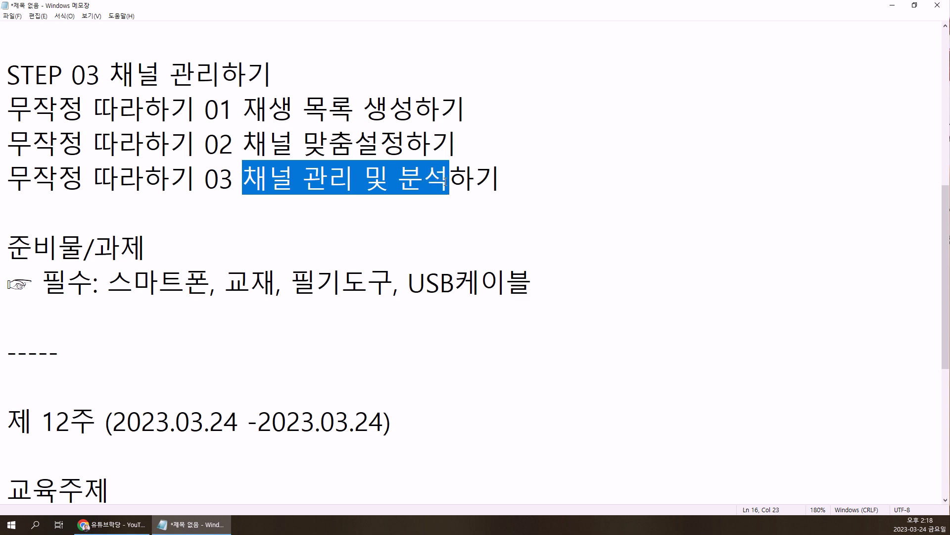
Switch to Chrome to view the 유튜브학당 YouTube channel page, and return to the Notepad lesson notes
click(111, 524)
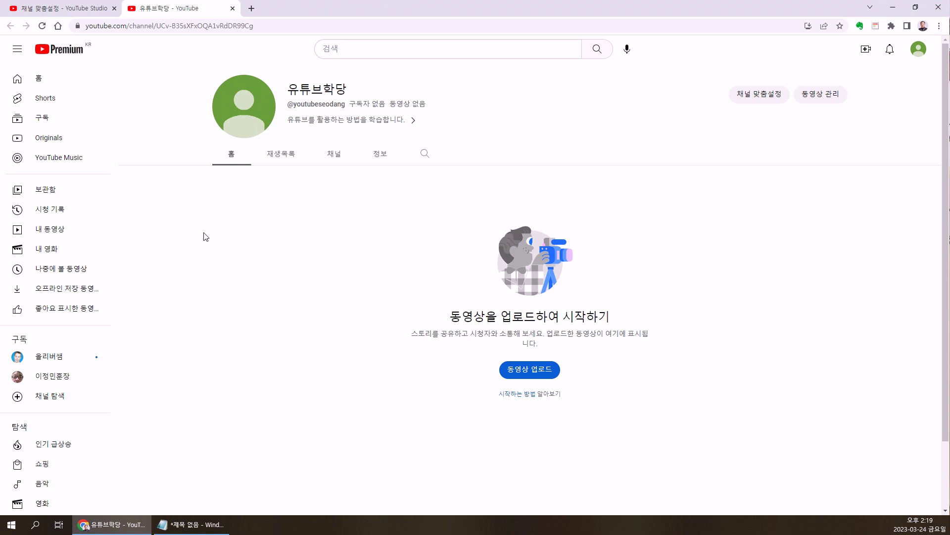
click(193, 523)
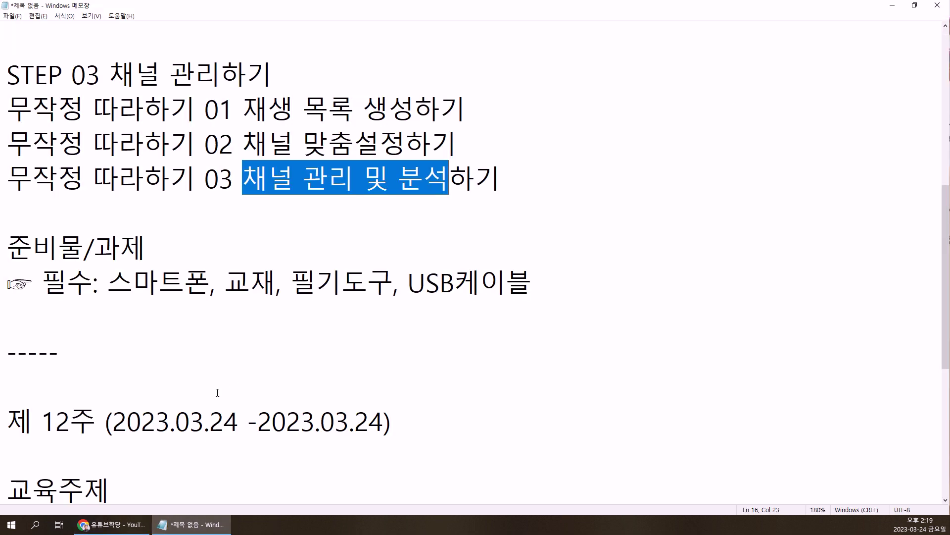
Insert three blank lines below the "무작정 따라하기 03" line and place the cursor on the second empty line
click(133, 207)
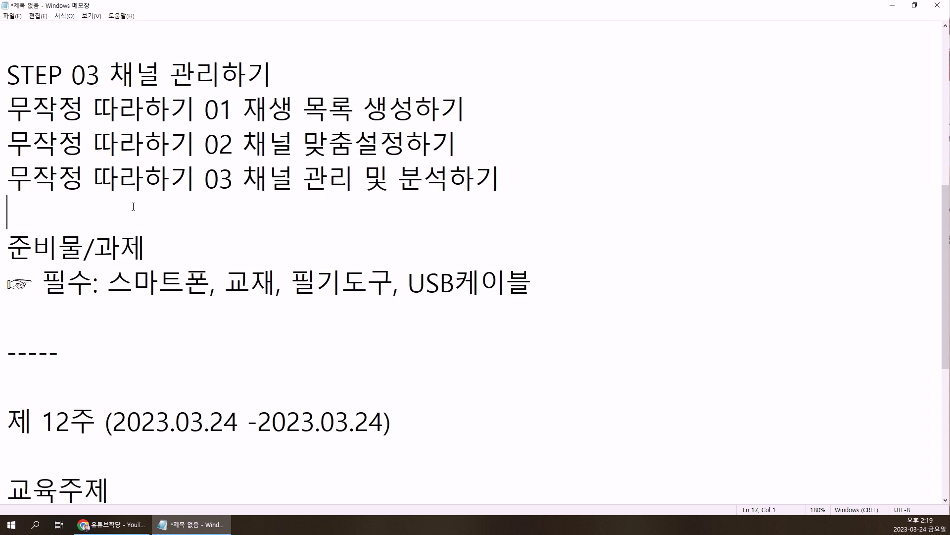
key(Return)
key(Return)
key(Return)
click(45, 239)
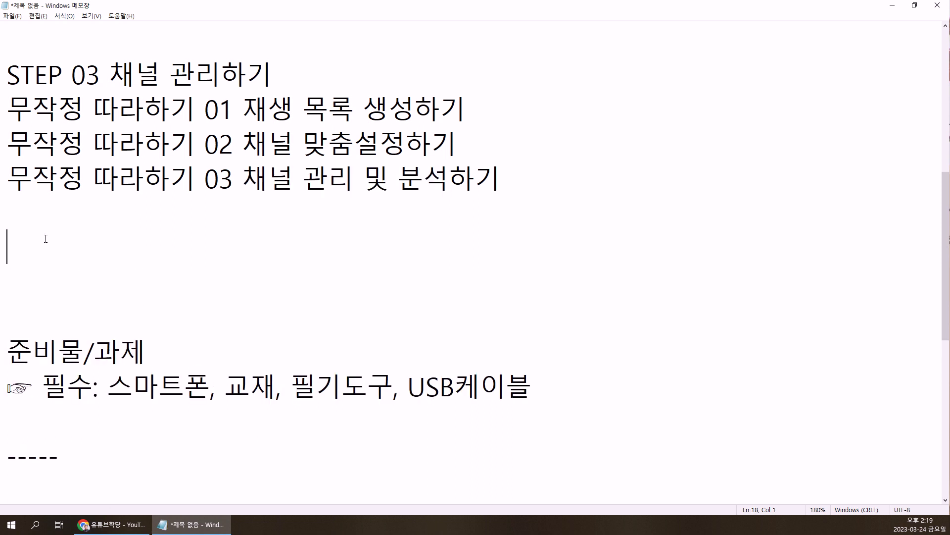
Write the heading "* 유튜브 채널에 사진 업로드하기" and start an empty line beneath it
text(유튜부)
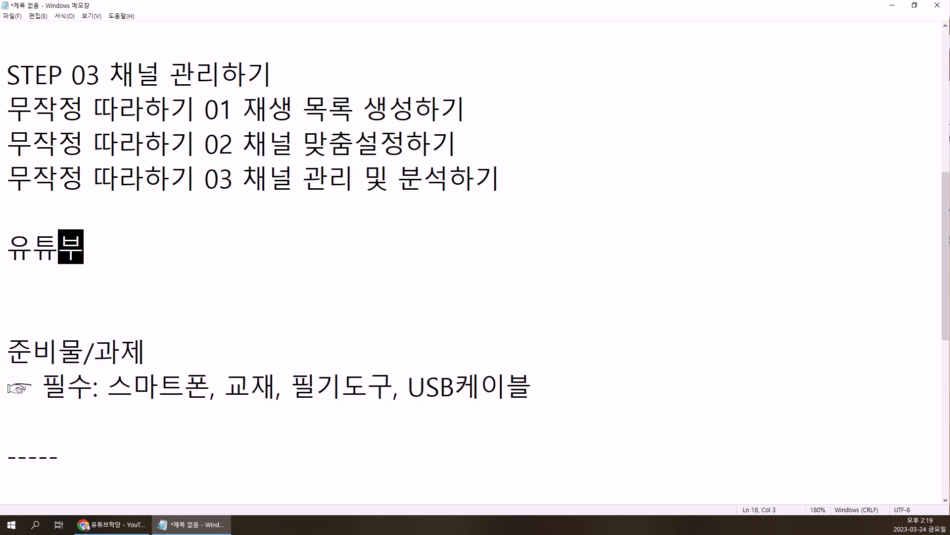
key(BackSpace)
key(BackSpace)
text(브 타)
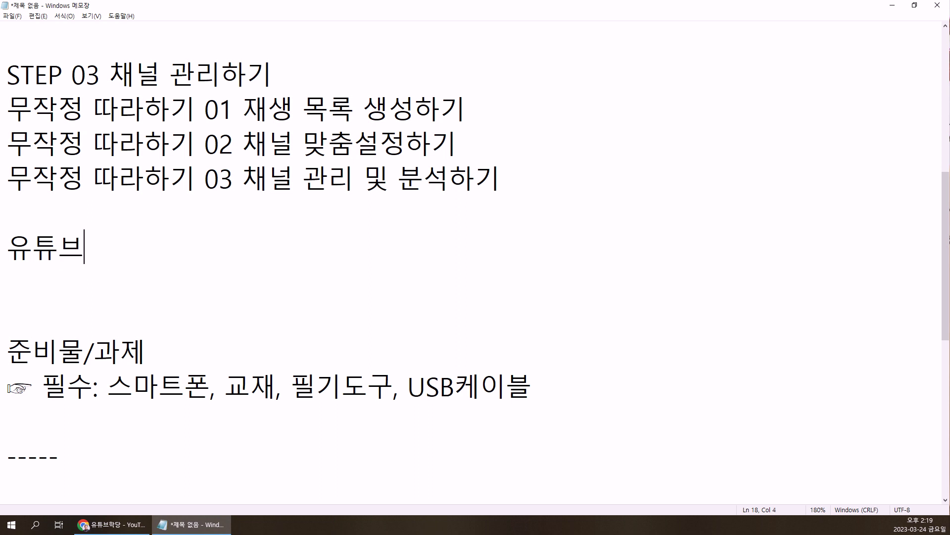
key(BackSpace)
key(BackSpace)
text(채널에)
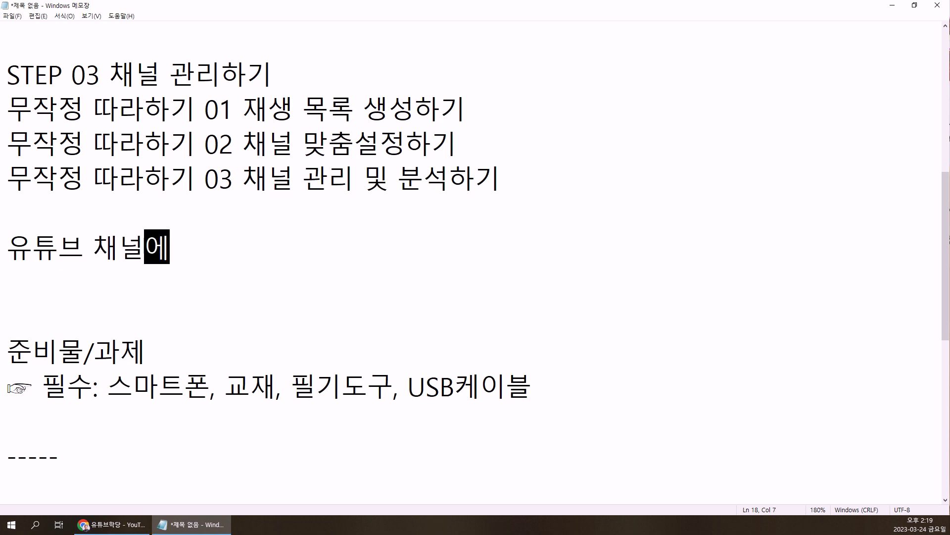
text( 사진 업로드하기)
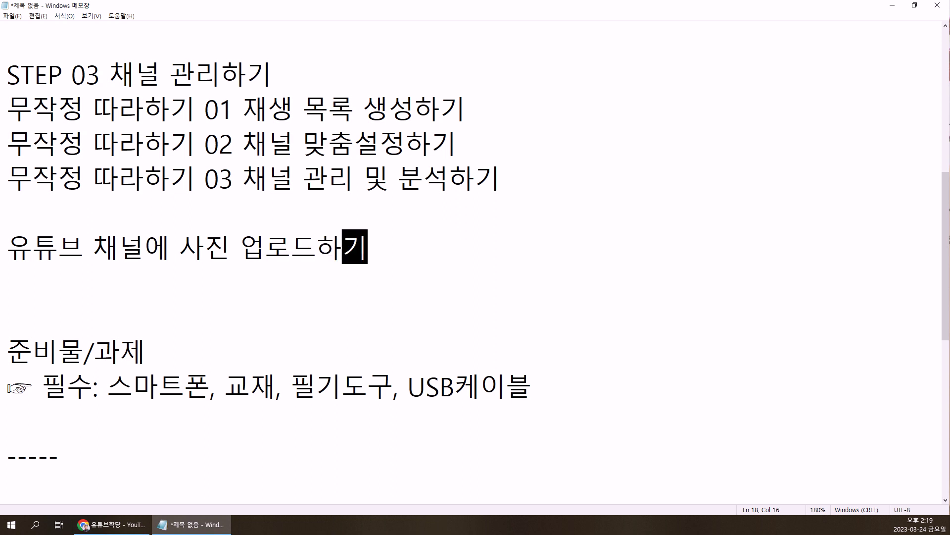
key(Return)
key(Up)
text(*)
key(Down)
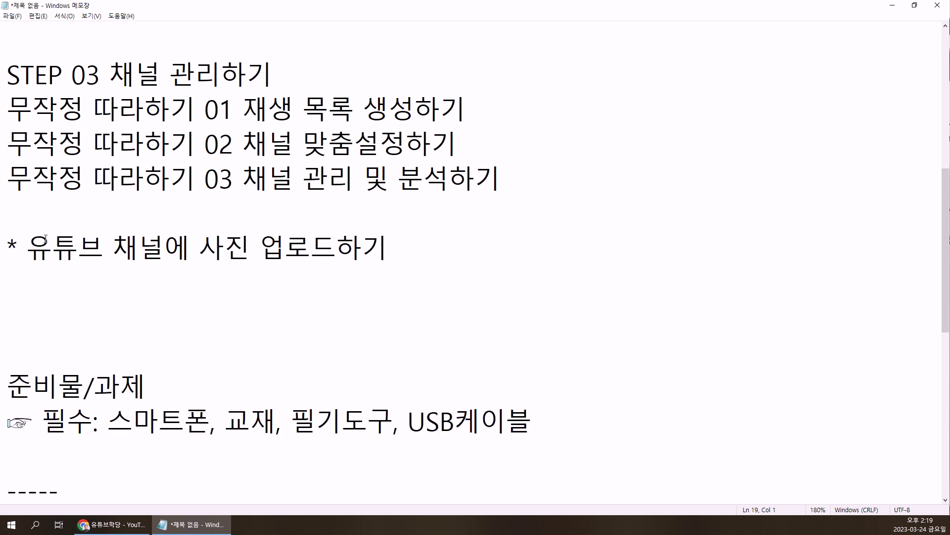
Add the bullet line "- PC에 사진이 있으면 업로드가 아주 쉽다." under the heading, followed by a new line
text(- )
text(PC에 사진)
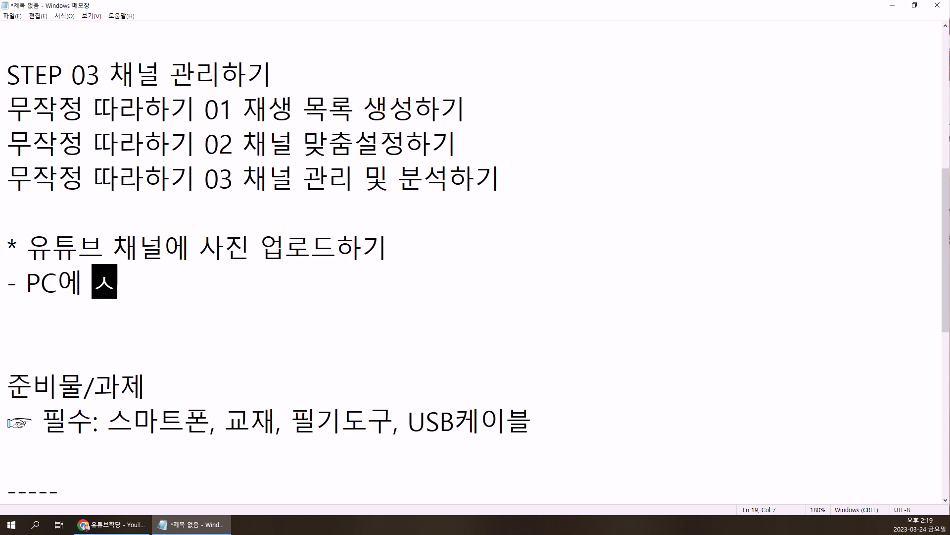
text(이)
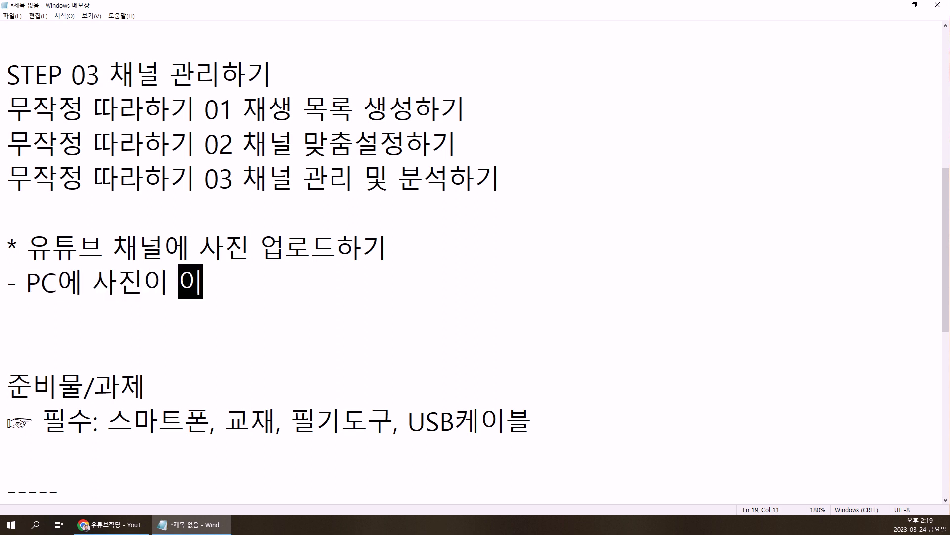
text( 있ㅇ으면 업로드가)
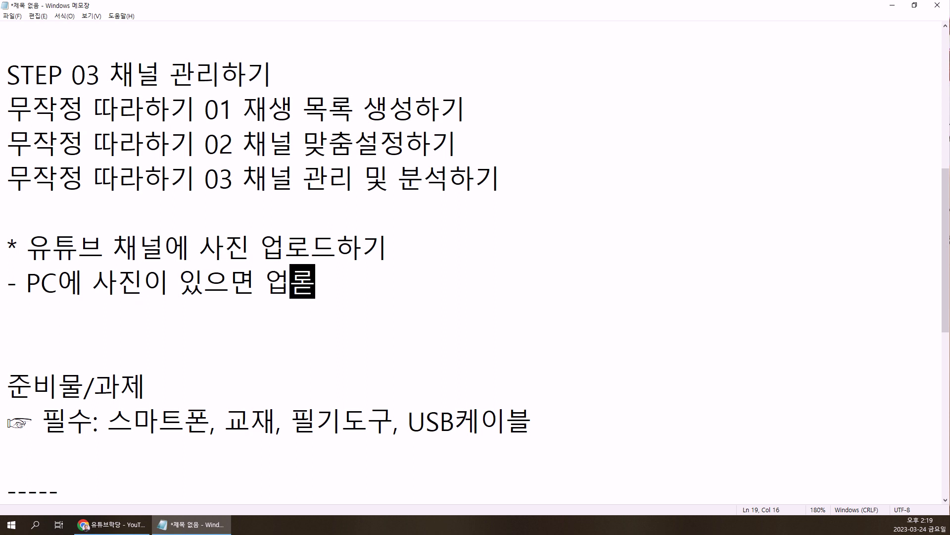
text( 아)
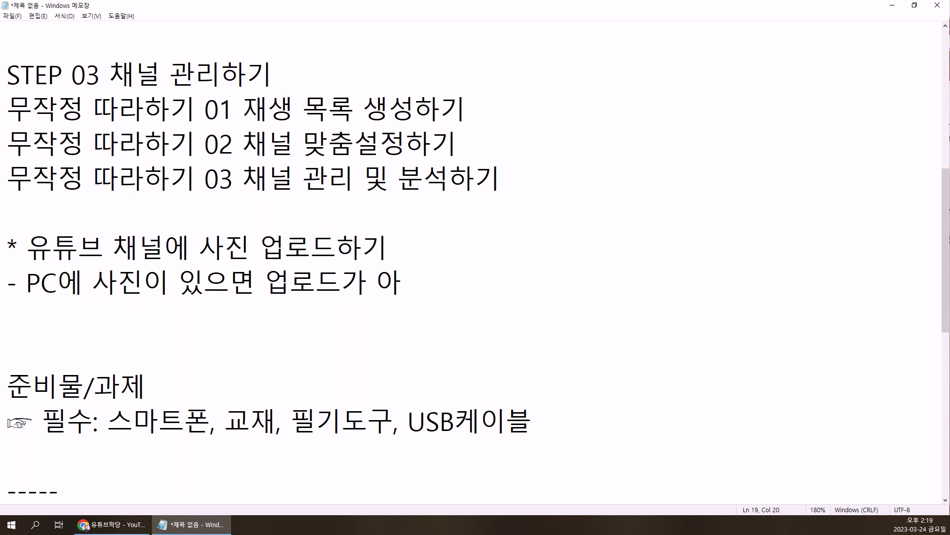
text(주 ㅅ쉽다.)
key(Return)
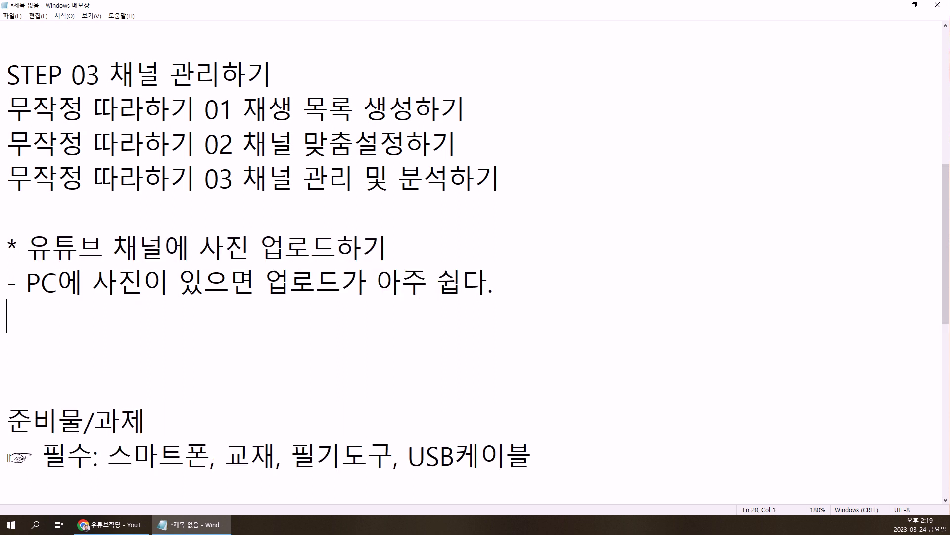
Begin an indented sentence under the bullet with "그런데 사진이 스마트폰에 있거나 사진"
text(그런데 사진이)
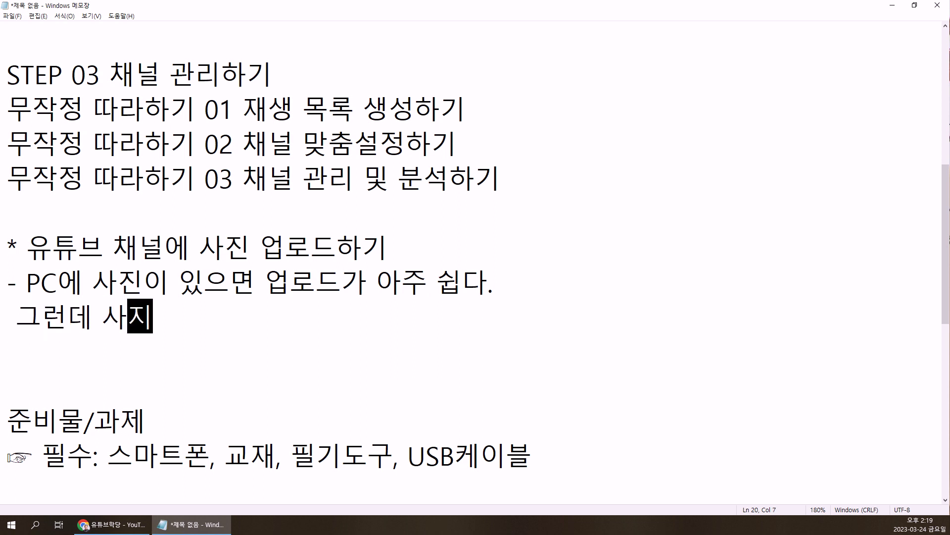
text( 스카)
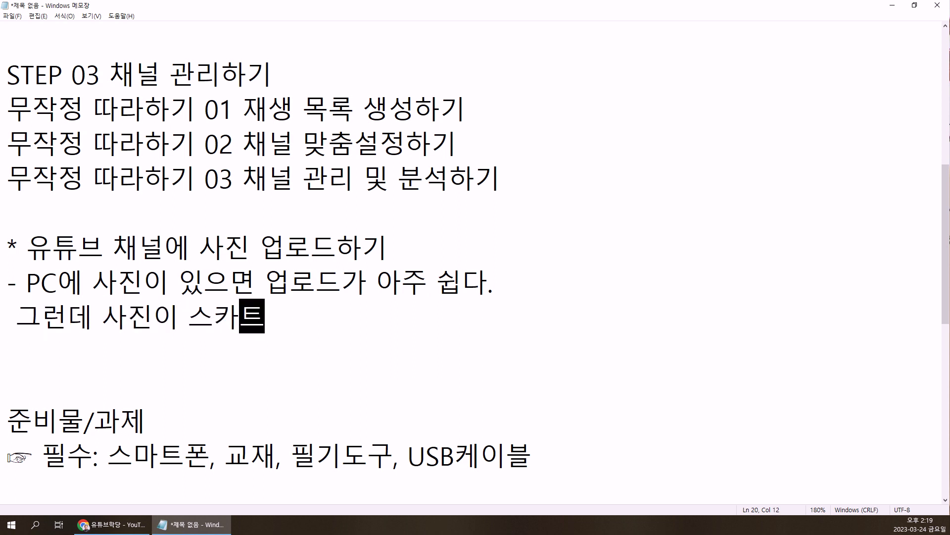
key(BackSpace)
text(마트폰ㄴ에 ㅇ)
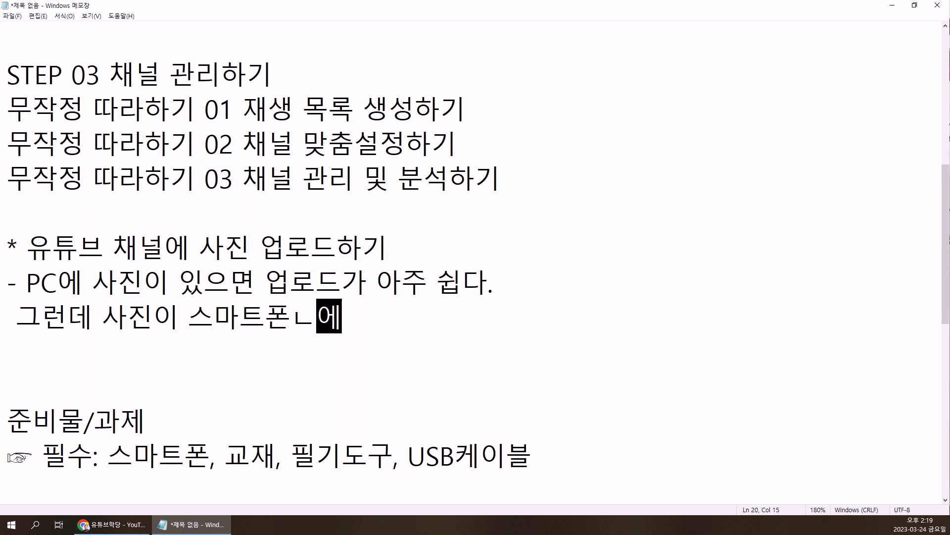
key(BackSpace)
key(BackSpace)
key(BackSpace)
key(BackSpace)
text(에 있)
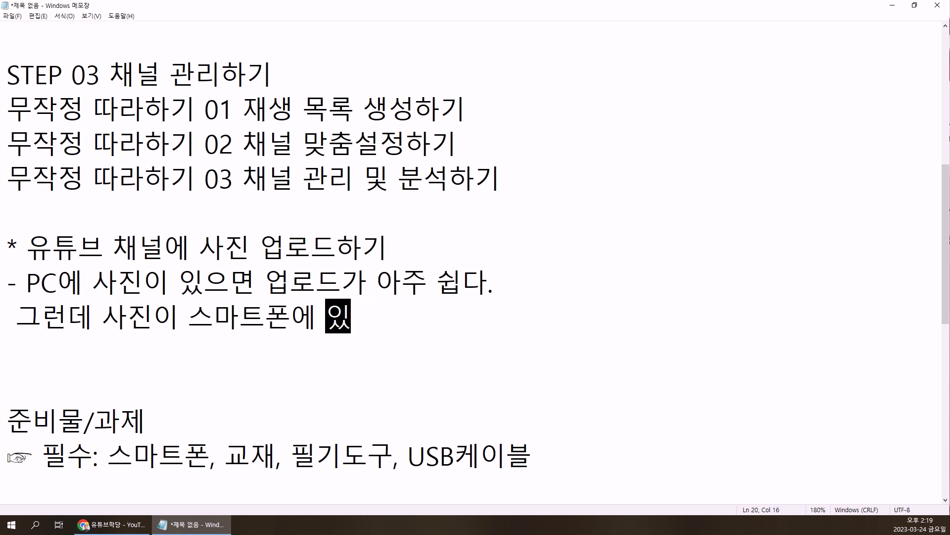
text(거나 사진)
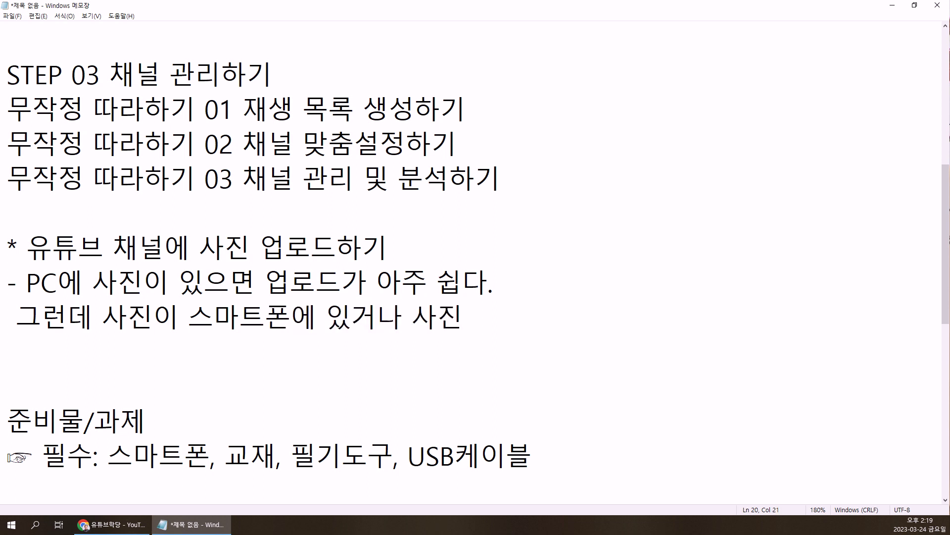
Insert "인화된" before the last "사진" in the sentence and append "만" at its end
click(412, 316)
text(인화된)
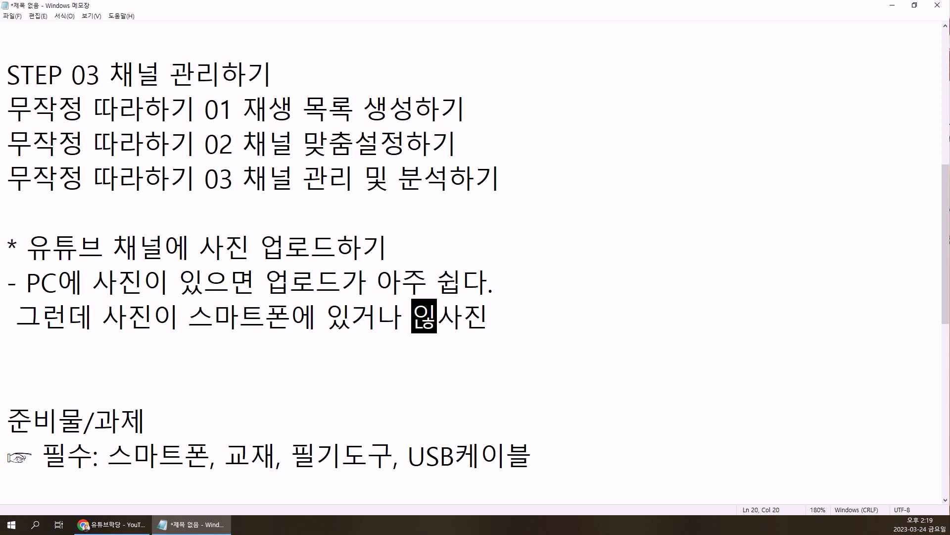
key(End)
text(만ㅇ 이)
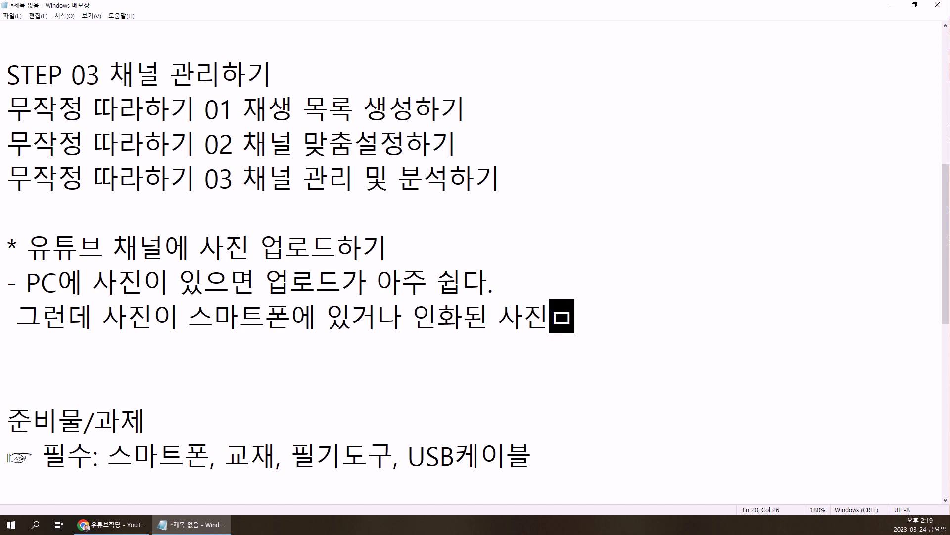
key(BackSpace)
key(BackSpace)
key(BackSpace)
key(BackSpace)
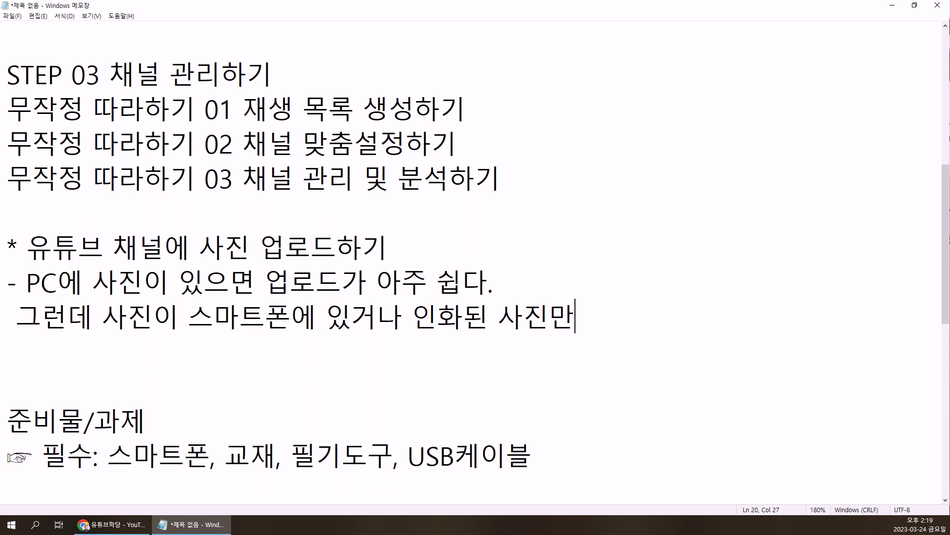
Complete the sentence with "있는 경우에는 다소 불편할 수 있다."
text(있는 겨웅에)
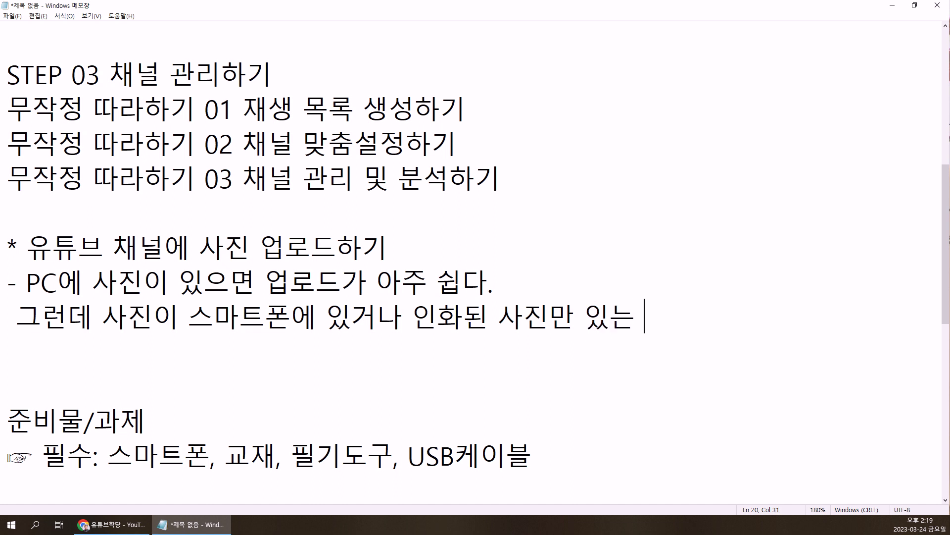
key(BackSpace)
key(BackSpace)
key(BackSpace)
key(BackSpace)
text(경)
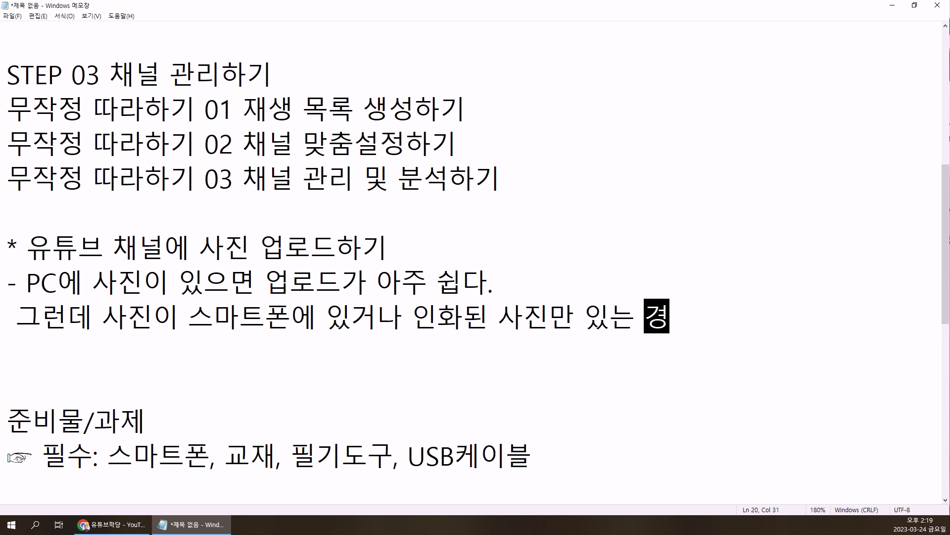
text(우에는 다소 부)
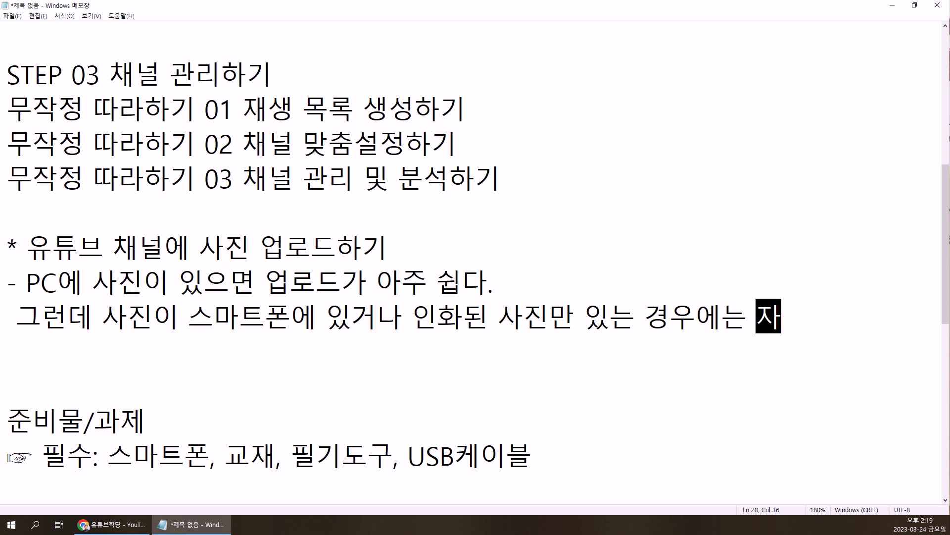
text(ㄹ편할 수 있)
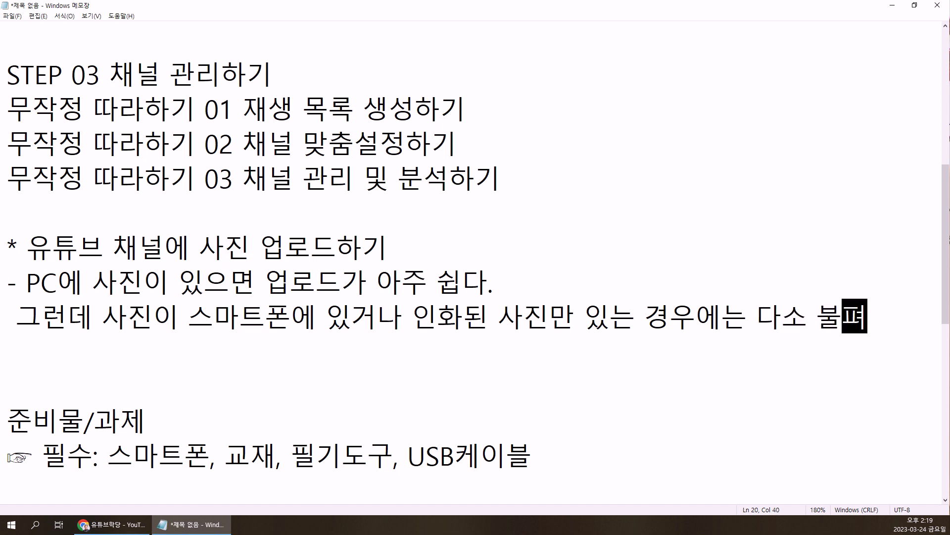
text(다.)
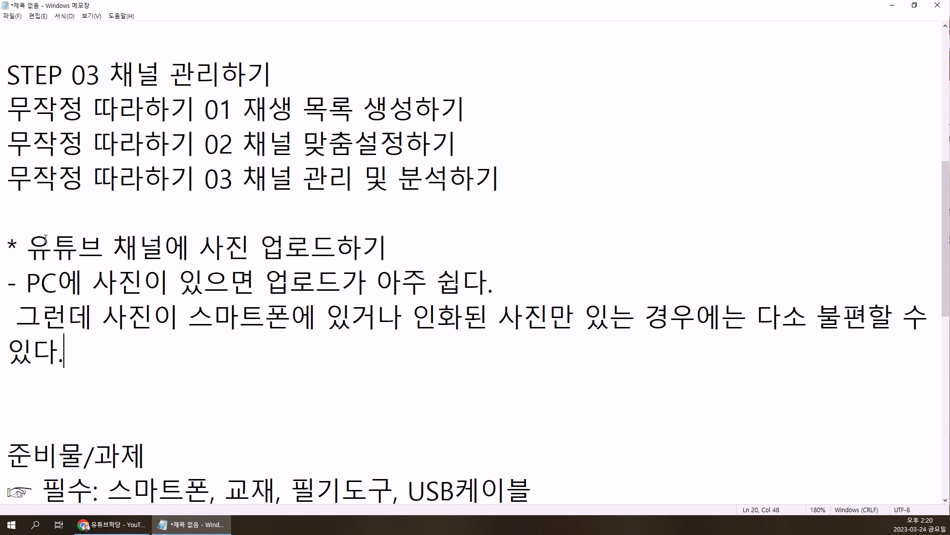
Start a new indented bullet line reading "- USB케이블이 있으면"
key(Return)
text(- )
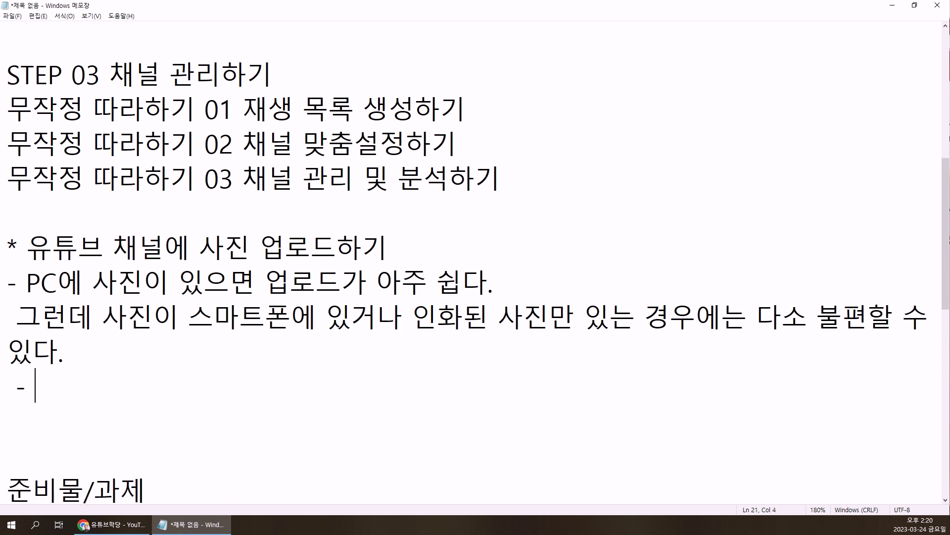
text(USB케이)
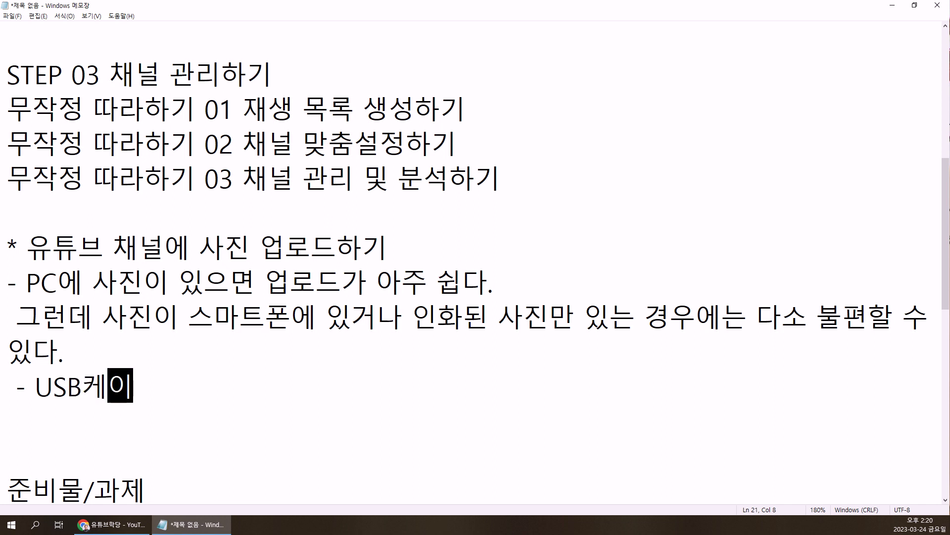
text(블이 ㅇ있므ㄴ)
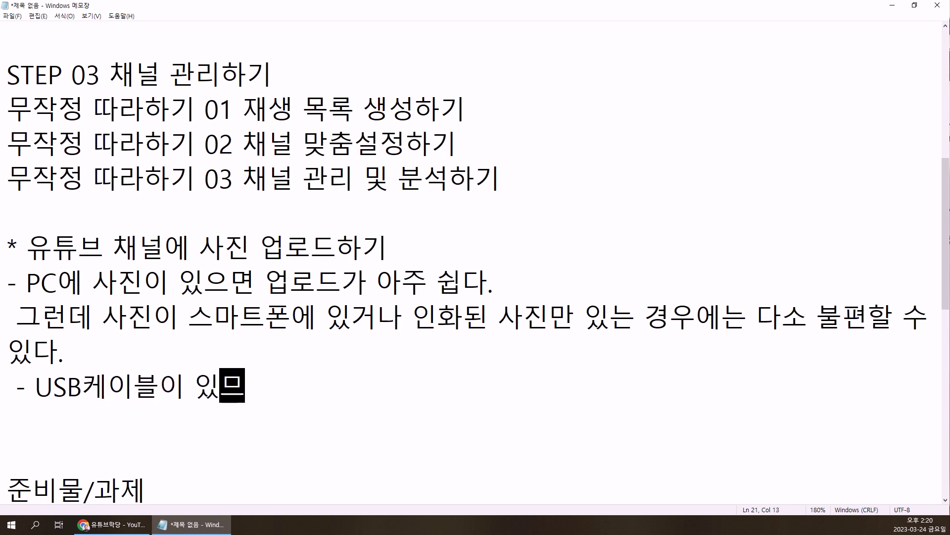
key(BackSpace)
key(BackSpace)
text(으면 )
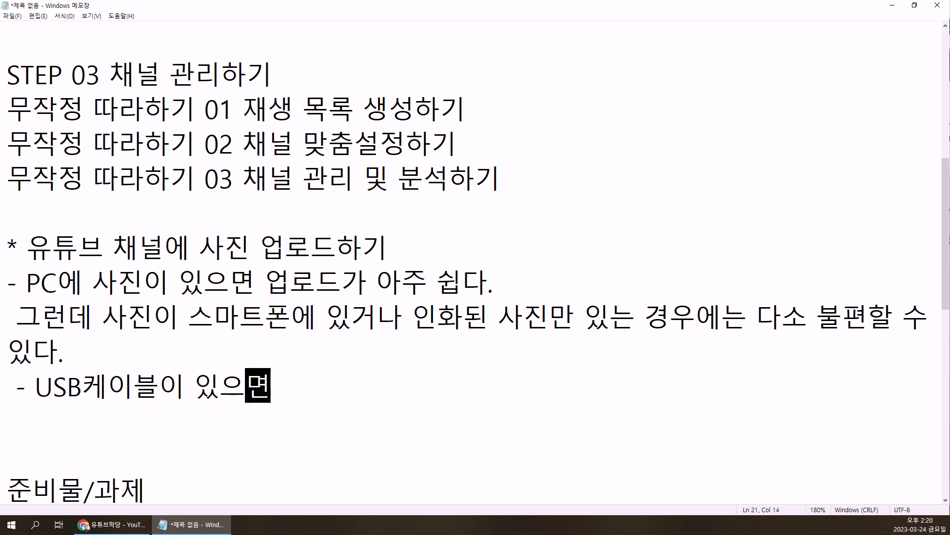
Complete the USB cable bullet's first sentence with "PC와 스마트폰을 연결해서 사진을 가져올 수 있다."
text(PC와 )
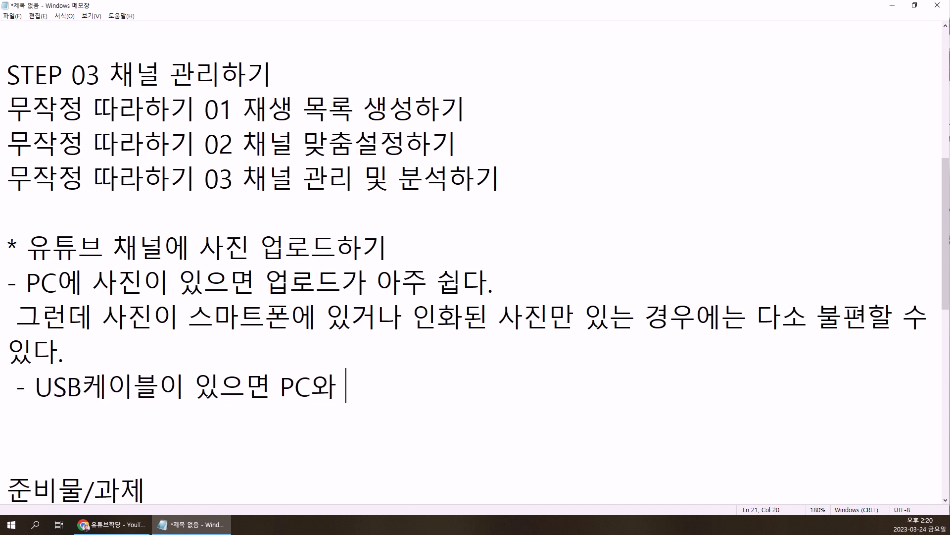
text(스마트포ㄴ을 연결해)
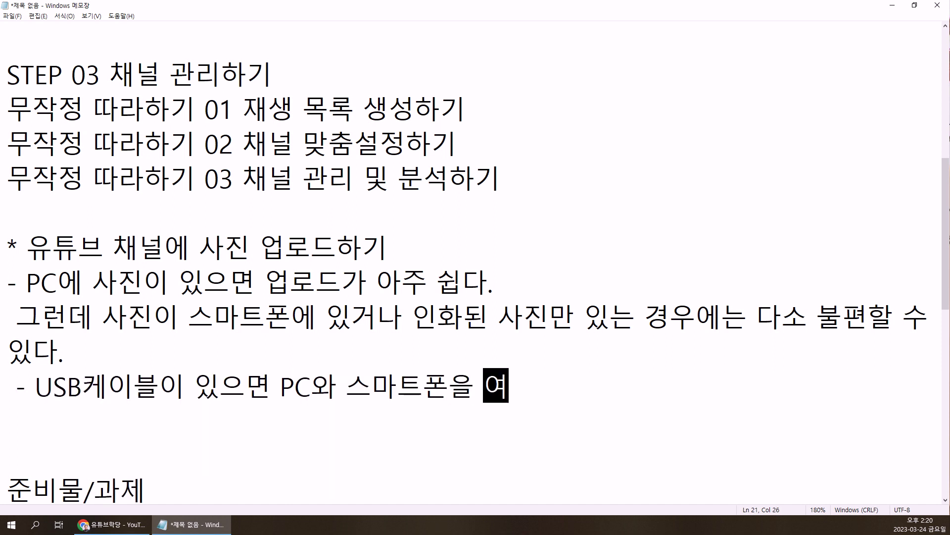
text(서 사진ㄴ을)
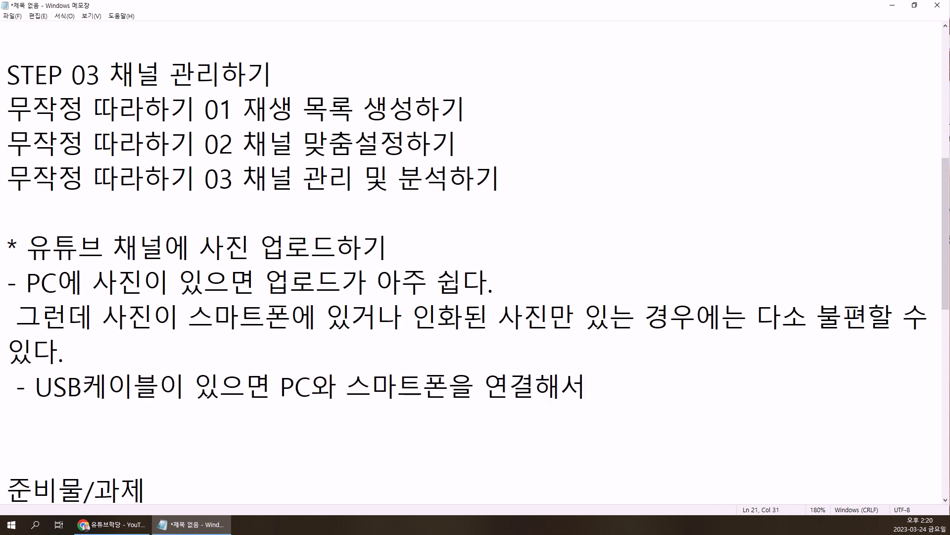
key(BackSpace)
key(BackSpace)
key(BackSpace)
key(BackSpace)
text(을 가져올 수 아)
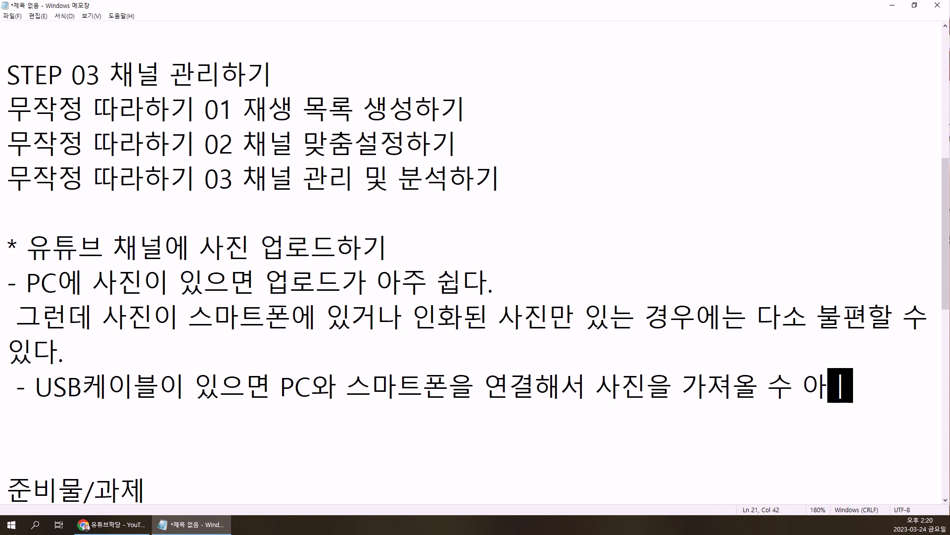
key(BackSpace)
key(BackSpace)
text(ㅇ있다. 그런)
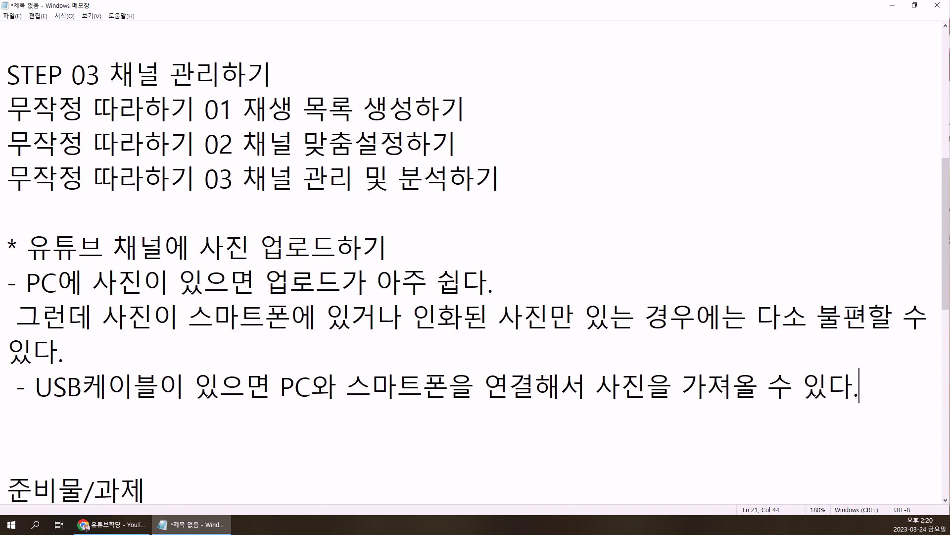
Continue the same bullet with "그러나 케이블이 없으면 스마트폰에서 네이버 MyBox로 업로드를 하고"
text(나 케)
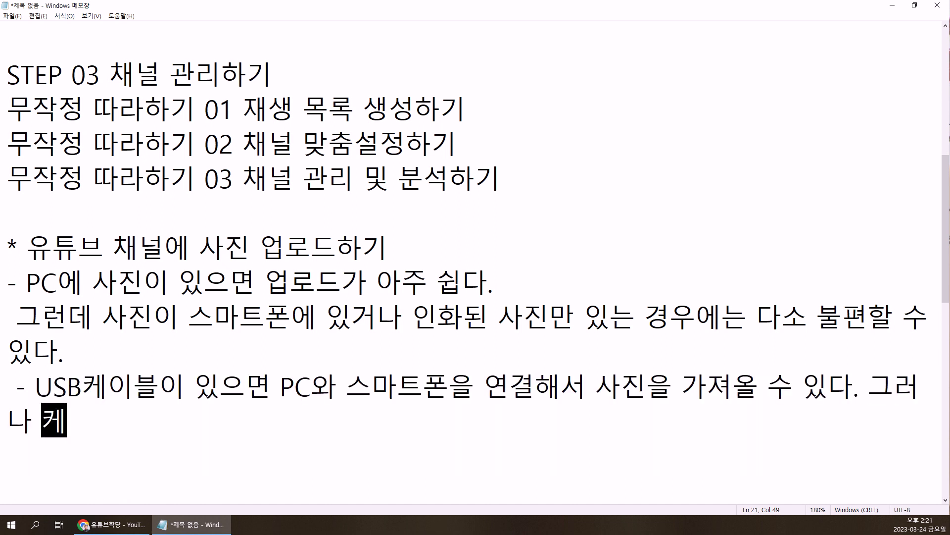
text(이블이 어)
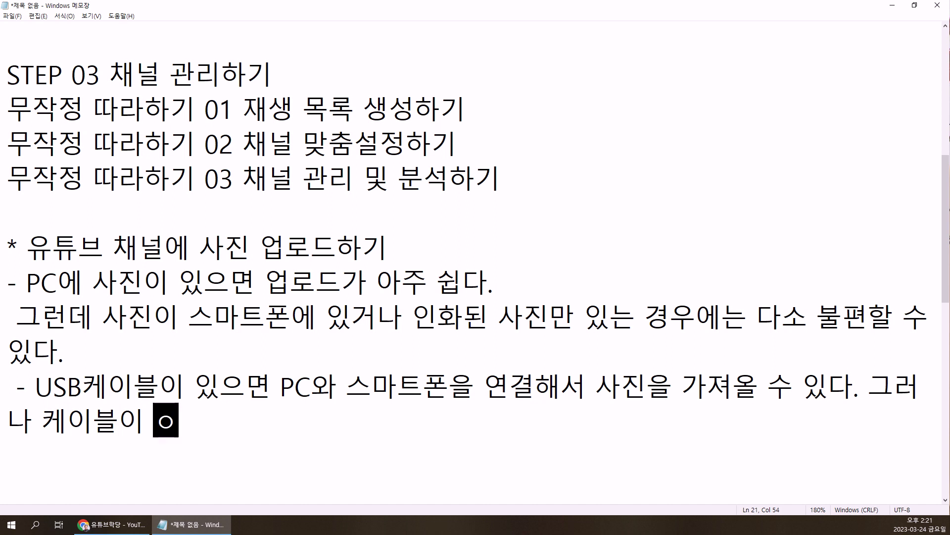
text(없으면 ㅅ)
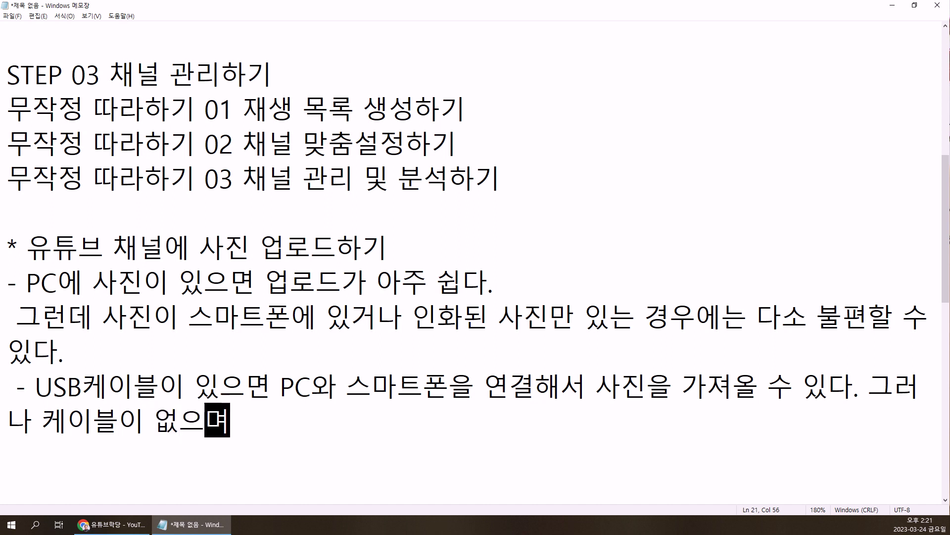
text(스마트폰에서 )
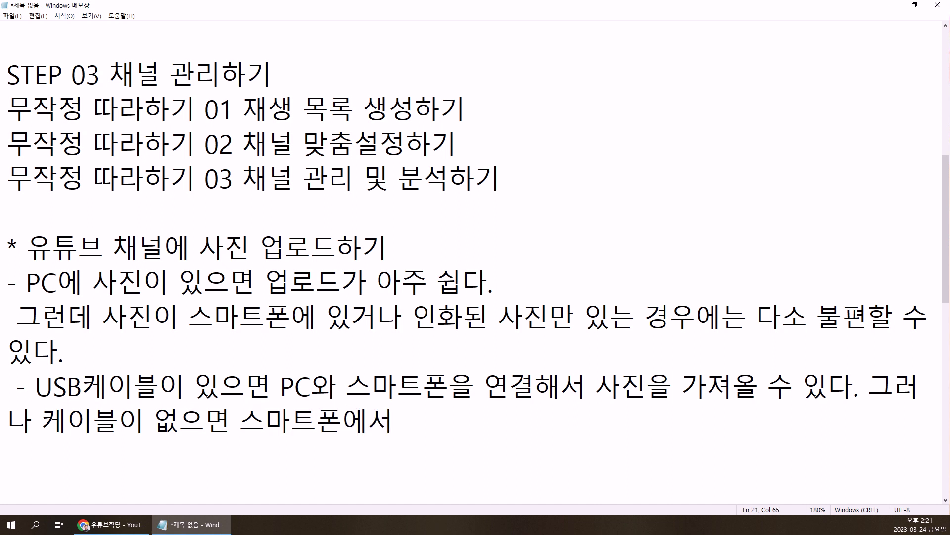
text(네이버)
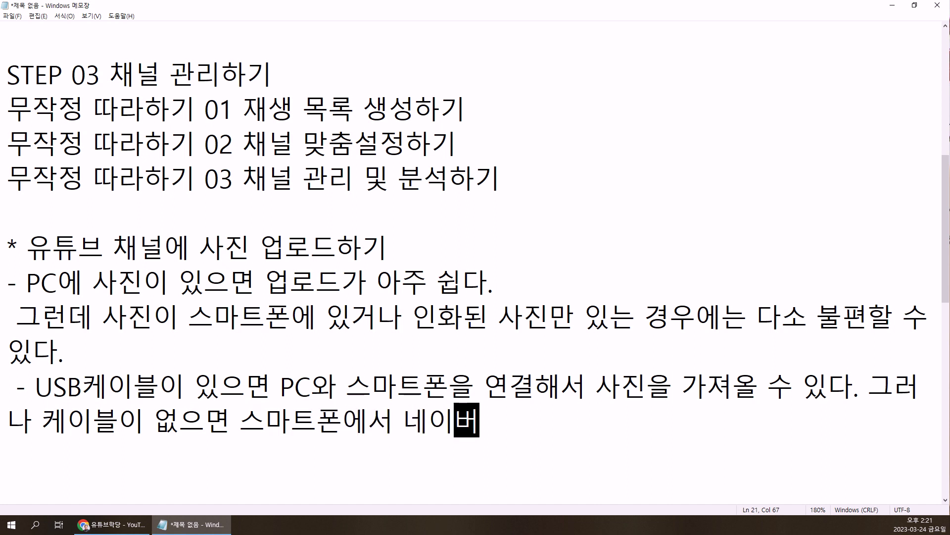
text( MyBox)
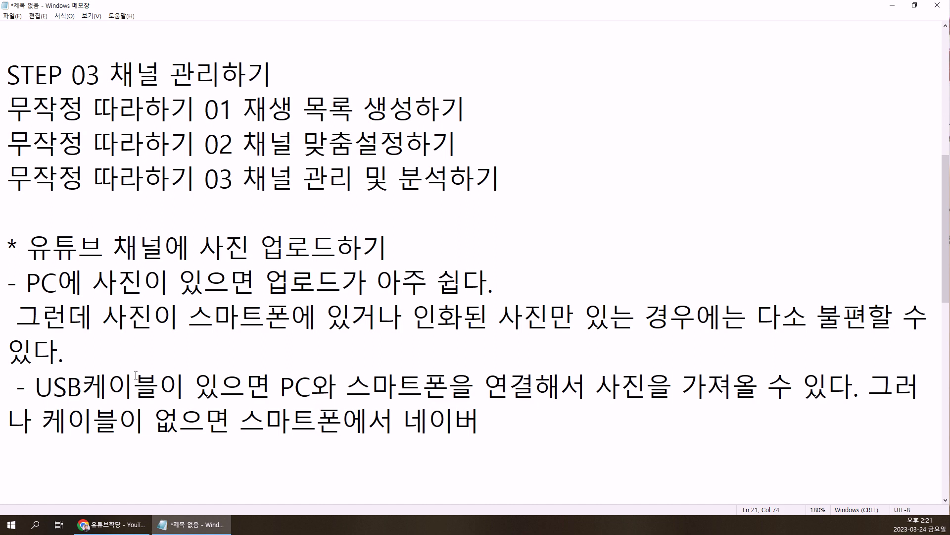
text(로 업드)
key(BackSpace)
key(BackSpace)
text(로들를 하고)
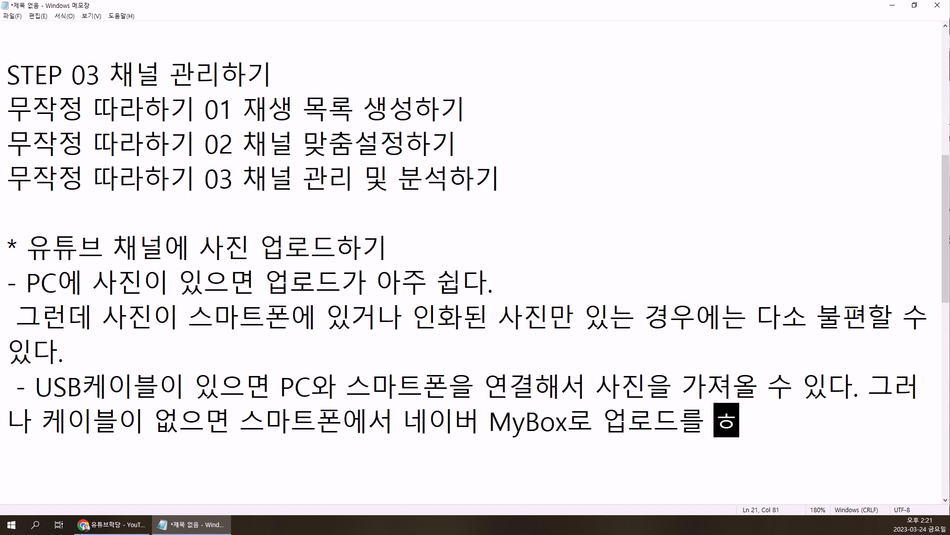
Finish the sentence with ", PC에서 네이버 Mybox에 접속해서 사진을 가져올 수 있다." and add a line break
text(, PC에서)
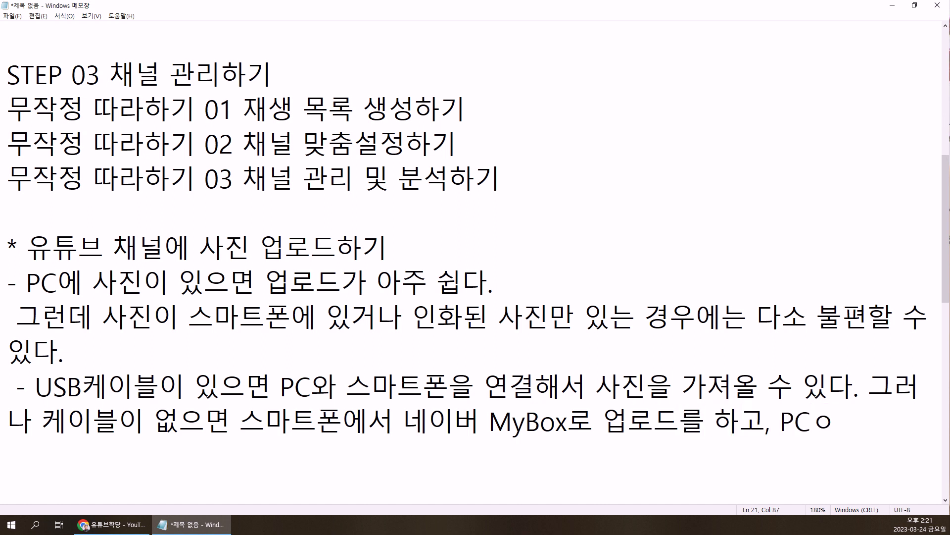
text( 네이)
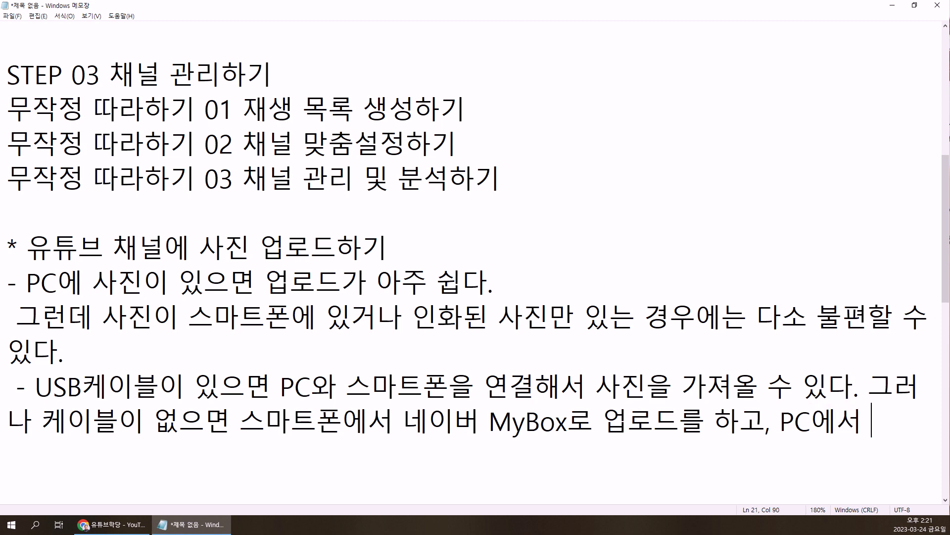
text(버 My)
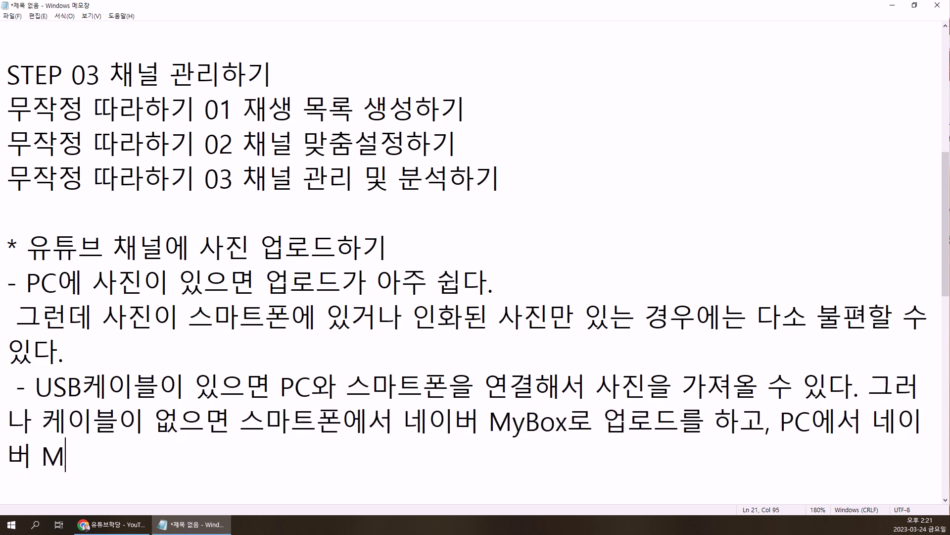
text(box)
text(에 접속)
text(해서 사)
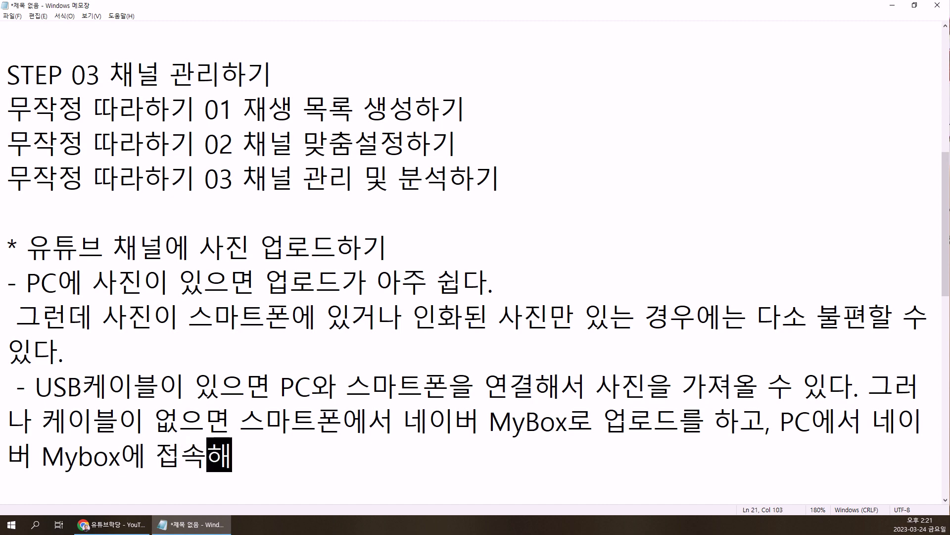
text(진을 가져올 수 )
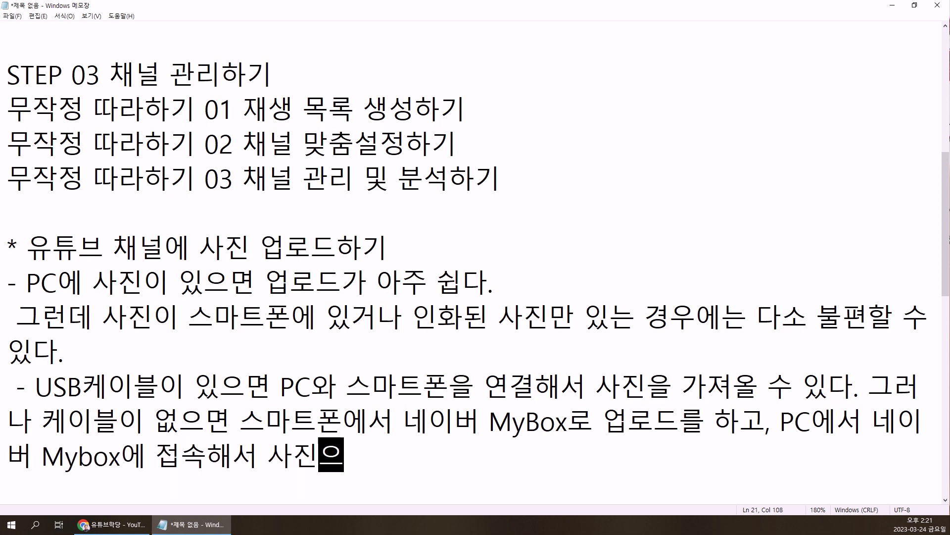
text(있다.)
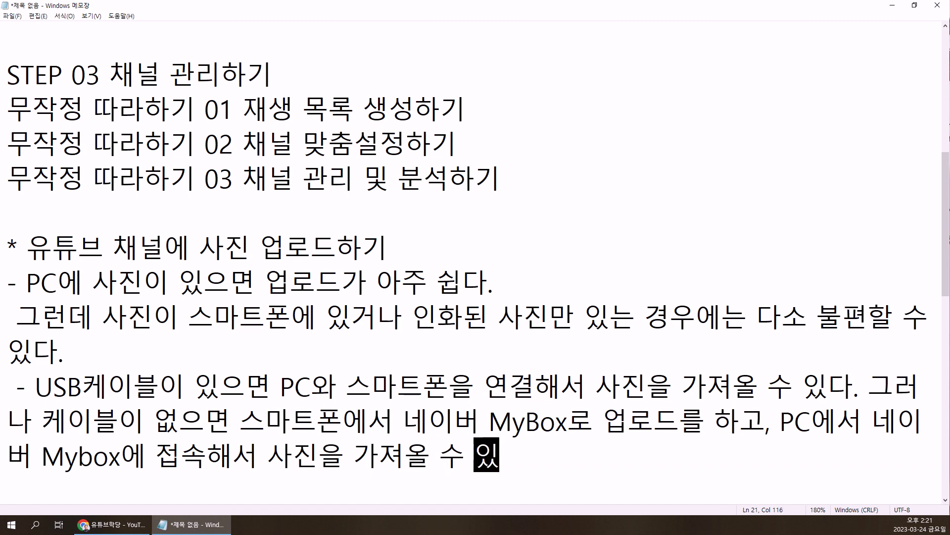
key(Return)
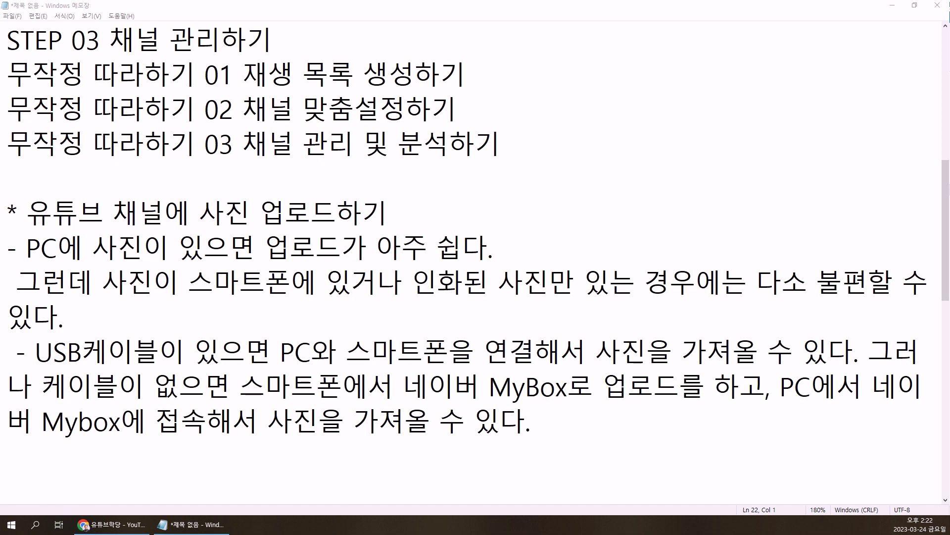
Add the heading "* PC와 스마트폰을 USB케이블로 연결하기" after a blank line below the bullet and start a new line
scroll(648, 297, down, 2)
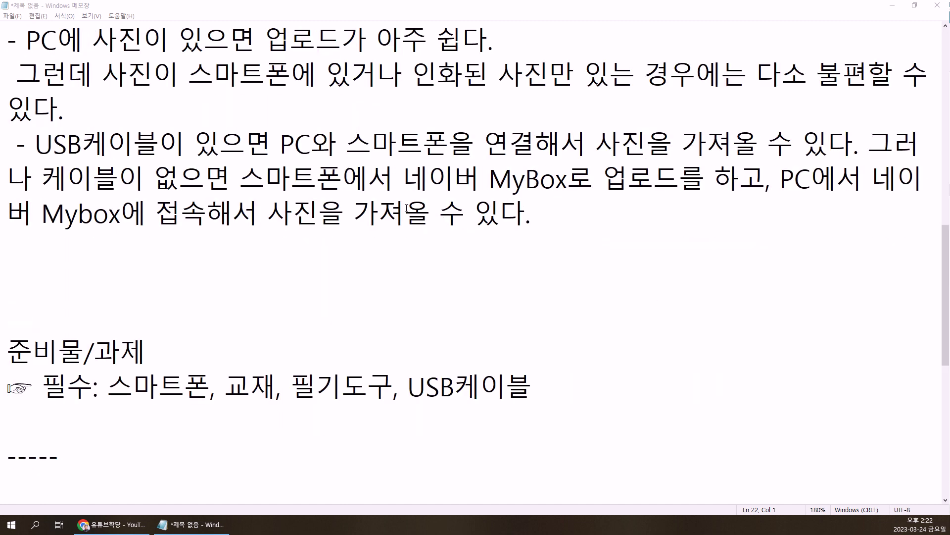
scroll(244, 240, up, 1)
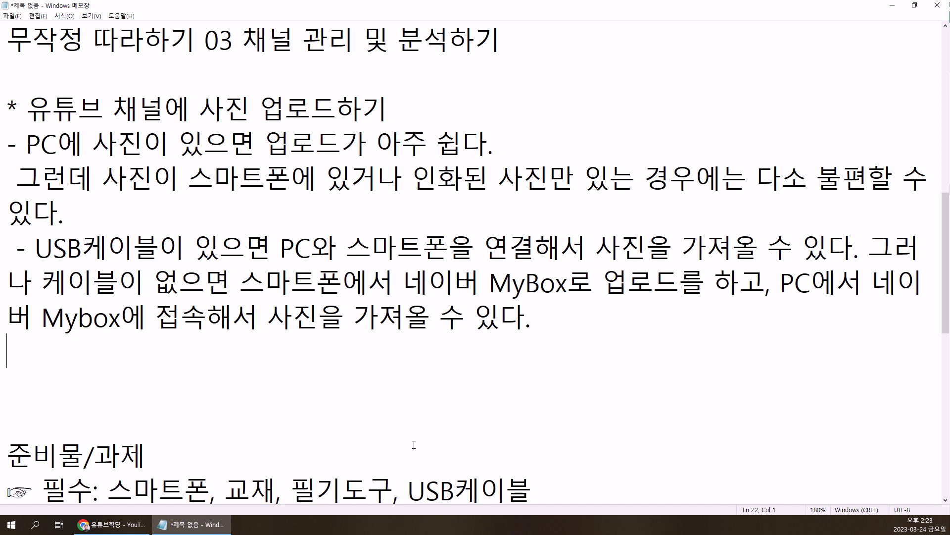
click(322, 381)
text(* PC와 스마트)
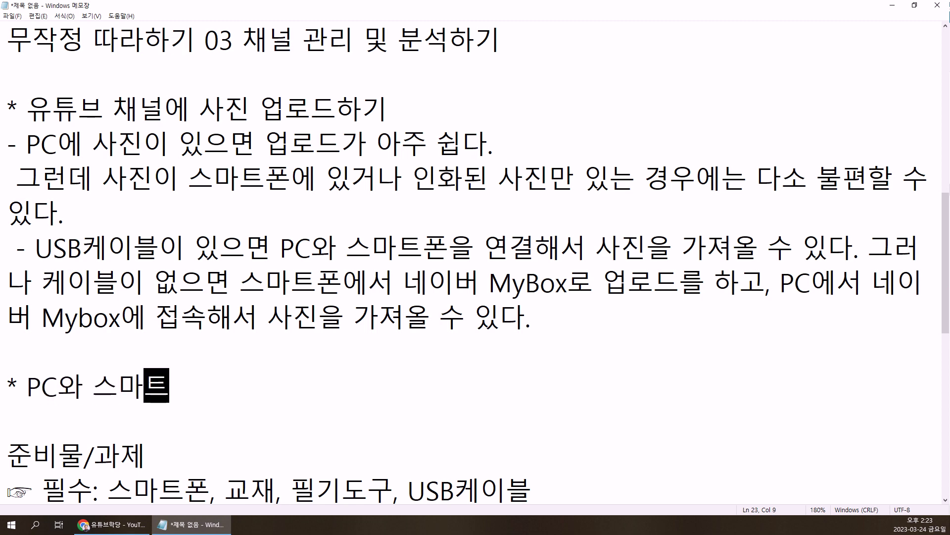
text(폰을 USB)
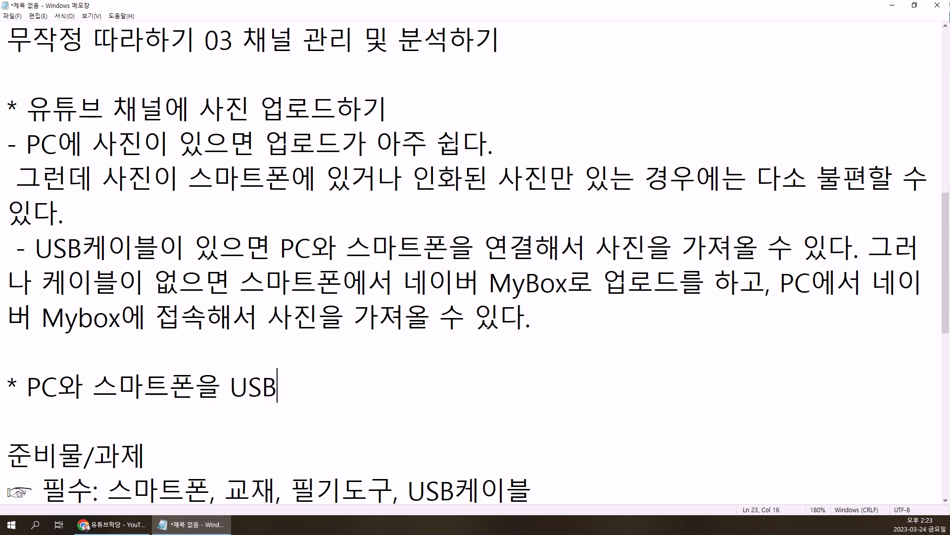
text(케이블로 연)
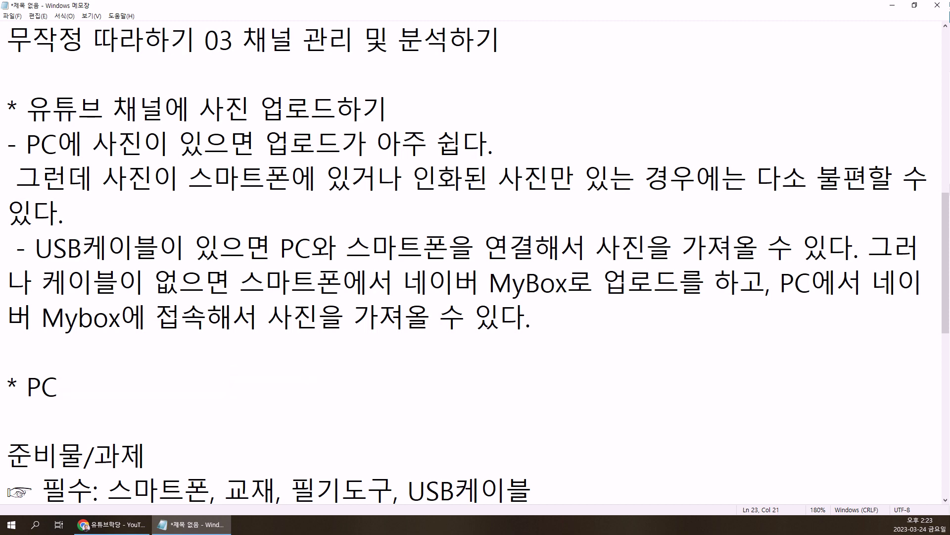
text(결하기)
key(Return)
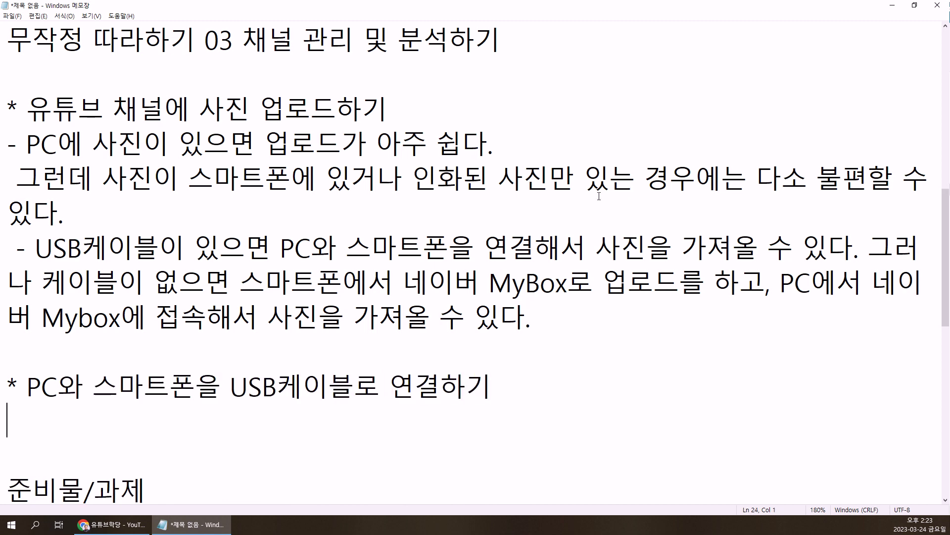
Begin a bullet under the USB connection heading with "- 스마트폰"
scroll(587, 228, down, 2)
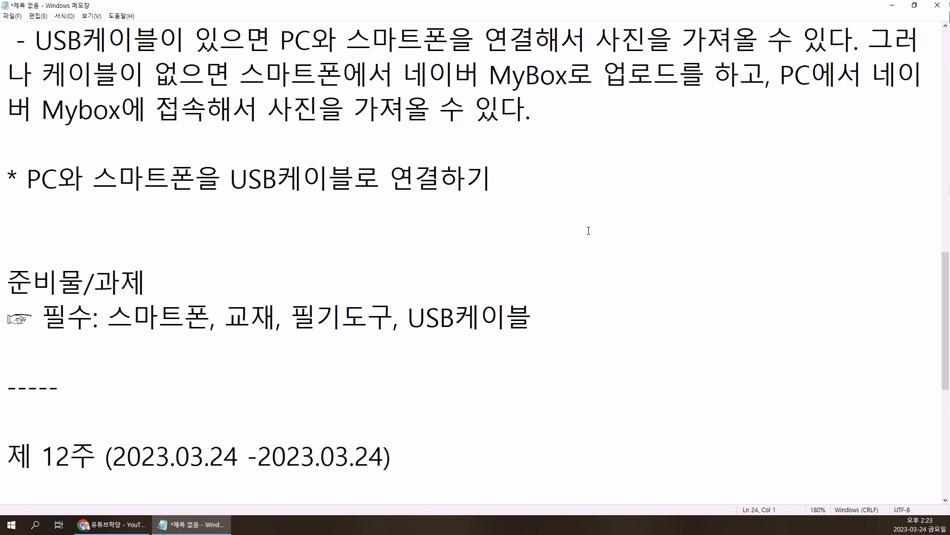
text(- tmakxm)
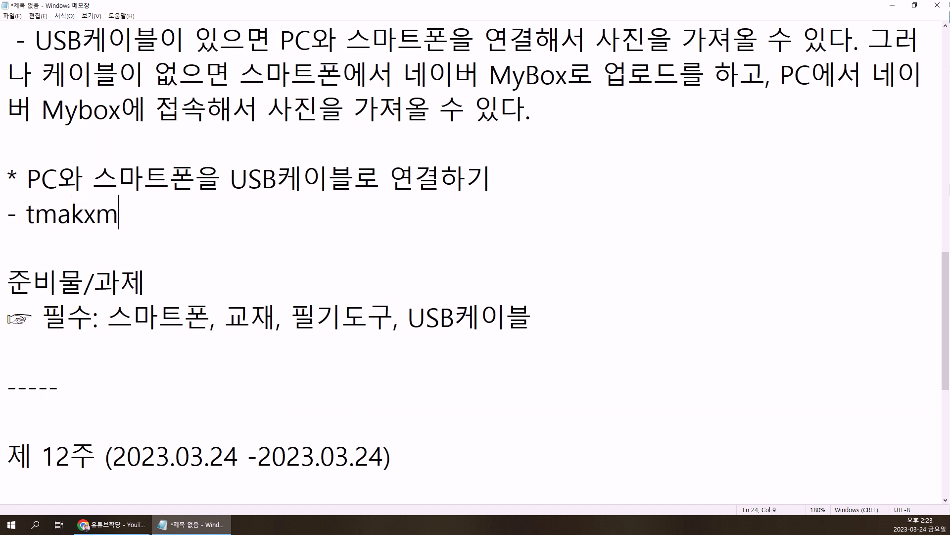
key(BackSpace)
key(BackSpace)
key(BackSpace)
key(BackSpace)
key(BackSpace)
key(BackSpace)
text(,스)
key(BackSpace)
key(BackSpace)
key(BackSpace)
text(스)
text(마트폰)
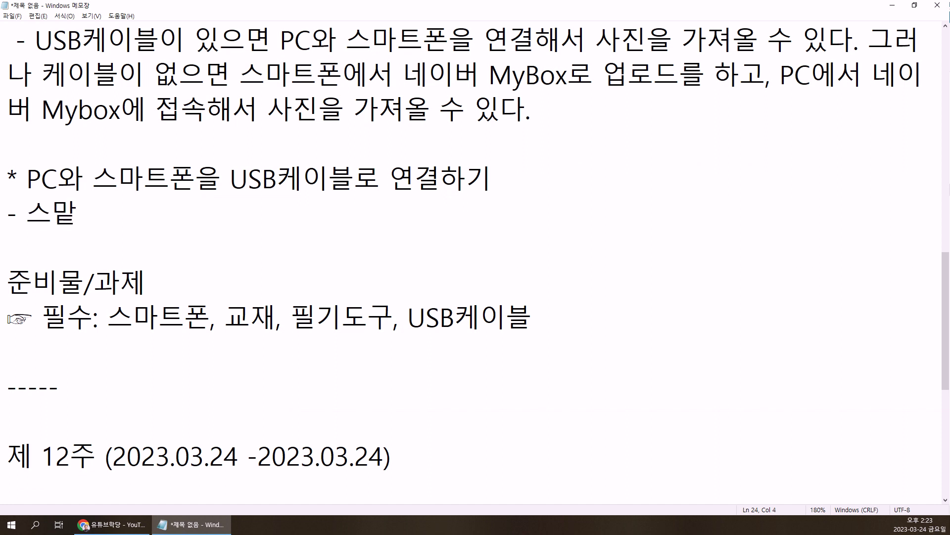
Complete the bullet with "을 케이블로 연결하기" and start a new line
text(ㄱ)
key(BackSpace)
text(을 ㅋ)
text(케이블로 연)
text(결하기)
key(Return)
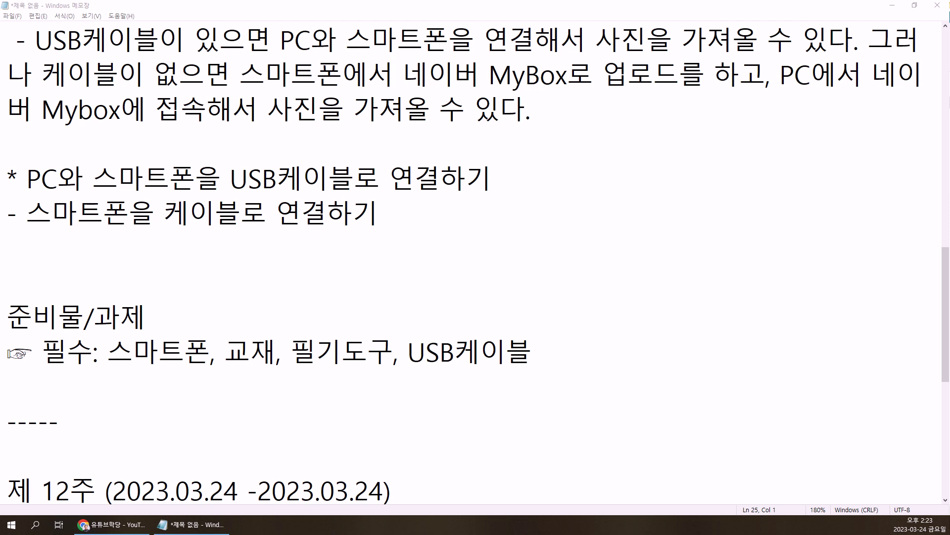
Switch to File Explorer, check the contents of the connected Note20 Ultra phone under 내 PC, and return to 내 PC
drag(949, 111, 388, 3)
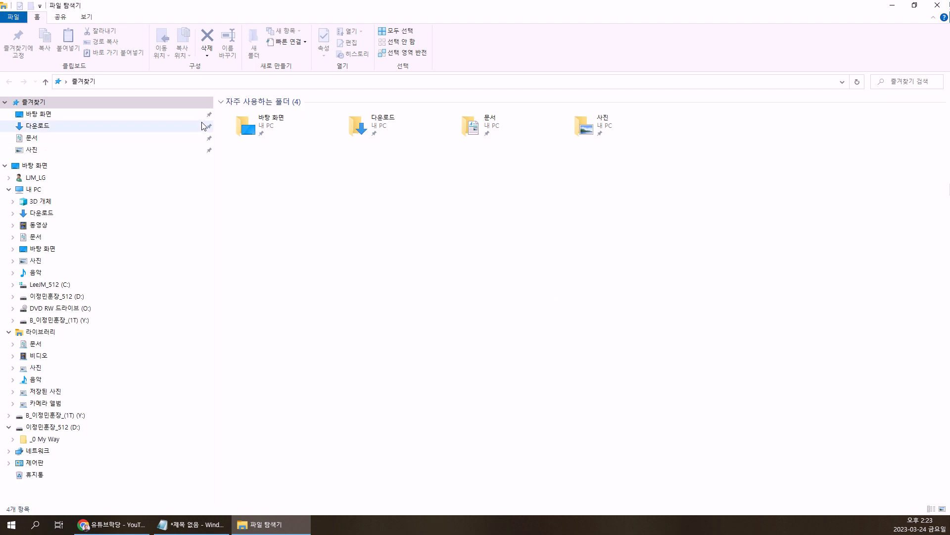
click(37, 190)
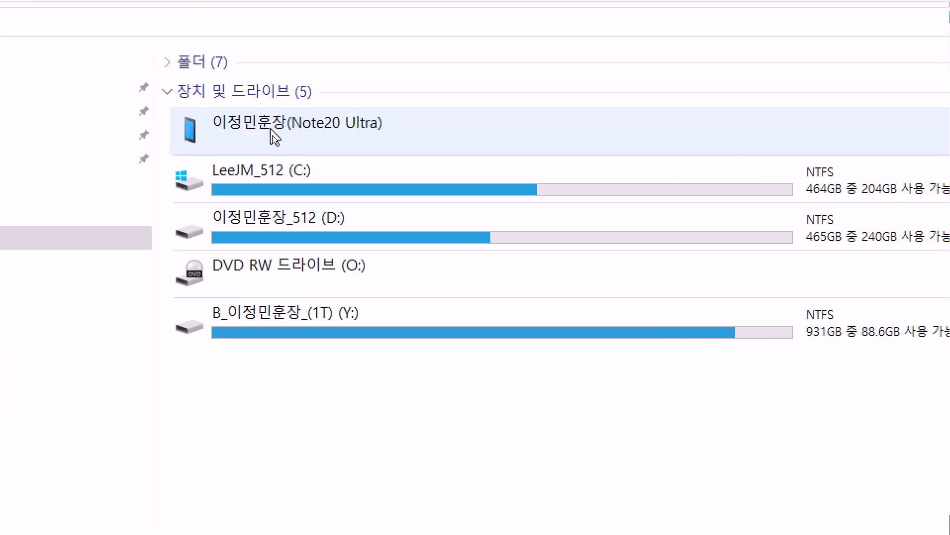
double_click(271, 130)
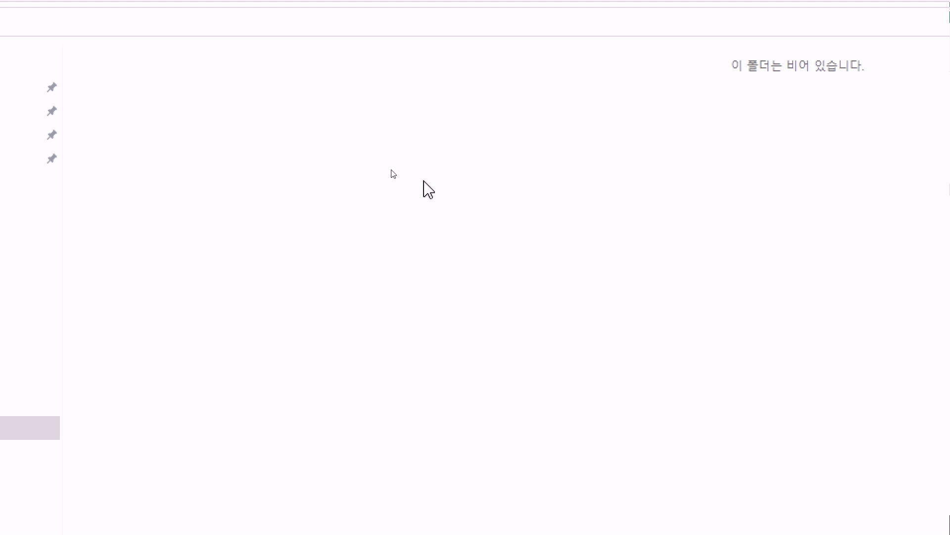
key(alt+Up)
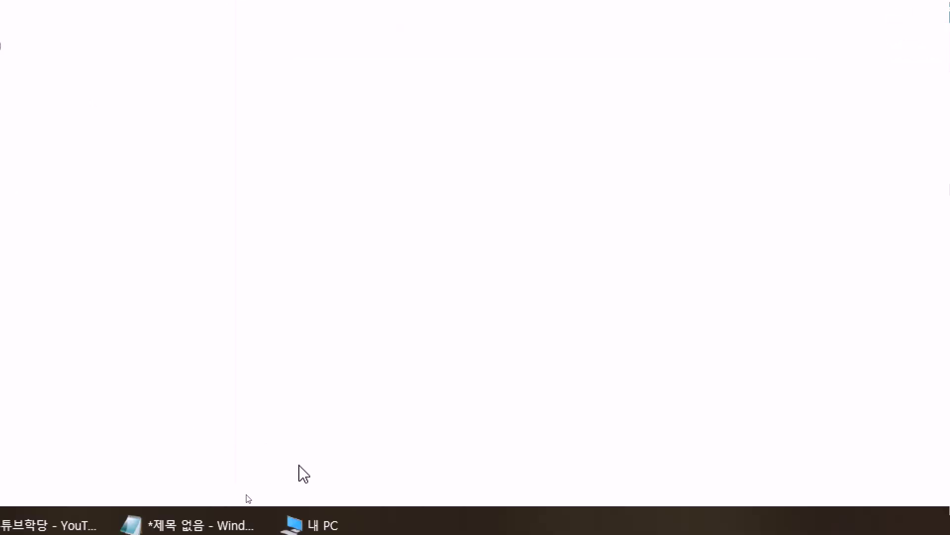
Switch to Notepad and add the indented line "이때, 반드시 잠금해제를 해야한다." below the bullet "- 스마트폰을 케이블로 연결하기"
click(141, 527)
scroll(64, 238, up, 1)
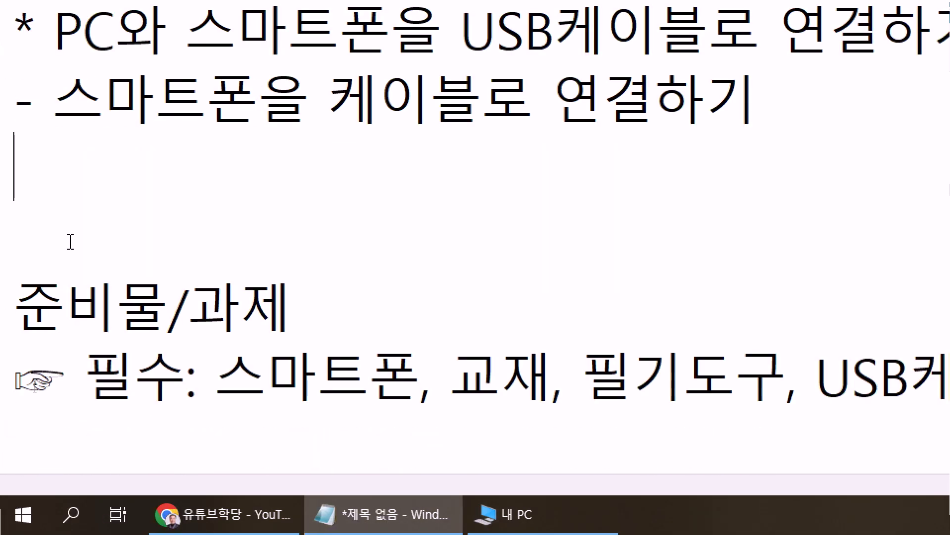
click(60, 176)
text(이)
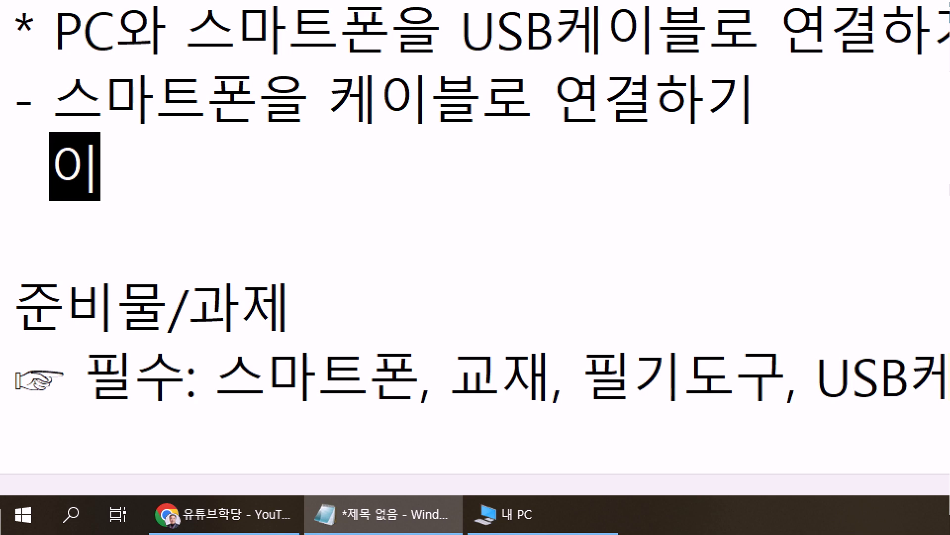
text(때, 반드시 )
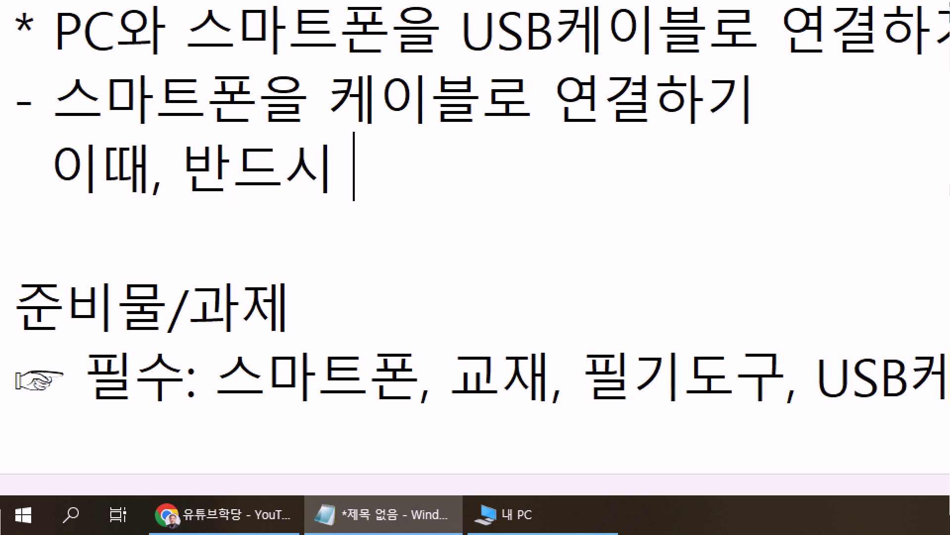
text(잠)
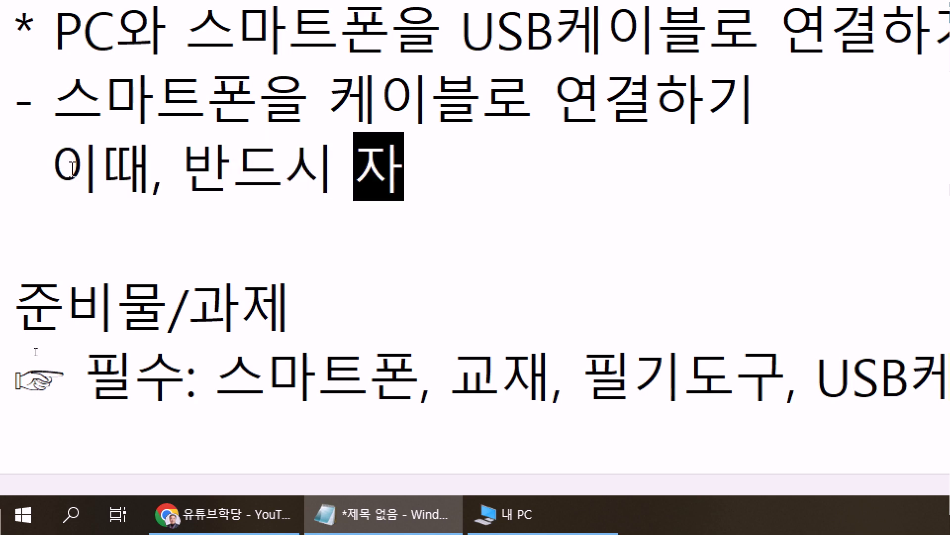
text(금해제를 ㅎ)
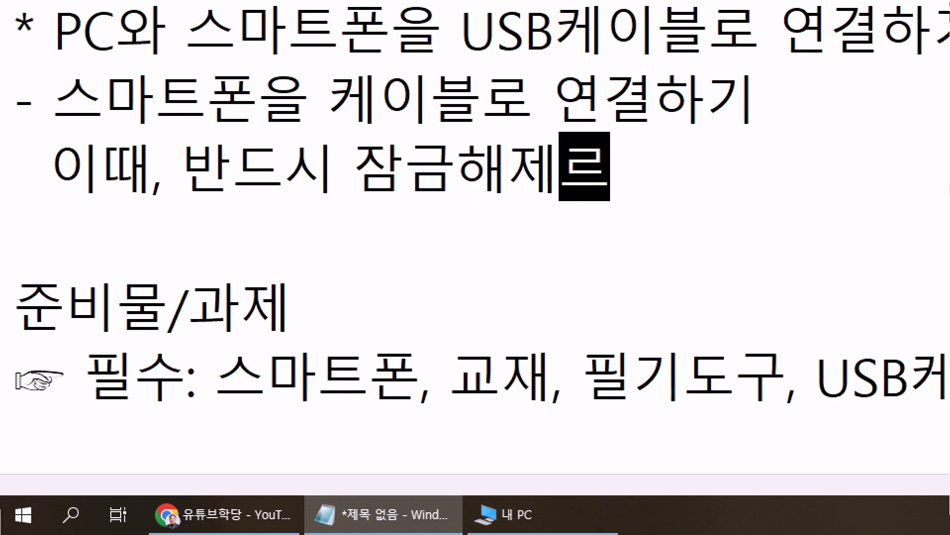
text(해야한다.)
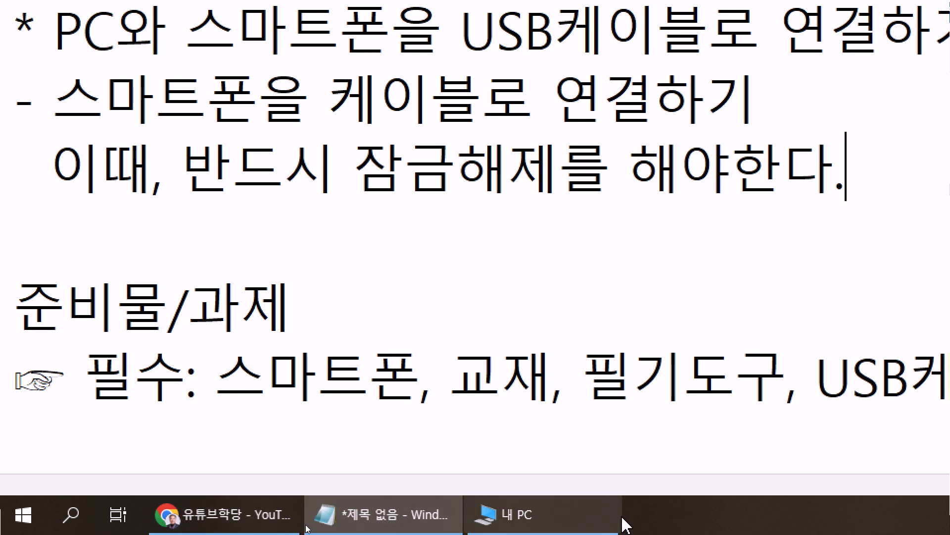
Switch to File Explorer, open the connected Note20 Ultra phone to check its storage spaces, and return to 내 PC
mouse_move(593, 523)
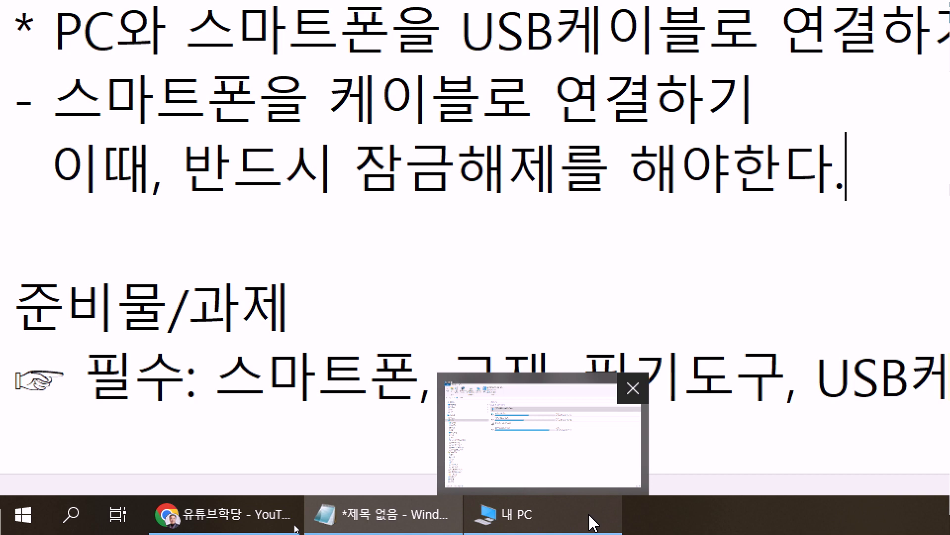
click(556, 509)
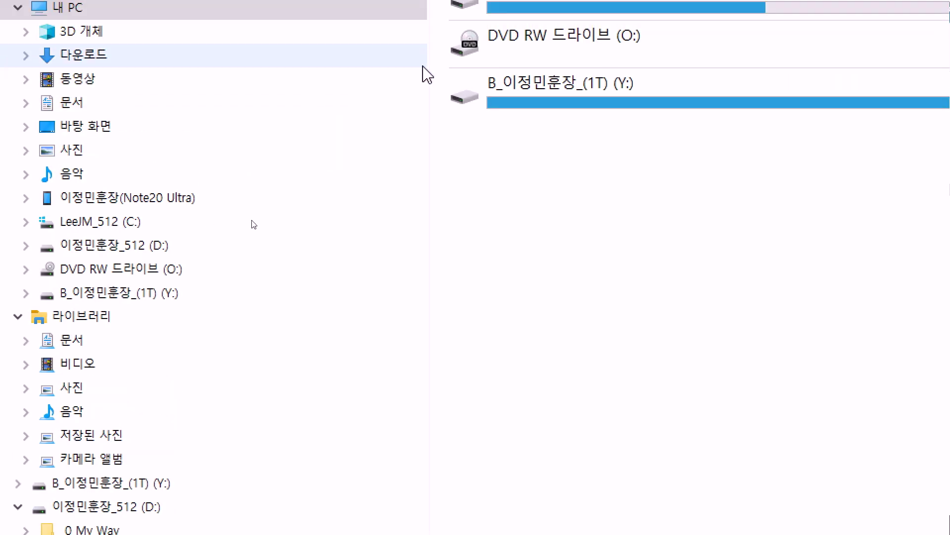
double_click(548, 74)
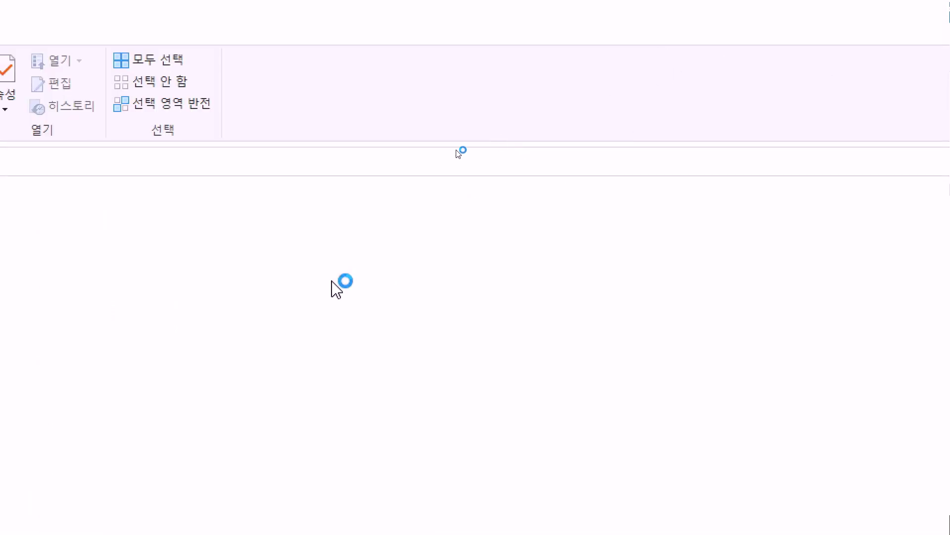
click(262, 321)
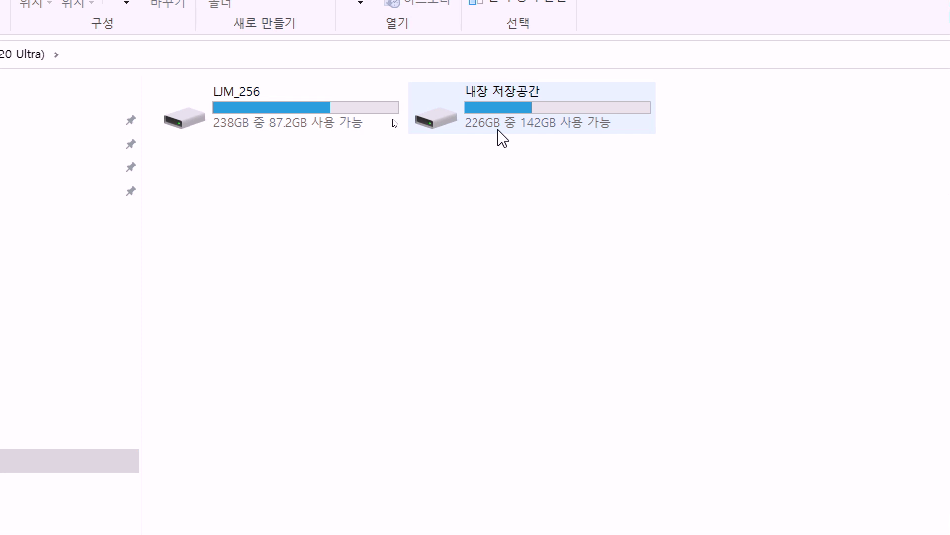
mouse_move(304, 111)
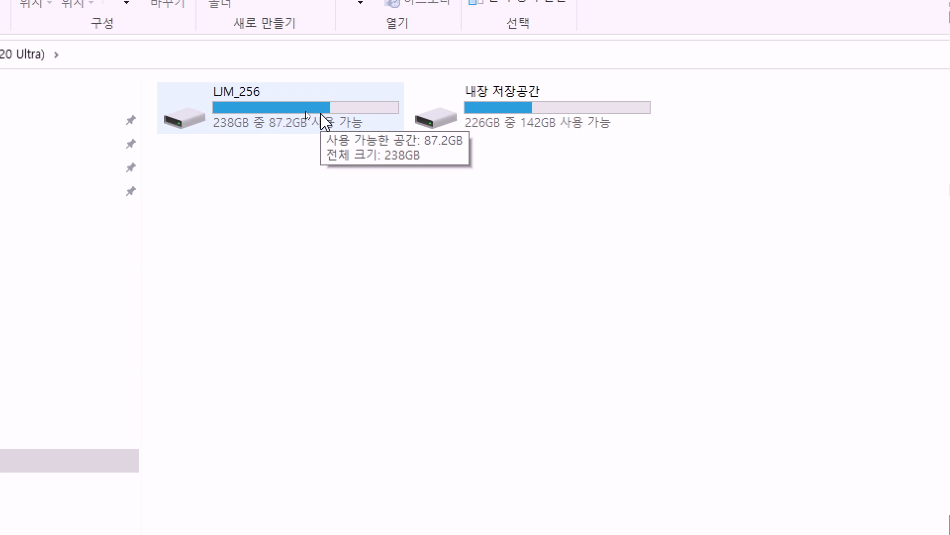
key(alt+Left)
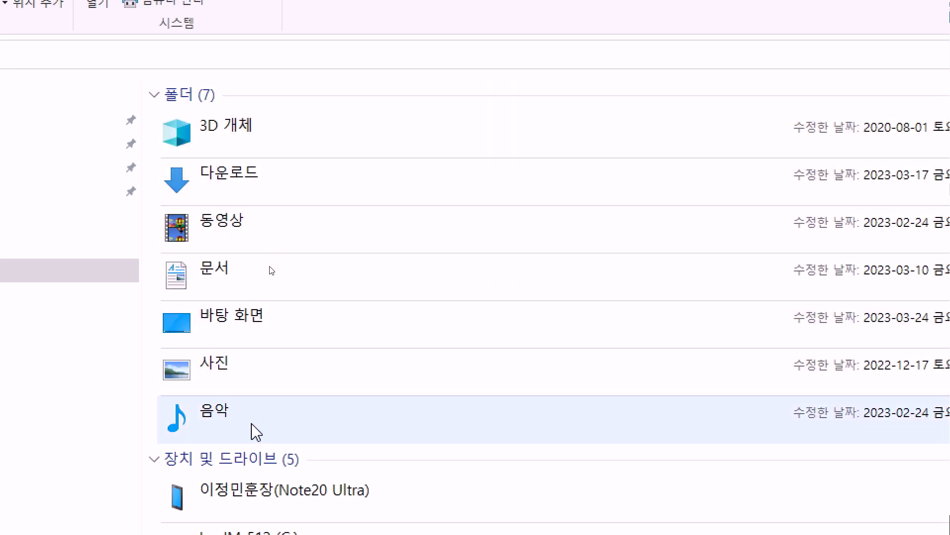
Reopen the Note20 Ultra phone and examine its two storage spaces, 내장 저장공간 and the 256 memory card
click(237, 489)
double_click(233, 471)
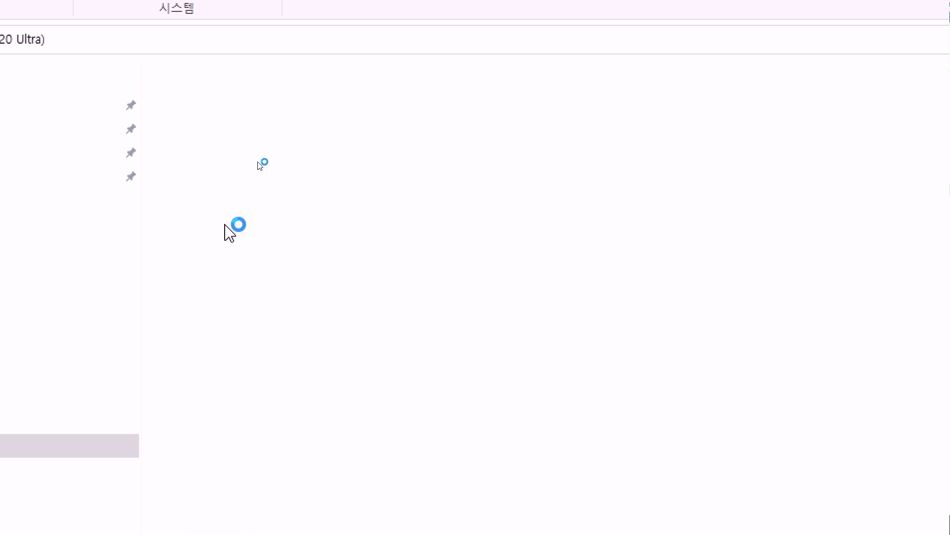
click(265, 107)
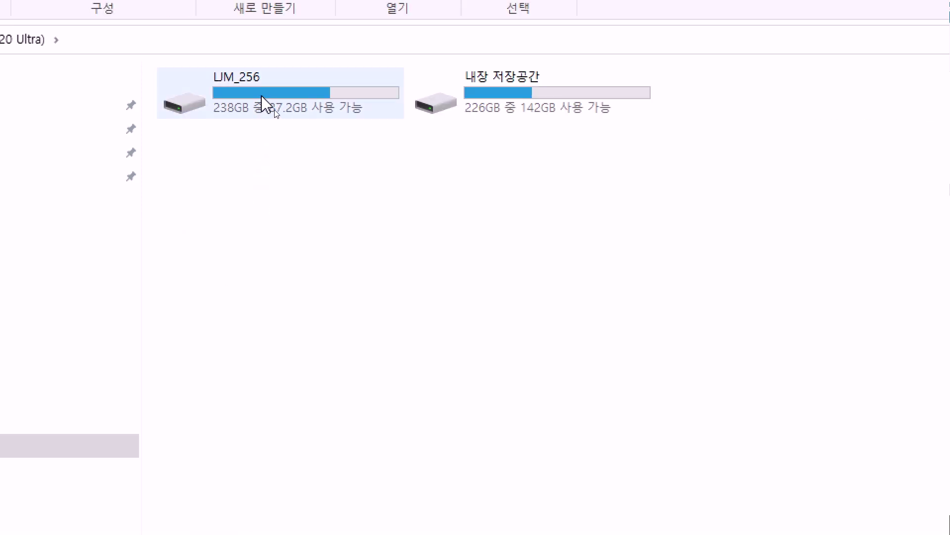
click(460, 110)
click(364, 106)
click(533, 105)
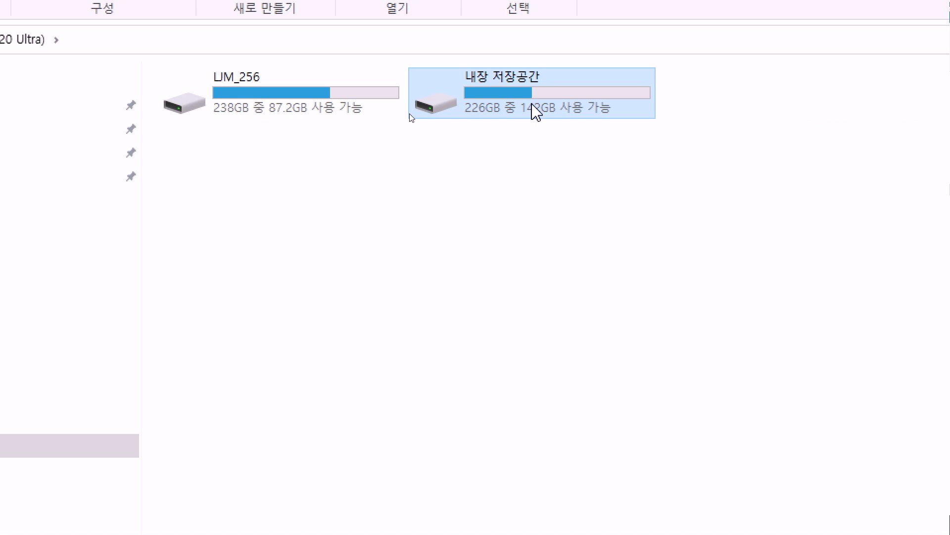
click(277, 103)
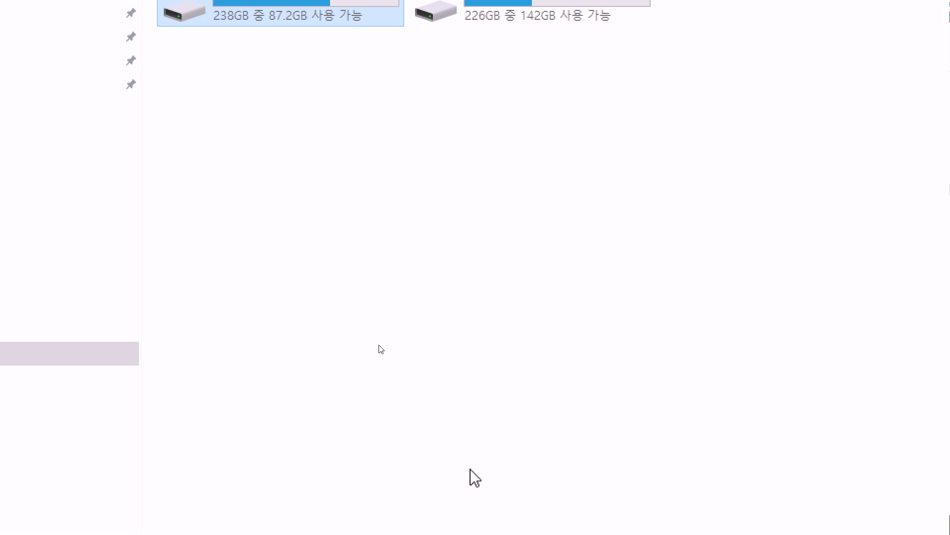
Switch to Notepad and add the indented line "그러면 자동으로 인식이 되어서 스마트폰의 저장공간을 보여준다" below the unlocking note
click(74, 512)
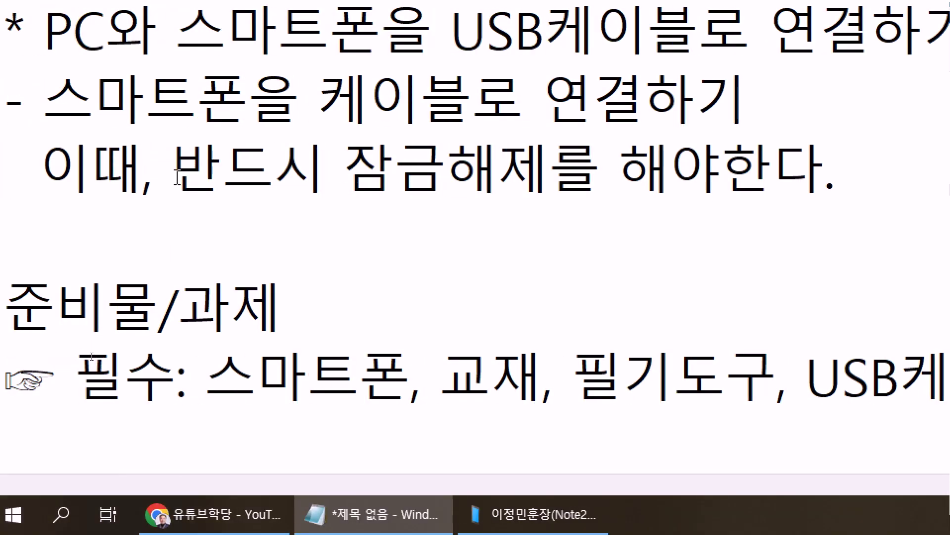
click(166, 216)
key(Return)
key(Left)
text(그러면 자동으)
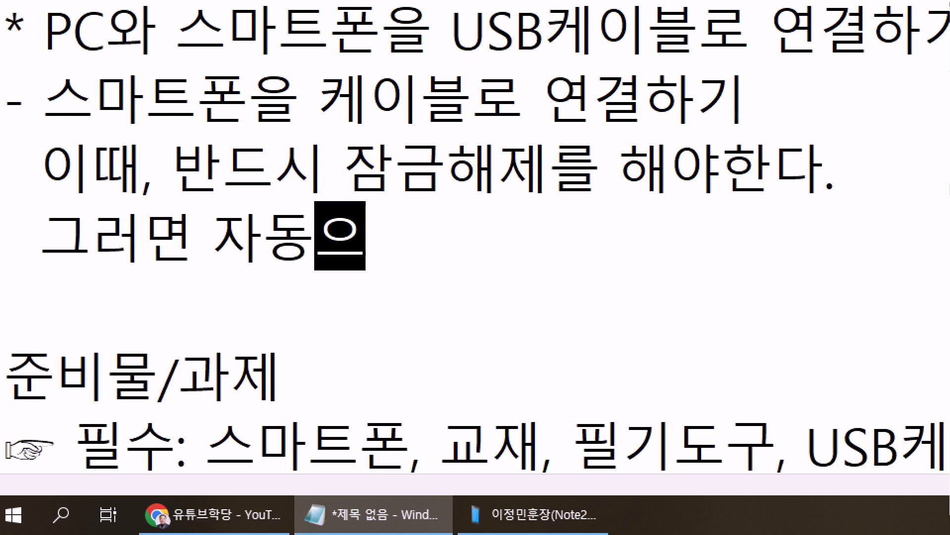
text(로 인식이 되)
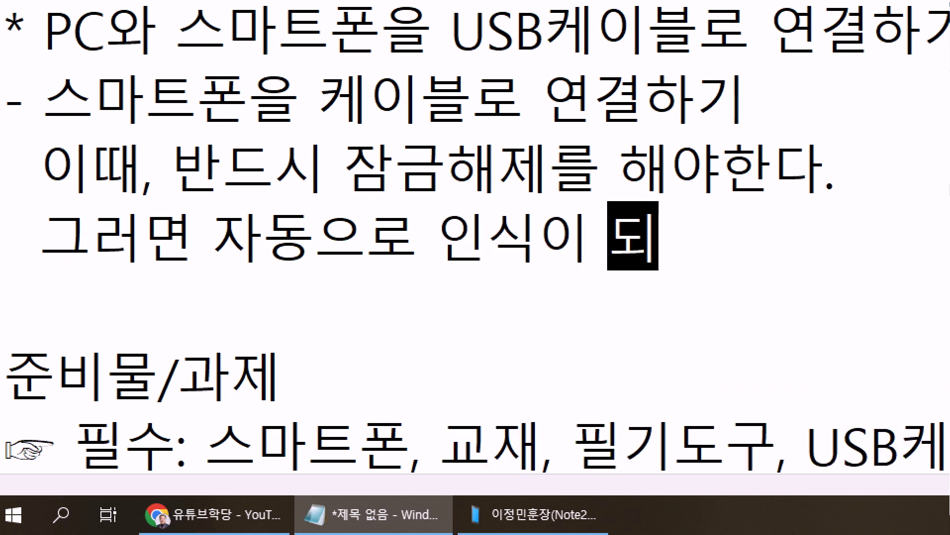
text(어서 스마트폰)
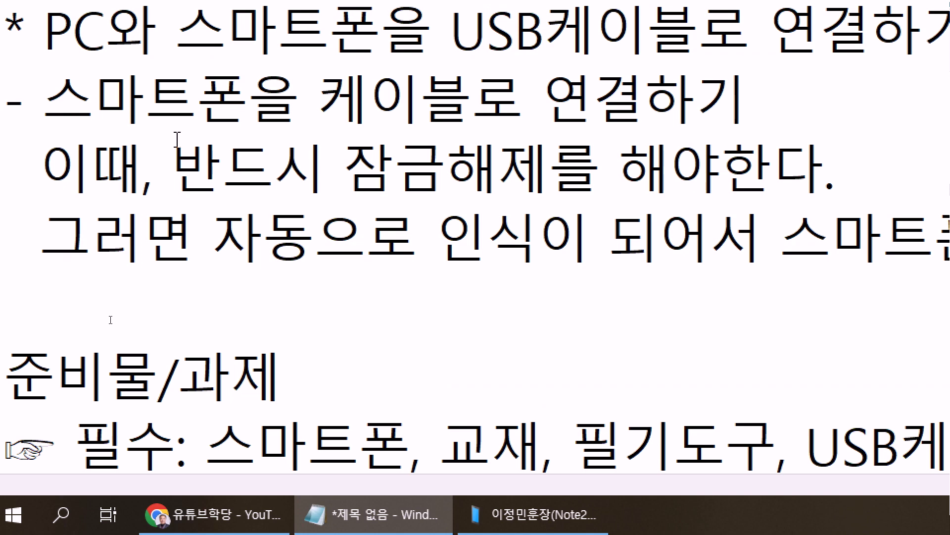
text(의 저장공가)
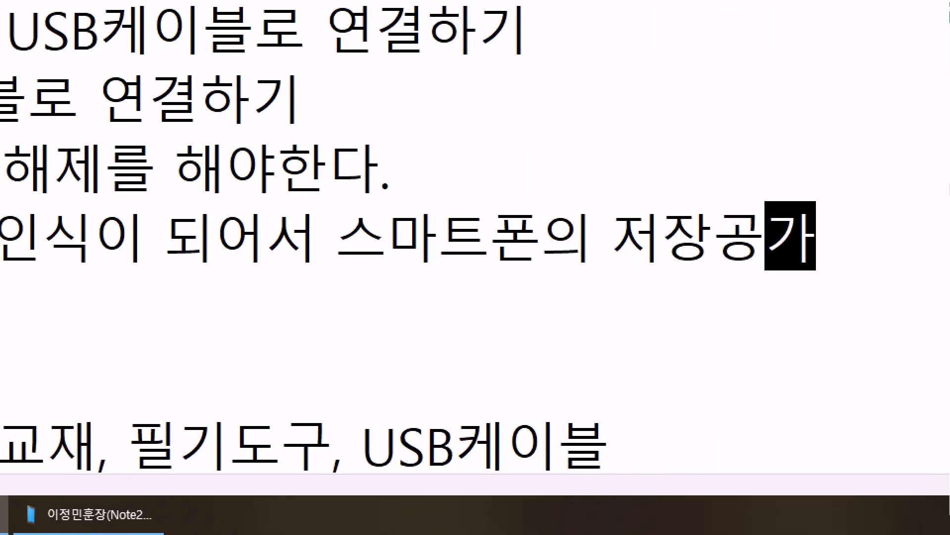
text(ㄴ을 보이)
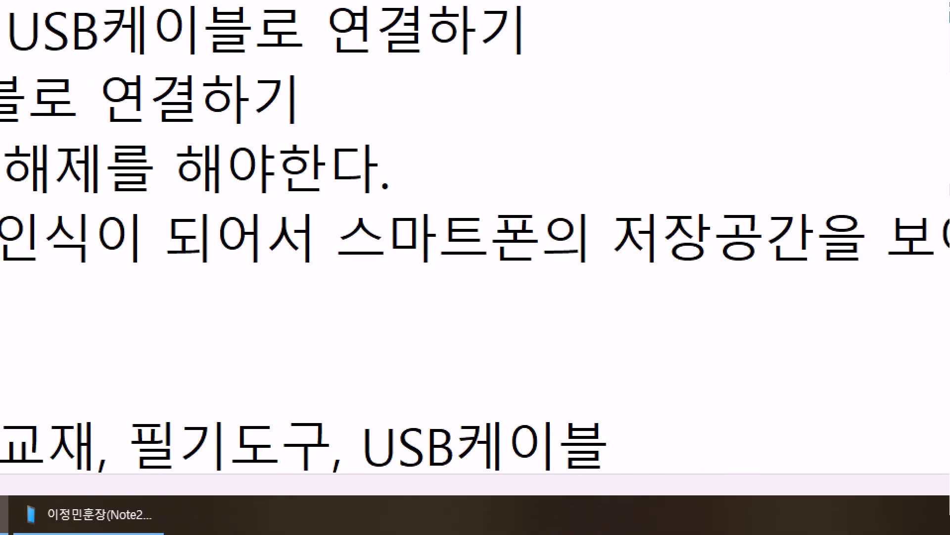
Begin a new line below the storage space note with "기본적으로"
key(Return)
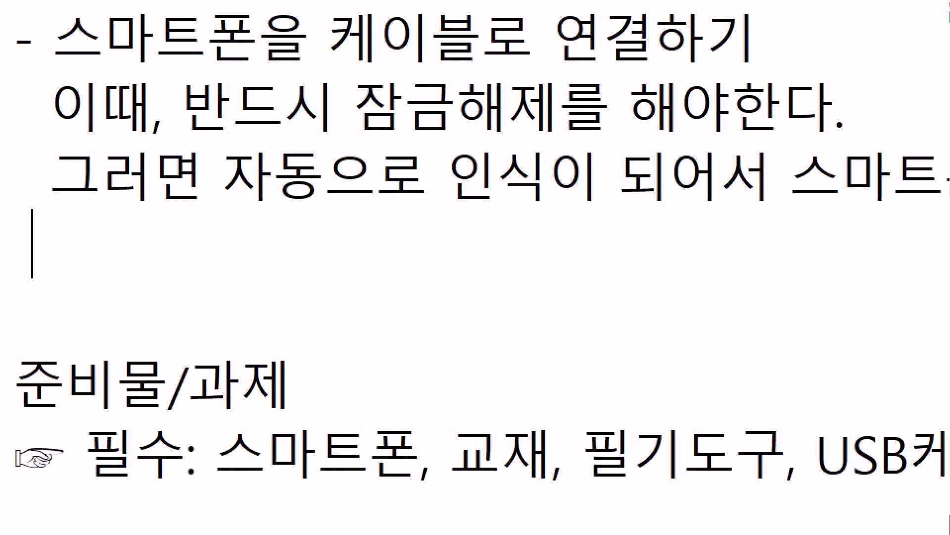
text(기본적으로)
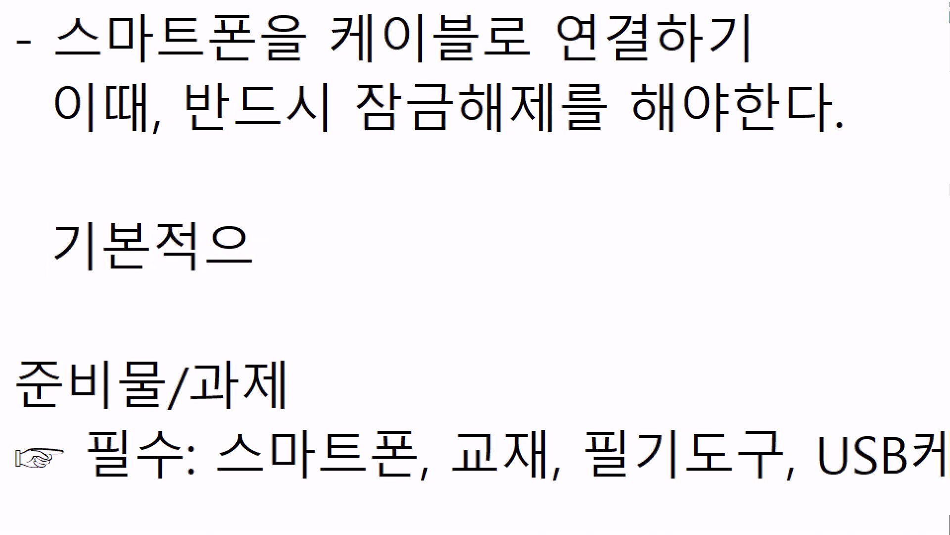
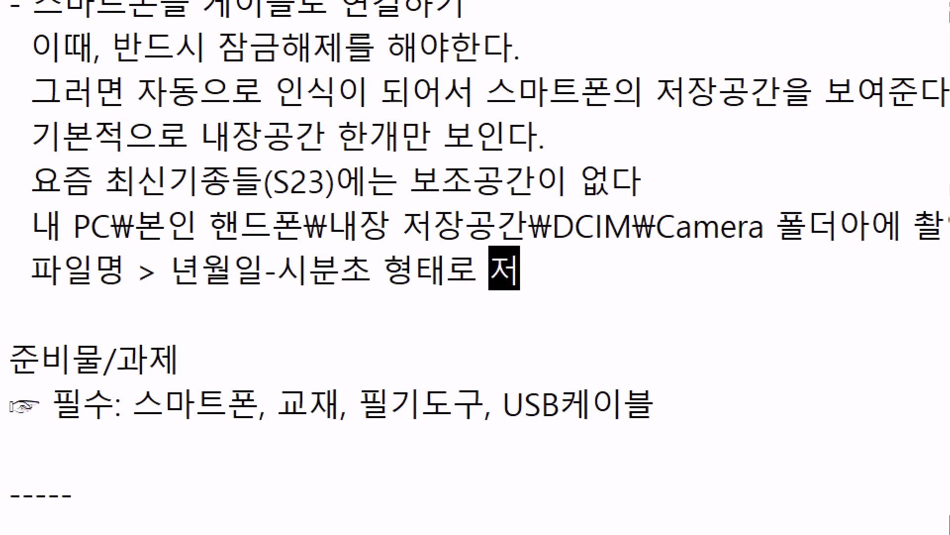
Complete the "파일명 > 년월일-시분초 형태로" line with "저장되어 있다." and start a new line
text(있다.)
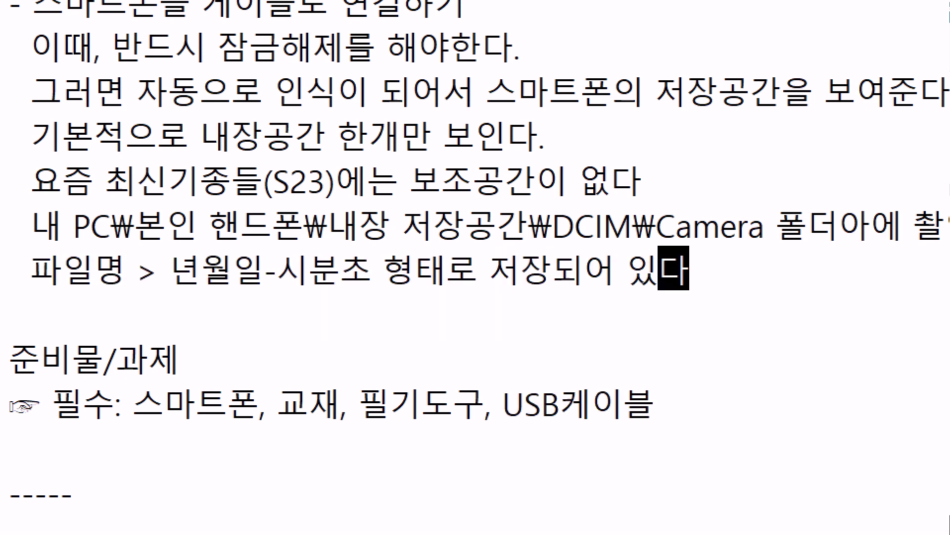
key(Return)
Switch to File Explorer, browse the photos in the phone's Camera folder, and set the folder layout to 목록 (list)
key(alt+Tab)
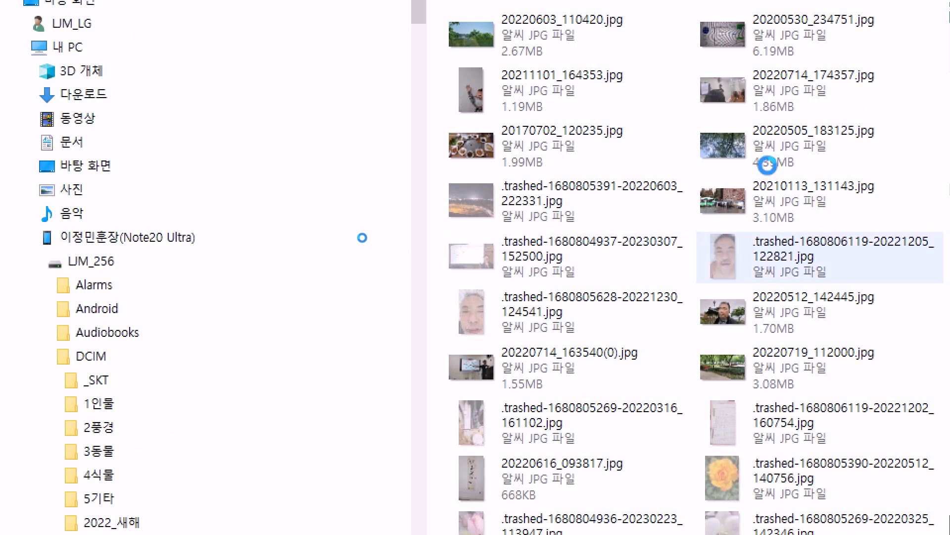
scroll(780, 143, down, 3)
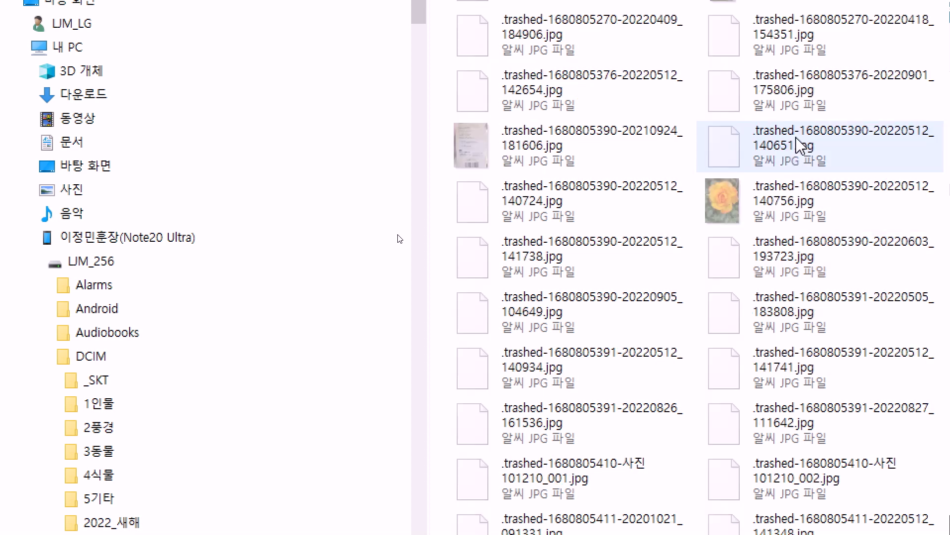
click(745, 143)
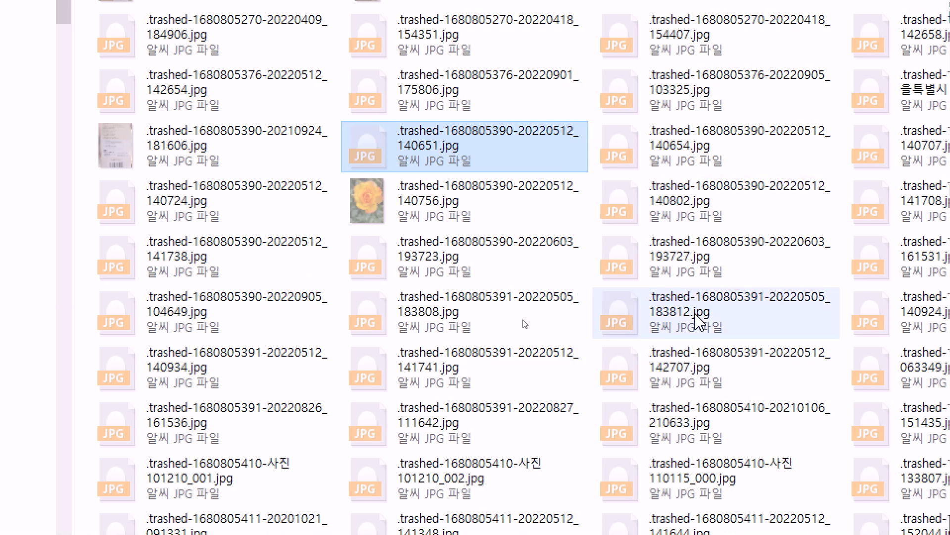
scroll(641, 317, down, 2)
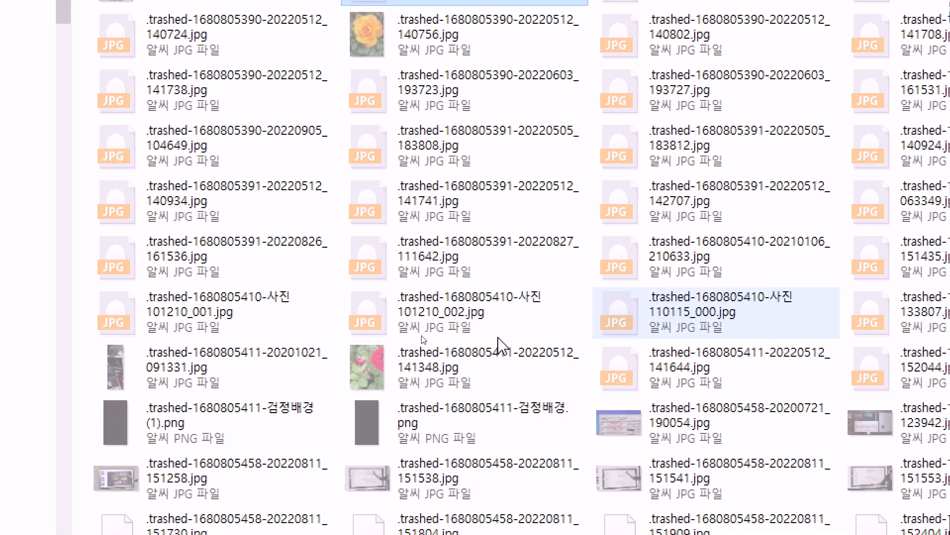
scroll(495, 317, down, 5)
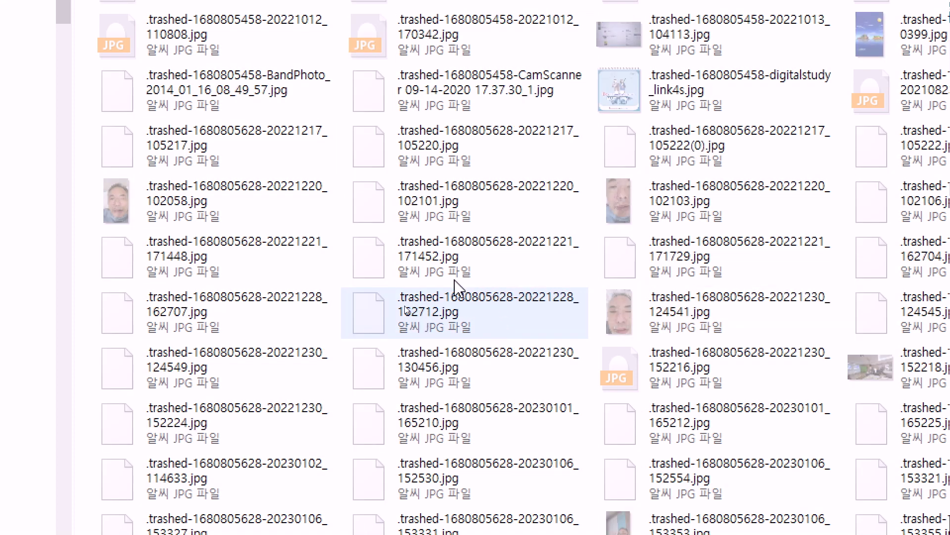
scroll(455, 286, down, 5)
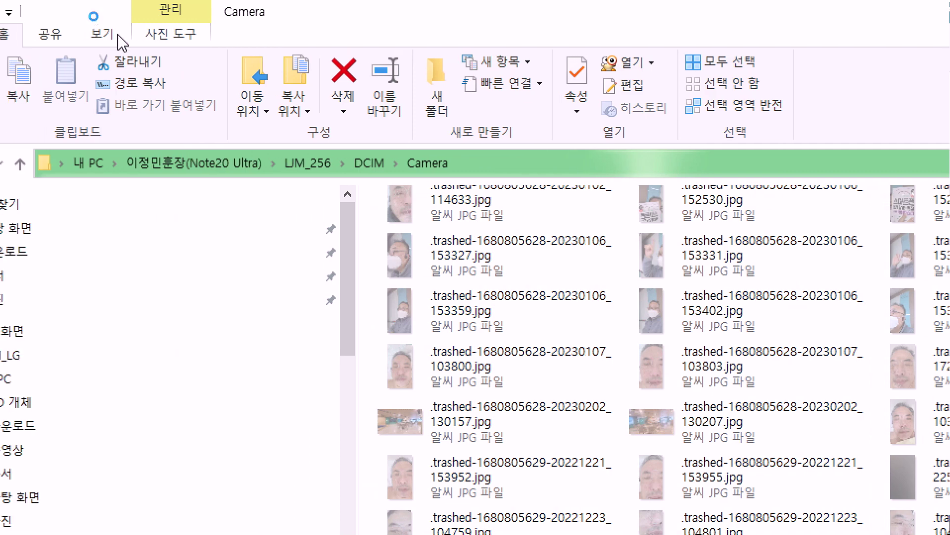
scroll(643, 346, up, 5)
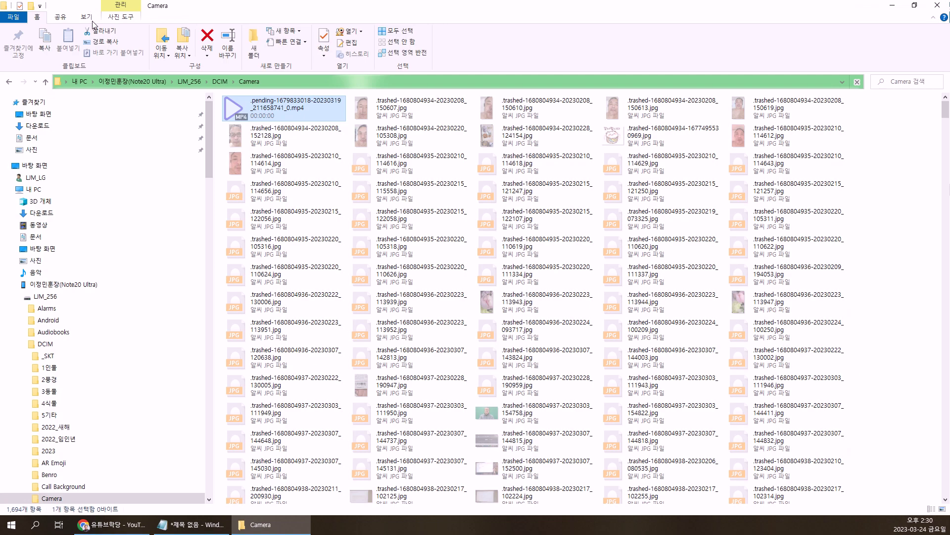
click(116, 34)
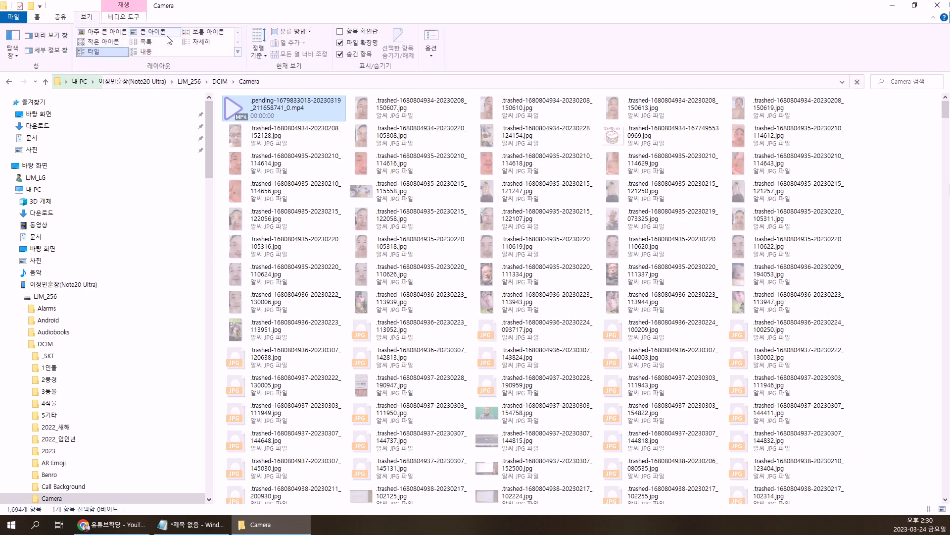
click(146, 41)
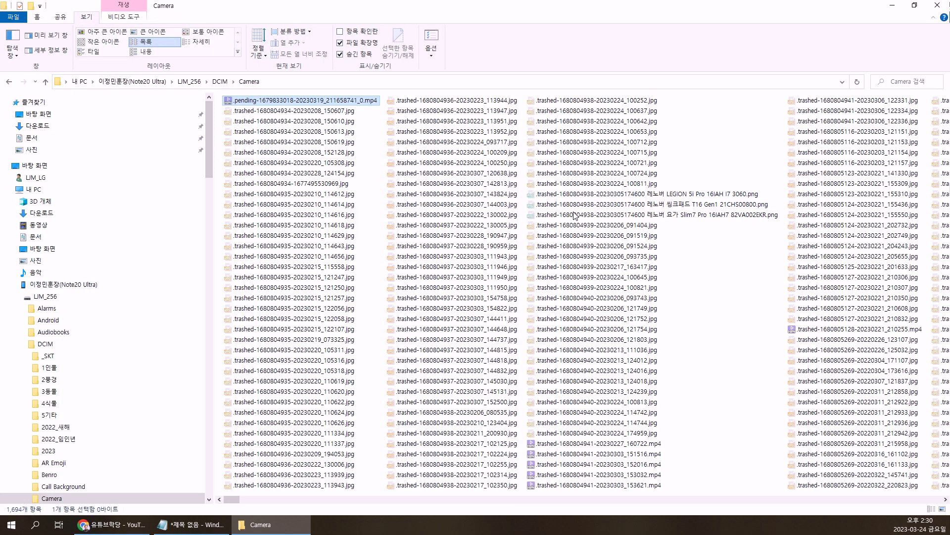
Look through the Camera folder's file list and open the name of 20210630_174157.jpg to examine its date and time parts
scroll(574, 215, down, 8)
scroll(616, 238, down, 6)
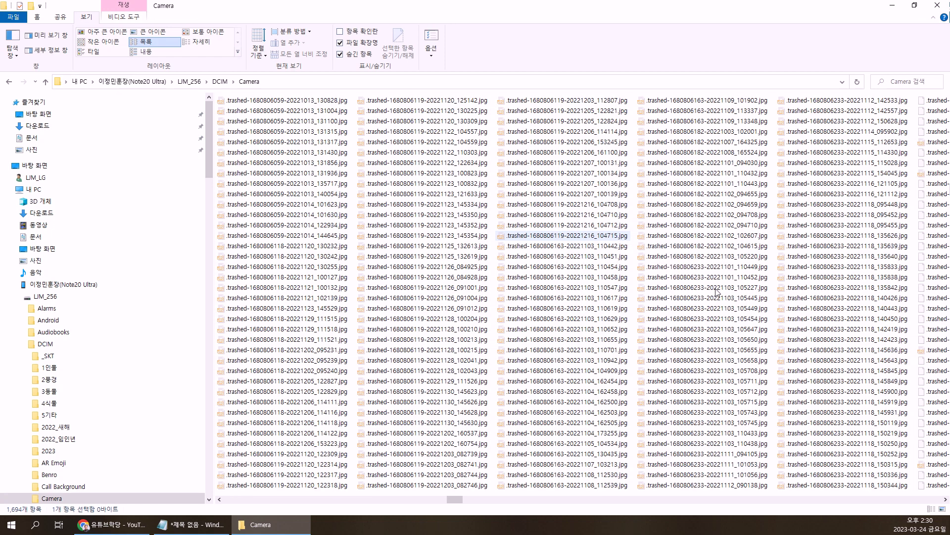
scroll(716, 291, down, 2)
scroll(844, 304, down, 3)
click(812, 270)
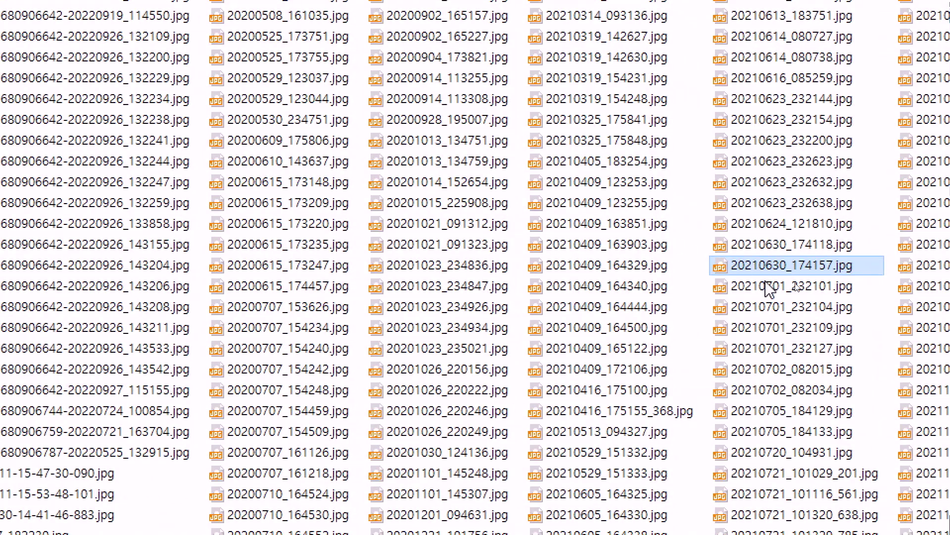
click(756, 270)
click(750, 267)
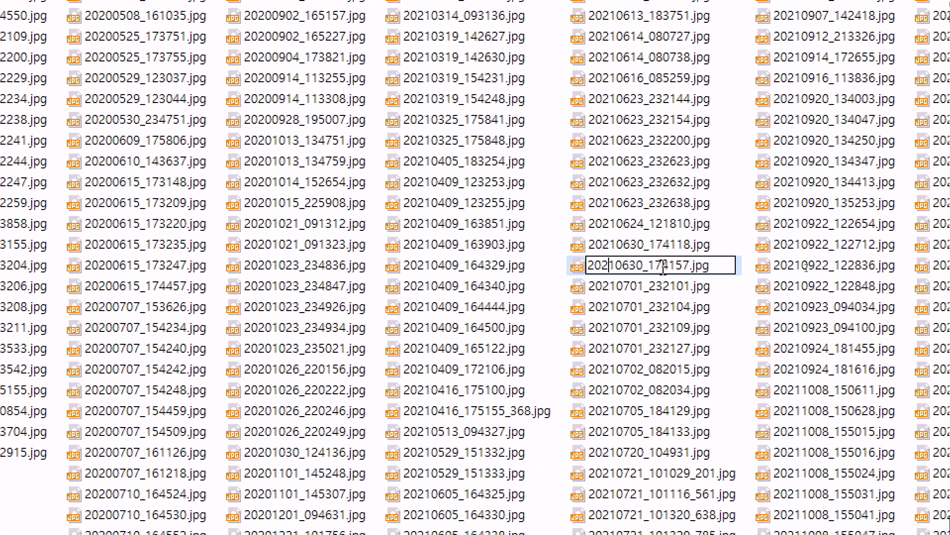
drag(678, 267, 698, 268)
click(692, 266)
Browse the date-named photos up to the newest ones and inspect the file 20230324_110819.jpg
scroll(683, 309, right, 5)
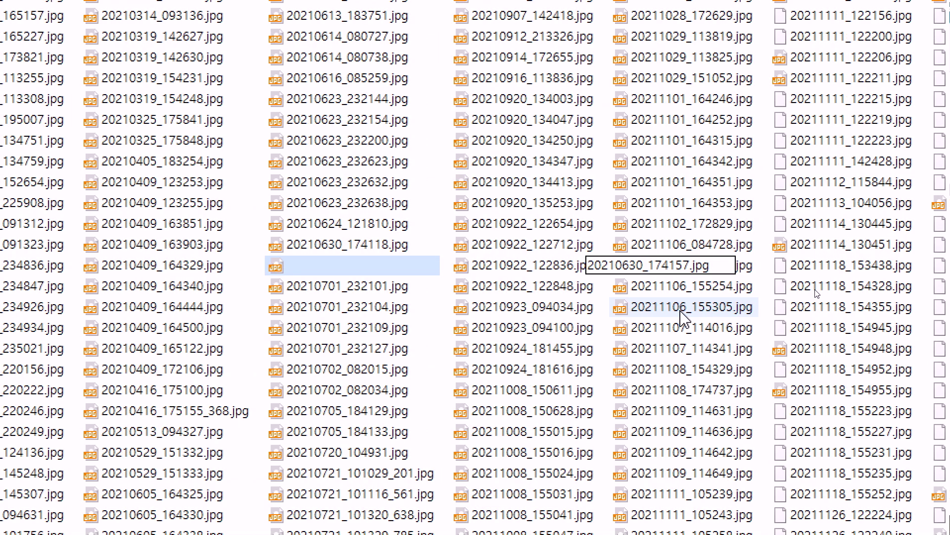
scroll(680, 311, right, 4)
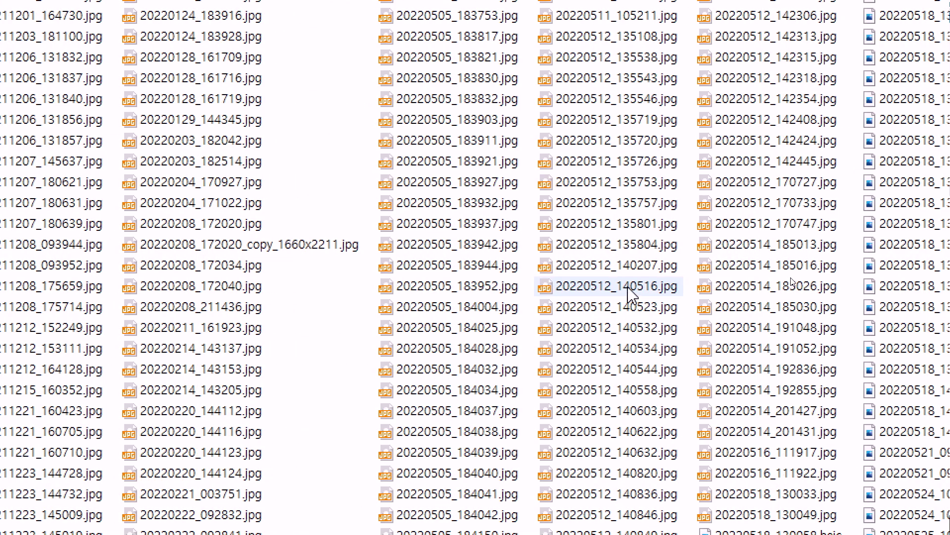
scroll(636, 292, right, 5)
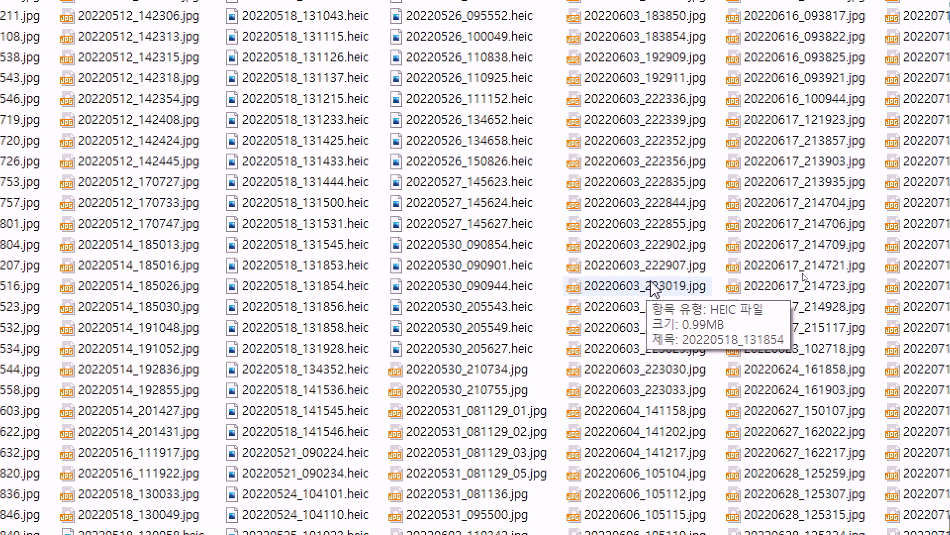
click(651, 250)
scroll(734, 276, right, 2)
scroll(757, 280, right, 5)
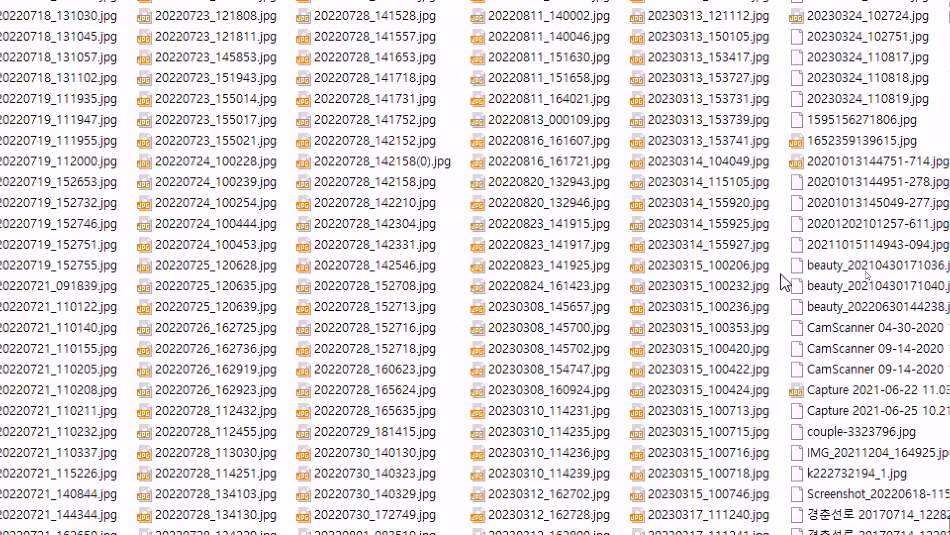
scroll(792, 270, right, 3)
scroll(544, 247, left, 2)
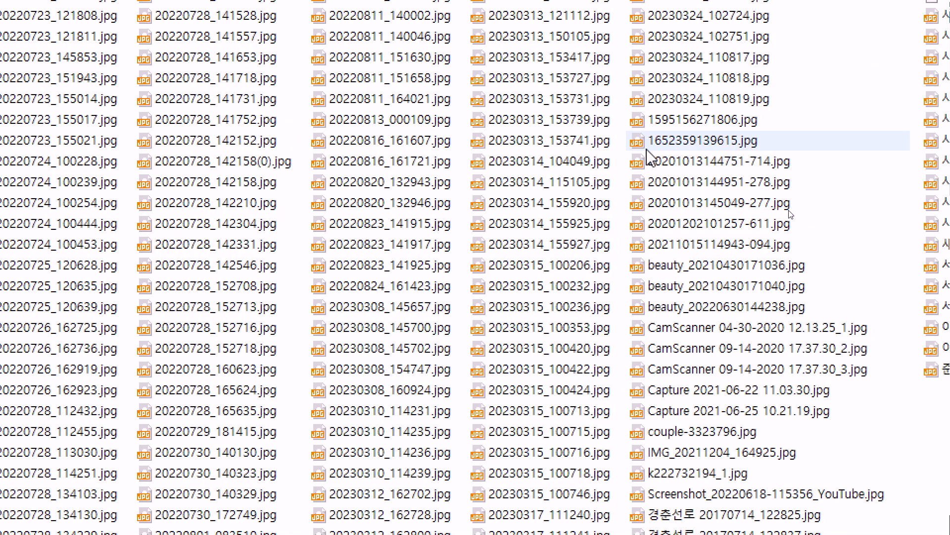
click(691, 99)
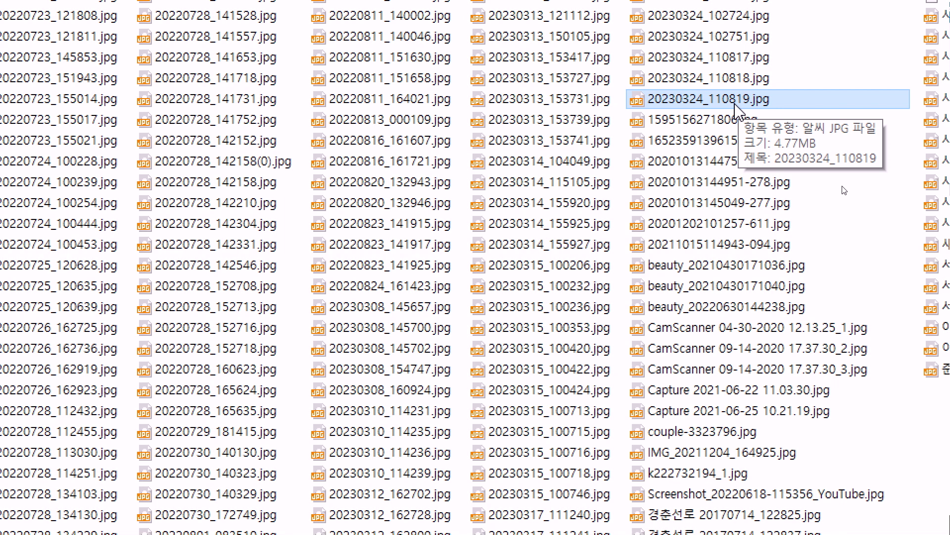
right_click(733, 101)
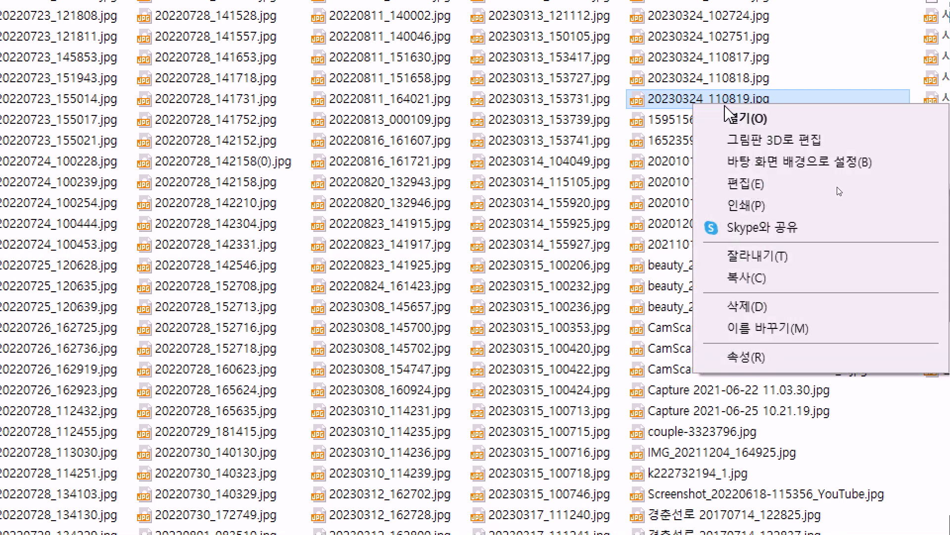
key(Escape)
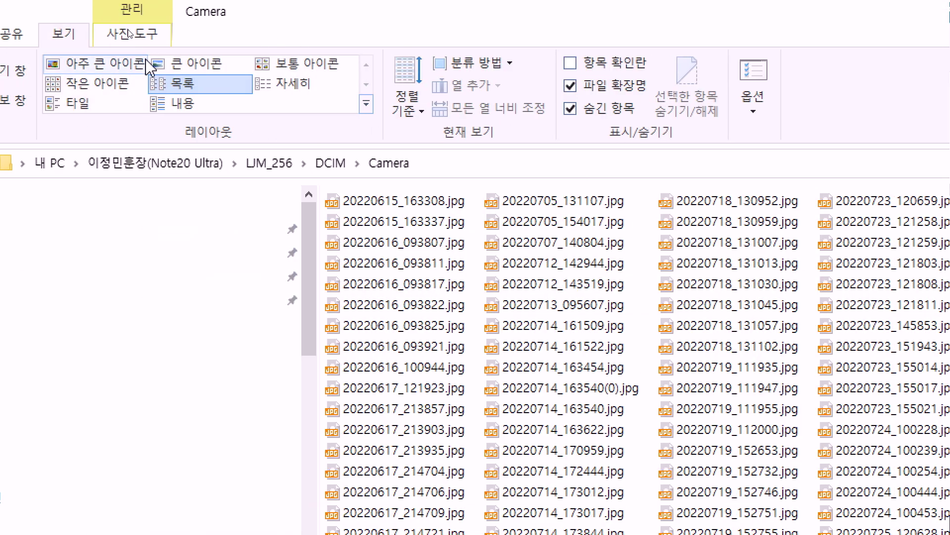
Set the folder layout to 아주 큰 아이콘 (extra large icons) and look over the photos whose names start with 20230324
click(123, 65)
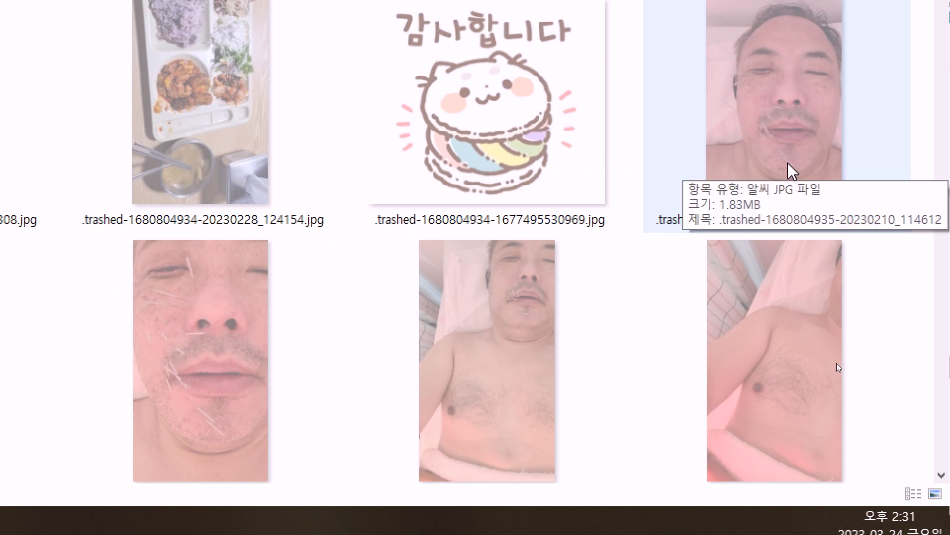
scroll(590, 369, down, 10)
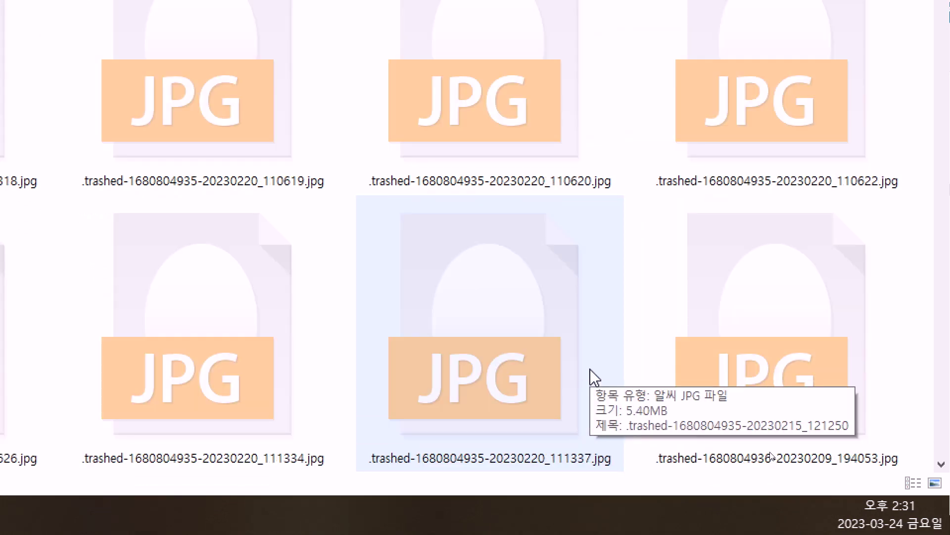
scroll(590, 370, down, 10)
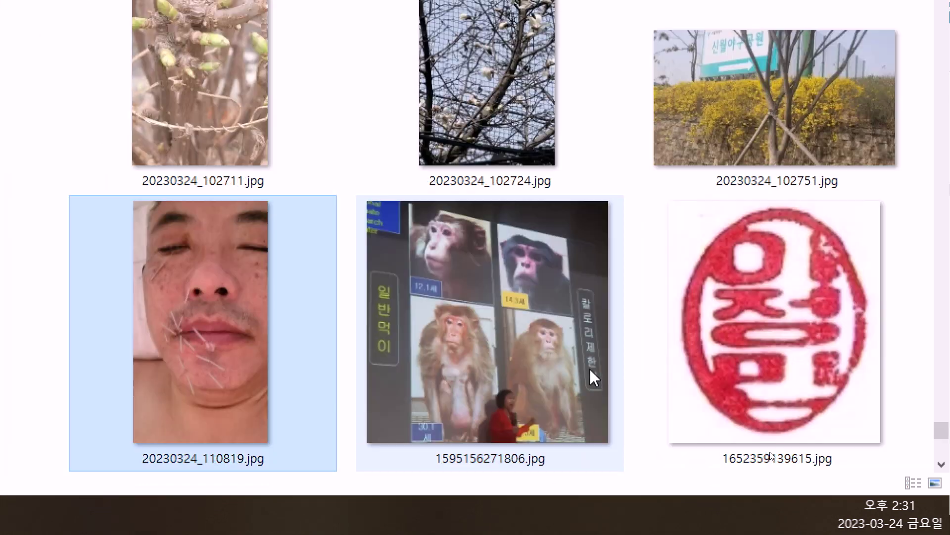
key(Left)
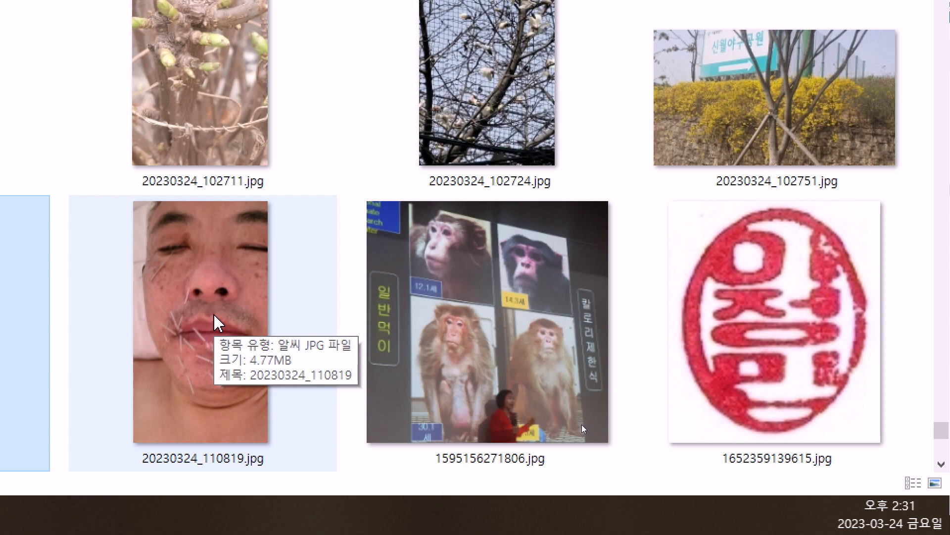
click(301, 153)
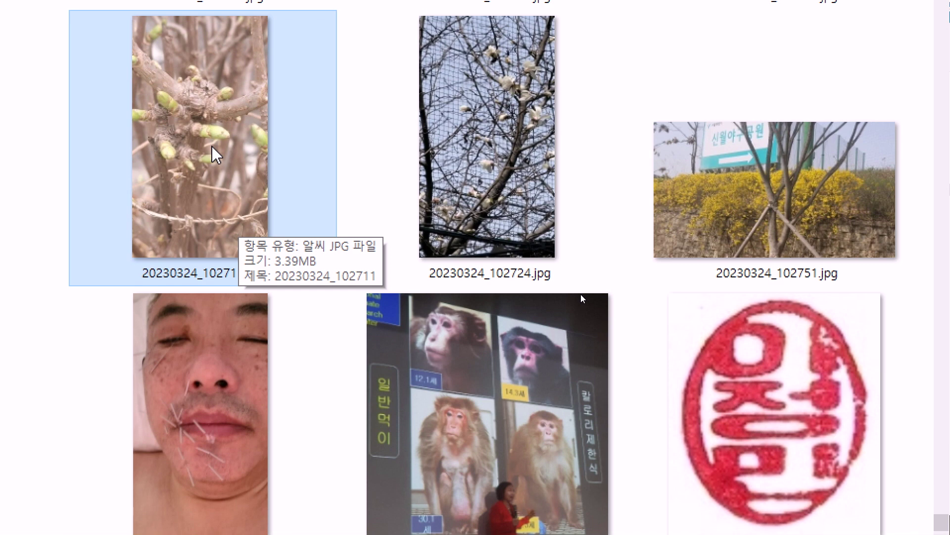
click(750, 207)
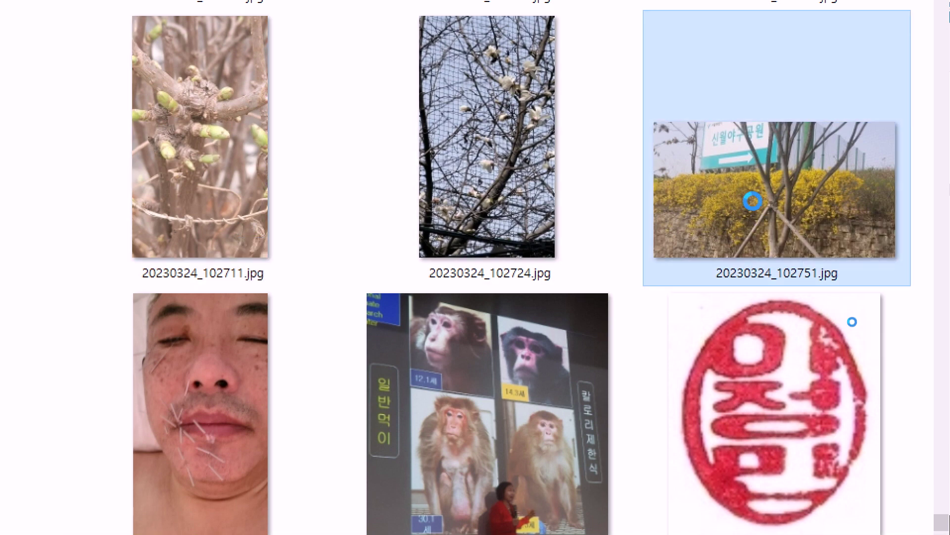
click(528, 196)
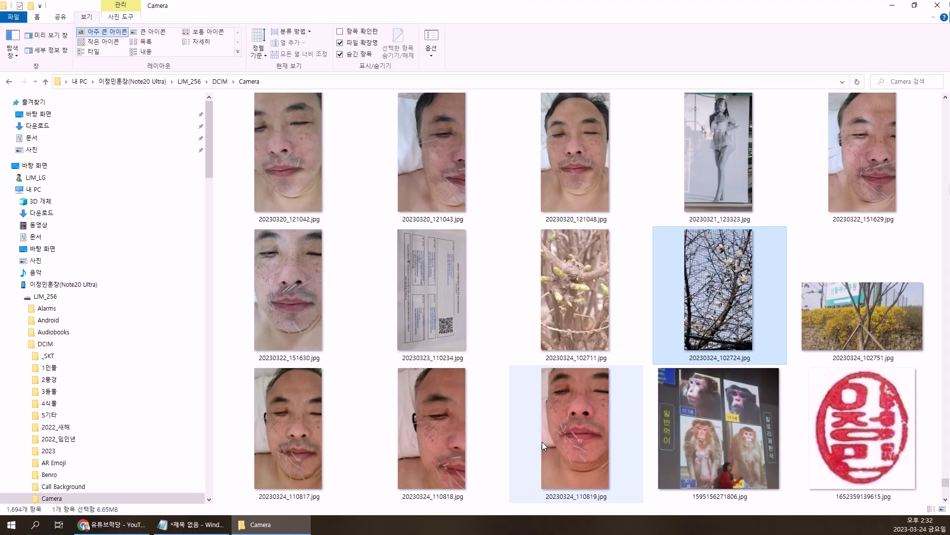
click(566, 429)
click(430, 416)
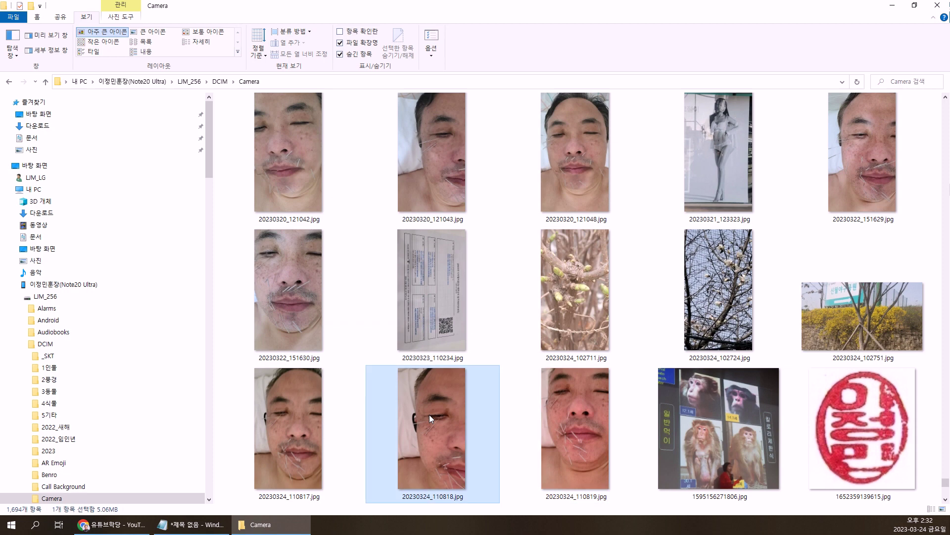
Select the six 20230324 photos, 102711, 102724, 102751, 110817, 110818 and 110819, and copy them
click(559, 319)
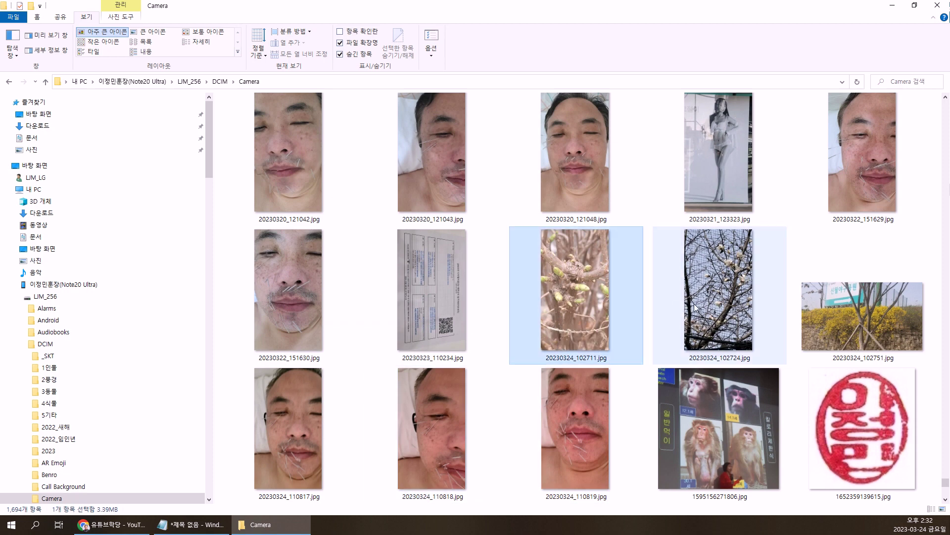
ctrl+click(718, 312)
ctrl+click(820, 313)
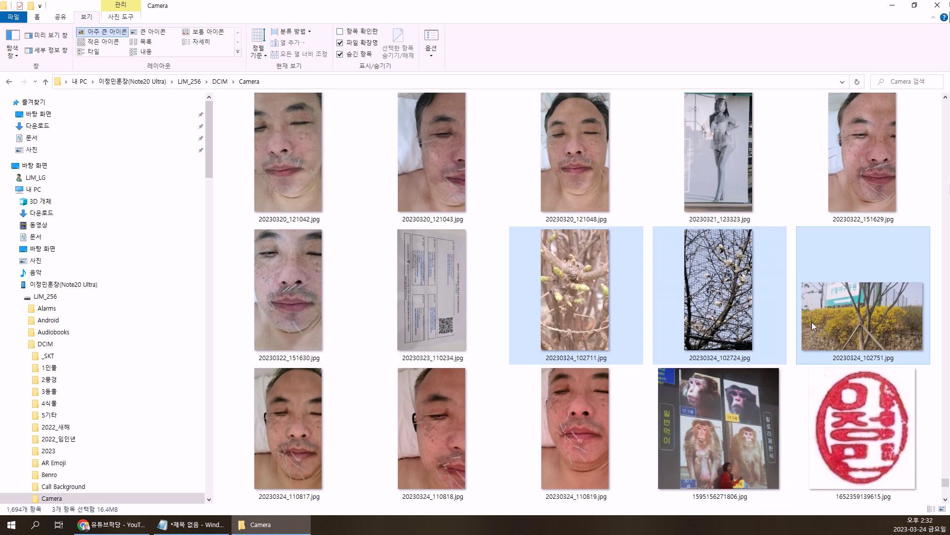
ctrl+click(575, 406)
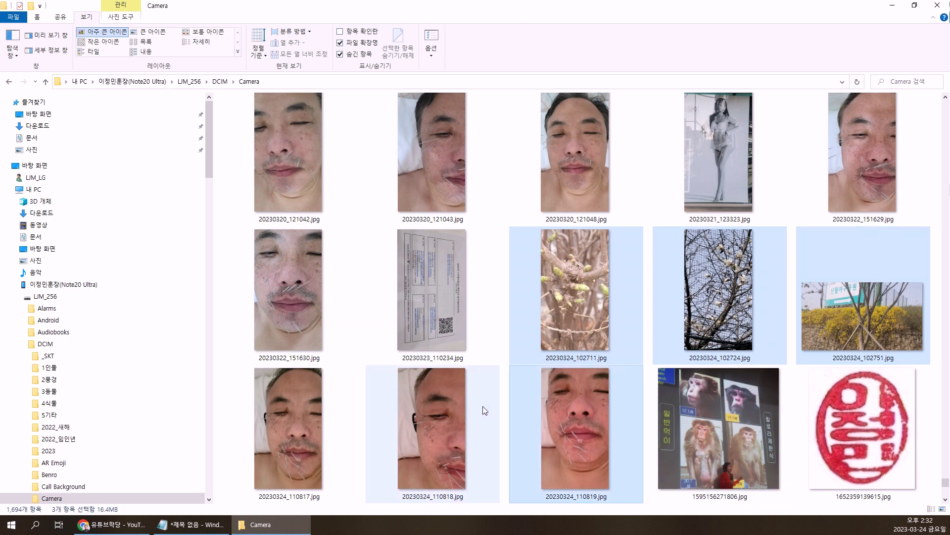
ctrl+click(459, 409)
ctrl+click(316, 420)
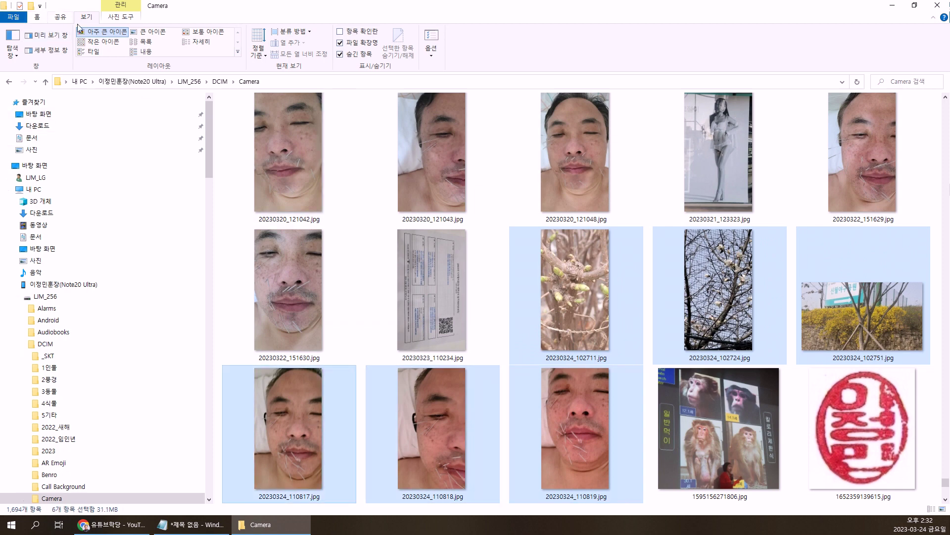
right_click(572, 268)
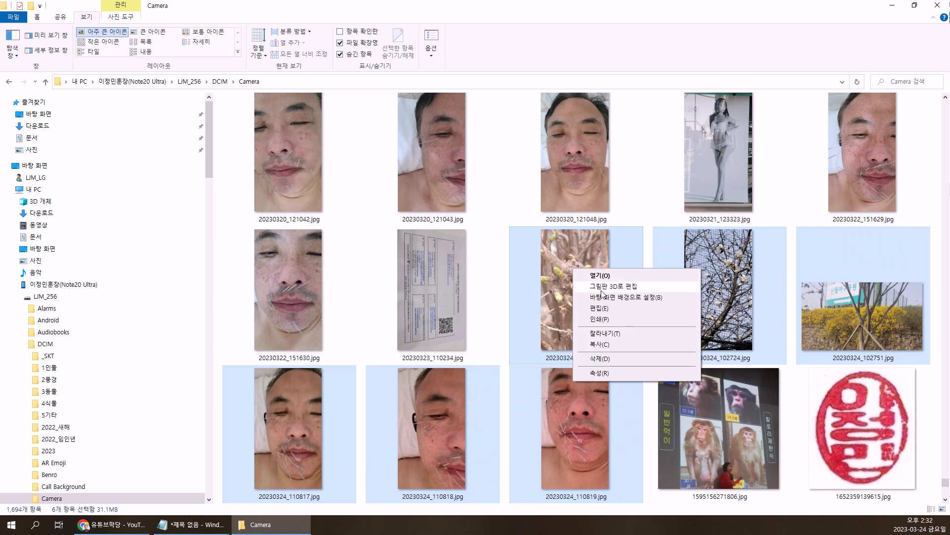
click(601, 348)
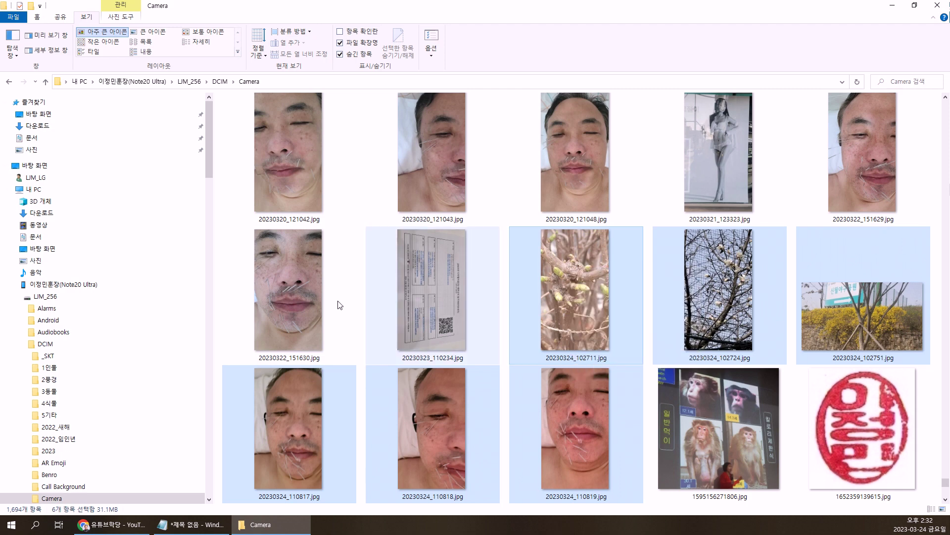
Paste the copied photos into the PC's 사진 (Pictures) folder and look over the pasted files
click(52, 155)
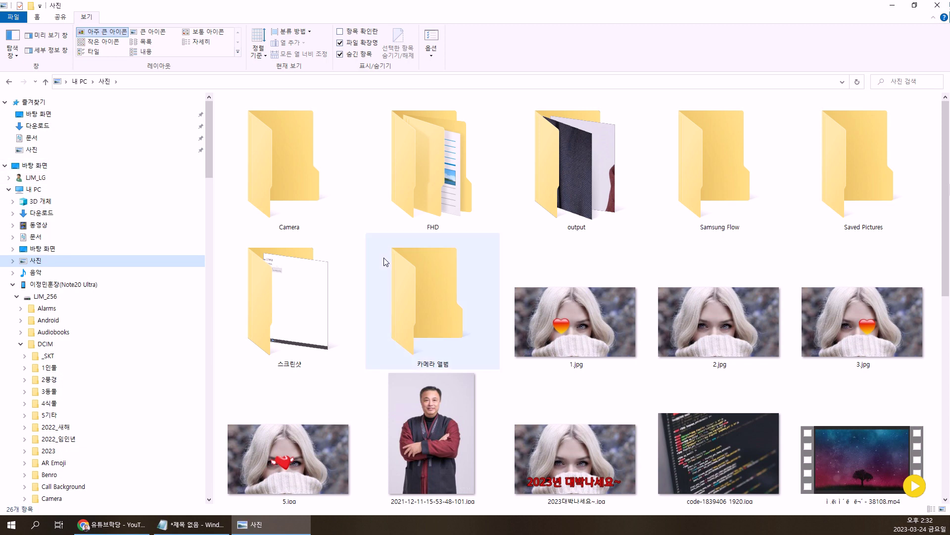
scroll(386, 261, down, 5)
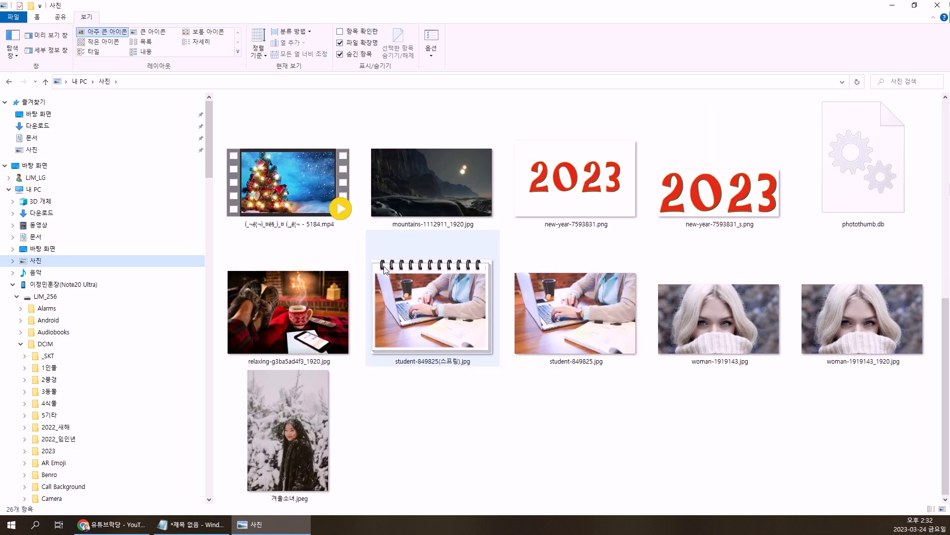
right_click(486, 412)
click(511, 337)
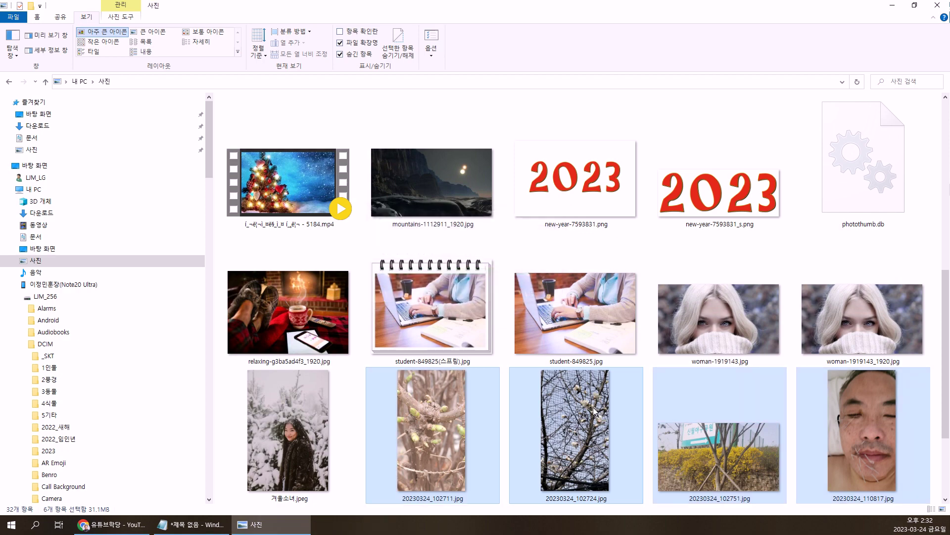
scroll(668, 423, down, 2)
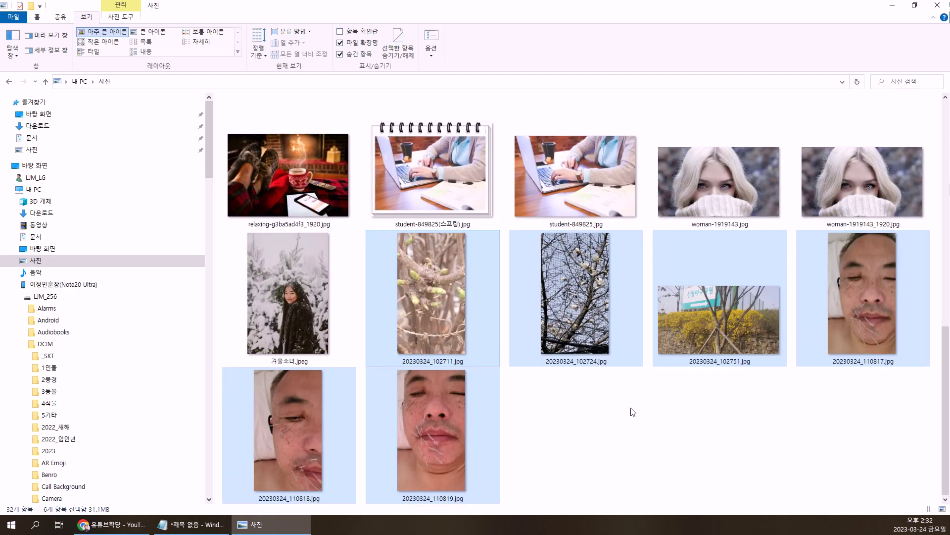
scroll(631, 405, up, 6)
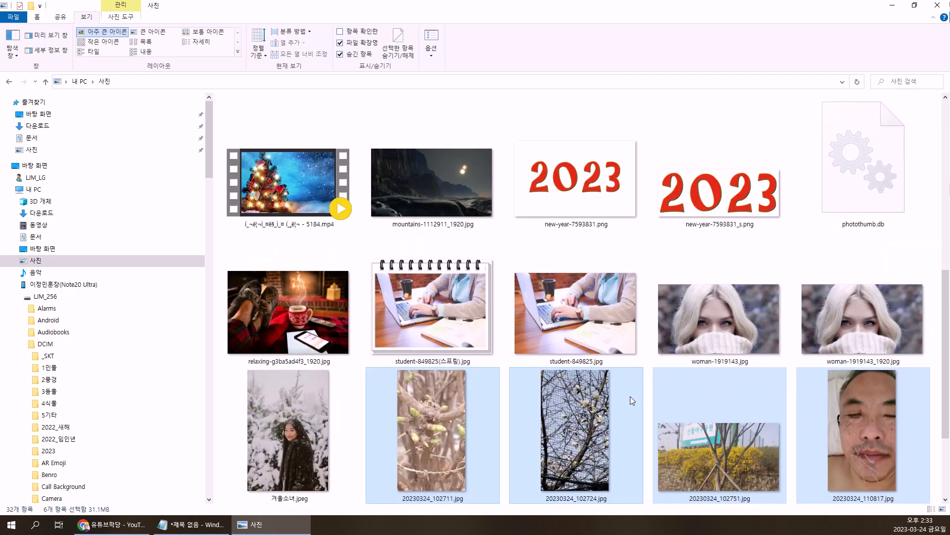
Permanently delete the 스크린샷 and 카메라 앨범 folders, photothumb.db and the older images, keeping the 2021-12-11 portrait, 겨울소녀.jpeg, the videos and the 20230324 photos
double_click(570, 195)
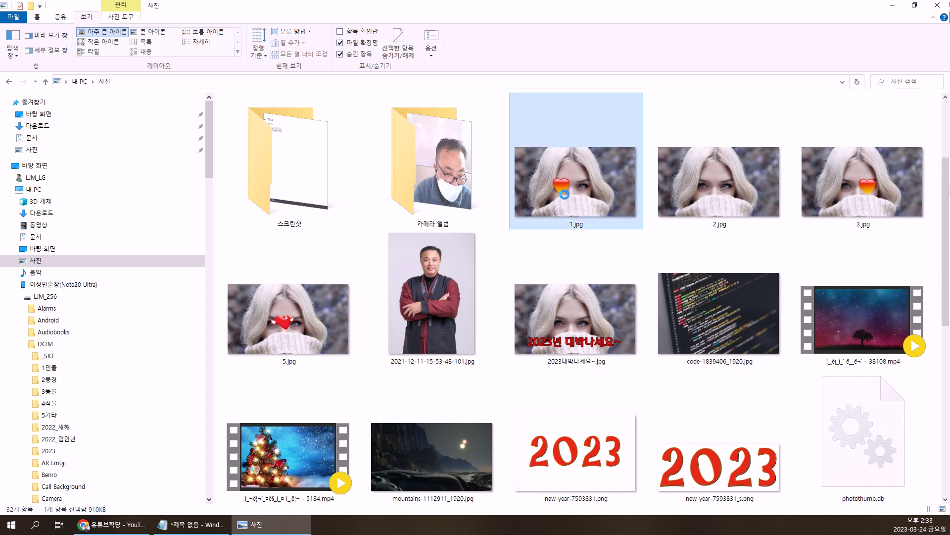
click(297, 173)
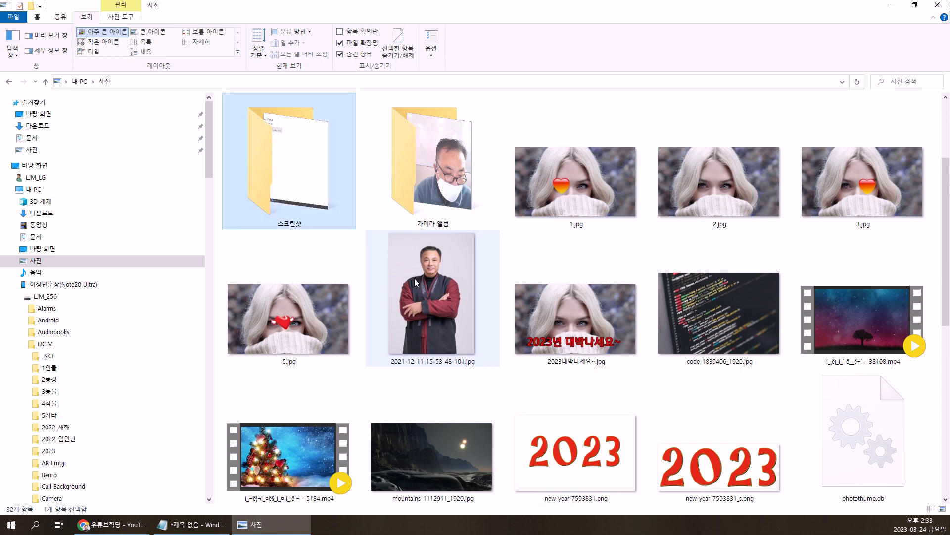
click(419, 280)
click(325, 281)
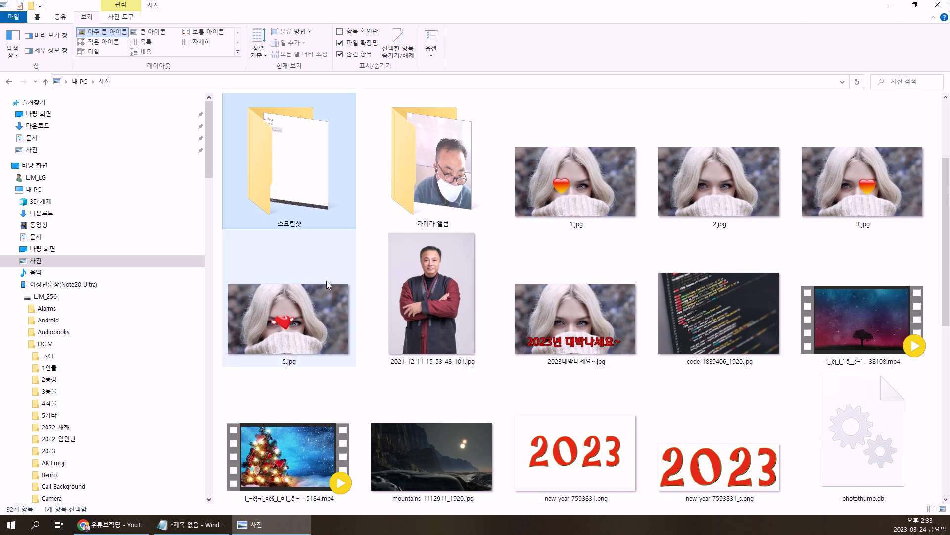
ctrl+click(625, 305)
ctrl+click(718, 319)
ctrl+click(839, 325)
ctrl+click(839, 325)
scroll(549, 445, down, 3)
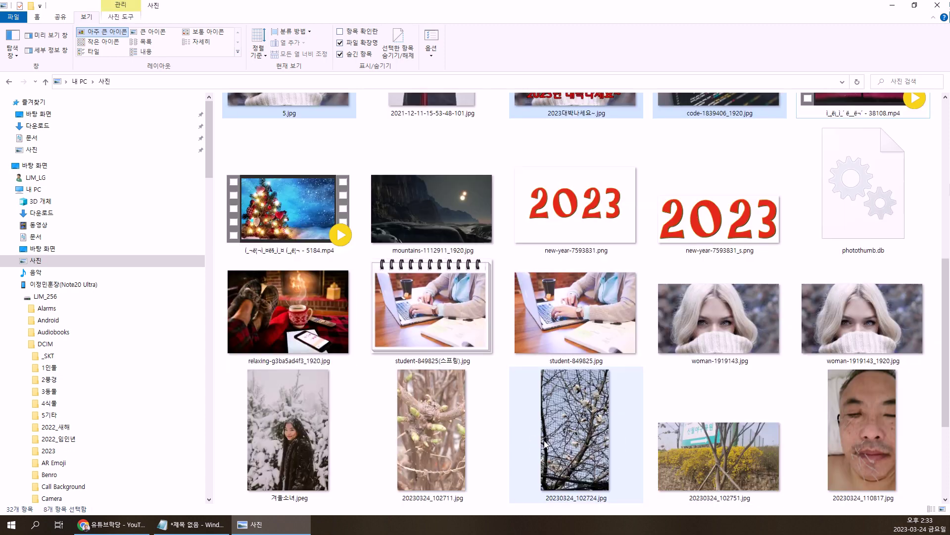
ctrl+click(435, 221)
ctrl+click(576, 217)
ctrl+click(718, 221)
ctrl+click(812, 221)
ctrl+click(293, 308)
ctrl+click(431, 310)
ctrl+click(513, 316)
ctrl+click(695, 310)
ctrl+click(813, 305)
key(shift+Delete)
key(Return)
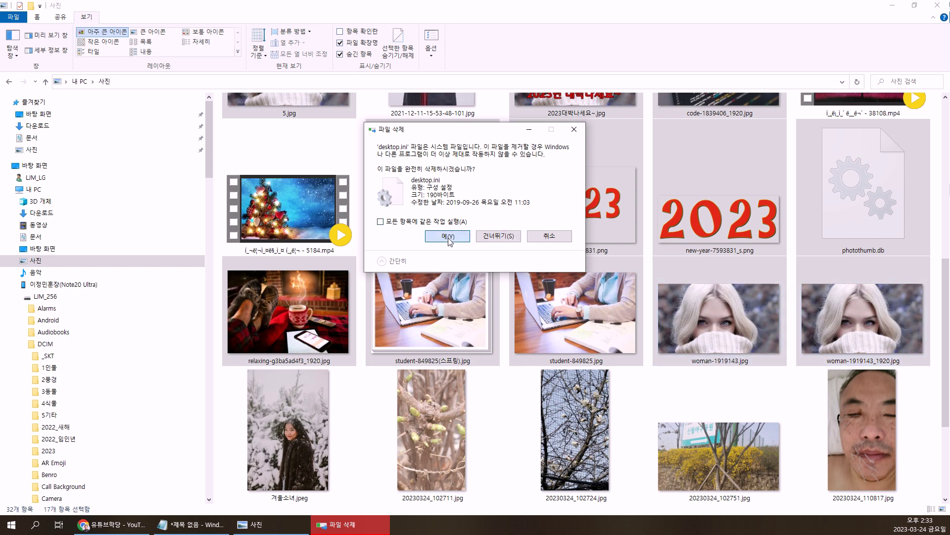
click(448, 236)
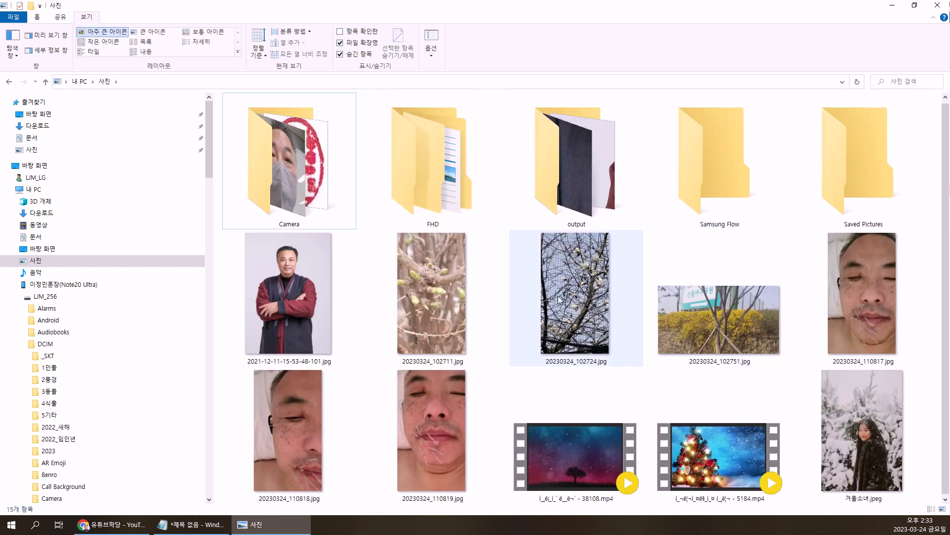
Open the Camera folder inside the PC's 사진 folder and browse its date-named photos from the oldest into early 2022
click(285, 285)
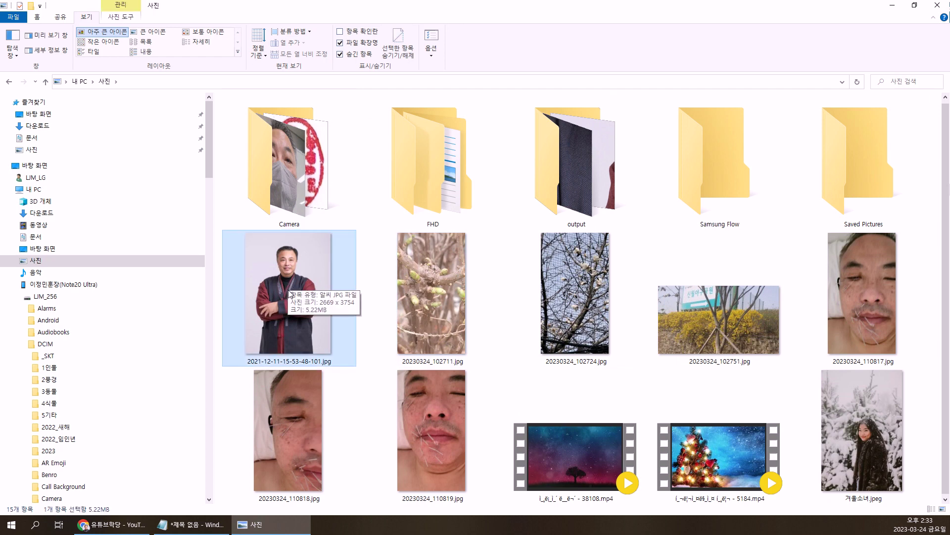
double_click(289, 210)
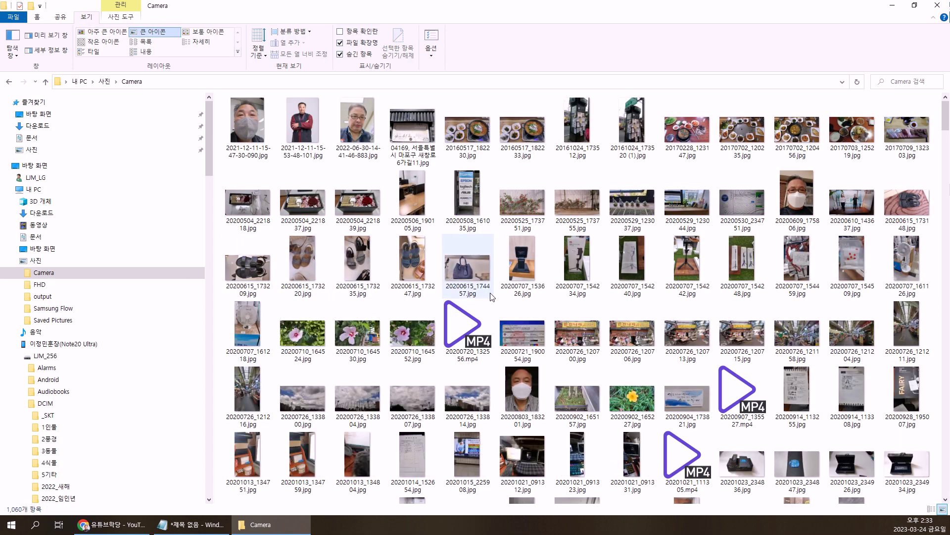
scroll(522, 303, down, 15)
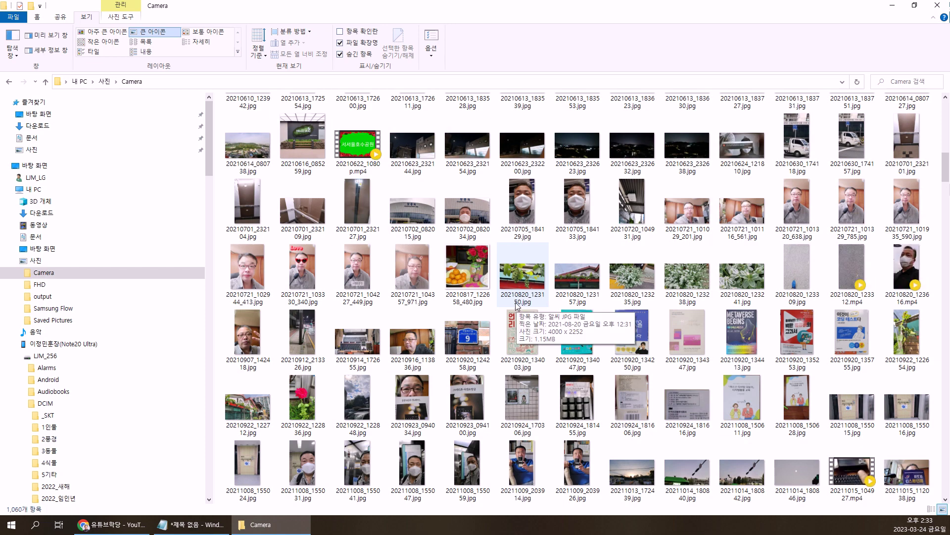
scroll(514, 299, down, 3)
scroll(513, 299, down, 5)
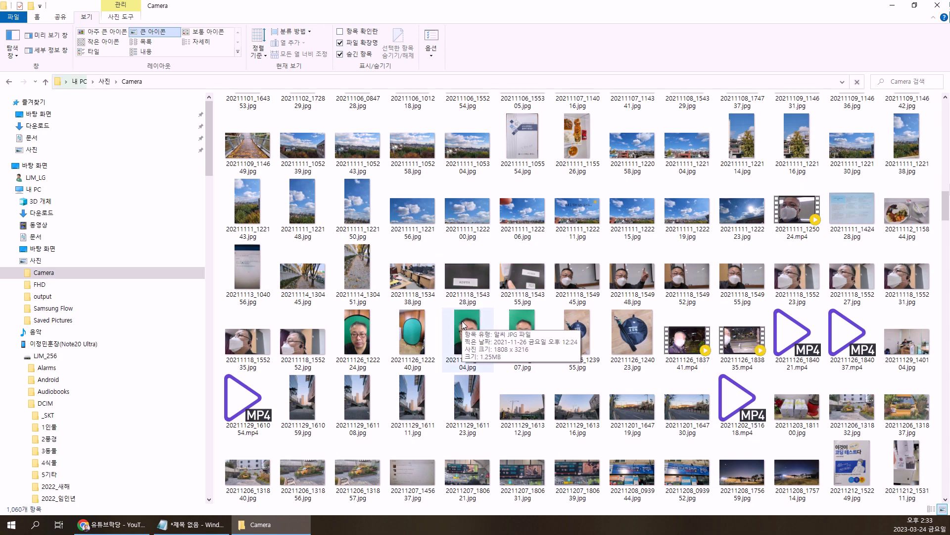
scroll(464, 325, down, 3)
scroll(464, 325, down, 5)
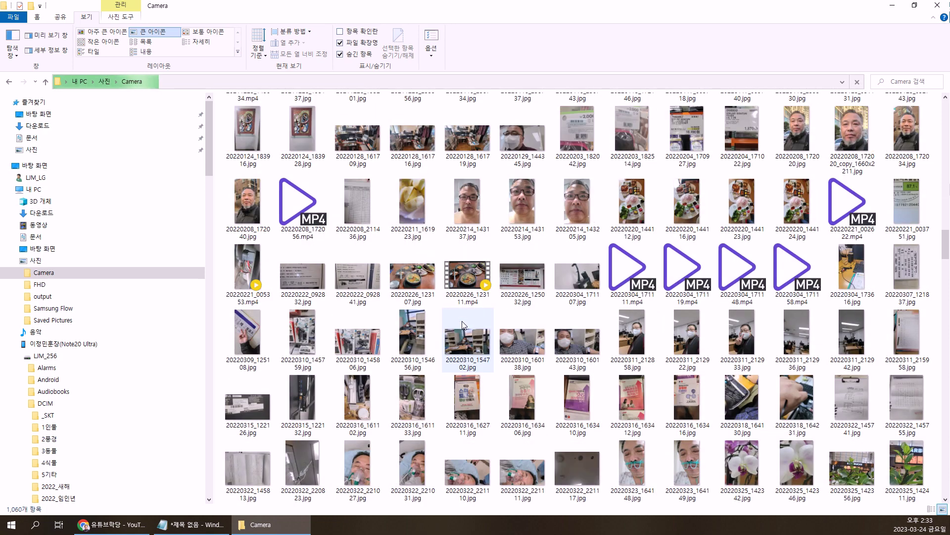
Set the Camera folder's layout to 아주 큰 아이콘 (extra large icons) and look through the photos up to March 2022
key(ctrl+shift+1)
scroll(557, 340, down, 15)
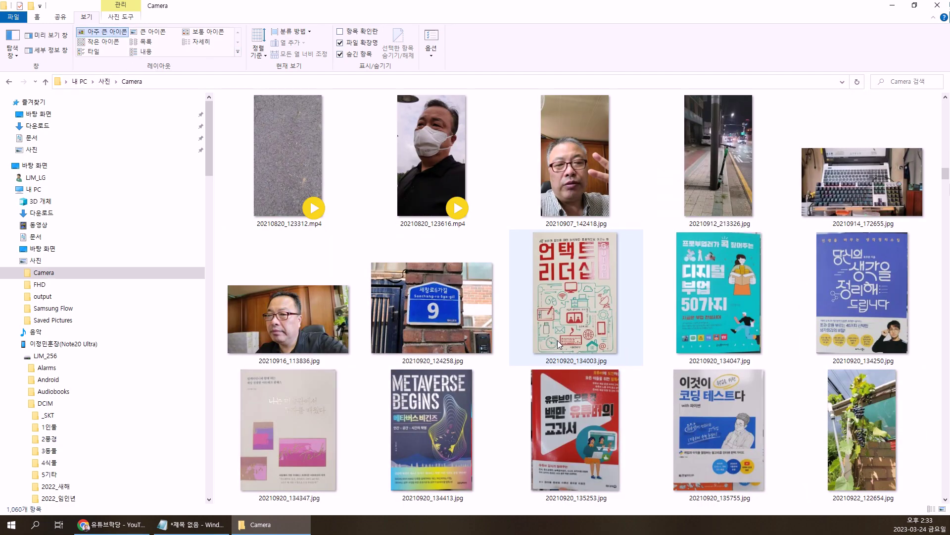
scroll(558, 341, down, 6)
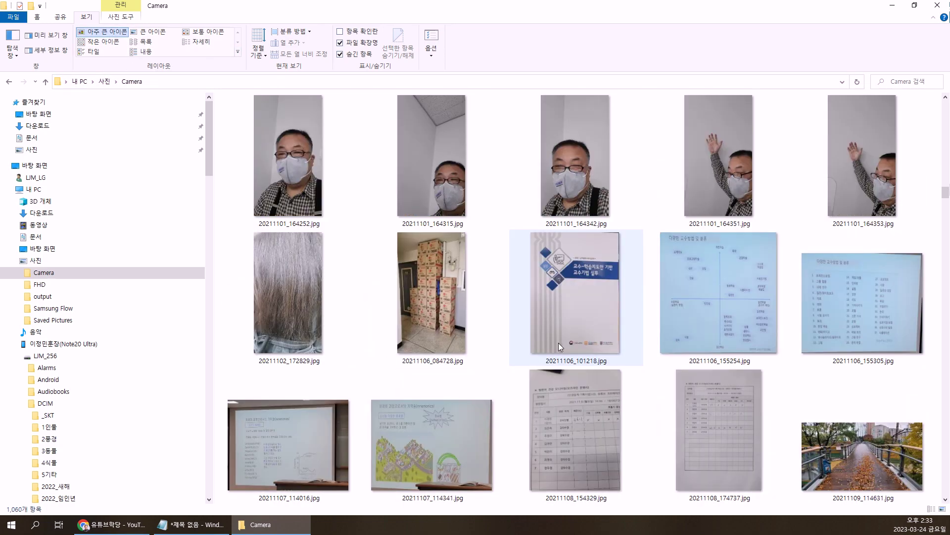
scroll(559, 342, up, 3)
scroll(558, 342, down, 20)
scroll(560, 342, down, 10)
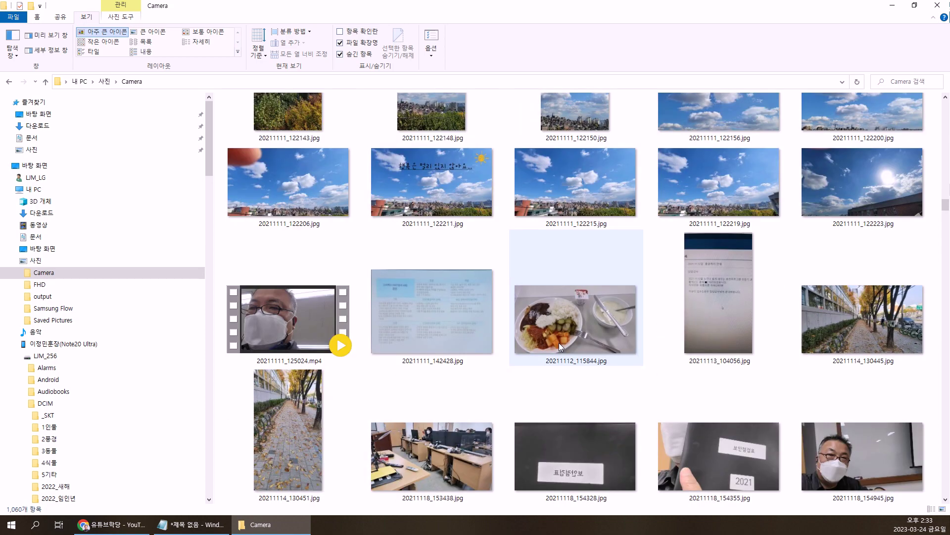
click(413, 320)
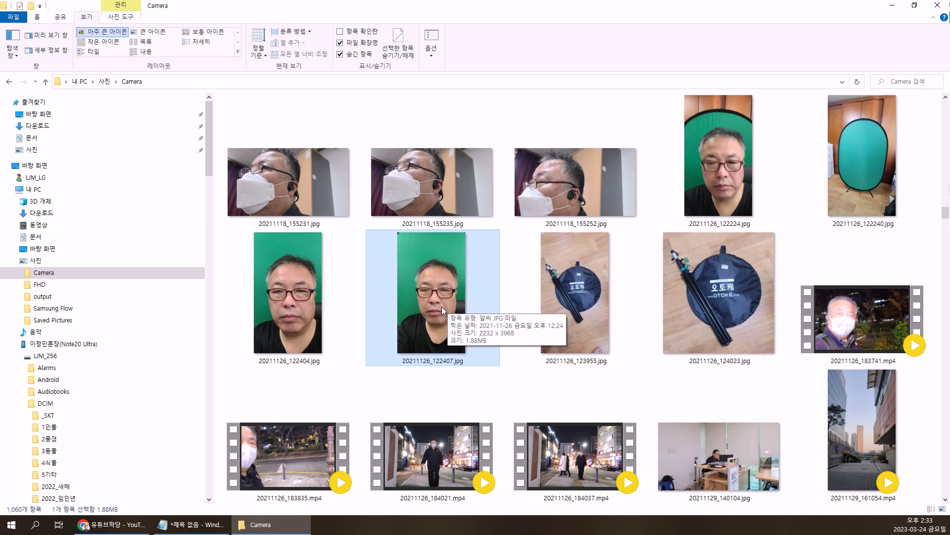
scroll(435, 308, down, 5)
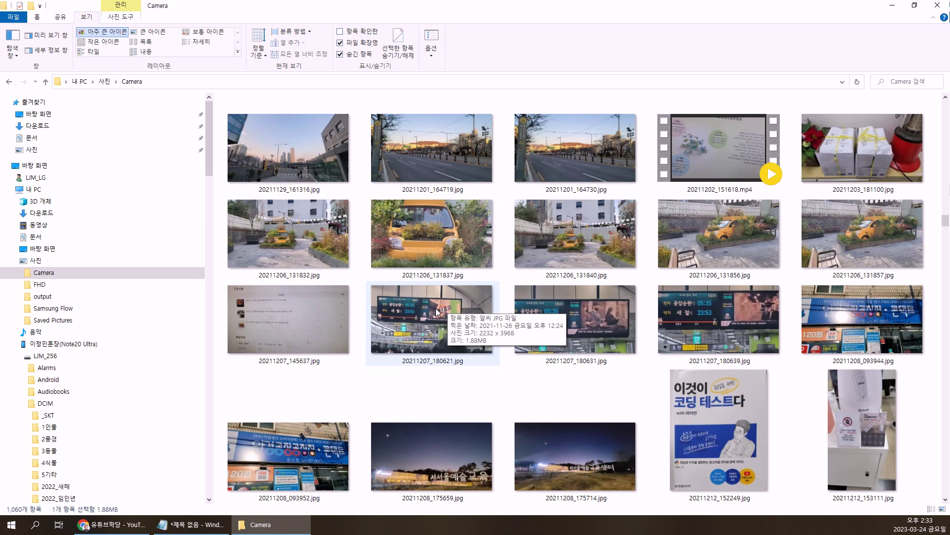
scroll(435, 308, down, 5)
scroll(435, 308, down, 5)
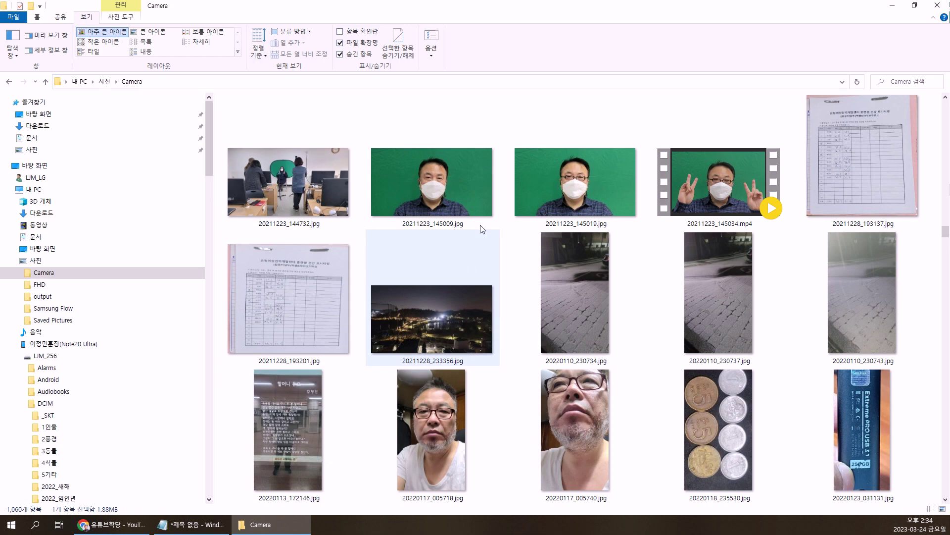
scroll(507, 250, down, 10)
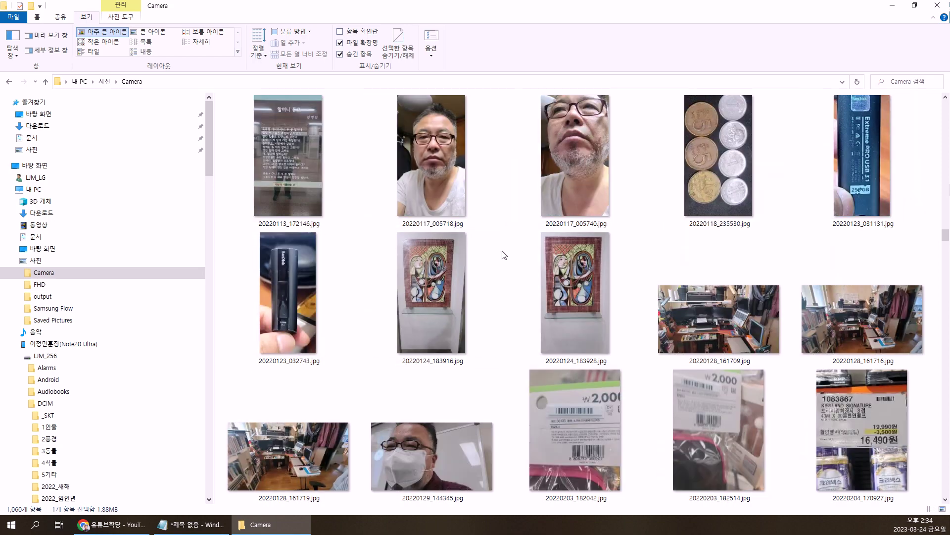
scroll(506, 283, down, 4)
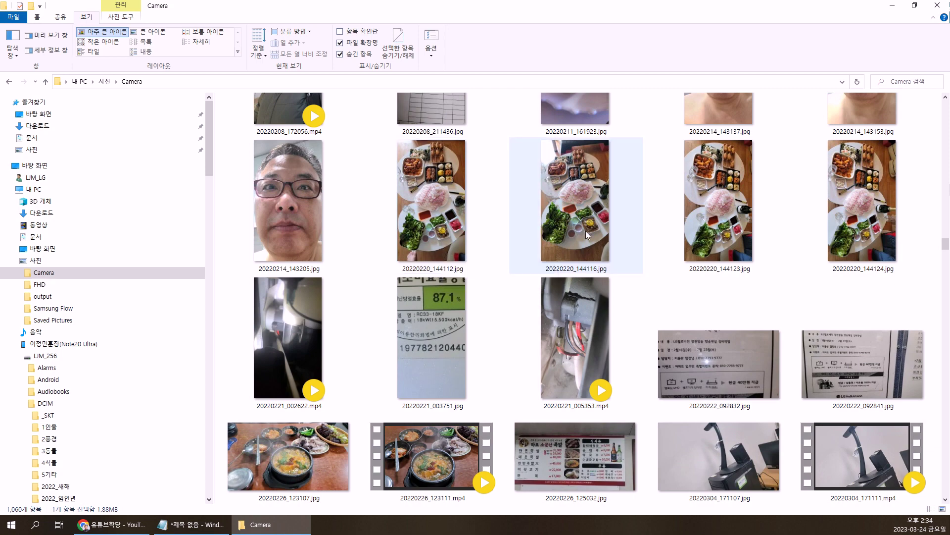
scroll(400, 245, down, 5)
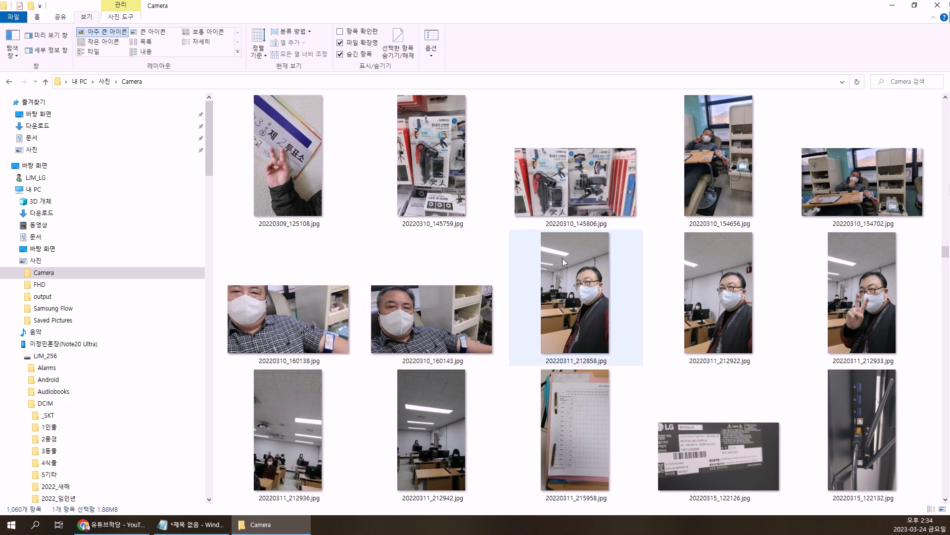
Open 20220310_154656.jpg in the image viewer, look at the two photos after it and close the viewer
click(712, 182)
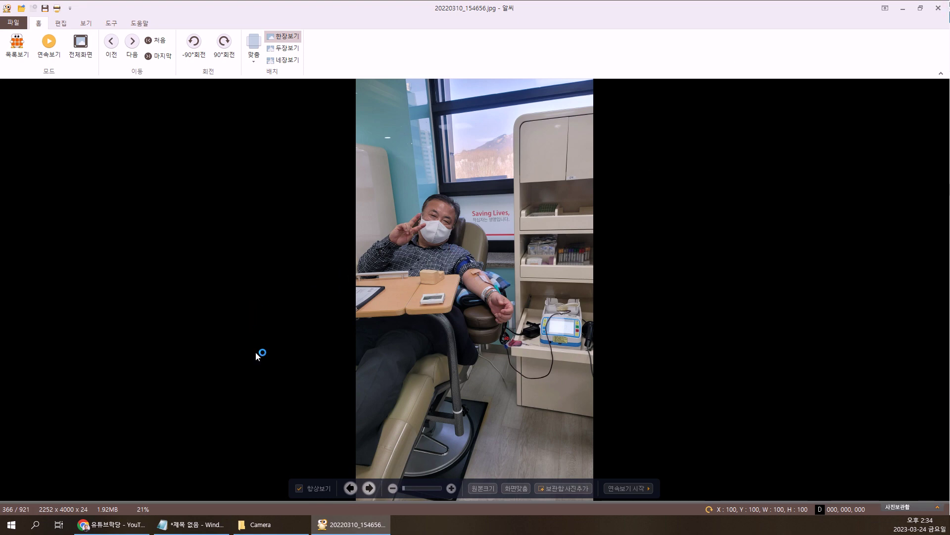
key(Right)
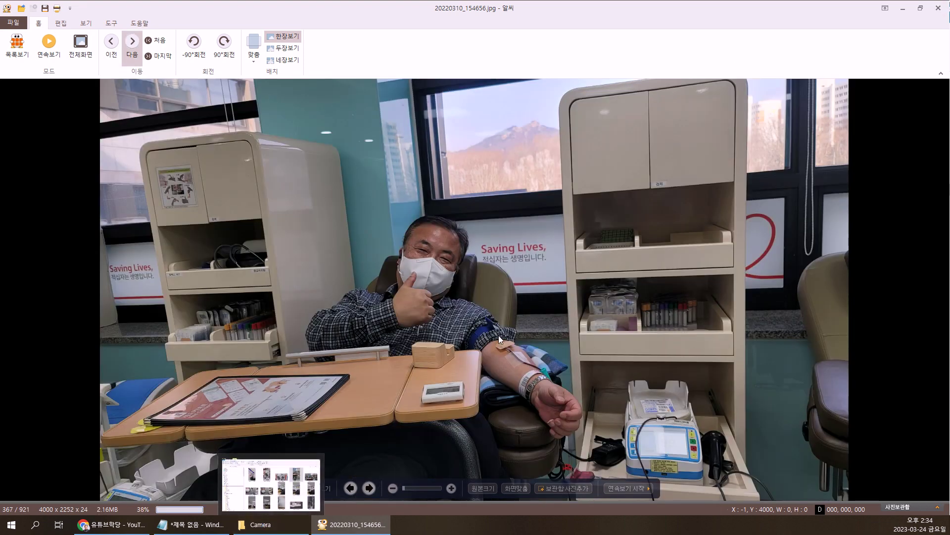
key(Right)
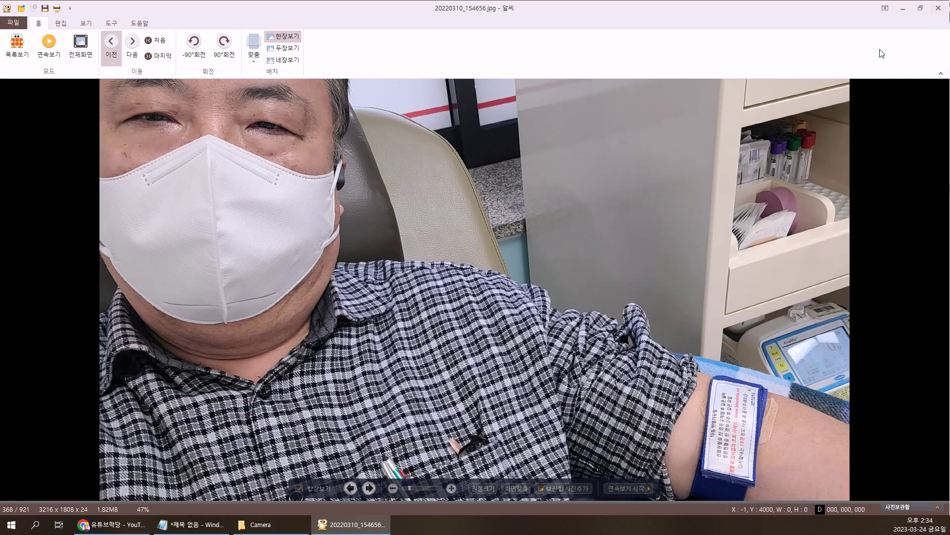
click(938, 8)
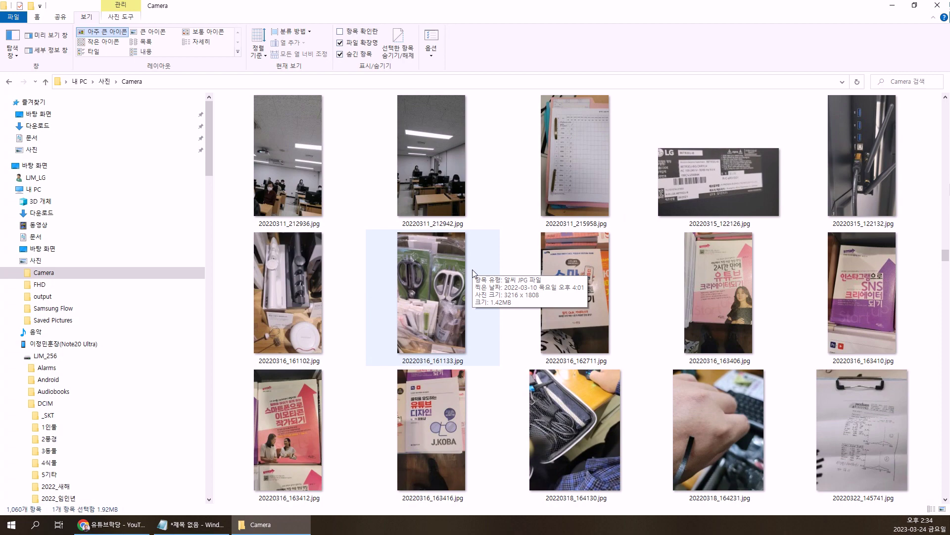
Look through the Camera folder's remaining spring 2022 photos up to those dated 20220505
scroll(473, 272, down, 5)
scroll(474, 272, down, 3)
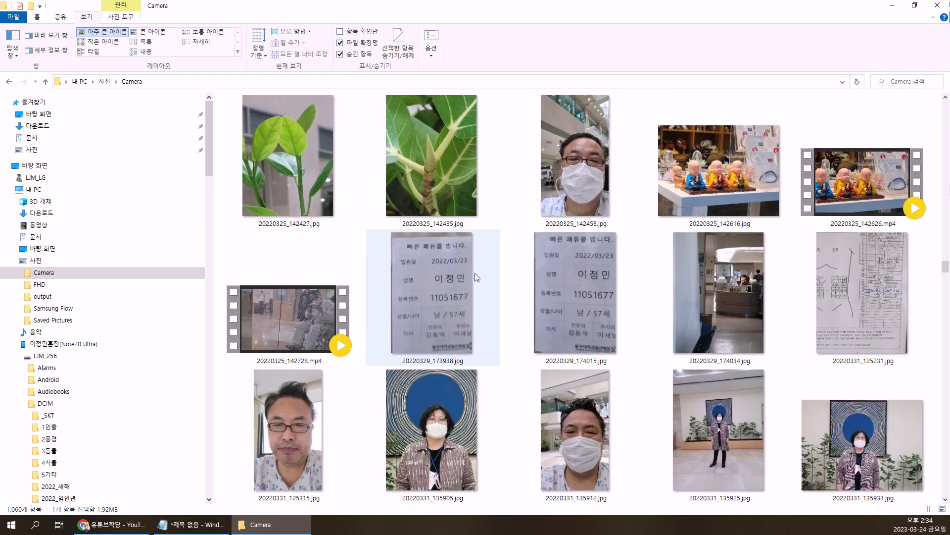
scroll(474, 272, up, 1)
scroll(476, 272, down, 2)
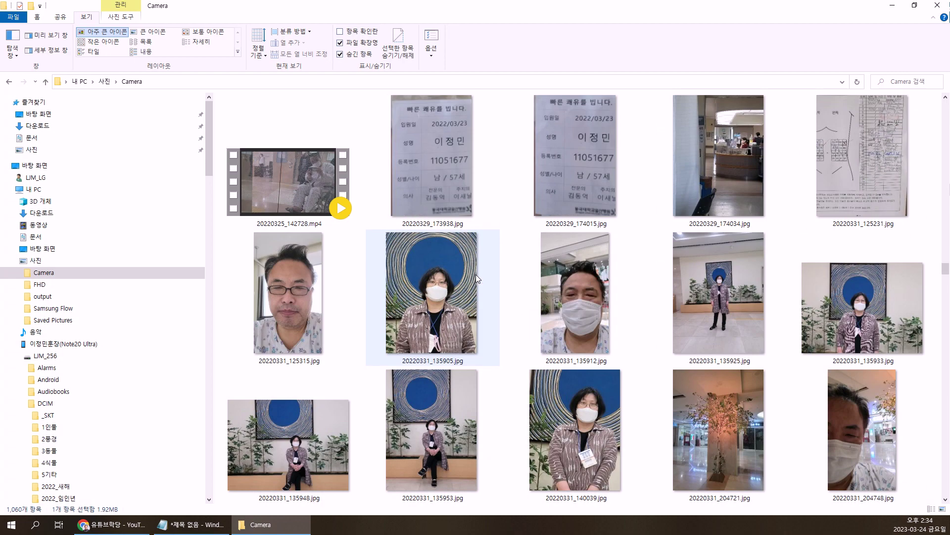
scroll(476, 277, down, 10)
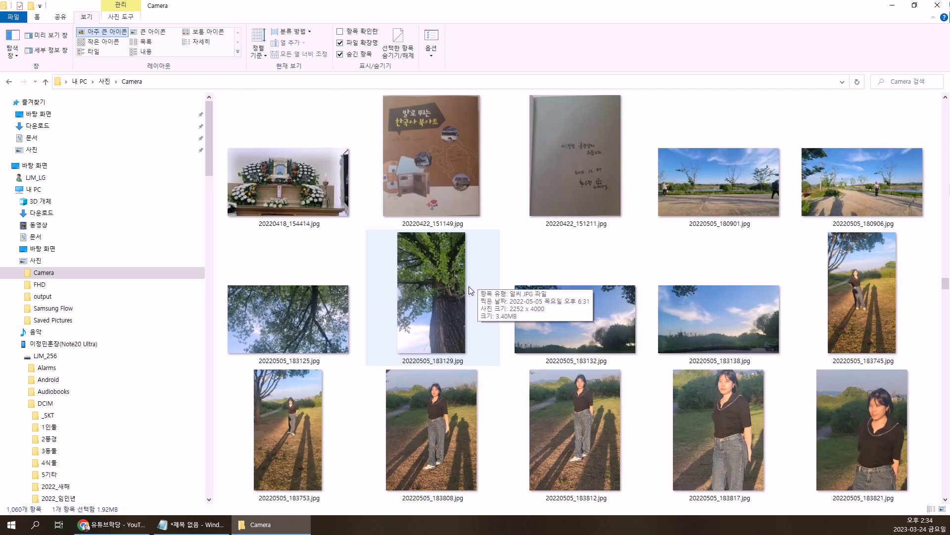
scroll(468, 292, down, 2)
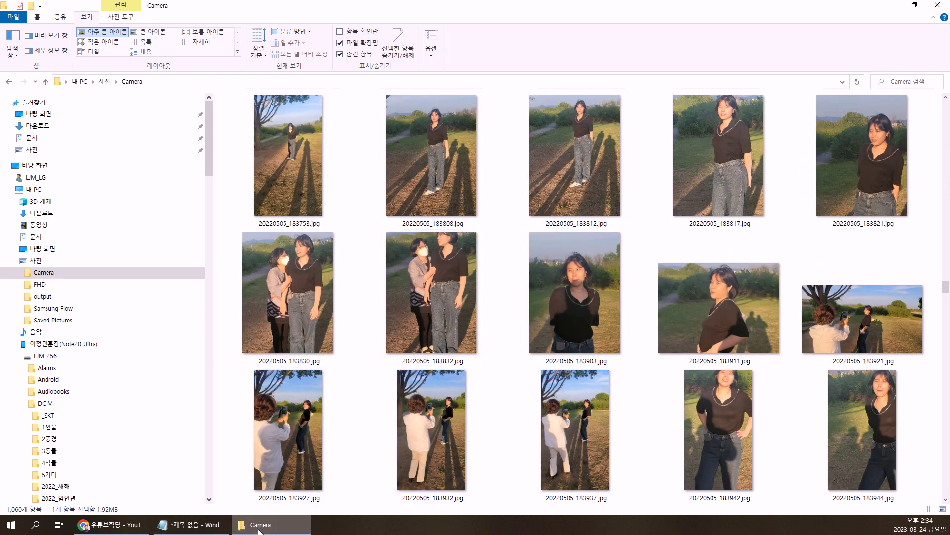
Switch to the Notepad notes and correct the typo 폴더아에 to 폴더안에 in the DCIM\Camera line
click(218, 525)
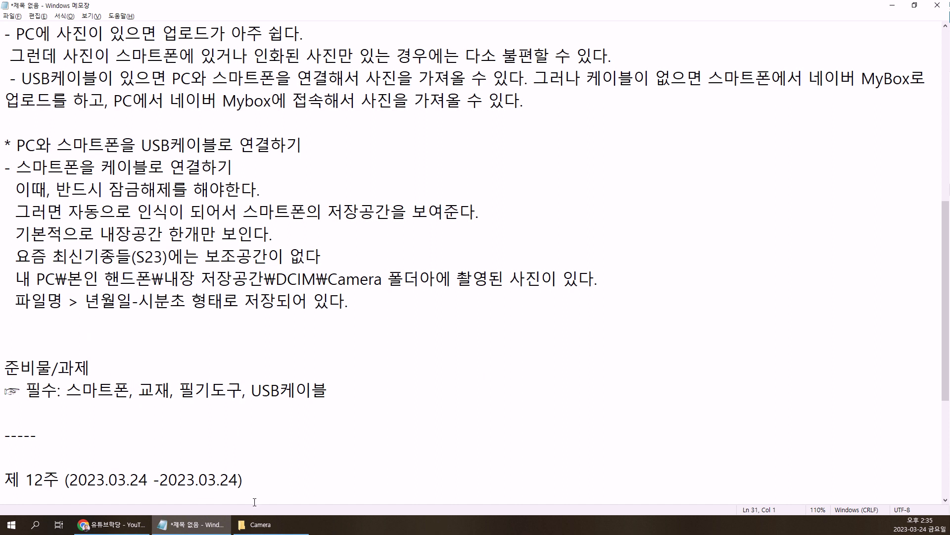
click(418, 278)
text(안)
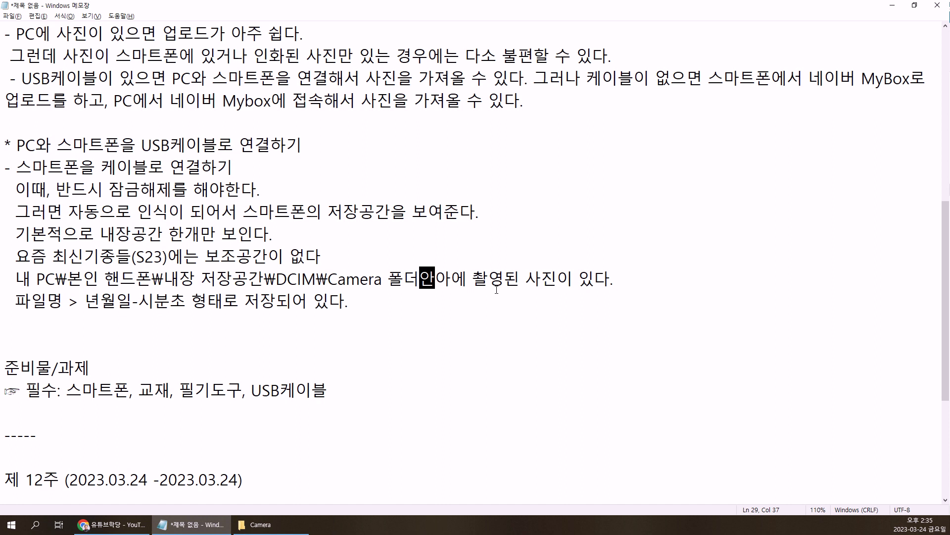
key(Delete)
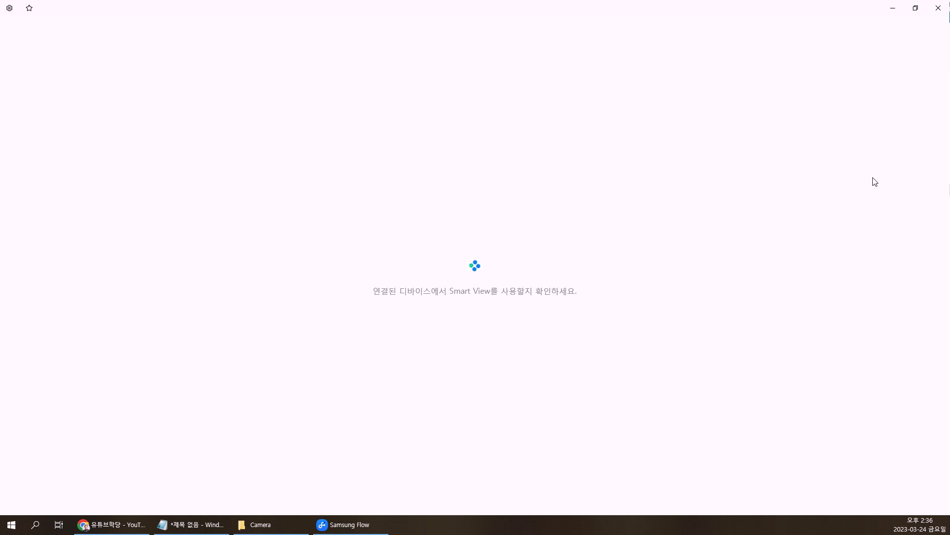
Close the waiting Smart View window, then on the phone mirrored in Samsung Flow leave the message screen and go to the home page with 갤러리
click(943, 11)
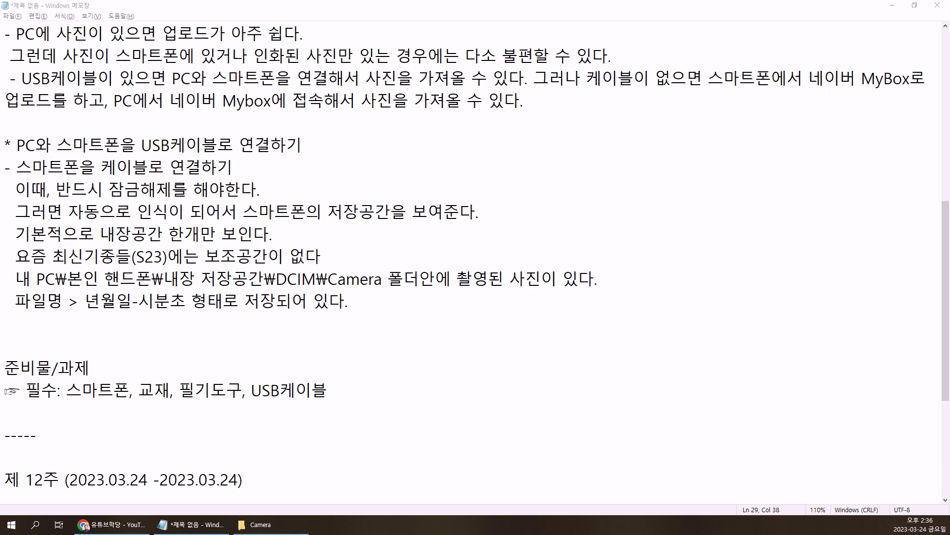
drag(949, 99, 510, 0)
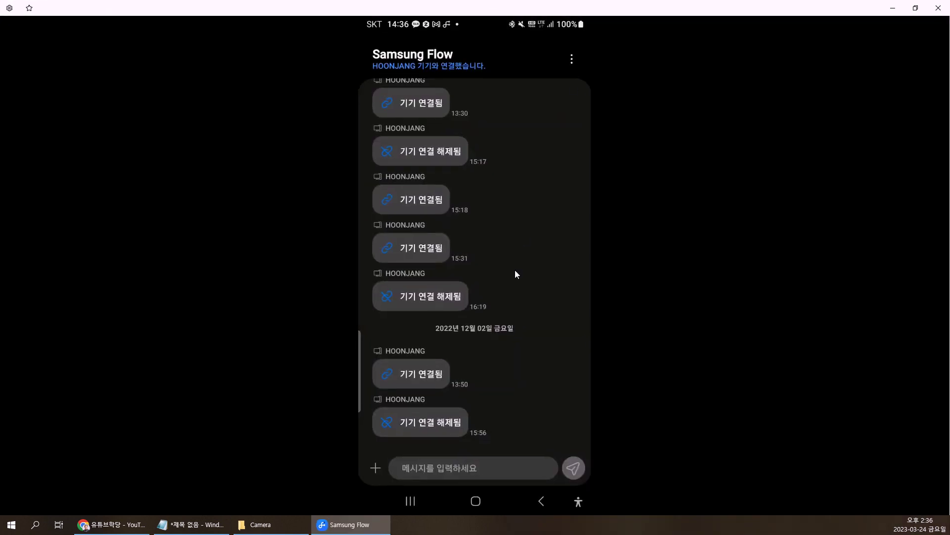
click(539, 501)
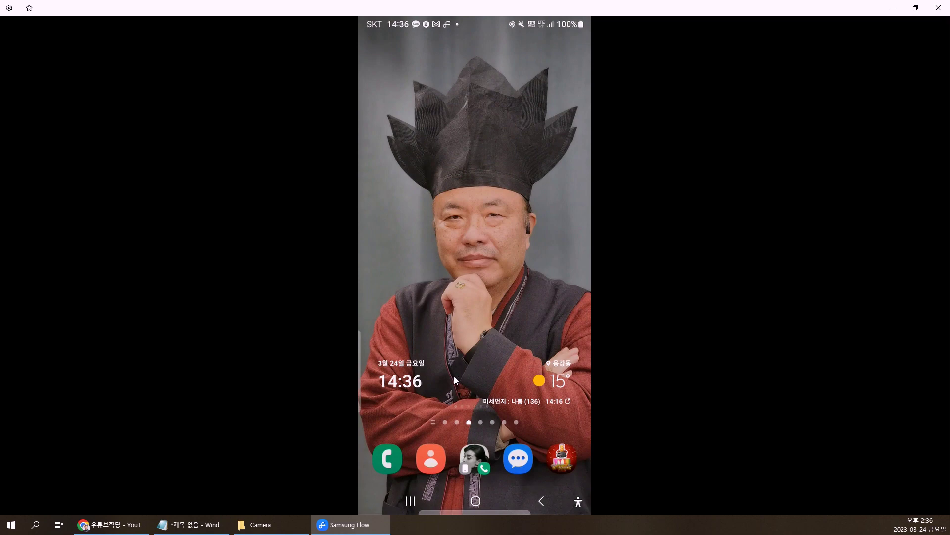
click(416, 331)
drag(435, 348, 354, 328)
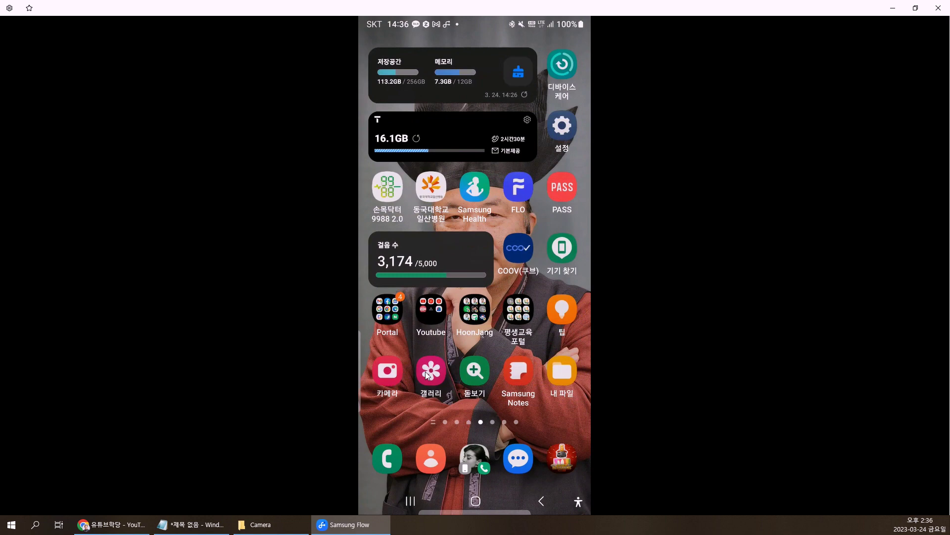
Open 갤러리 on the mirrored phone and look through its albums
click(426, 371)
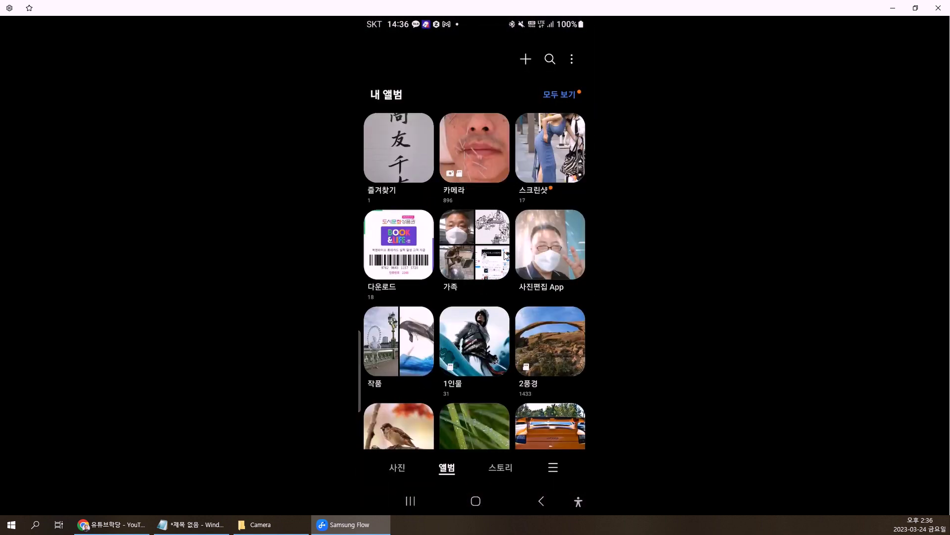
drag(478, 206, 478, 148)
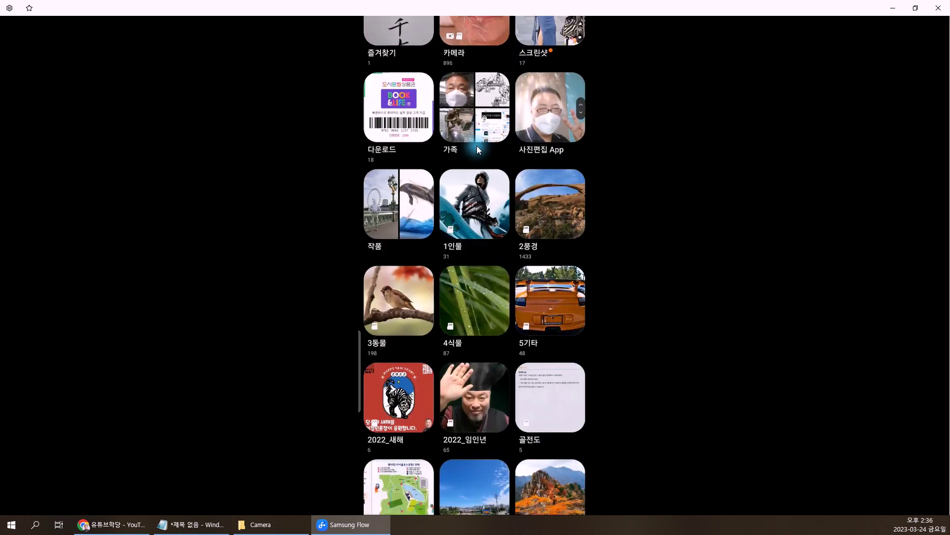
drag(475, 340, 483, 283)
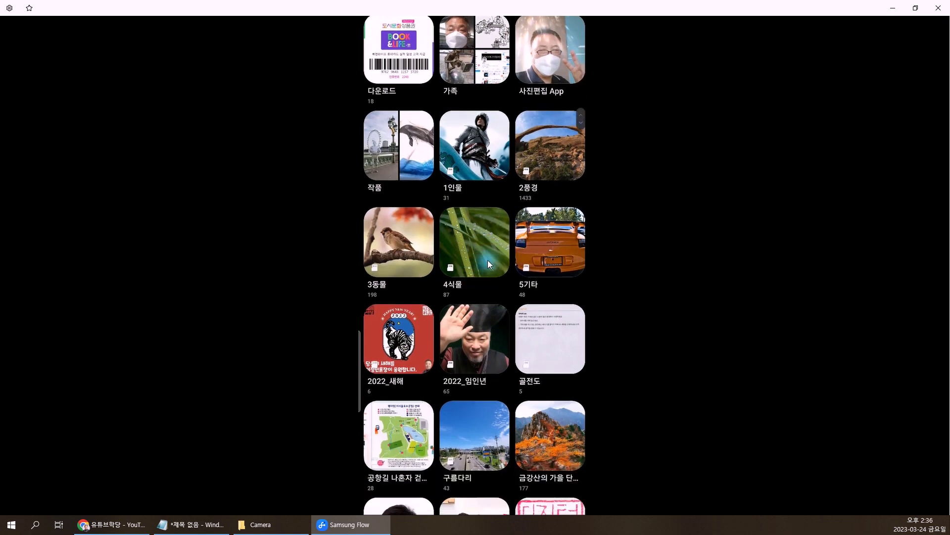
scroll(480, 225, up, 5)
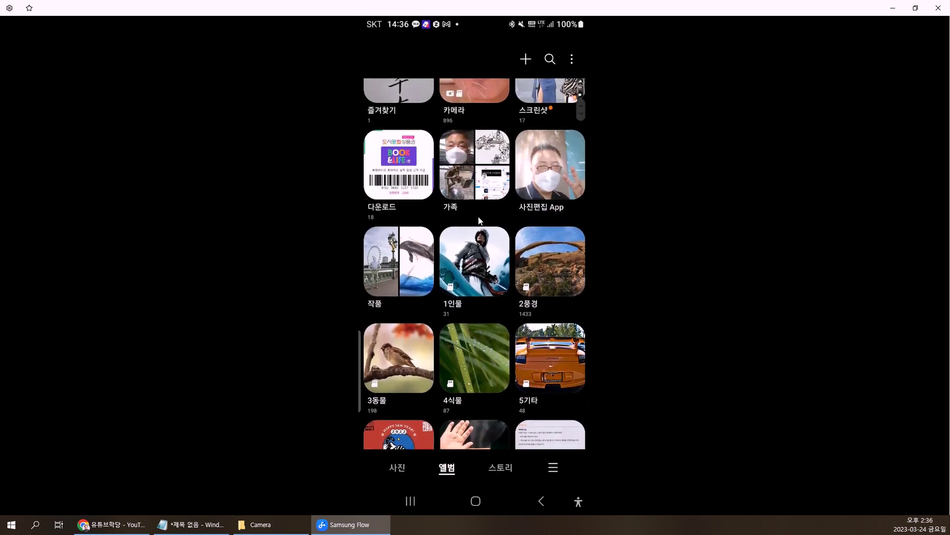
Open the first photo of the 아빠 album in the 가족 group and check the YouTube channel's profile picture before returning to the photo
click(478, 187)
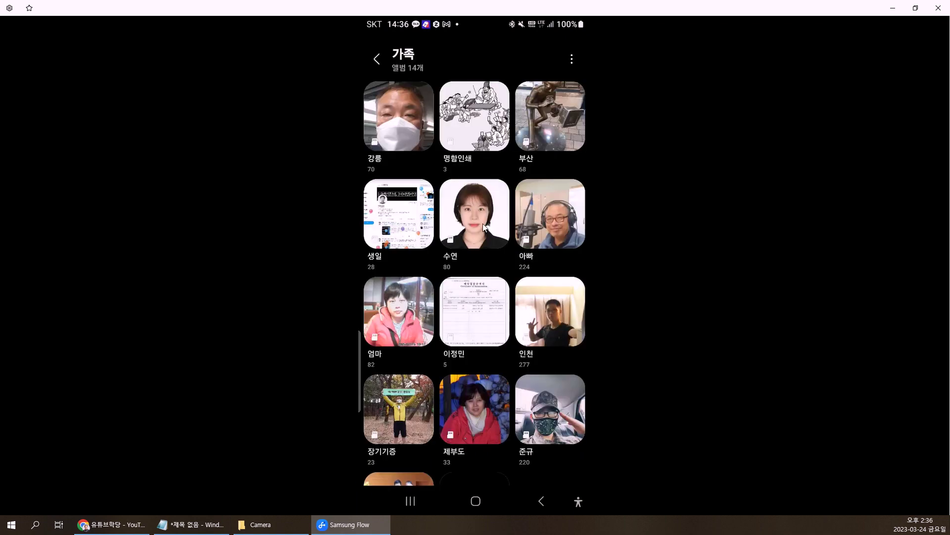
click(546, 234)
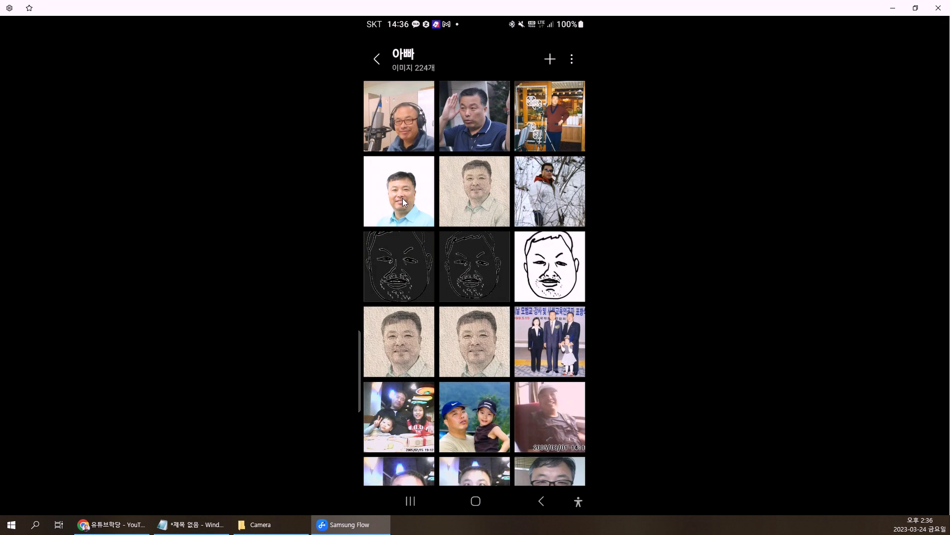
click(417, 139)
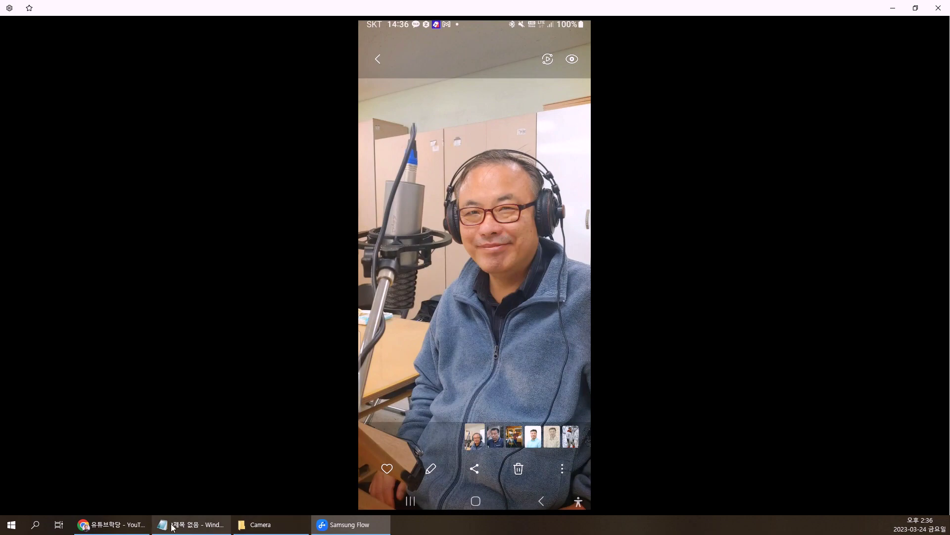
click(111, 524)
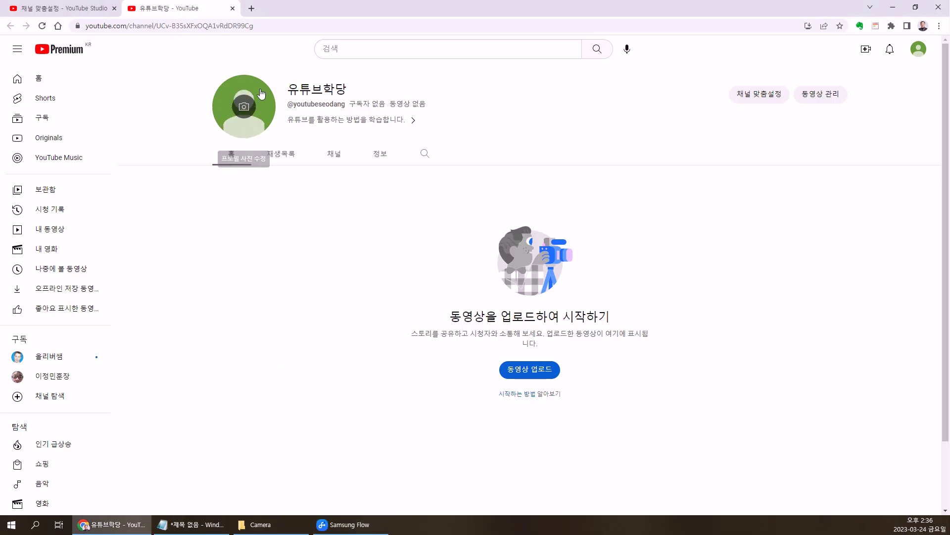
click(490, 238)
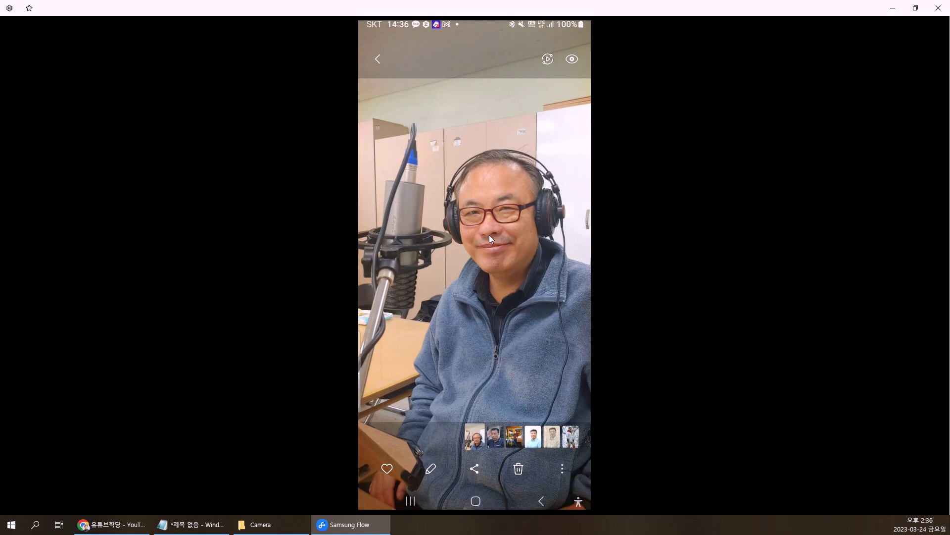
Share the opened photo to 네이버 MYBOX, keep MYBOX as the location, upload 1678399582282.jpg and return to the photo
click(473, 469)
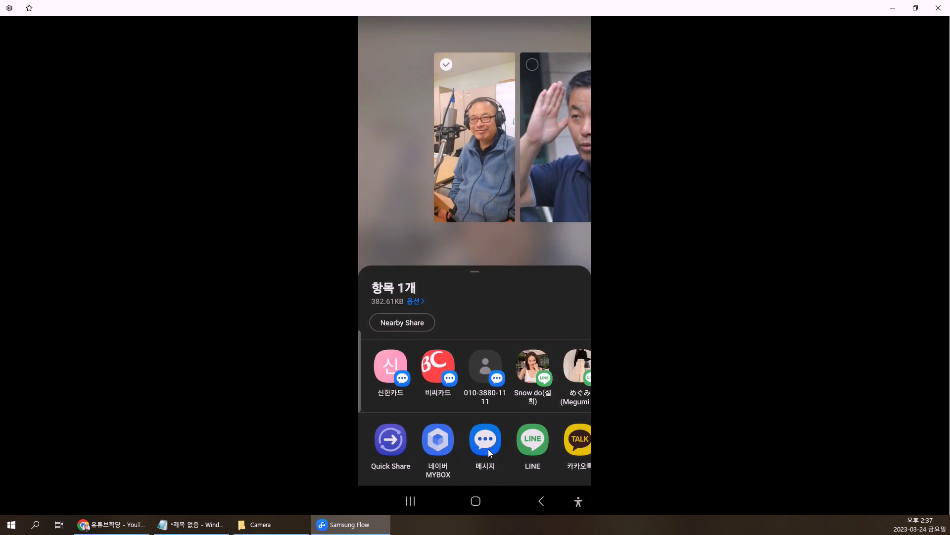
drag(547, 441, 416, 450)
drag(498, 453, 560, 444)
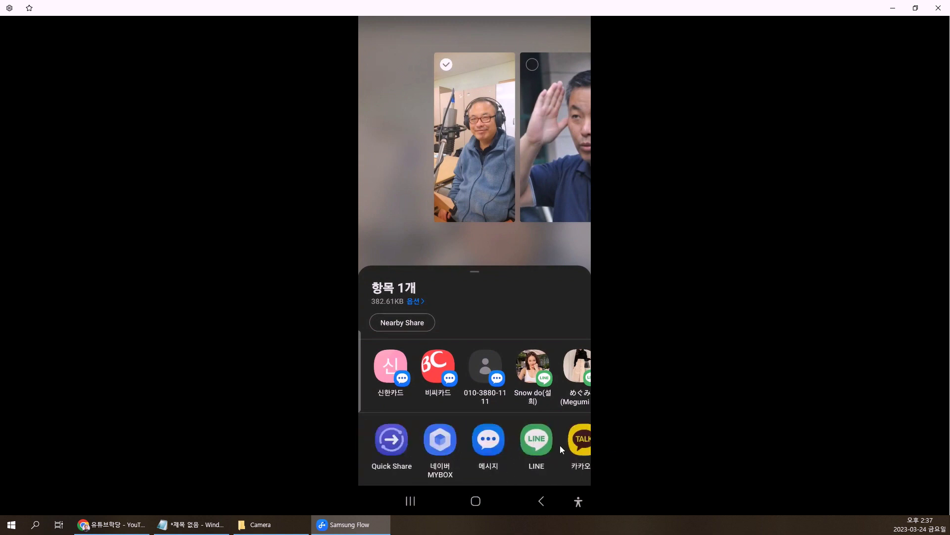
click(437, 453)
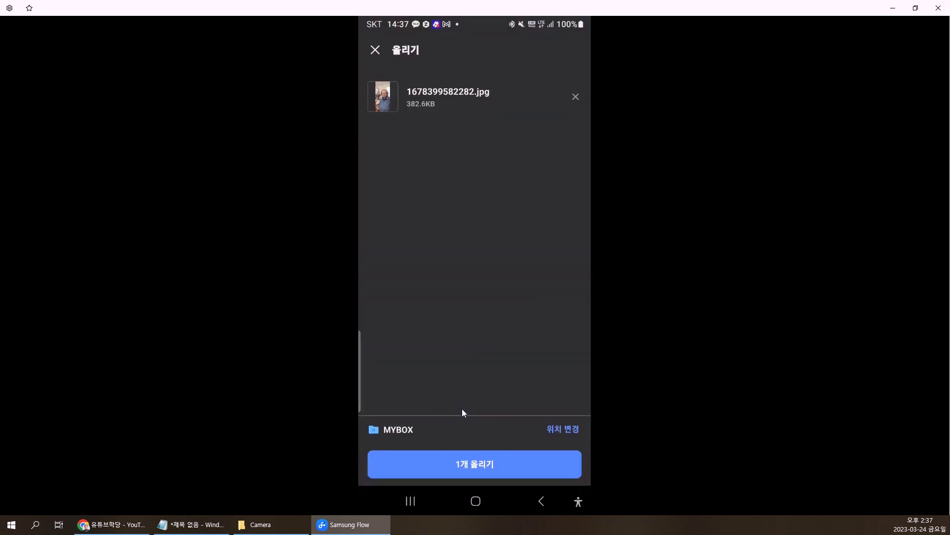
click(556, 431)
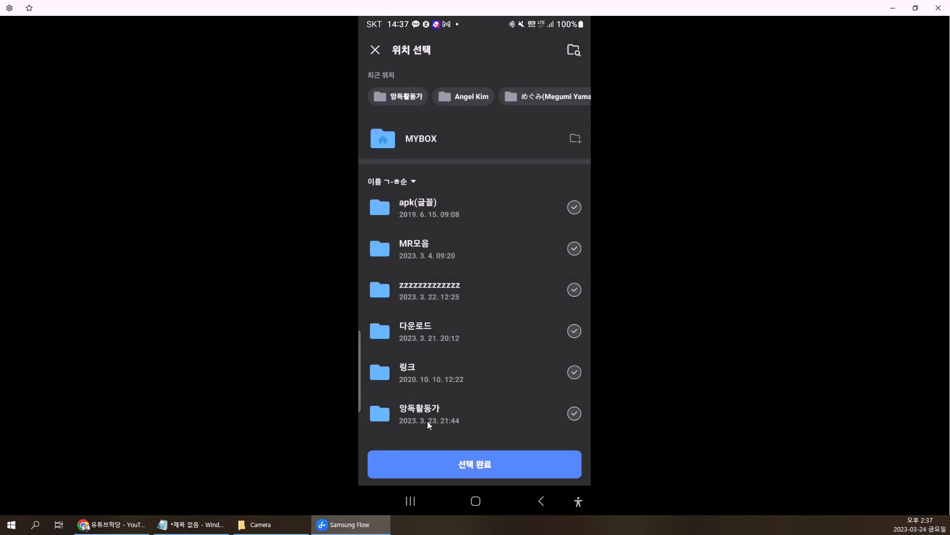
click(475, 466)
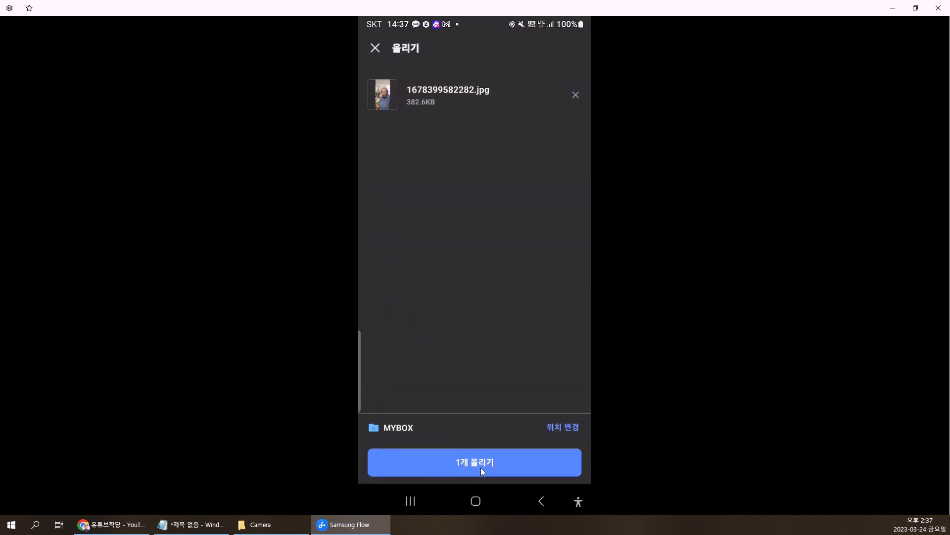
click(483, 465)
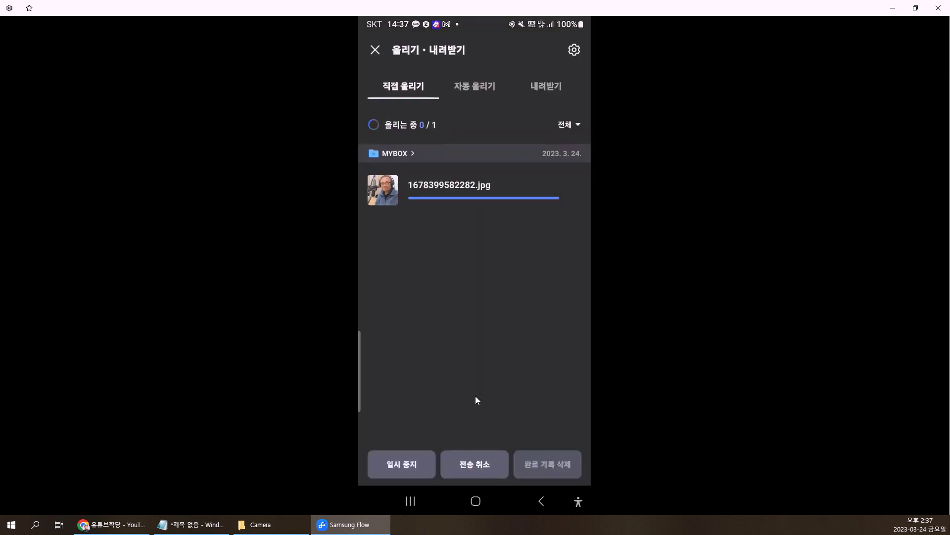
click(478, 468)
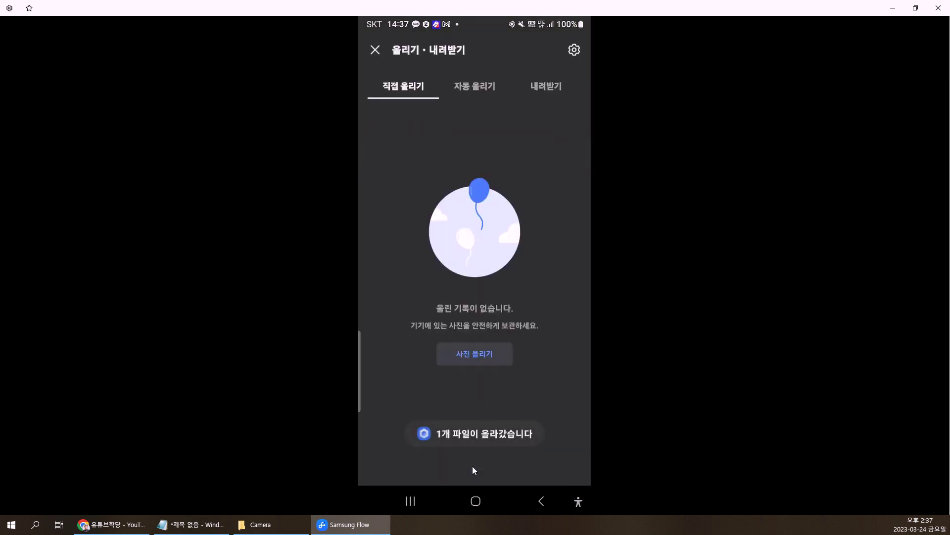
click(540, 499)
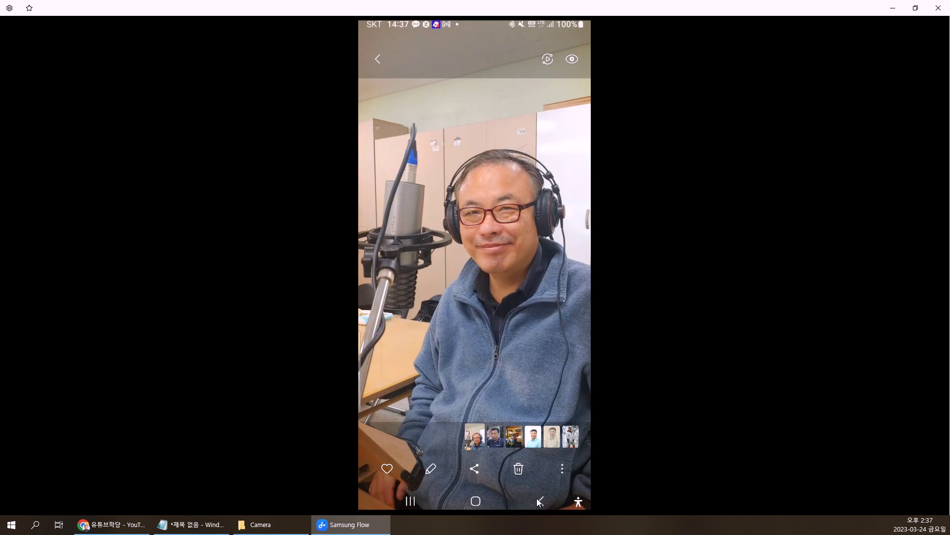
Leave the photo's sharing options and look in the Portal folder on the phone's home page for the 네이버 MYBOX app
click(472, 470)
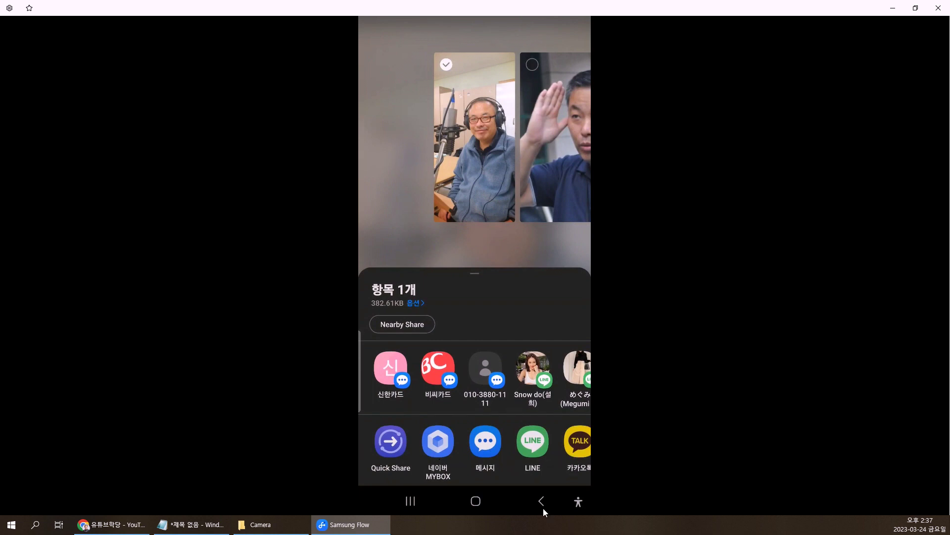
click(475, 501)
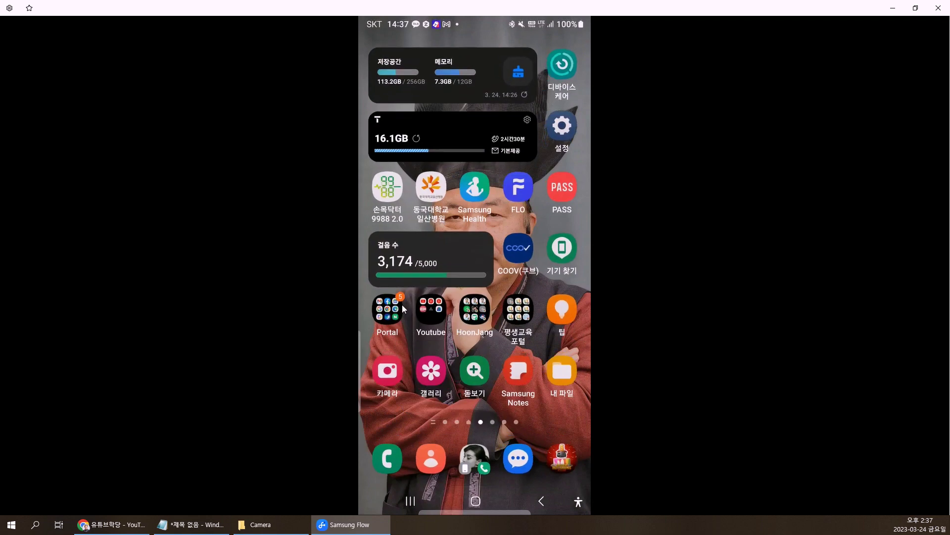
click(503, 311)
drag(503, 311, 335, 310)
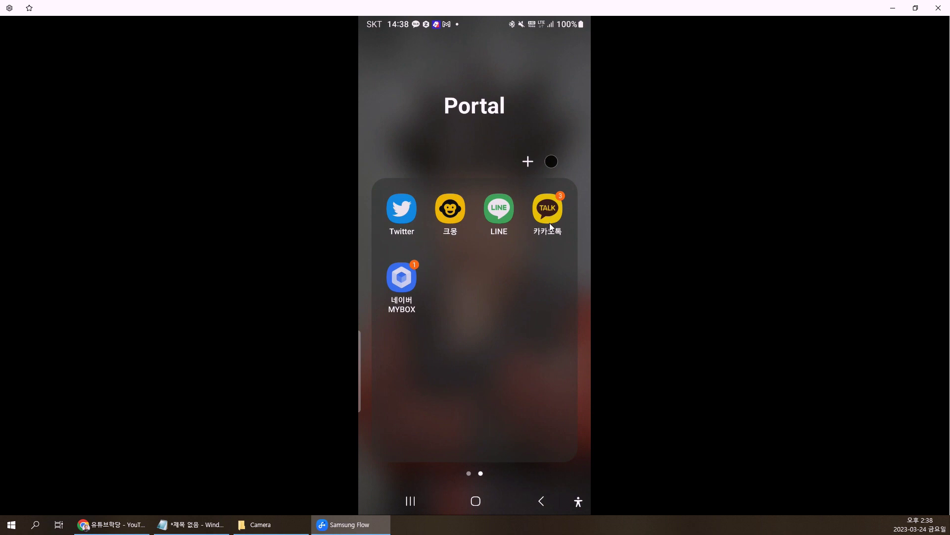
drag(396, 272, 455, 312)
Return the phone to its home page and switch to Chrome to open a new tab
click(475, 499)
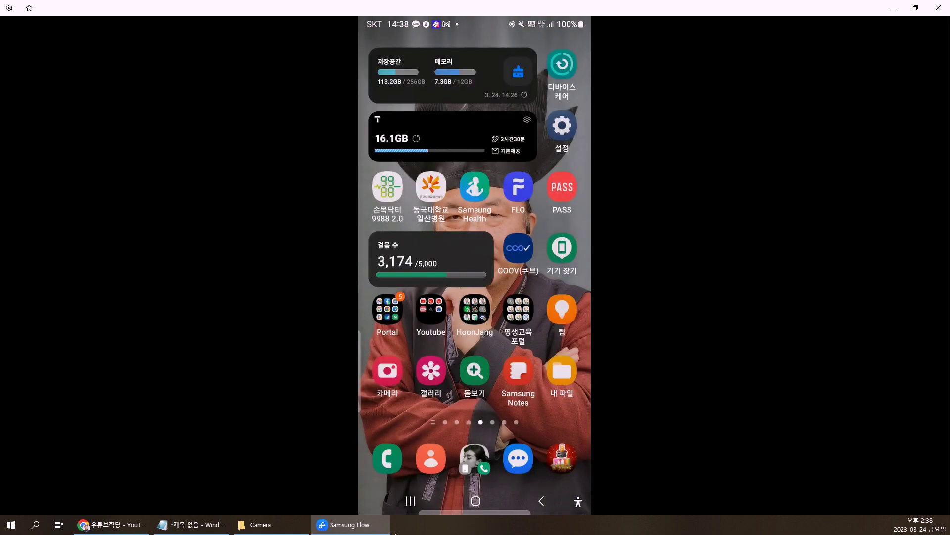
click(128, 525)
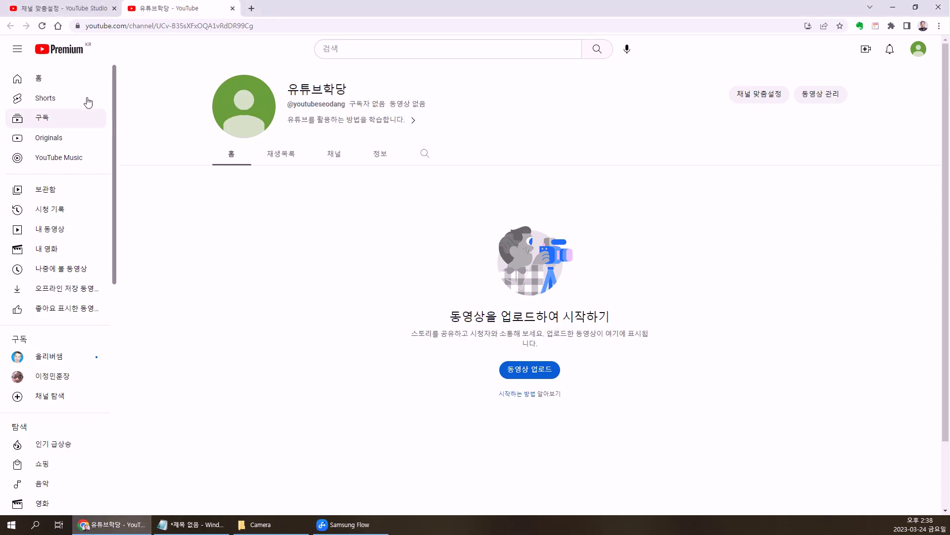
click(251, 8)
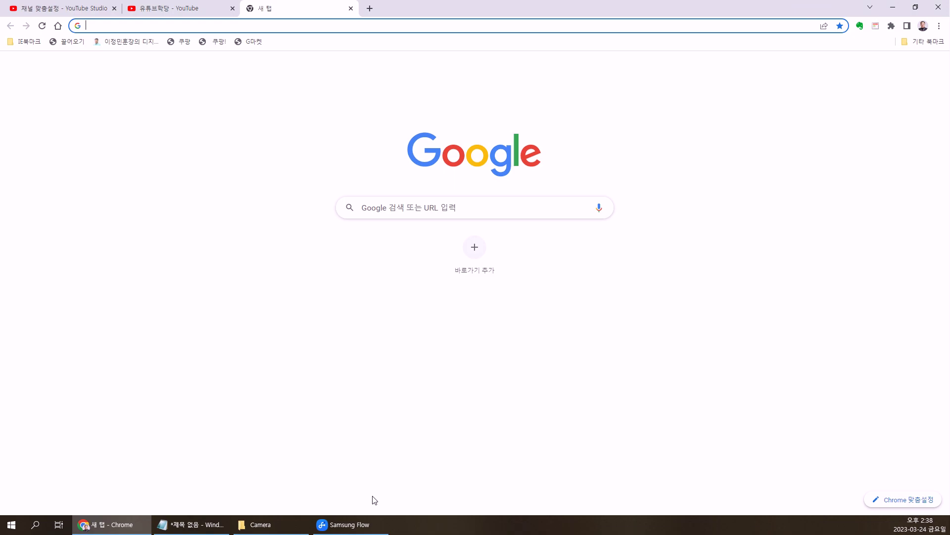
In Samsung Flow, reopen 갤러리 and upload the snowy mountain photo ljm-mount2.jpg to 네이버 MYBOX
click(346, 523)
click(435, 375)
right_click(434, 367)
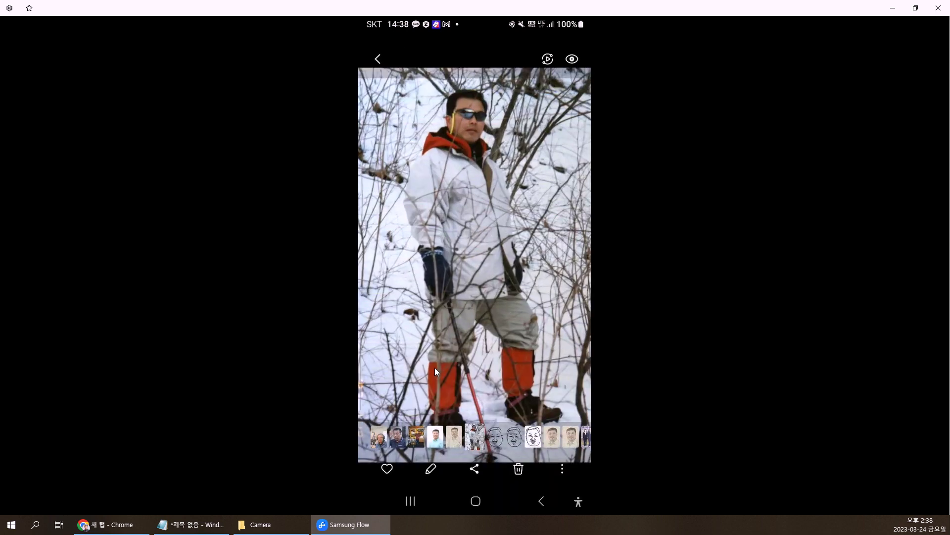
click(474, 468)
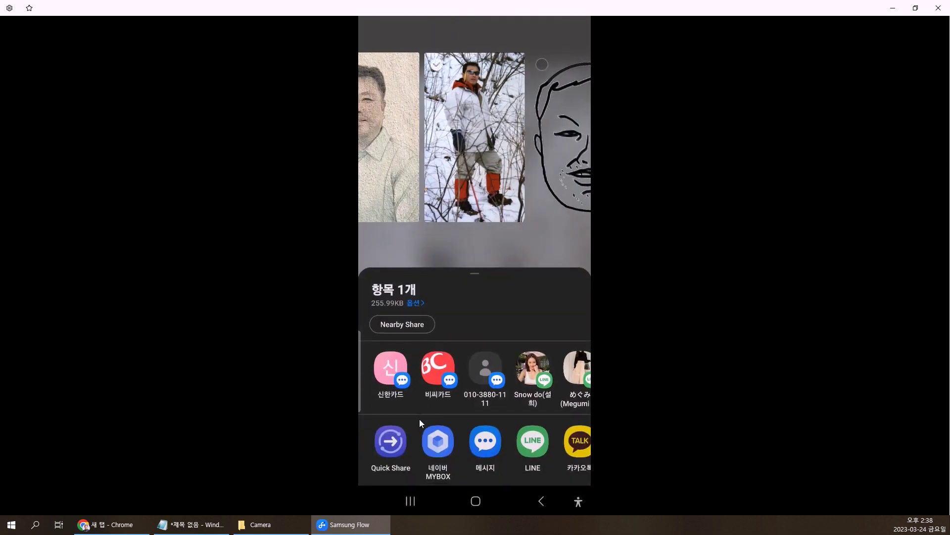
click(439, 441)
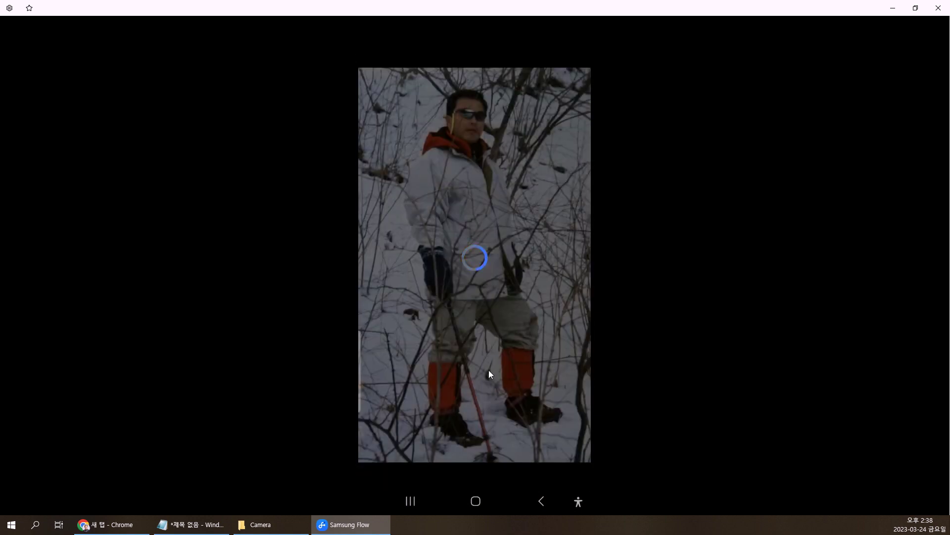
click(473, 466)
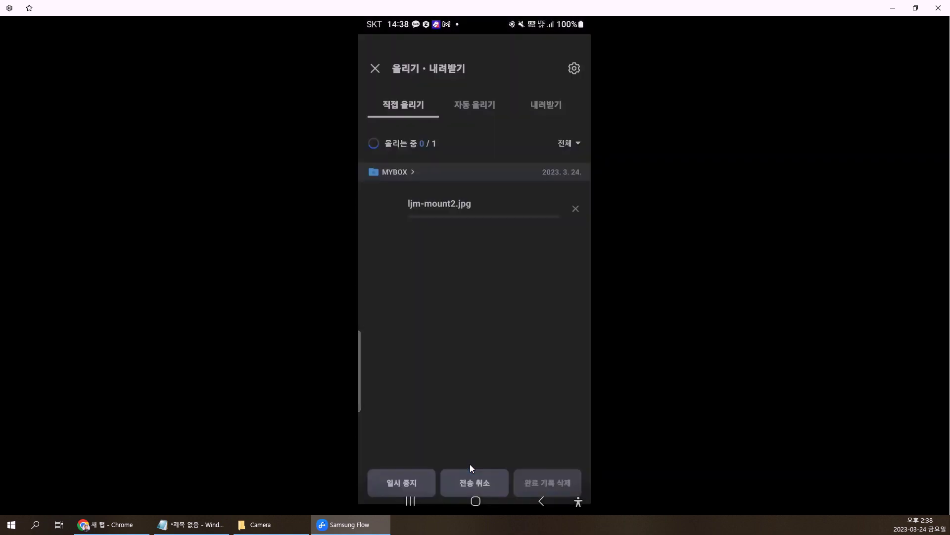
click(489, 462)
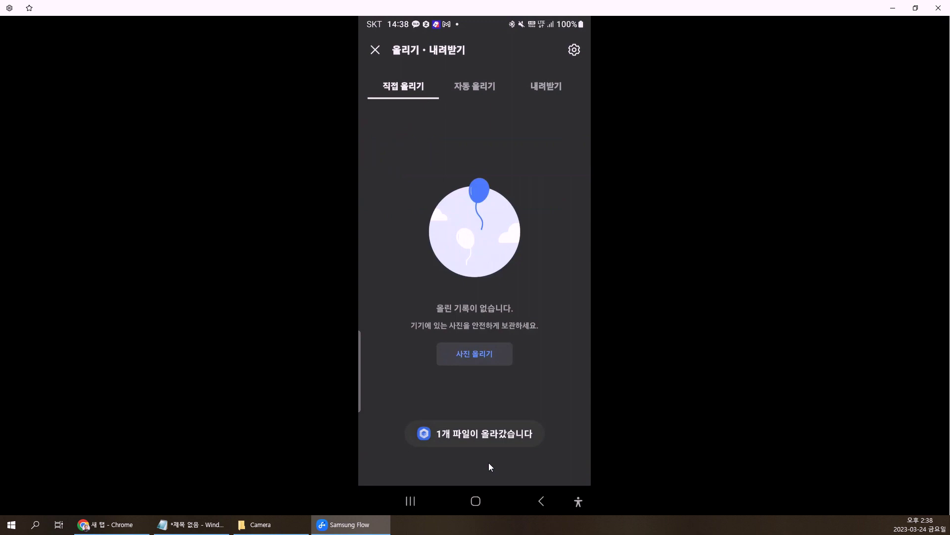
Leave the MYBOX upload record and the opened drawing to return to the 아빠 album's photo grid
right_click(488, 463)
right_click(488, 462)
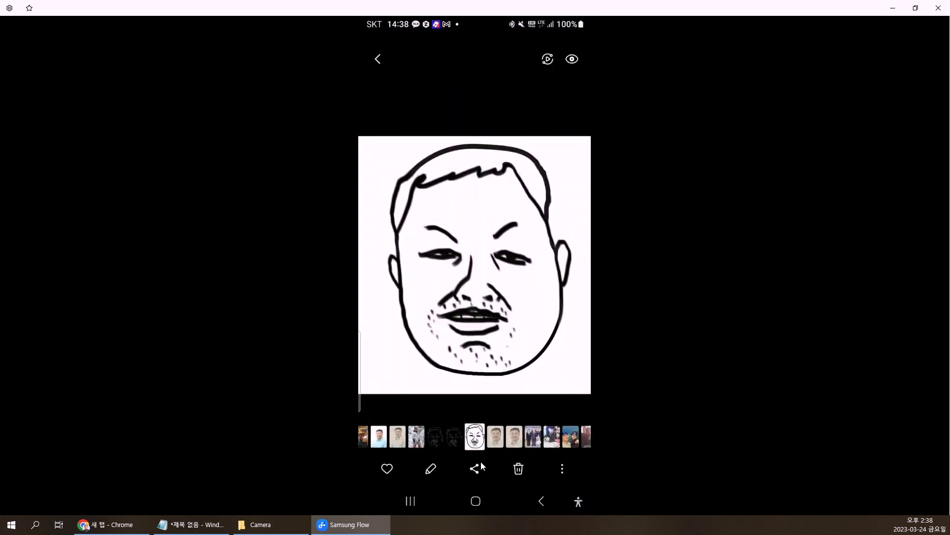
right_click(480, 461)
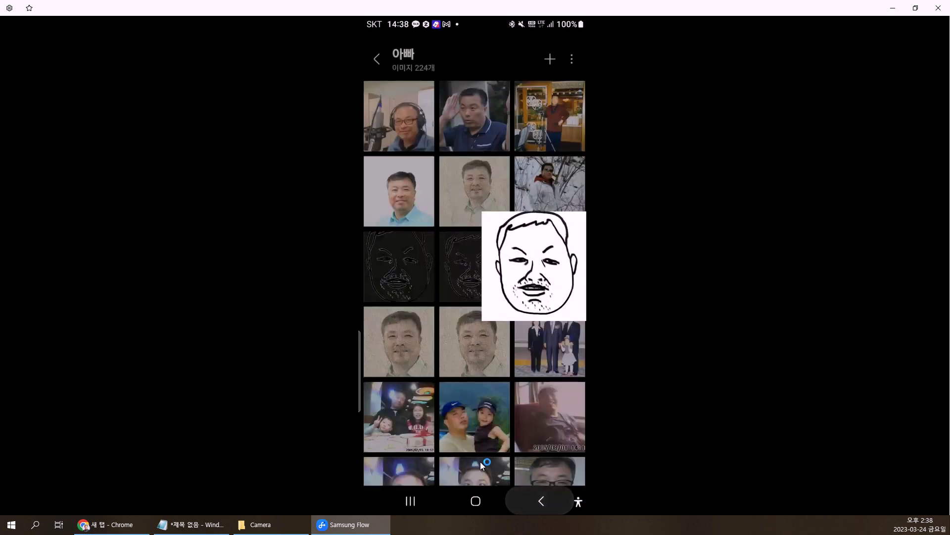
Find the black-and-white portrait of a young man in a turtleneck in the 아빠 album and open it
scroll(480, 461, down, 4)
scroll(480, 461, down, 1)
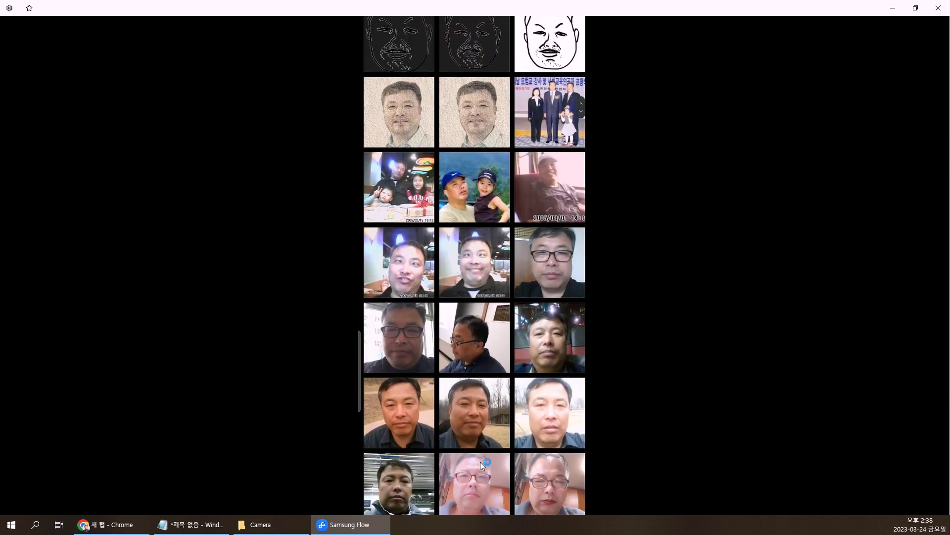
scroll(481, 461, down, 1)
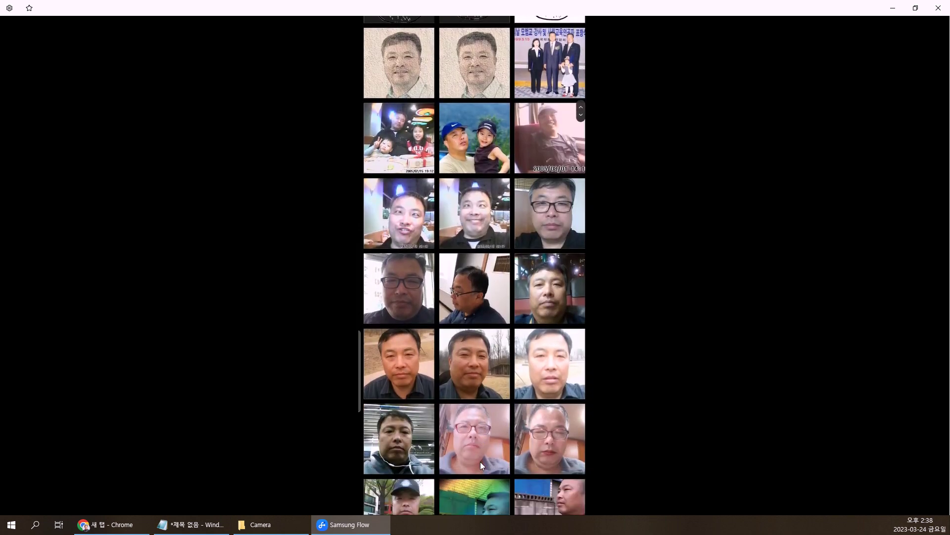
scroll(480, 462, down, 5)
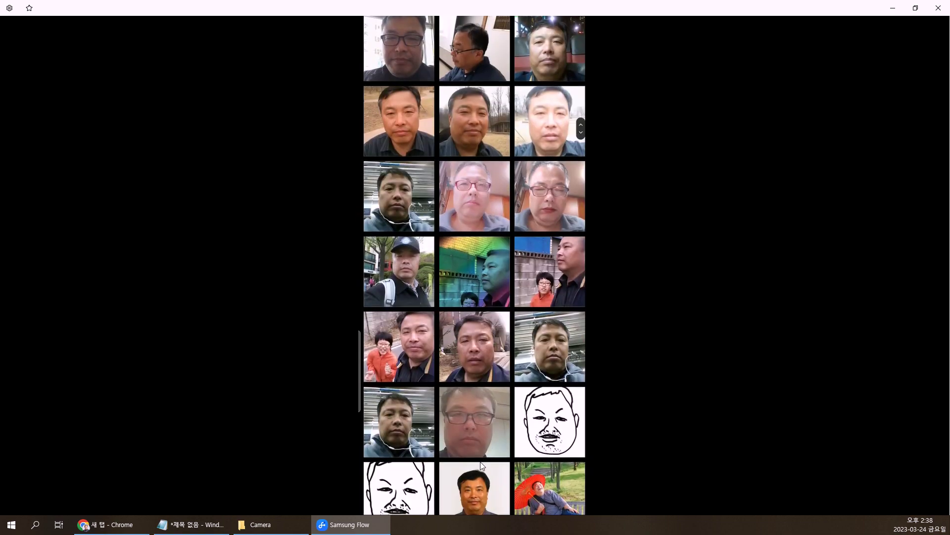
scroll(458, 405, down, 1)
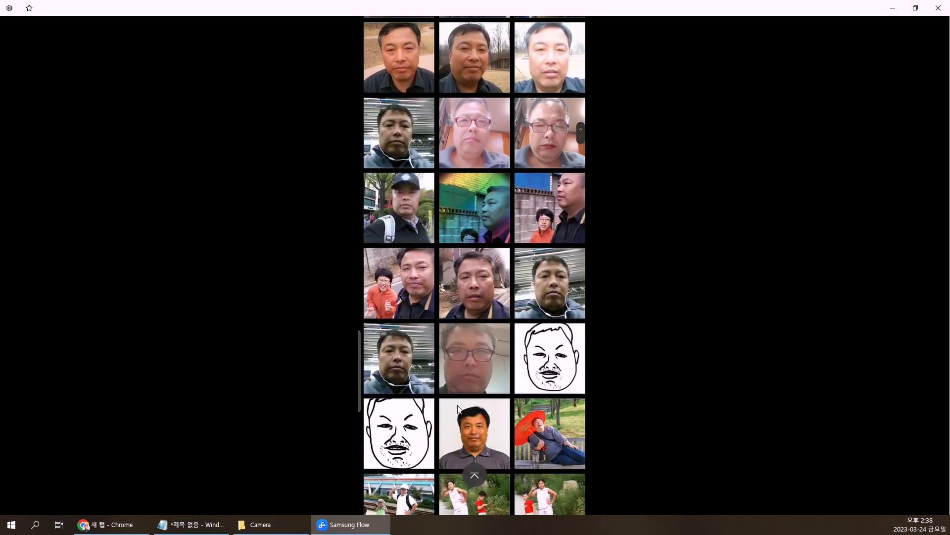
scroll(458, 405, down, 5)
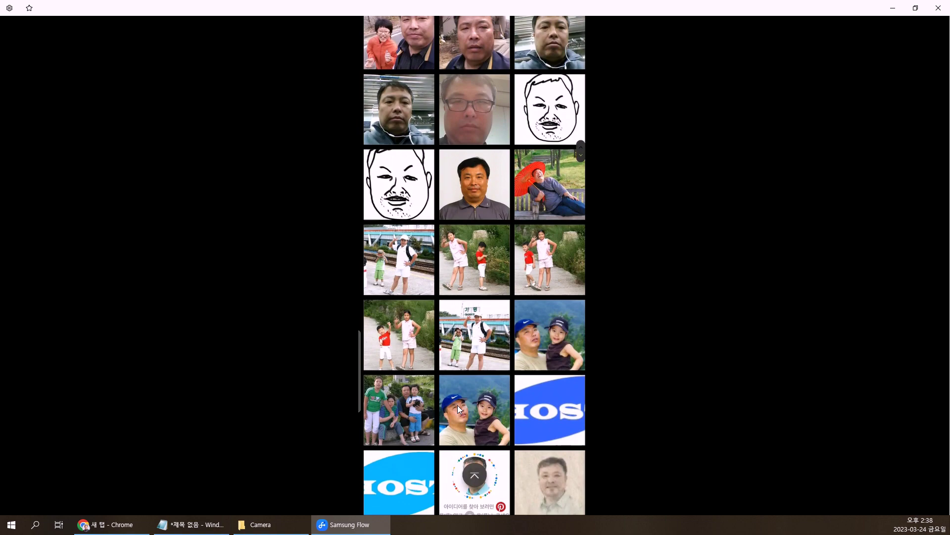
scroll(457, 405, down, 2)
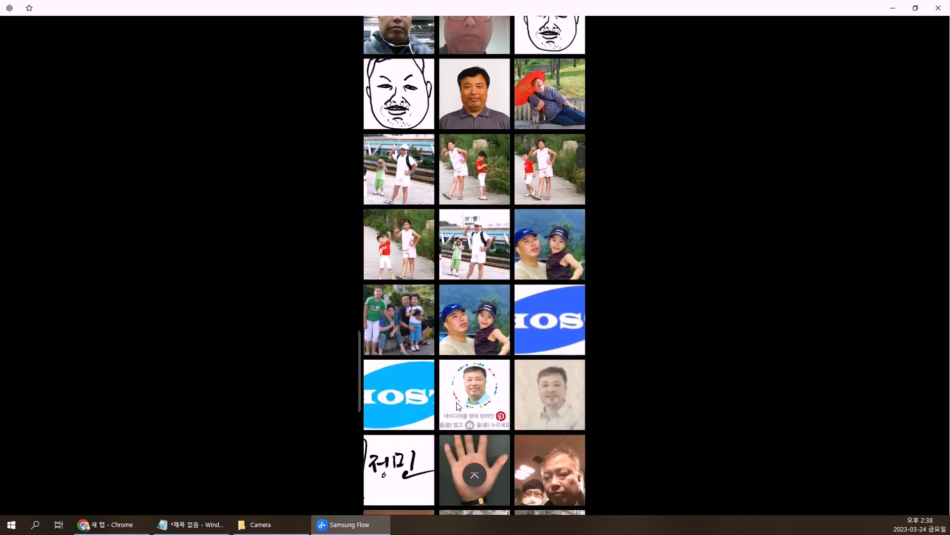
scroll(456, 400, down, 4)
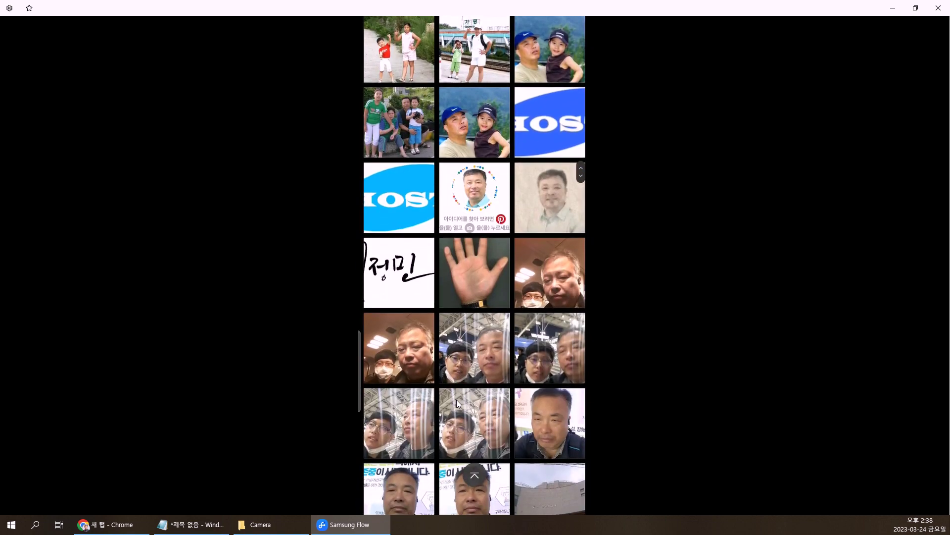
scroll(457, 399, down, 4)
scroll(456, 399, up, 3)
scroll(456, 398, down, 7)
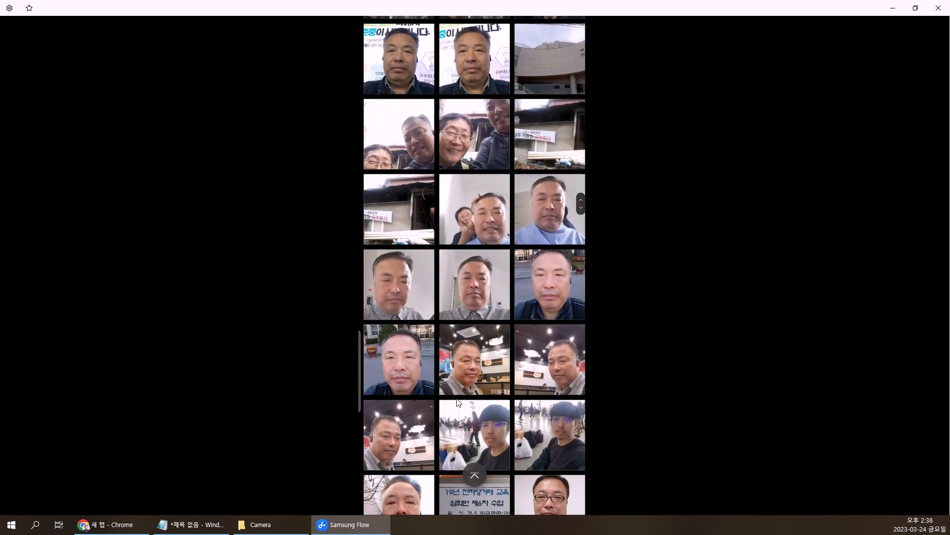
scroll(456, 397, down, 6)
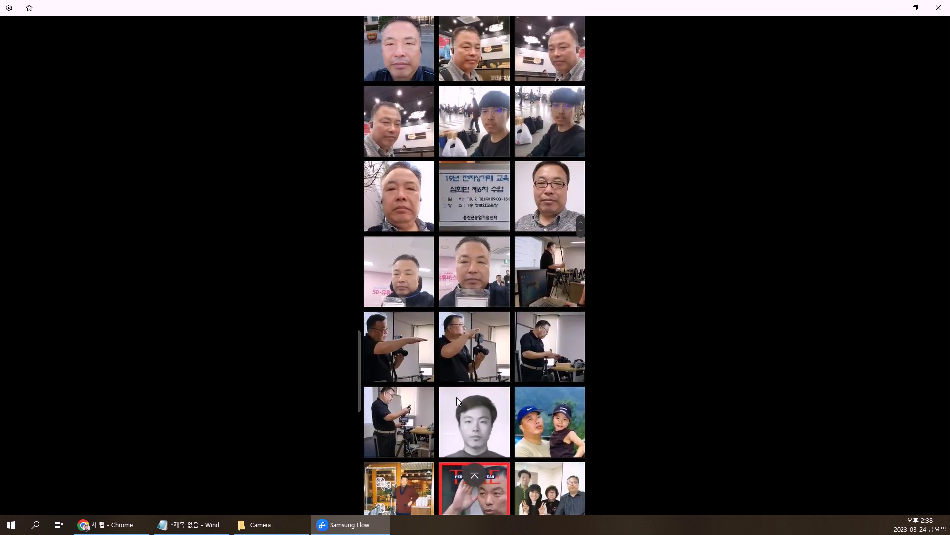
scroll(456, 397, down, 5)
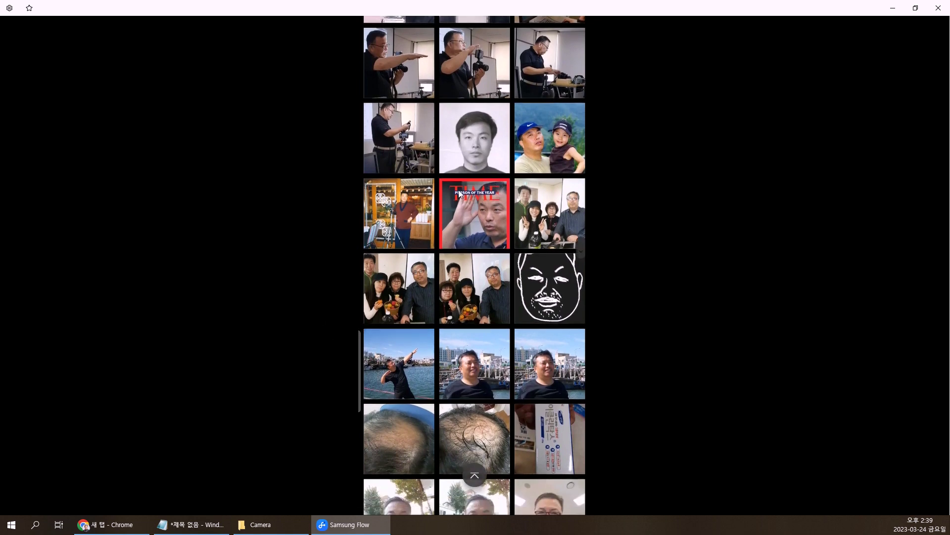
click(471, 150)
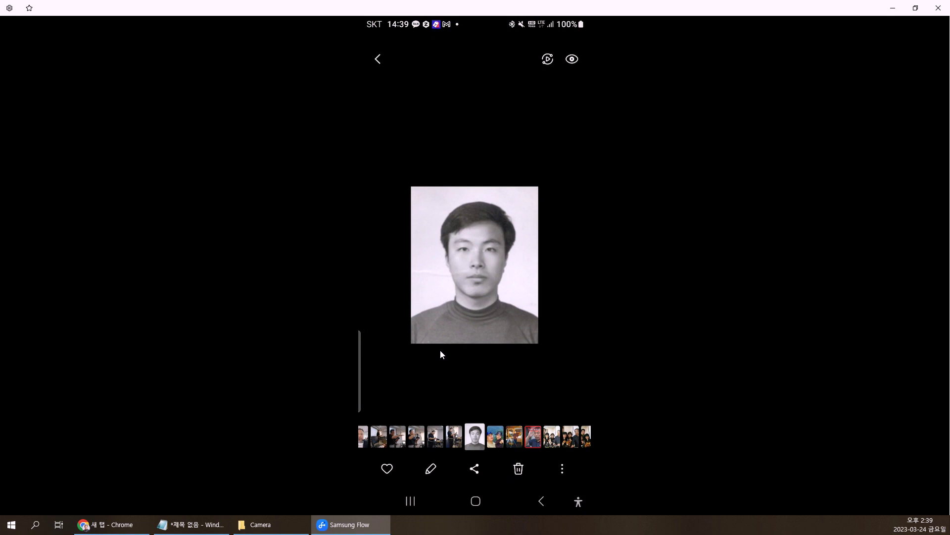
Share the opened black-and-white portrait to 네이버 MYBOX, upload it and clear the completed upload record
click(472, 470)
click(444, 442)
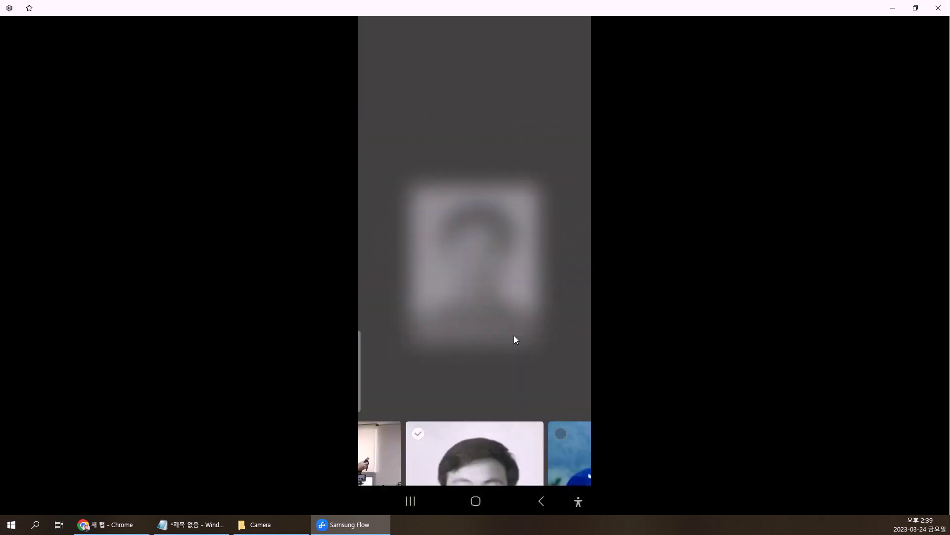
click(479, 469)
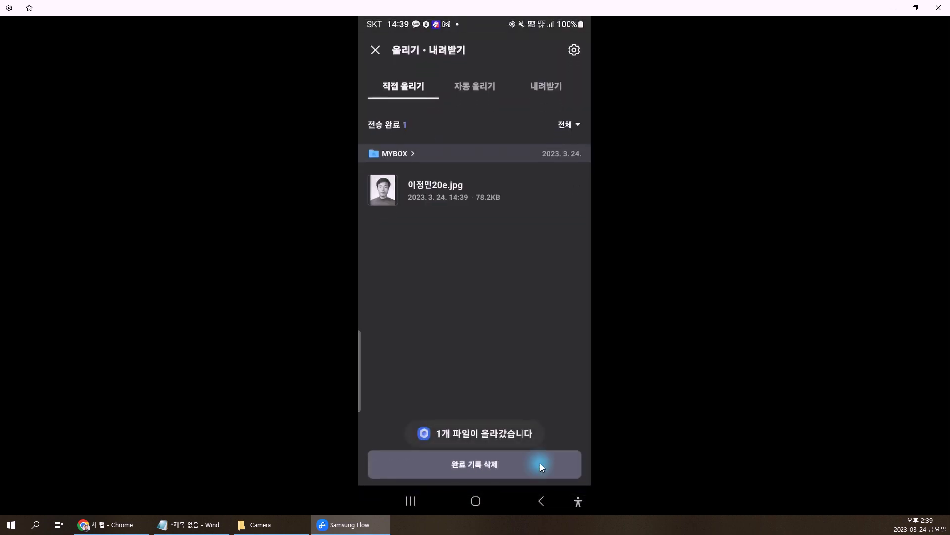
click(540, 462)
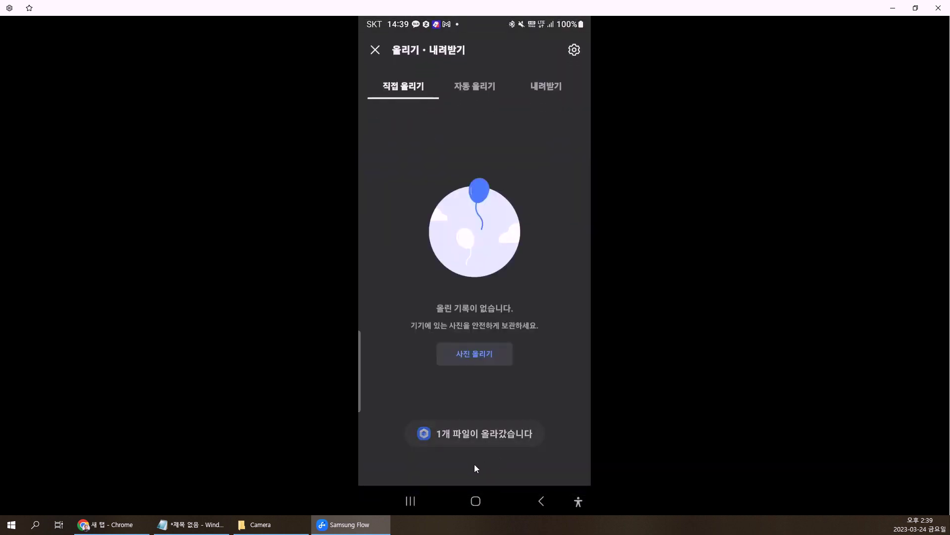
Return to the 아빠 album and select the twelve portraits in the light blue shirt on a white background
right_click(475, 466)
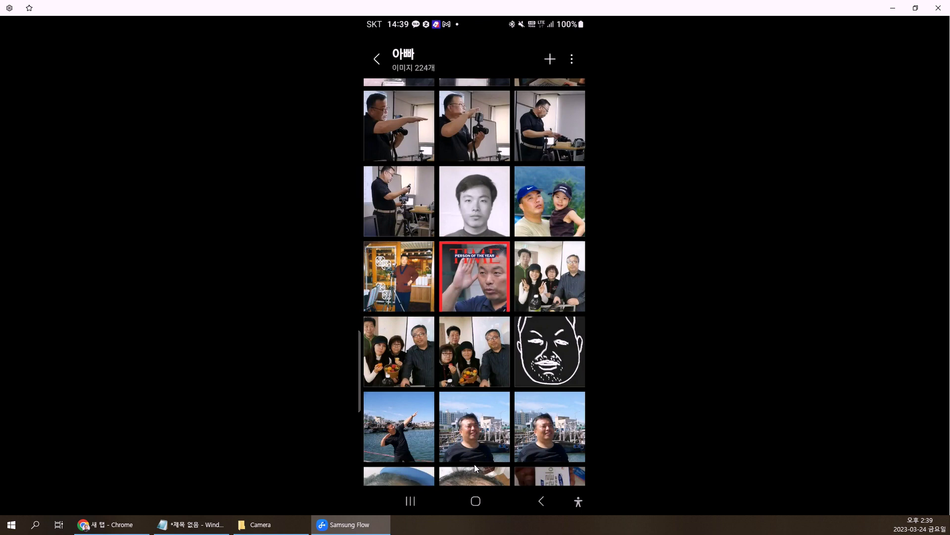
scroll(474, 468, down, 15)
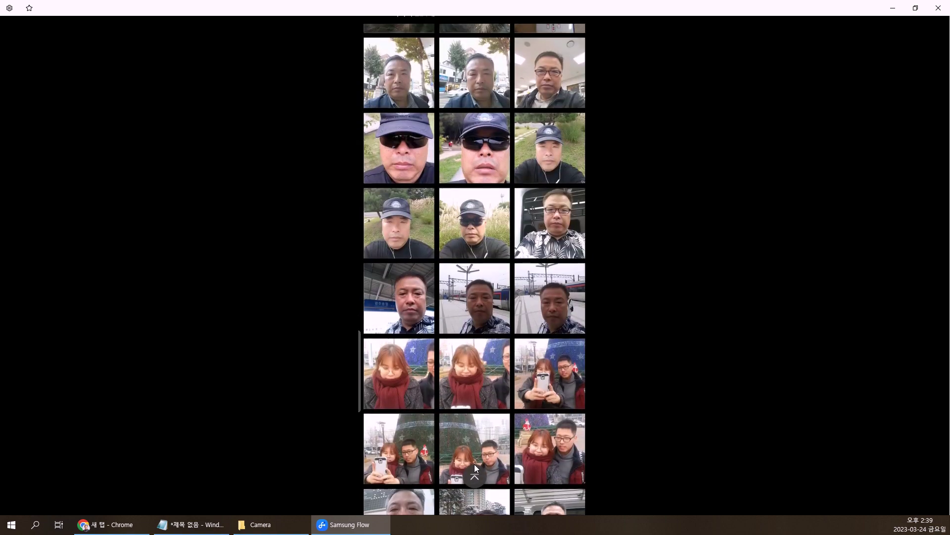
scroll(474, 468, down, 5)
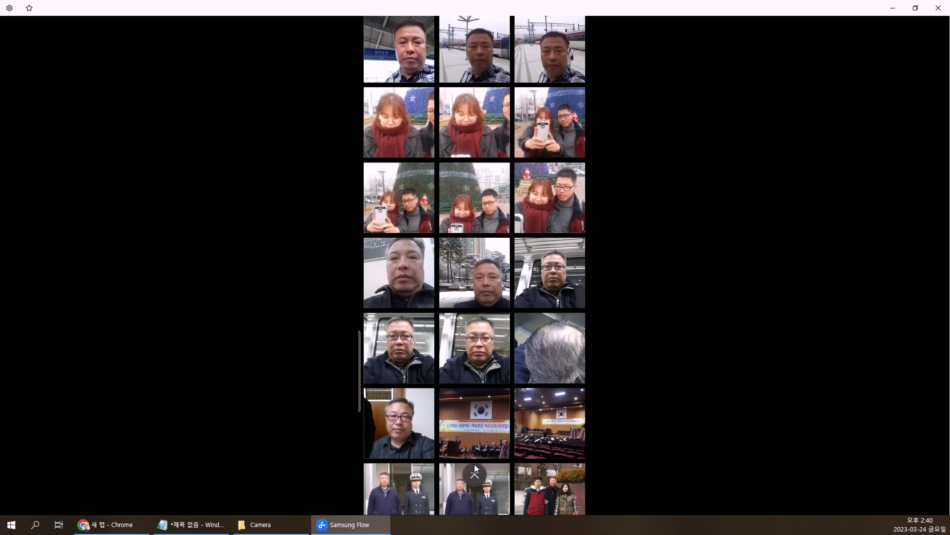
scroll(474, 467, up, 3)
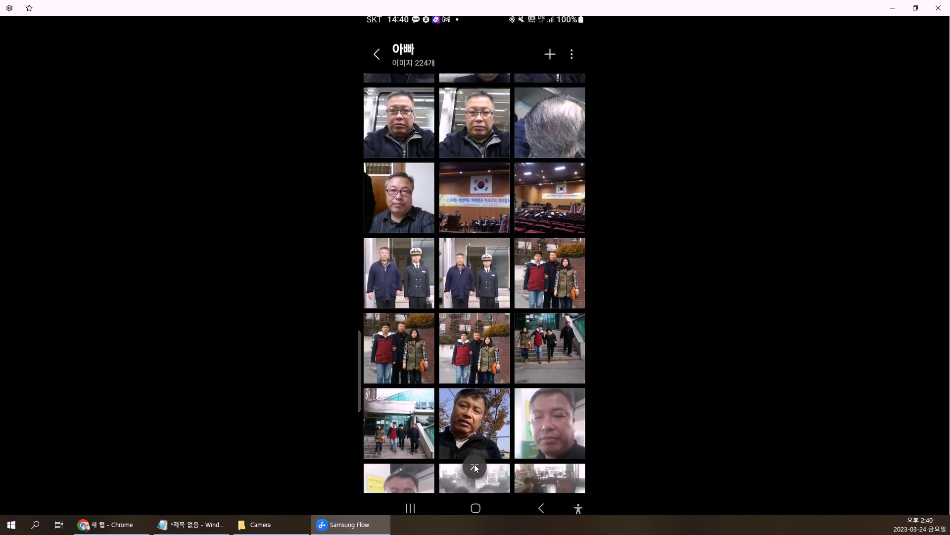
scroll(474, 467, down, 15)
scroll(474, 468, down, 6)
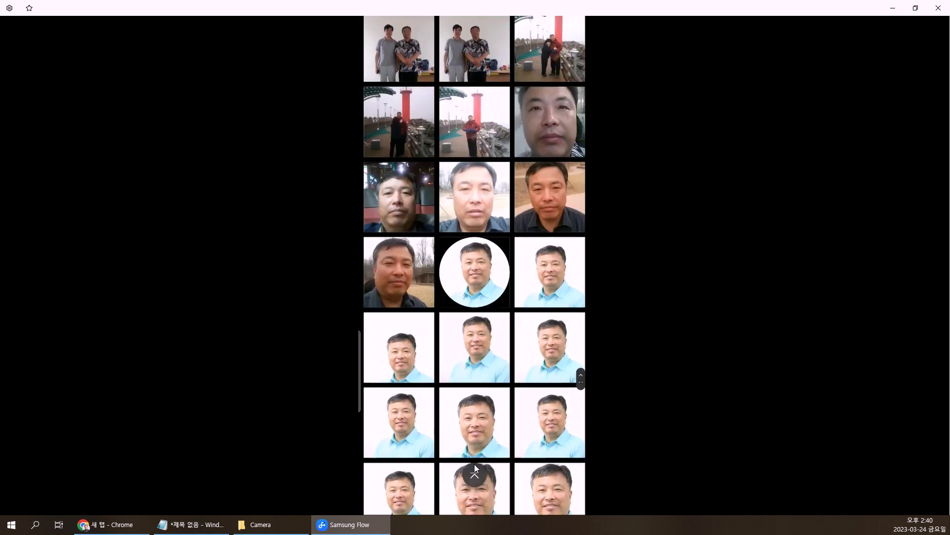
scroll(474, 468, down, 1)
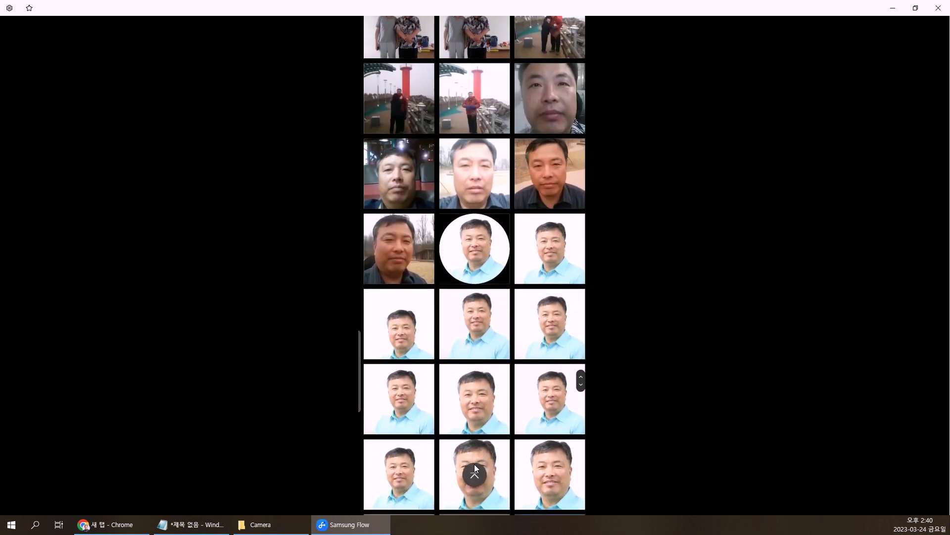
scroll(474, 468, down, 1)
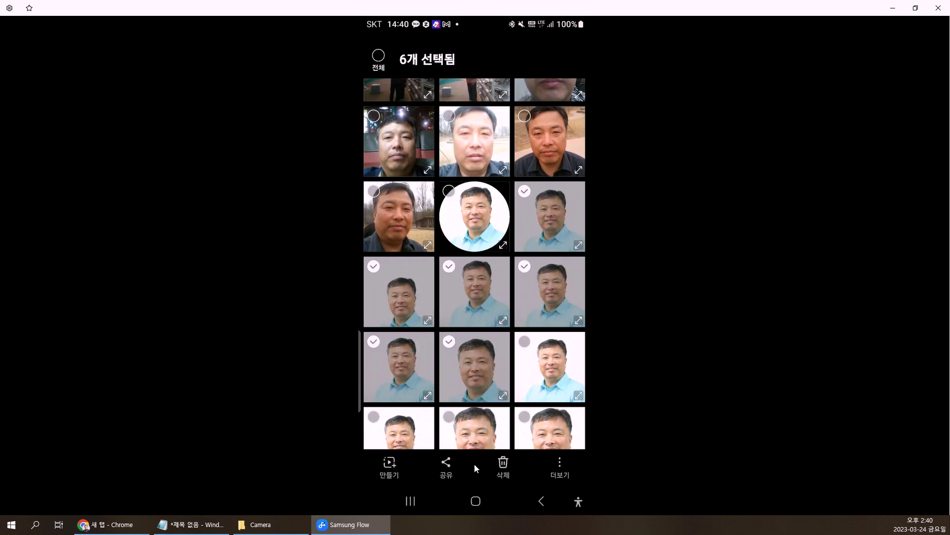
scroll(475, 468, down, 4)
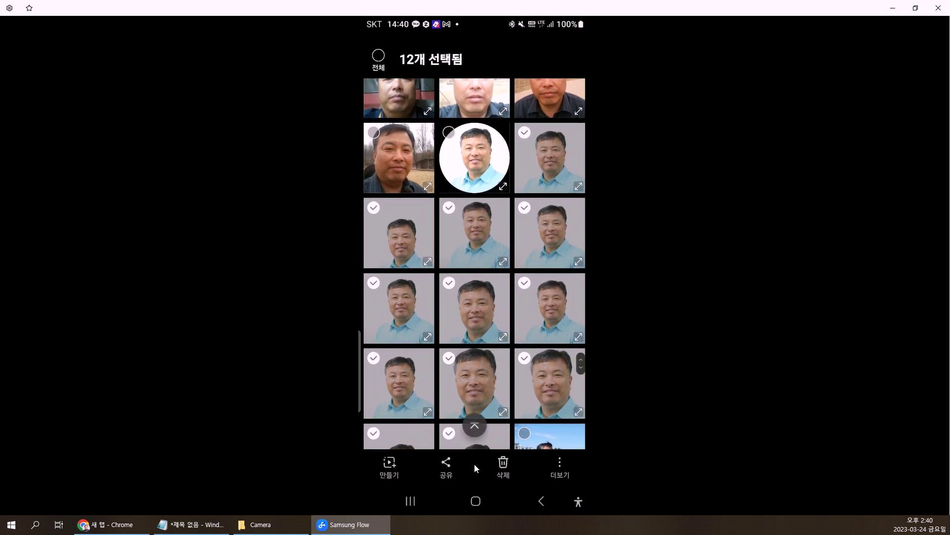
Share the twelve selected portraits to 네이버 MYBOX, start their upload and clear the records of completed files
click(474, 464)
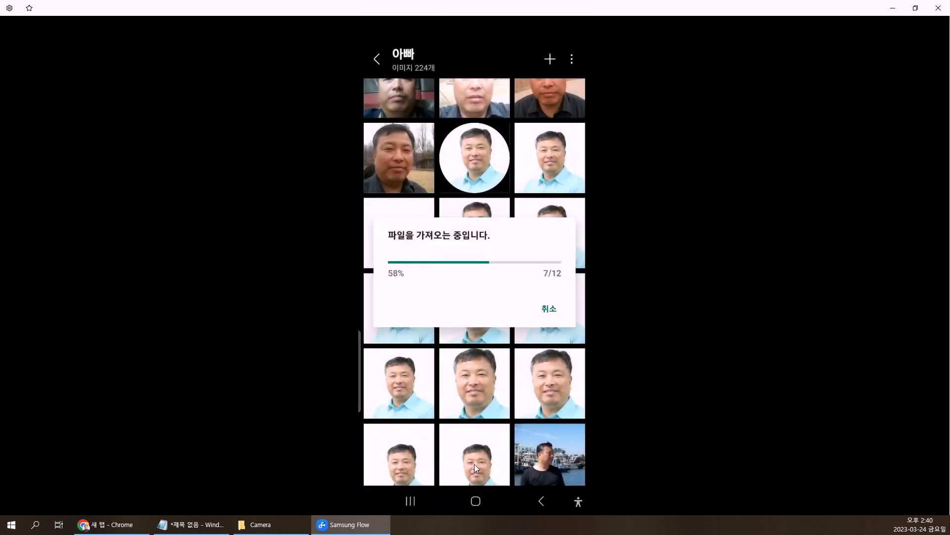
click(474, 463)
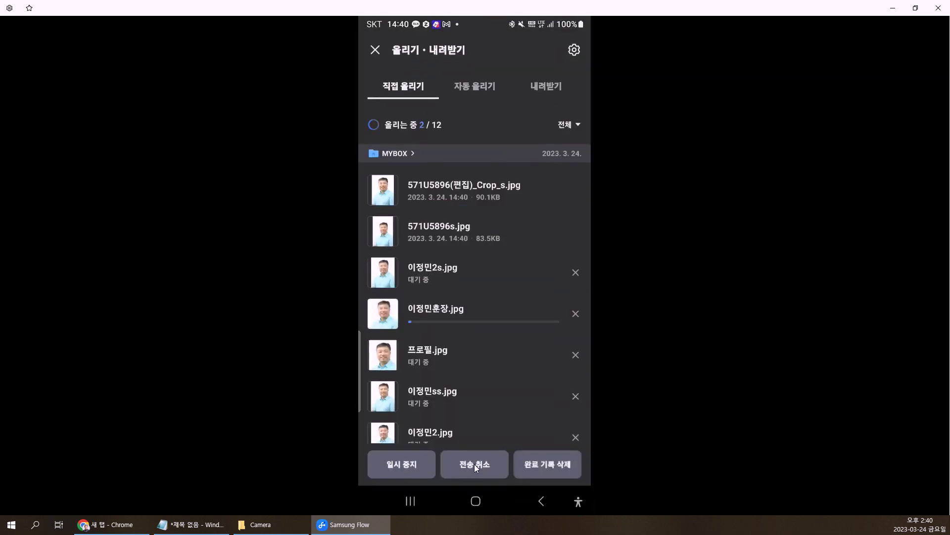
click(540, 468)
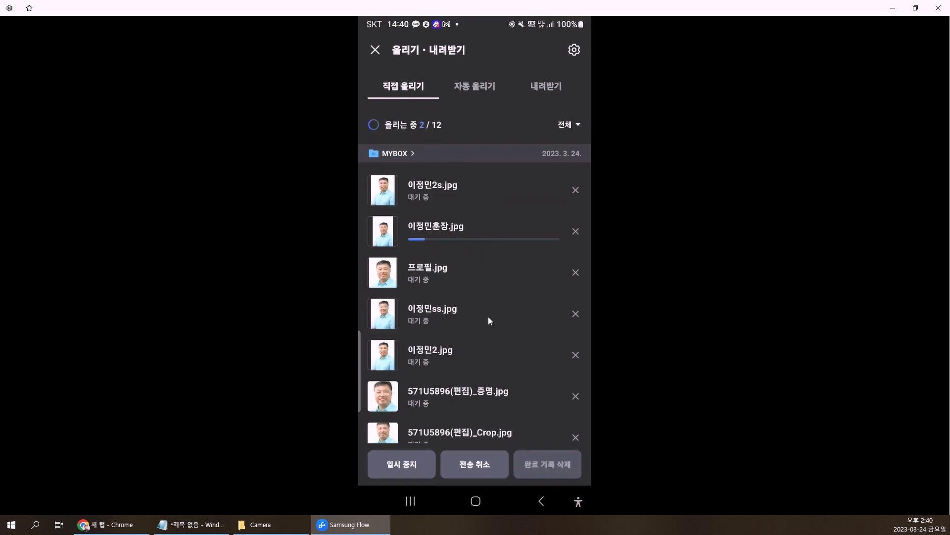
click(476, 501)
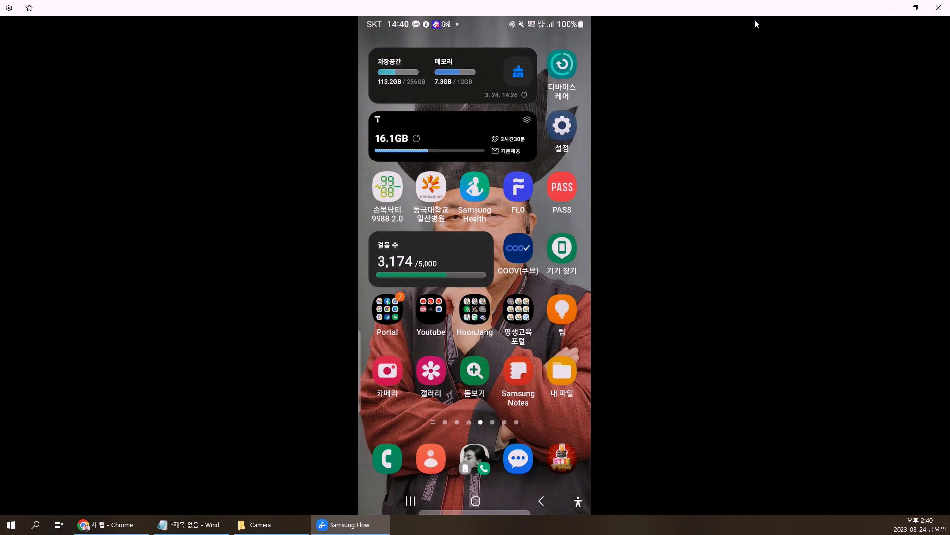
click(891, 8)
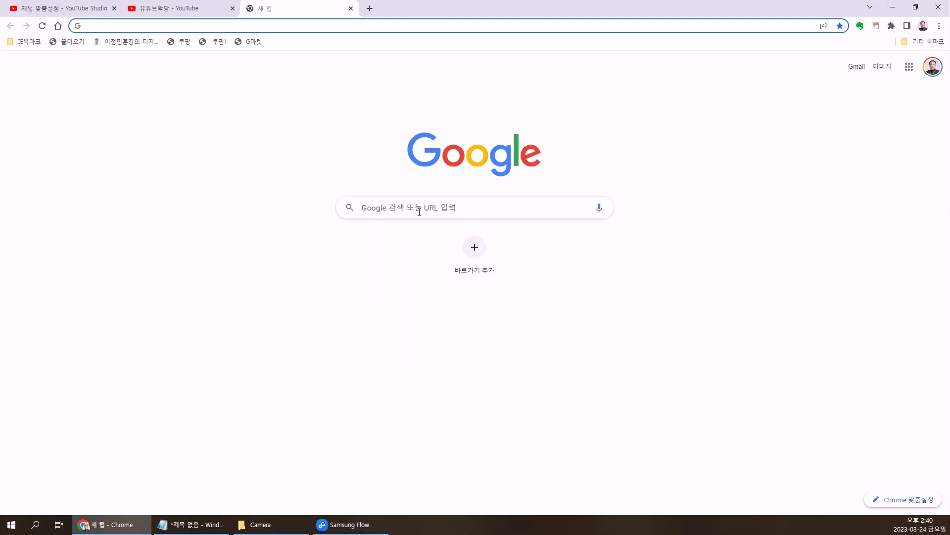
click(216, 26)
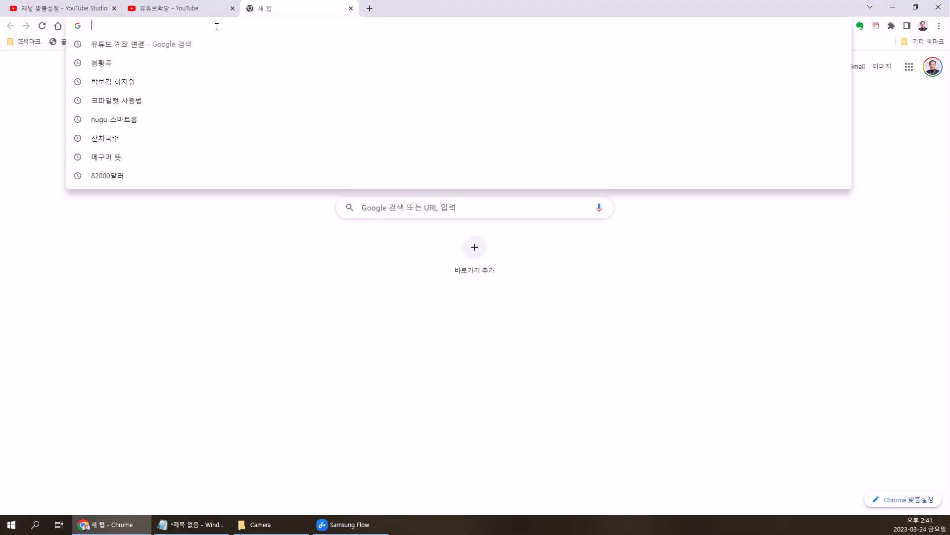
text(www.naver.c)
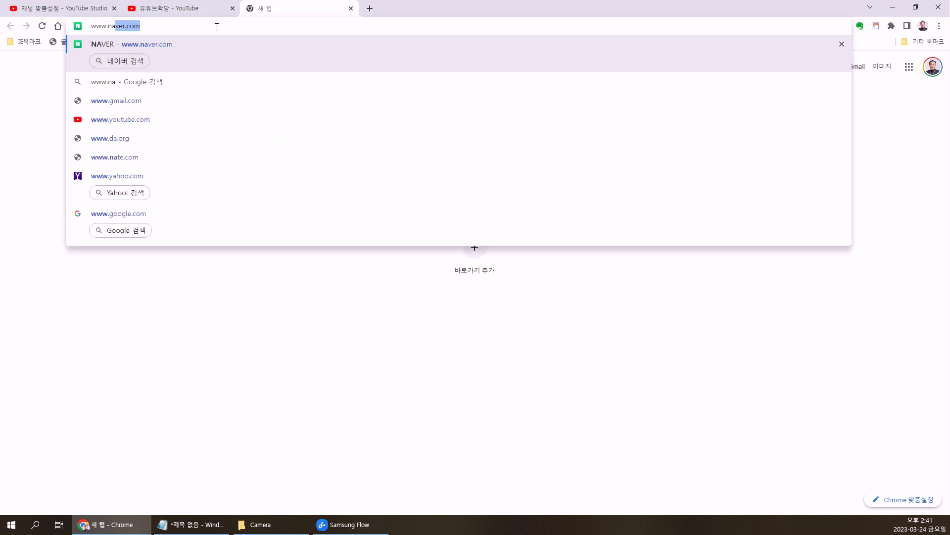
text(om)
key(Return)
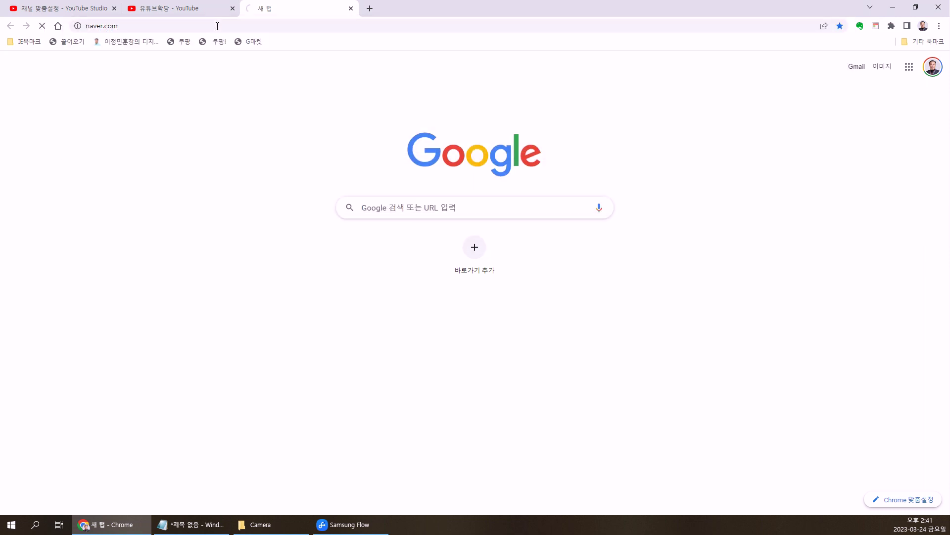
click(146, 26)
click(153, 26)
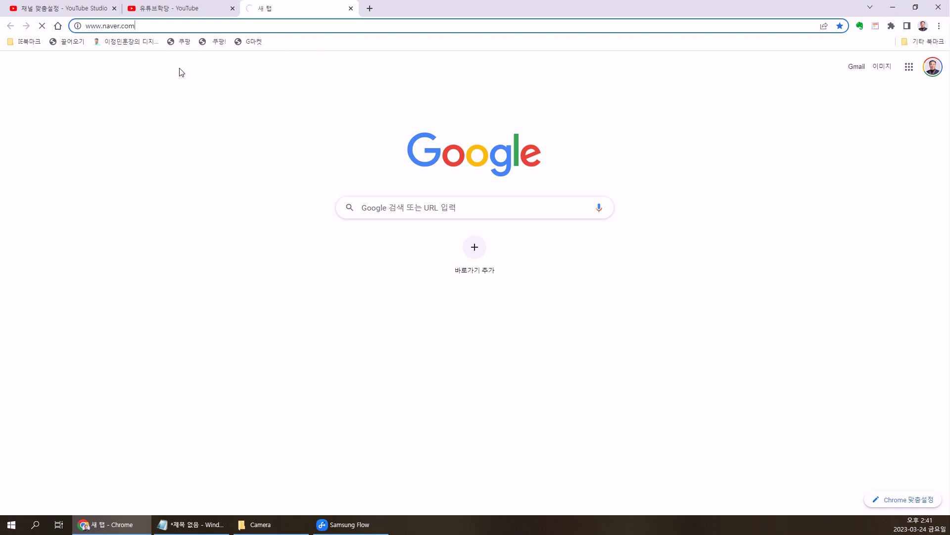
key(Return)
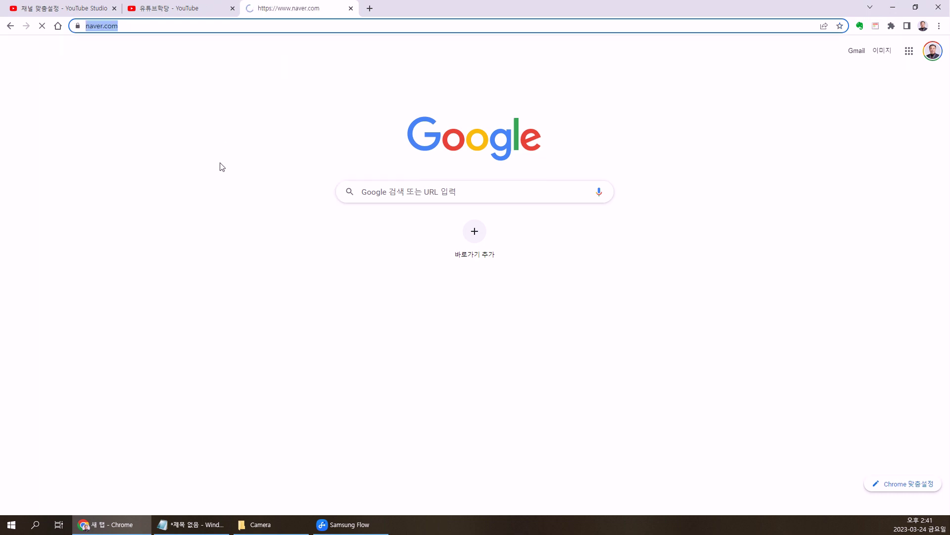
Switch to the Notepad notes and add the heading "- 스마트폰의 사진을 네이버 Mybox로 공유하기" below the line about file names
click(184, 526)
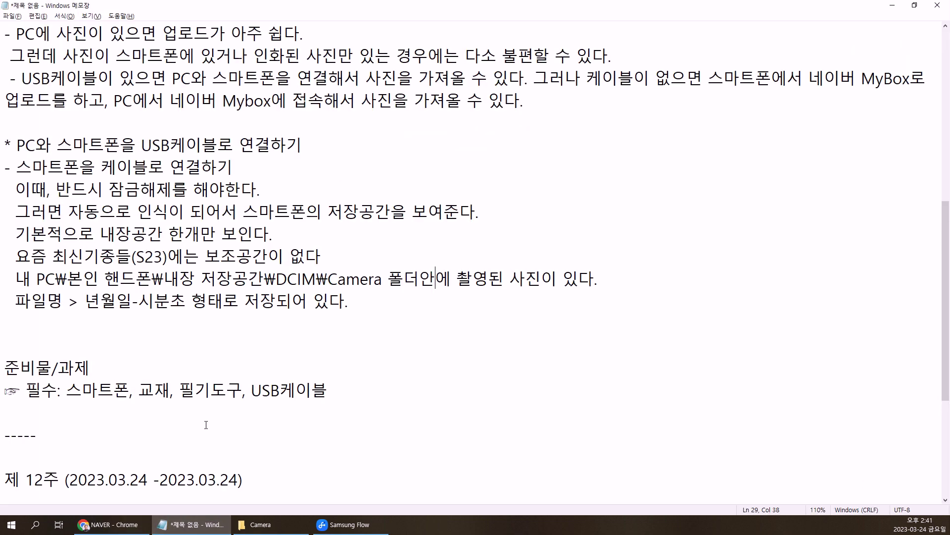
click(169, 322)
key(Return)
text(- 스마트폰의 사진을 ㄴ)
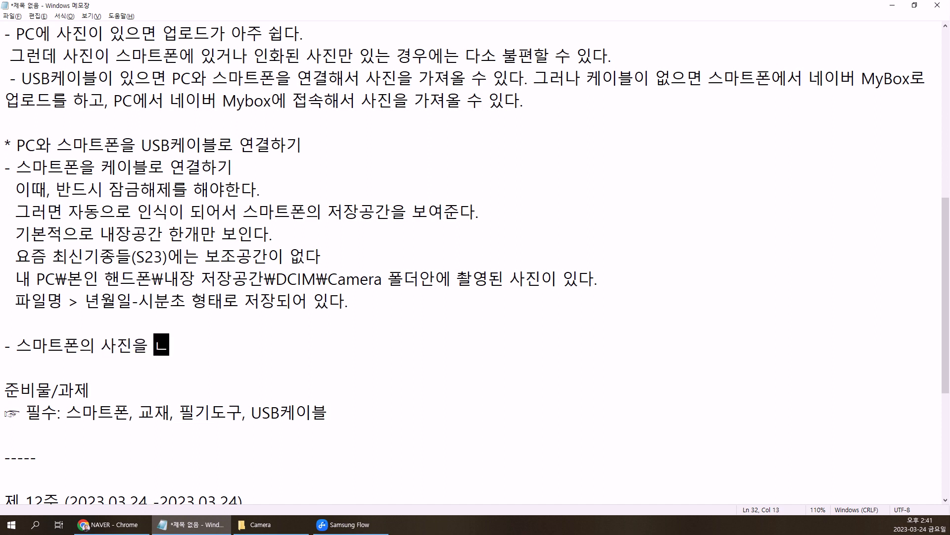
text(ㅔㅣ이)
key(BackSpace)
key(BackSpace)
text(이버 )
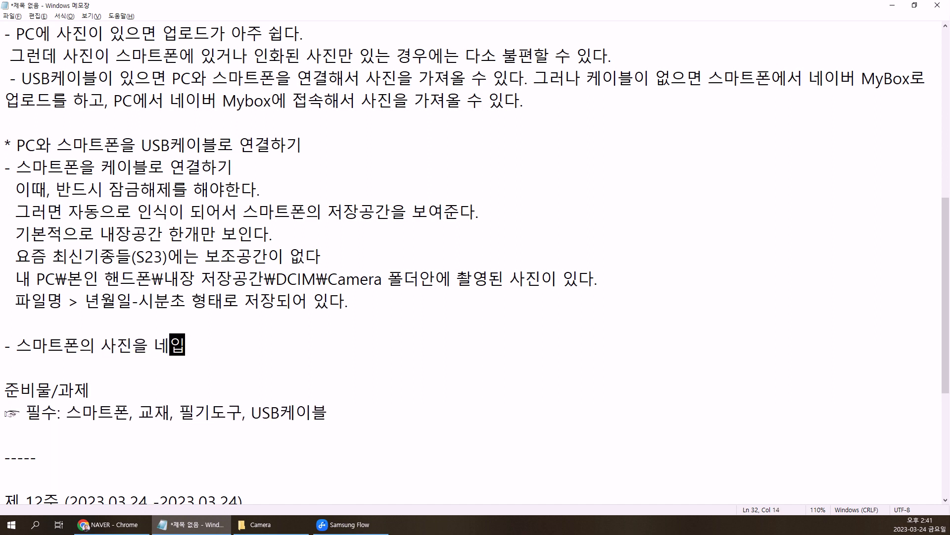
text(My)
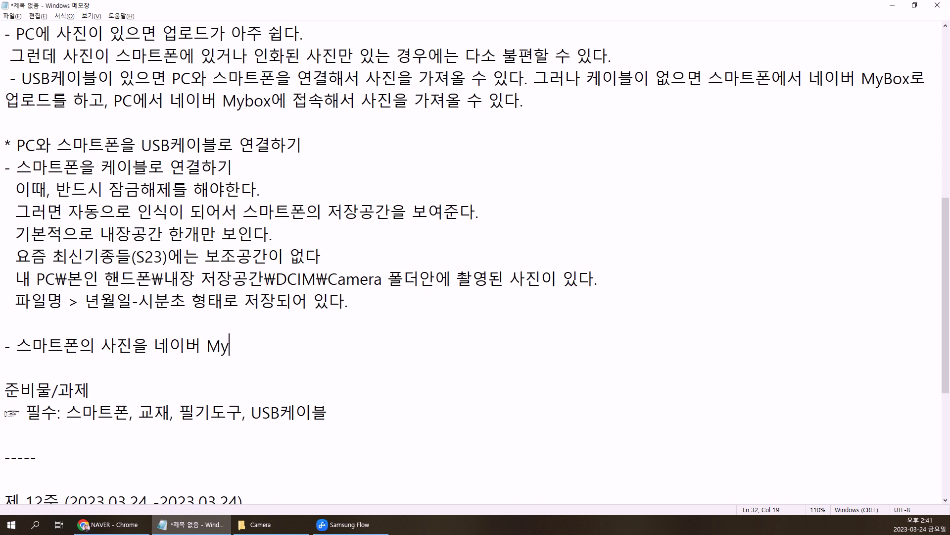
text(boxㄹㅗ  공유하기)
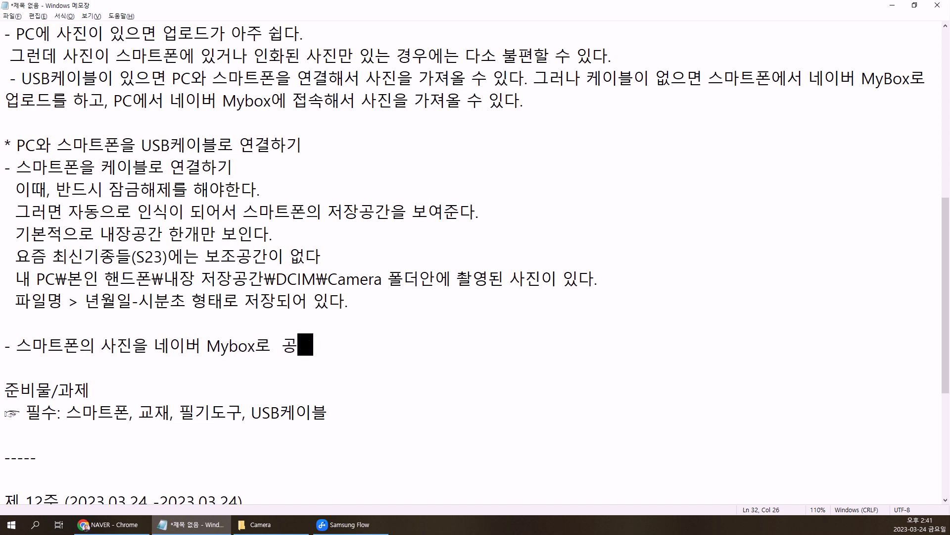
key(Return)
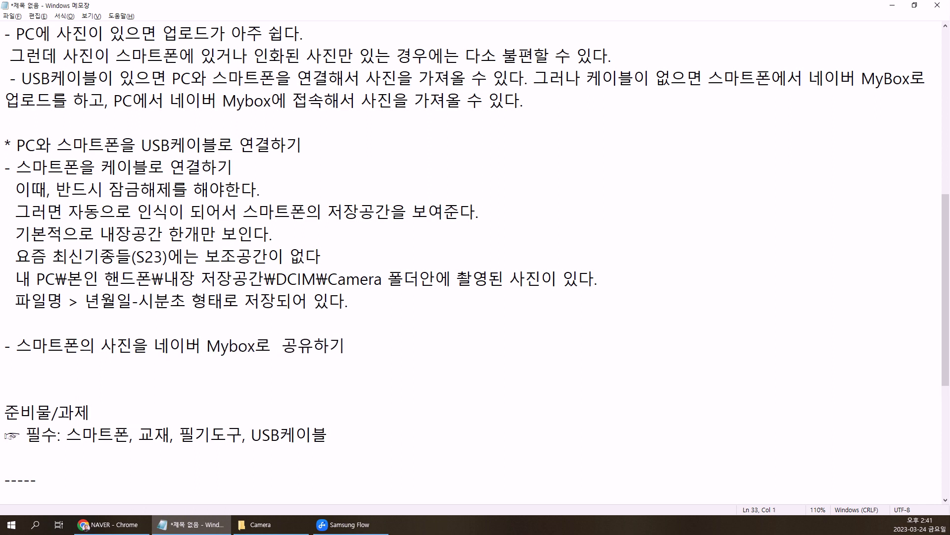
Begin the explanation under the Mybox heading with "사진이 있는 갤러리 앱을 열어서"
text(사진이)
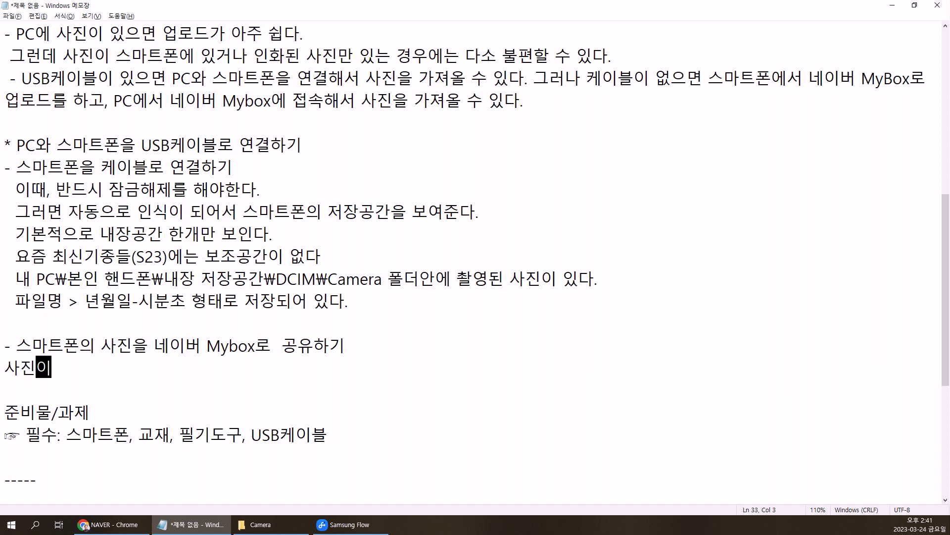
text( 있ㅡㄴ ㅍ)
key(BackSpace)
key(BackSpace)
key(BackSpace)
key(BackSpace)
text(ㅇㅣㅆ는 갤러리 )
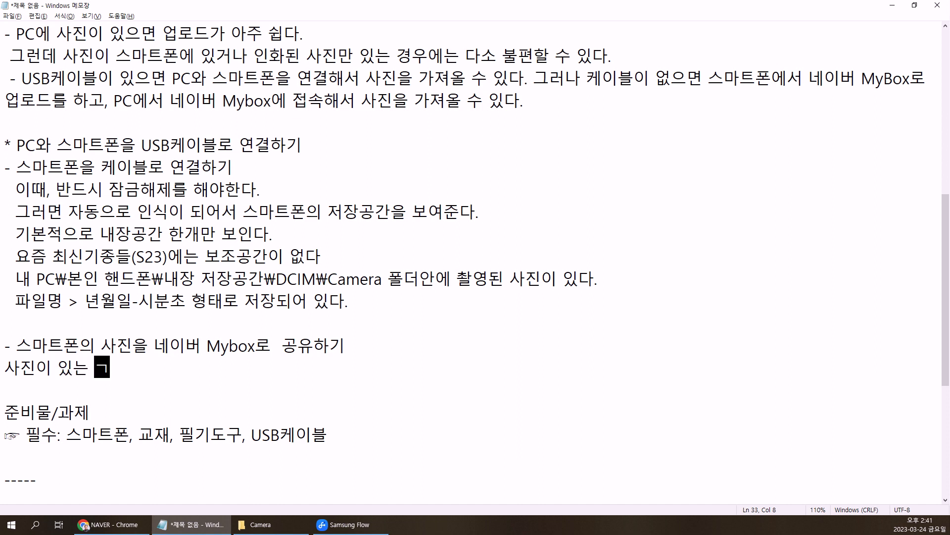
text(앱을 열어서)
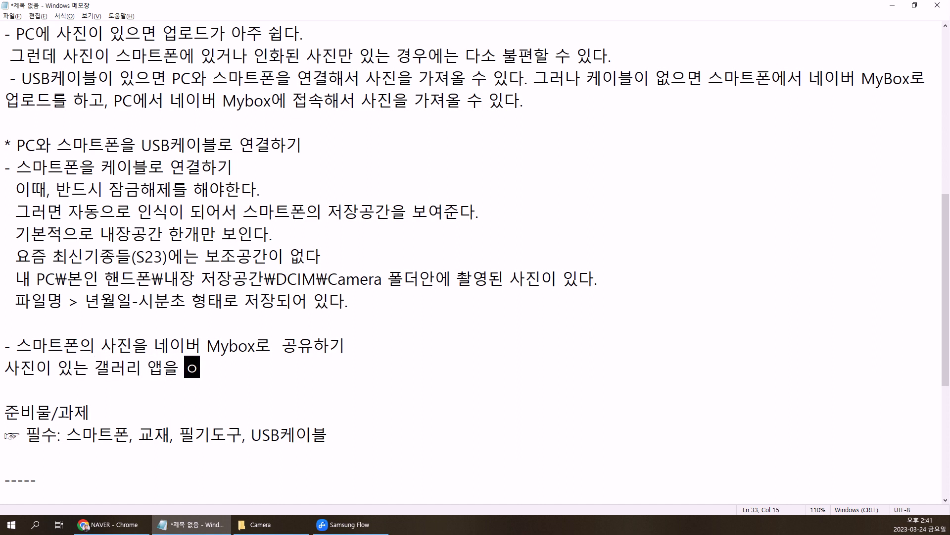
Continue the gallery sentence with "공유하고 싶은 사진들을 선택한 후에"
text( ㄱㅗㅇㅂㅠ)
key(BackSpace)
text(유허)
key(BackSpace)
text(하고 ㅅㅣㅍㅇㅡㄴ ㅅㅏㅈㅣㄴ)
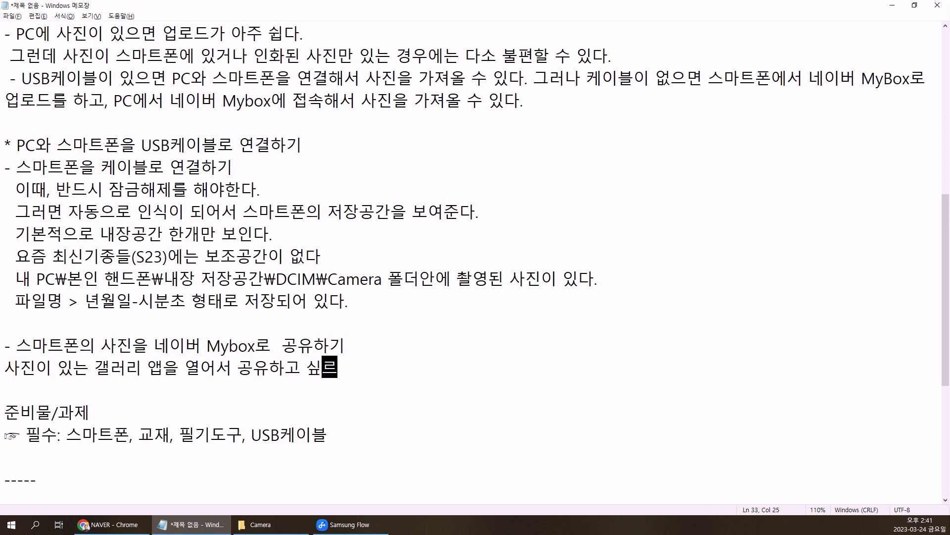
text(ㄷㅡㄹㅇㅡㄹ ㅅㅓㄴㅌㅐㄱ)
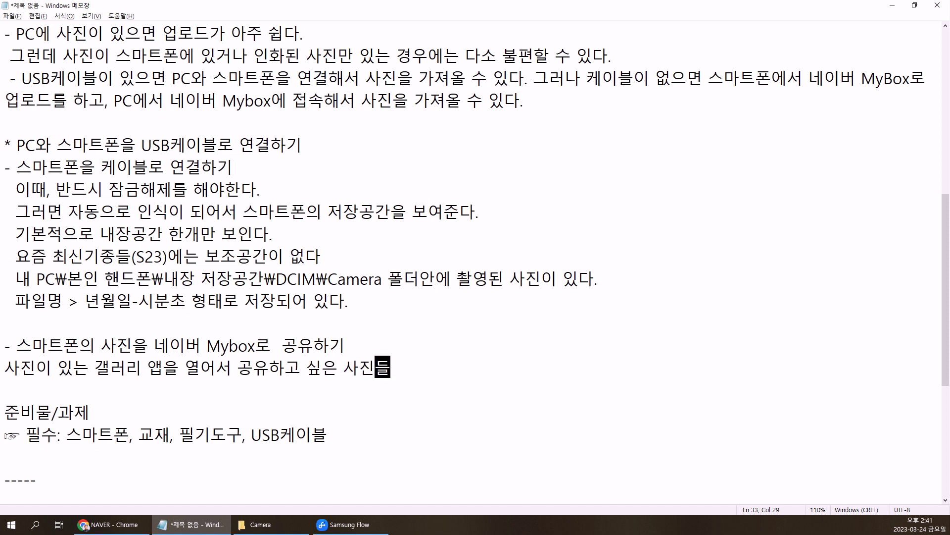
text(ㅎㅏㄴ ㅅㅜ)
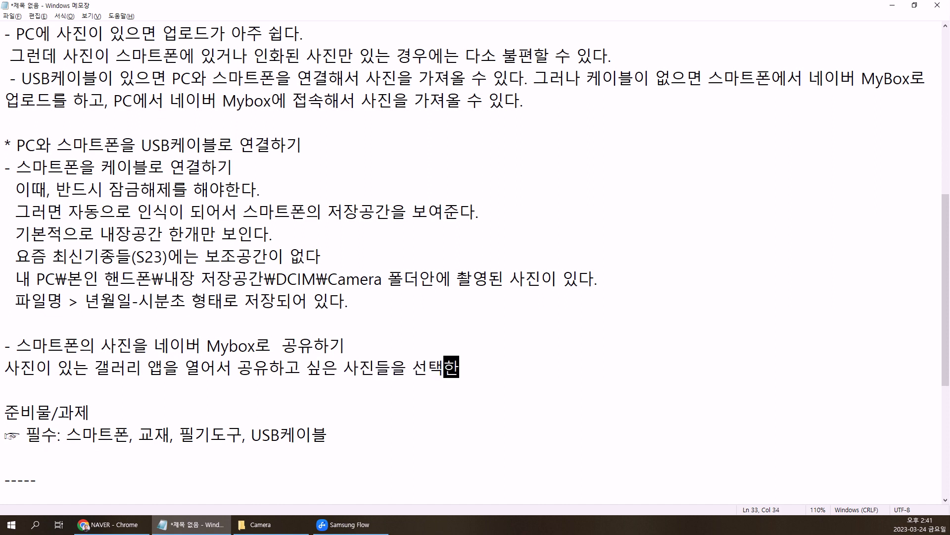
key(BackSpace)
text(ㅎㅜㅇㅔ )
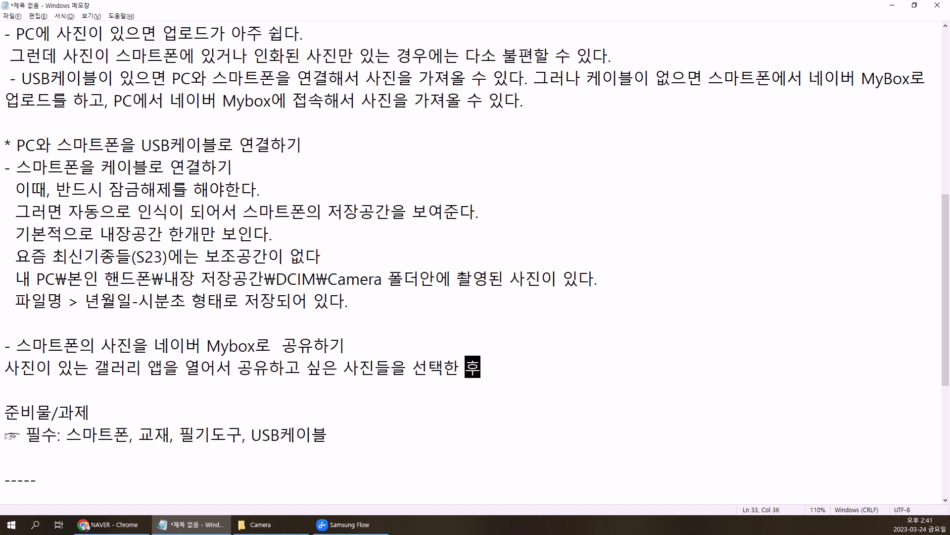
Finish the gallery sentence with "공유아이콘을 누른다." and start a new line
text(ㄱㅗ ㅇㅇ)
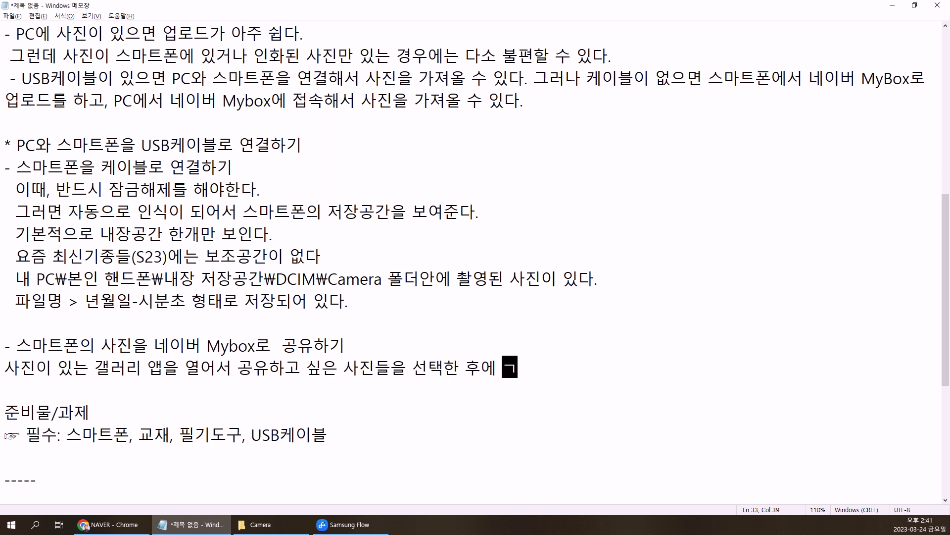
key(BackSpace)
key(BackSpace)
key(BackSpace)
key(BackSpace)
text(ㄱㅗㅇㅇㅠㅇㅏㅇㅣㅋㅗㄴㄴ)
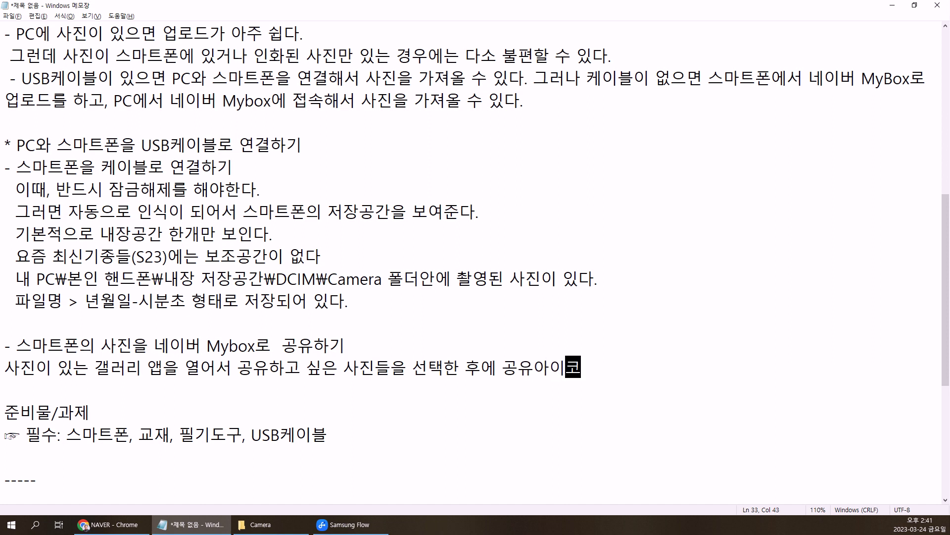
key(BackSpace)
key(BackSpace)
text(ㅋㅗㄴㄴ)
key(BackSpace)
key(BackSpace)
text(ㅋㅗㄴㅇㅡㄹ ㄴㅜㄹㅡㄴ)
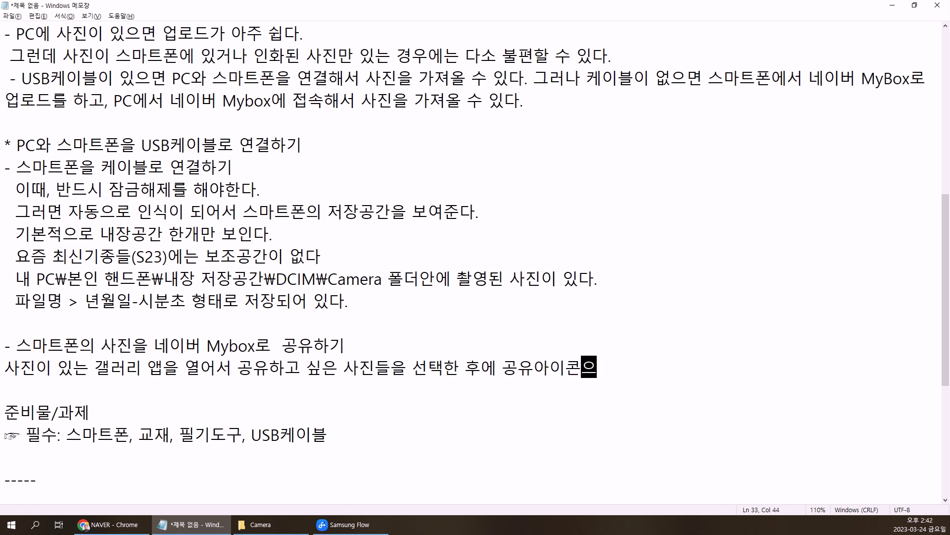
text(ㄷㅏ.)
key(Return)
Write "이때 네이버Mybox앱을 선택한다." on the line below the gallery sentence
text(ㅇㅣㄸㅐ ㄴㅔㅇㅣㅂㅓ)
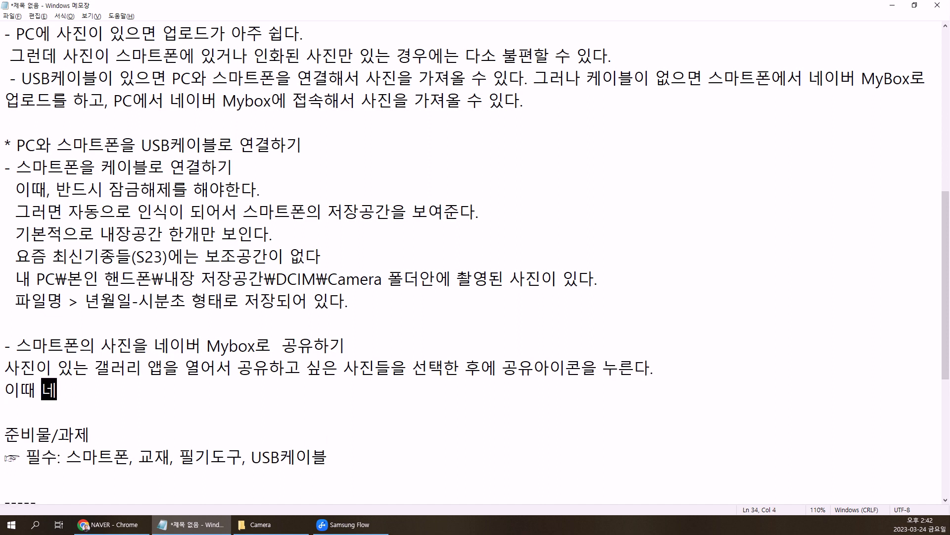
text(My)
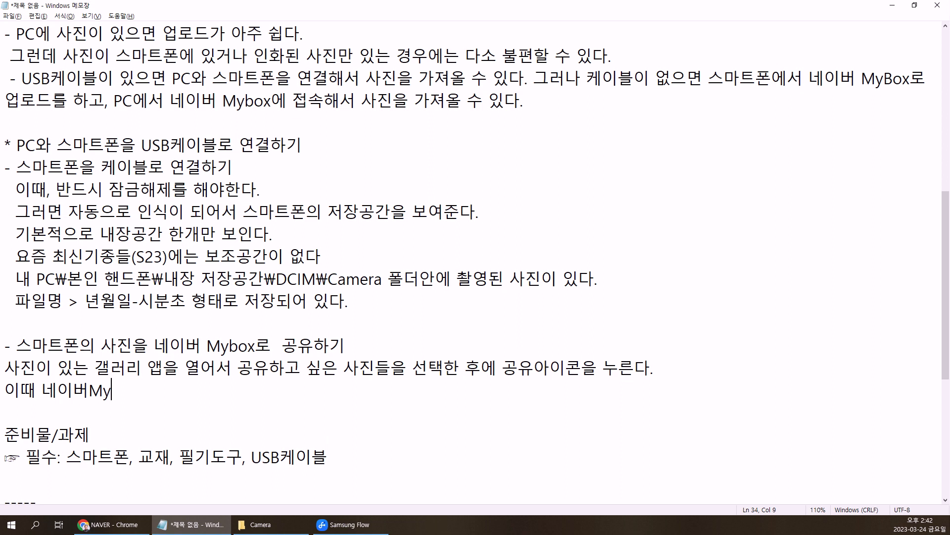
text(boxㅇㅐㅂㅇㅡㄹ ㅅㅓㄴㅌㅐㄱ)
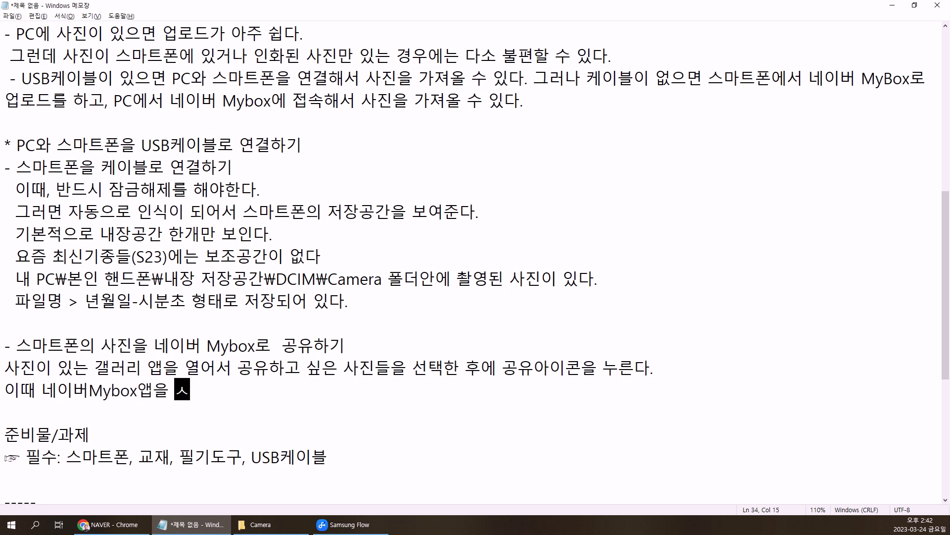
text(ㅎㅏㄴㄷㅏ.)
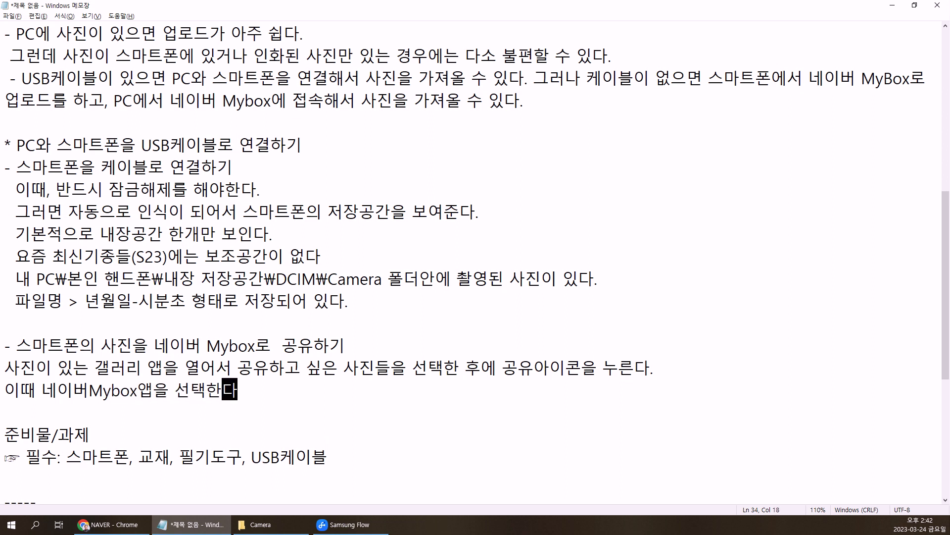
Append the remark "(네이버 Mybox앱은 이미 설치되어 있다는 상태에서 설명)" to the app selection line and start a new line
text((ㄴ)
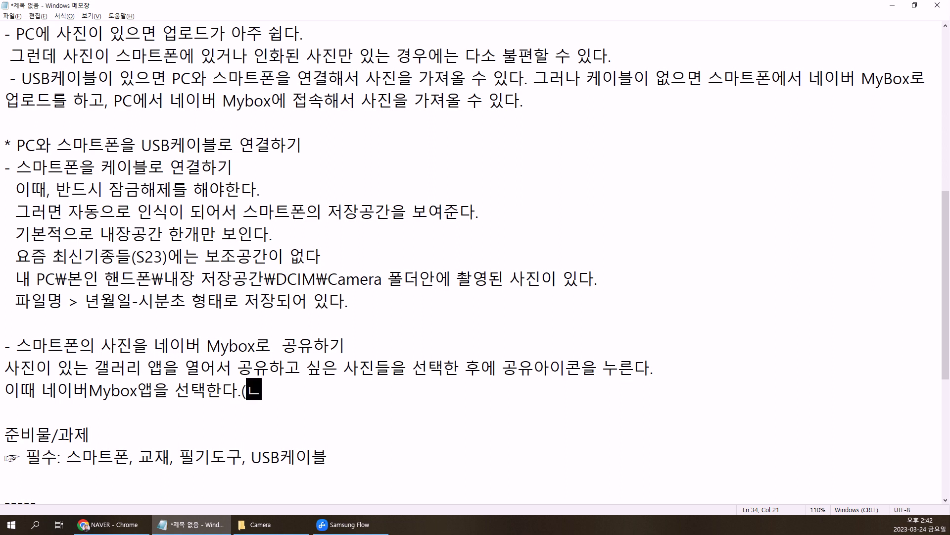
text(ㅔㅇㅣㅂㅓ Mybox)
text(ㅇㅐㅂㅇㅡㄴ )
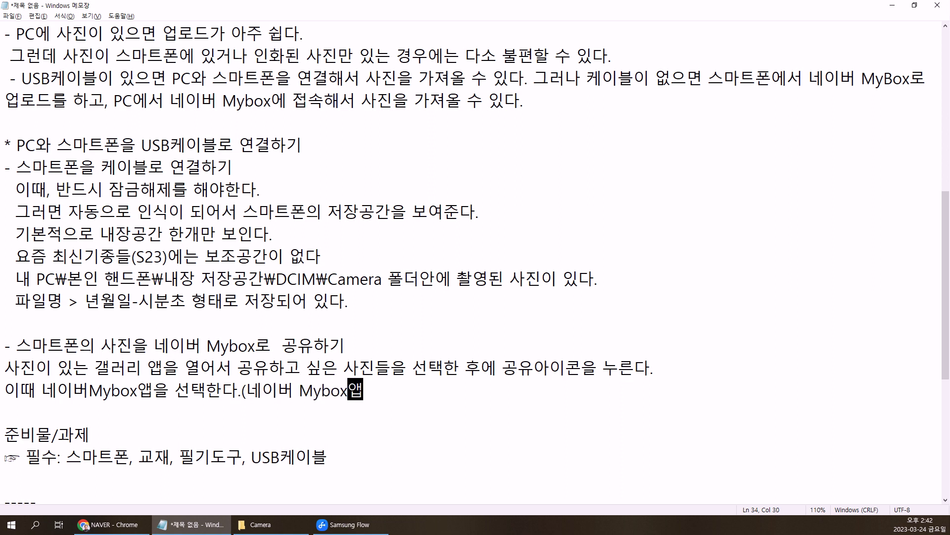
text(ㅇ)
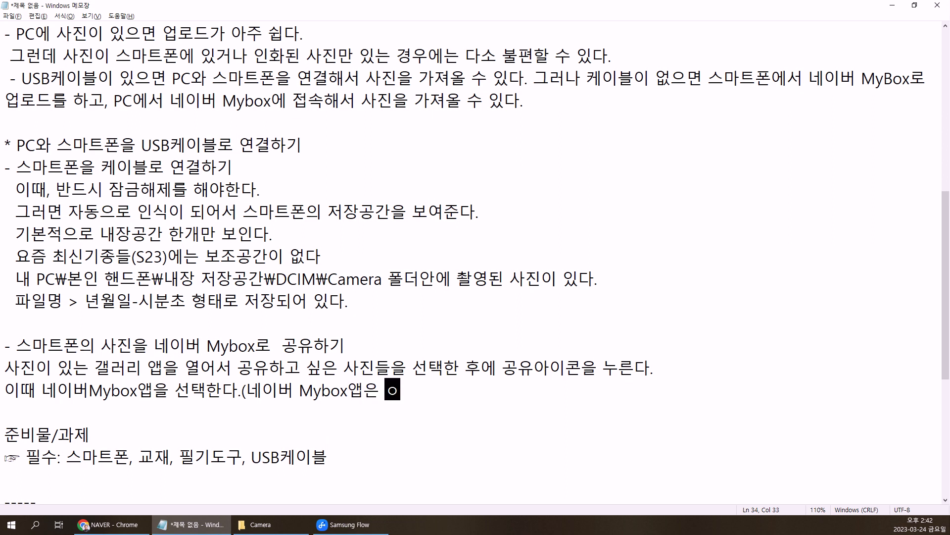
text(ㅣㅁㅣ ㅅㅓㄹㅊㅣㄷㅗㅣㅇㅓ)
key(BackSpace)
key(BackSpace)
key(BackSpace)
text(ㄷㅇㅓ ㅇㅣㅆㄷㅏㄴㅡㄴ ㅅㅏㅇ)
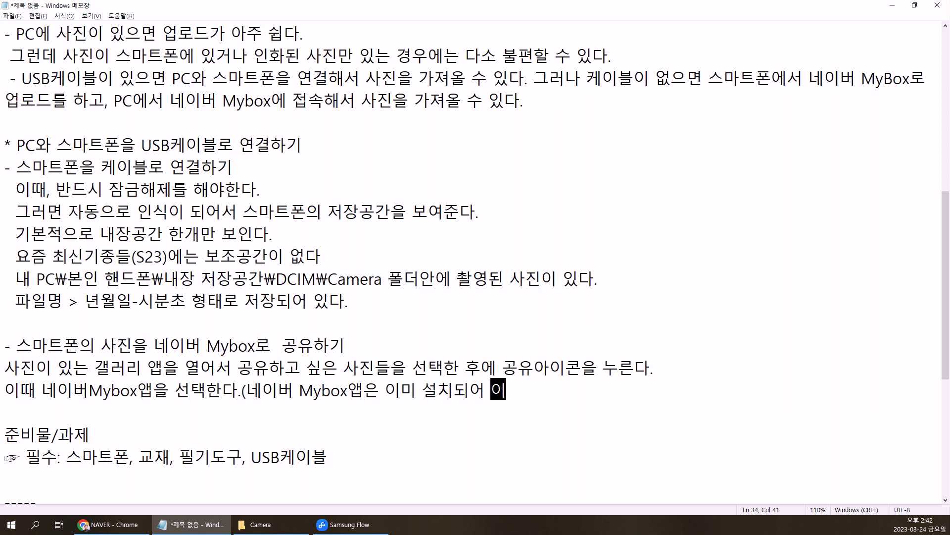
text(ㅌㅐㅇㅔㅅㅓ ㅅㅓㄹㅁ)
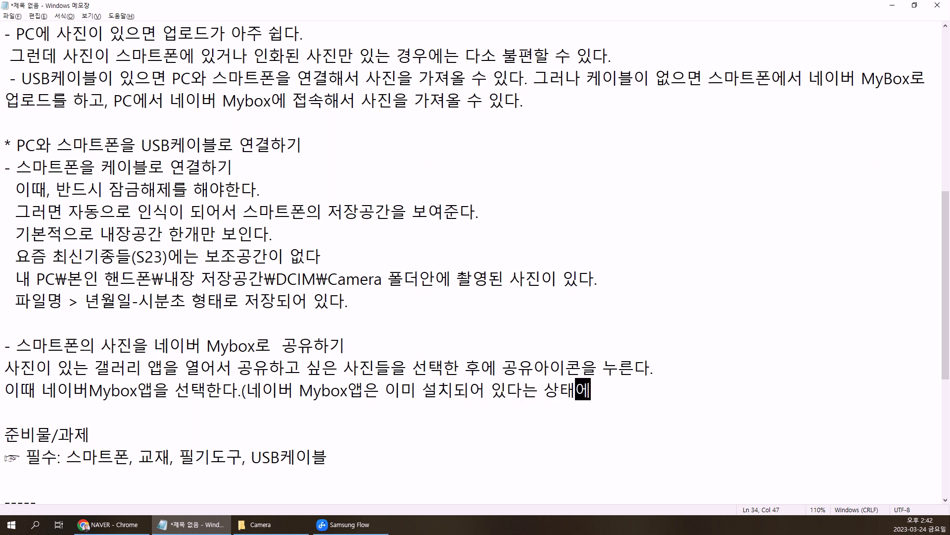
text(ㅕㅇ()
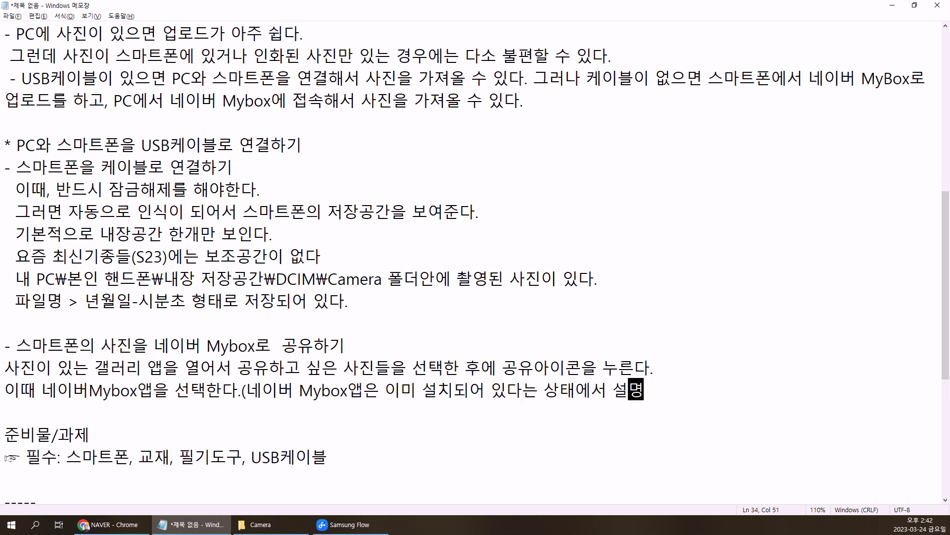
text())
key(Return)
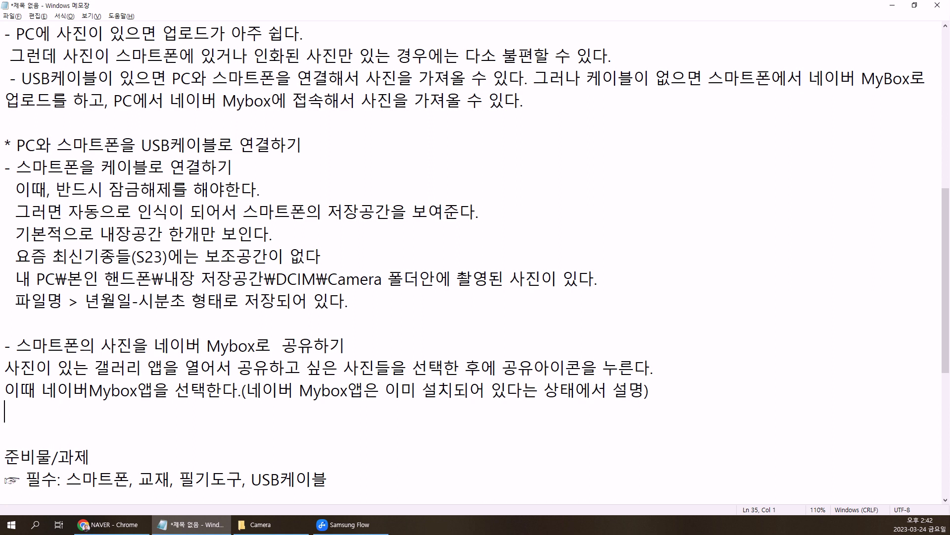
Add the lines "업로드하면 완료" and "PC에서 네이버로 접속한다." to the Mybox notes
text(업로드하면 완료)
key(Return)
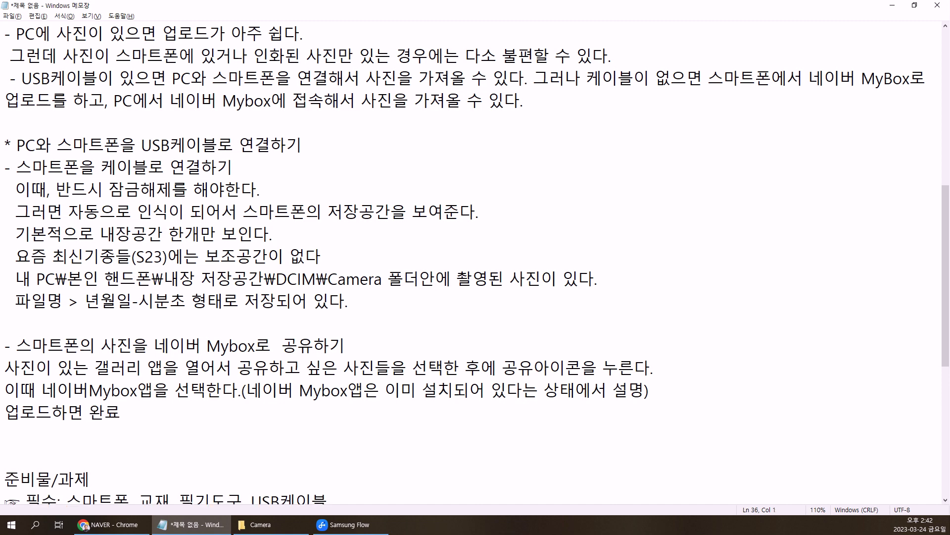
text(PC에서 네이버)
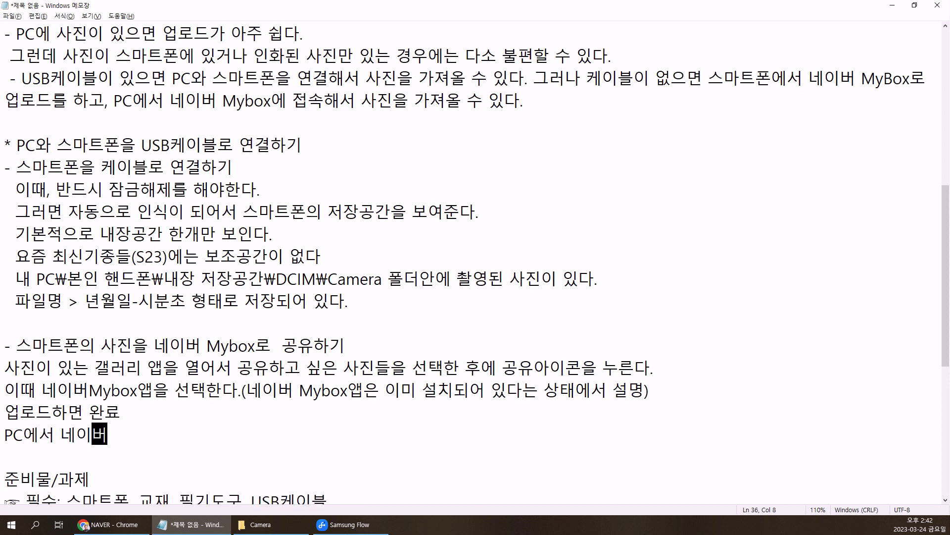
text(로 접속한다.)
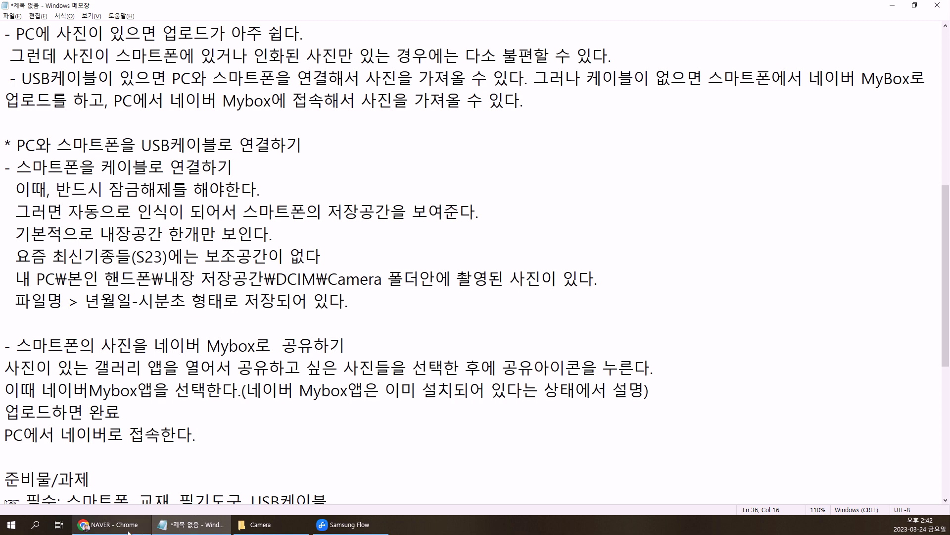
Switch to Chrome, log in to Naver with the saved account ID and password, and register this browser as a frequently used device
click(107, 524)
click(676, 219)
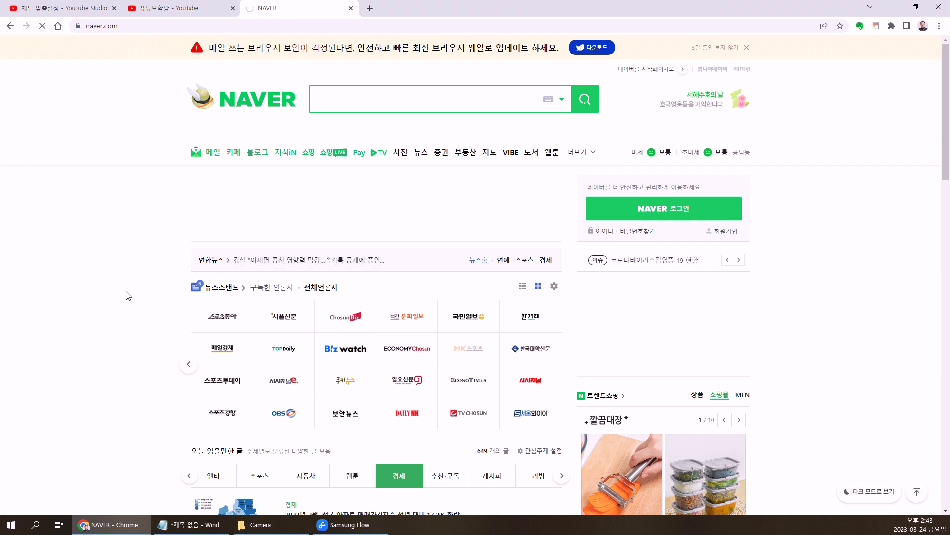
click(678, 213)
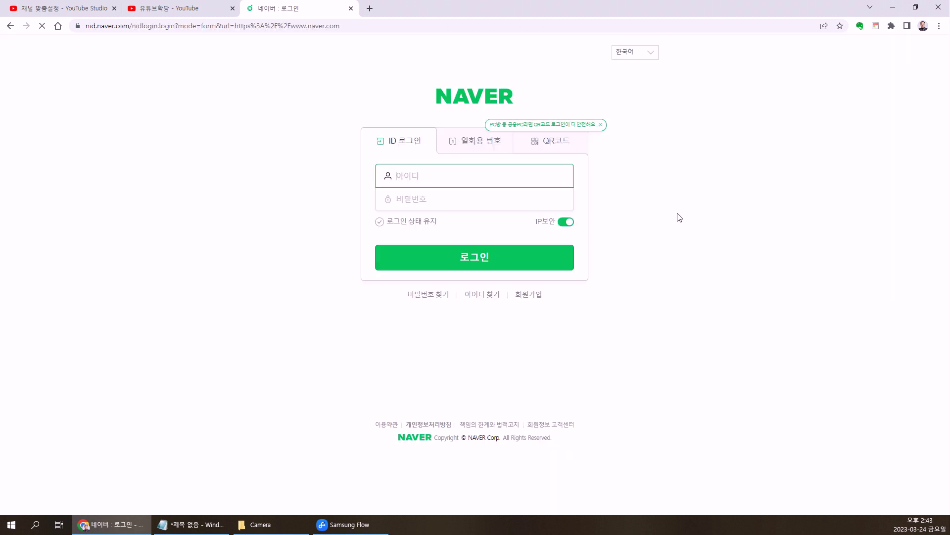
click(452, 182)
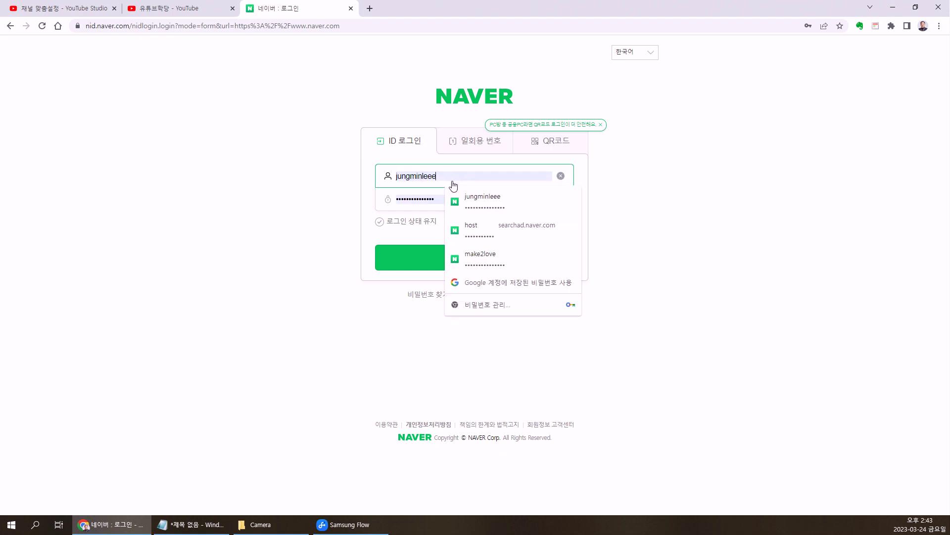
click(422, 255)
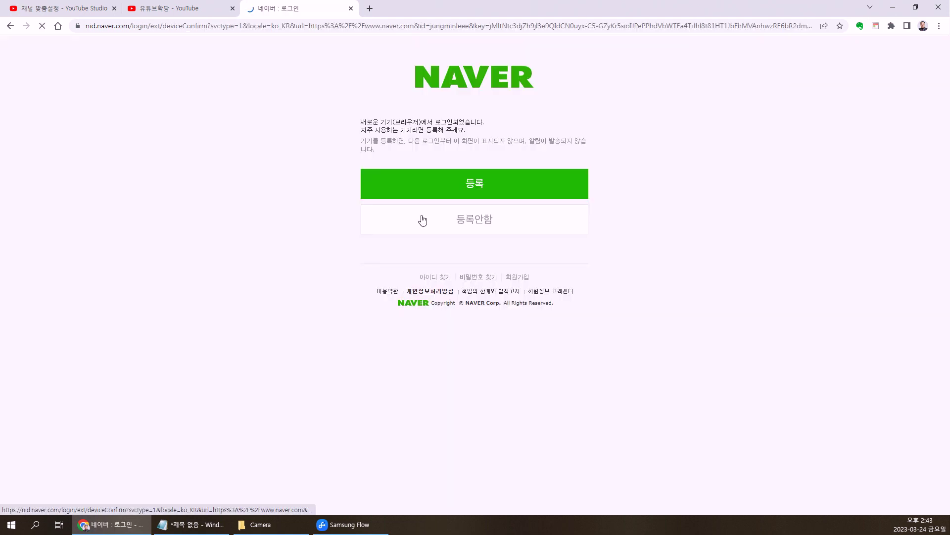
click(445, 188)
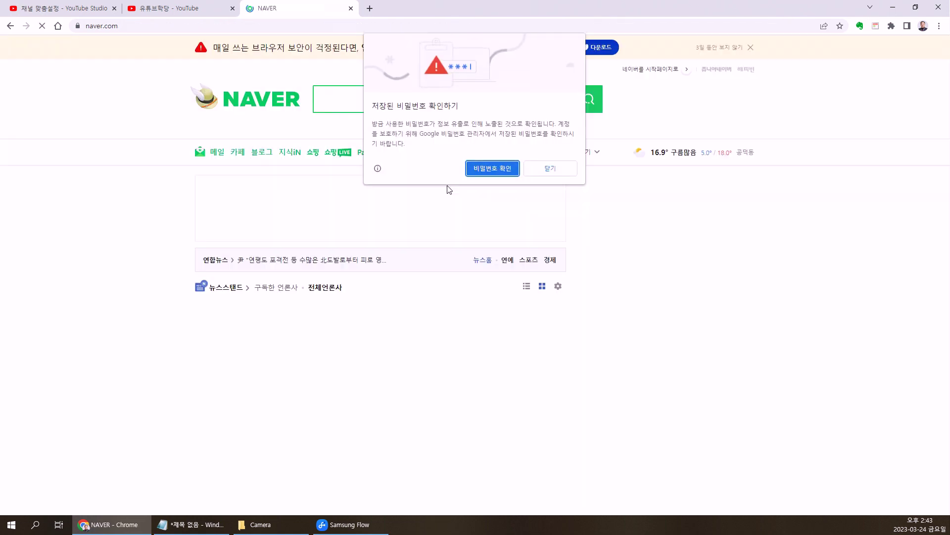
Dismiss the saved-password warning and open MYBOX from Naver's expanded service list
click(548, 166)
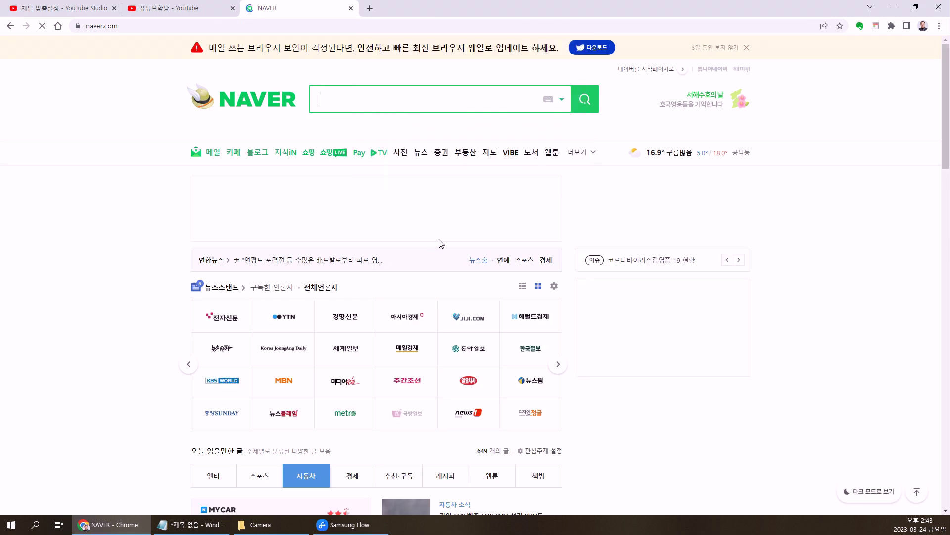
click(582, 157)
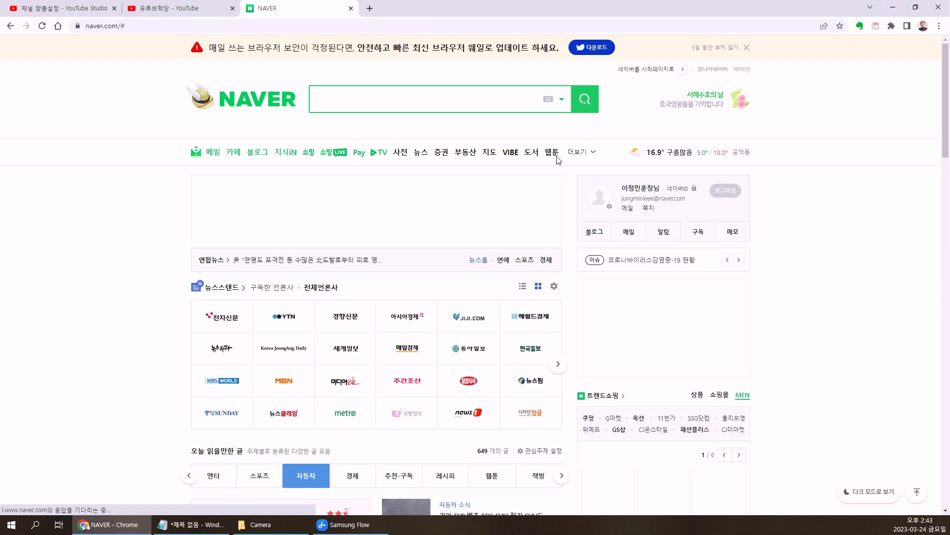
click(578, 153)
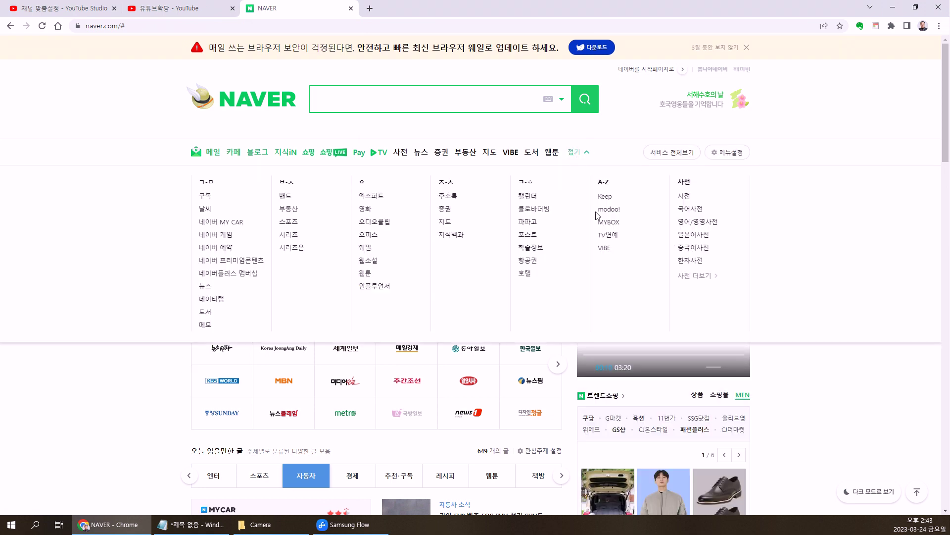
click(609, 223)
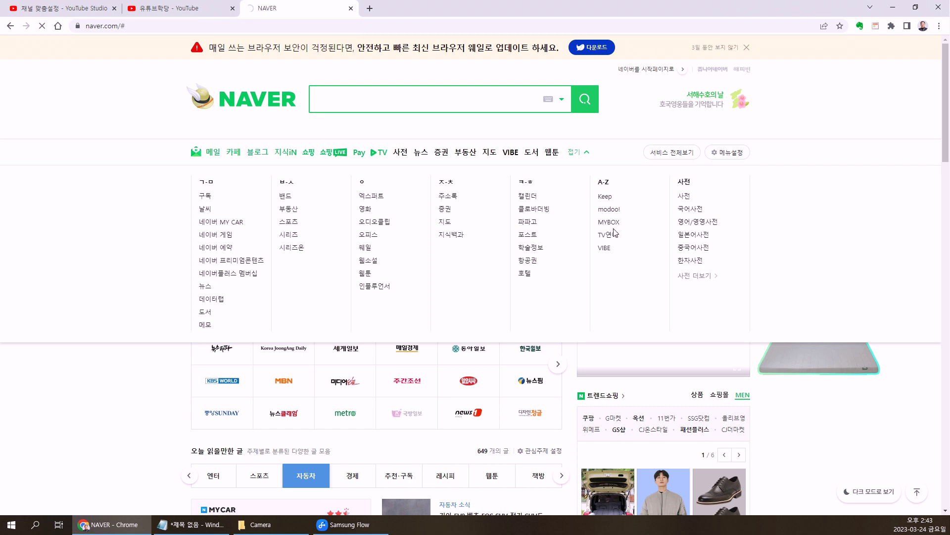
click(575, 153)
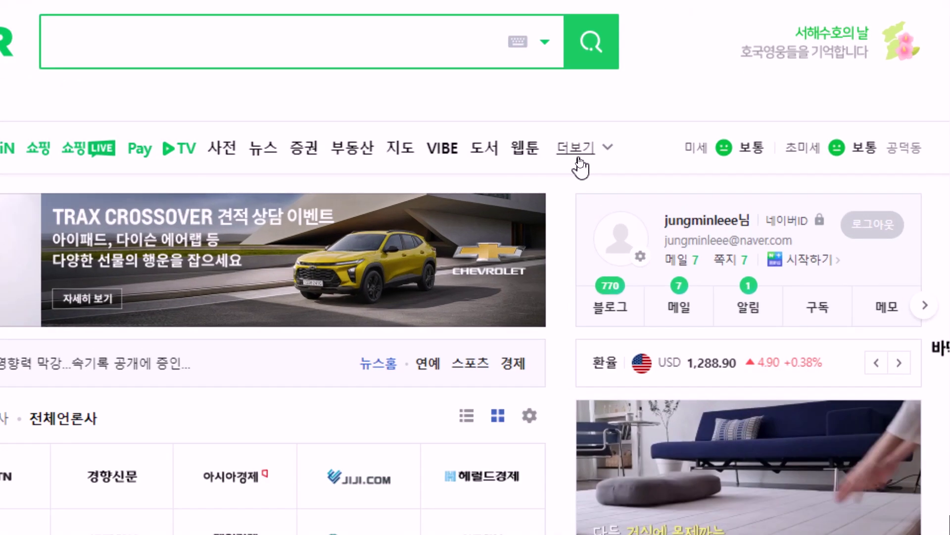
click(576, 157)
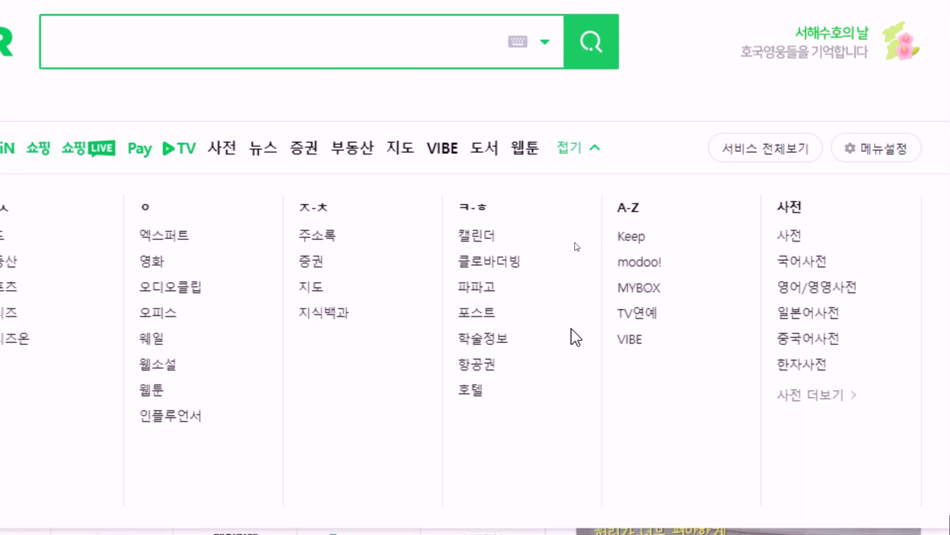
click(643, 294)
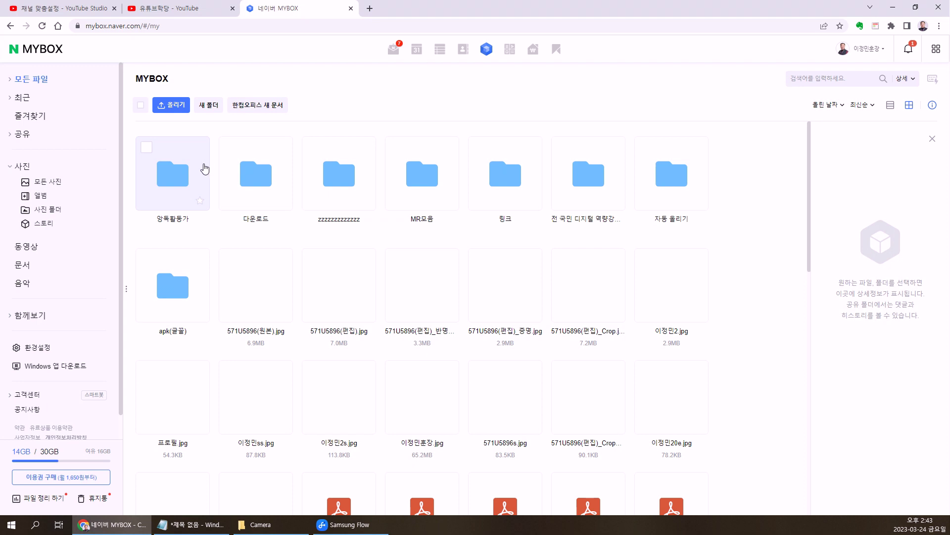
right_click(184, 202)
click(211, 372)
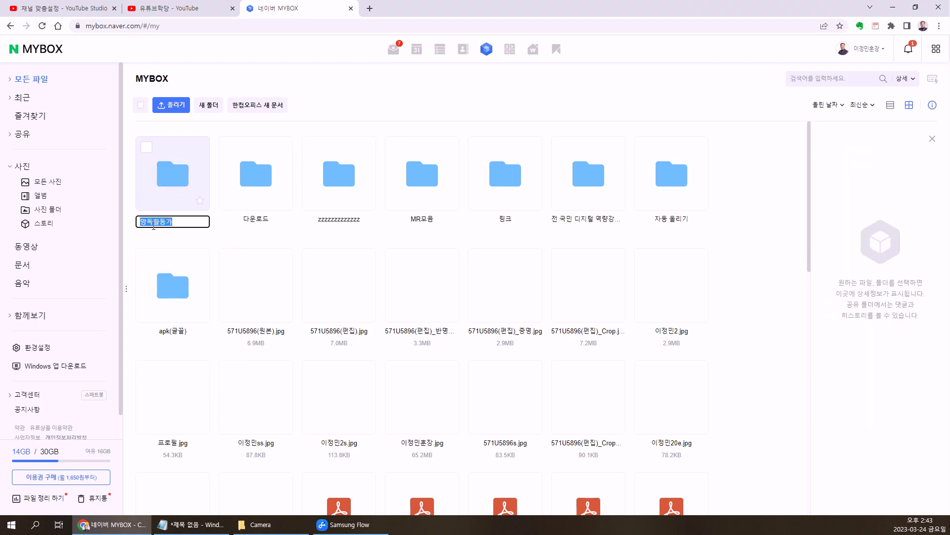
click(158, 229)
double_click(165, 221)
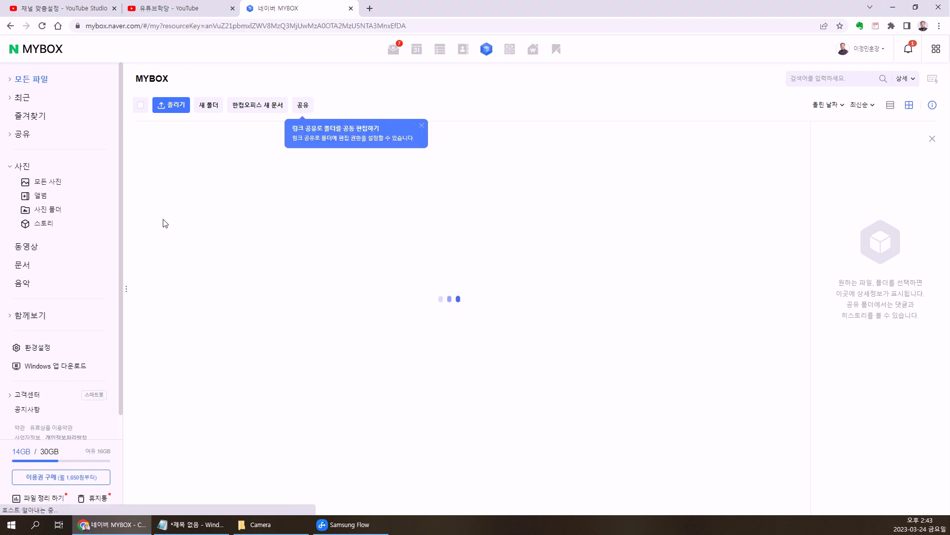
click(198, 211)
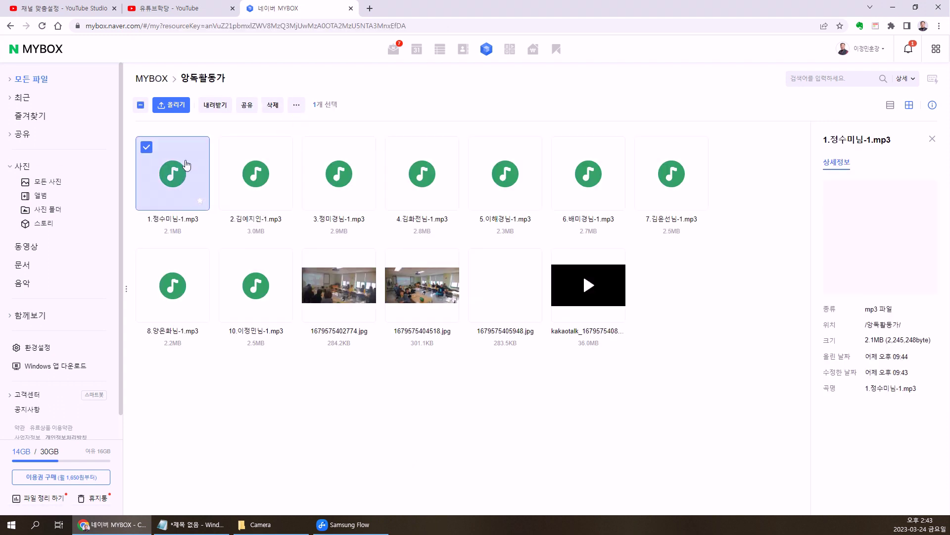
click(152, 79)
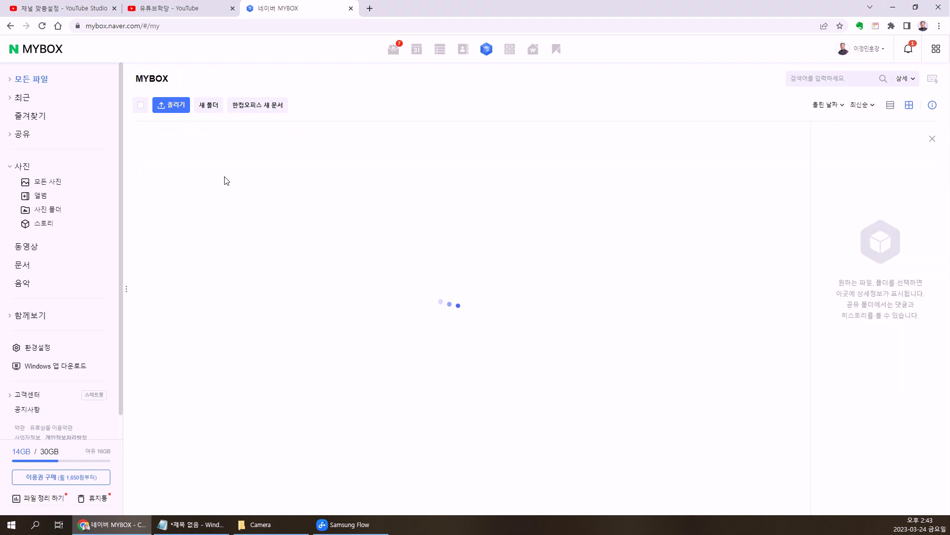
Rename the first MYBOX folder, 앙독활동가, as 낭독활동가
click(193, 203)
right_click(188, 198)
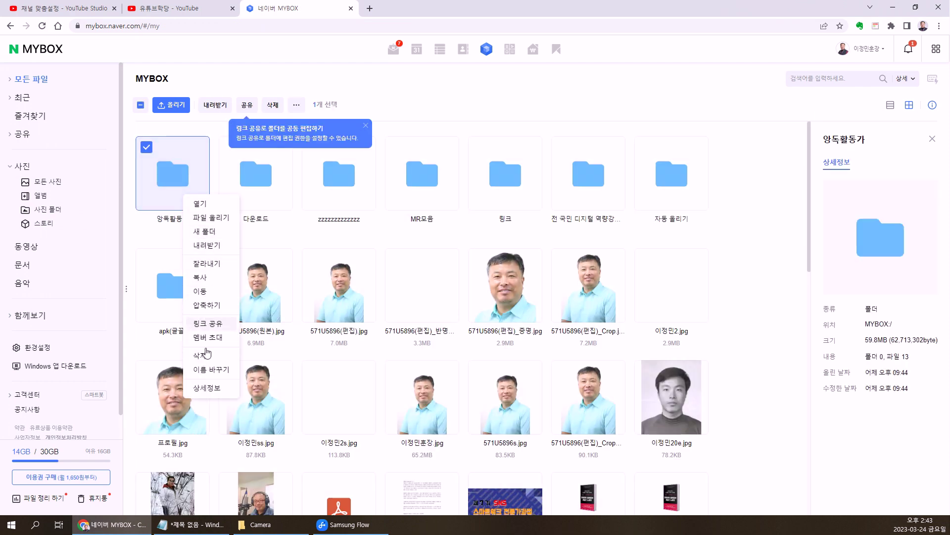
click(207, 370)
click(161, 223)
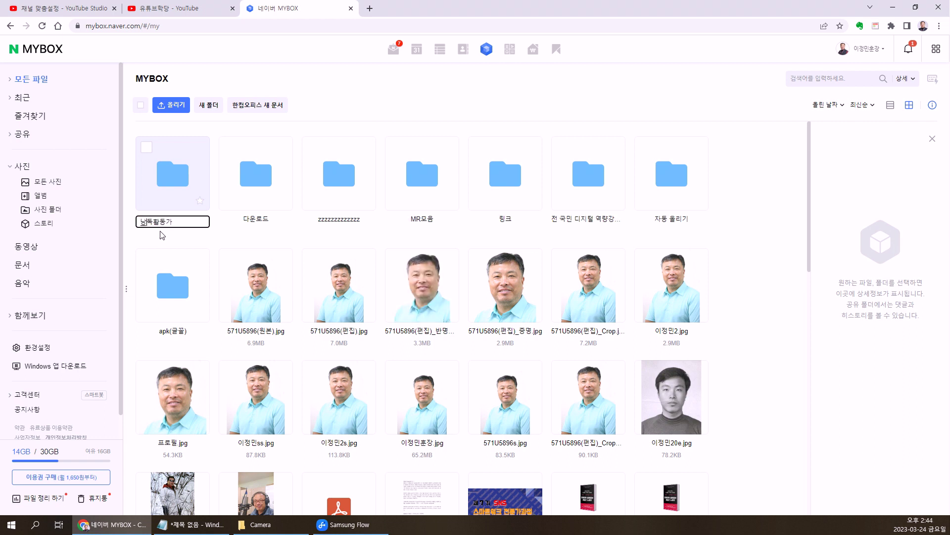
key(Return)
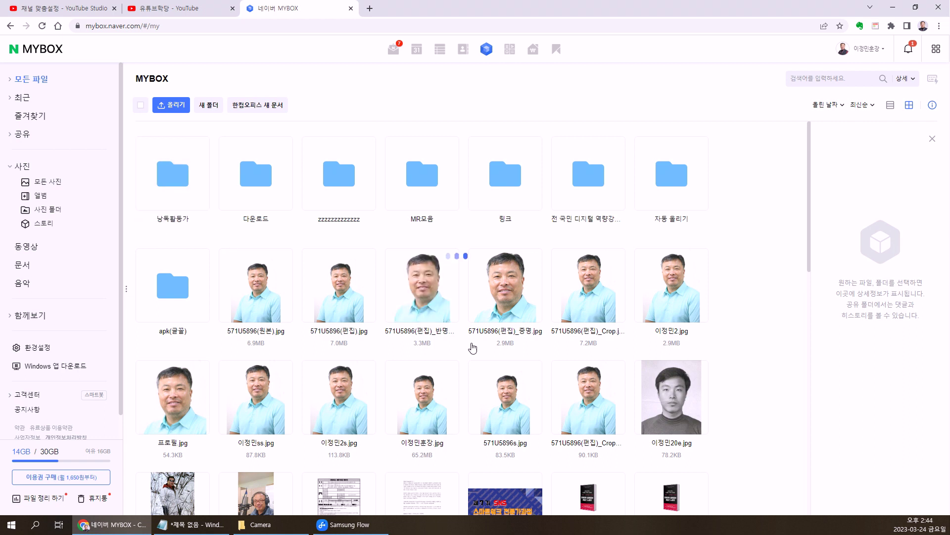
Look through all files stored in MYBOX to find the uploaded photos
scroll(401, 325, down, 2)
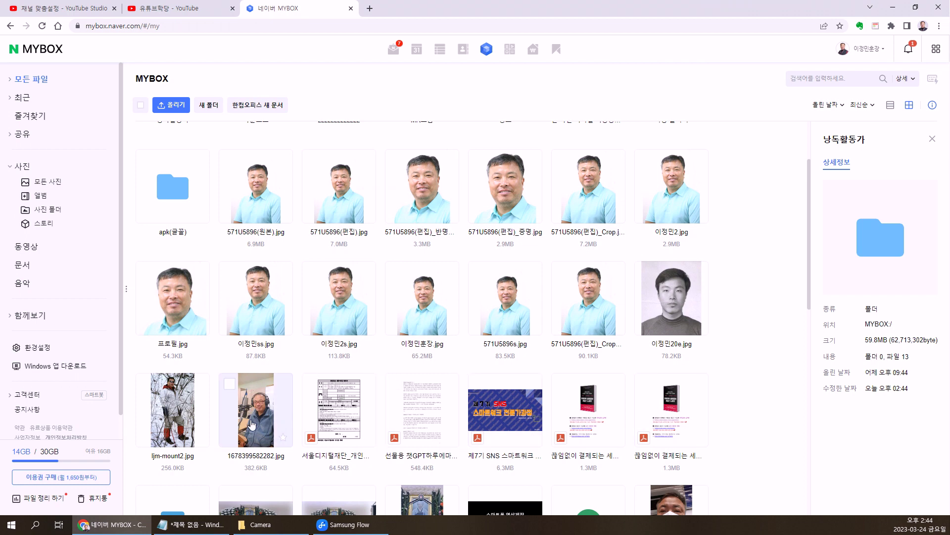
scroll(251, 410, down, 4)
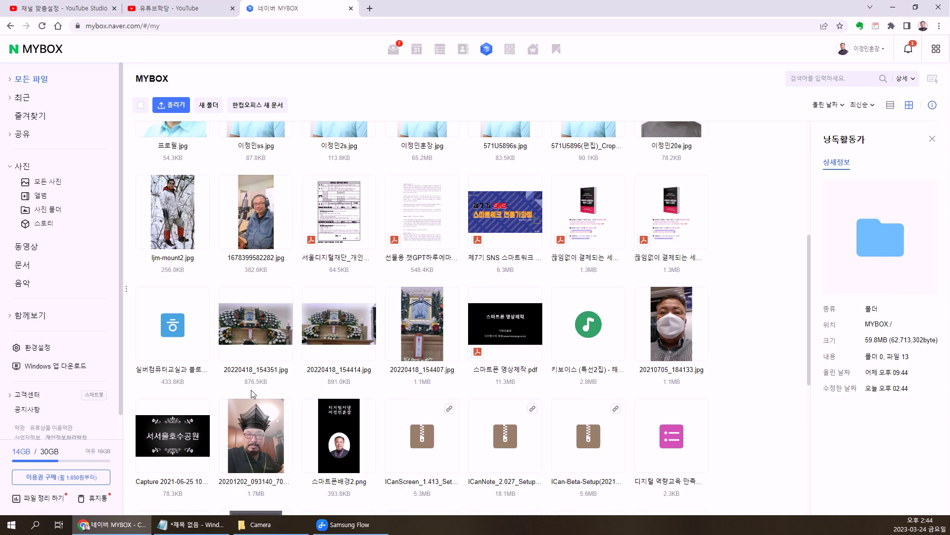
scroll(251, 394, down, 4)
scroll(564, 394, down, 4)
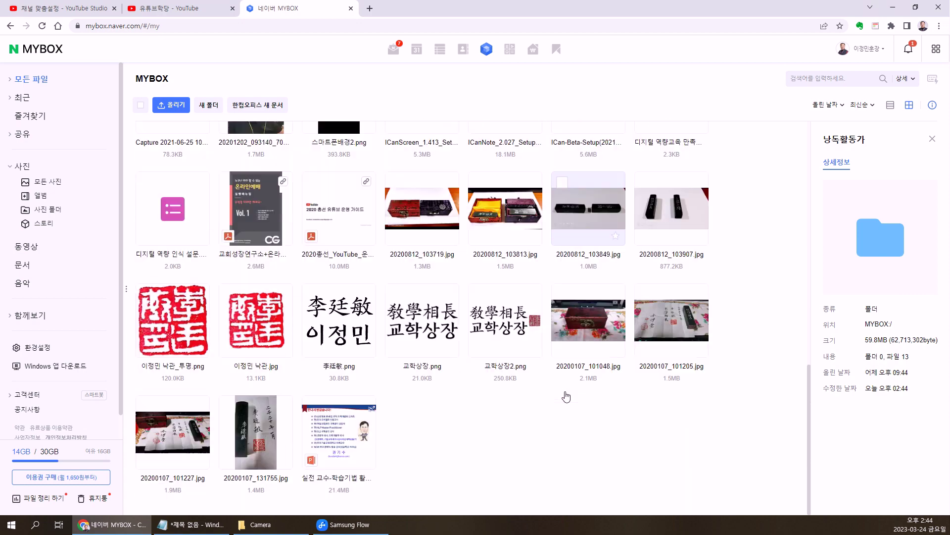
scroll(471, 386, up, 6)
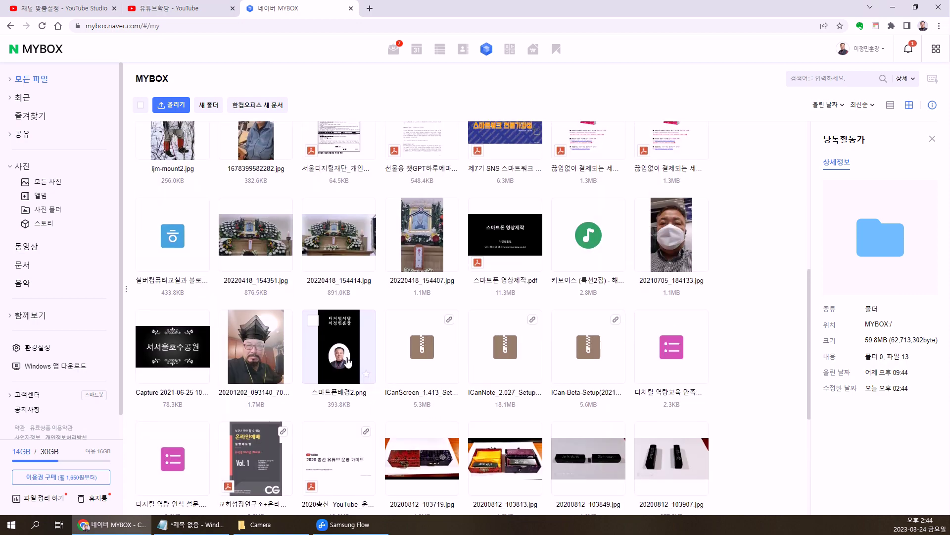
scroll(307, 312, up, 2)
scroll(307, 312, up, 3)
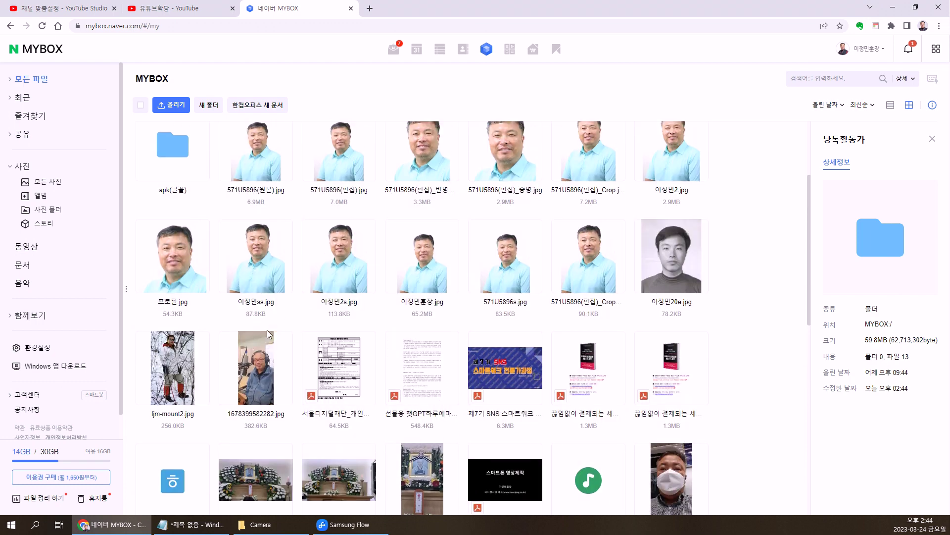
Try to select 1678399582282.jpg, ljm-mount2.jpg, the seven portraits in the row starting with 프로필.jpg, and 571U5896(편집)_Crop.jpg
click(231, 342)
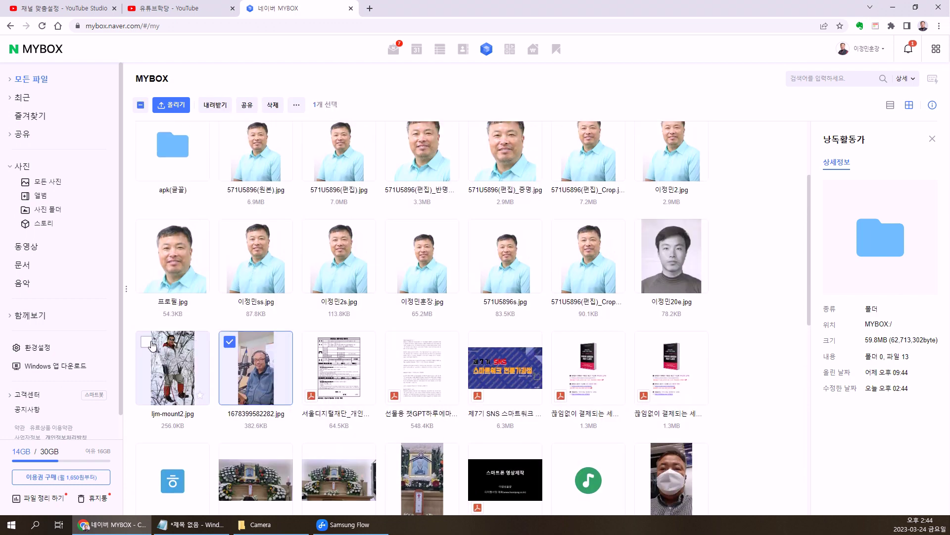
click(149, 343)
click(645, 230)
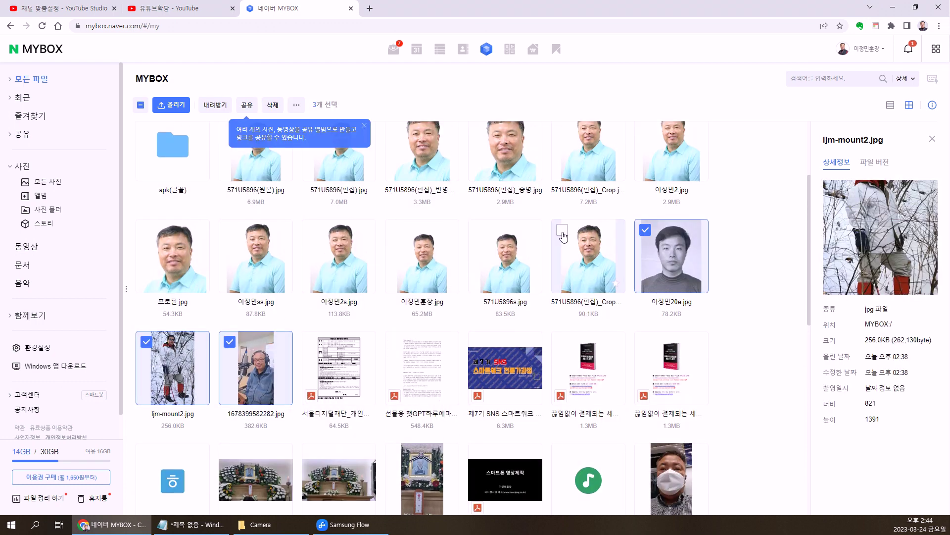
click(561, 230)
click(479, 231)
click(396, 230)
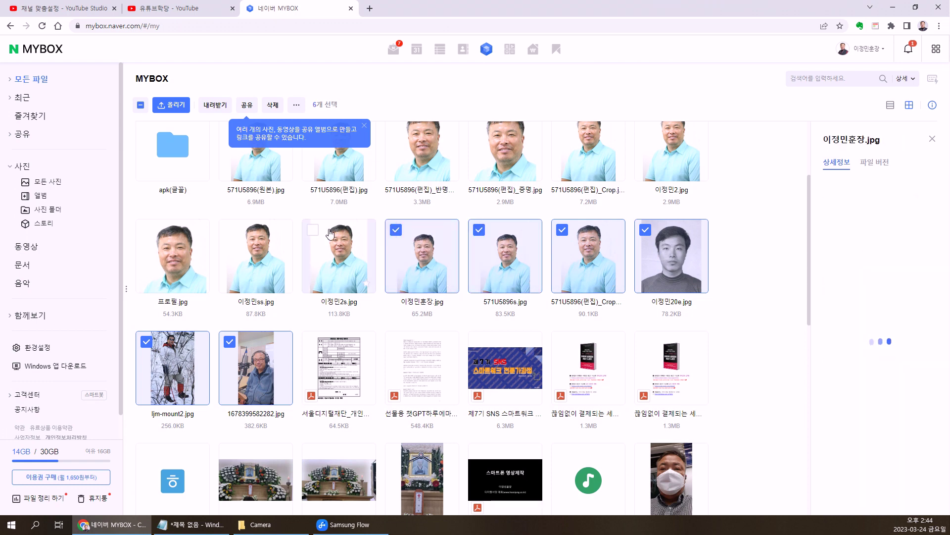
click(313, 229)
click(230, 230)
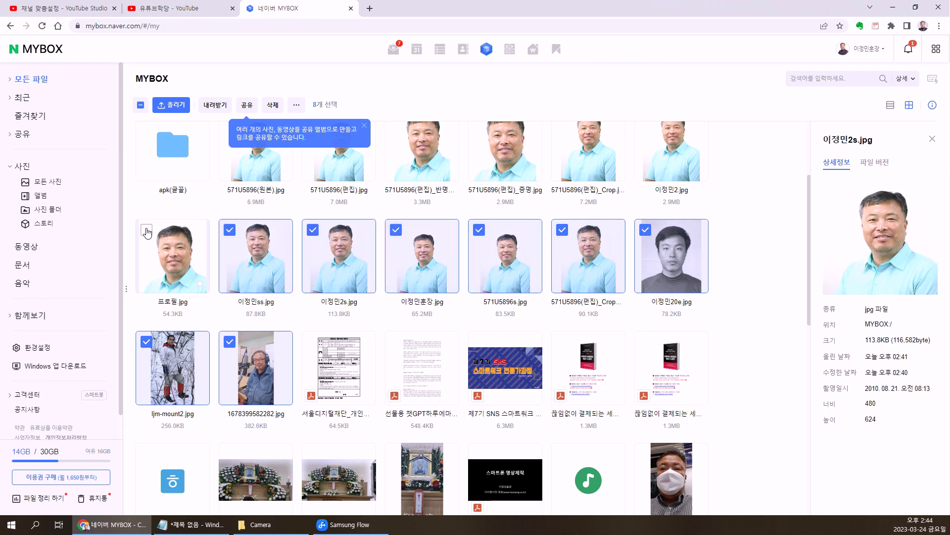
click(146, 230)
scroll(539, 188, up, 2)
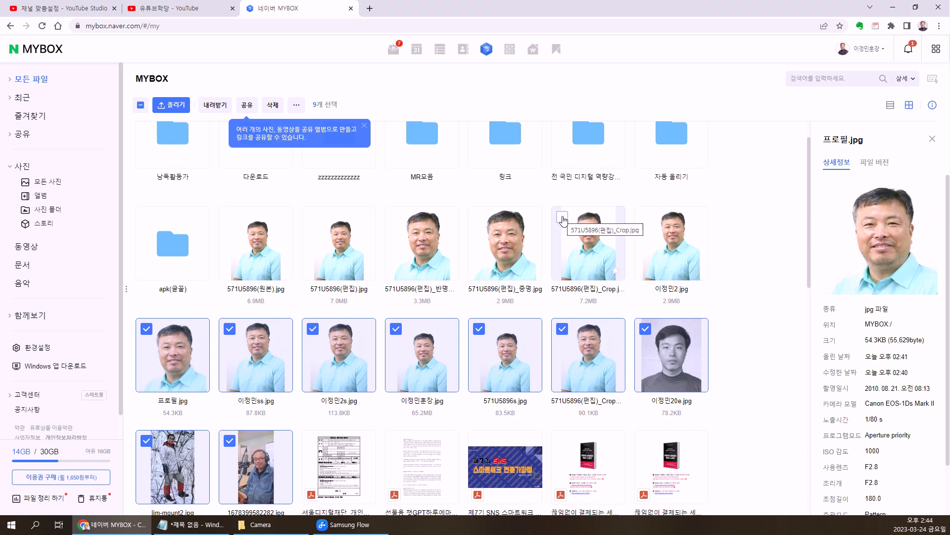
click(563, 218)
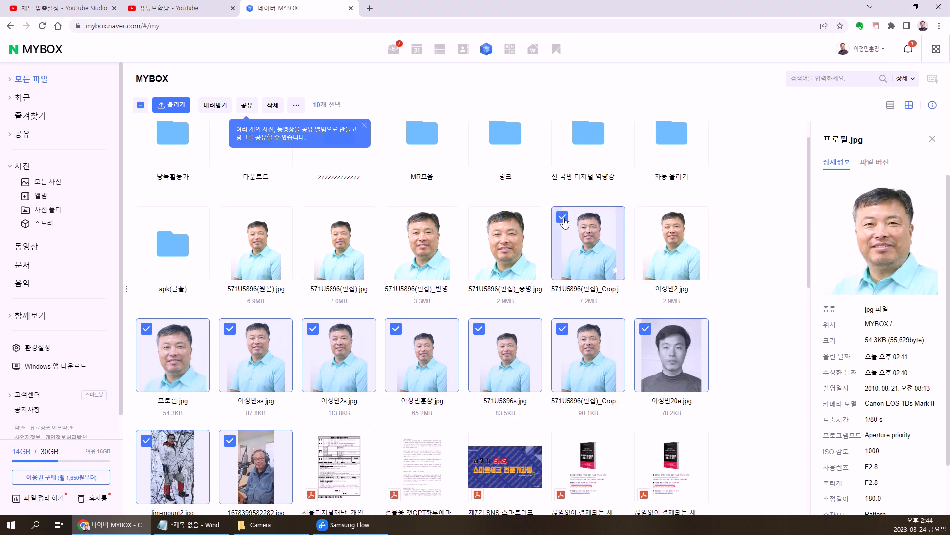
Deselect 571U5896(편집)_Crop.jpg, view the portrait right after it in the photo viewer and return to the file list
click(579, 273)
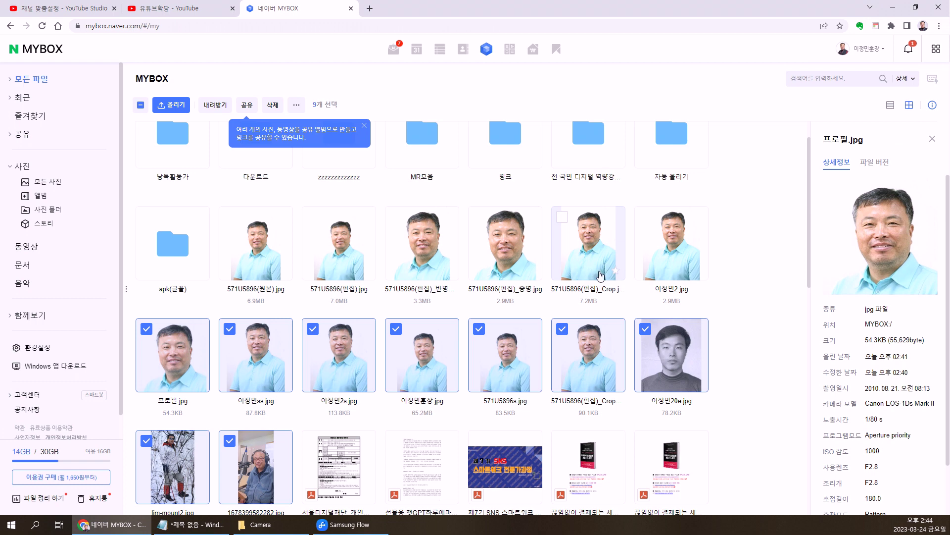
click(602, 276)
click(609, 242)
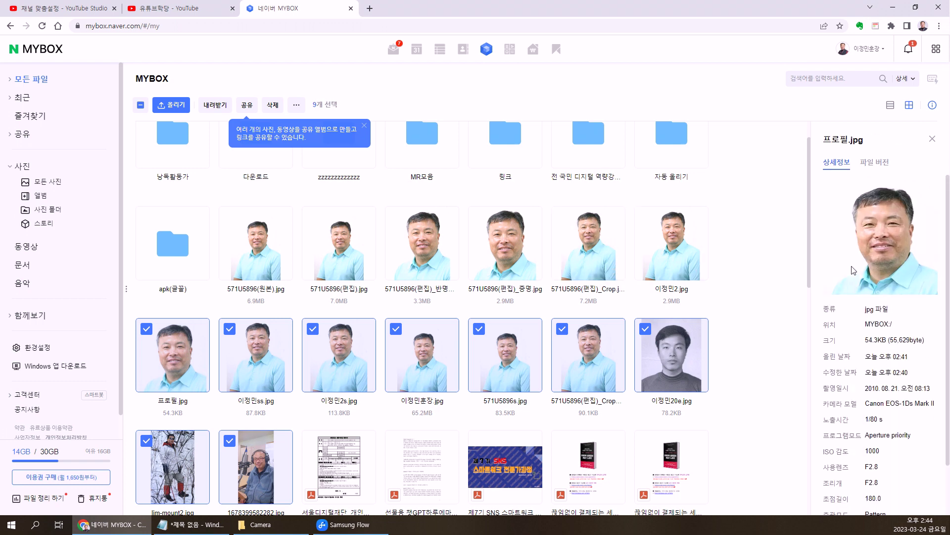
click(752, 270)
click(664, 274)
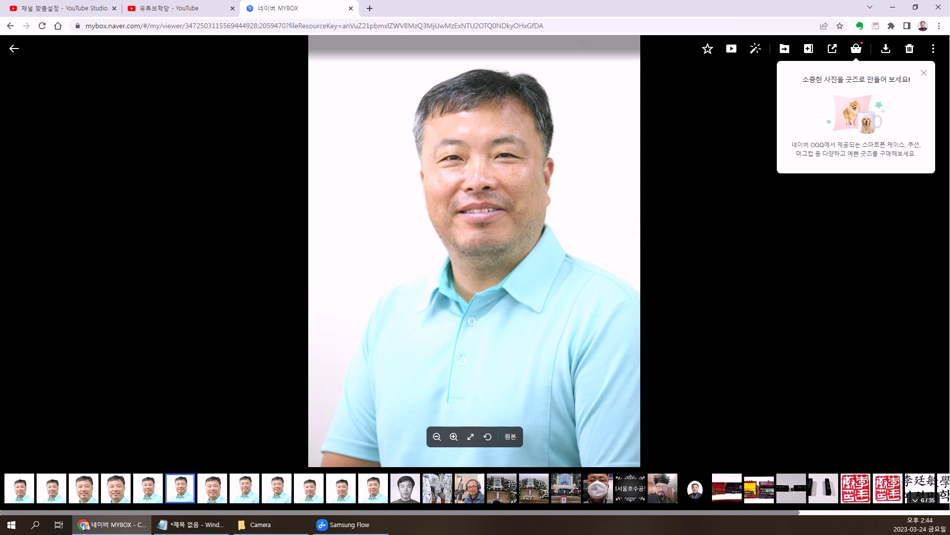
click(13, 49)
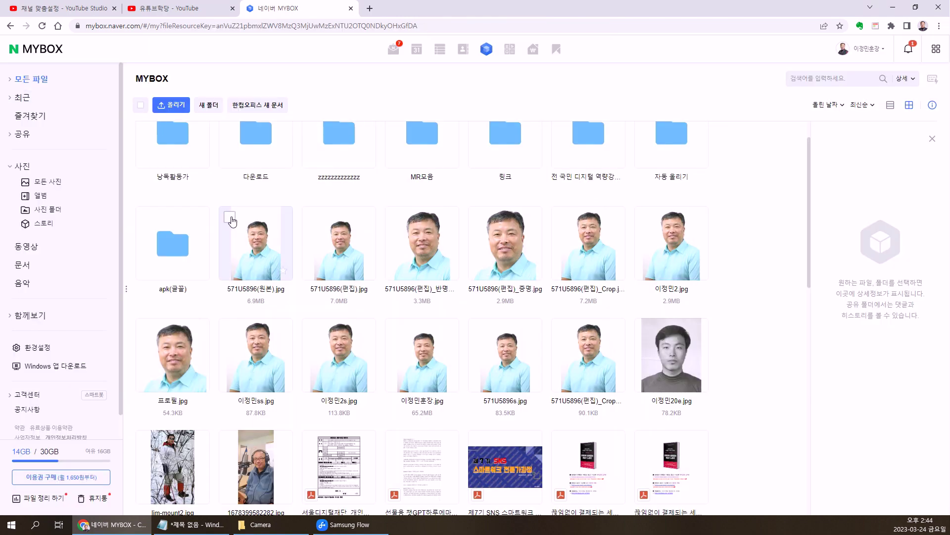
Select the 13 portraits in the two rows from 571U5896(원본).jpg onward, plus ljm-mount2.jpg and 1678399582282.jpg
click(230, 218)
click(312, 217)
click(396, 217)
click(479, 217)
click(562, 217)
click(645, 217)
click(645, 331)
click(562, 330)
click(479, 331)
click(396, 330)
click(313, 329)
click(230, 329)
click(147, 329)
scroll(148, 330, down, 3)
click(147, 293)
click(230, 293)
scroll(633, 391, down, 1)
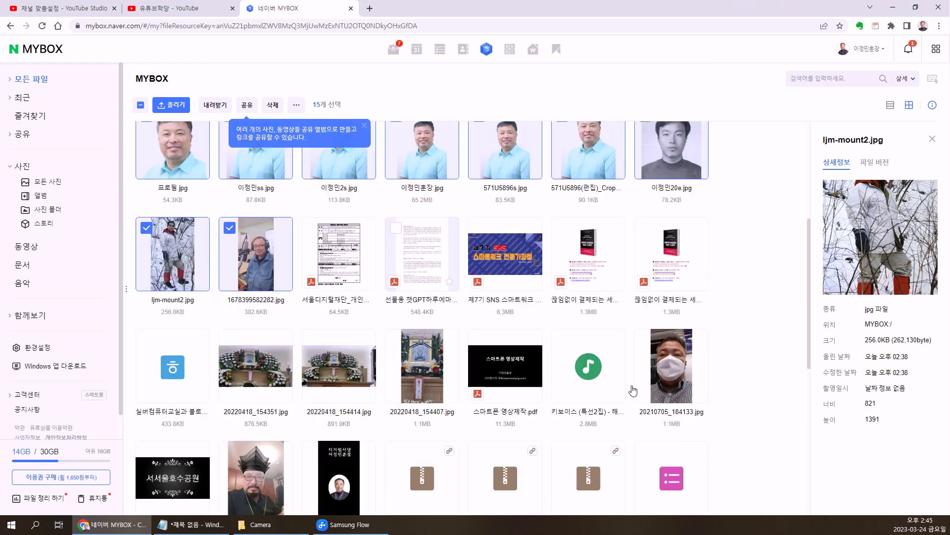
Add 20210705_184133.jpg, the 20201202_093140 photo and 스마트폰배경2.png to the selection
scroll(634, 391, down, 1)
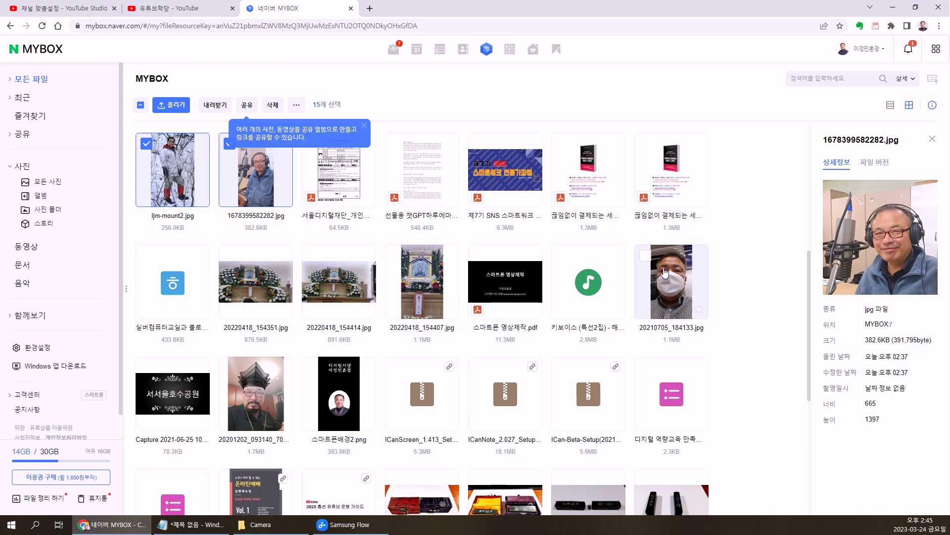
click(642, 255)
click(254, 386)
click(314, 369)
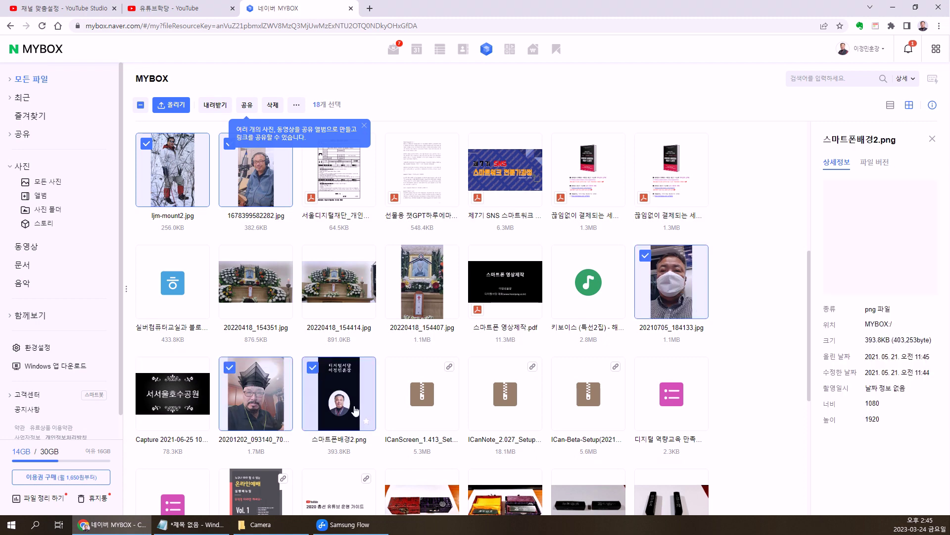
Download the selected MYBOX photos to the PC and switch back to the Notepad notes
scroll(361, 417, down, 3)
scroll(364, 417, up, 5)
scroll(363, 417, up, 5)
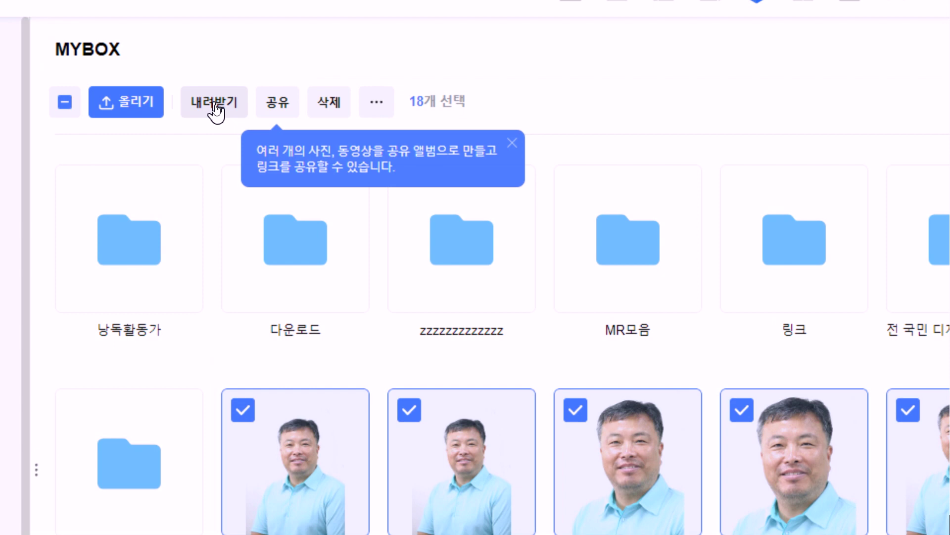
click(217, 106)
scroll(539, 475, down, 4)
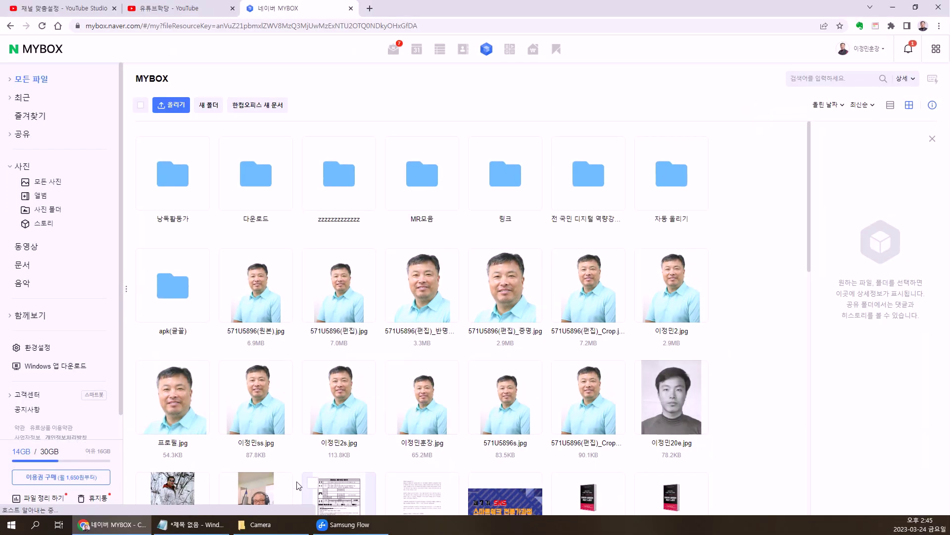
click(191, 528)
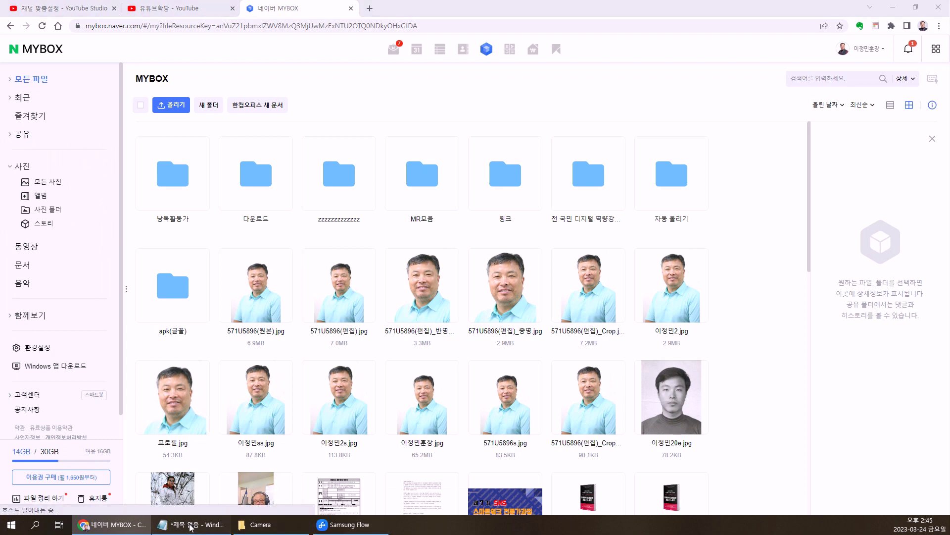
Add a line reading "다룬로드하고자하는 파일들은 선택" below "PC에서 네이버로 접속한다." in the notes
scroll(205, 299, down, 4)
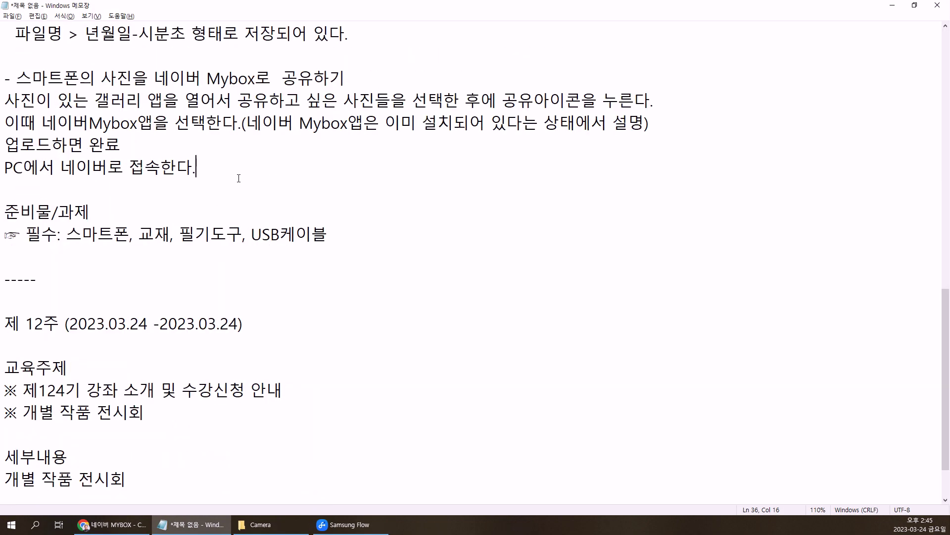
key(Return)
text(>)
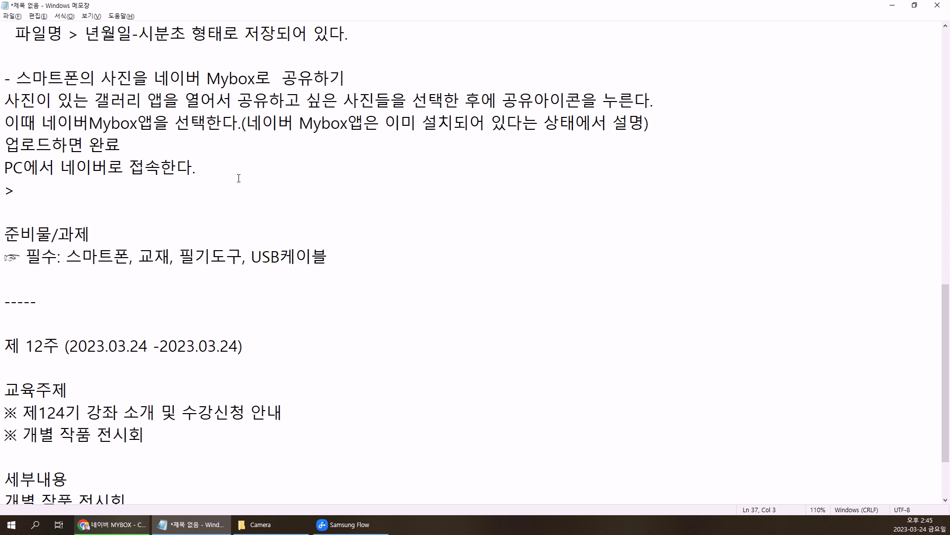
key(BackSpace)
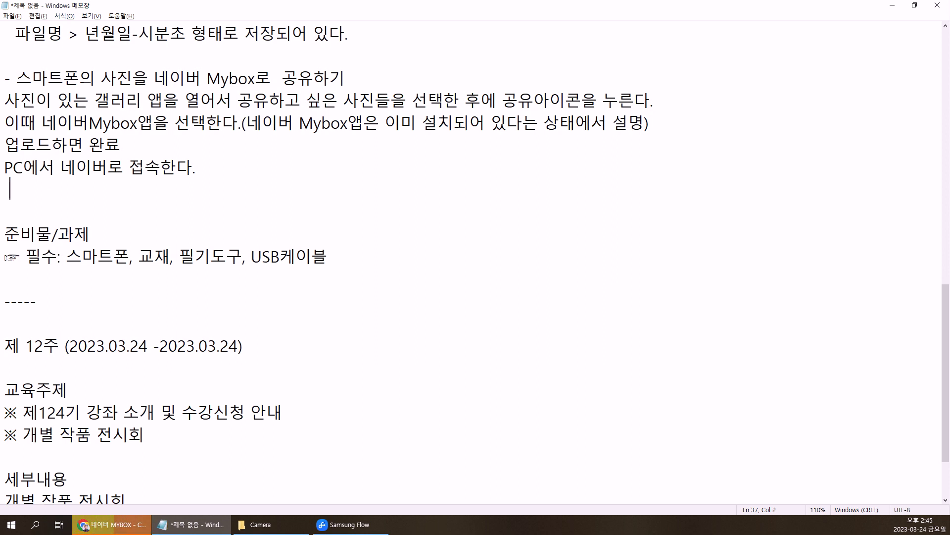
text(e,k)
key(BackSpace)
key(BackSpace)
key(BackSpace)
key(Hangul)
text(다룬도그)
key(BackSpace)
text(로드하고자)
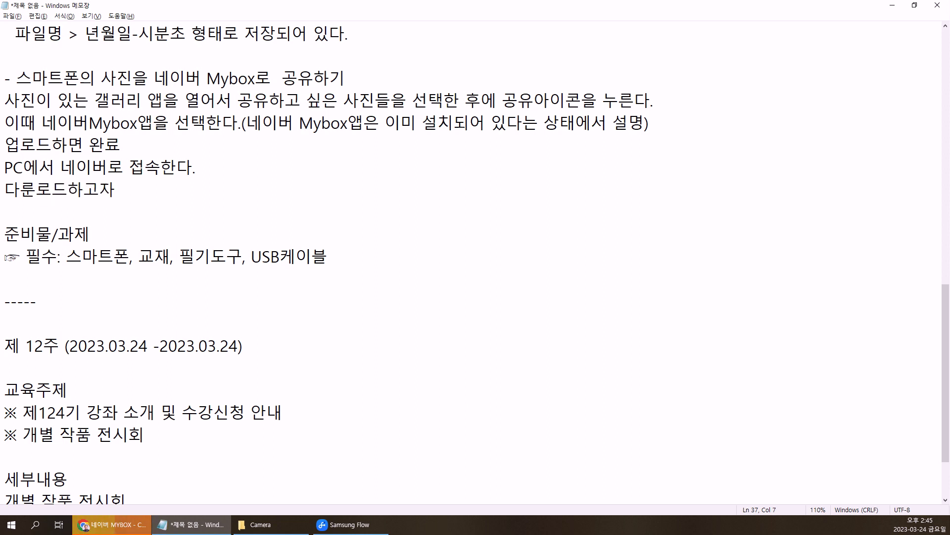
text(하는 )
text(파일들은 선택)
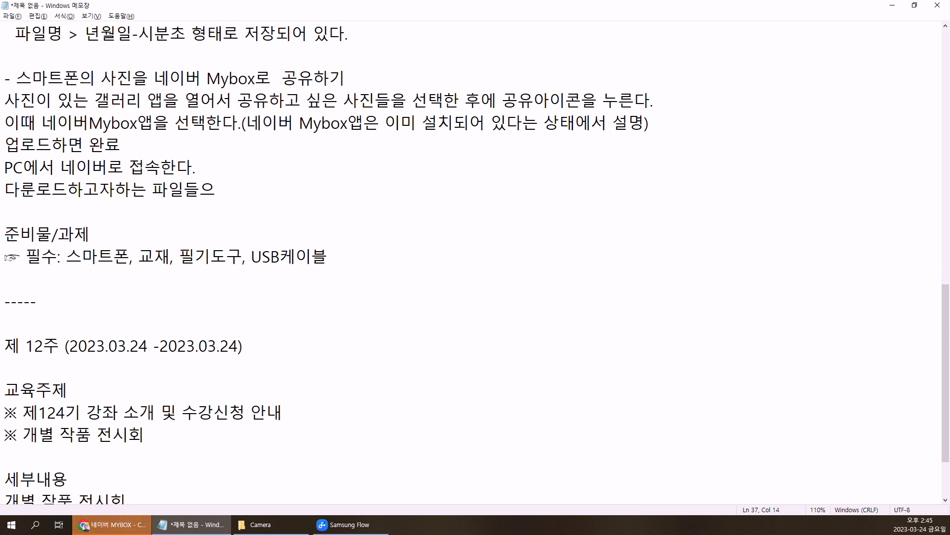
Extend that line with "> 내려받기를 클릭" and correct its first word to "다운로드"
key(Return)
text(>)
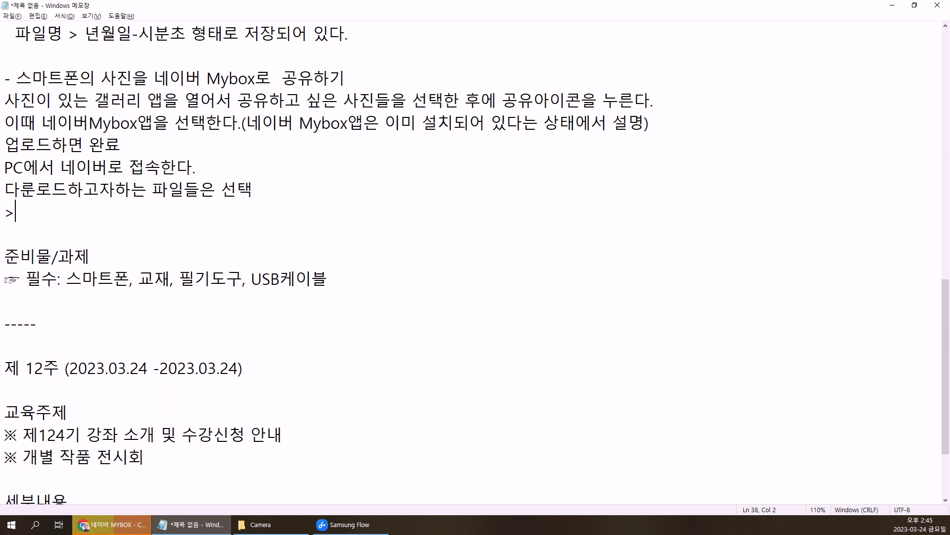
key(BackSpace)
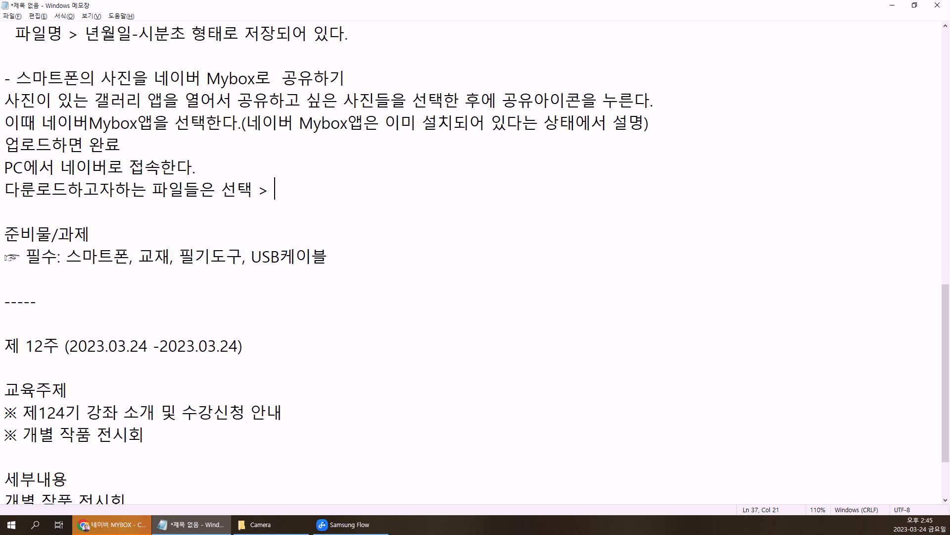
text(> 내려받기)
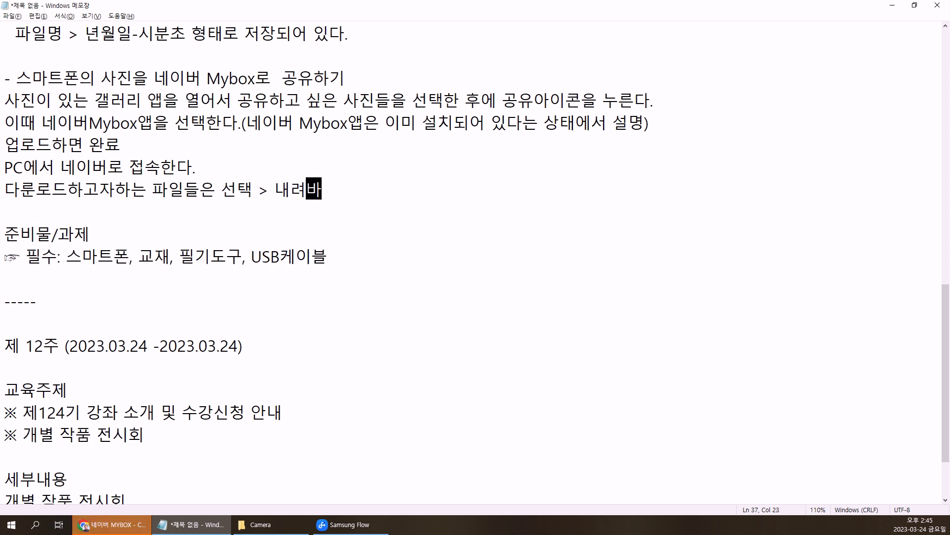
text(를 클ㄹ)
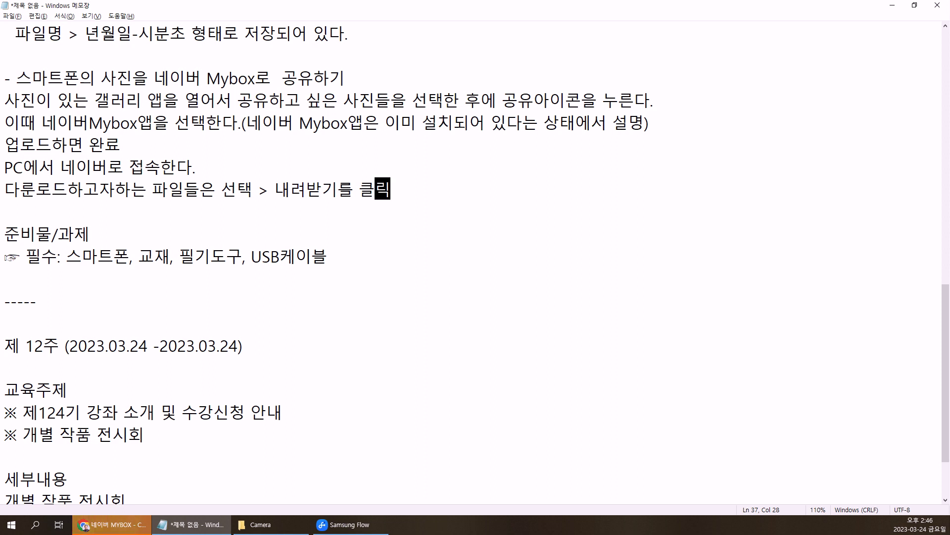
key(Return)
key(Up)
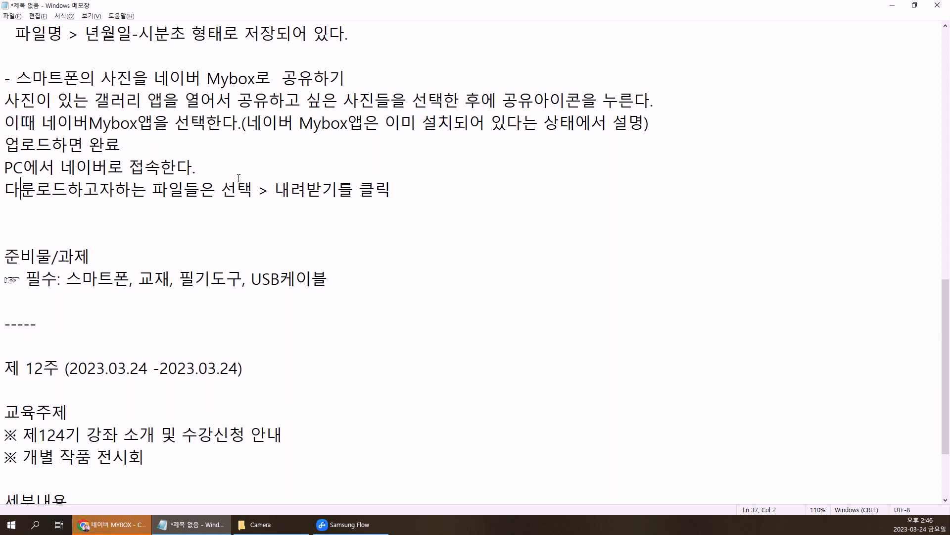
key(Delete)
text(운)
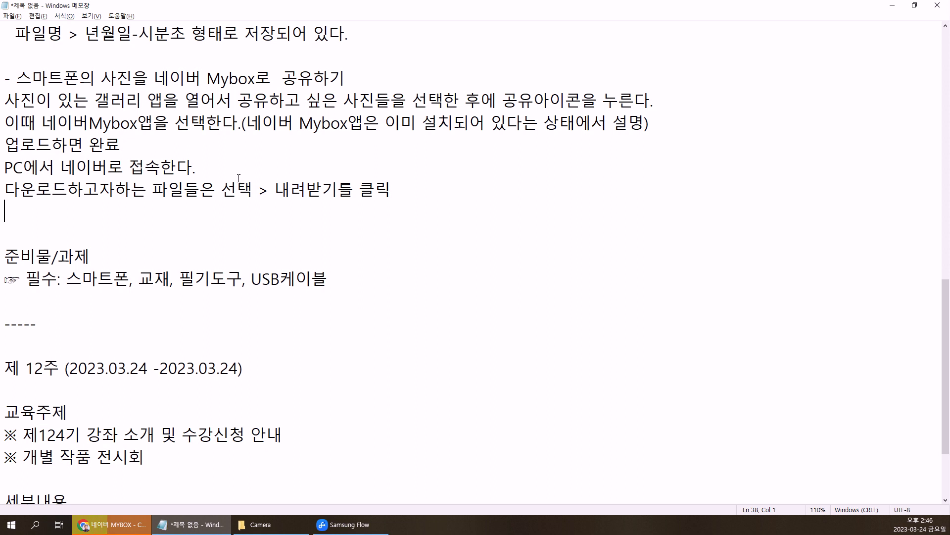
Write "1장의 사진이 아닌 여러장의 사진일 경우에는 자체적으로" on the line below the download instruction
text(1장ㅇ)
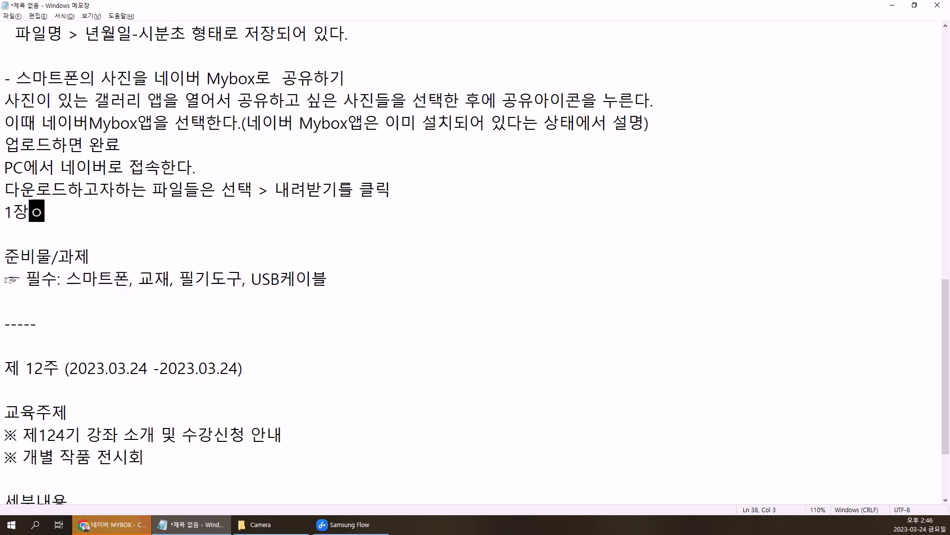
text( 사진이 )
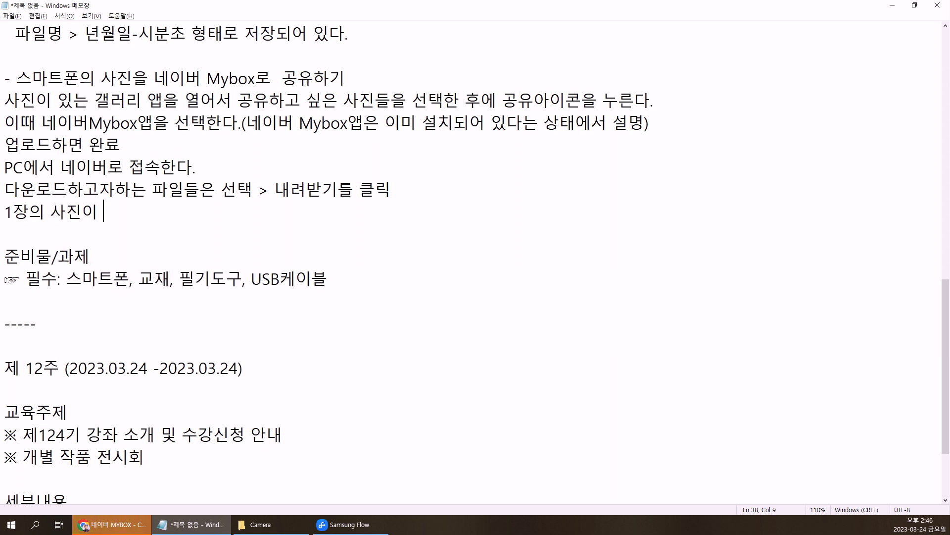
text(아닌 ㅇㅇ)
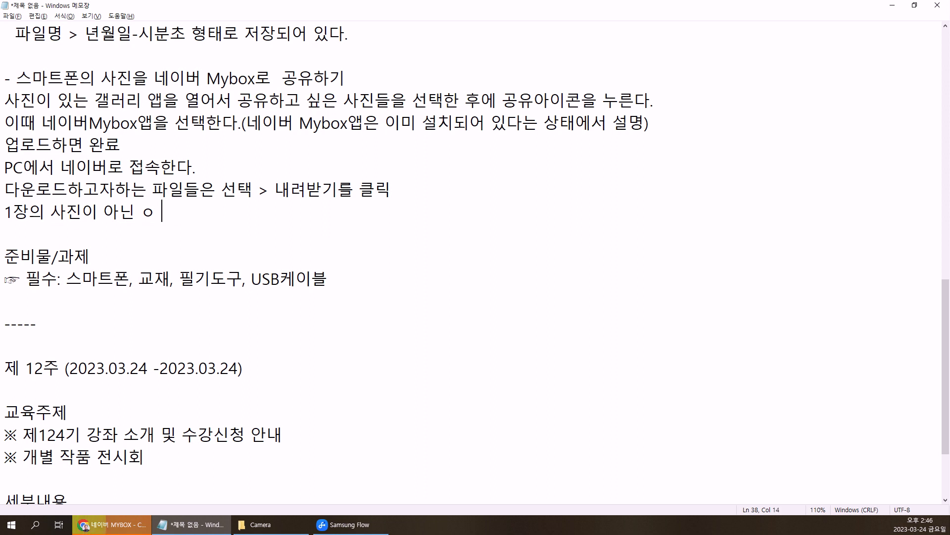
key(BackSpace)
key(BackSpace)
text(여러장)
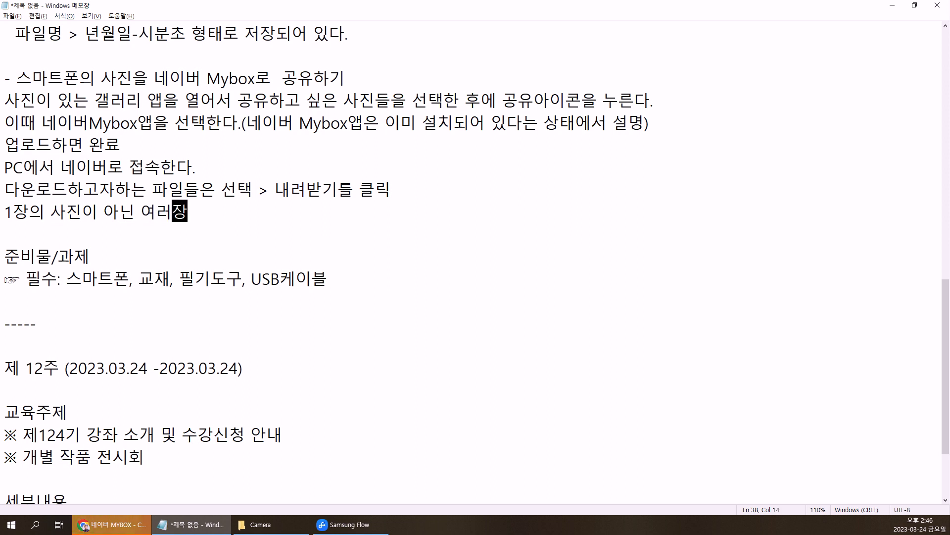
text(의 사진일 경우에는 자ㅏ체)
key(BackSpace)
key(BackSpace)
key(BackSpace)
text(적으로)
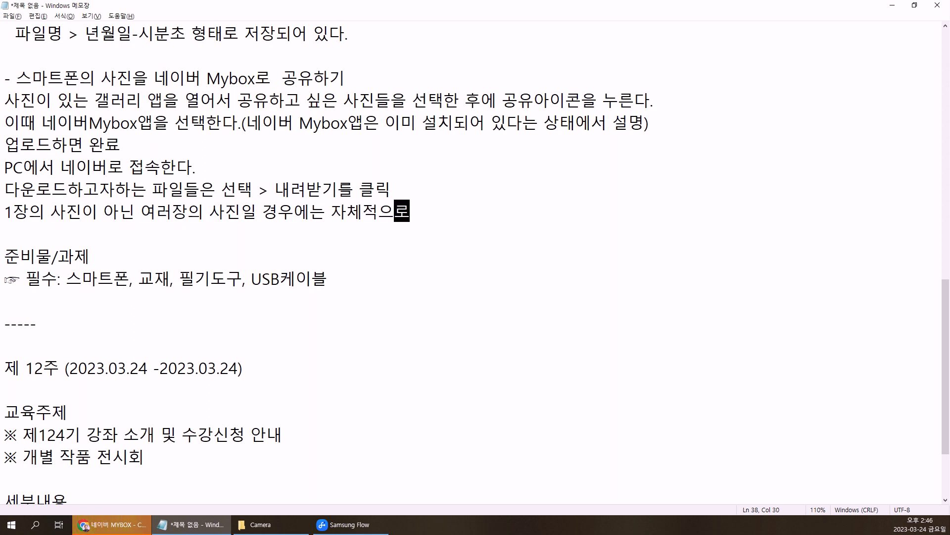
Finish the multi-photo note with "압축을 해서 1개의 파일로 처리"
text( 압축)
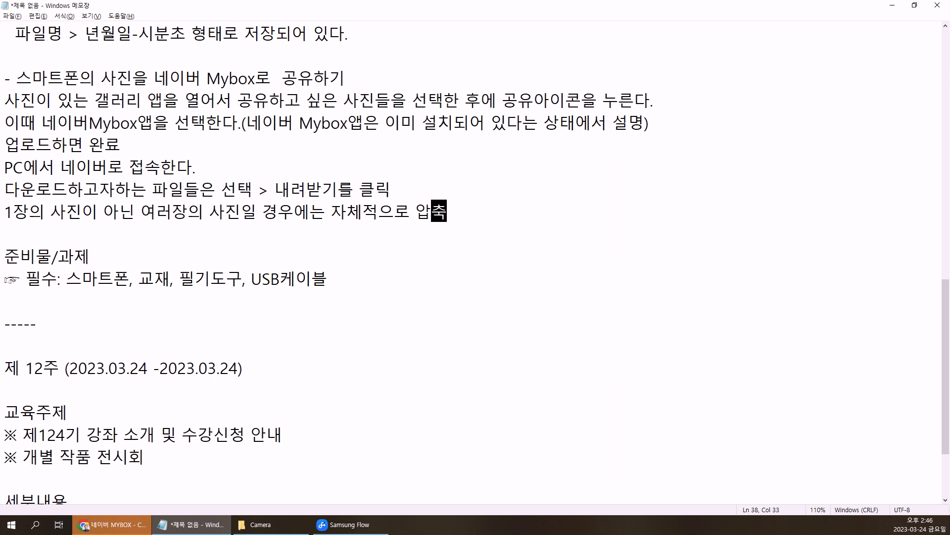
key(Hangul)
text(을)
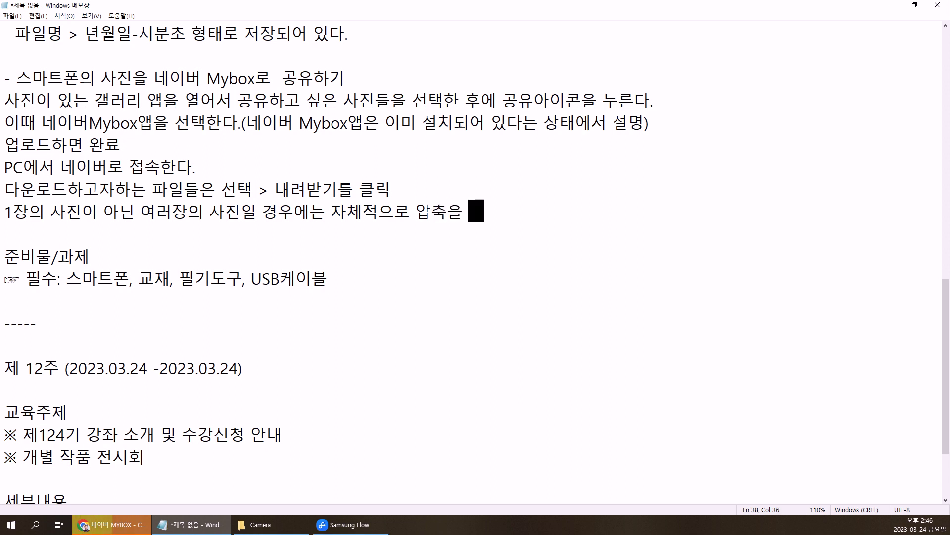
text( 해서 1개으 ㅣ파)
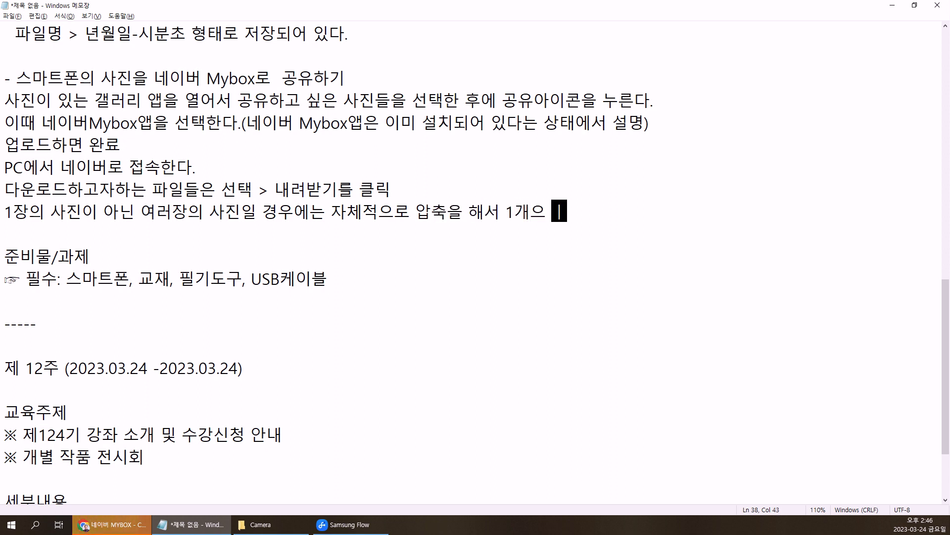
key(BackSpace)
key(BackSpace)
text(ㅏ일로 처리)
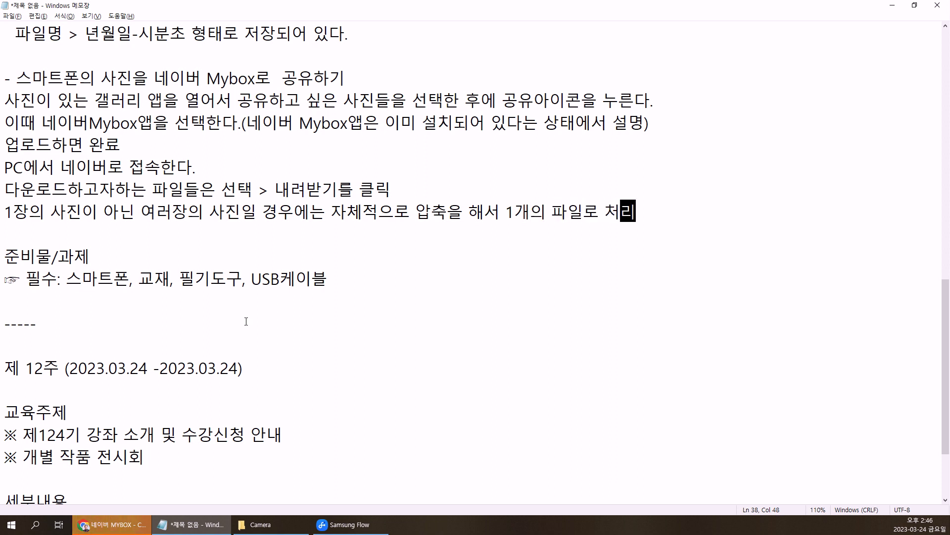
Switch to the MYBOX save dialog and save MYBOX.zip in the 사진 folder
click(106, 522)
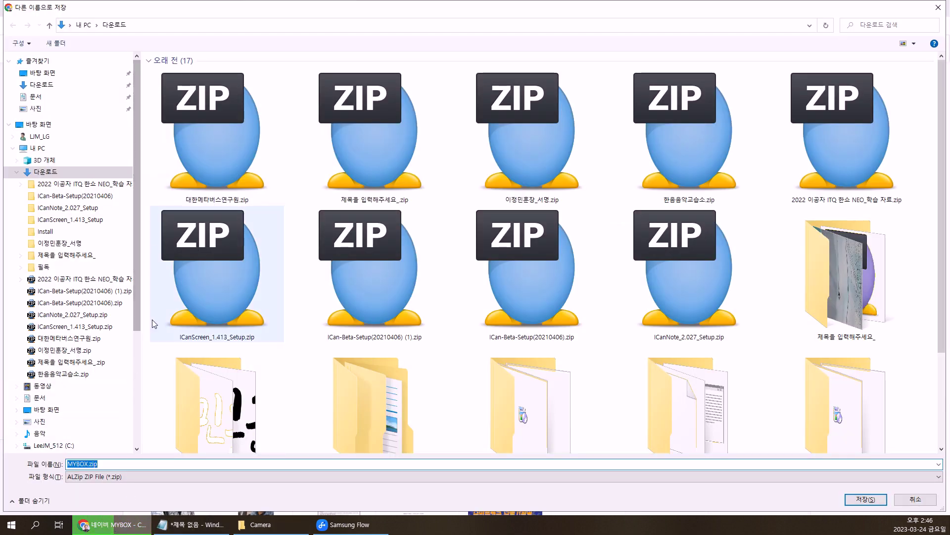
scroll(137, 396, down, 1)
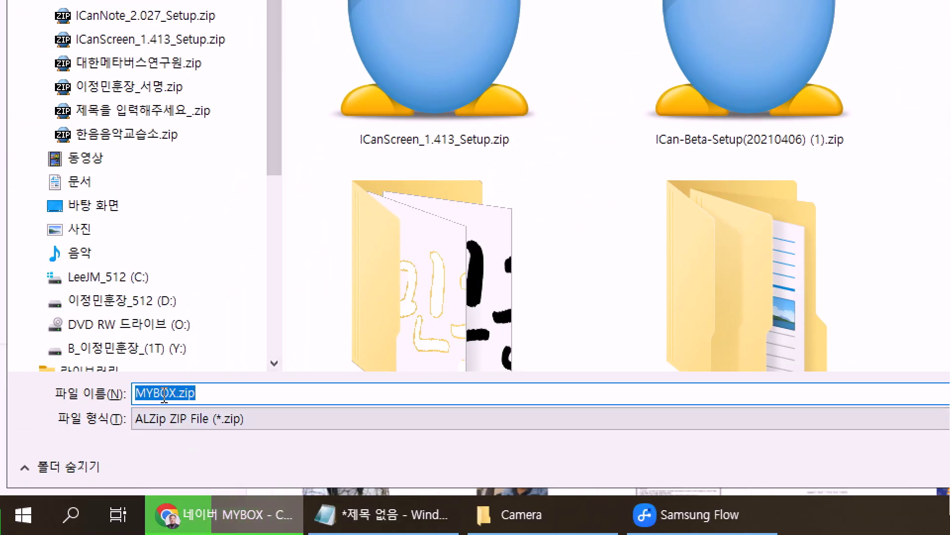
scroll(201, 262, up, 1)
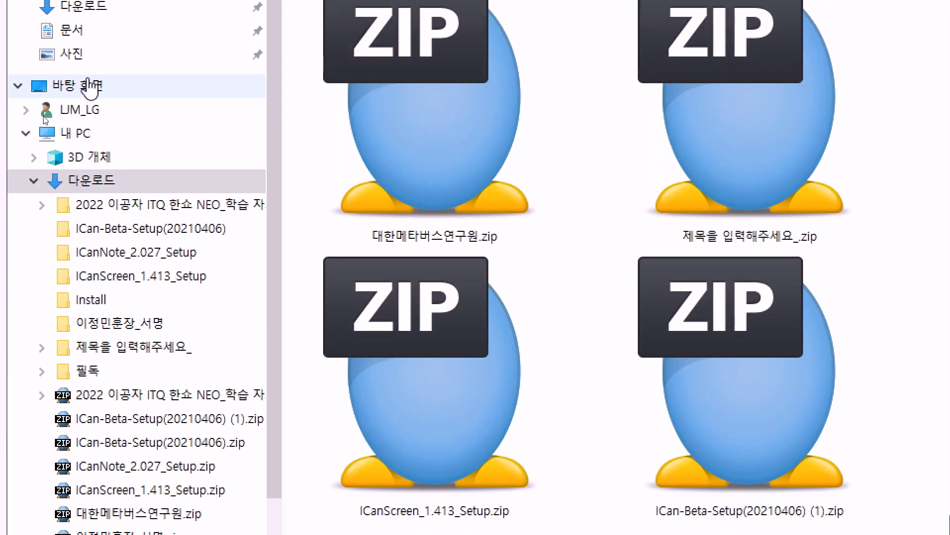
click(90, 70)
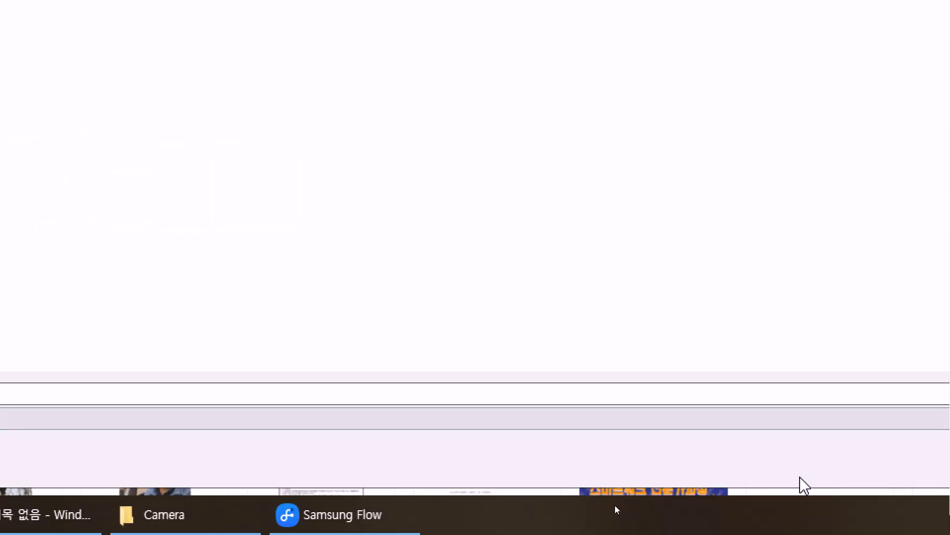
click(914, 468)
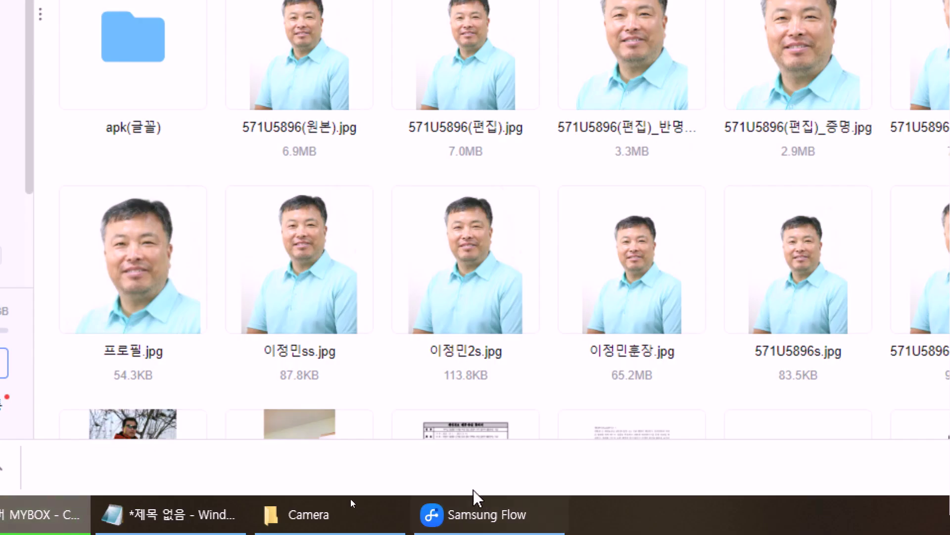
Select the PDF whose name starts with "선물용 챗GPT하루에마" in MYBOX and download it to the 문서 folder
scroll(481, 392, down, 5)
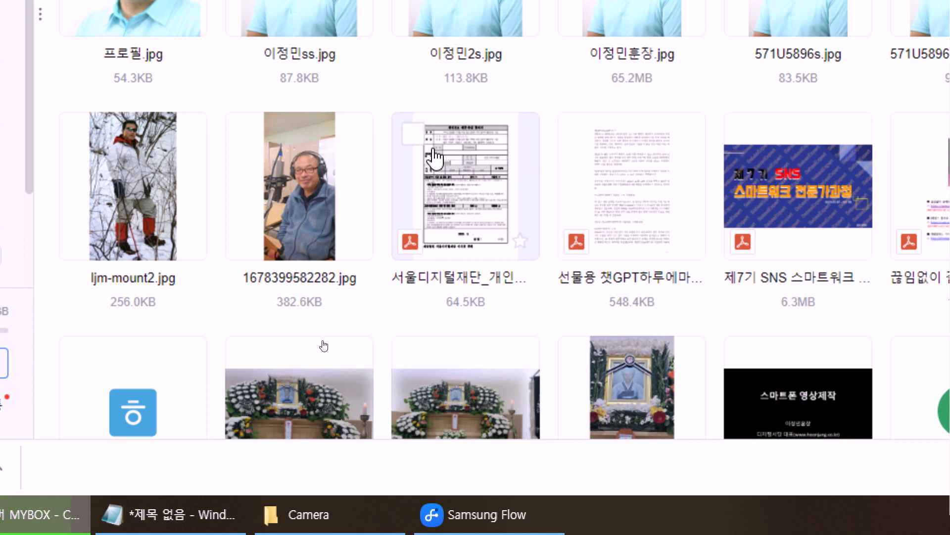
click(579, 141)
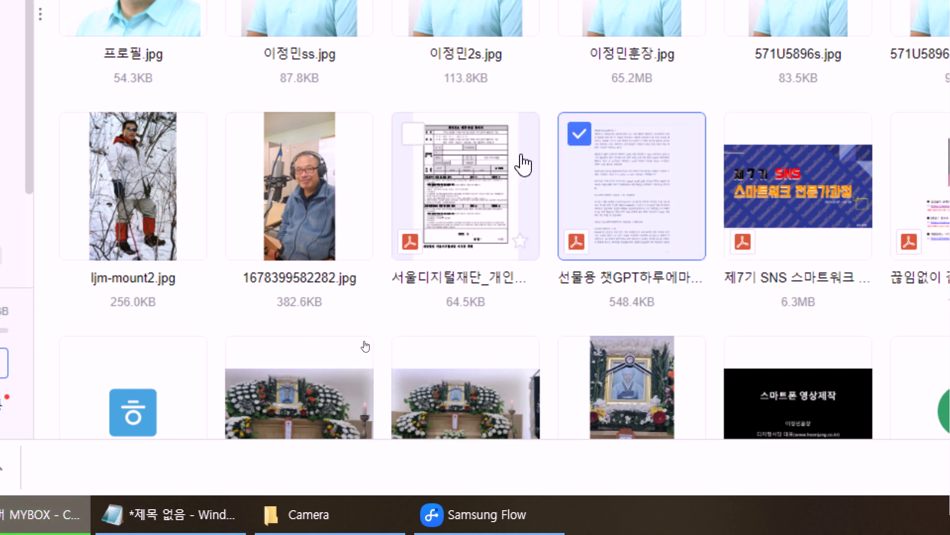
scroll(254, 59, up, 5)
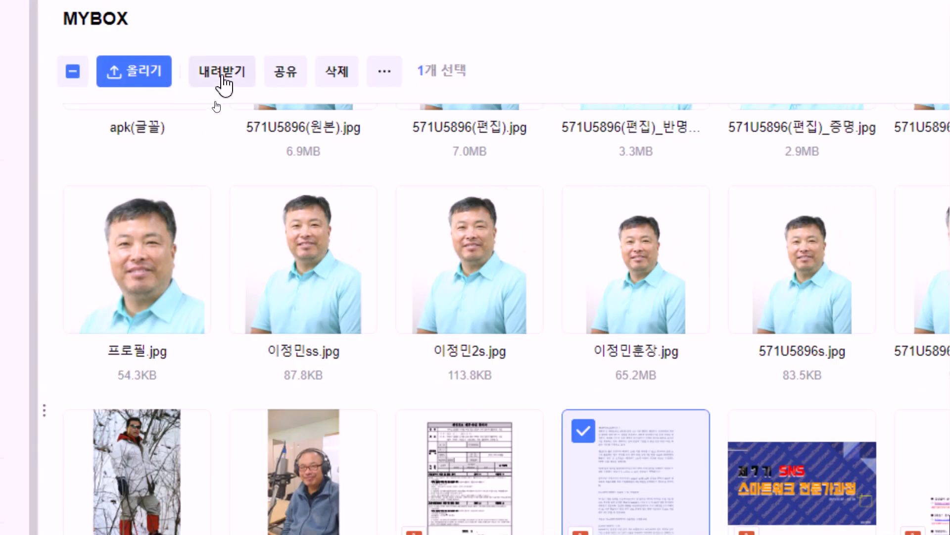
click(223, 74)
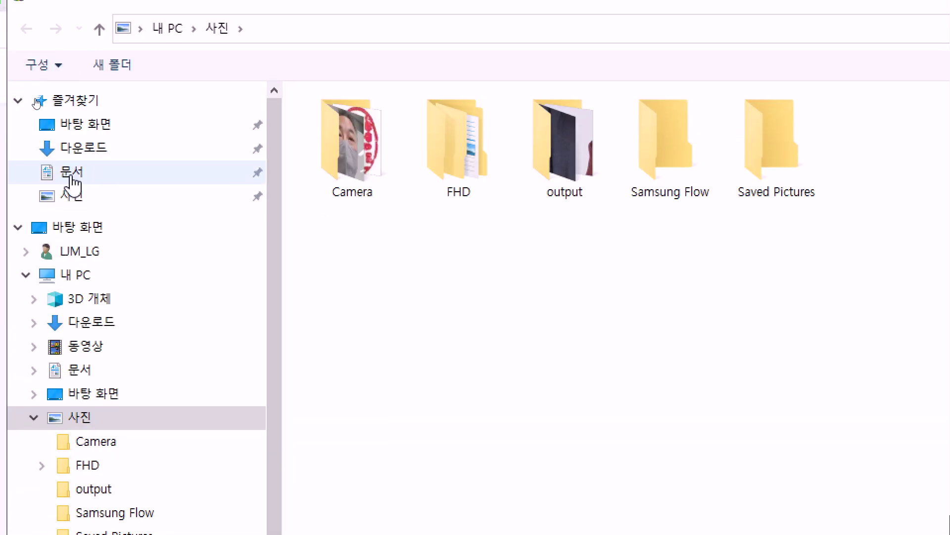
click(72, 184)
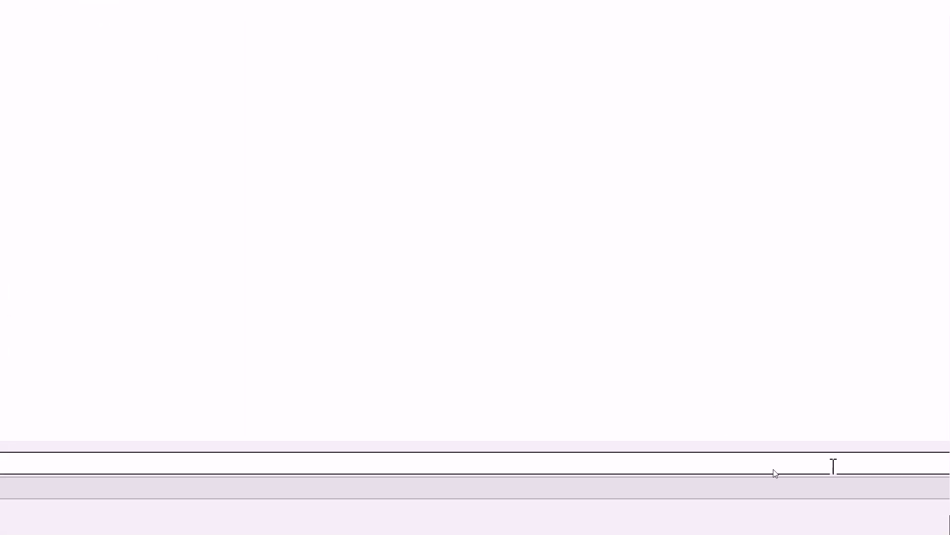
click(842, 490)
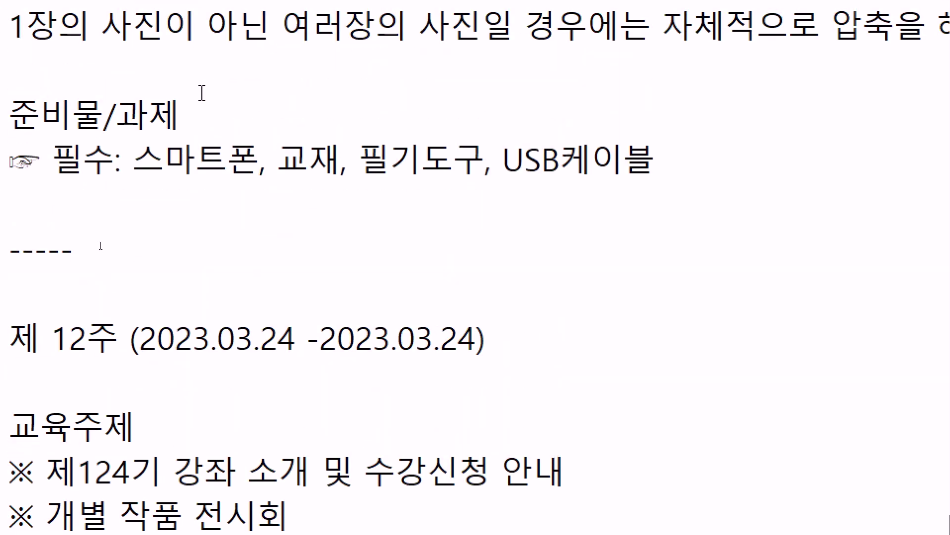
Insert "(파일)" after "1장의 사진" in the note about downloading several photos
scroll(201, 93, up, 1)
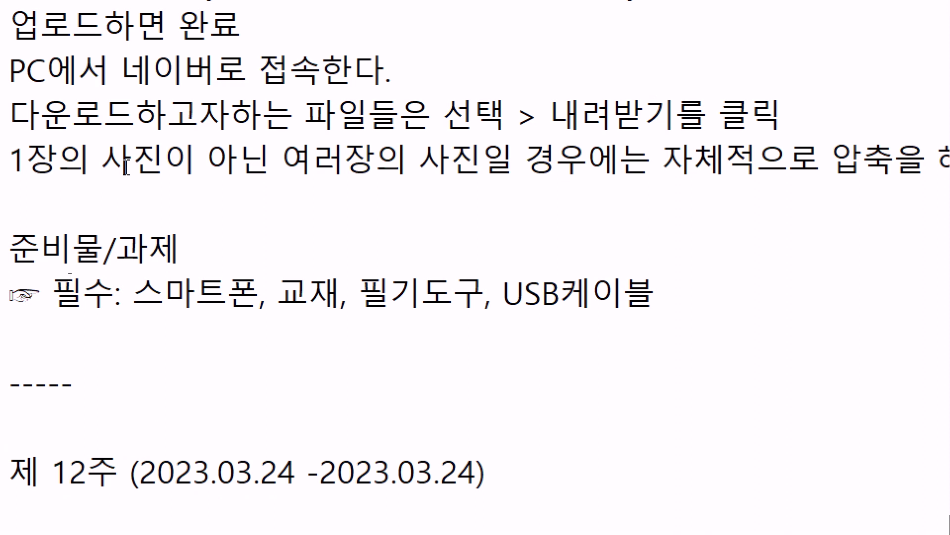
text((아일)
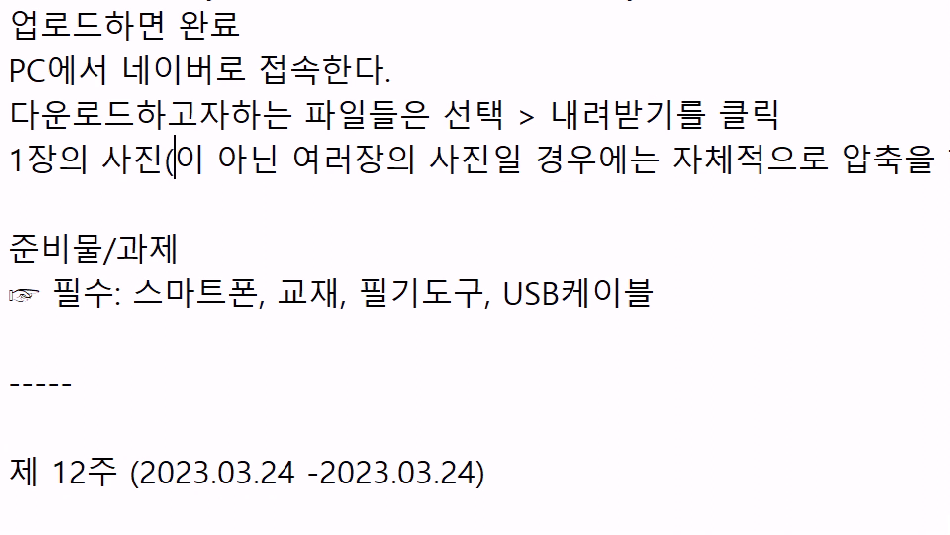
key(BackSpace)
key(BackSpace)
key(BackSpace)
key(BackSpace)
text(파일))
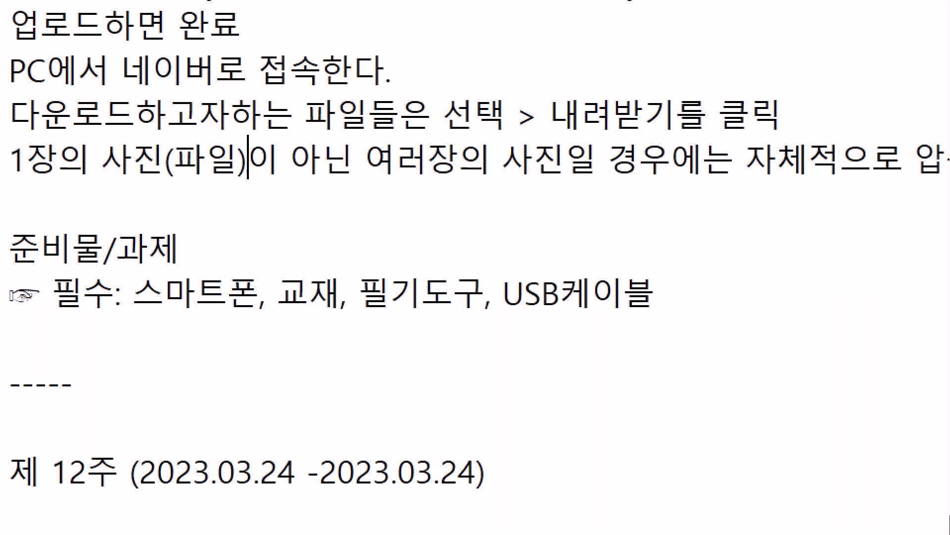
Add the note line "원하는 폴더를 지정해서 저장을 하면 다운로드(내려받기)가 된다." below the multi-photo note
click(237, 197)
key(Return)
text(의)
key(BackSpace)
text(원하는 폴)
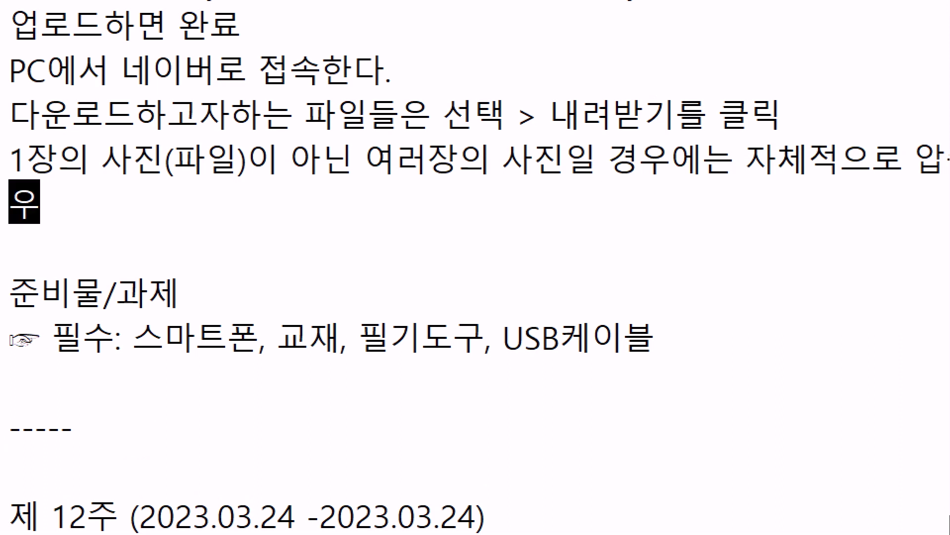
text(더를 지정해)
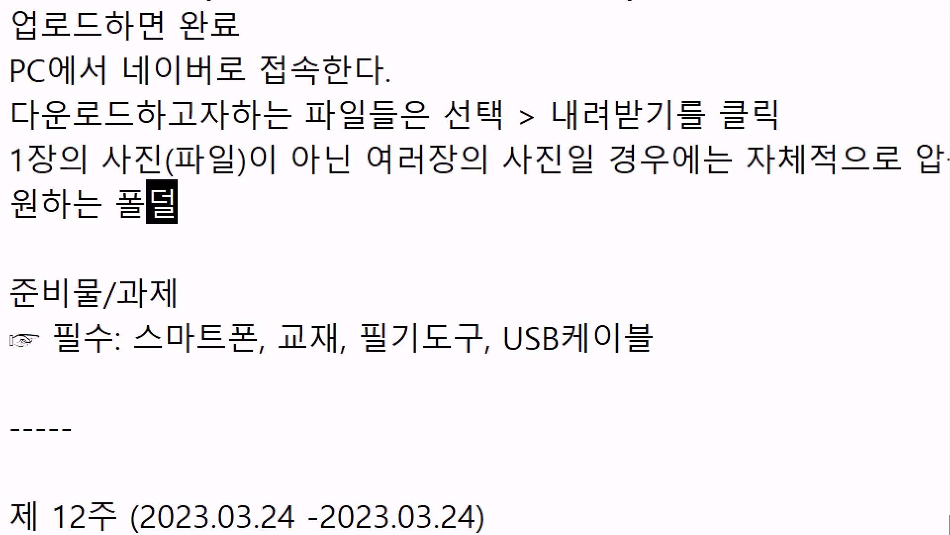
text(서 )
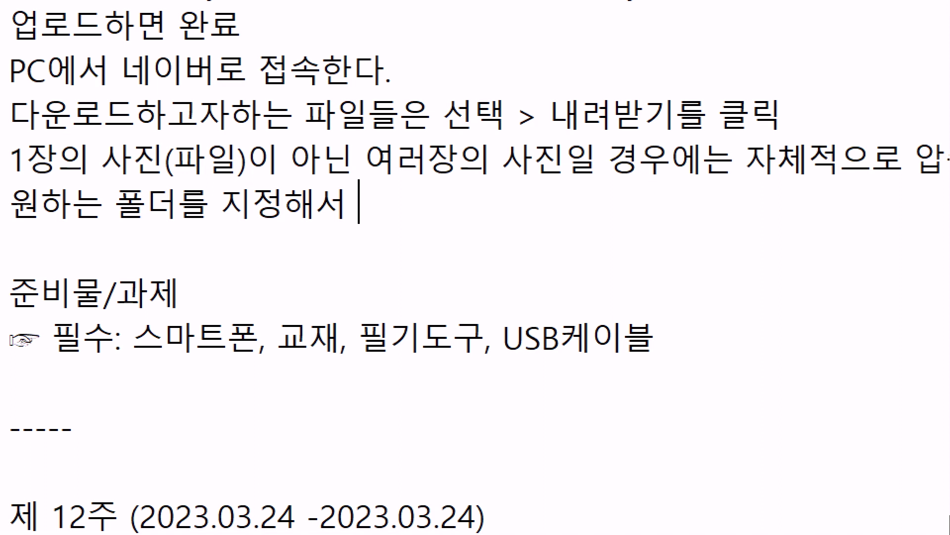
text(저장을 하)
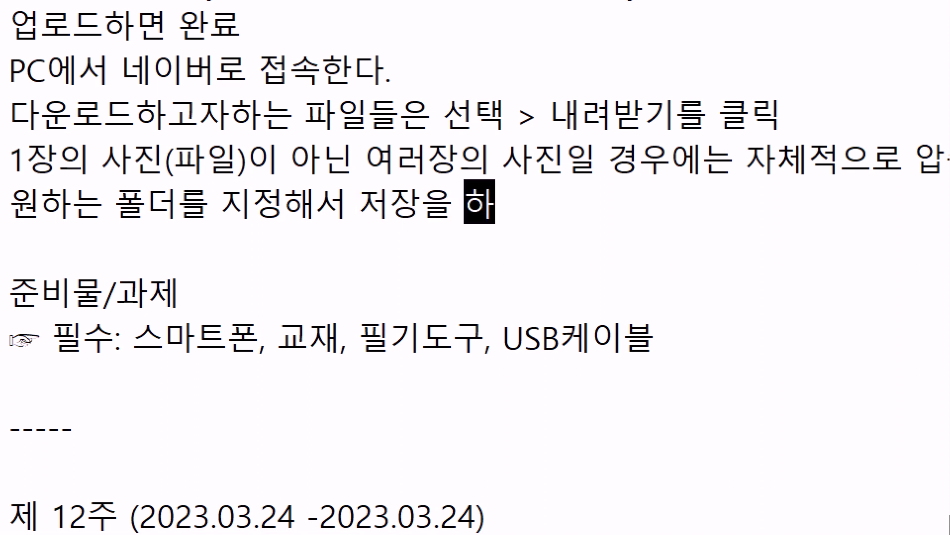
text(면 다운로드)
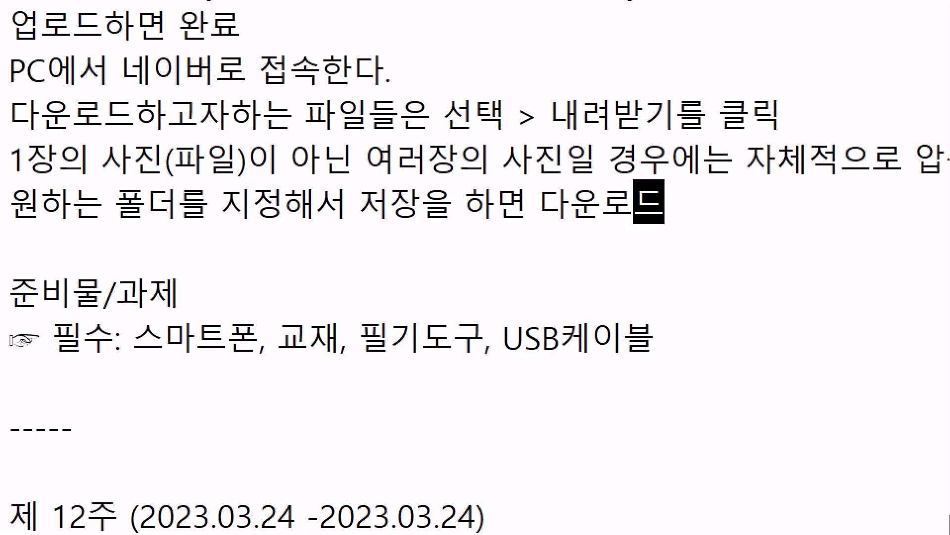
text((내려받기)
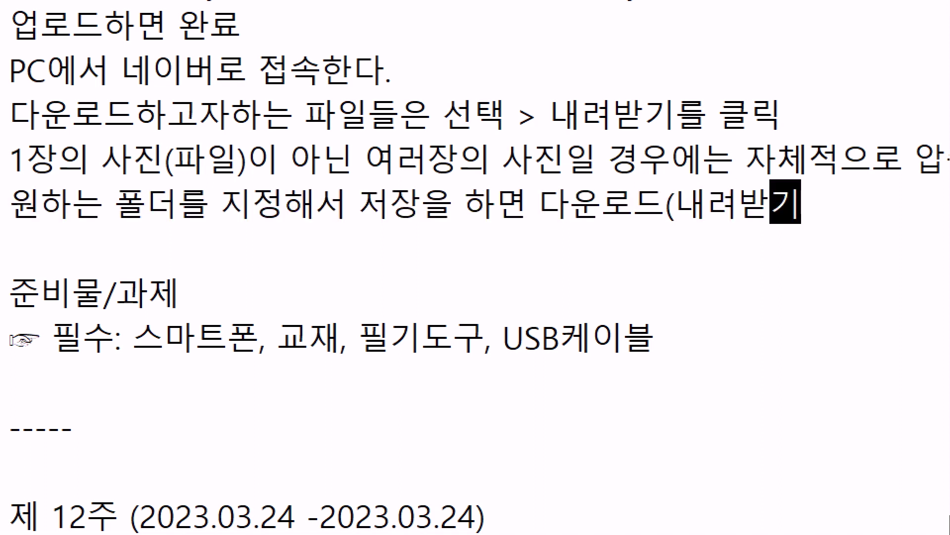
text()가 )
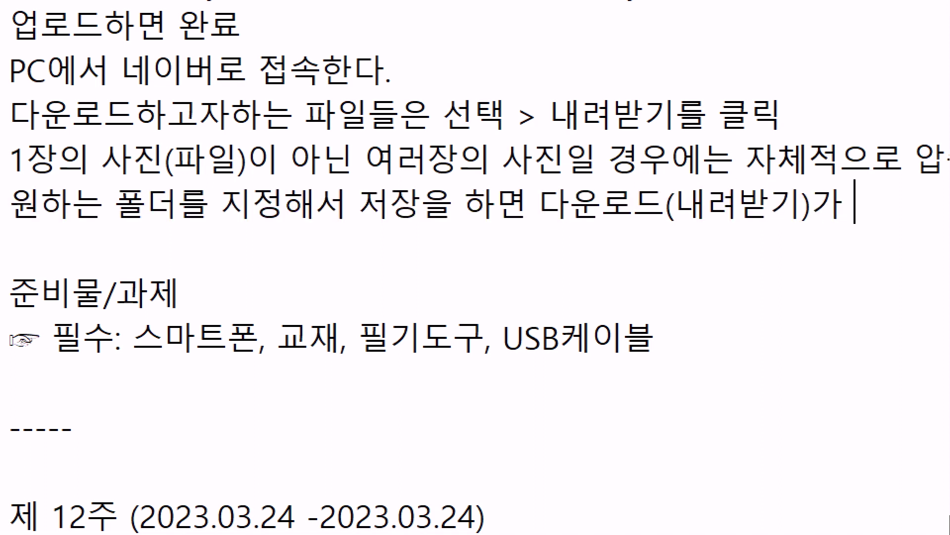
text(된다.)
key(Return)
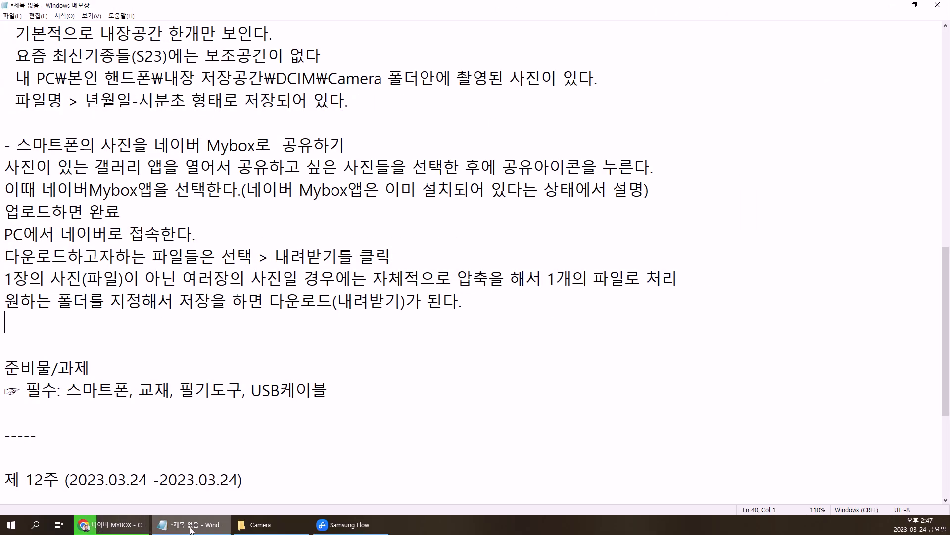
Switch to MYBOX in Chrome and try to open the folder containing the MYBOX.zip download
click(127, 528)
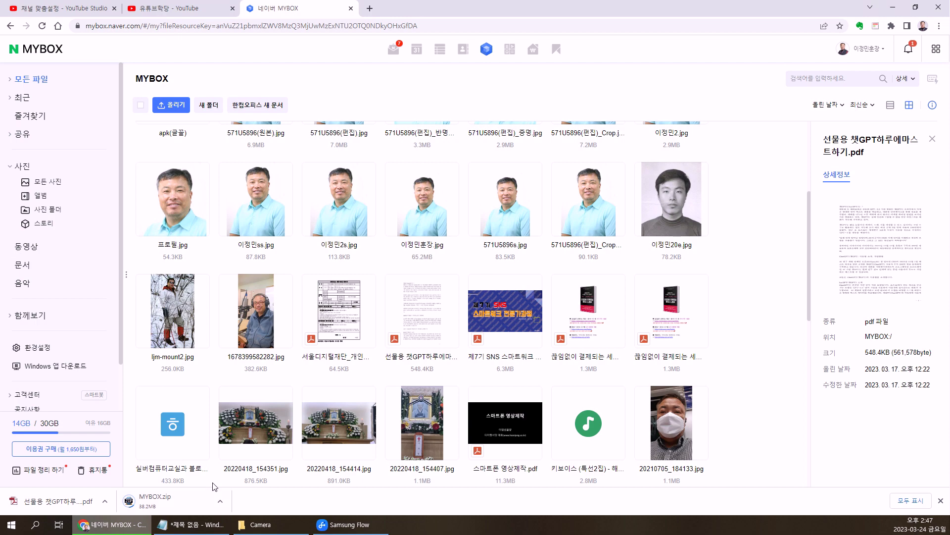
scroll(158, 417, down, 3)
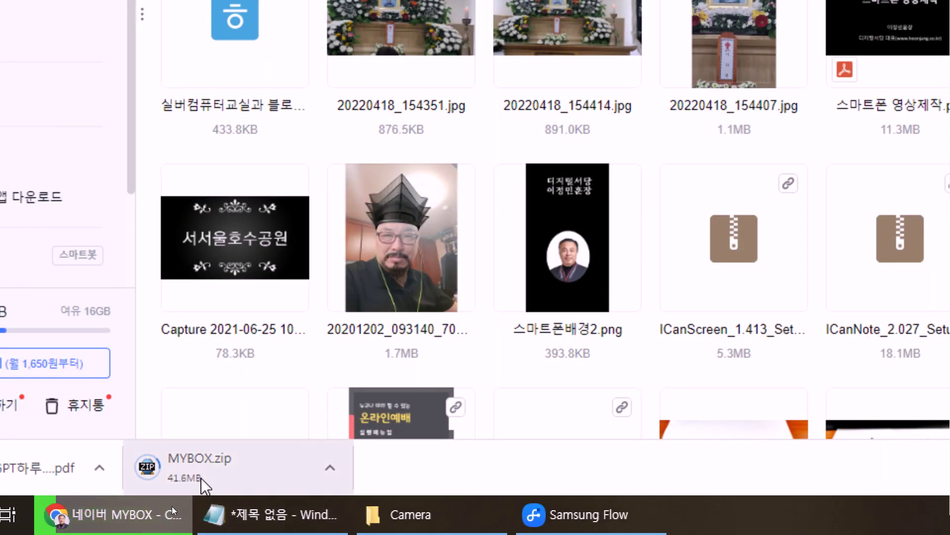
click(330, 472)
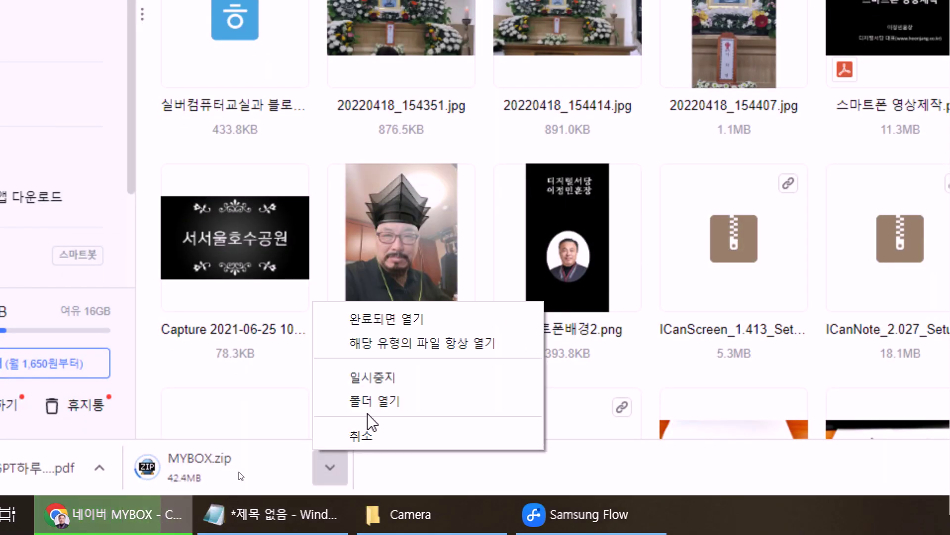
click(376, 403)
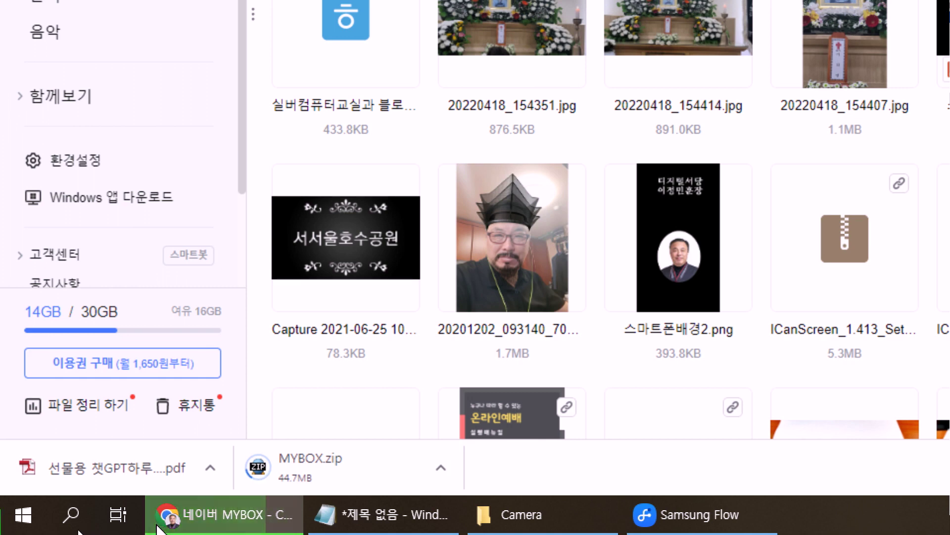
mouse_move(158, 526)
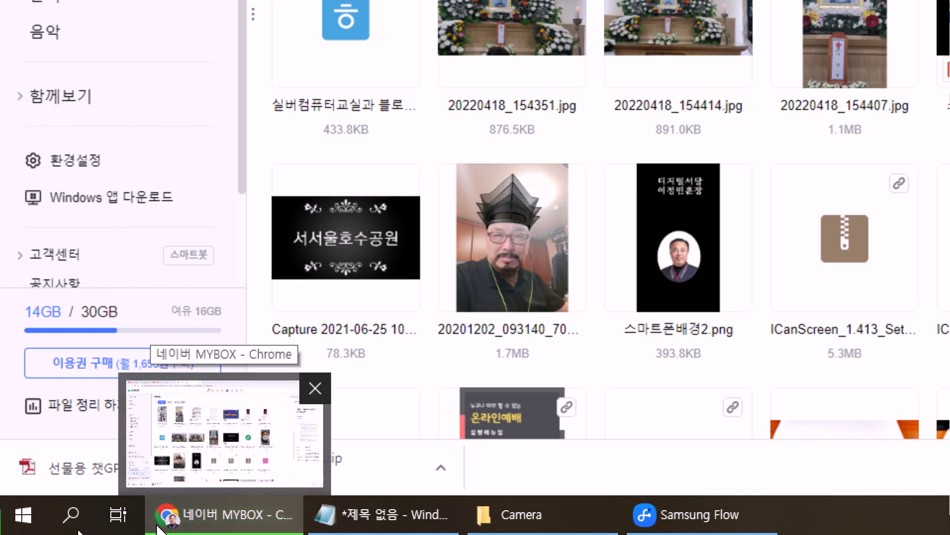
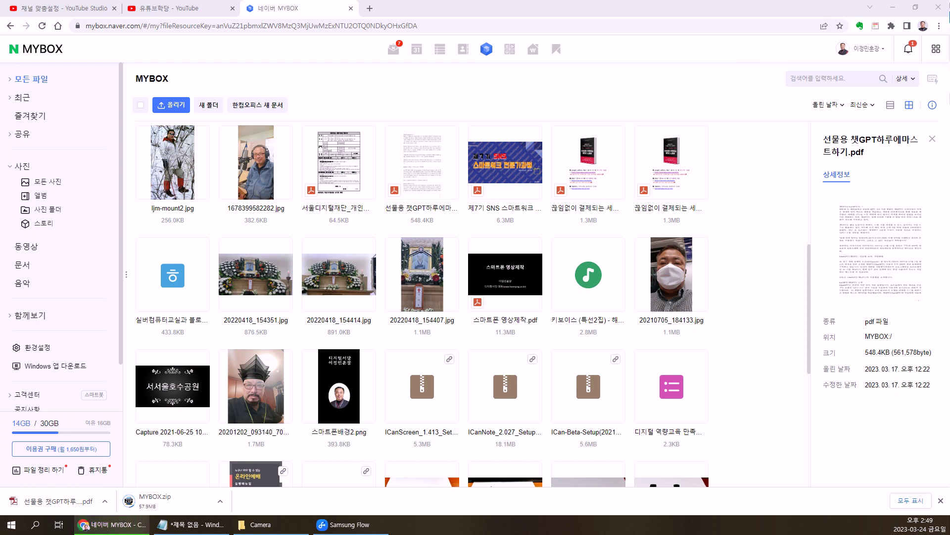
click(220, 501)
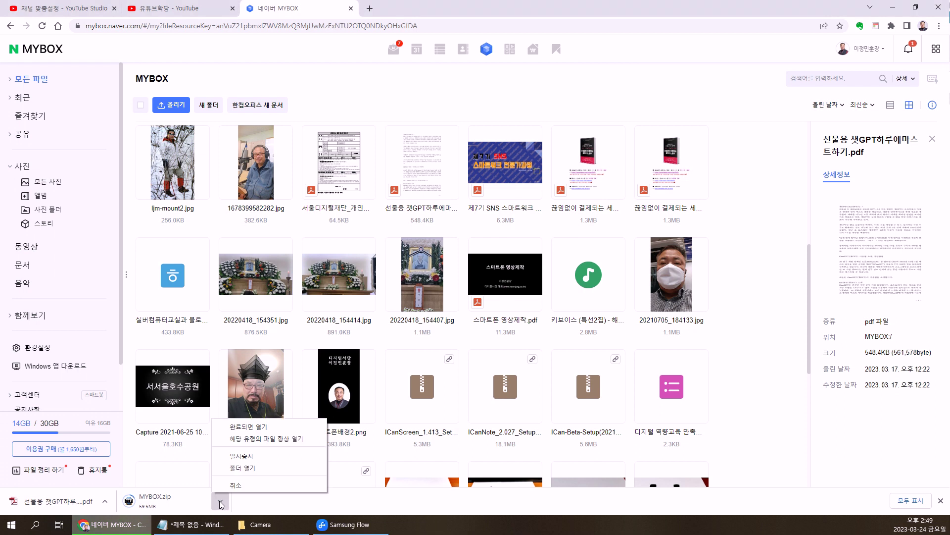
click(241, 469)
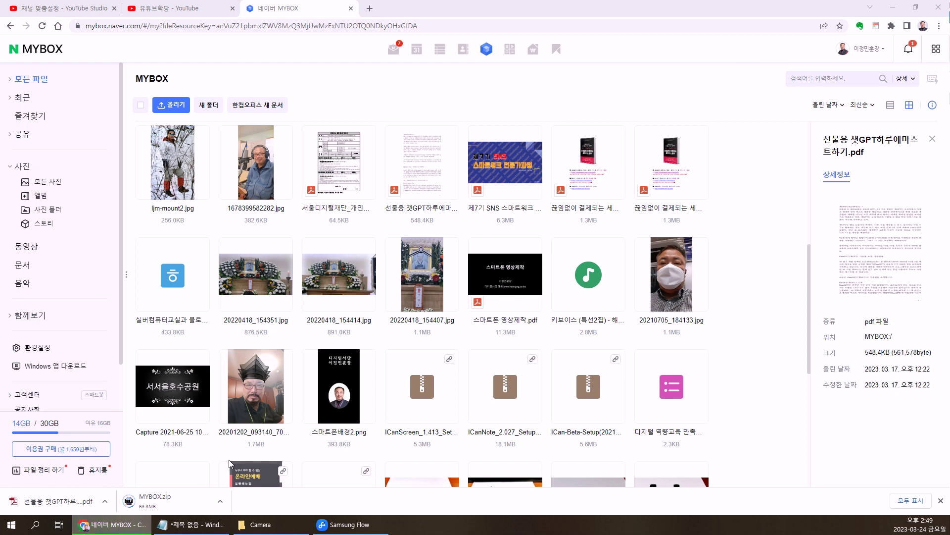
click(222, 500)
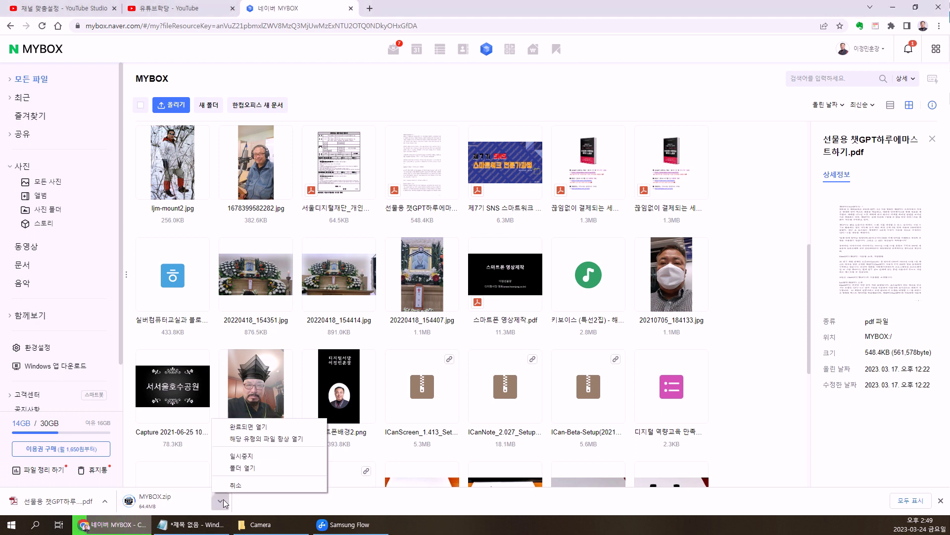
click(233, 472)
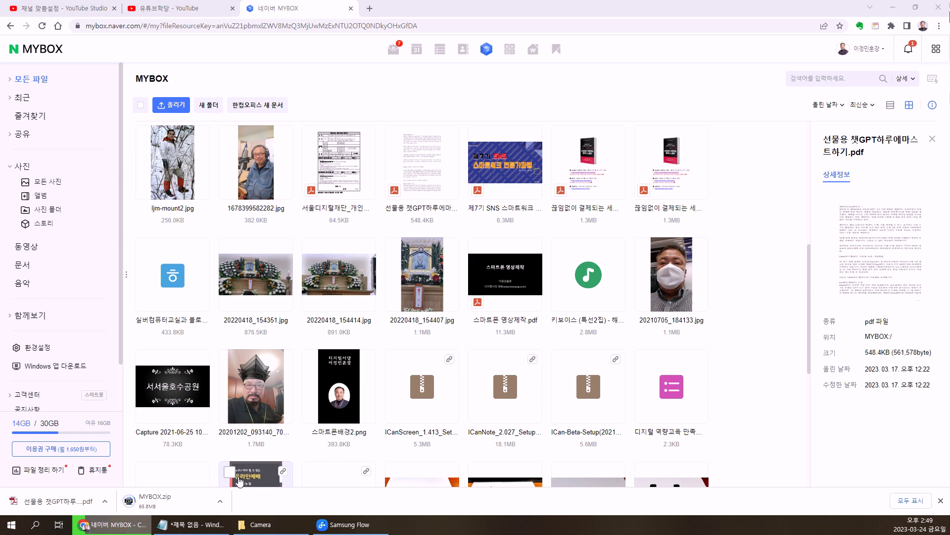
Switch to File Explorer, open the 사진 folder and select the unfinished .crdownload file
click(261, 525)
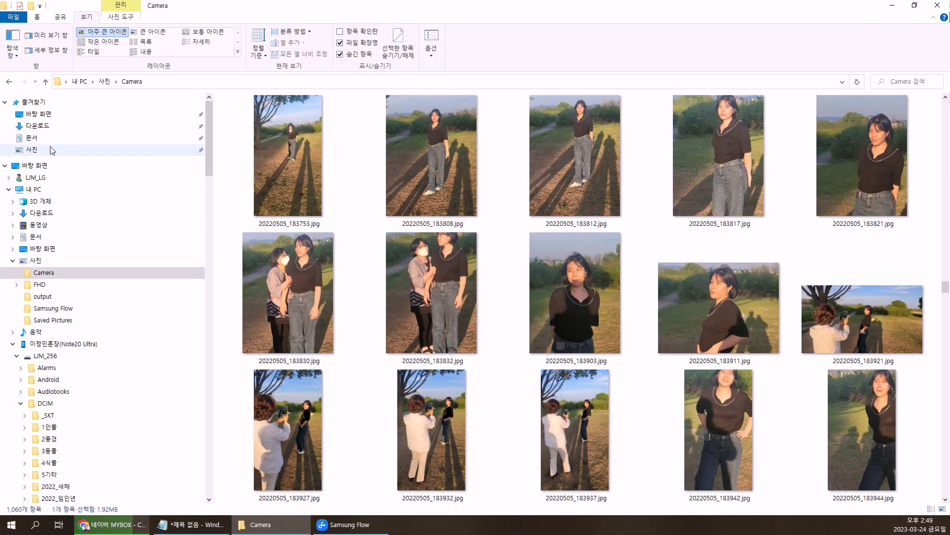
click(43, 150)
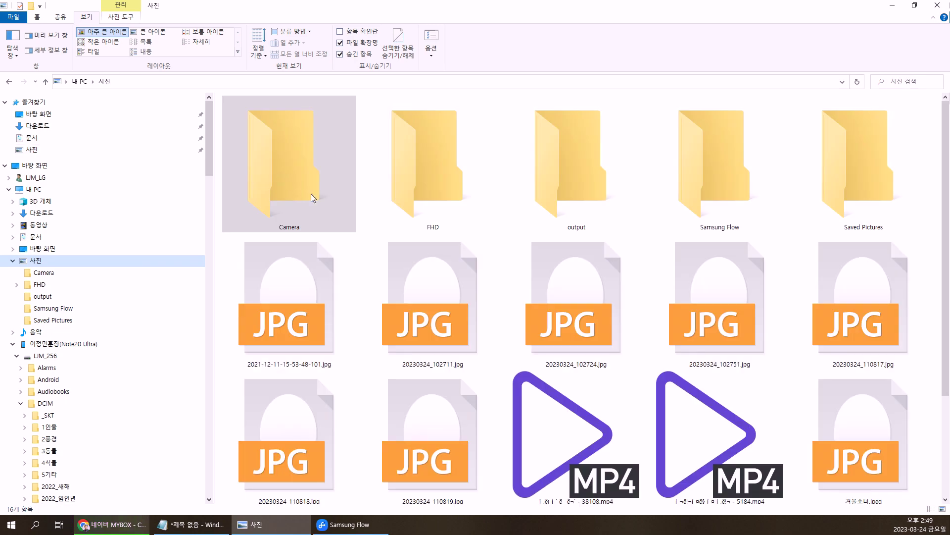
scroll(599, 294, down, 2)
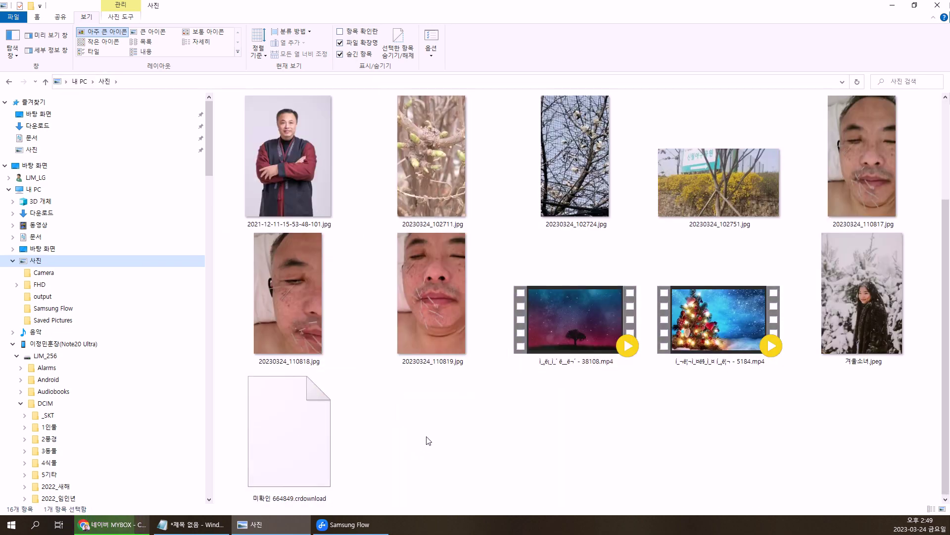
click(280, 418)
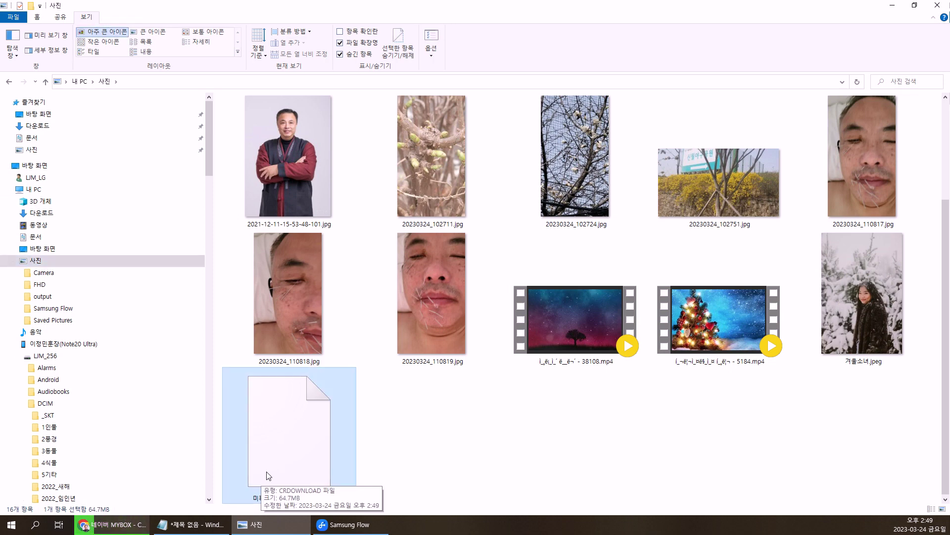
Return to MYBOX in Chrome and look through the stored files while checking the progress of MYBOX.zip
click(136, 527)
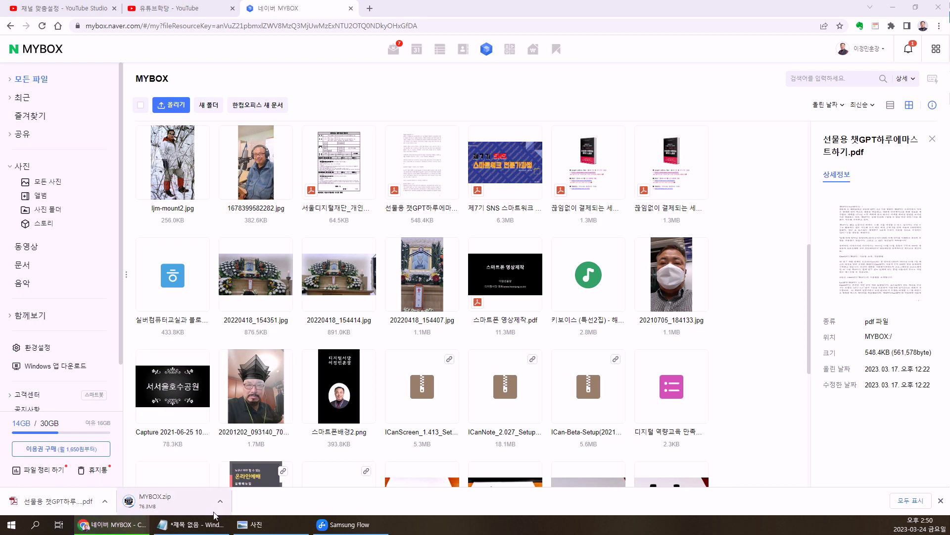
scroll(405, 386, down, 3)
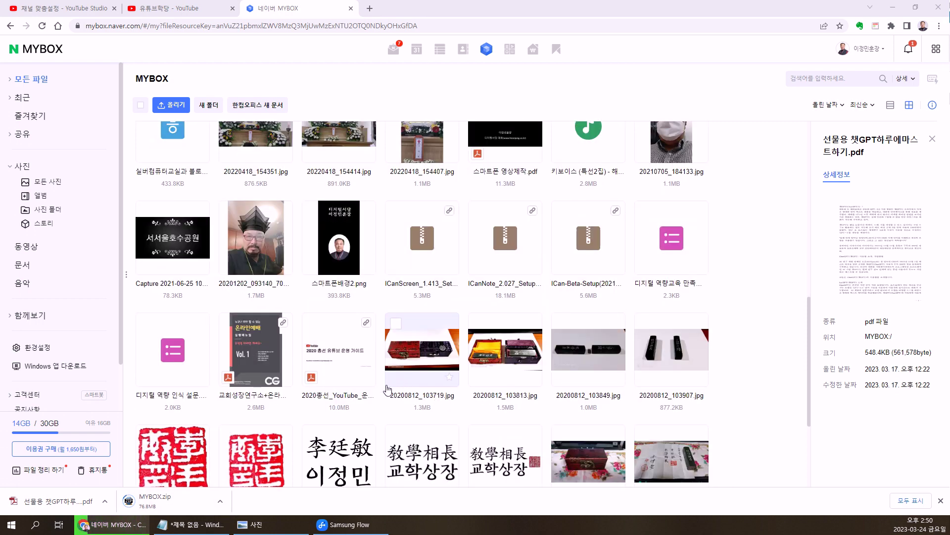
scroll(388, 390, down, 3)
scroll(360, 412, up, 2)
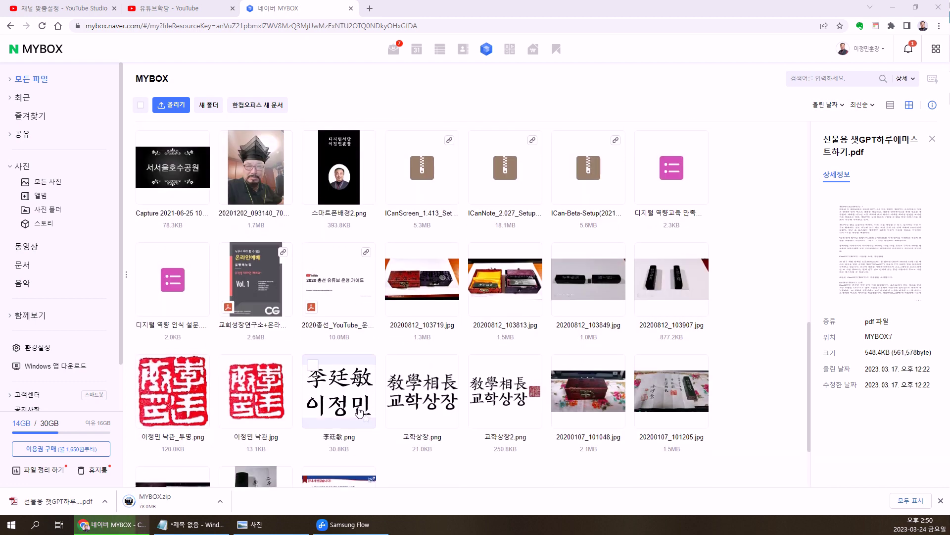
click(131, 526)
click(131, 526)
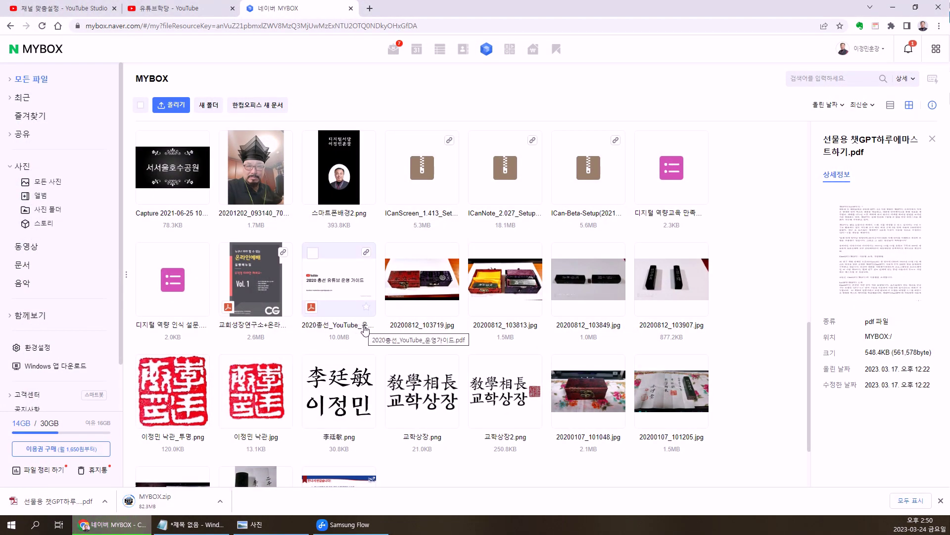
scroll(366, 326, up, 2)
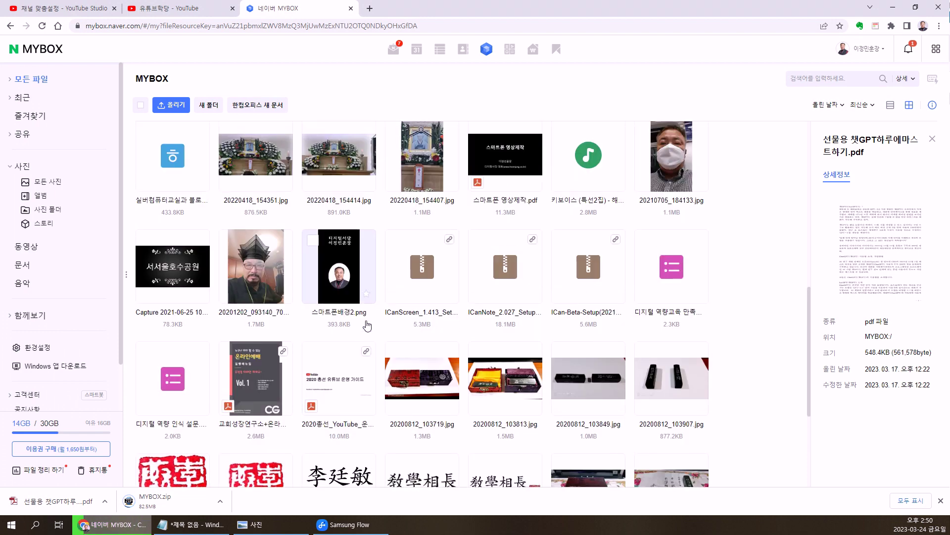
scroll(368, 324, down, 2)
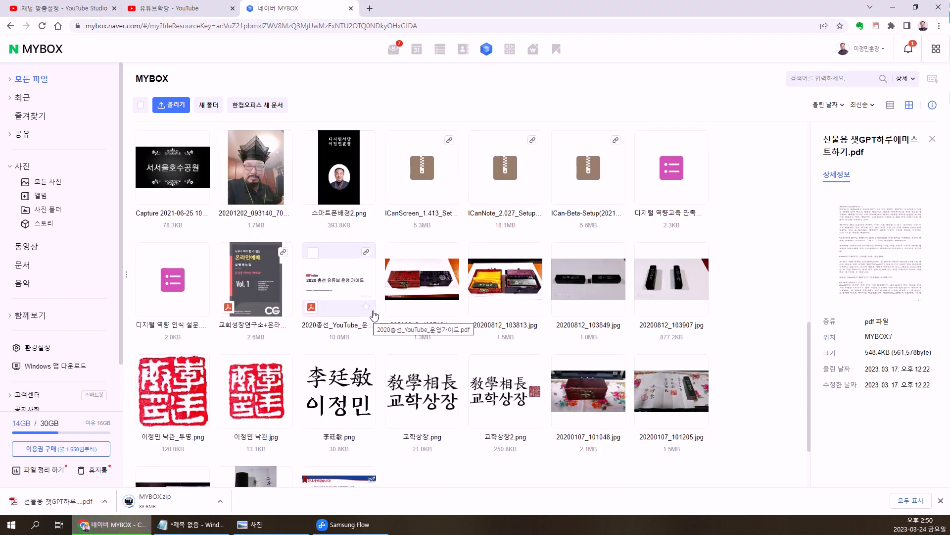
scroll(374, 315, down, 2)
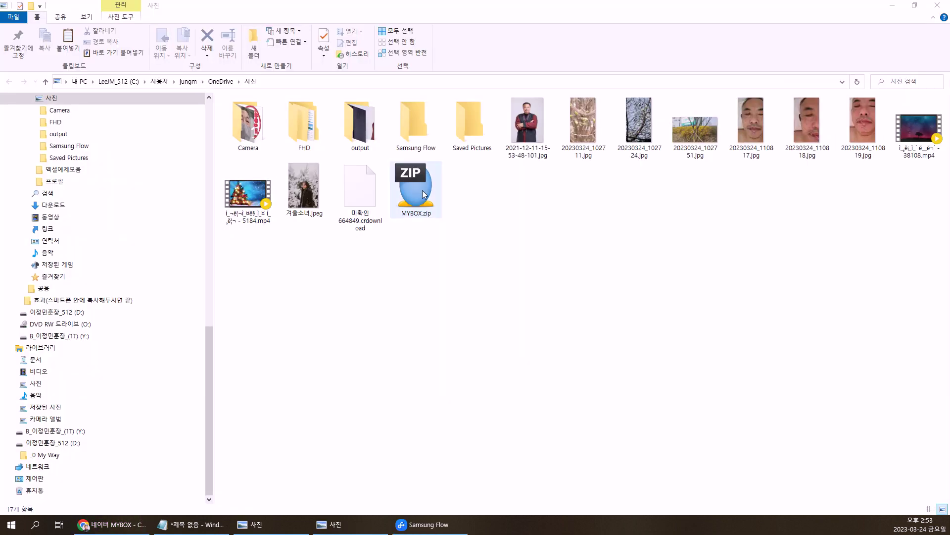
Extract MYBOX.zip directly into the 사진 folder and close the extraction result window after viewing the extracted files
click(424, 171)
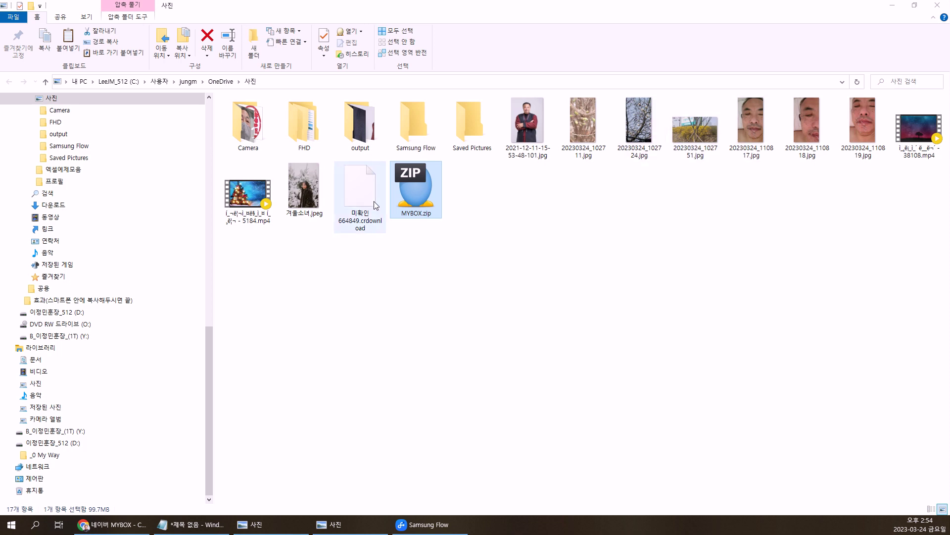
right_click(409, 186)
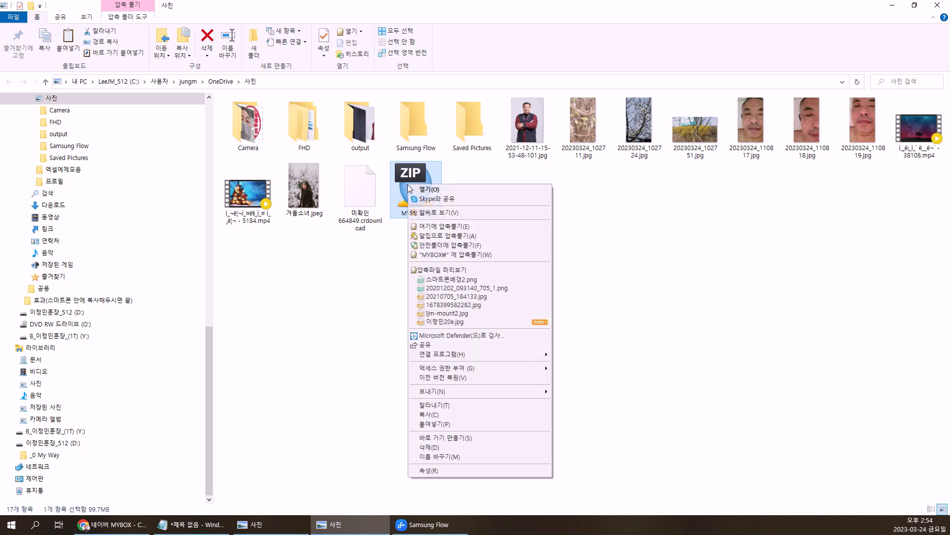
click(433, 228)
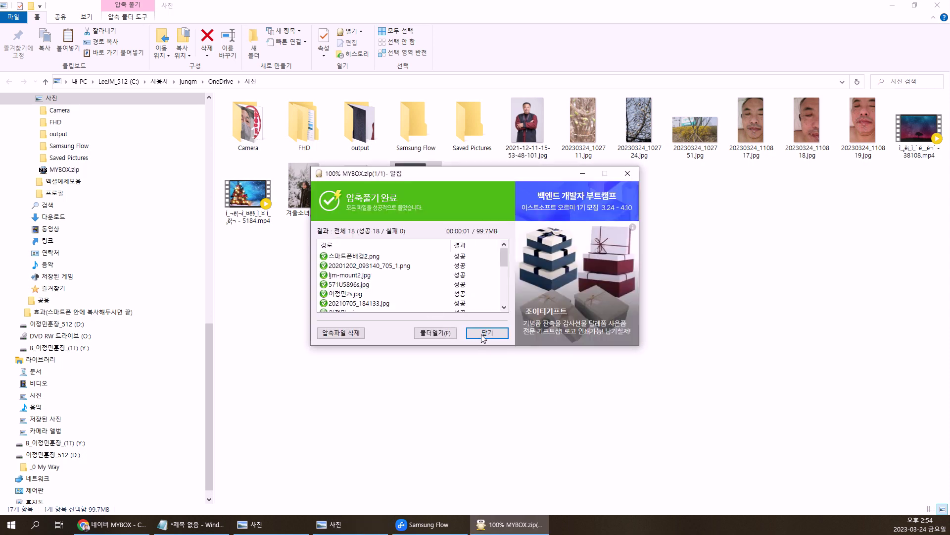
drag(495, 173, 423, 275)
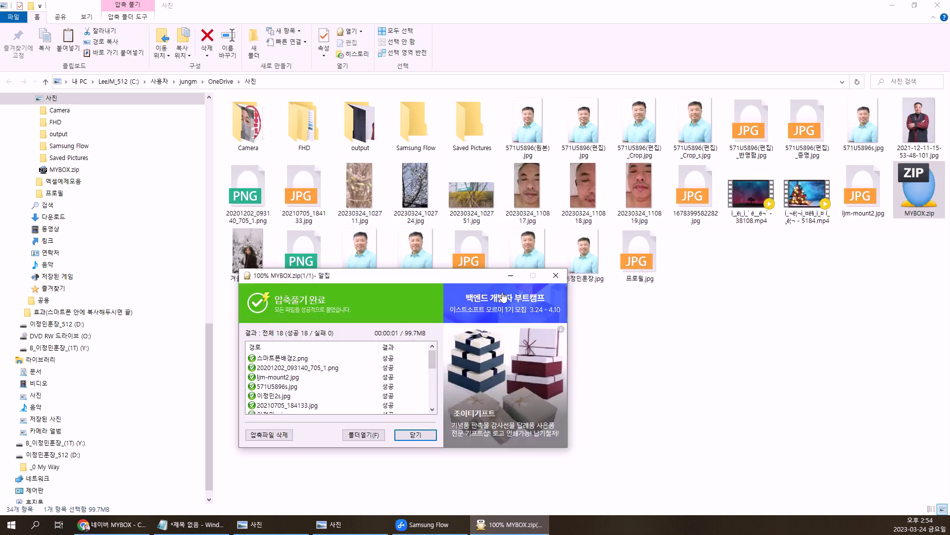
drag(492, 279, 471, 320)
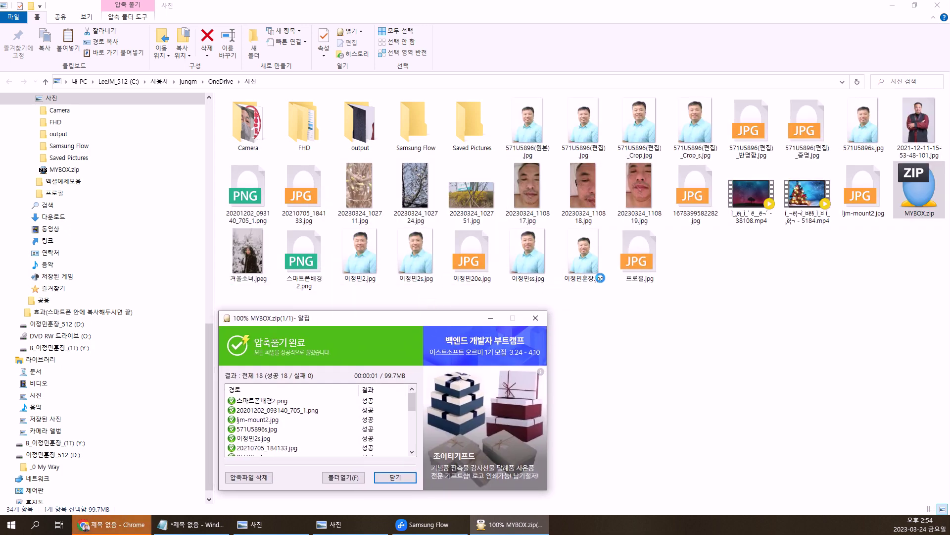
click(398, 476)
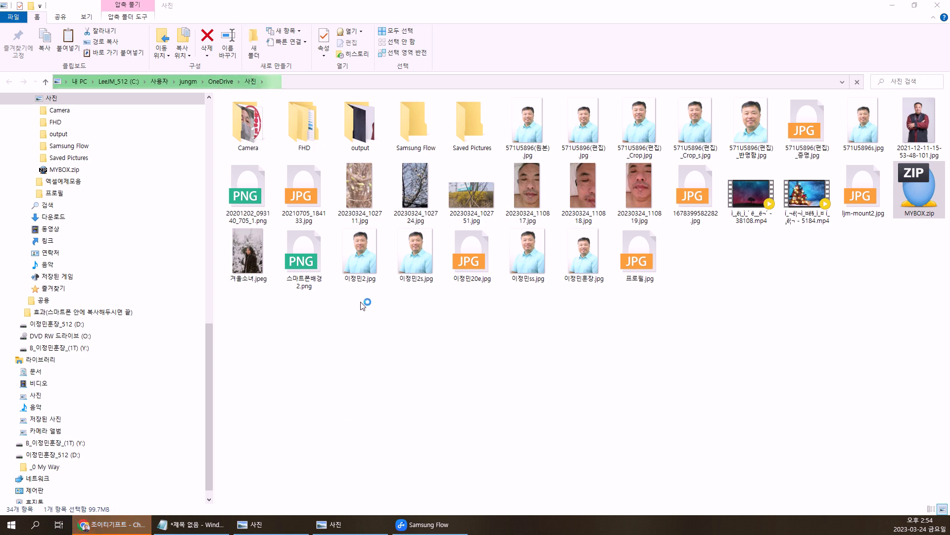
Switch to Chrome and close the 조이티기프트 advertising page
click(112, 525)
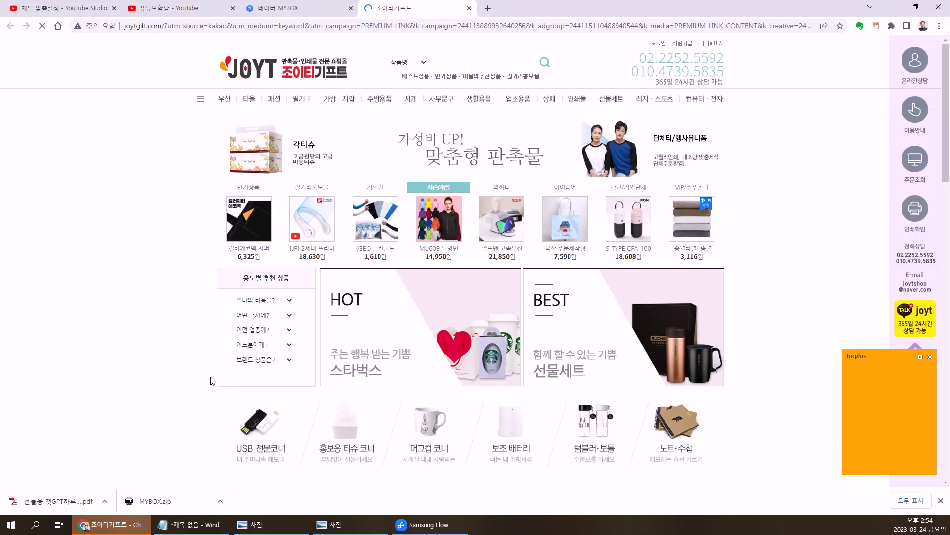
click(469, 10)
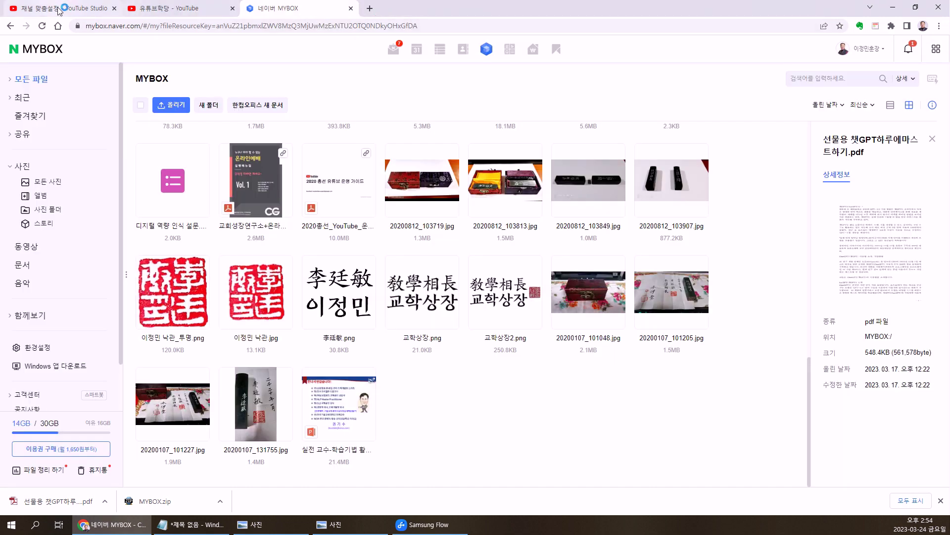
Switch to YouTube Studio, open the 유튜브학당 channel's public page, and close the Naver MYBOX page
click(59, 9)
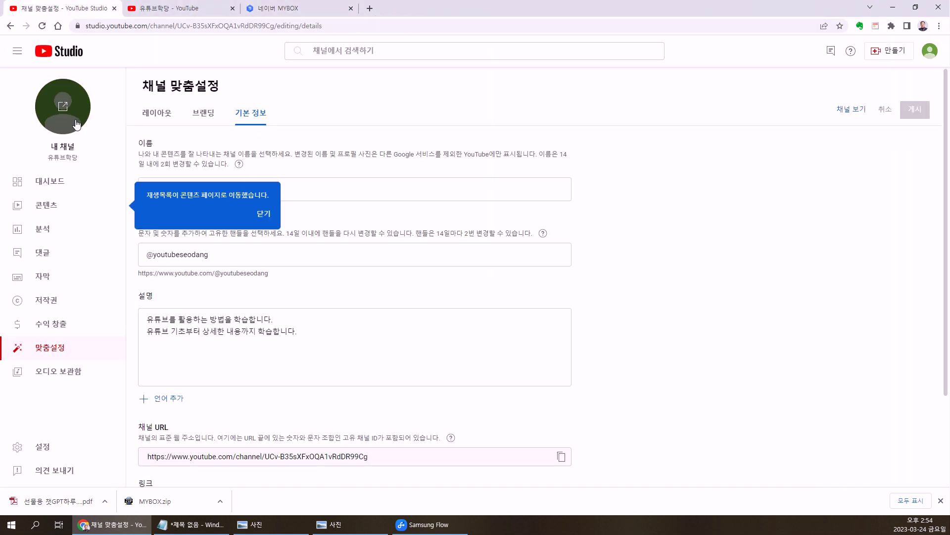
click(75, 124)
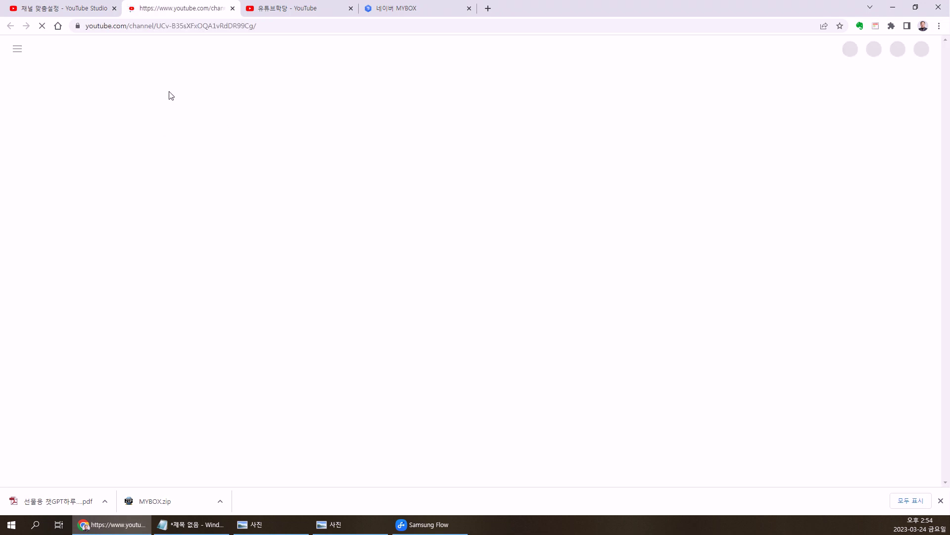
click(411, 8)
click(469, 8)
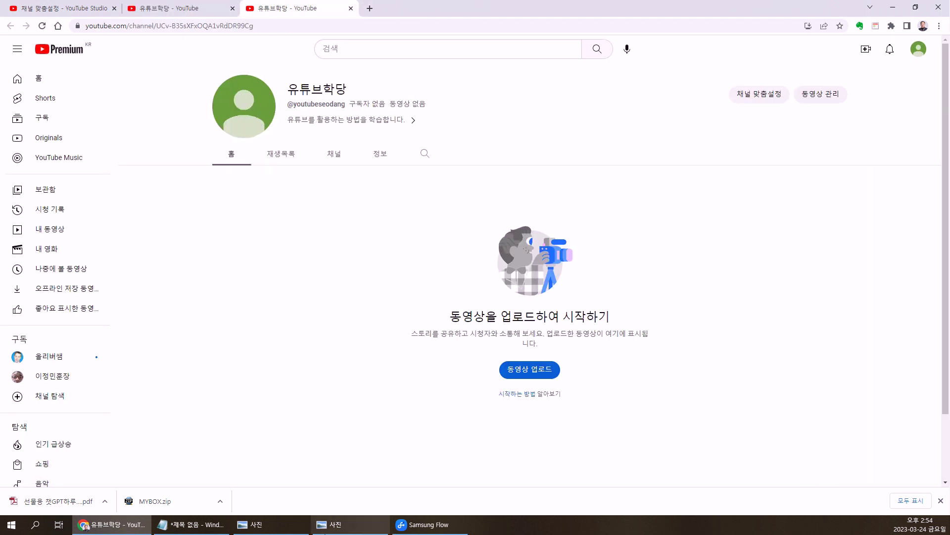
Switch to the Pictures folder in File Explorer and look through the photos for a suitable channel profile picture
click(268, 528)
click(267, 527)
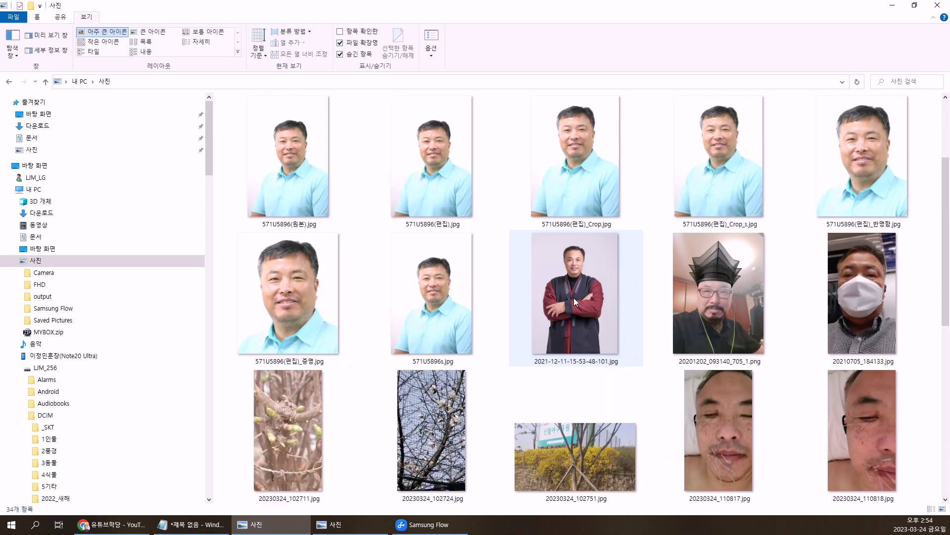
click(693, 294)
click(526, 290)
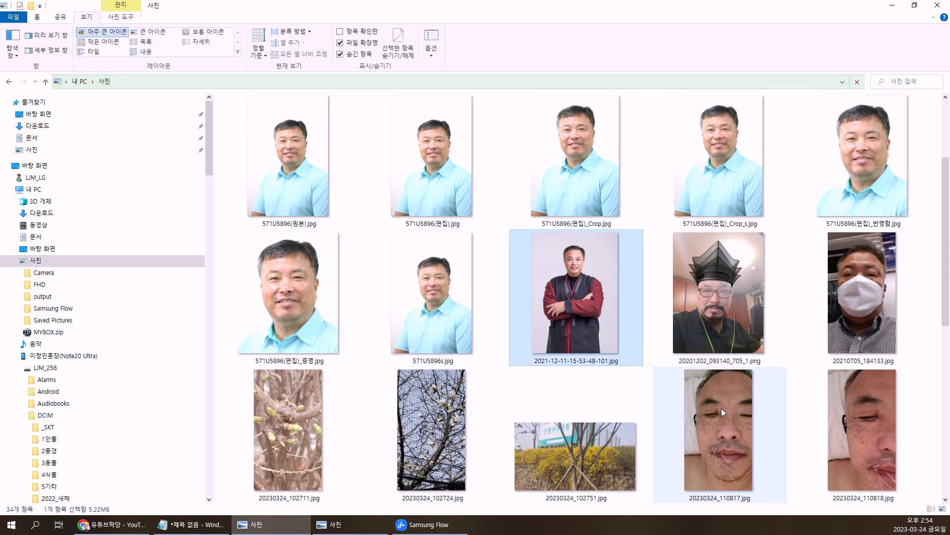
scroll(614, 350, down, 5)
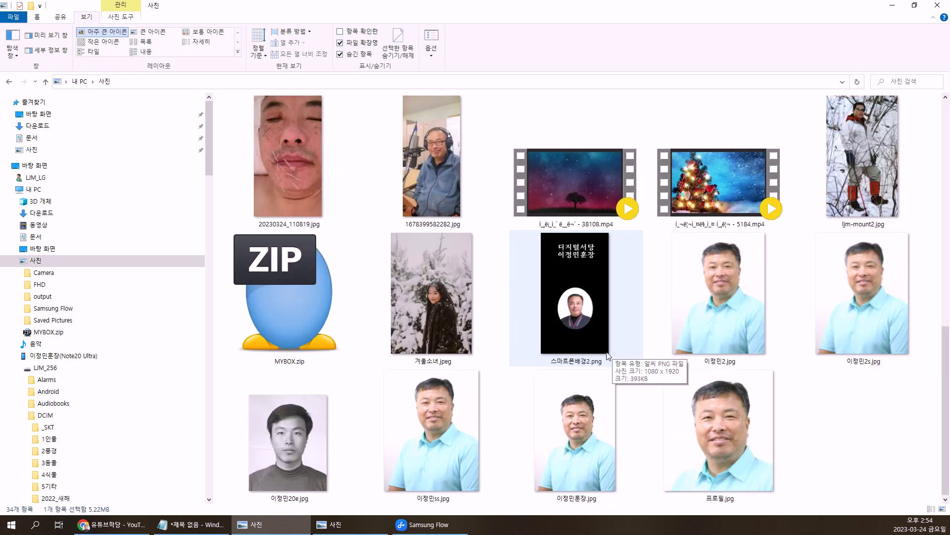
scroll(426, 369, up, 2)
scroll(426, 369, down, 2)
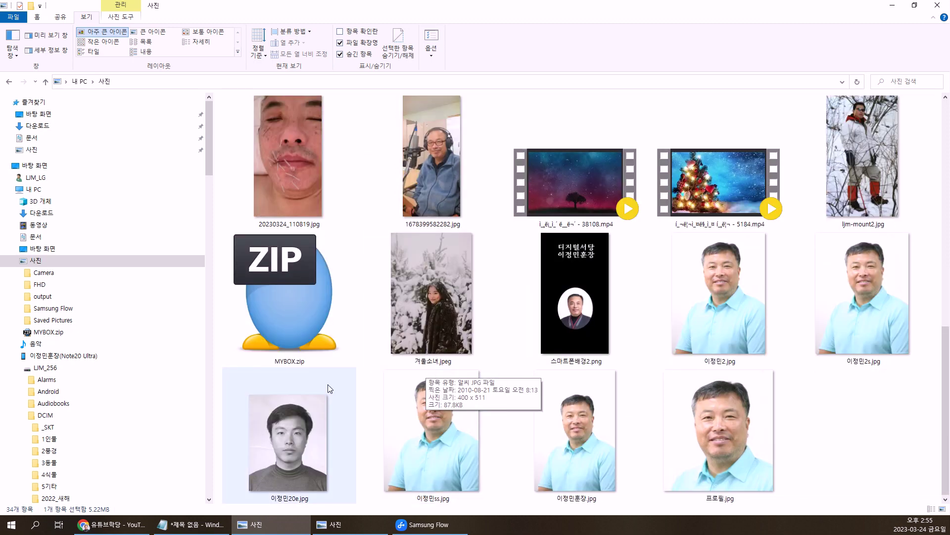
double_click(276, 426)
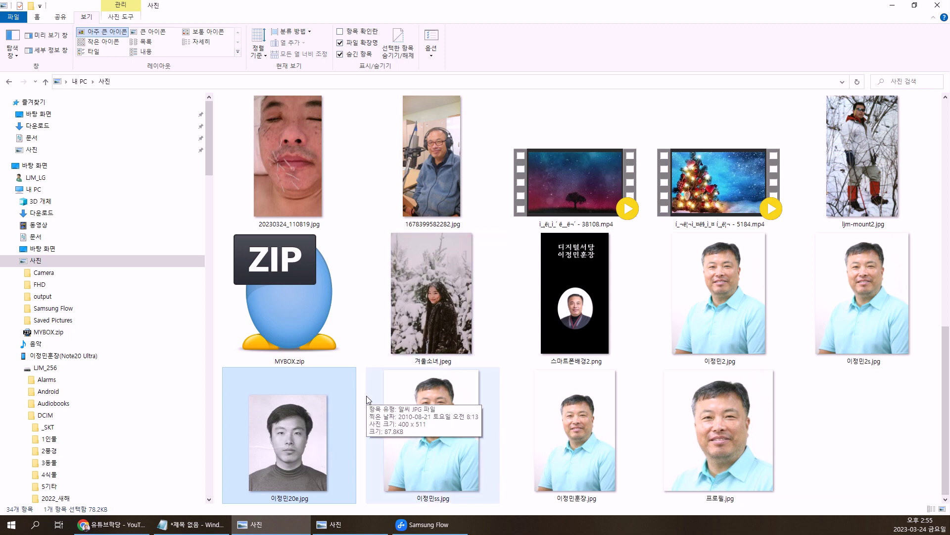
click(363, 358)
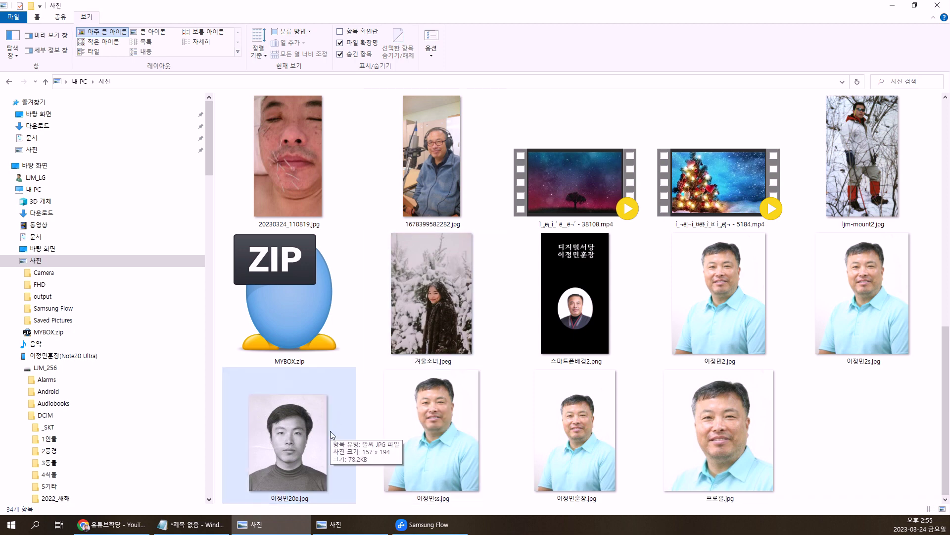
Close the duplicate Pictures folder window and return to the 유튜브학당 channel page in Chrome
click(335, 524)
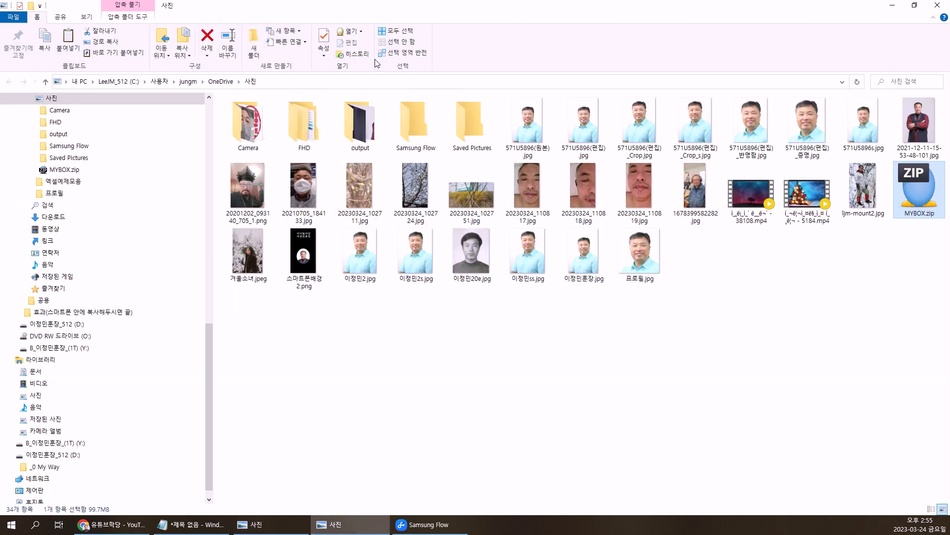
click(937, 5)
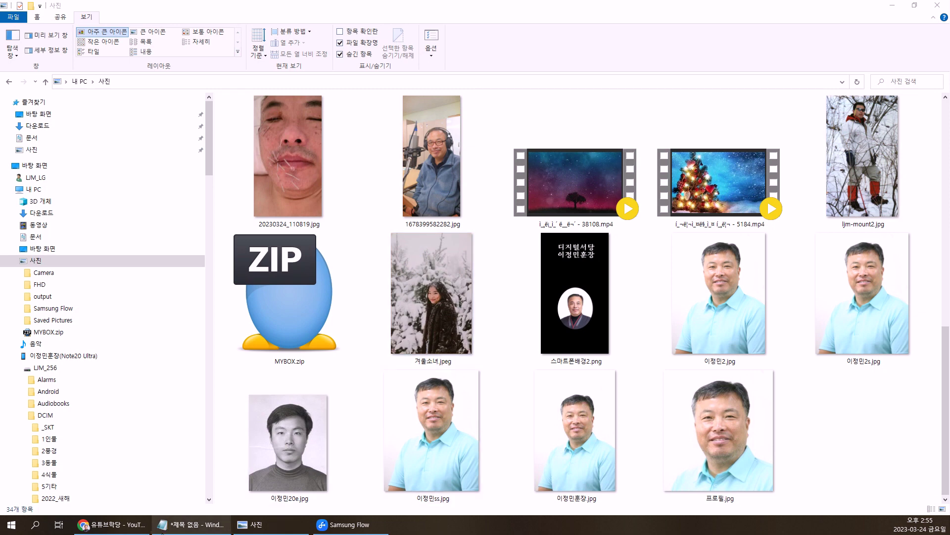
click(112, 524)
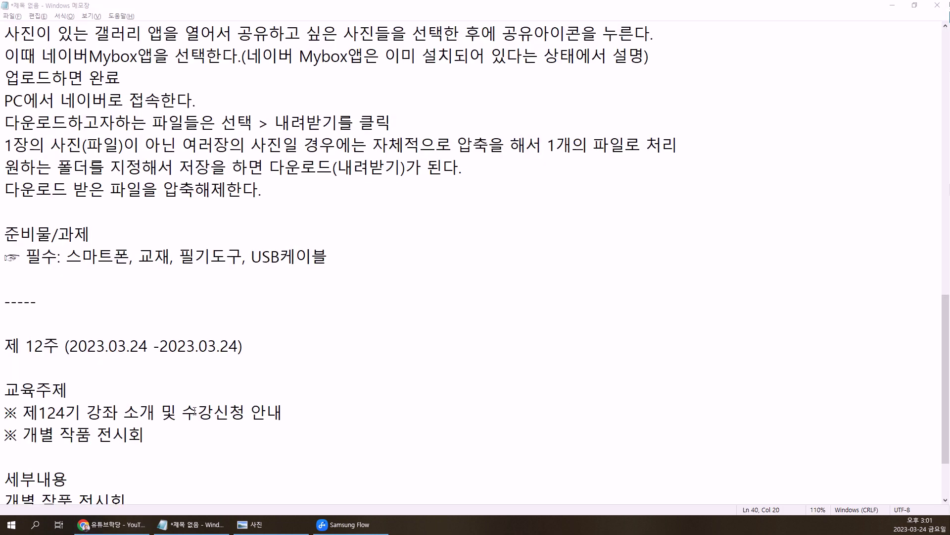
click(256, 524)
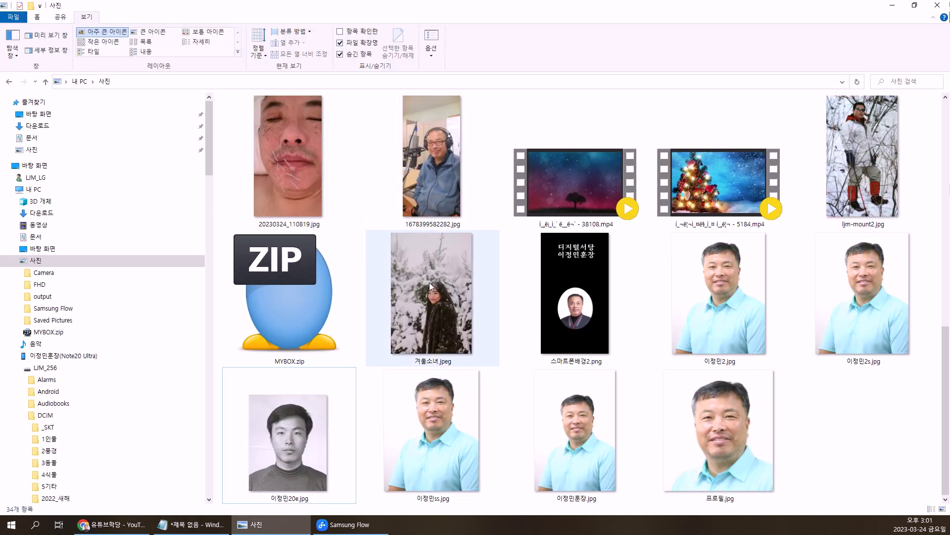
click(112, 524)
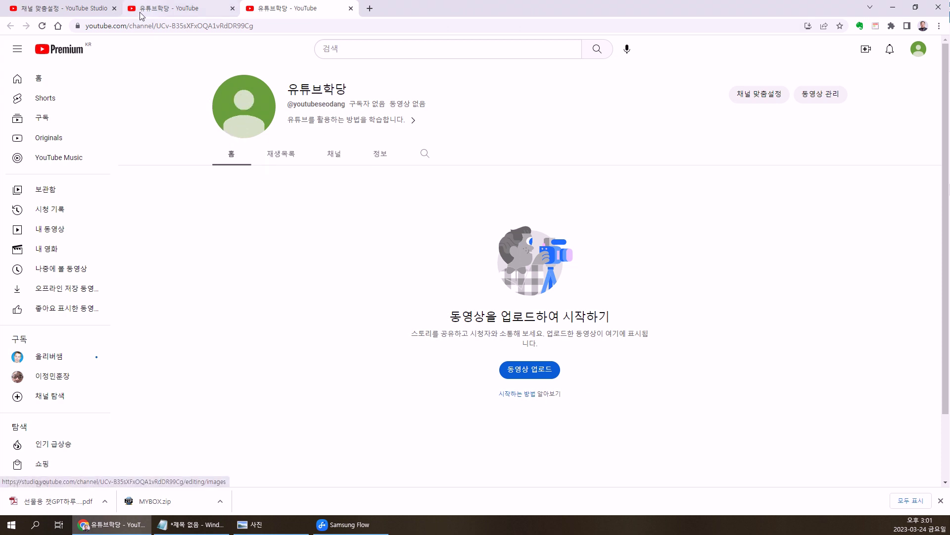
Open the branding settings of the channel customization for 유튜브학당
click(758, 102)
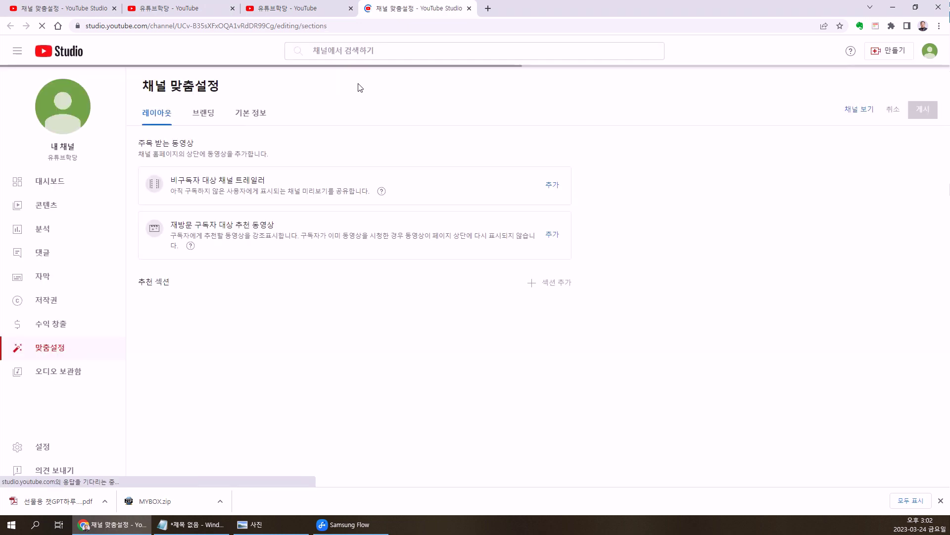
click(200, 115)
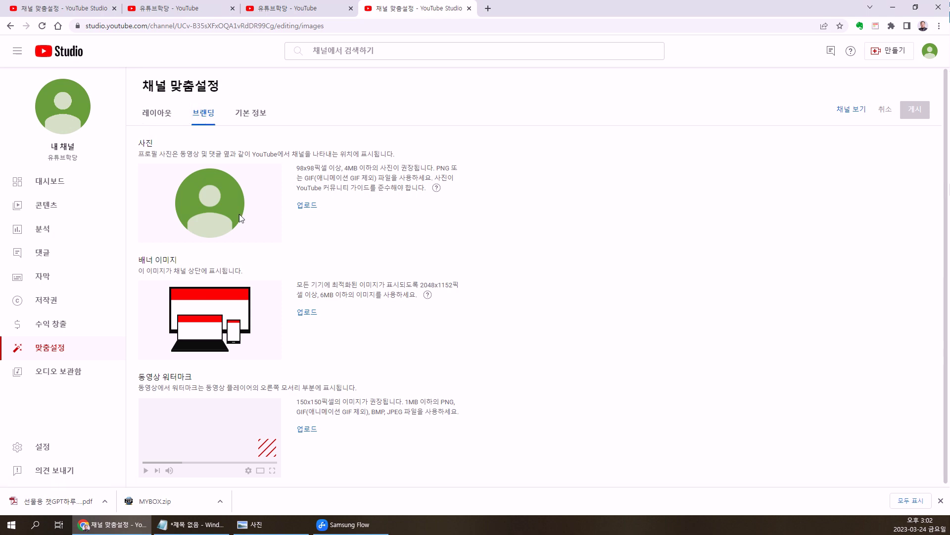
click(268, 8)
click(372, 6)
Upload 1678399582282.jpg from the Pictures folder as the channel's profile photo, cropped around the head and microphone
click(307, 206)
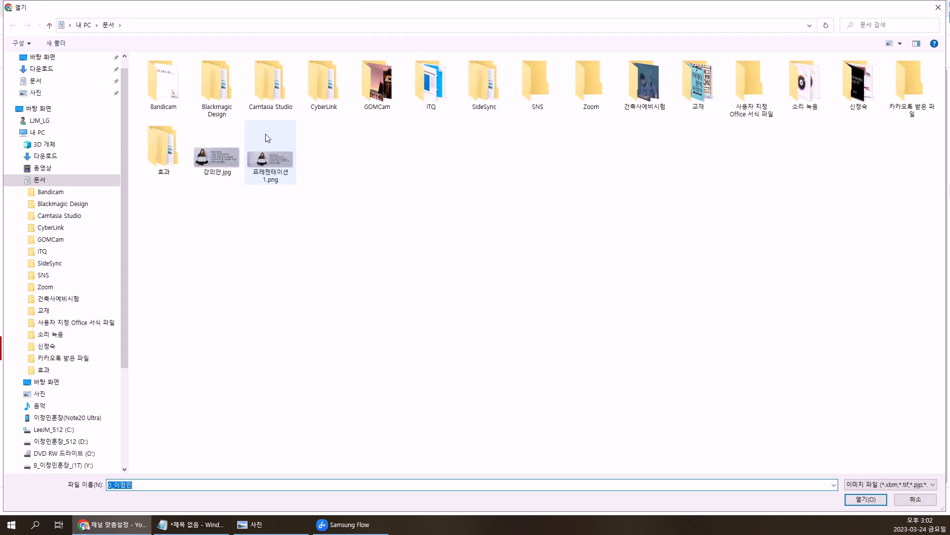
click(42, 94)
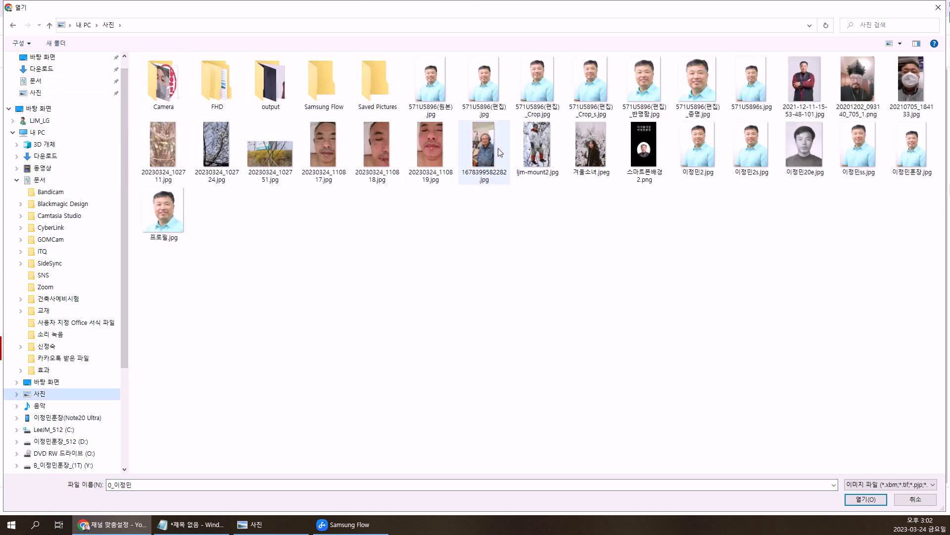
double_click(485, 150)
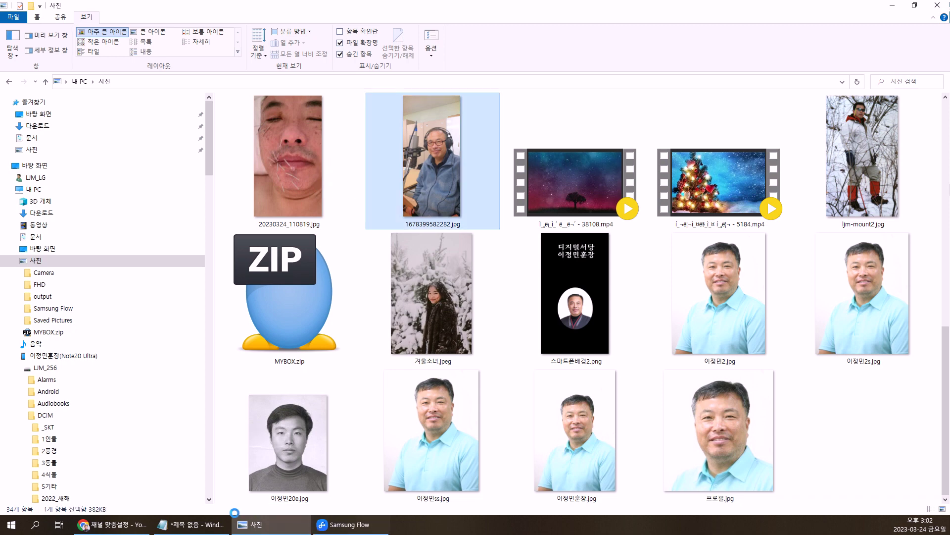
click(112, 524)
drag(527, 282, 527, 258)
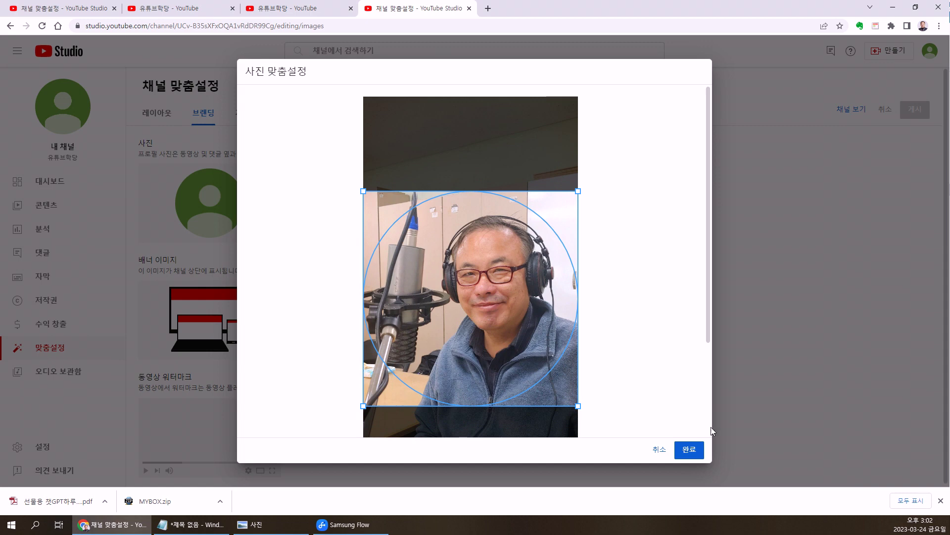
click(686, 452)
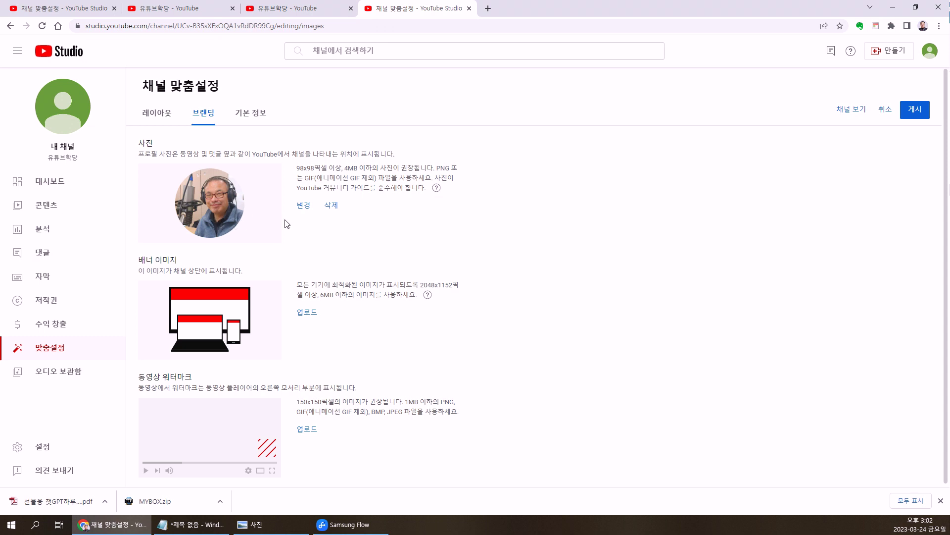
Replace the profile photo with 20201202_093140_705_1.png, cropped at full image width around the hat and face
click(305, 208)
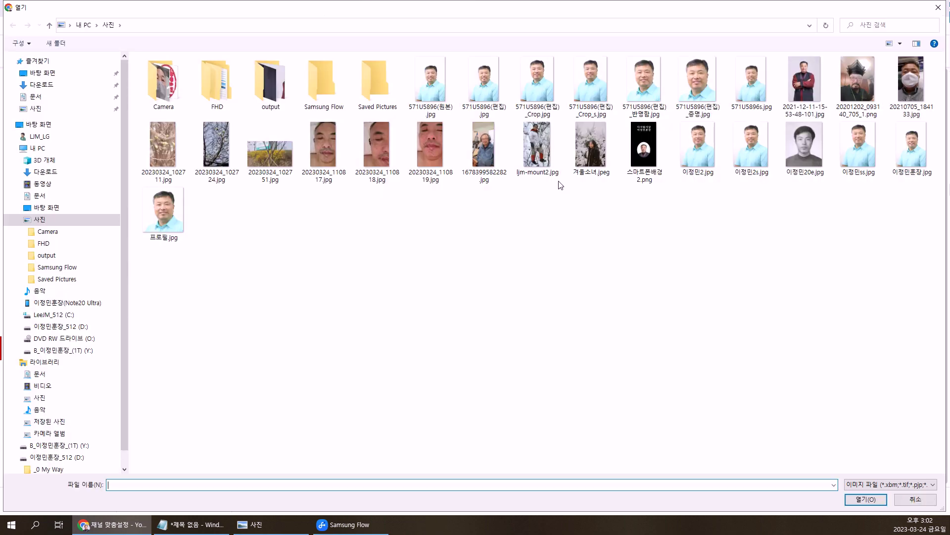
click(858, 79)
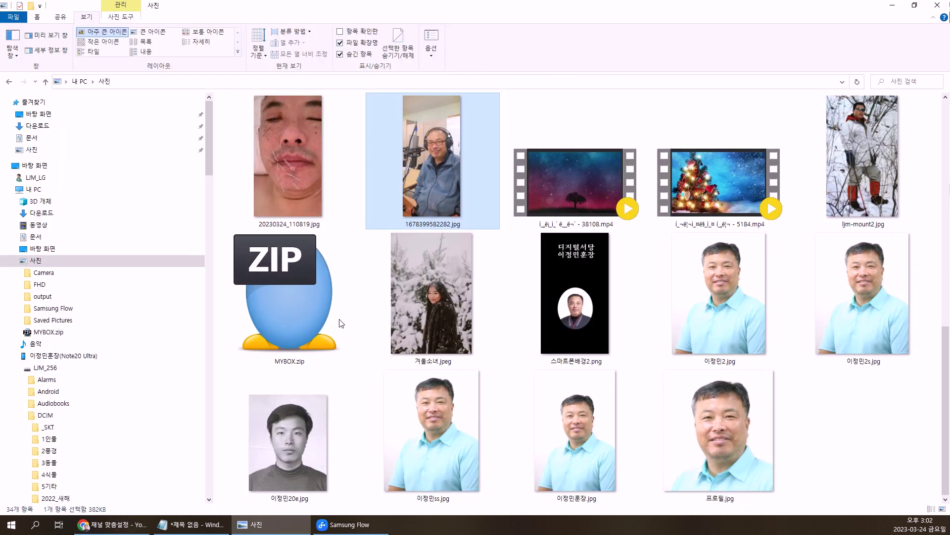
click(124, 524)
drag(426, 315, 419, 295)
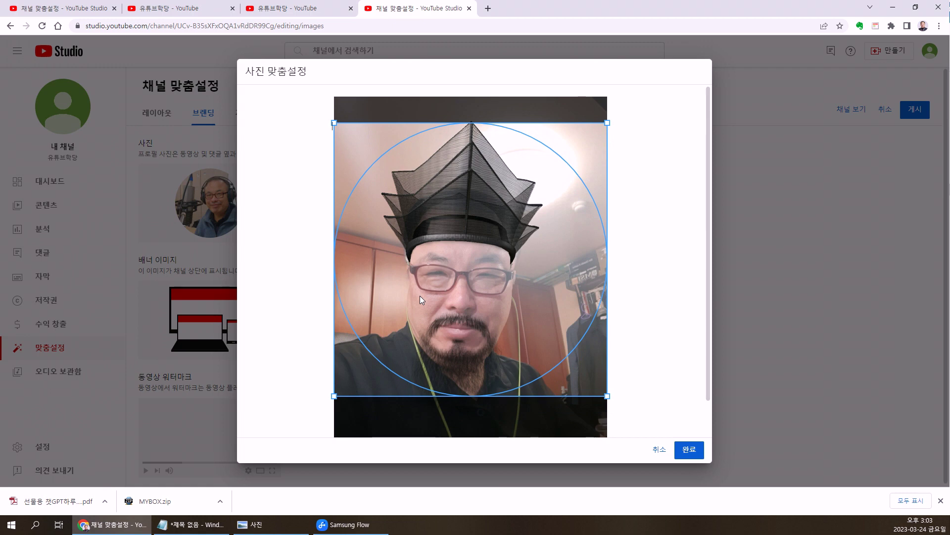
mouse_move(608, 395)
mouse_down()
mouse_move(580, 367)
mouse_move(605, 393)
mouse_move(594, 383)
mouse_up()
drag(512, 339, 512, 330)
drag(594, 381, 607, 392)
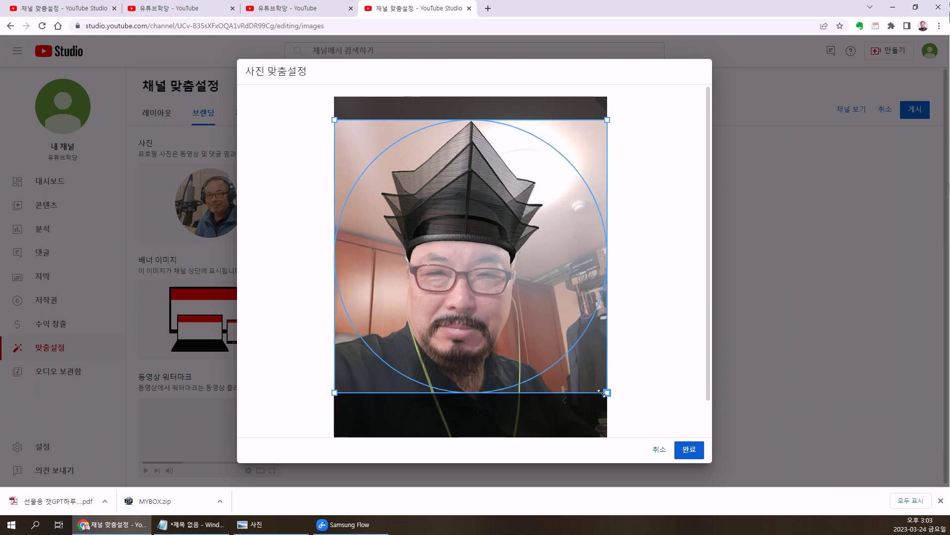
click(689, 449)
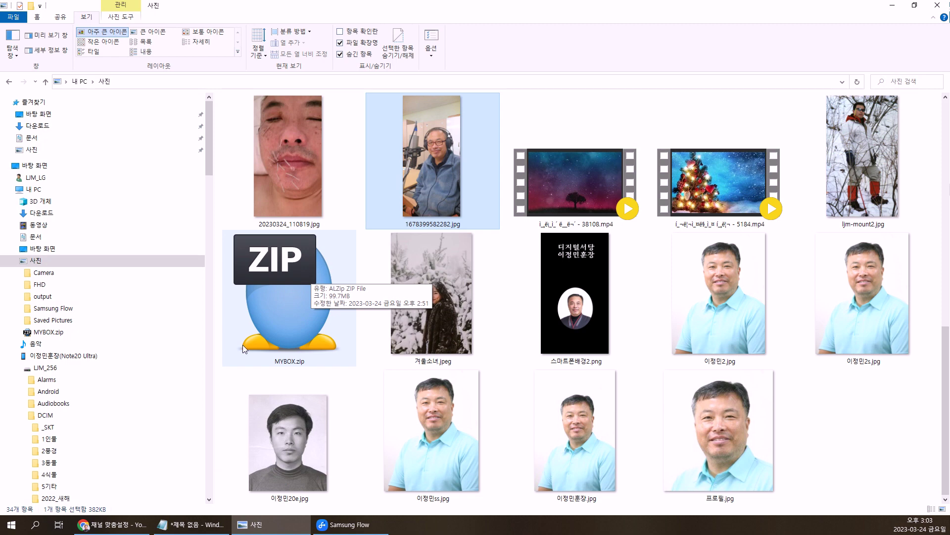
Set the profile photo back to 1678399582282.jpg, moving the crop up slightly to frame the head and microphone
click(111, 524)
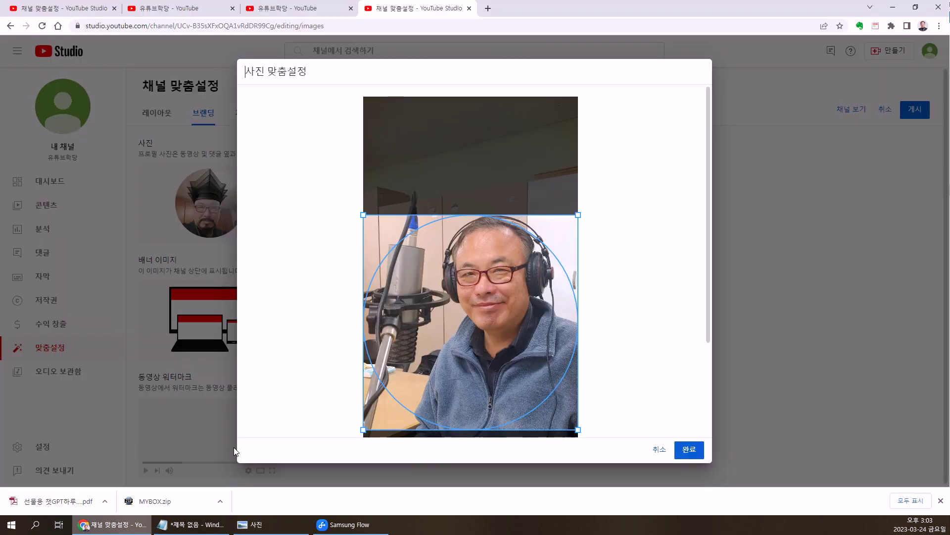
drag(470, 344, 470, 336)
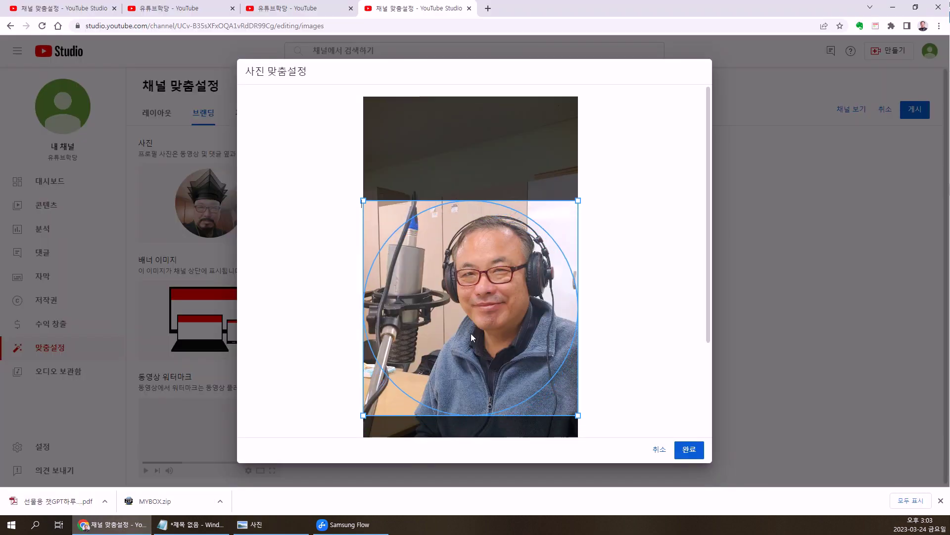
click(689, 450)
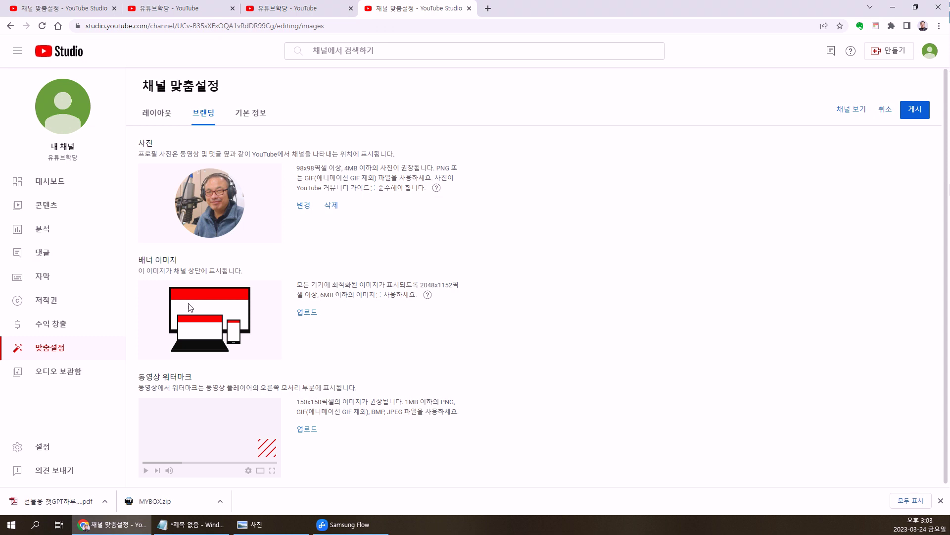
Switch from the Studio pages to the YouTube channel page and open the YouTube home feed
click(65, 8)
click(131, 8)
click(78, 9)
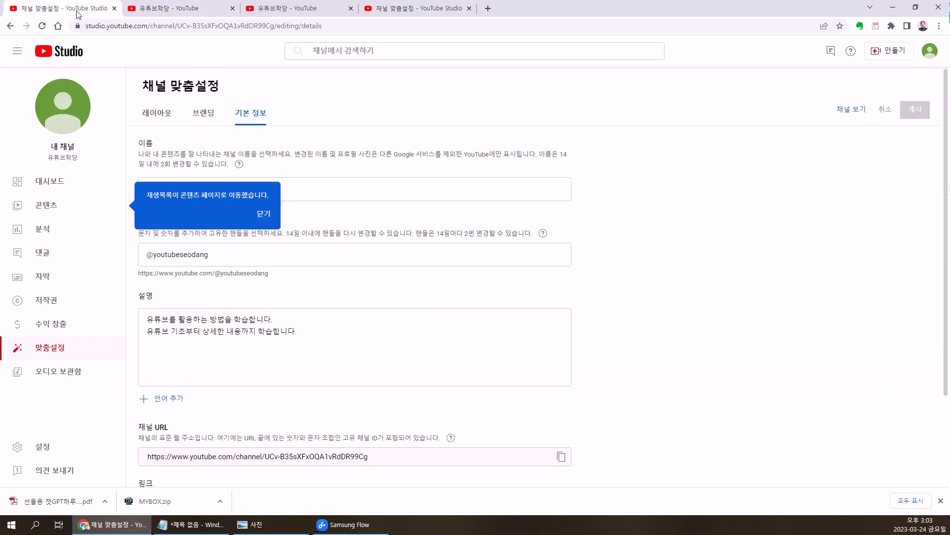
click(263, 11)
click(57, 51)
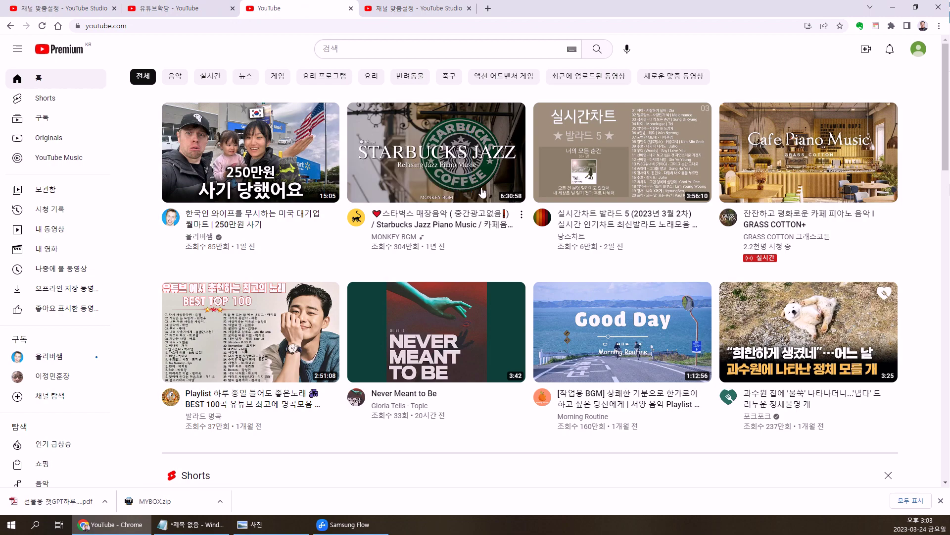
Browse the home feed and open the 발라드 명곡 channel to examine its banner image and profile picture
scroll(690, 328, down, 2)
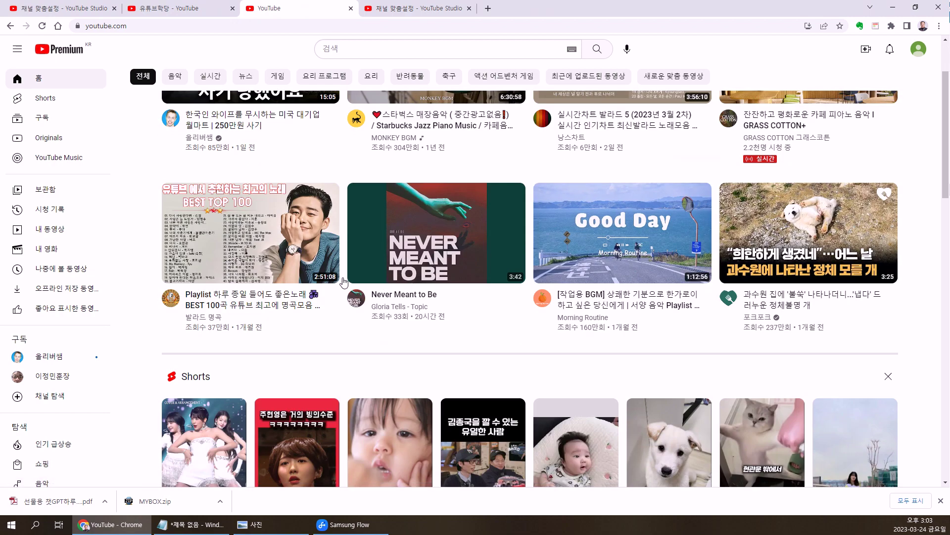
scroll(346, 282, down, 4)
scroll(289, 283, up, 4)
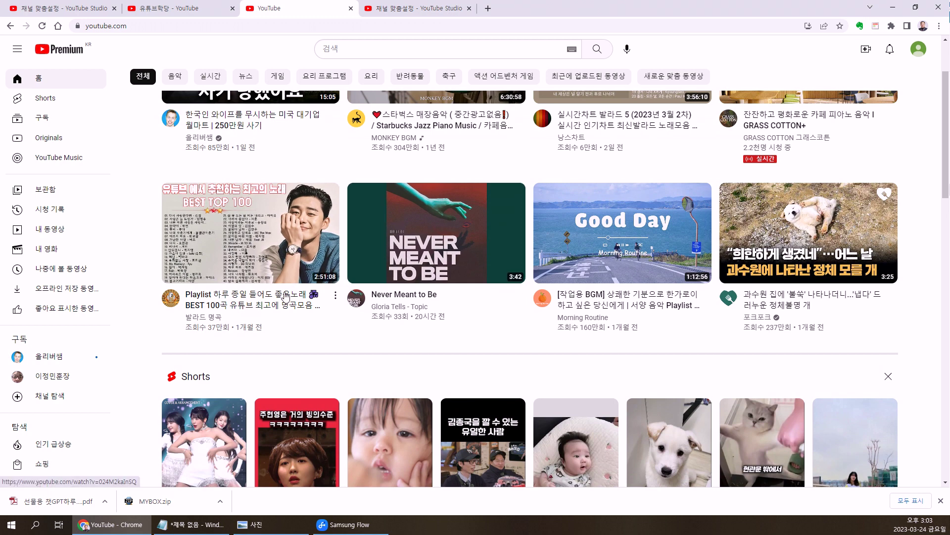
click(172, 297)
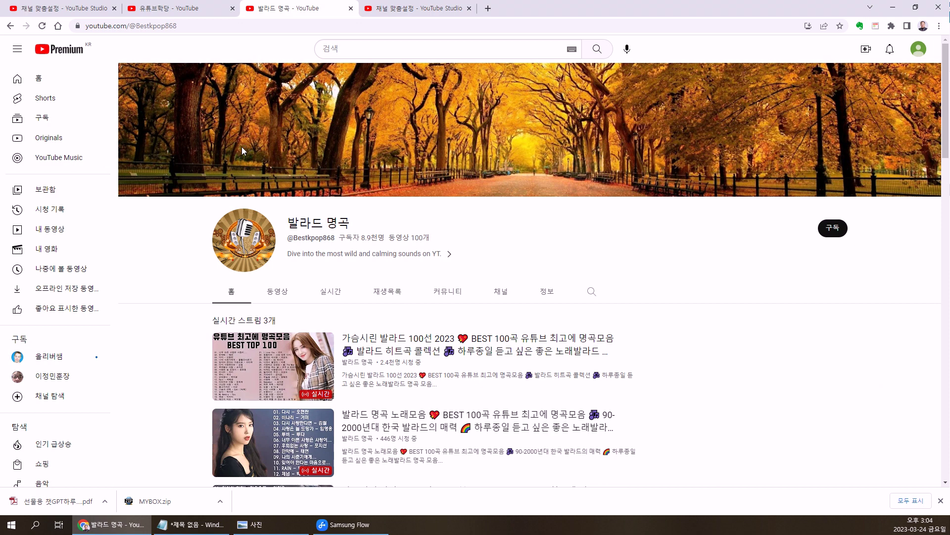
key(ctrl+Tab)
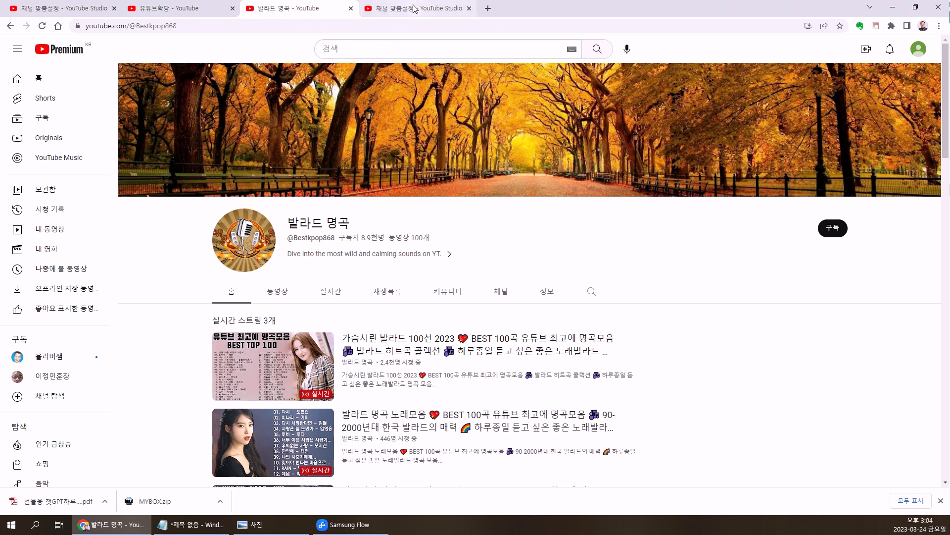
Compare the 배너 이미지 setting in YouTube Studio with the 발라드 명곡 channel's banner and the 유튜브학당 channel page
drag(140, 264, 173, 261)
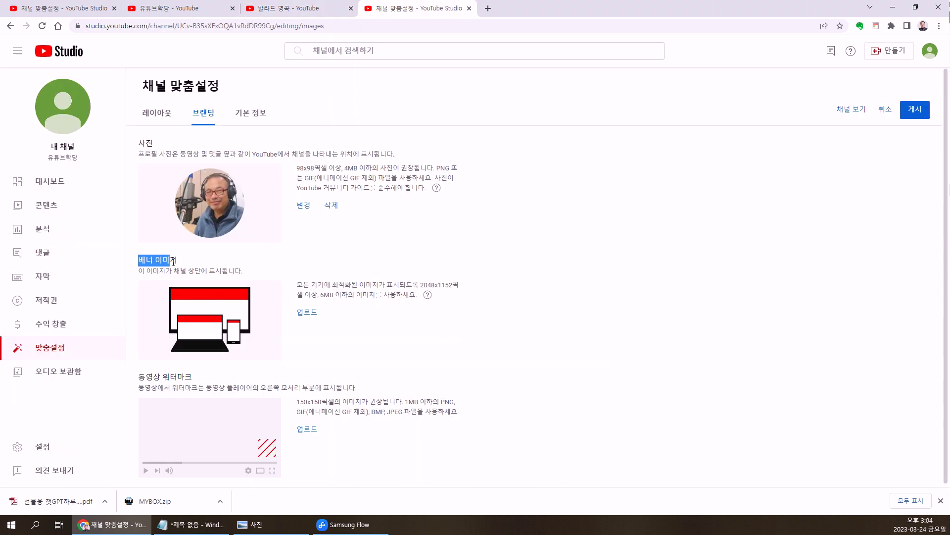
click(277, 8)
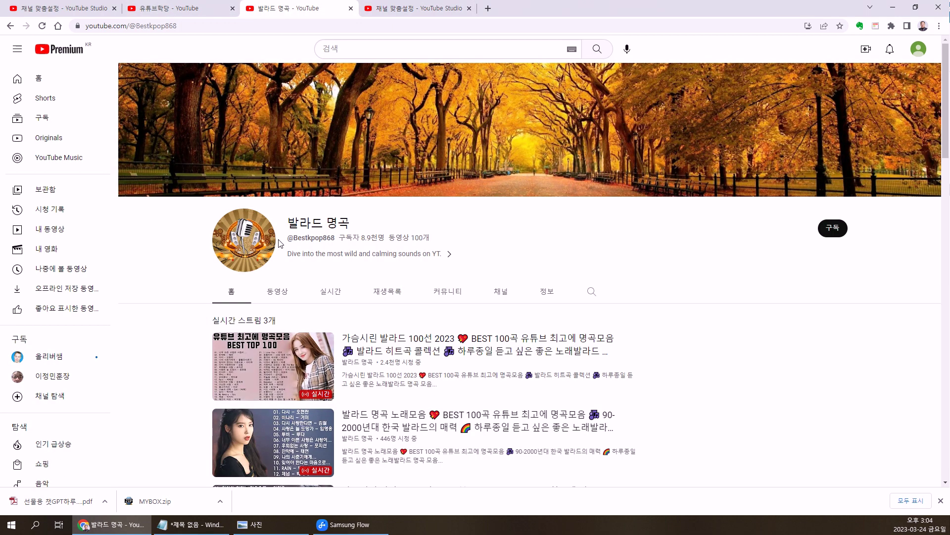
scroll(320, 240, down, 2)
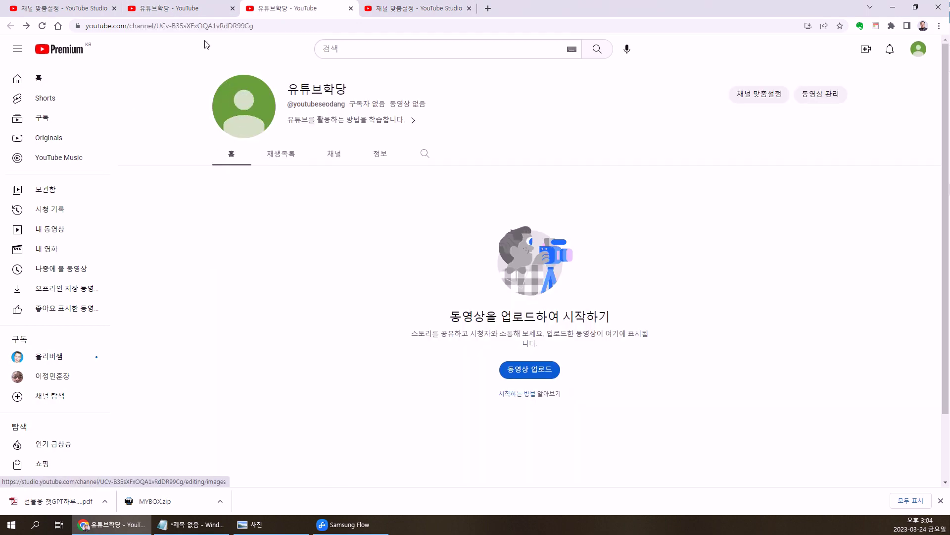
click(172, 11)
click(60, 8)
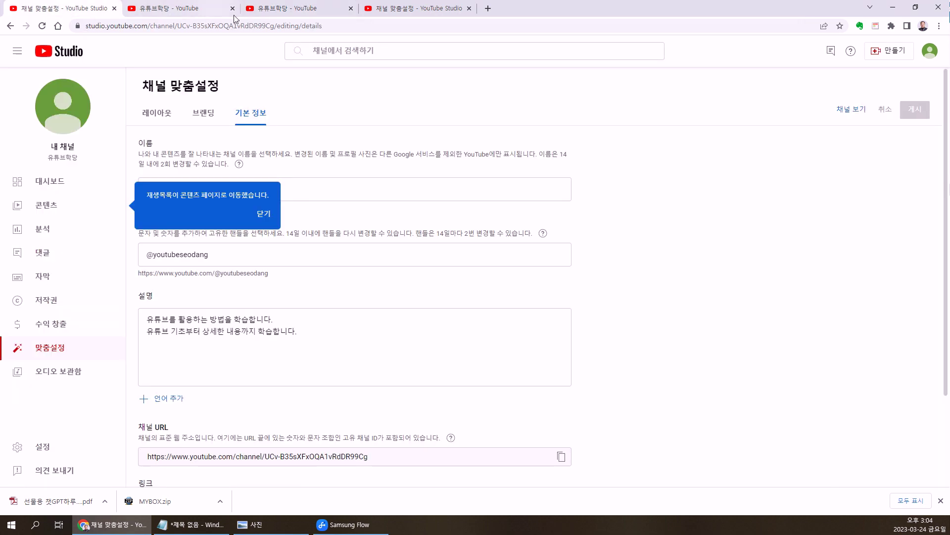
Open the 때껄룩TAKE A LOOK channel from the YouTube home feed and examine its banner, profile picture and page content
click(250, 9)
click(44, 57)
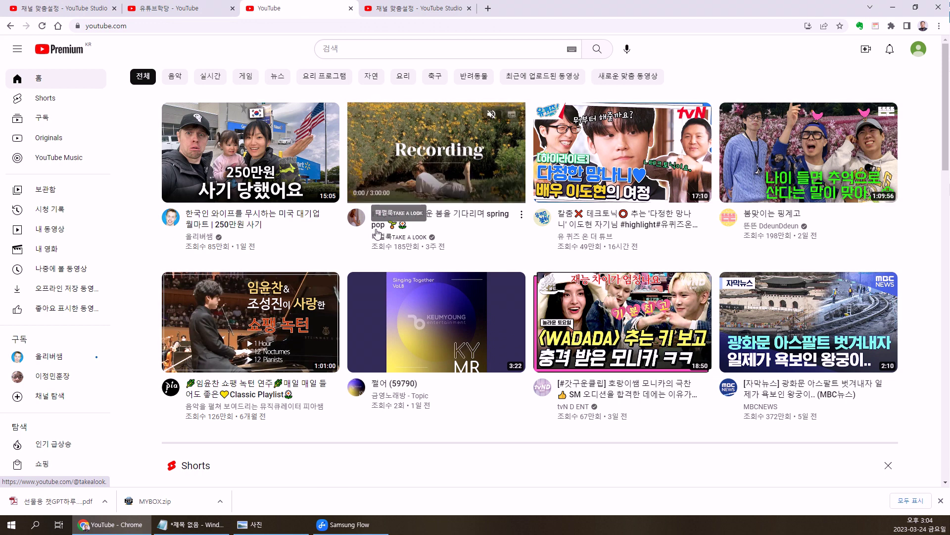
click(406, 237)
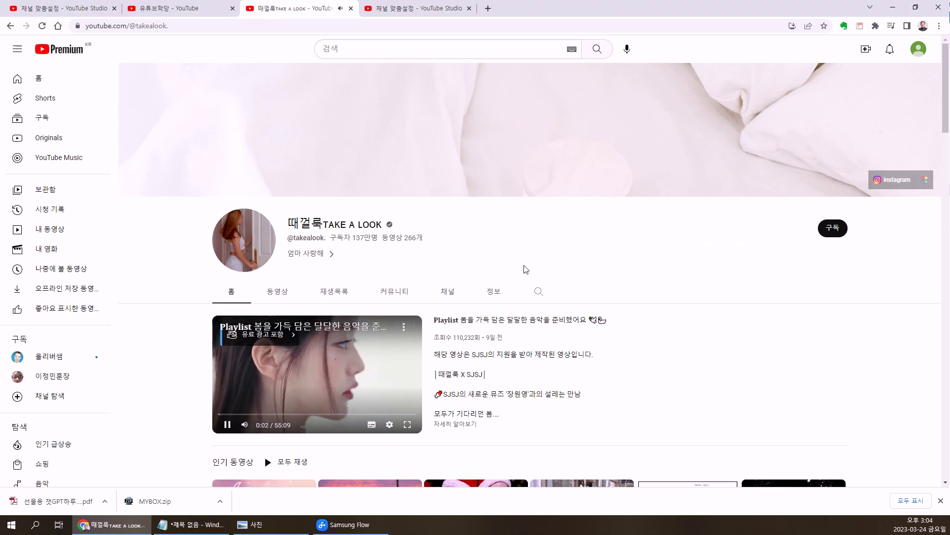
scroll(544, 282, down, 4)
scroll(582, 301, up, 4)
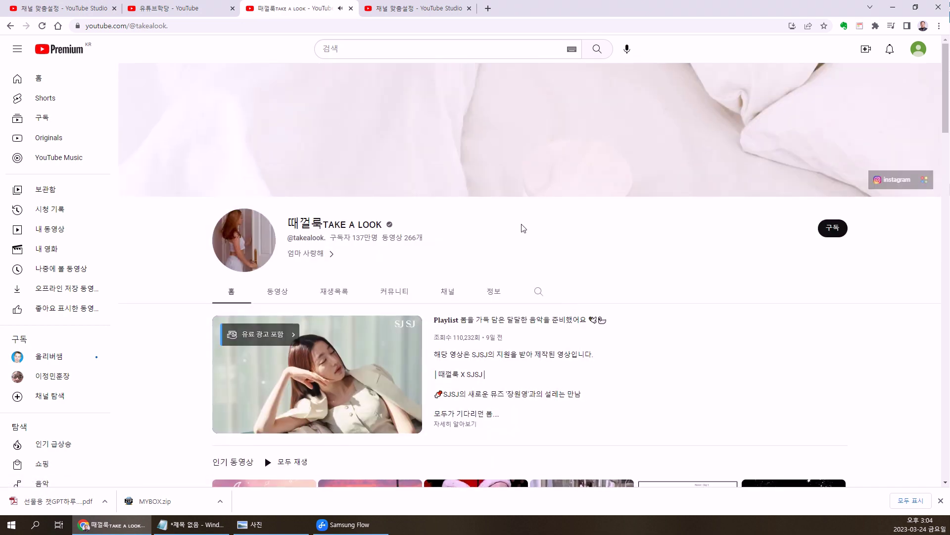
scroll(498, 172, down, 8)
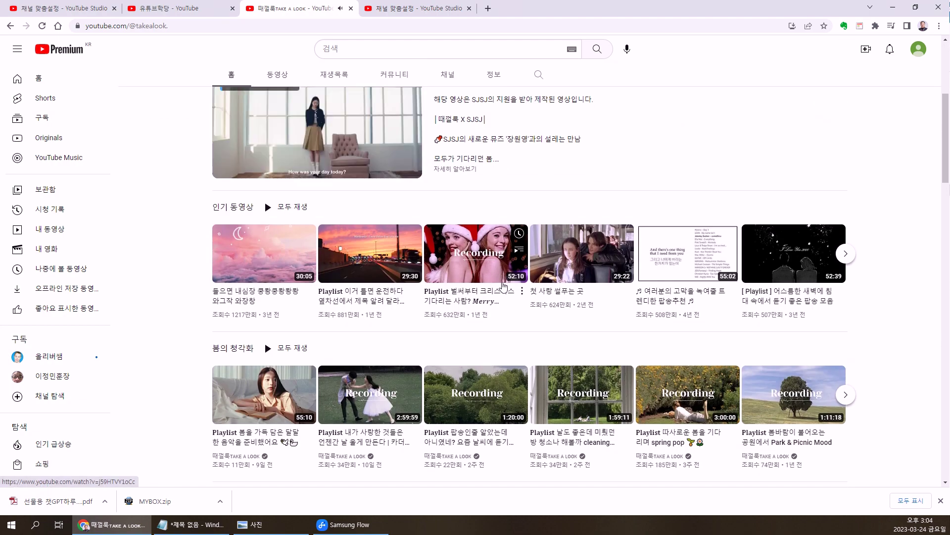
scroll(476, 283, up, 1)
Return to the home feed, browse the recommendations and open the Beginagain 비긴어게인 channel to examine its banner
click(64, 50)
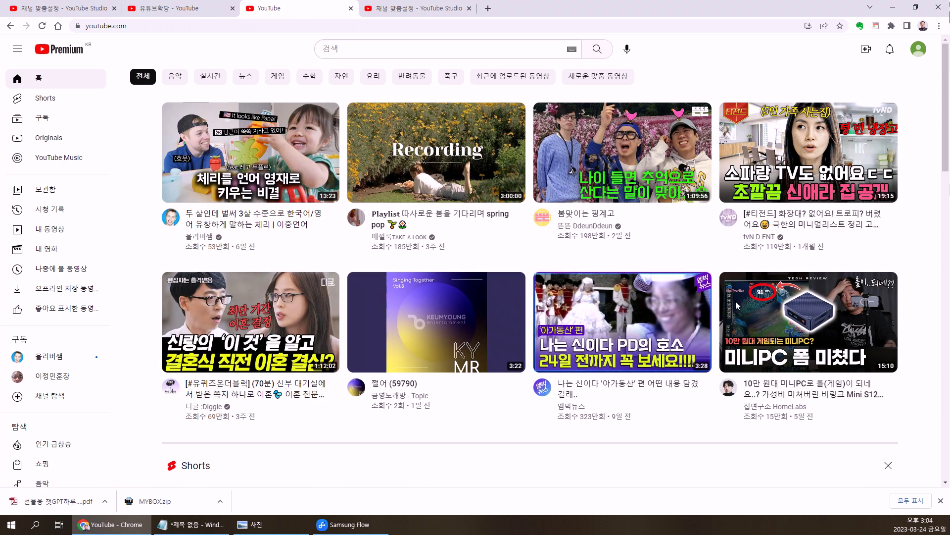
scroll(765, 303, down, 1)
scroll(766, 303, down, 10)
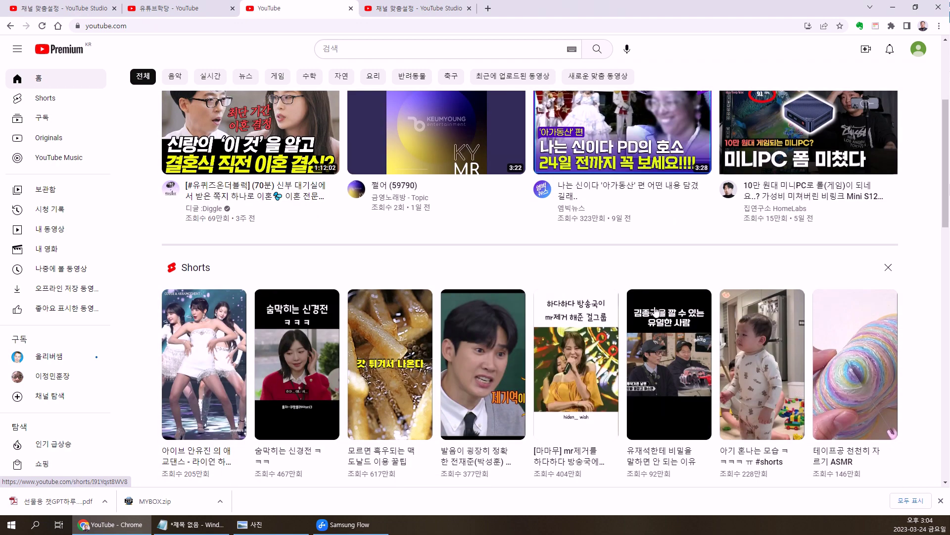
scroll(479, 326, down, 3)
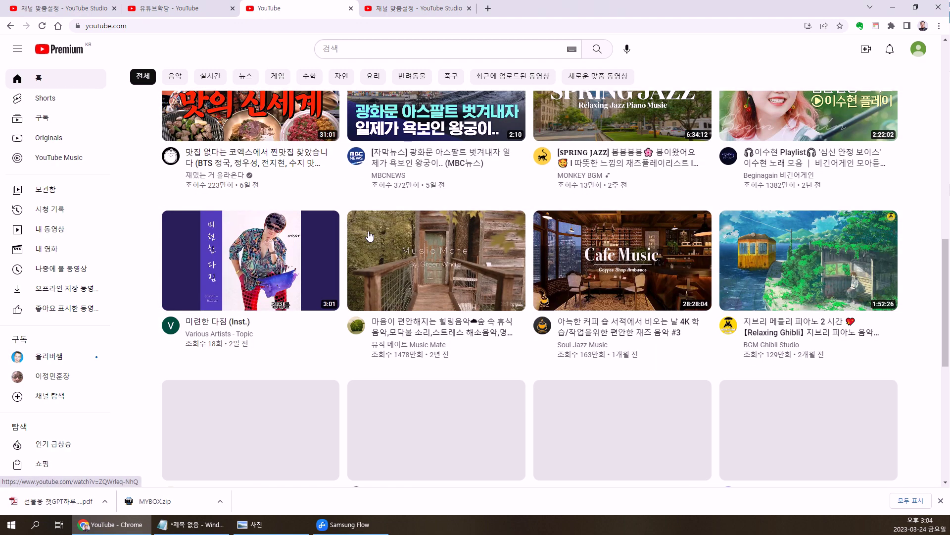
scroll(741, 252, up, 2)
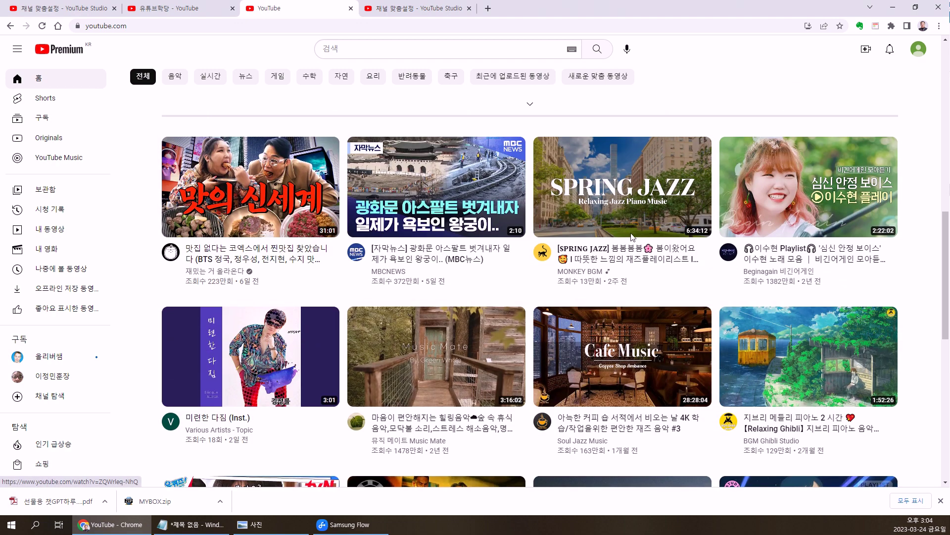
click(728, 253)
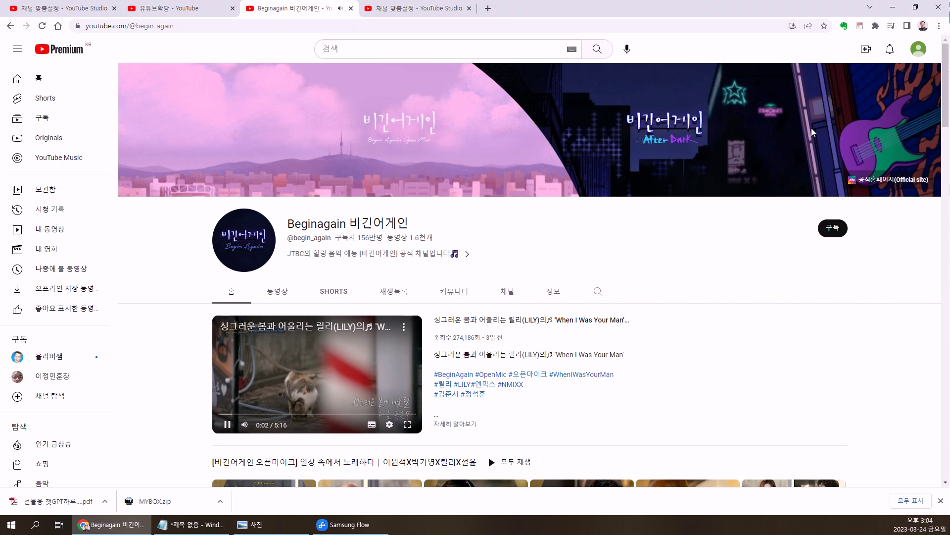
Go back to the YouTube Studio branding page and highlight the 배너 이미지 heading to review that setting
key(ctrl+Tab)
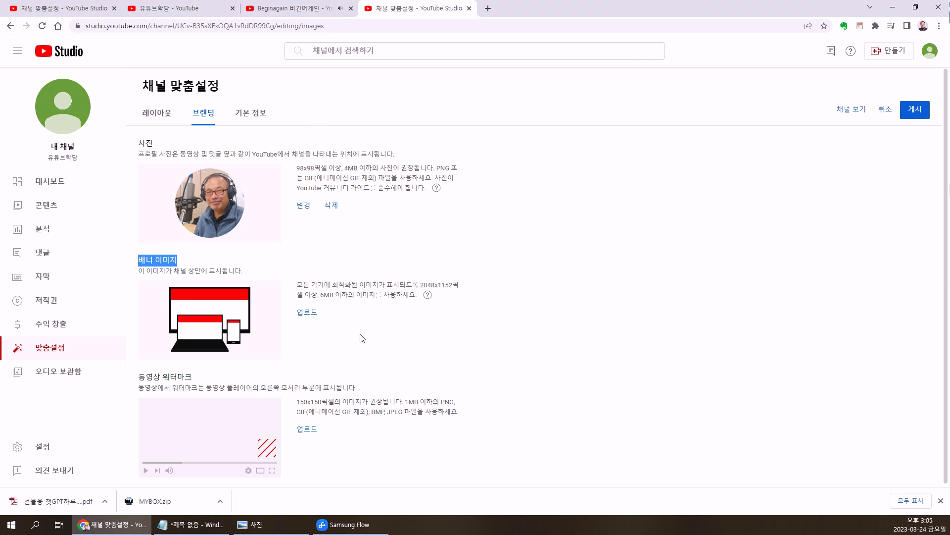
click(442, 205)
drag(141, 259, 178, 259)
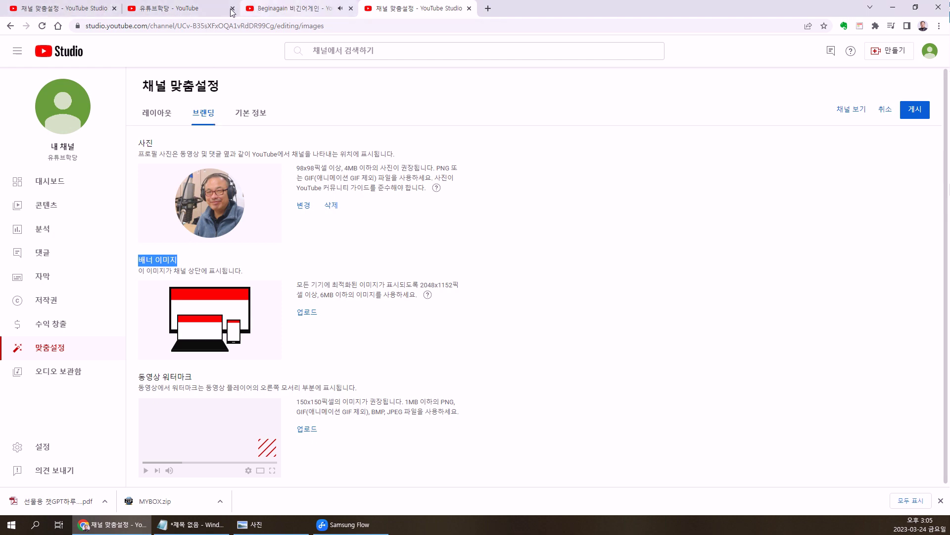
Open the 재밌는 거 올라온다 channel from the home feed, examine its banner and return to the feed
click(289, 8)
key(alt+Left)
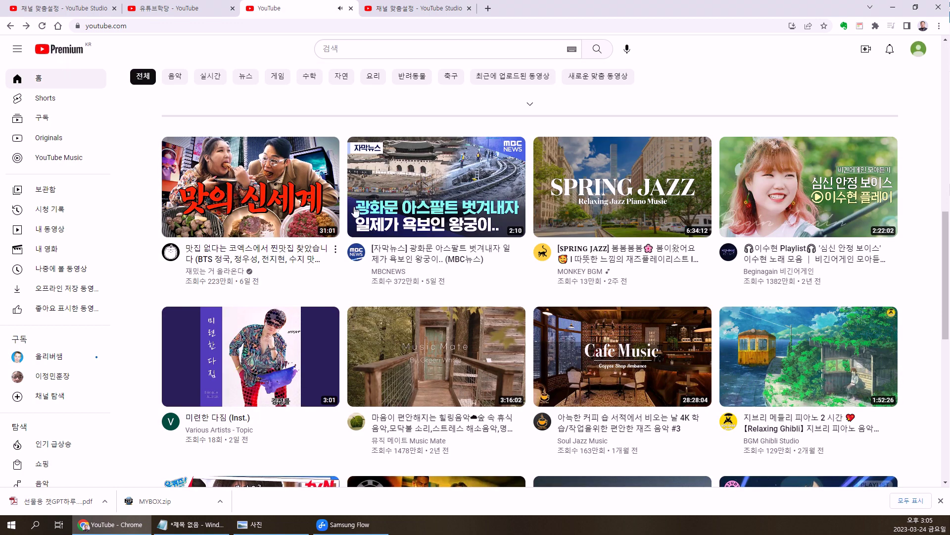
mouse_move(266, 207)
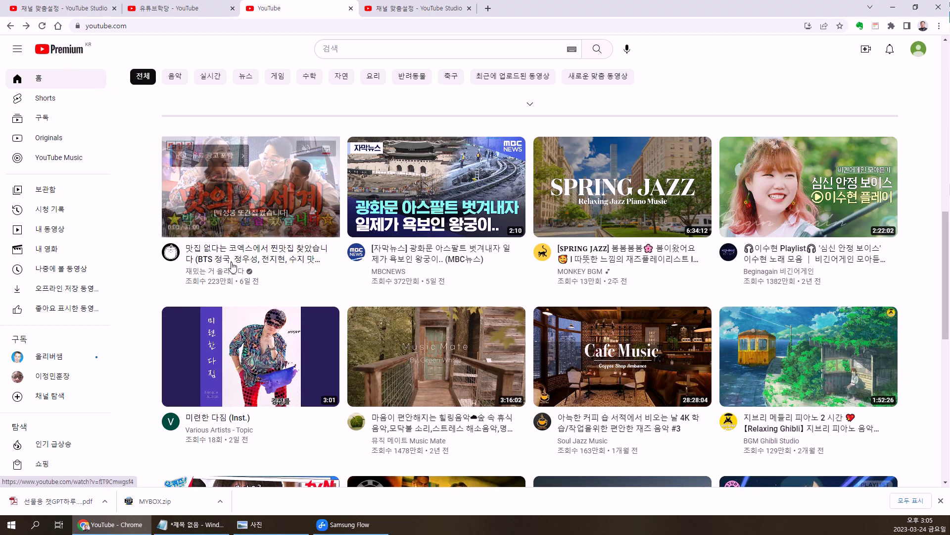
click(173, 253)
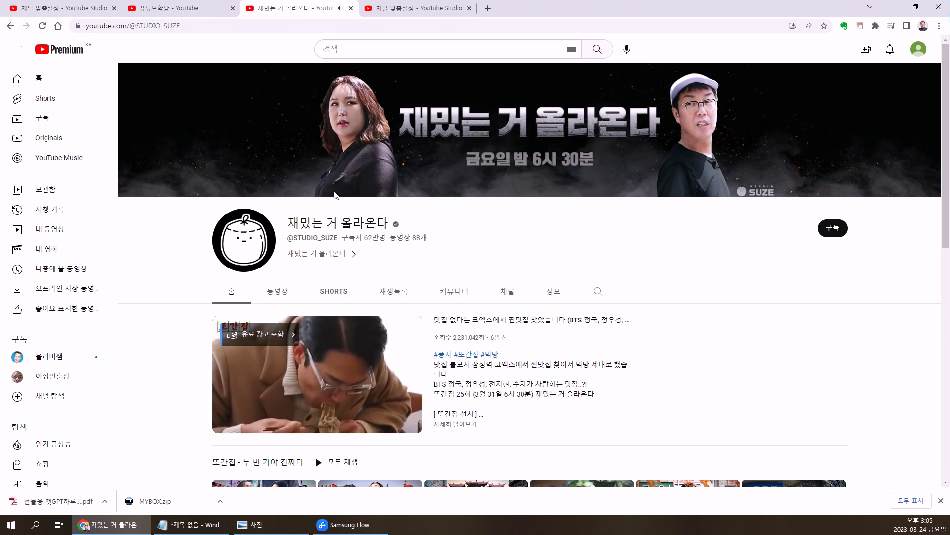
scroll(468, 212, down, 3)
scroll(467, 212, up, 3)
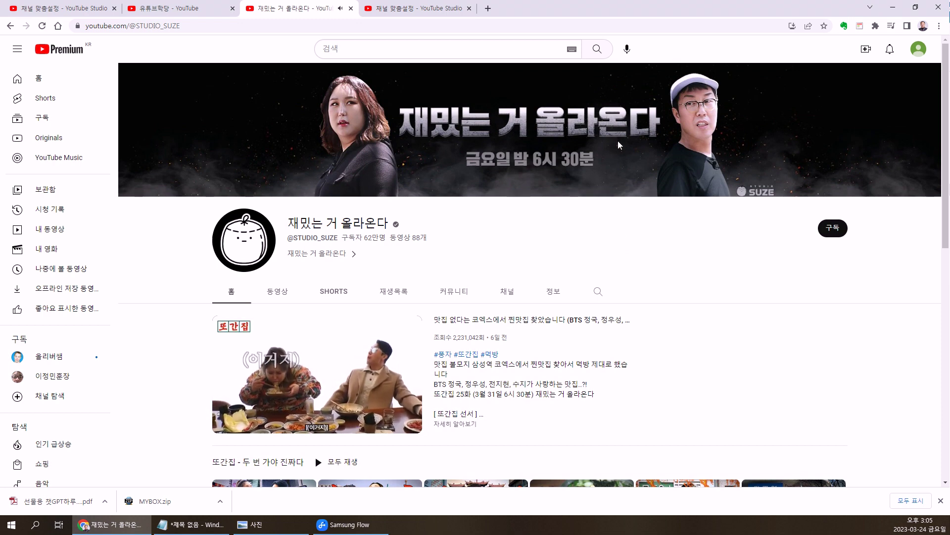
click(60, 76)
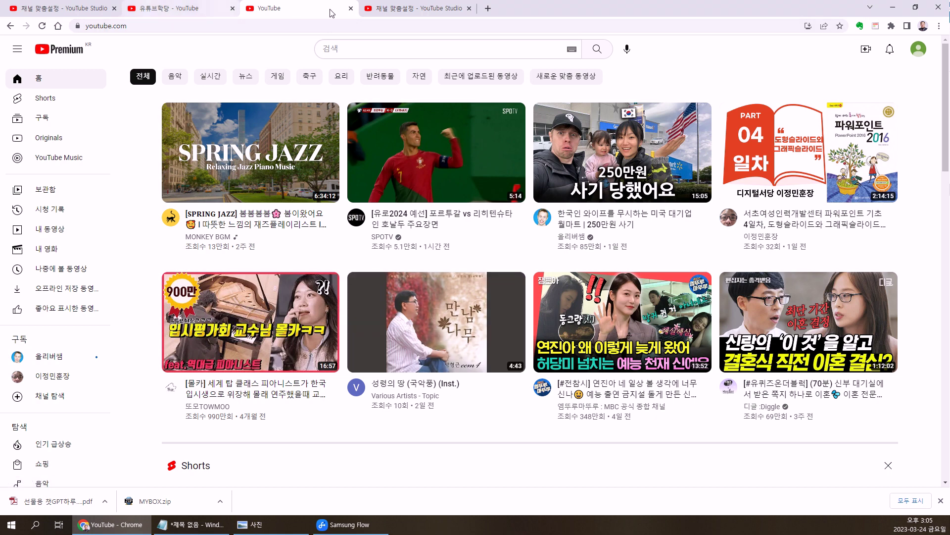
Switch to the Notepad lesson notes, add blank lines after the unzipping note and highlight 채널 맞춤설정 in the STEP 03 outline
click(191, 524)
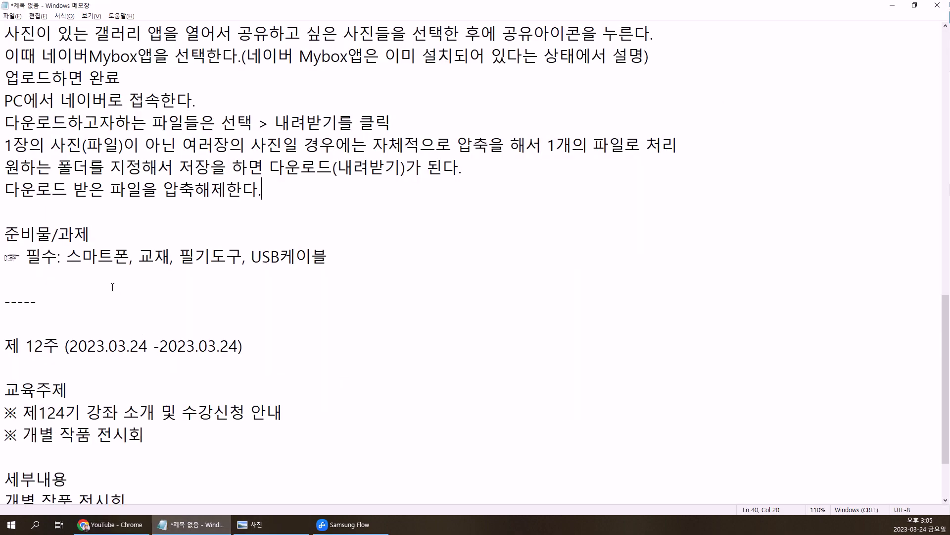
key(Return)
key(Return)
scroll(142, 193, up, 7)
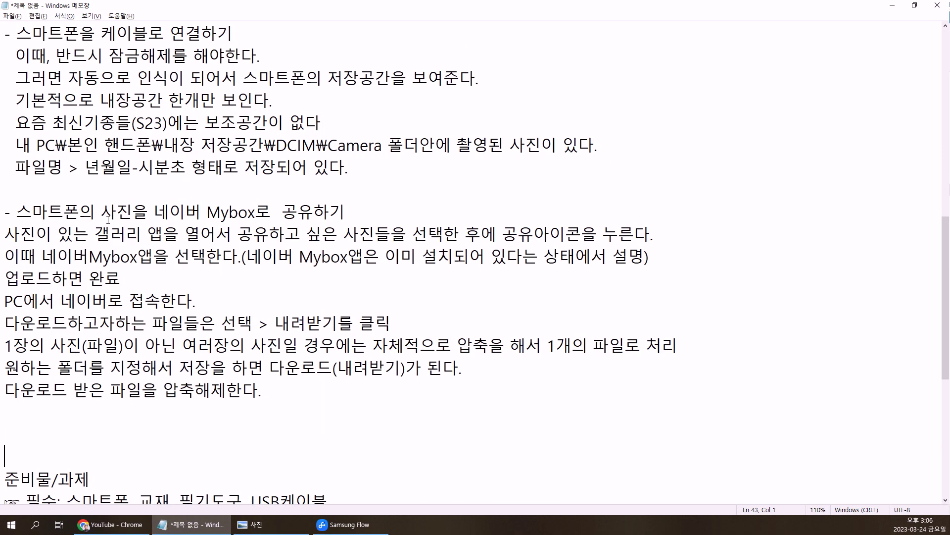
scroll(142, 193, up, 2)
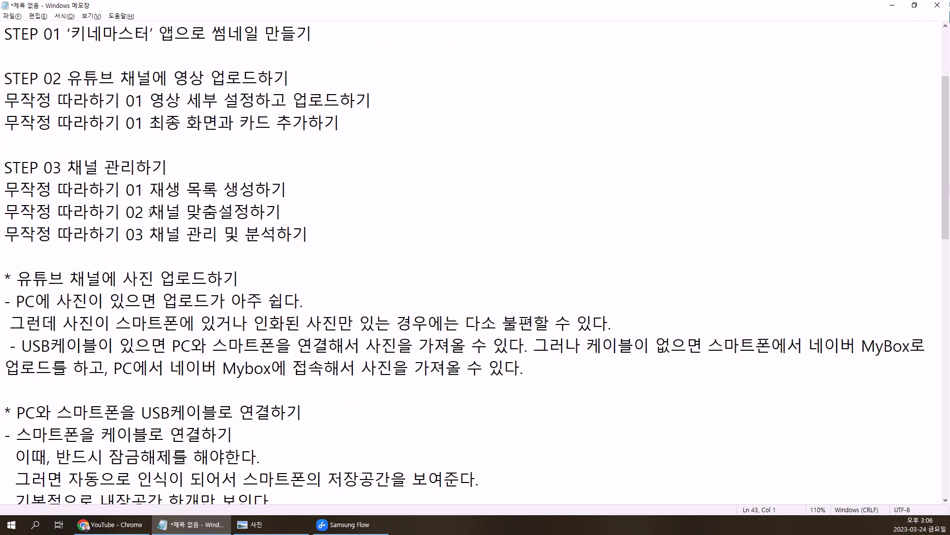
drag(149, 209, 247, 209)
scroll(219, 250, down, 8)
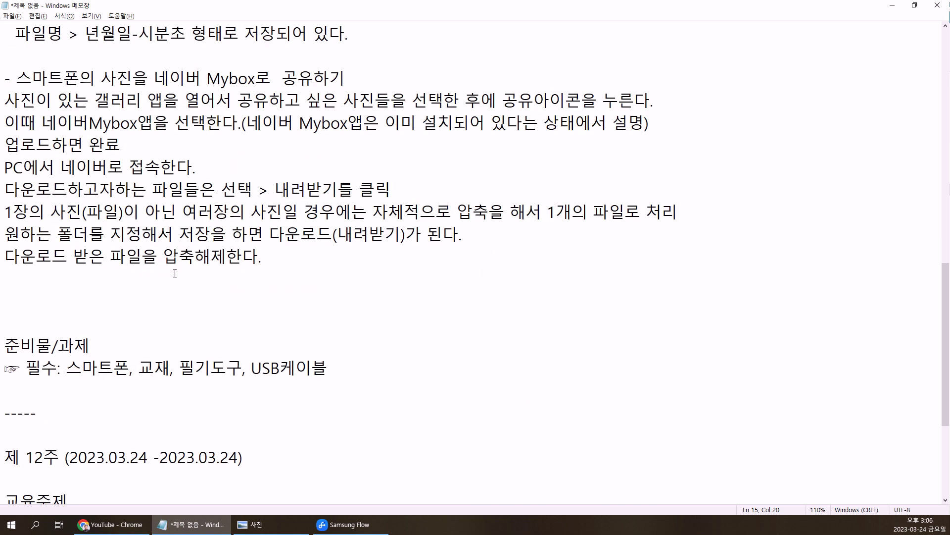
Add the heading "* 배너 이미지를 제작" below the unzipping note and start a new line under it
text(내터 배너 이미)
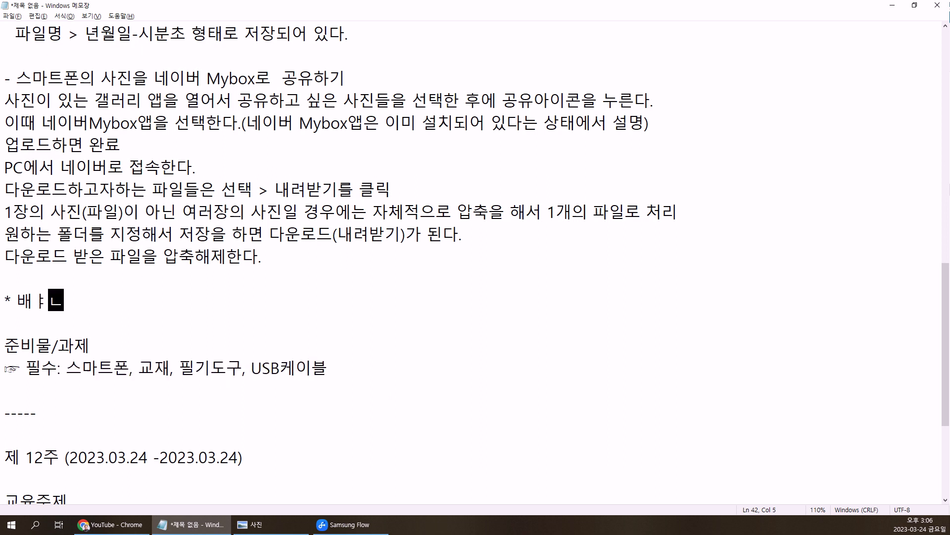
text(지를 제자)
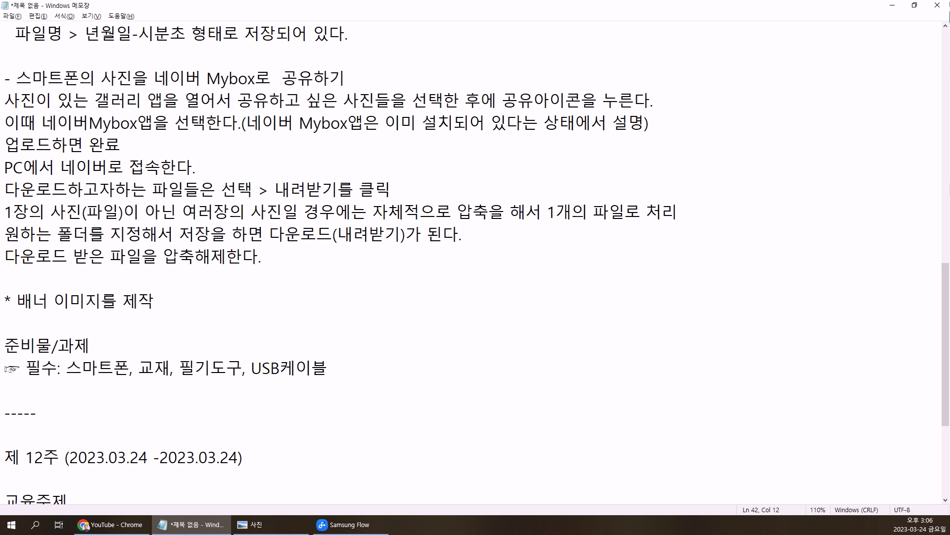
key(Return)
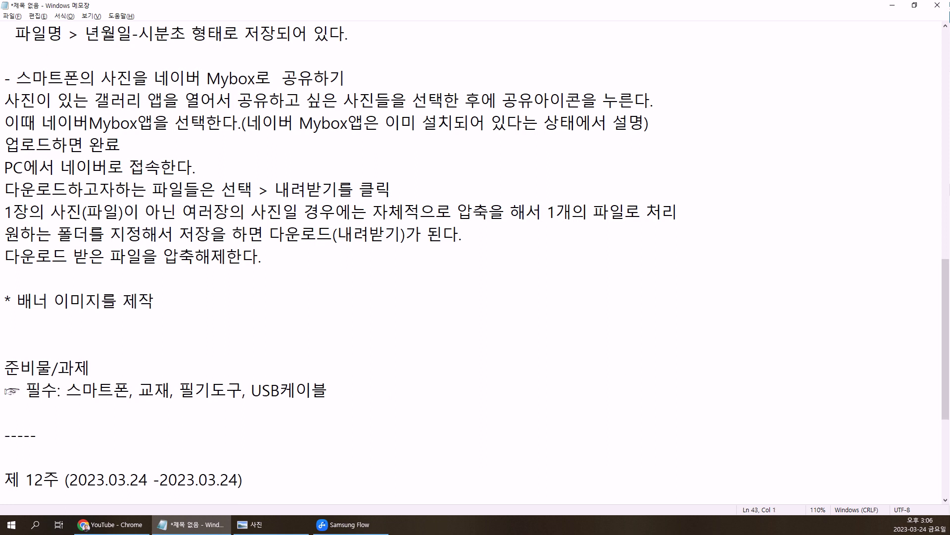
Write the note "- 픽사베이 사이트에서 원하는 사진을 다운로드" under the banner heading and switch back to Chrome
text(- ㅍ사베이)
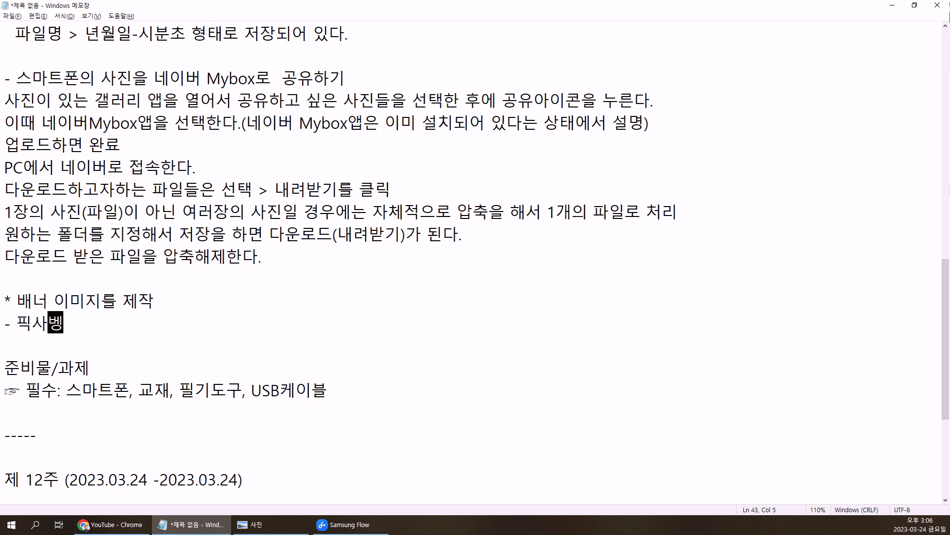
text( 사)
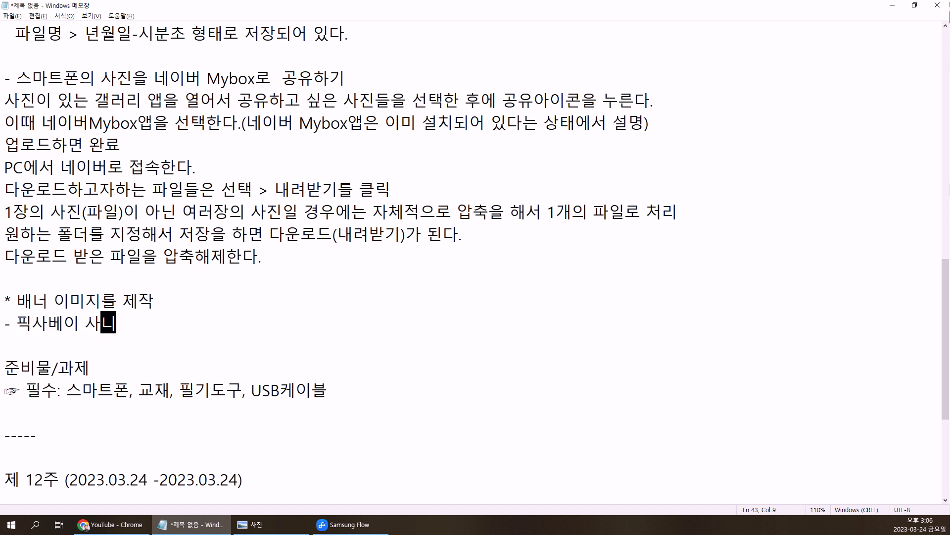
text(이트에서)
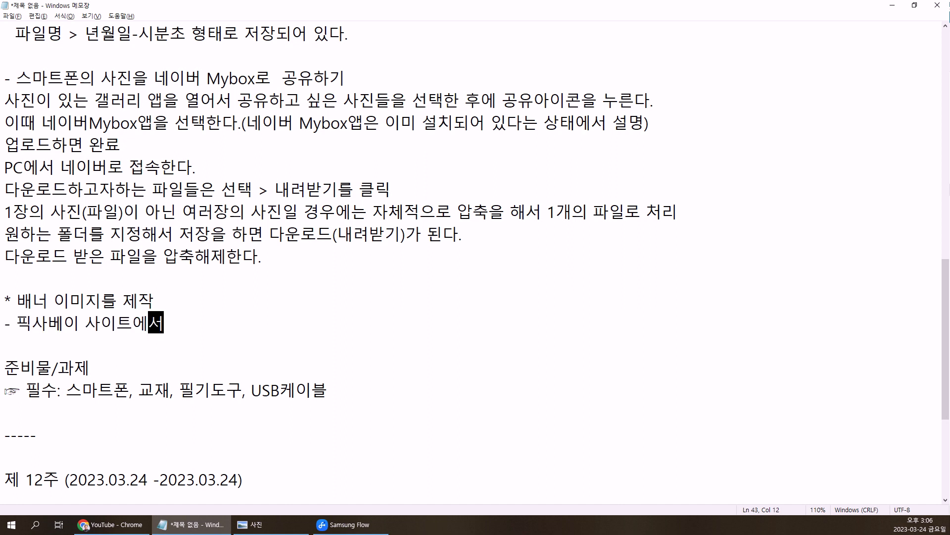
text( 우원하는 사진ㅇ)
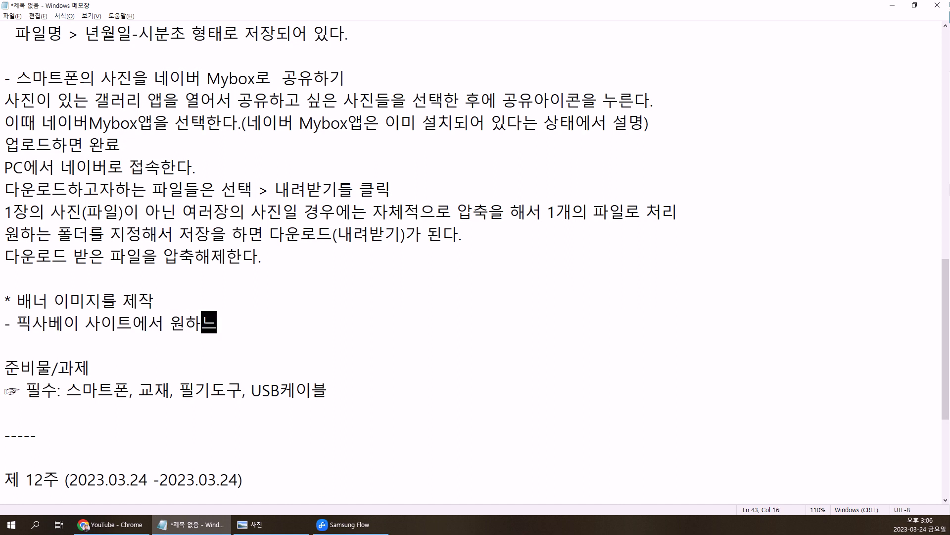
text(을 다운)
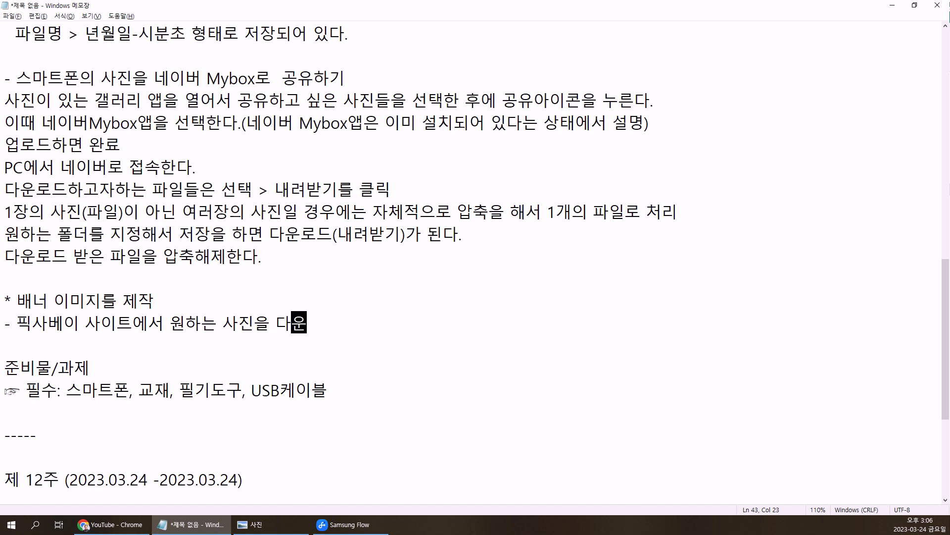
text(론드)
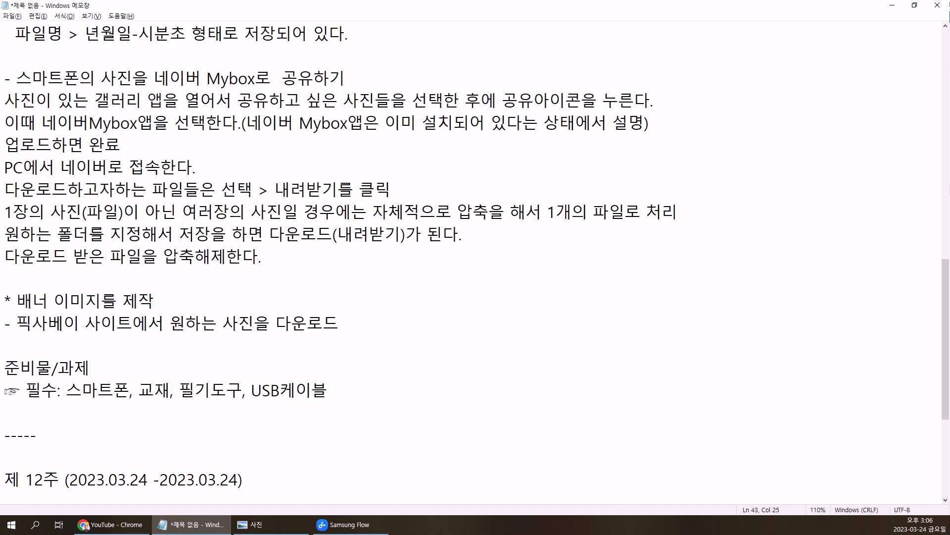
key(Return)
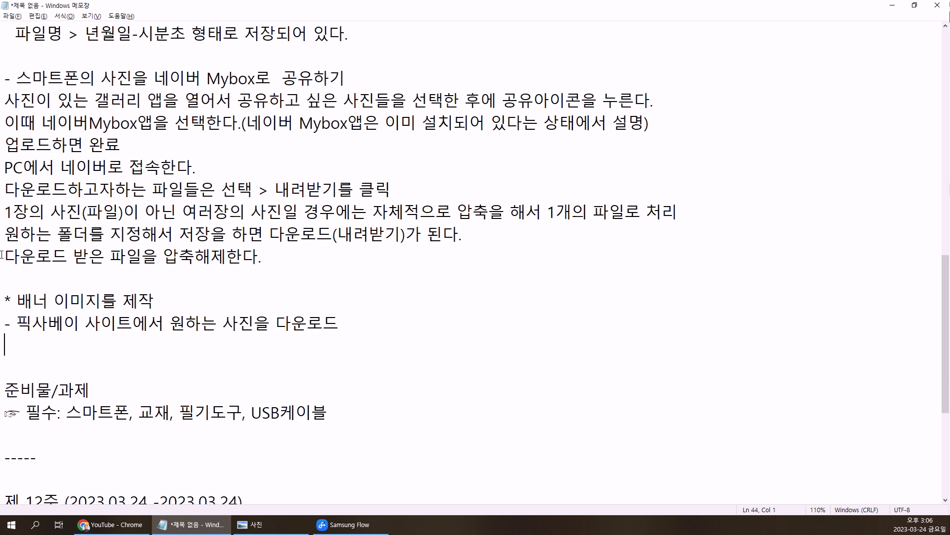
click(129, 528)
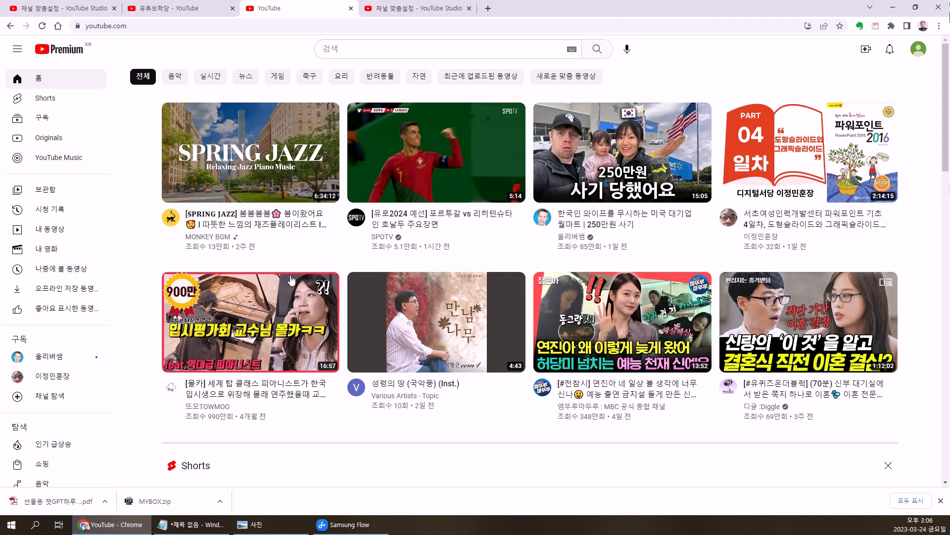
Open a new tab, search Google for 빅사베이, open the Pixabay homepage, and close the search results tab
click(489, 9)
click(410, 27)
text(ㅂ)
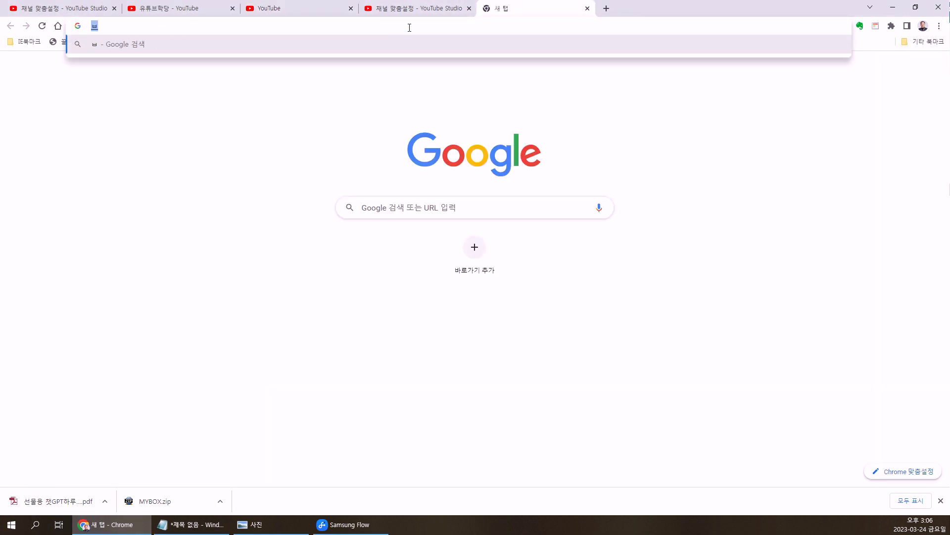
text(ㅣㄱ사베이)
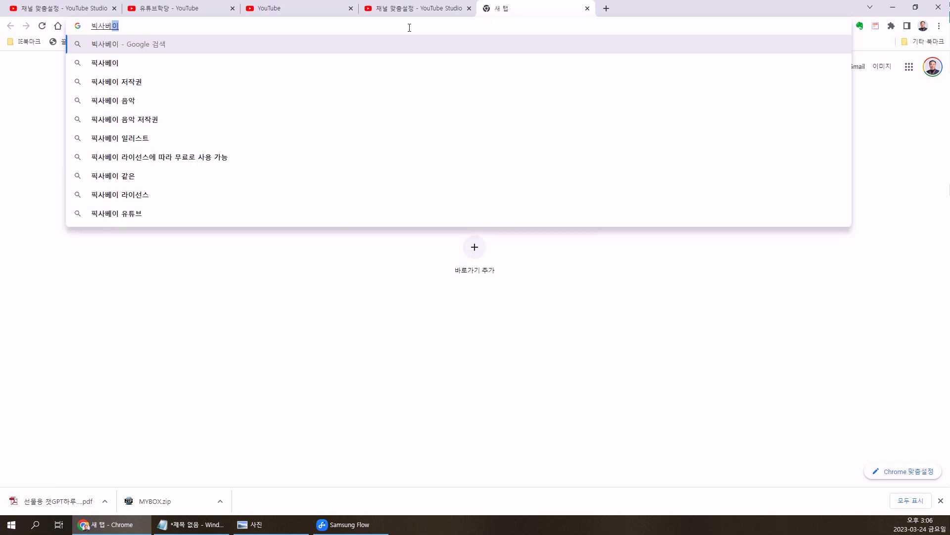
key(Return)
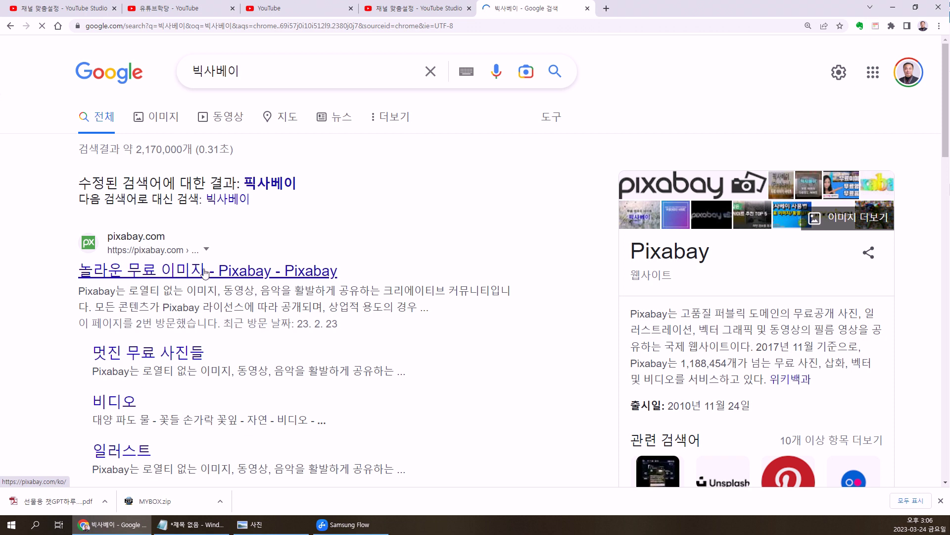
click(253, 272)
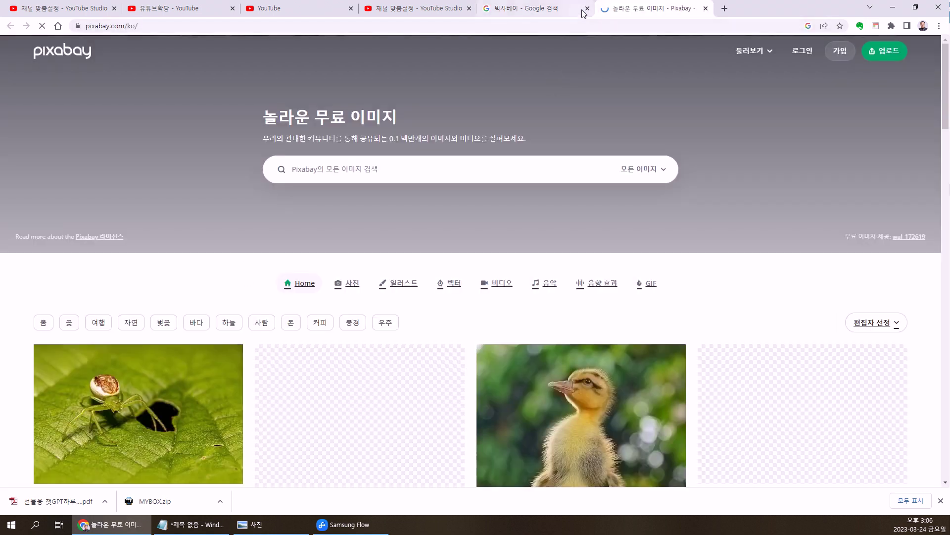
click(587, 8)
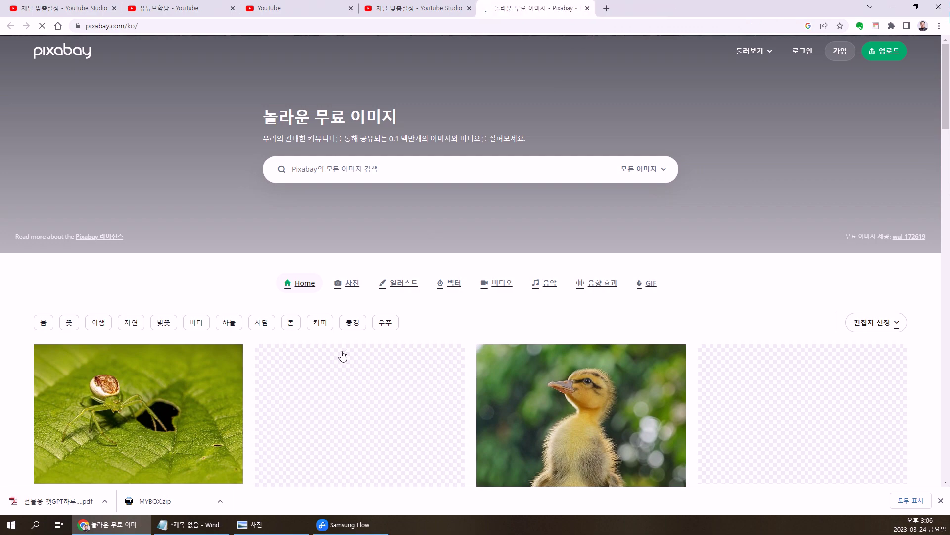
scroll(317, 364, down, 3)
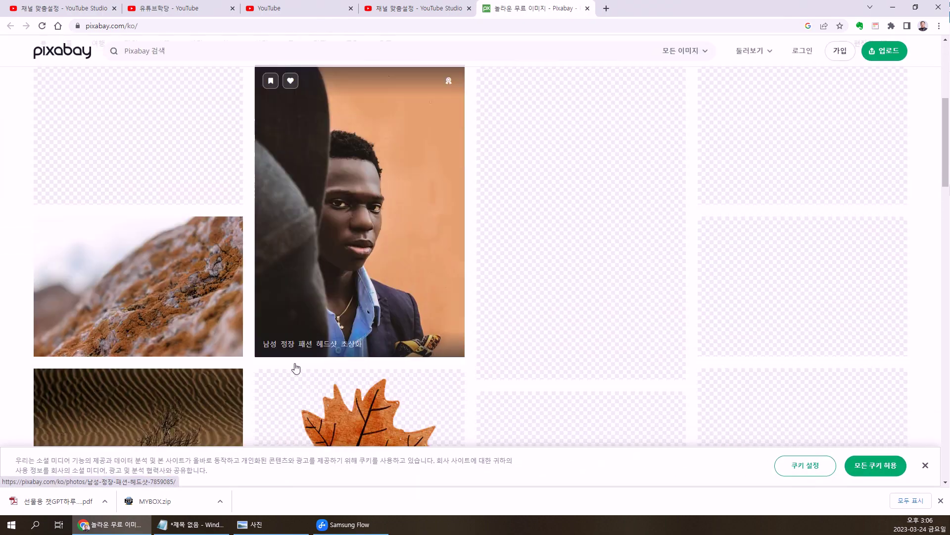
scroll(296, 360, up, 3)
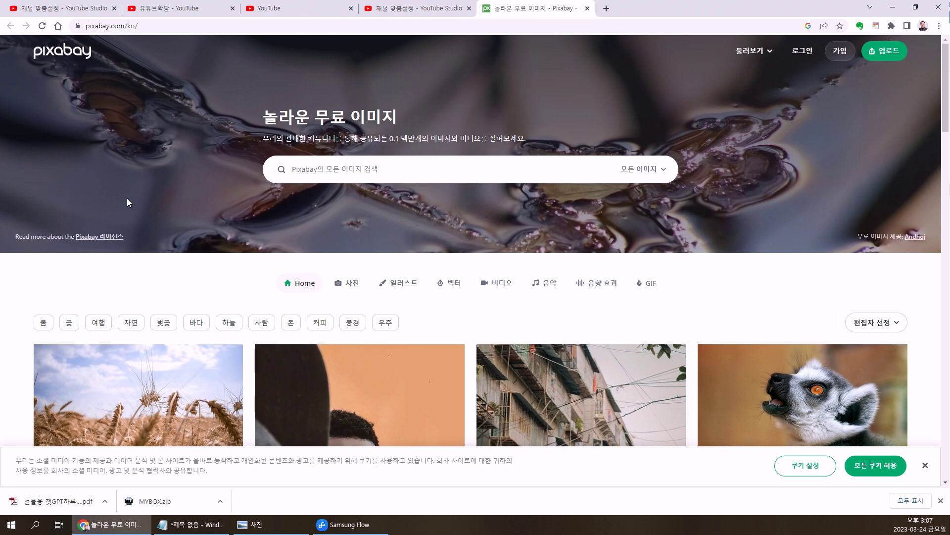
Switch to the Notepad notes and write "SNS(블로그, 유튜브, ...)에서 타인의 사진을 함부로 사용하면 위험하다." below the Pixabay line
click(193, 524)
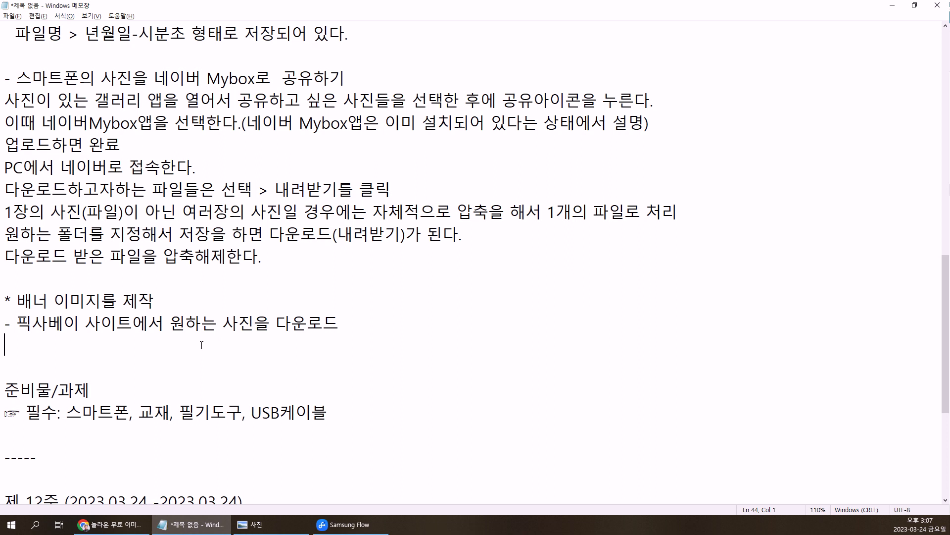
text(SNS(블로그)
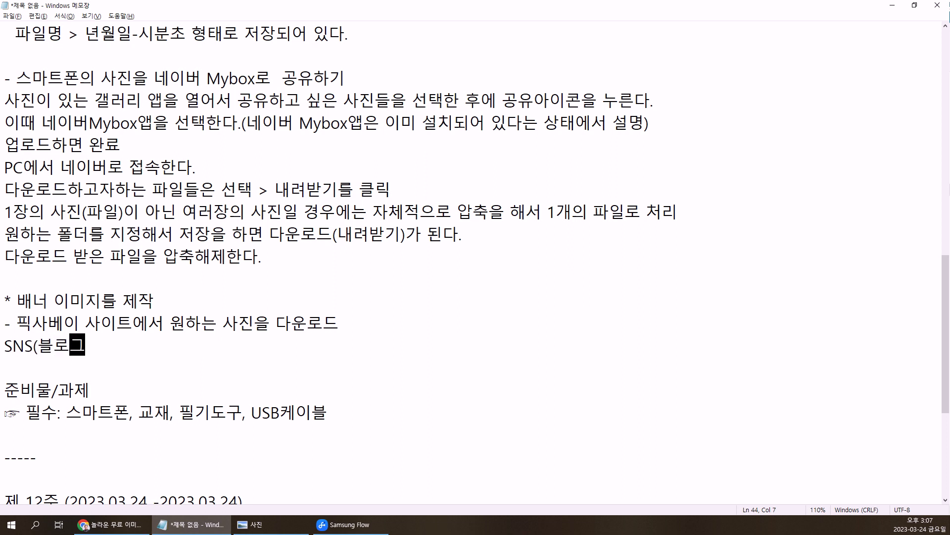
text(, 유튜부)
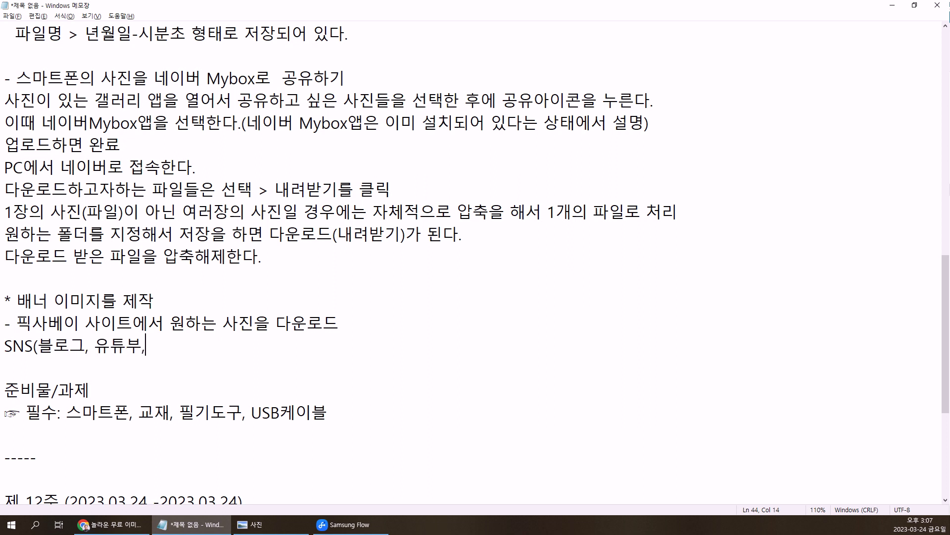
key(BackSpace)
text(브, ..)
text(.)에서 )
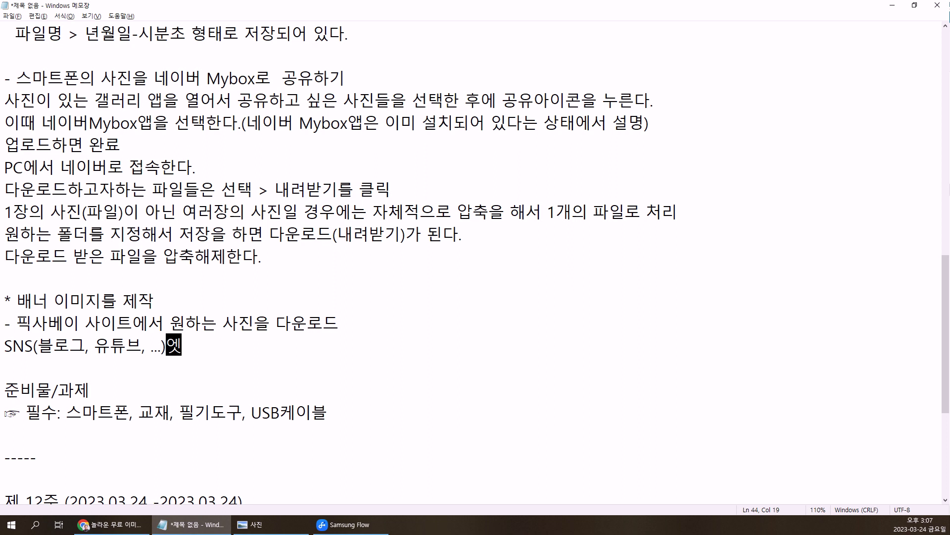
text(타인)
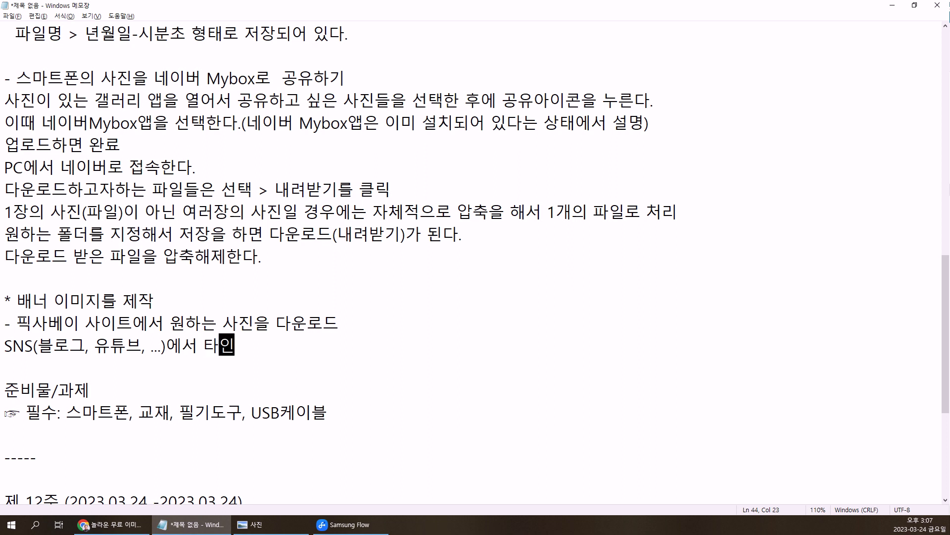
text(의 사진을 함)
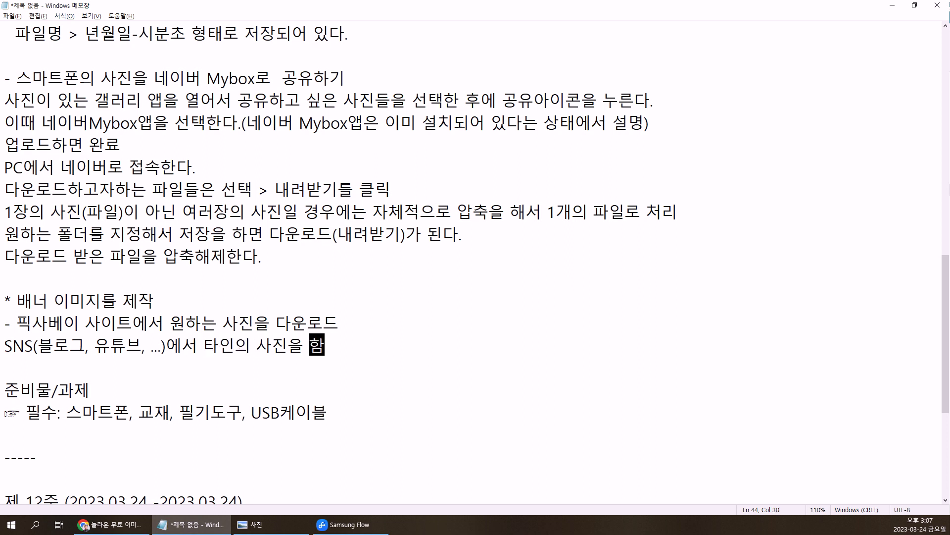
text(부로 사요)
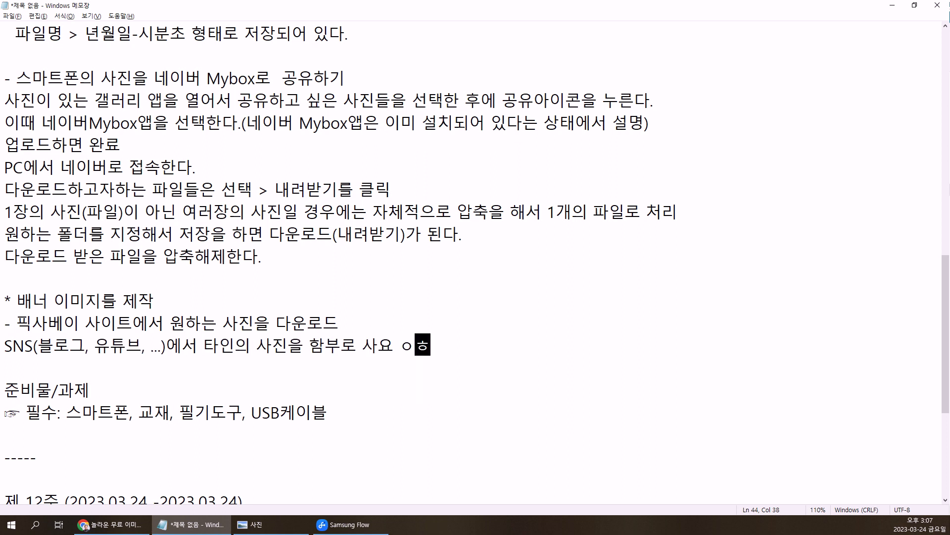
key(BackSpace)
text(용하)
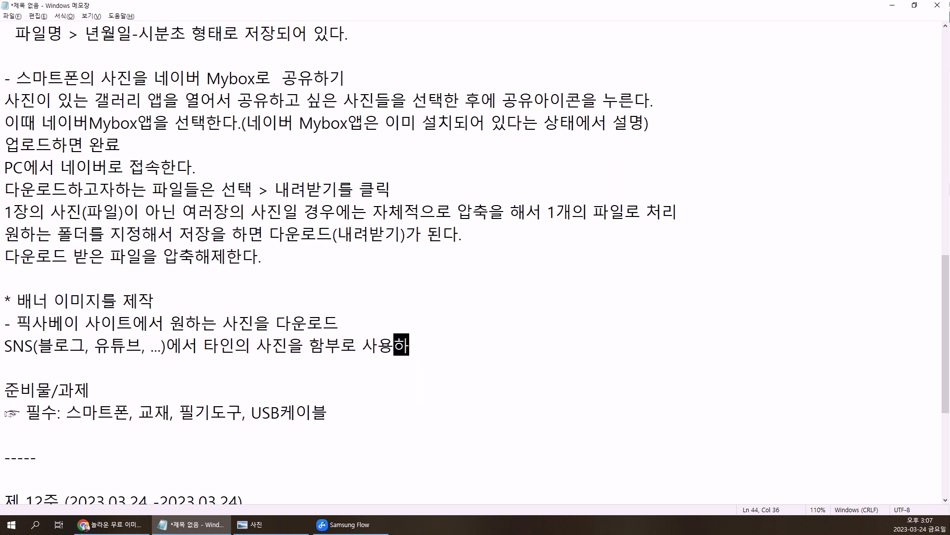
text(면 위험한)
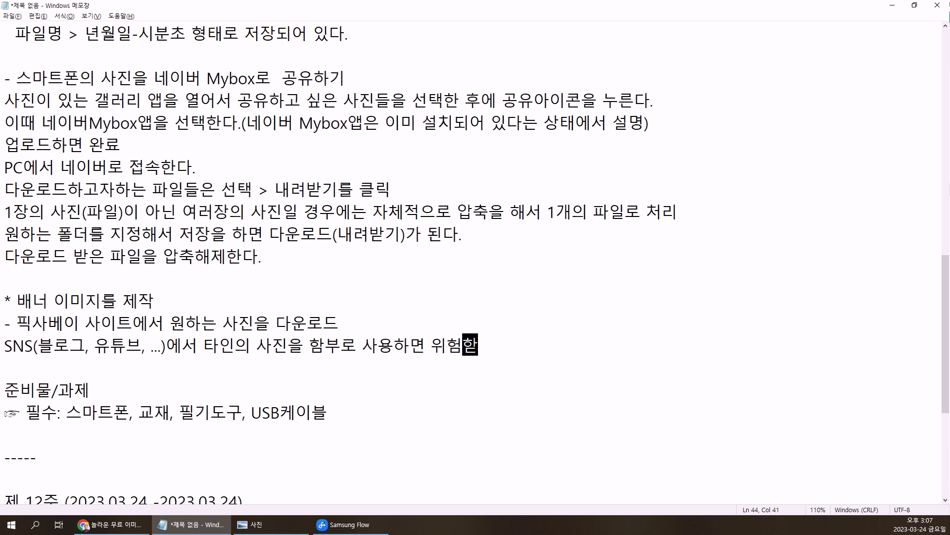
key(BackSpace)
text(다.)
Insert "(저작권 위반)" right after 위험 in the SNS warning line and point out the Pixabay note above it
text((ㅈ)
text(저작권 위)
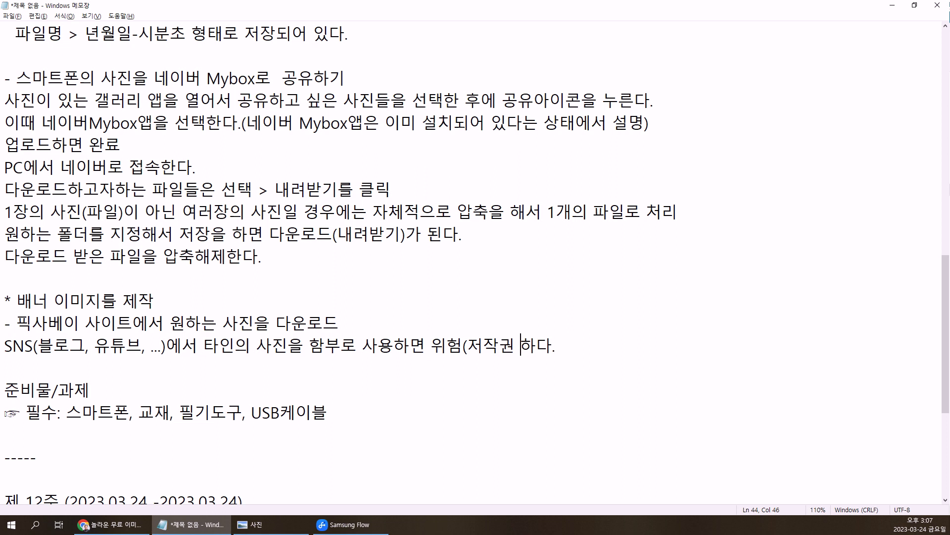
text(반))
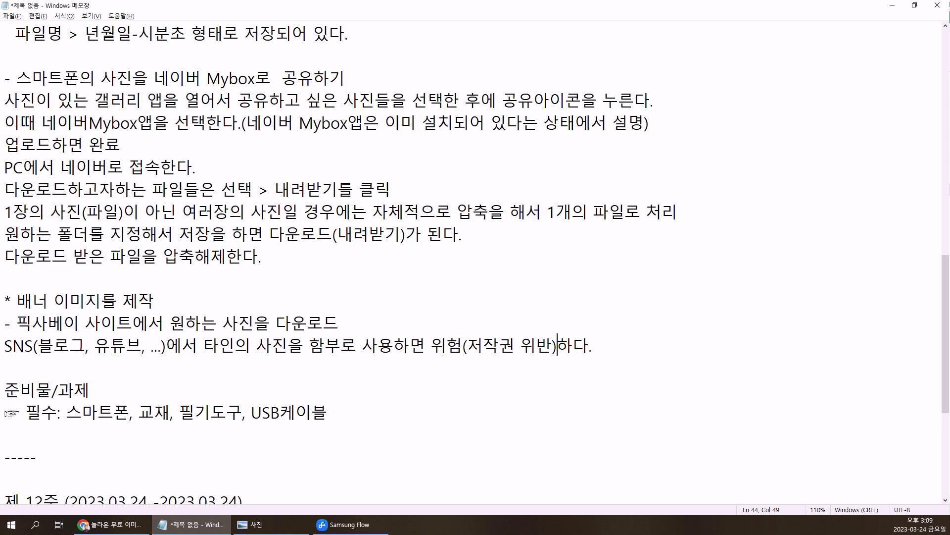
drag(19, 322, 134, 320)
click(133, 322)
Switch to Chrome, open the PowerPoint lecture's channel from the YouTube feed to examine its banner, and return to Pixabay
click(114, 524)
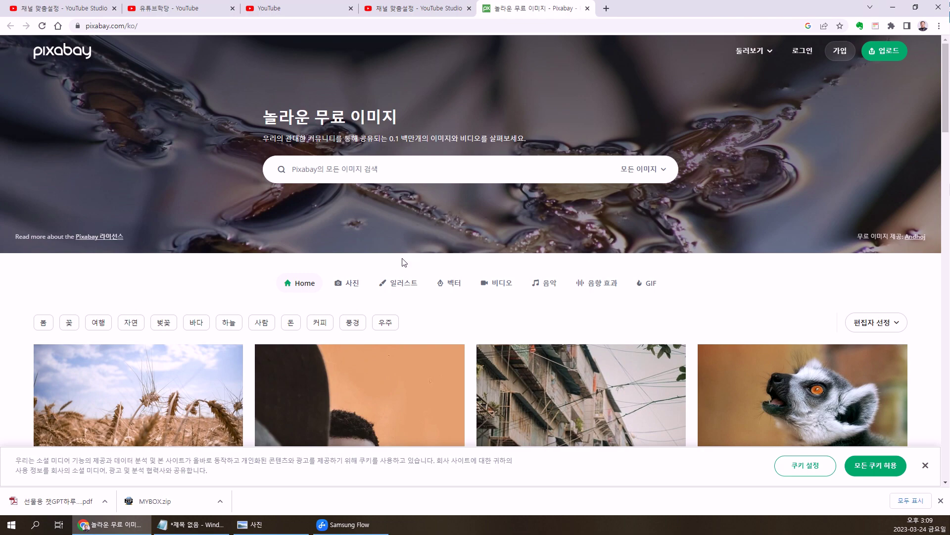
scroll(404, 262, down, 3)
scroll(408, 270, down, 4)
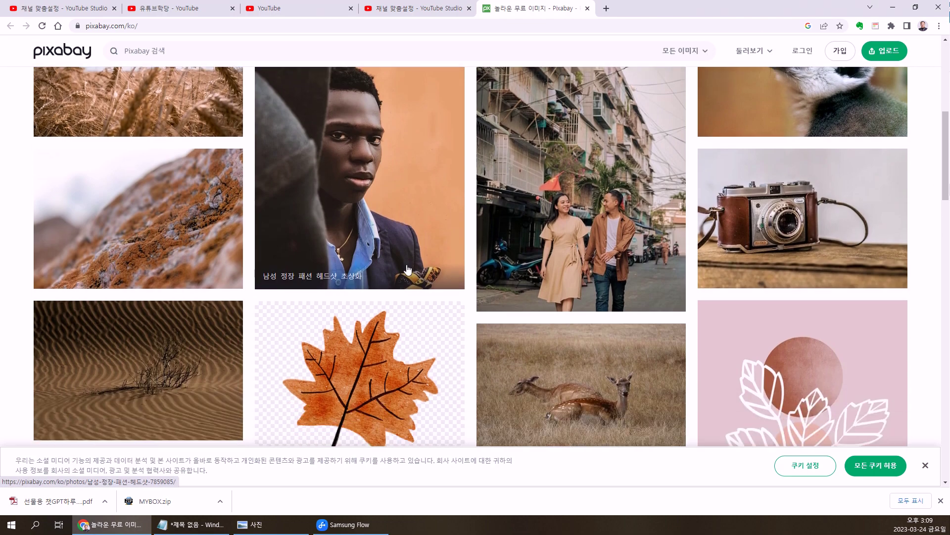
scroll(408, 266, up, 2)
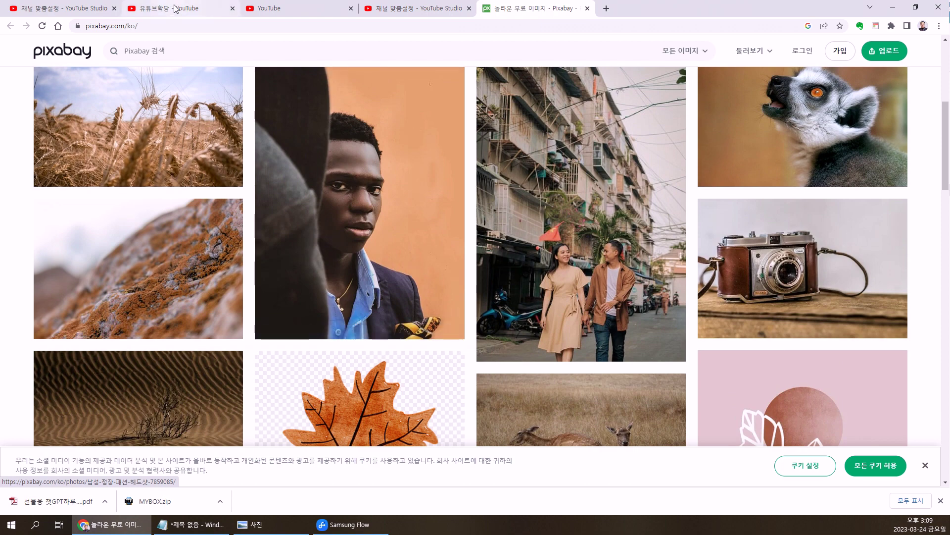
click(268, 8)
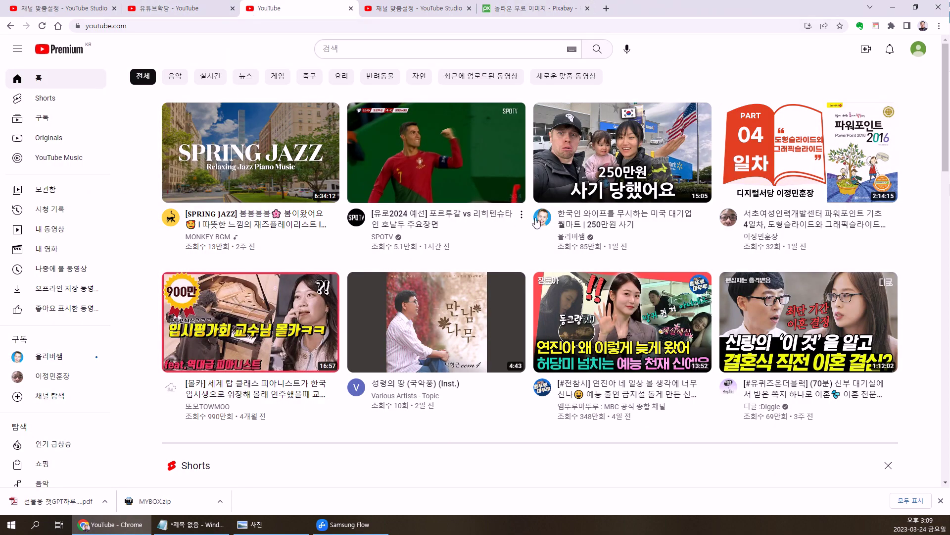
mouse_move(556, 223)
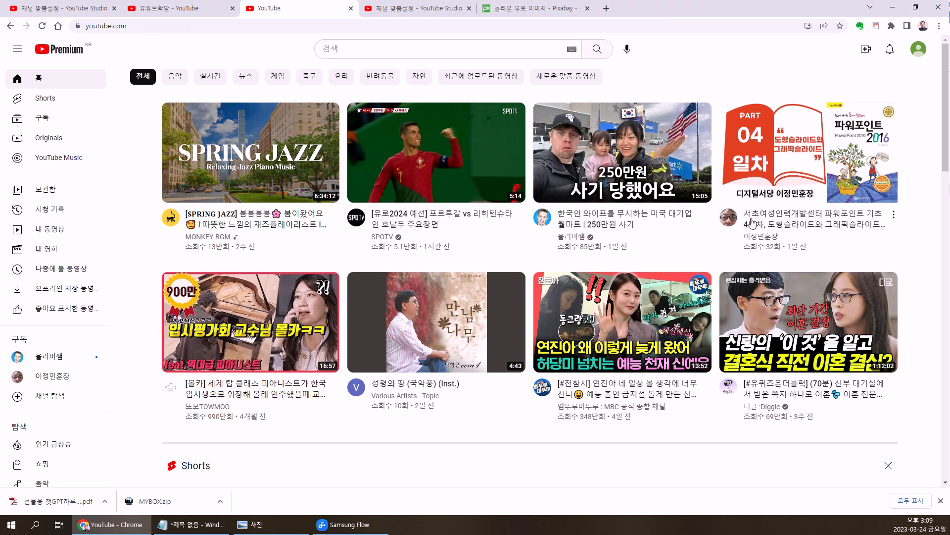
click(728, 217)
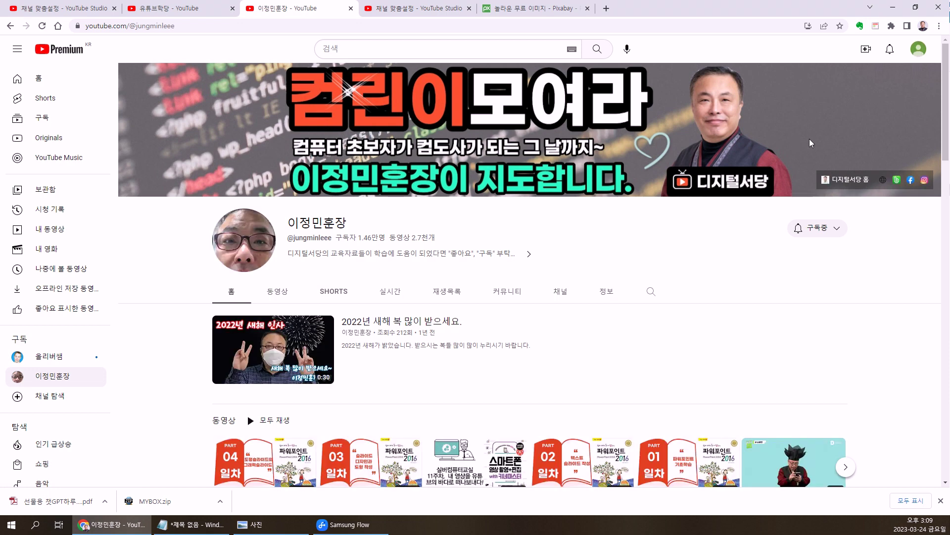
click(530, 7)
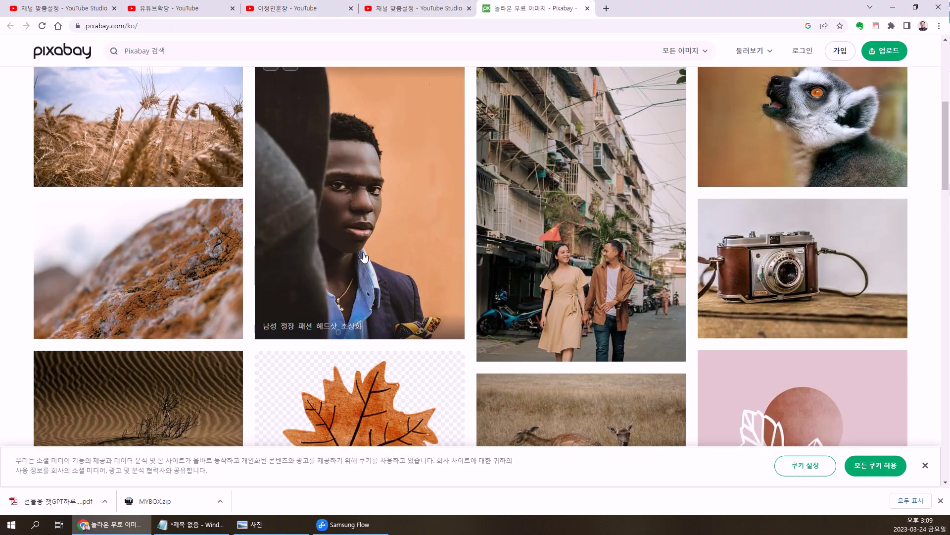
Search Pixabay's images for 봄 from the homepage
scroll(367, 253, up, 2)
scroll(362, 257, down, 8)
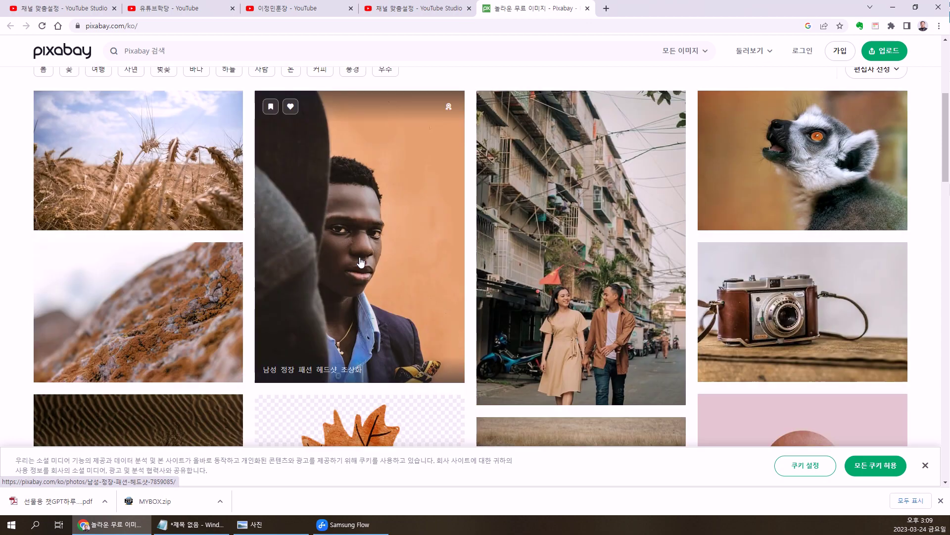
scroll(360, 263, up, 10)
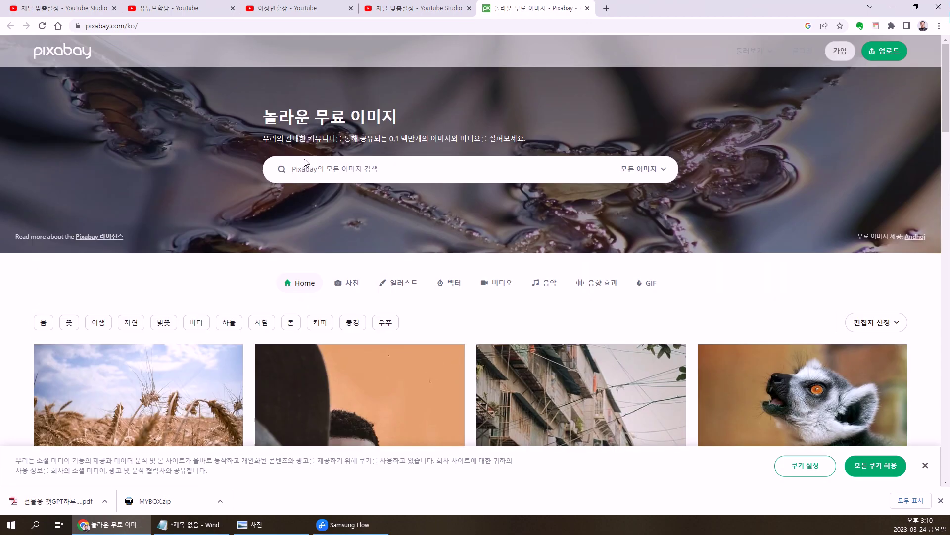
click(327, 169)
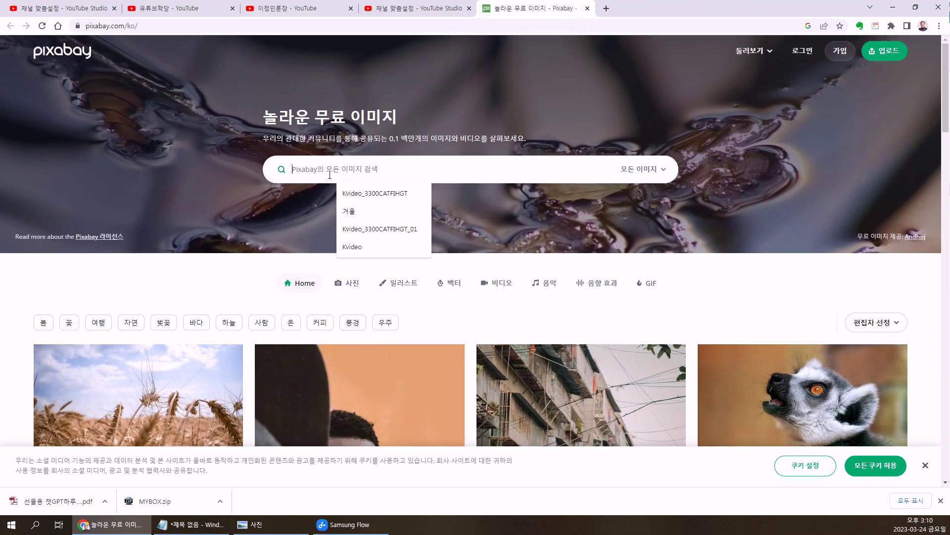
text(뵈)
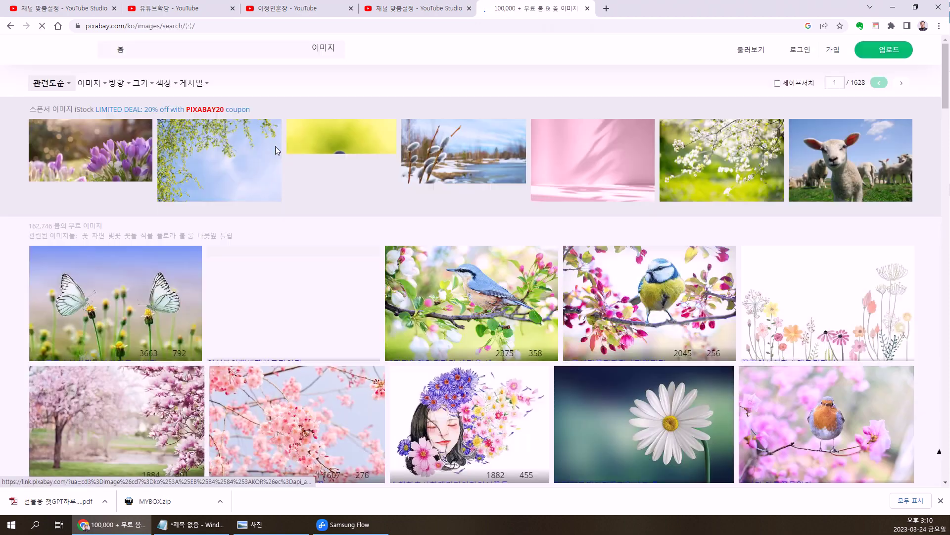
click(278, 153)
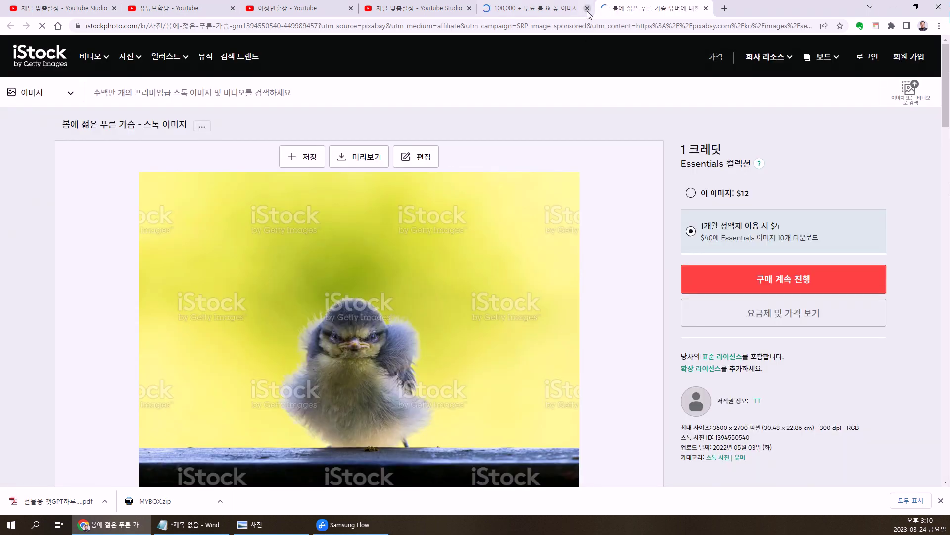
click(571, 14)
click(650, 13)
click(705, 9)
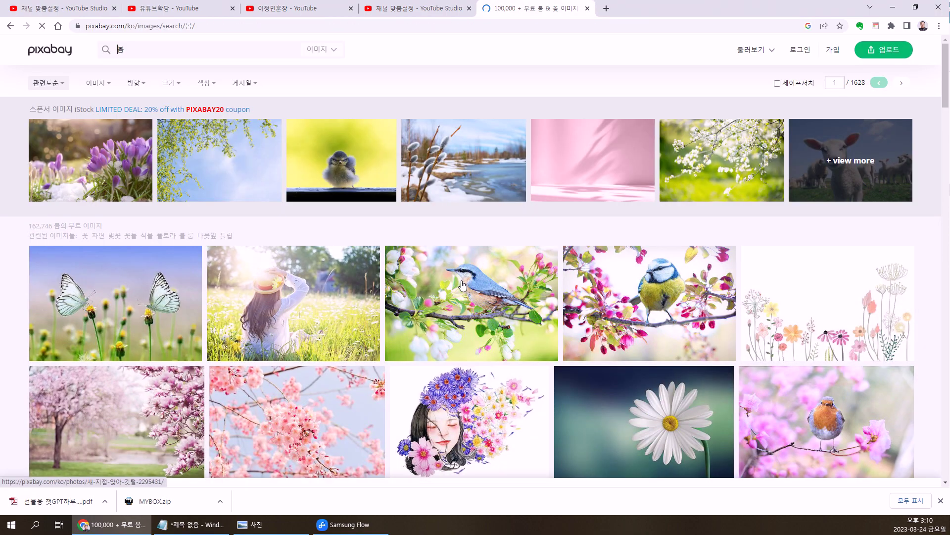
Browse the 봄 image results for a wide spring photo suited to a channel banner
scroll(451, 292, down, 6)
scroll(174, 163, down, 2)
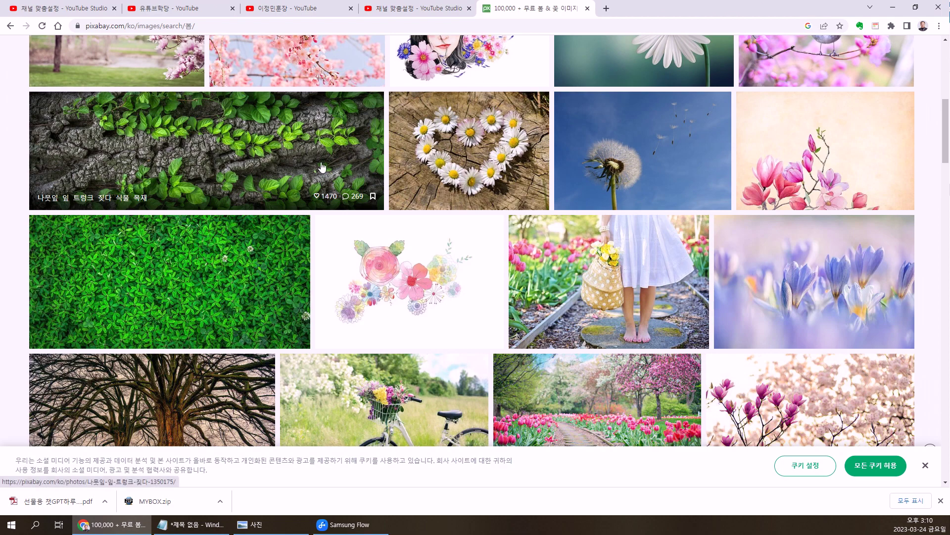
scroll(196, 243, down, 4)
scroll(196, 249, down, 3)
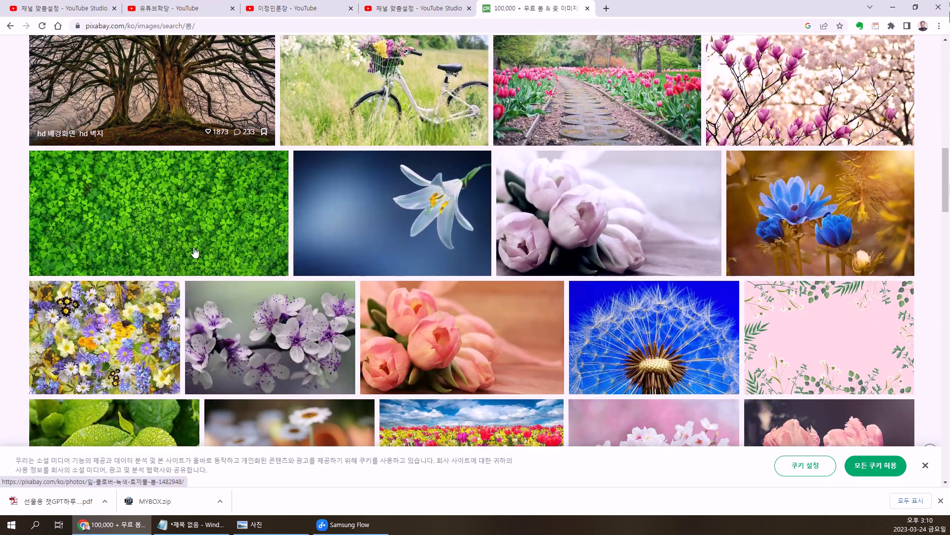
scroll(198, 250, down, 4)
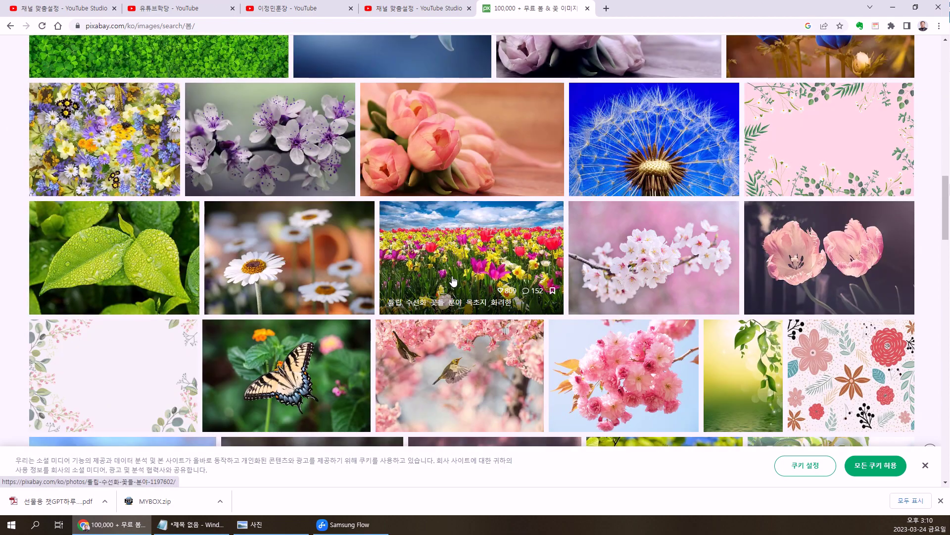
scroll(454, 281, down, 8)
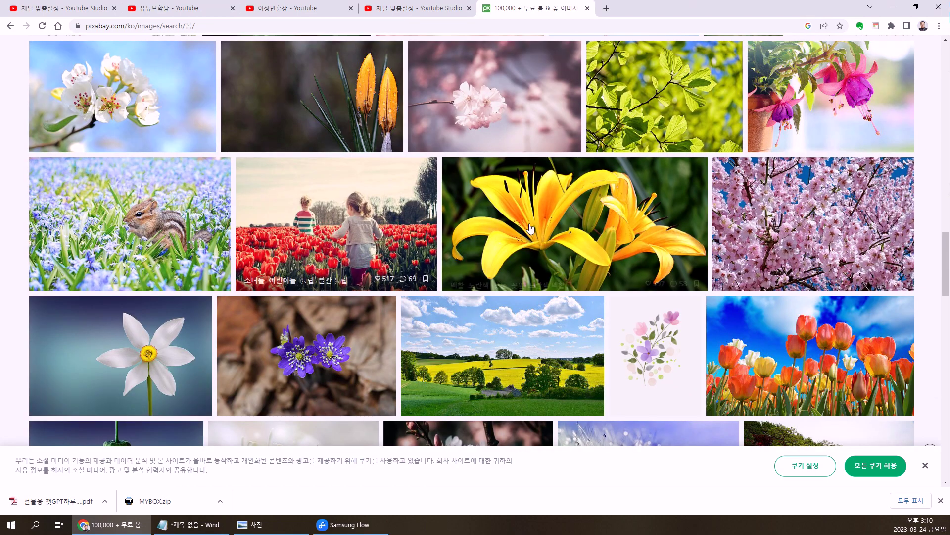
scroll(336, 252, down, 3)
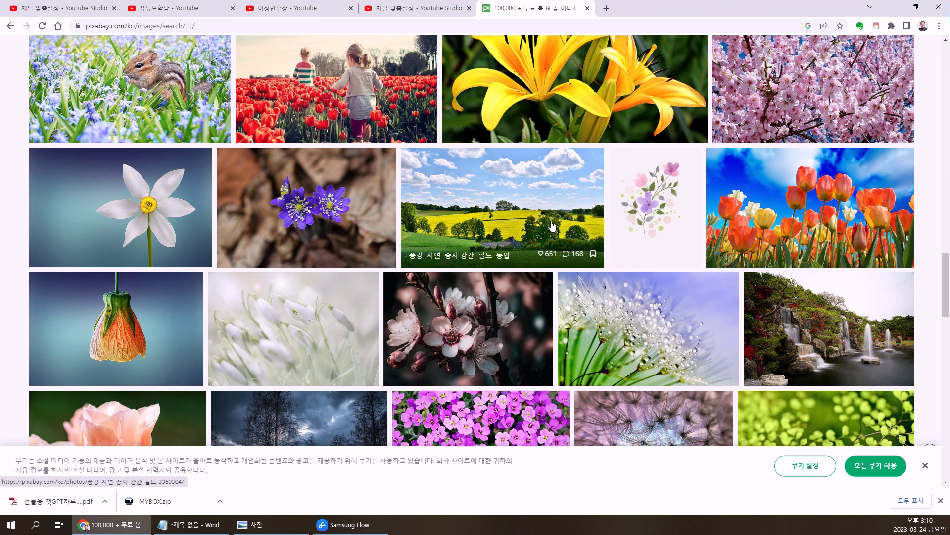
scroll(540, 226, down, 10)
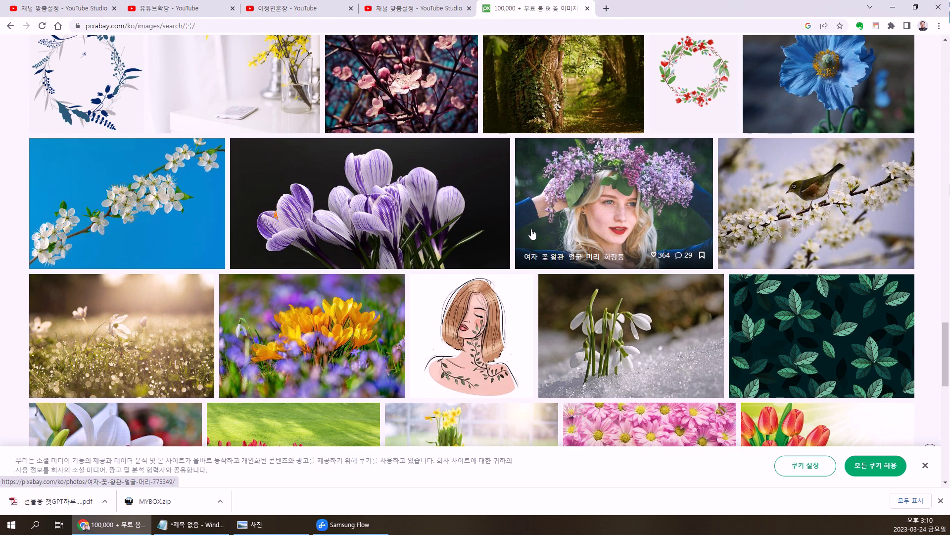
scroll(529, 236, up, 11)
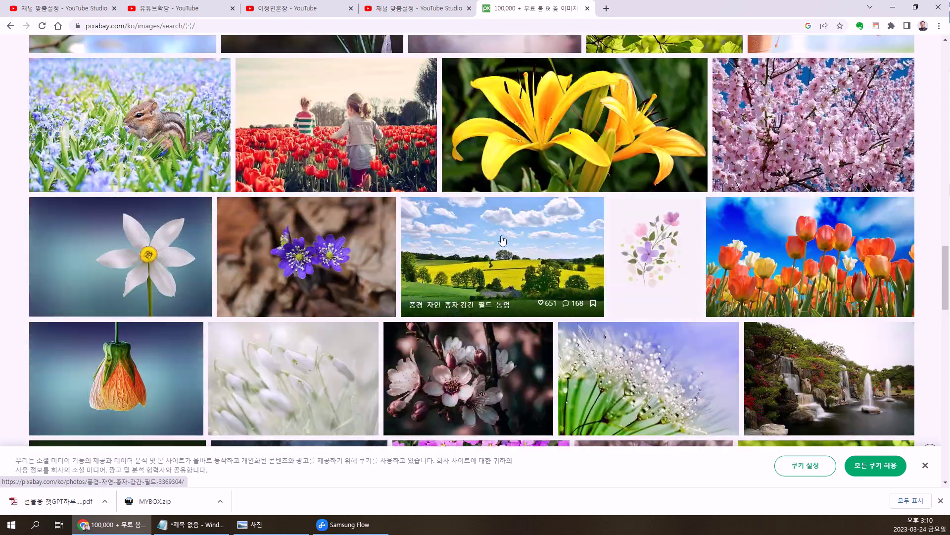
scroll(493, 245, up, 2)
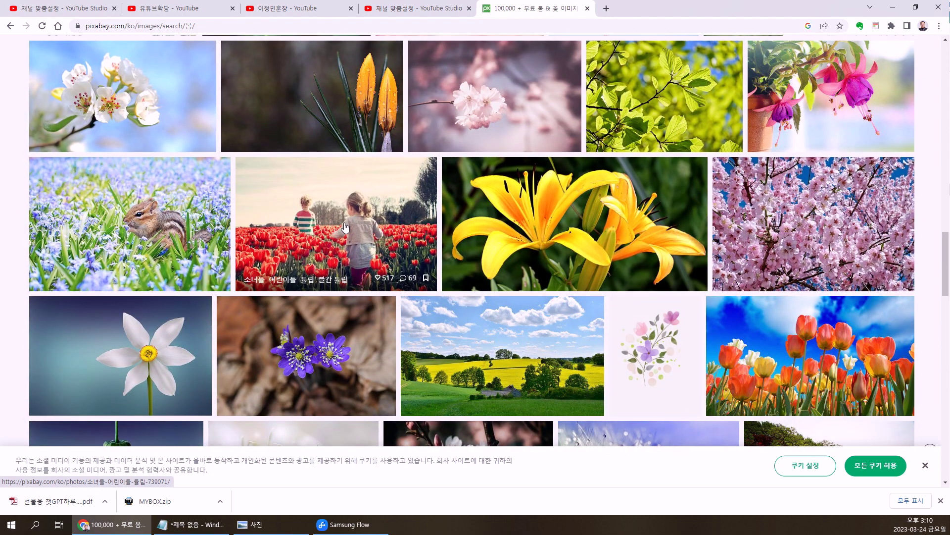
Open the photo of two children in a red tulip field and mark the horizontal strip usable as a banner
click(360, 238)
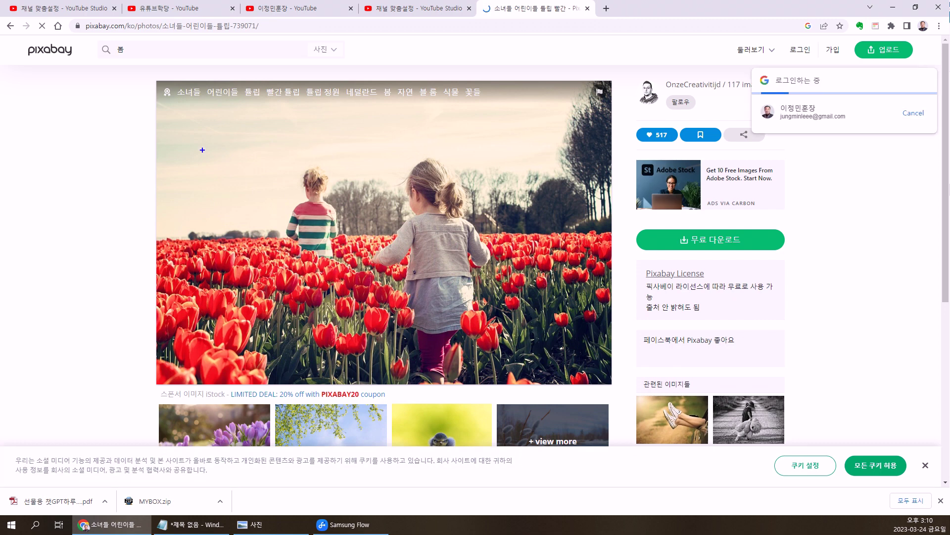
drag(251, 159, 515, 156)
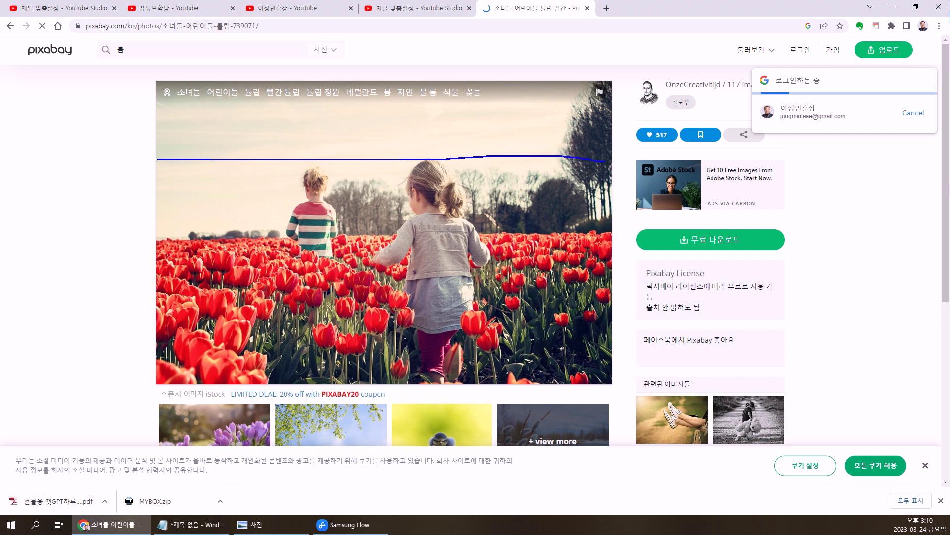
drag(444, 289, 224, 276)
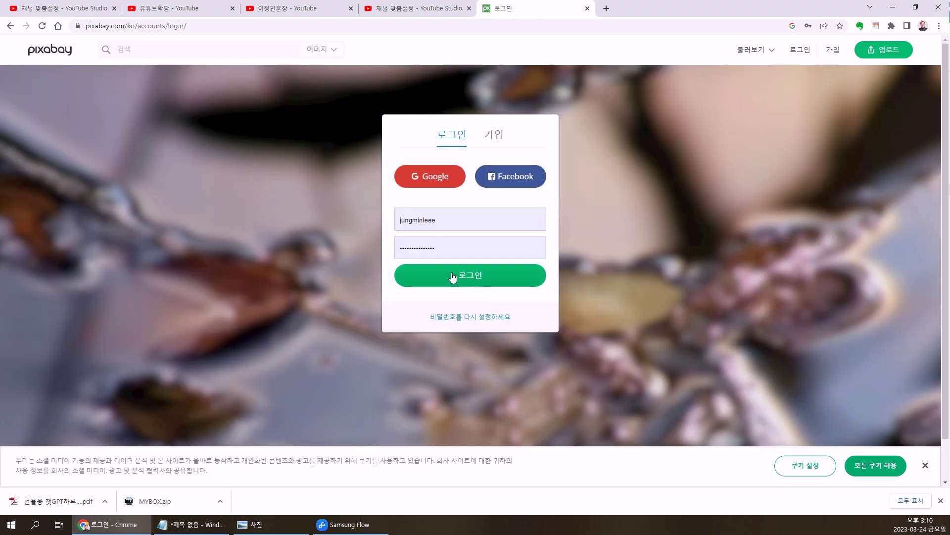
Try to log in to Pixabay with the saved credentials, and close its tab
click(458, 283)
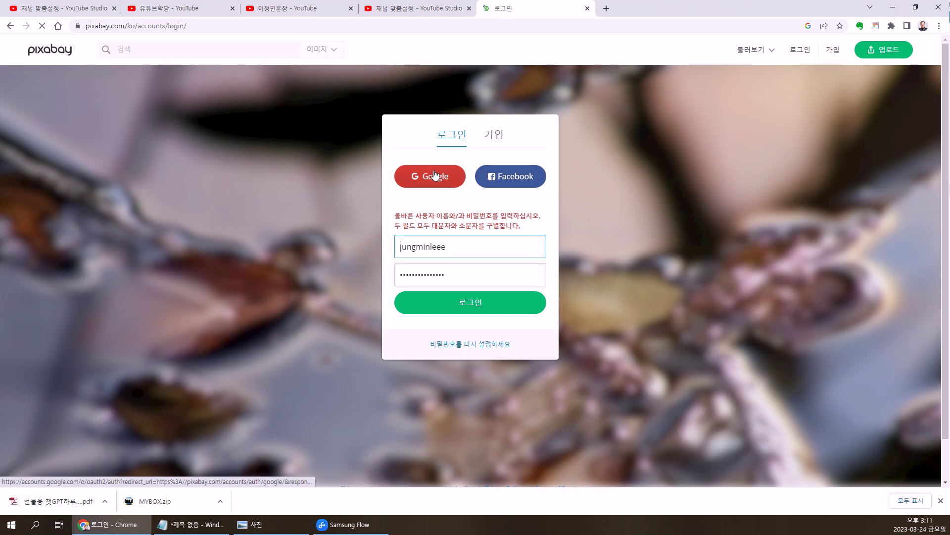
click(465, 303)
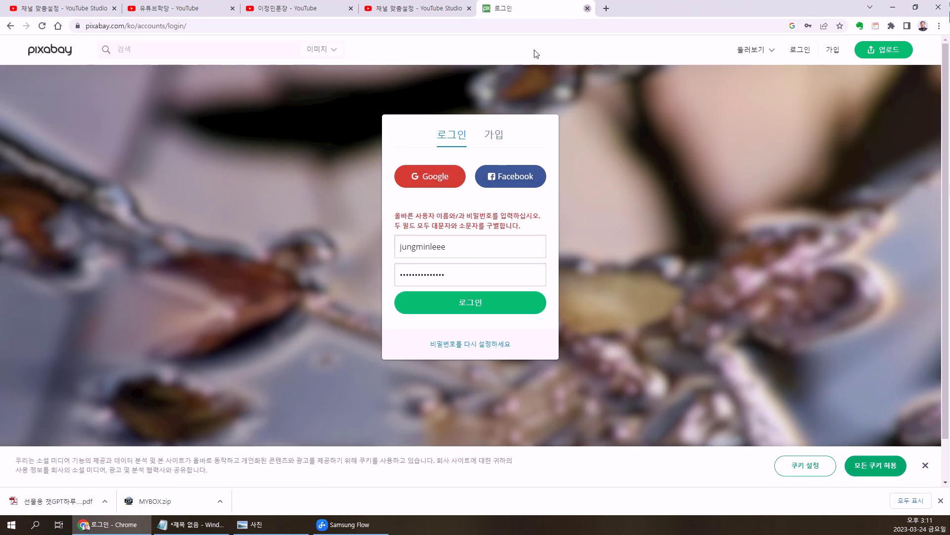
click(588, 8)
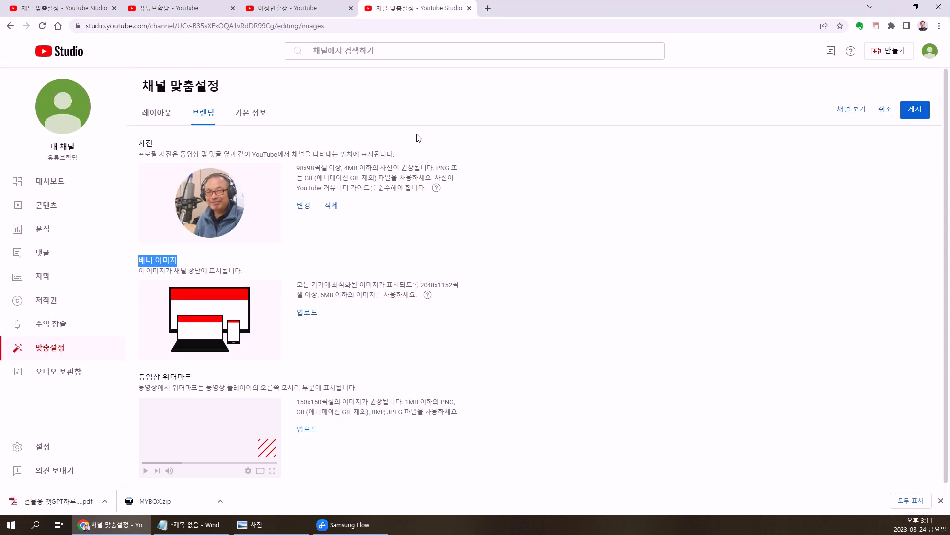
Search Google for 픽사베이 in a new tab and open the Pixabay homepage from the results
click(487, 13)
text(박시)
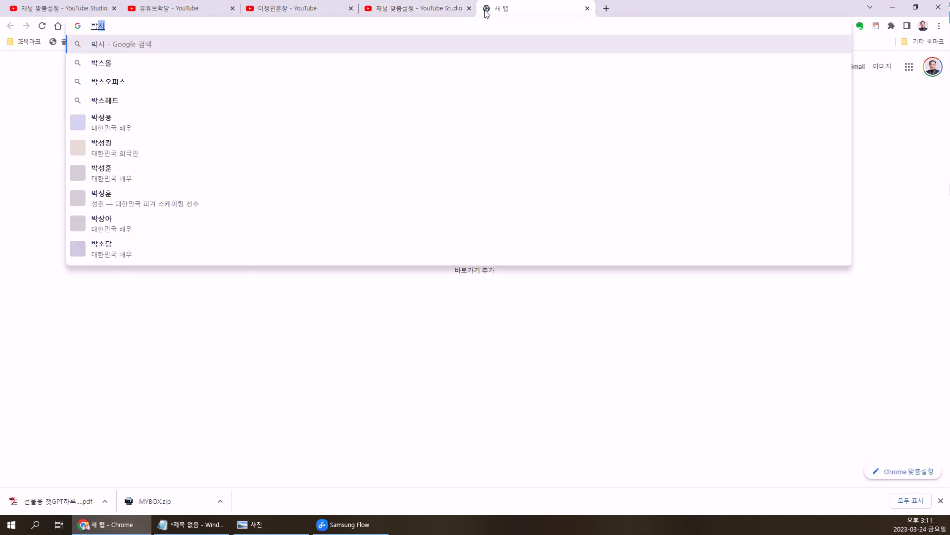
key(BackSpace)
key(BackSpace)
text(픽사)
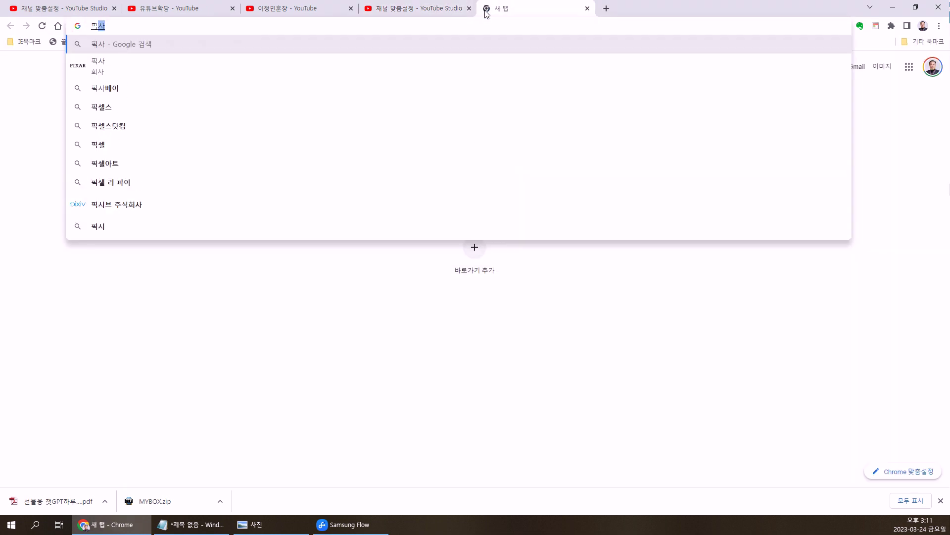
text(벵이)
key(Return)
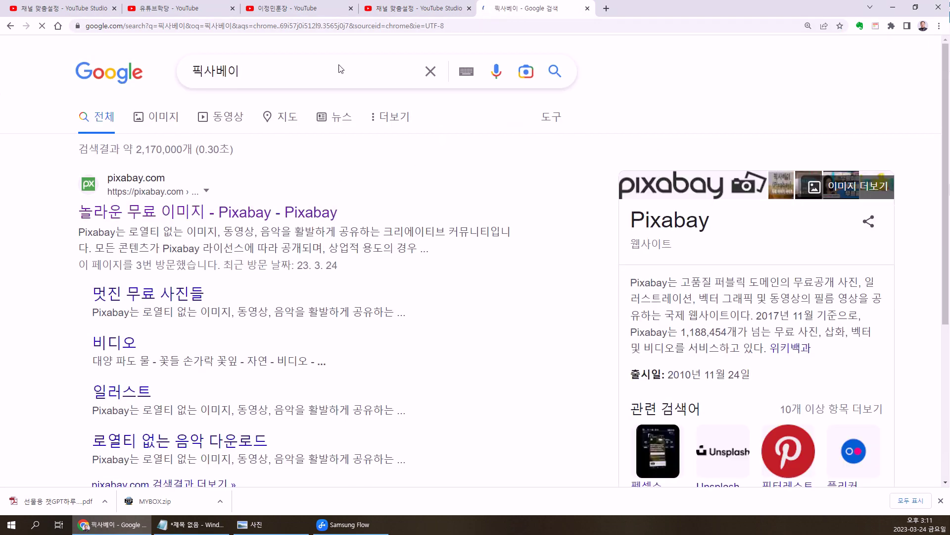
click(268, 210)
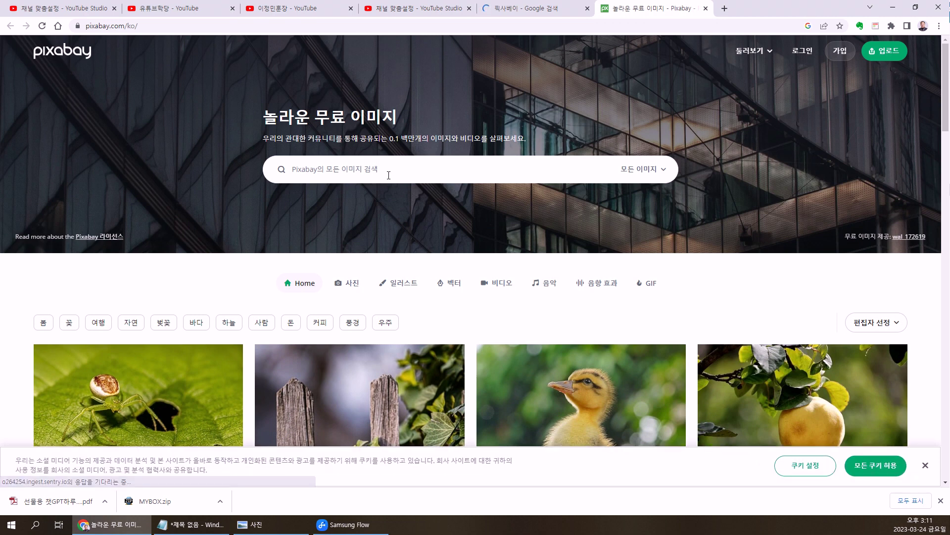
Search Pixabay for 봄 and open the photo of two children in the red tulip field
click(385, 168)
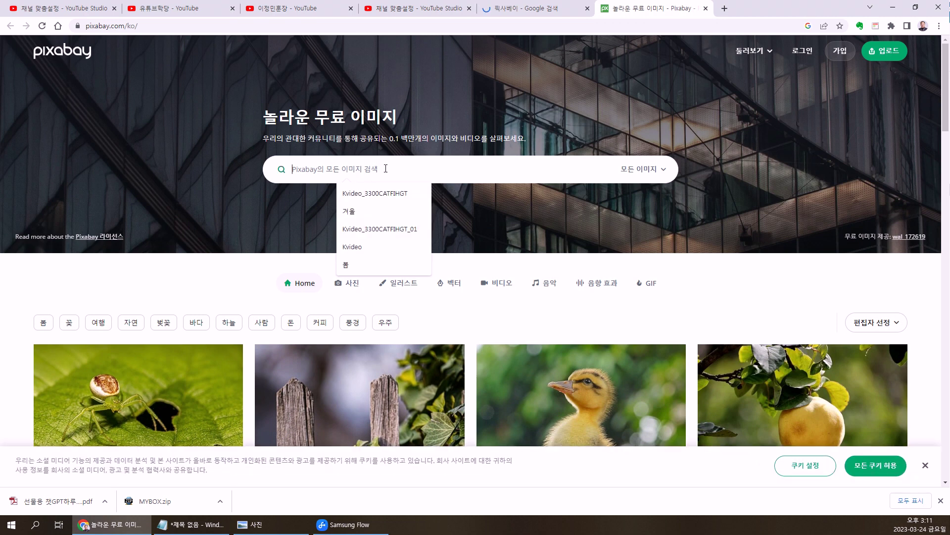
click(353, 265)
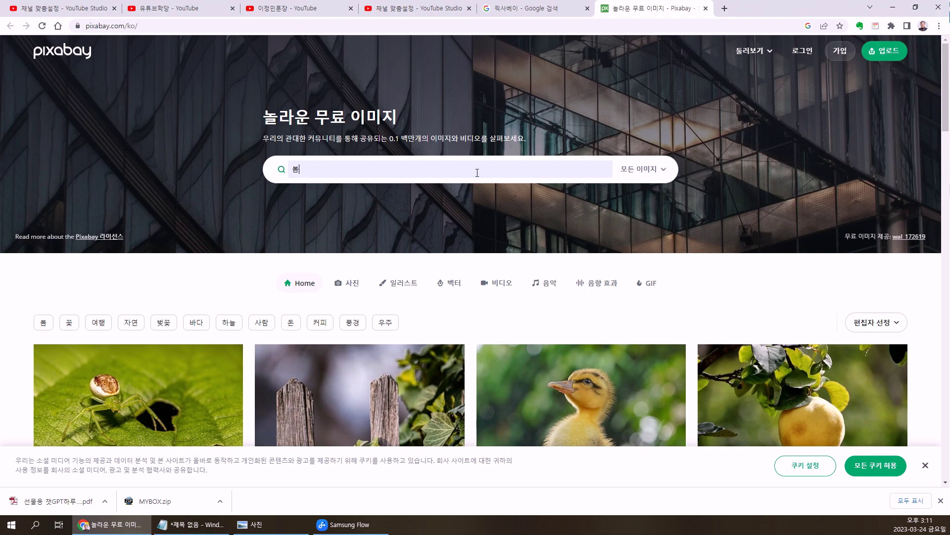
key(Return)
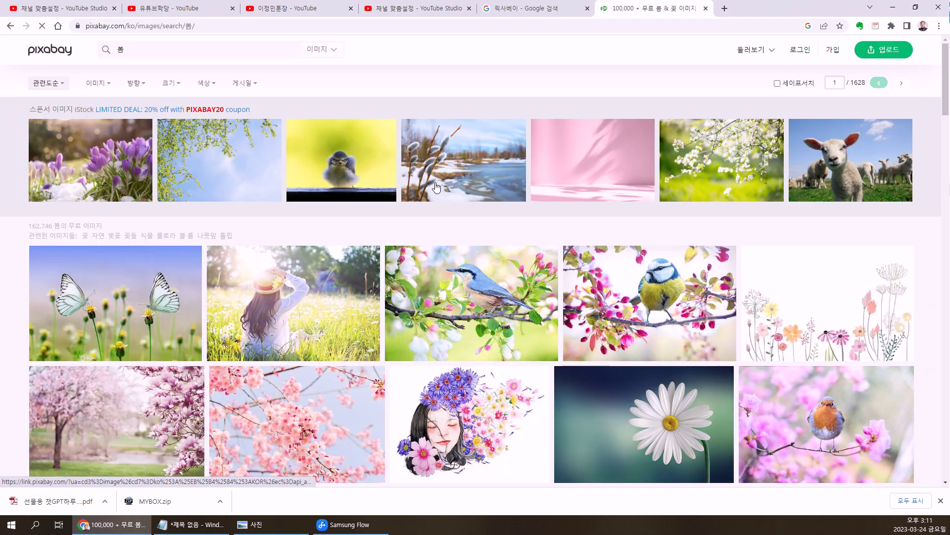
scroll(340, 245, down, 15)
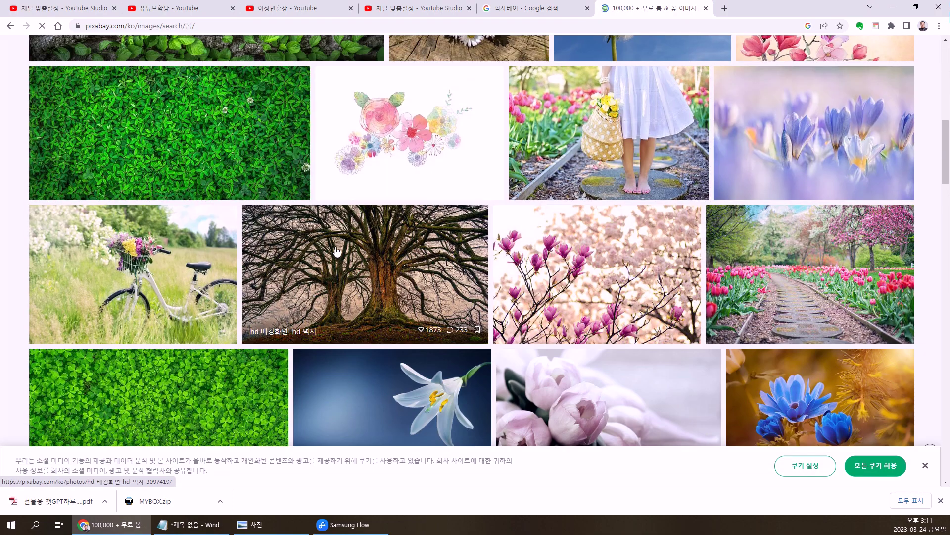
scroll(338, 251, down, 10)
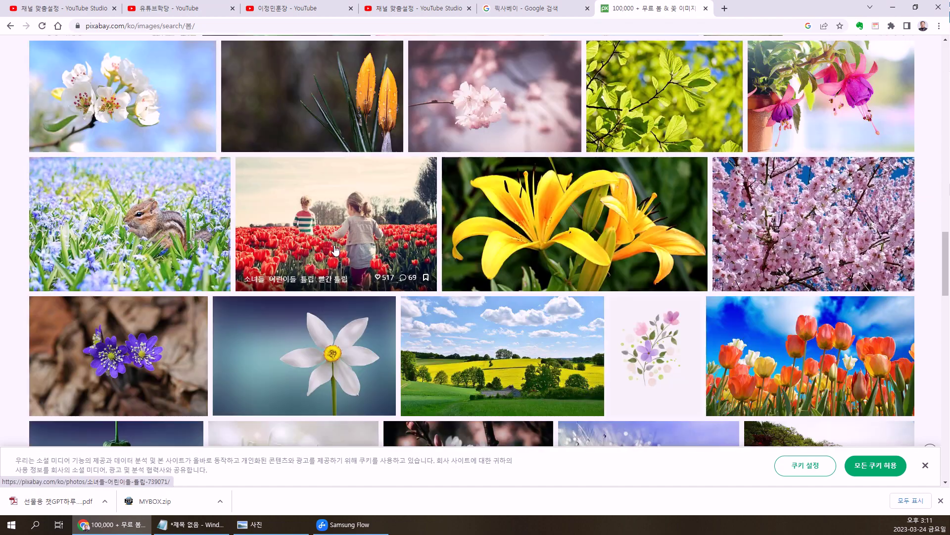
click(346, 239)
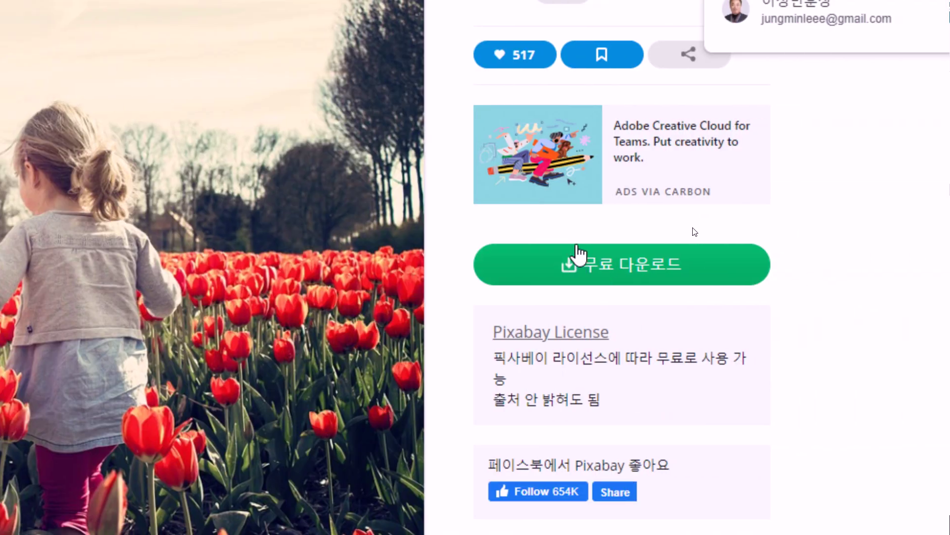
Try the free download, return from the login page to the tulip photo, and point out its license line 출처 안 밝혀도 됨
click(616, 280)
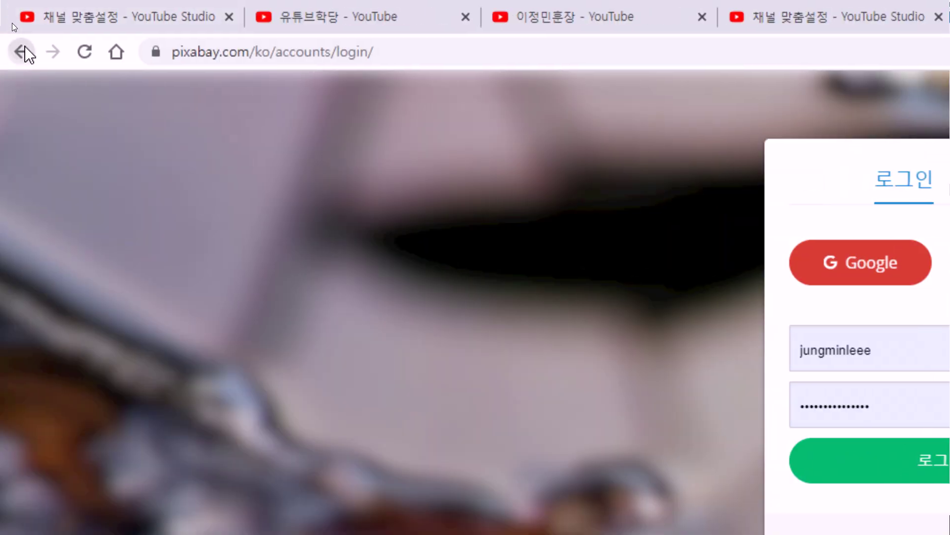
click(26, 50)
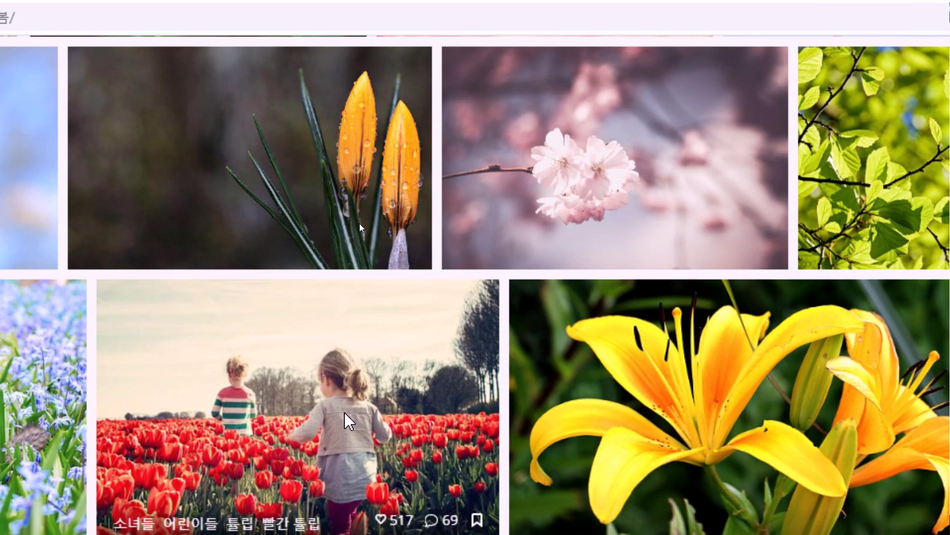
click(345, 414)
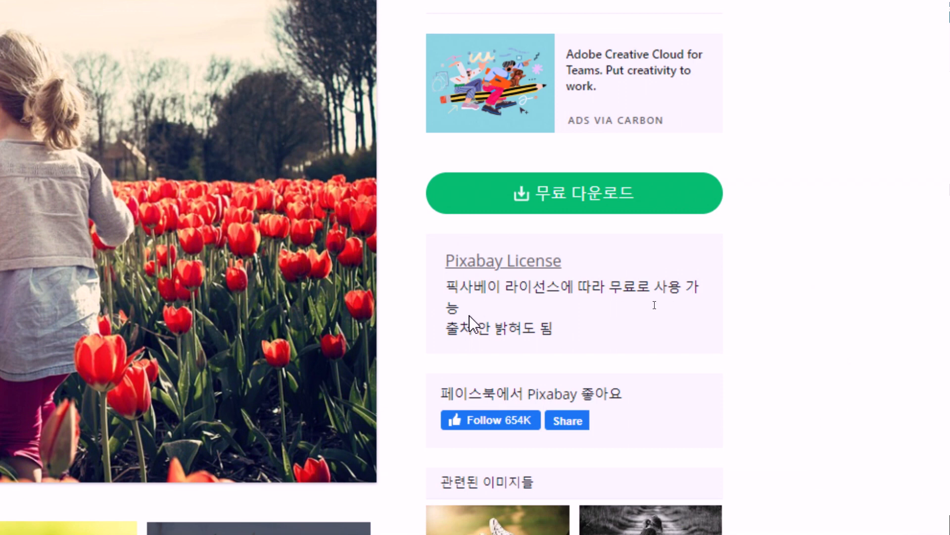
drag(448, 328, 554, 328)
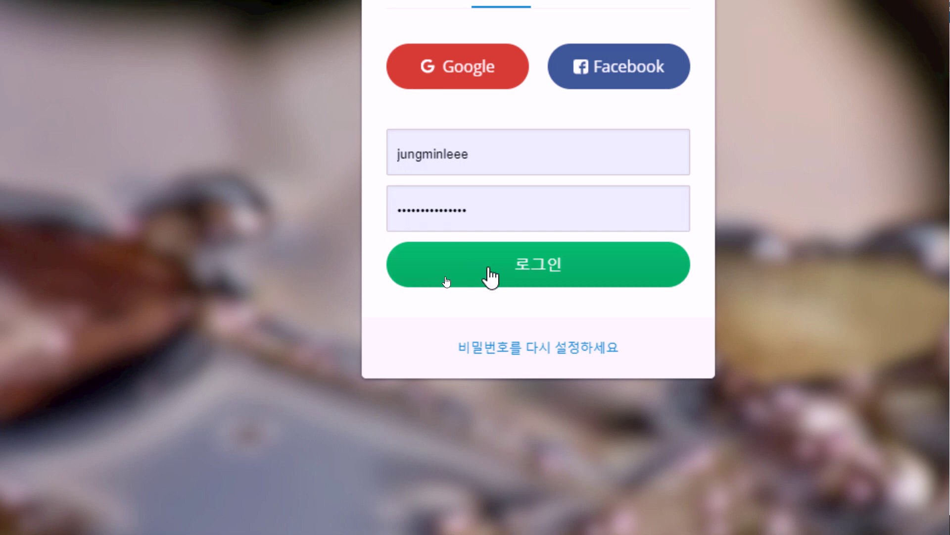
Log in to Pixabay with the saved credentials and look over the account's own uploaded images
click(490, 267)
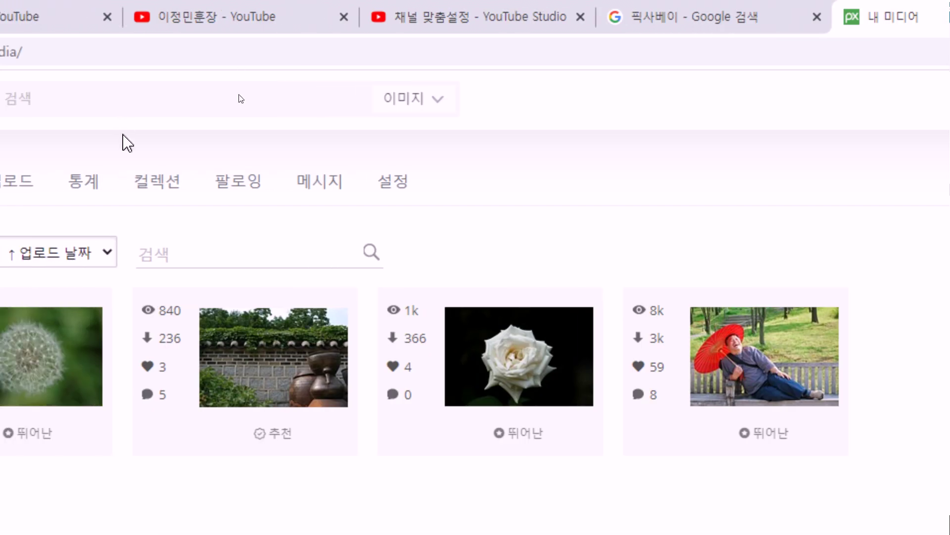
mouse_move(557, 432)
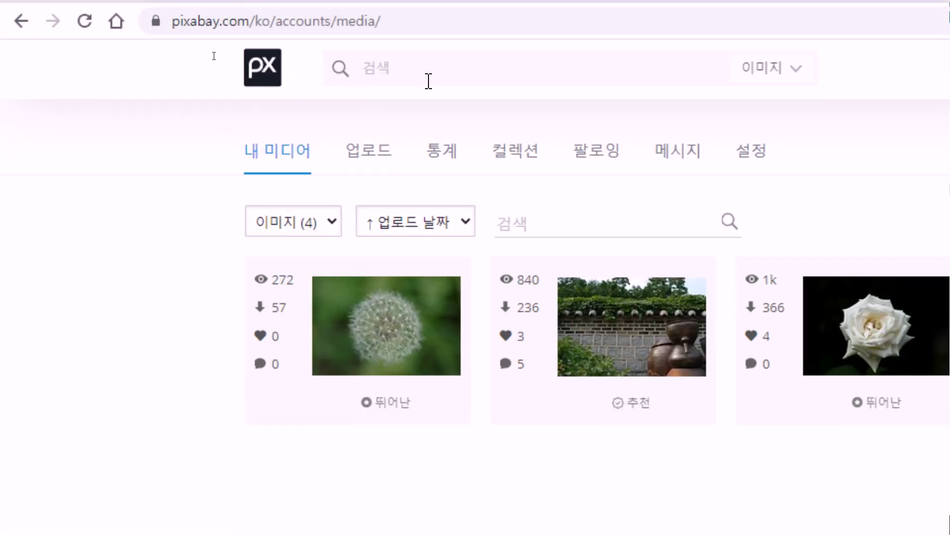
Search Pixabay for 봄 from the account's media page and reopen the photo of the children among red tulips
click(429, 81)
text(뵈)
key(Return)
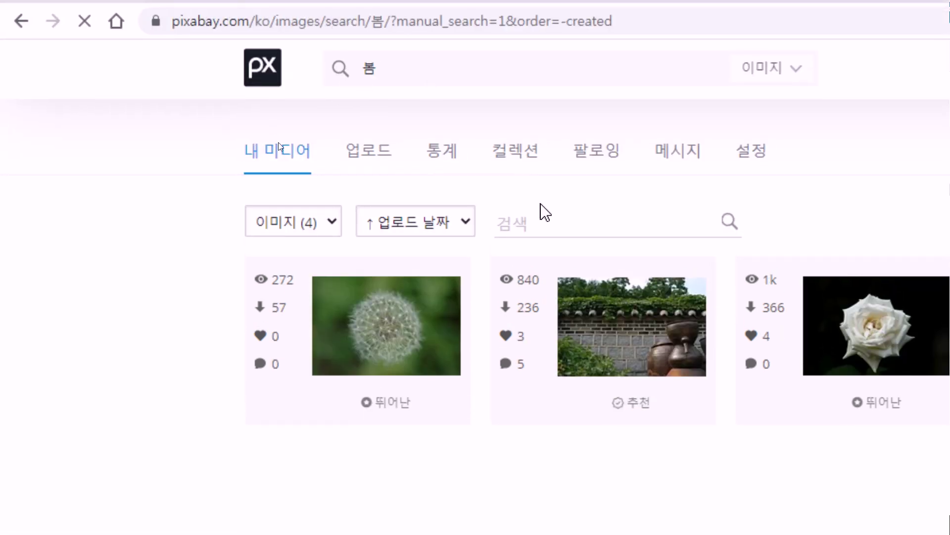
scroll(594, 327, down, 10)
scroll(281, 196, down, 15)
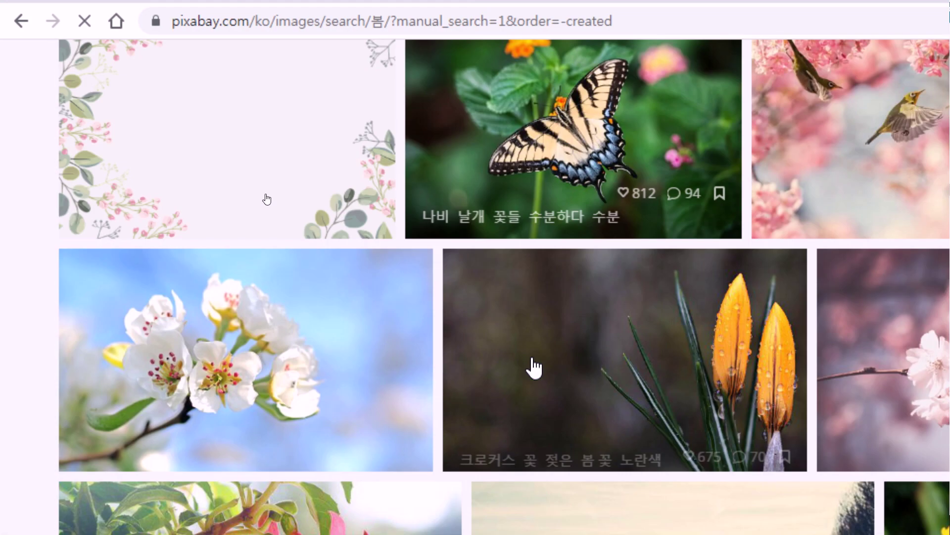
scroll(534, 364, down, 8)
click(588, 282)
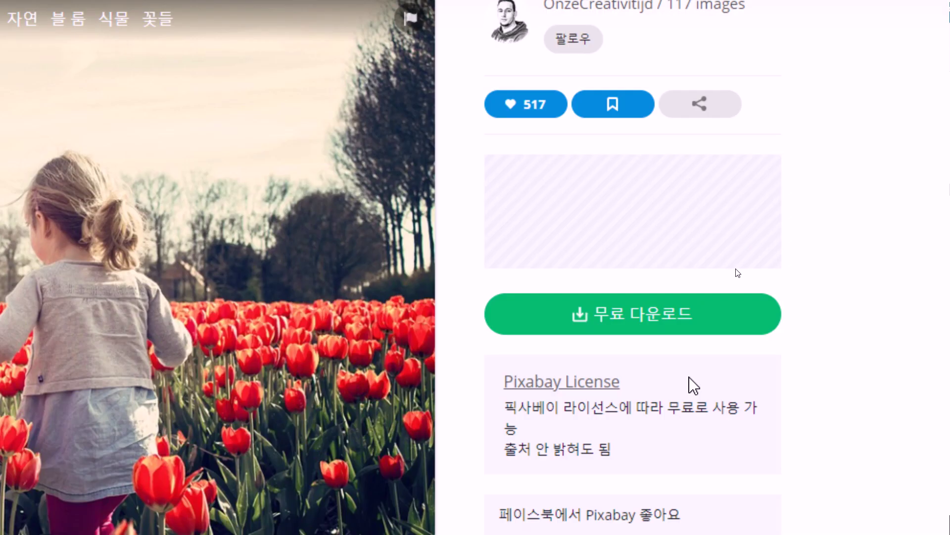
Download the photo of the children among red tulips at 1920×1280 and save it in the 사진 folder as girls-739071_1920.jpg
click(650, 326)
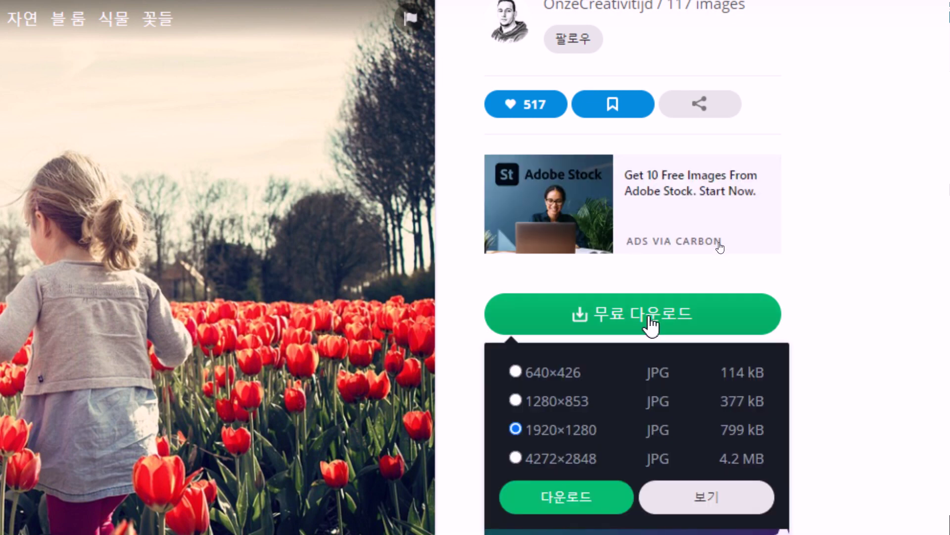
scroll(651, 324, down, 2)
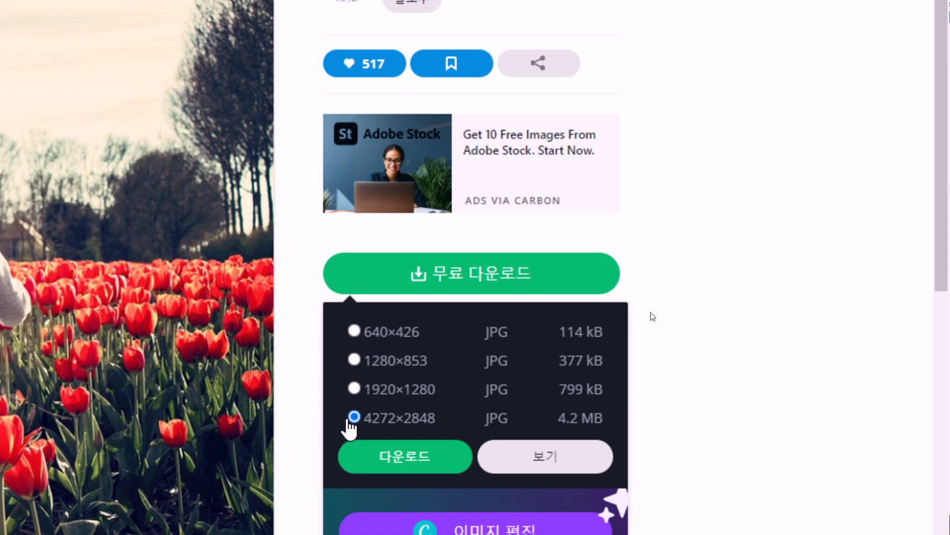
click(374, 400)
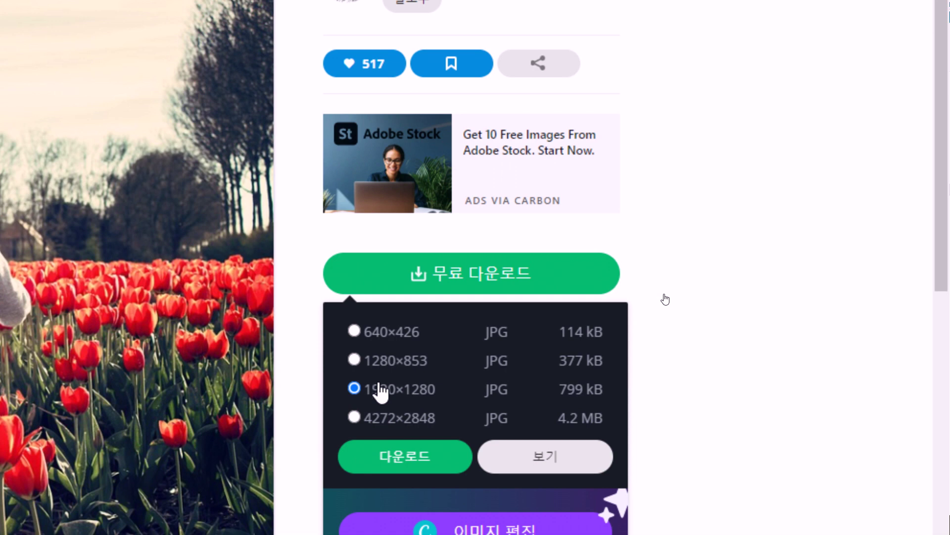
click(380, 418)
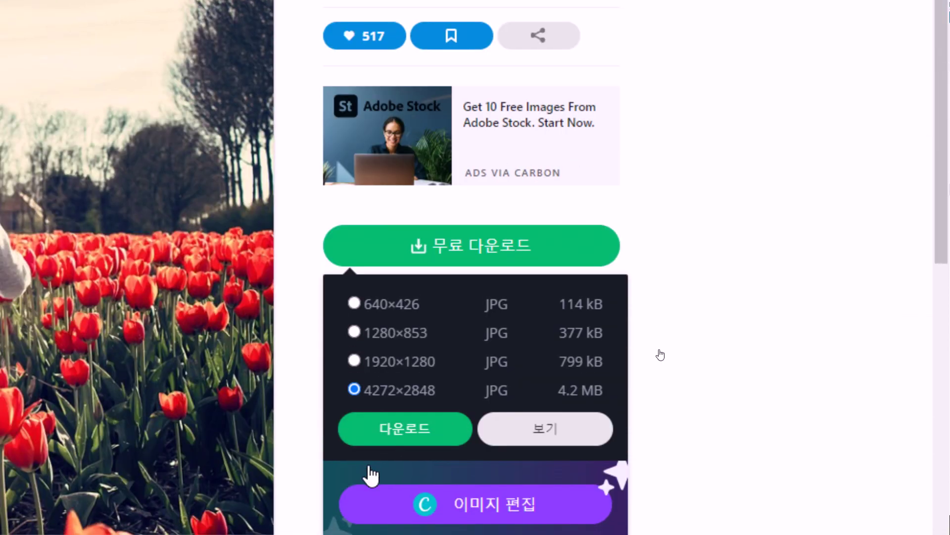
click(377, 365)
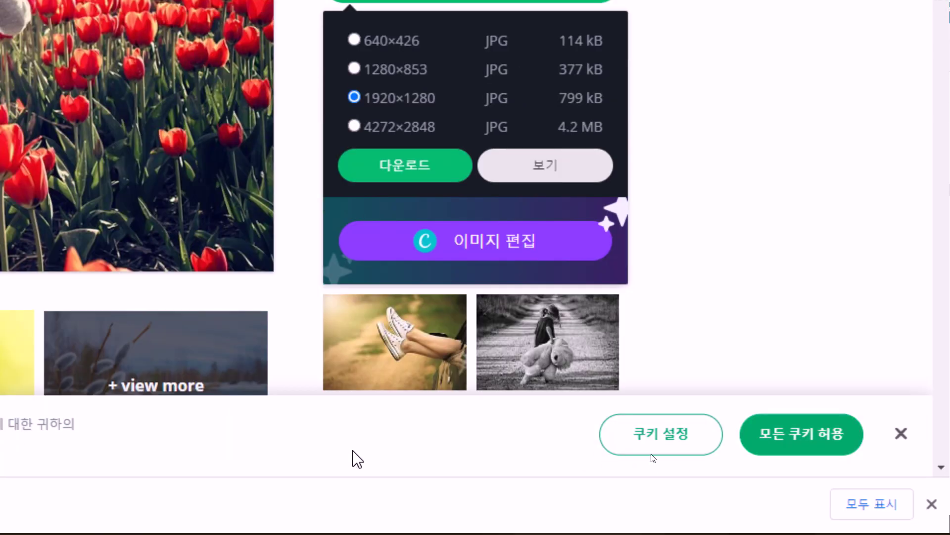
click(396, 169)
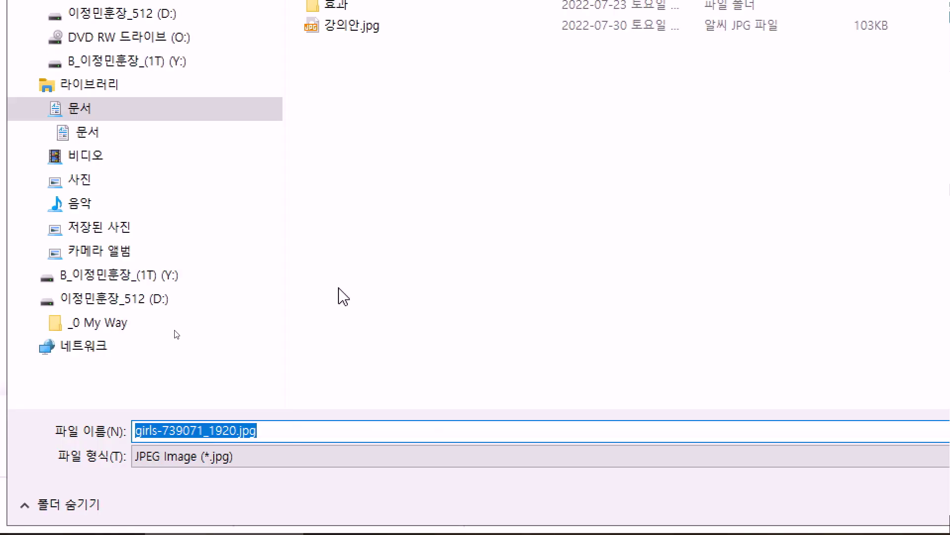
click(116, 40)
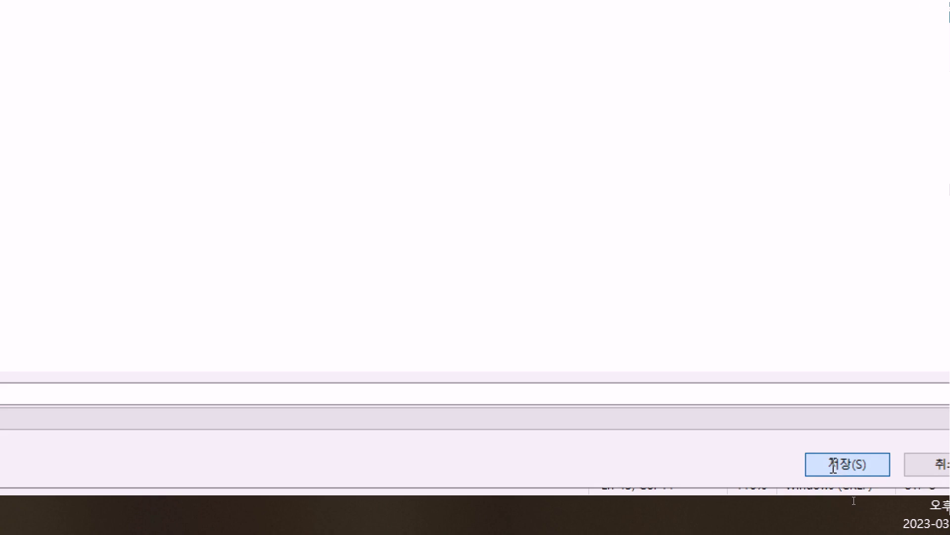
click(836, 464)
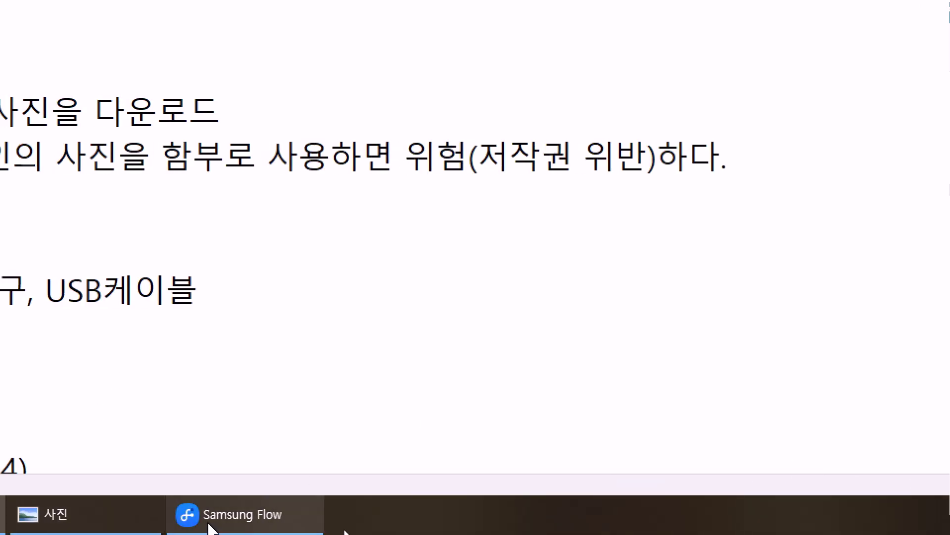
Download the same children-and-tulips photo at its original 4272×2848 size and save it as girls-739071.jpg
click(10, 515)
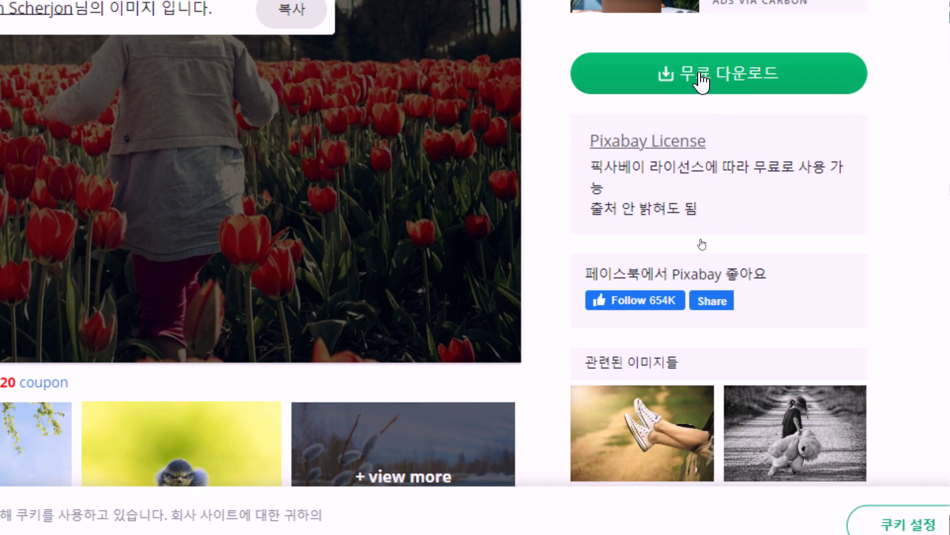
click(700, 81)
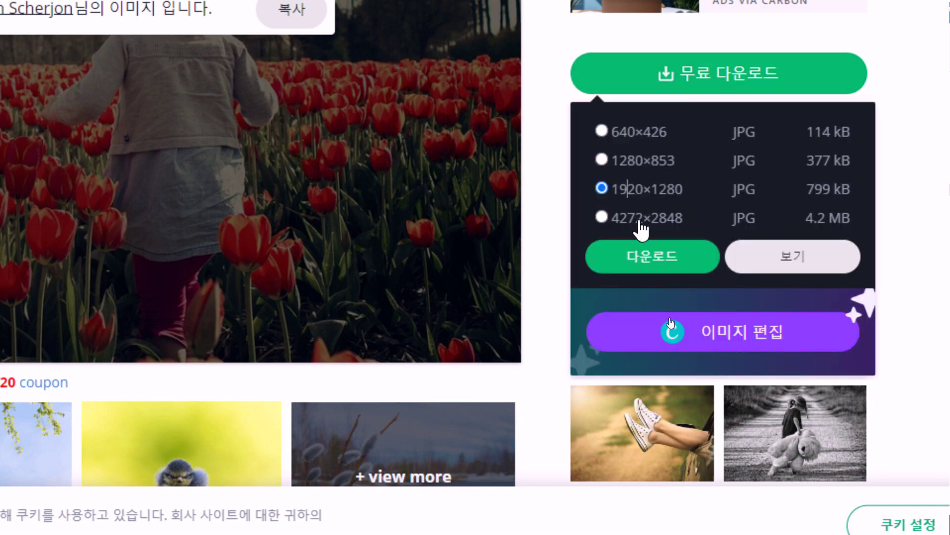
click(606, 218)
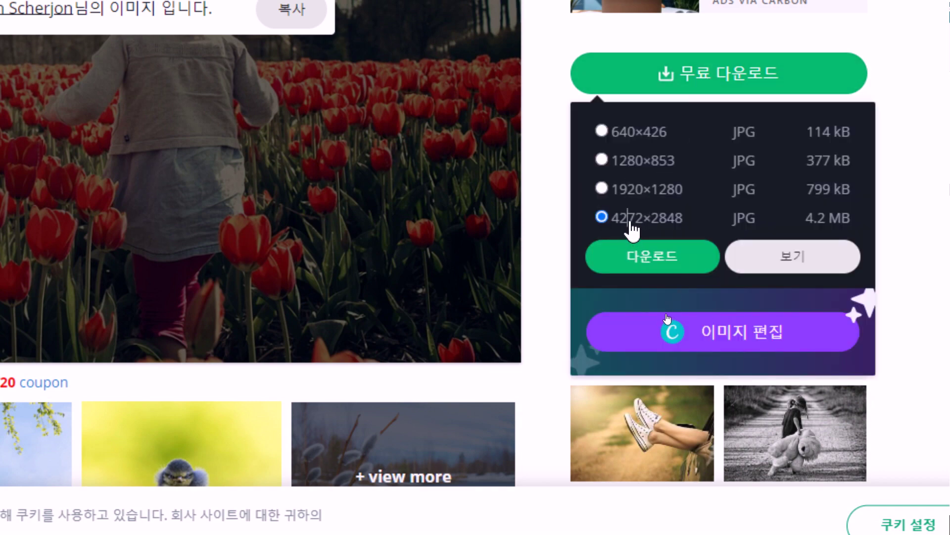
click(634, 258)
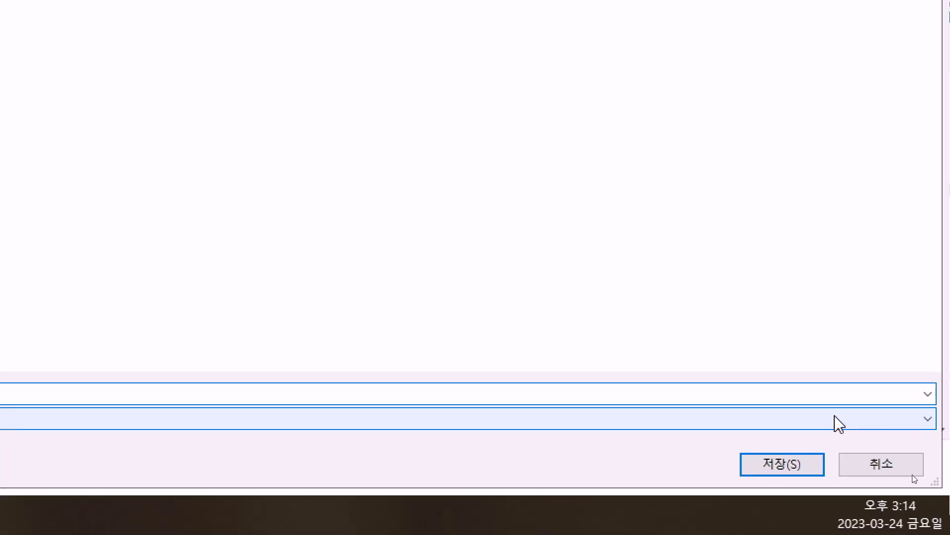
click(786, 464)
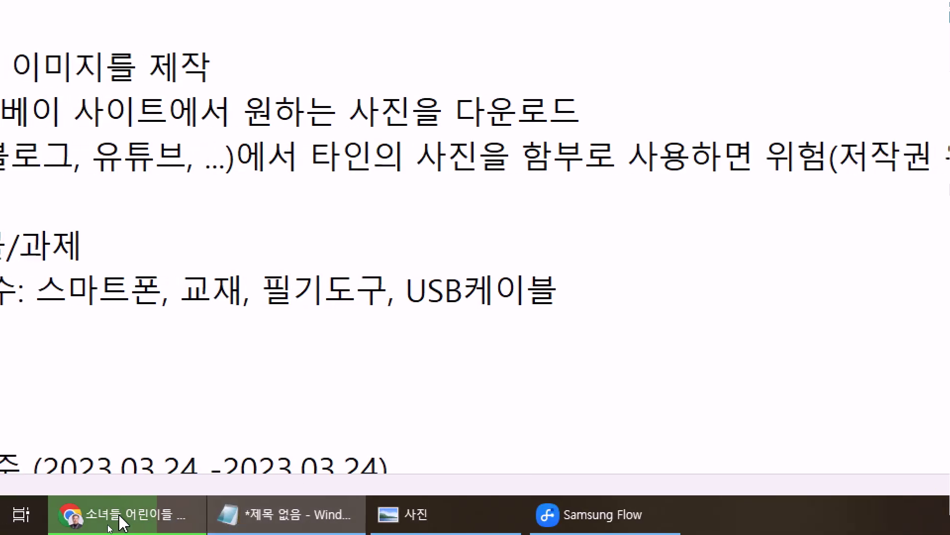
Return to the 봄 search results and open the photo of the stone path lined with pink tulips
click(22, 515)
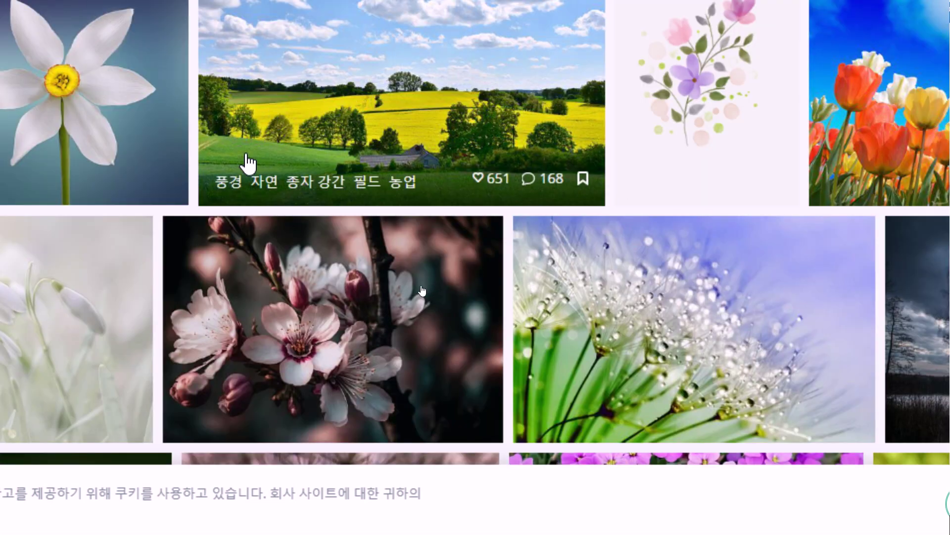
scroll(249, 164, up, 2)
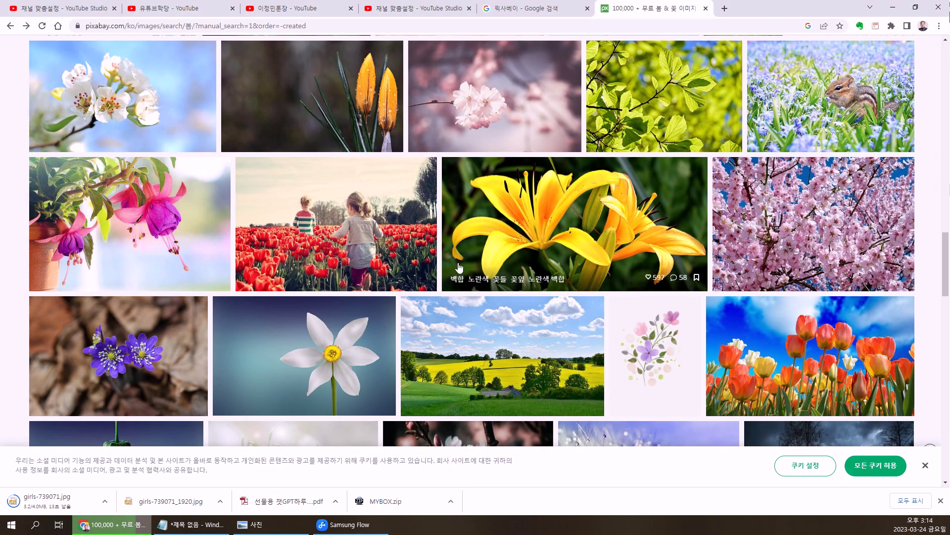
scroll(424, 302, up, 10)
scroll(391, 265, up, 10)
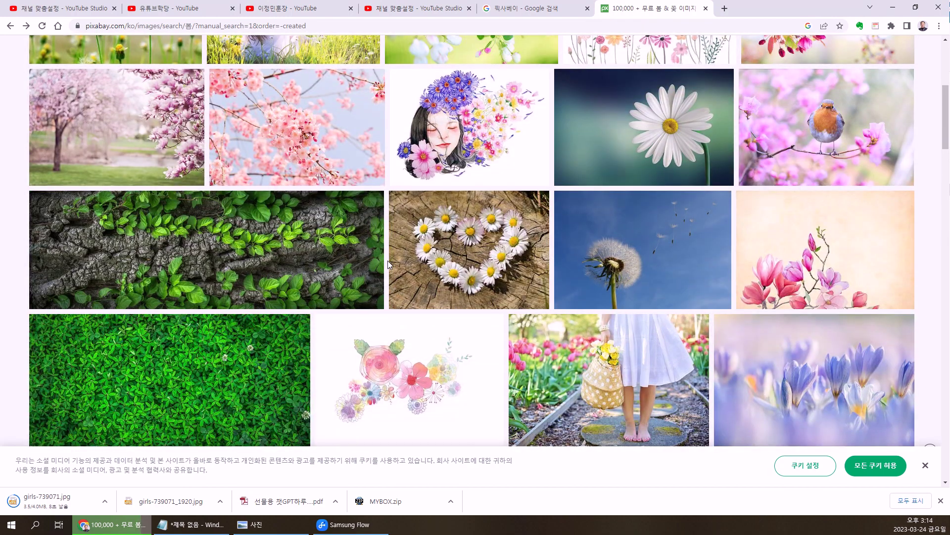
scroll(312, 266, down, 6)
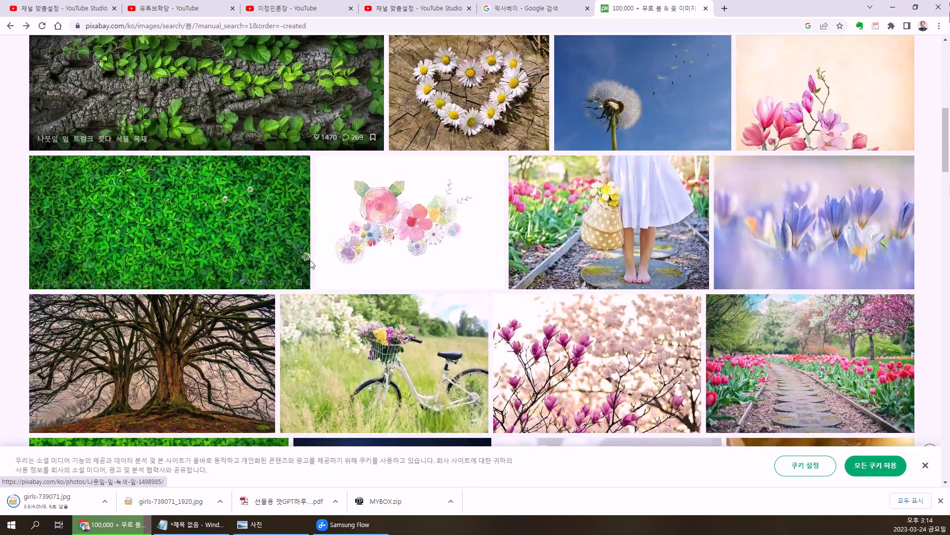
scroll(312, 266, down, 1)
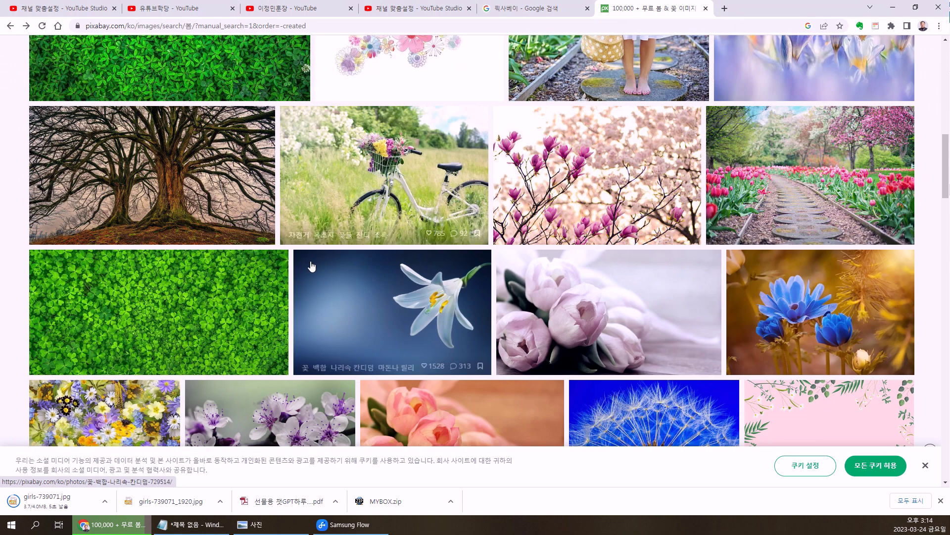
click(800, 207)
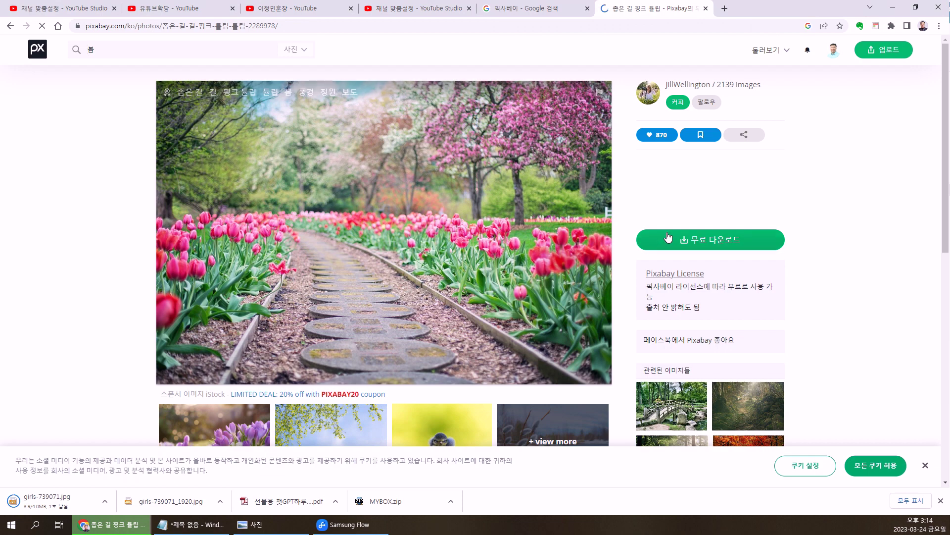
Download the tulip path photo at 5679×3786 as pathway-2289978.jpg and at 1920×1280 as pathway-2289978_1920.jpg
click(669, 242)
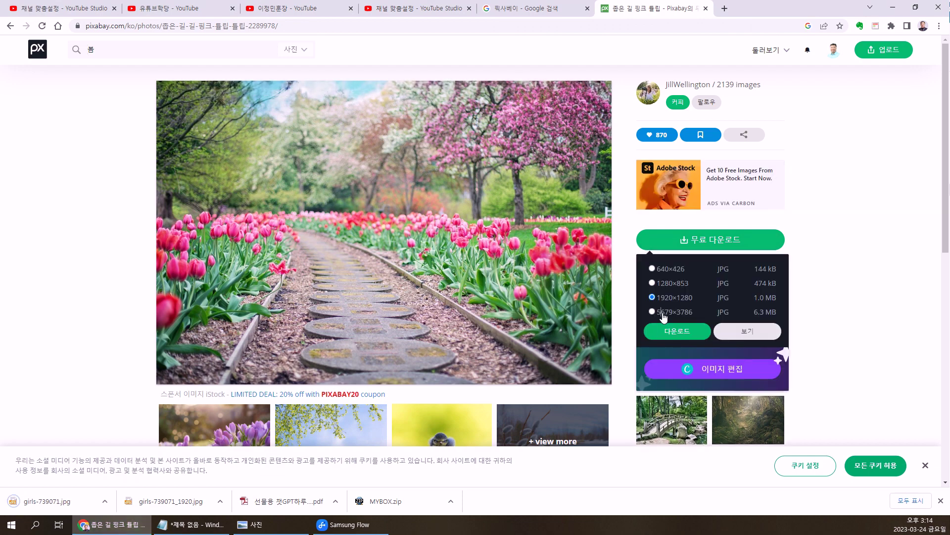
click(681, 332)
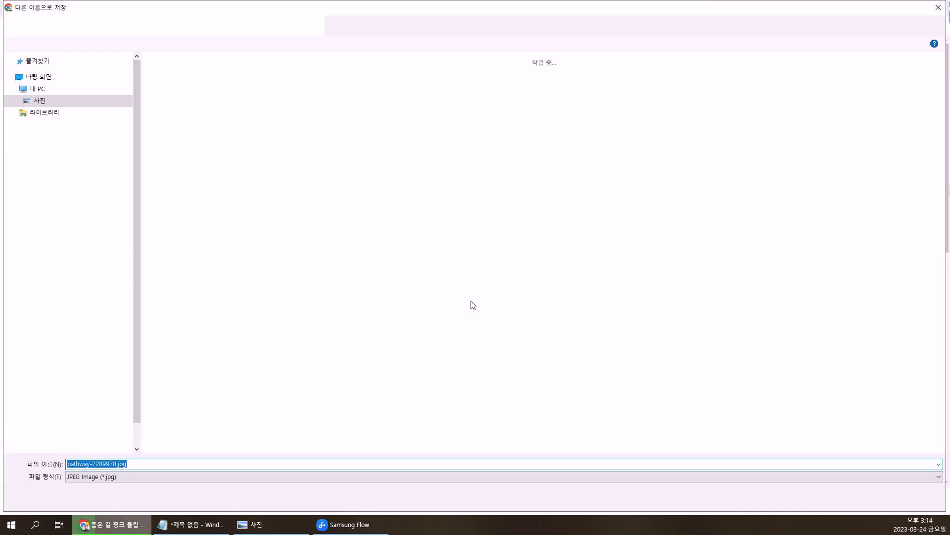
click(866, 500)
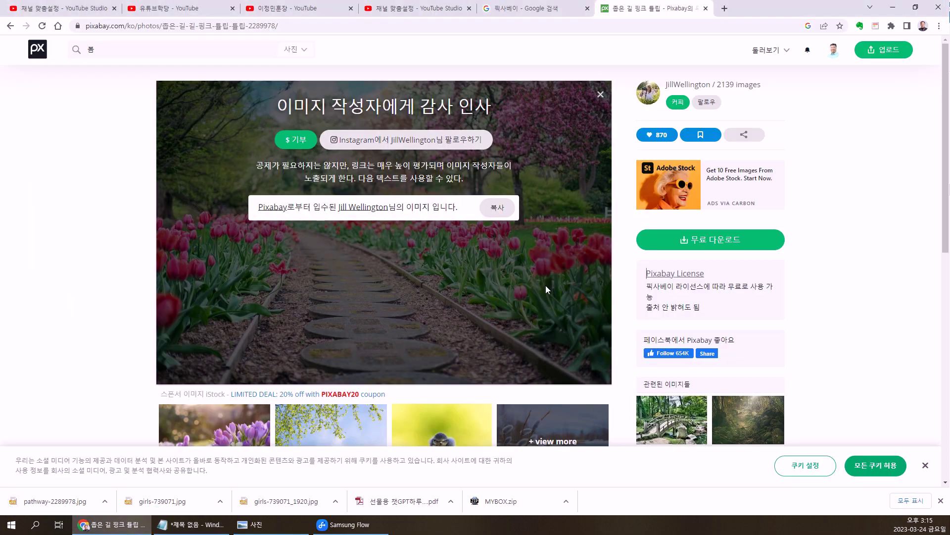
click(677, 242)
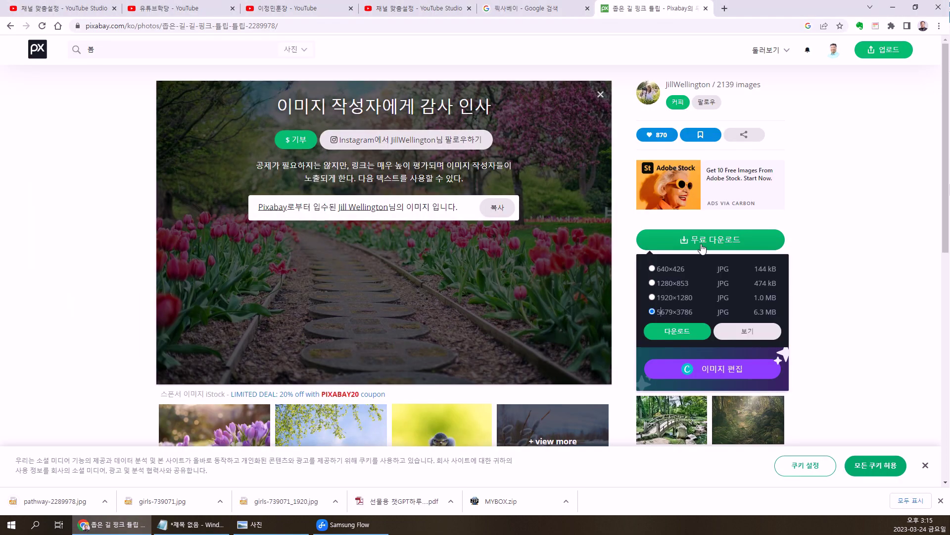
click(675, 331)
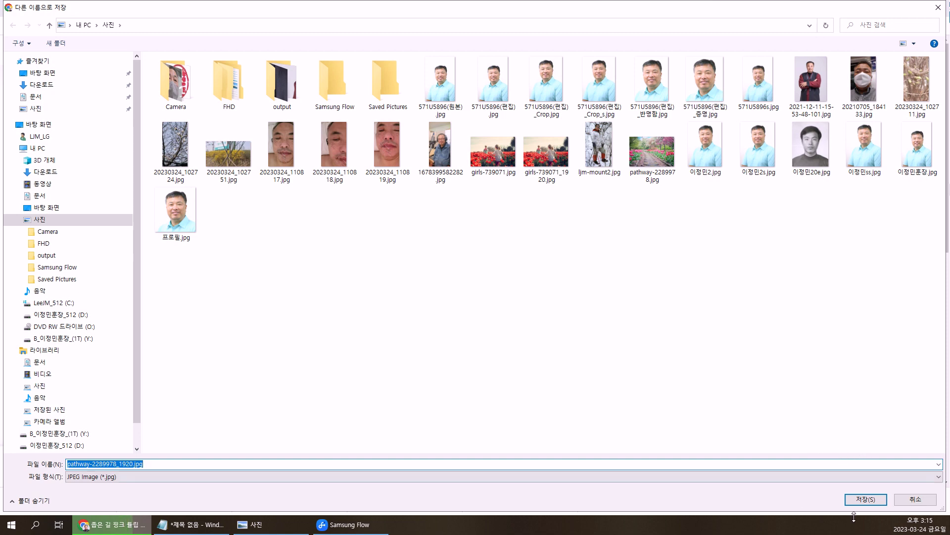
click(866, 500)
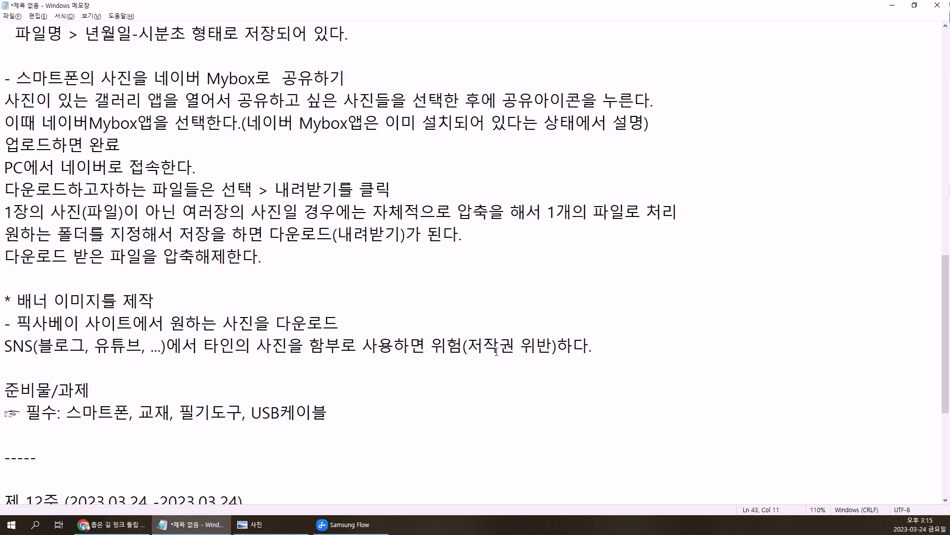
Go back from the tulip path photo to the 봄 results and look over the images at the start of the list
click(111, 524)
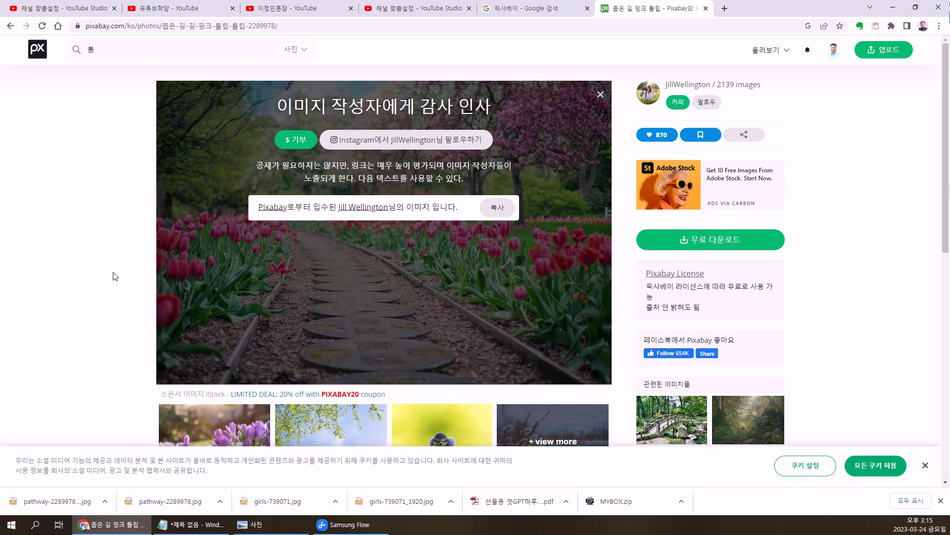
click(149, 276)
scroll(292, 267, up, 7)
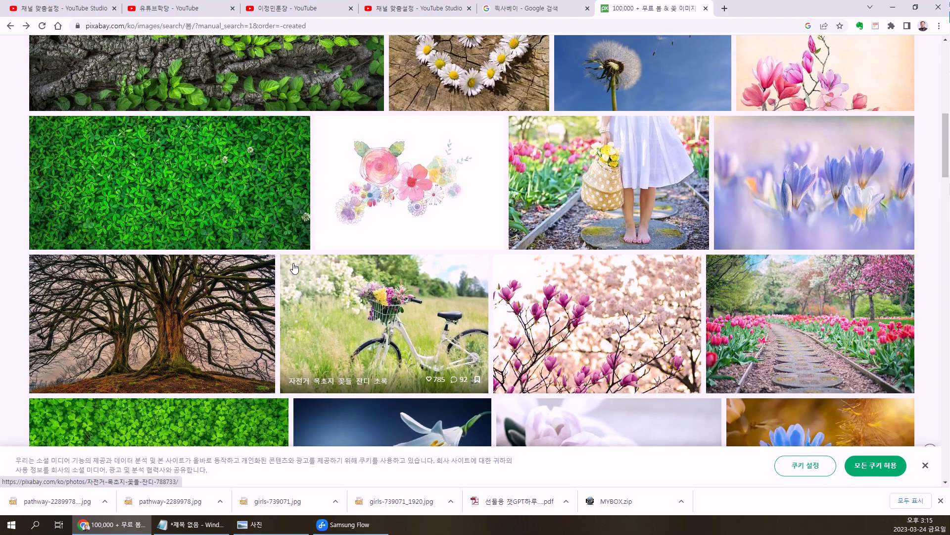
scroll(297, 265, up, 5)
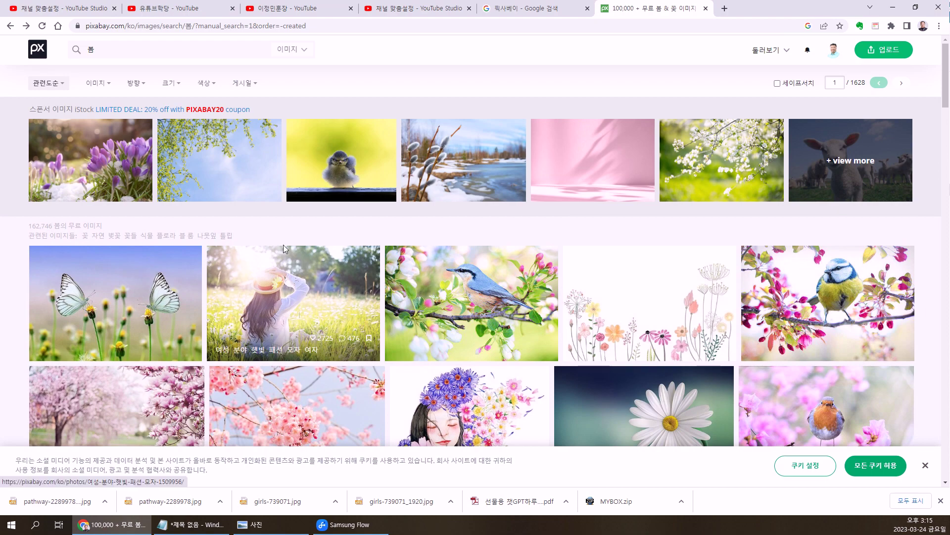
scroll(283, 247, down, 6)
scroll(296, 246, up, 6)
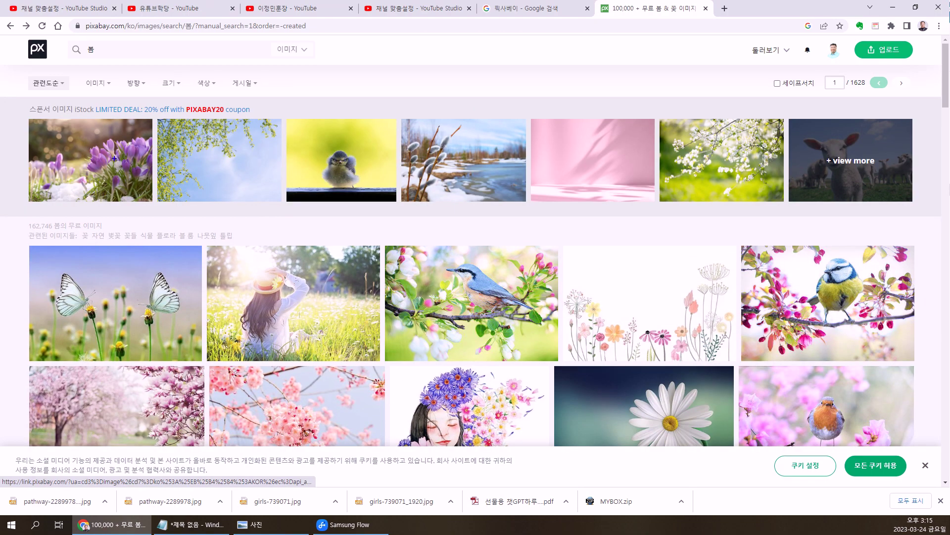
Mark the row of sponsored iStock images with blue check marks, and view the sponsored bird photo's iStock purchase page before closing it
drag(205, 150, 271, 145)
drag(455, 141, 503, 146)
drag(577, 145, 635, 131)
drag(676, 138, 685, 149)
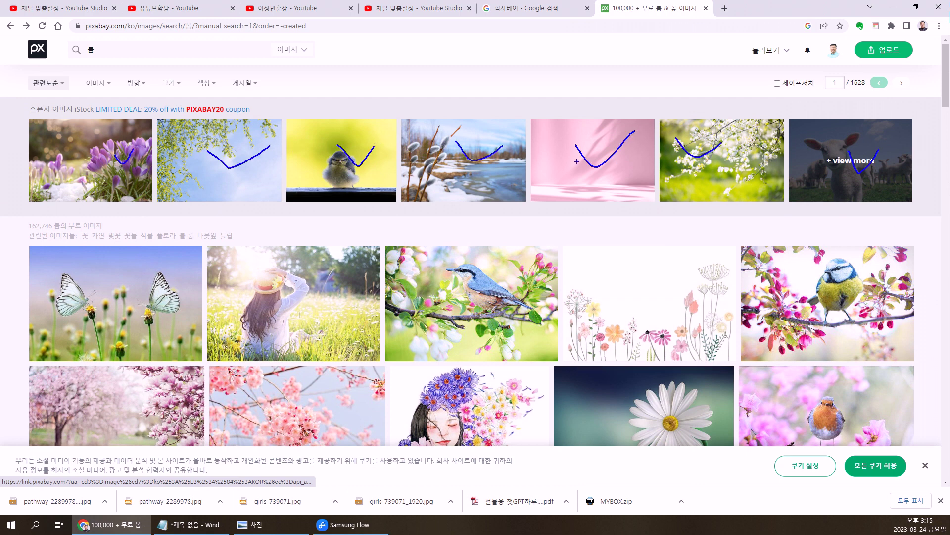
click(367, 161)
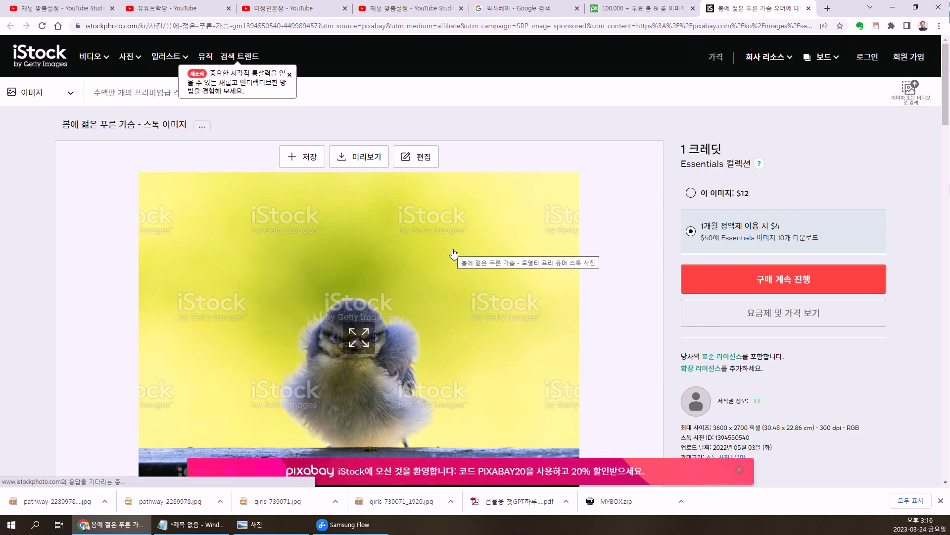
click(809, 9)
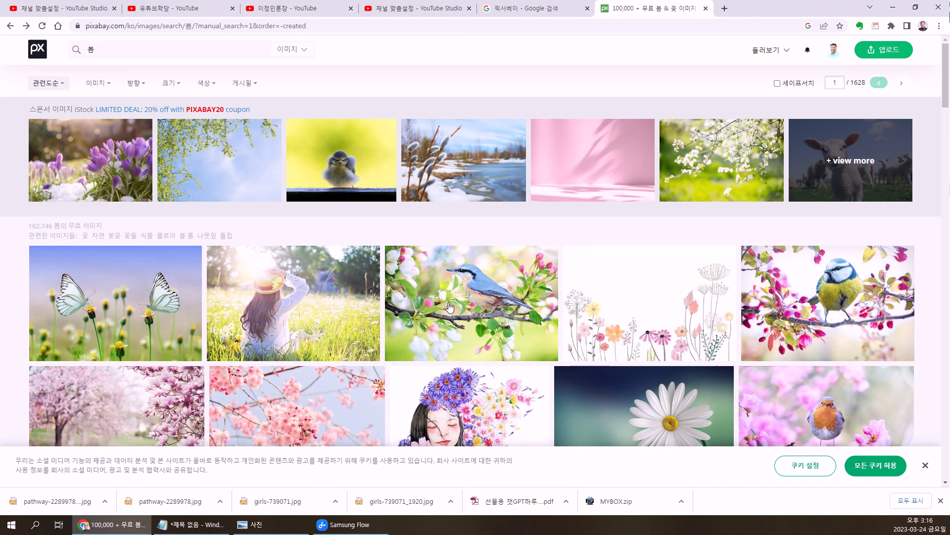
Browse the free 봄 images and open the photo of two white butterflies on yellow flowers
scroll(329, 290, down, 3)
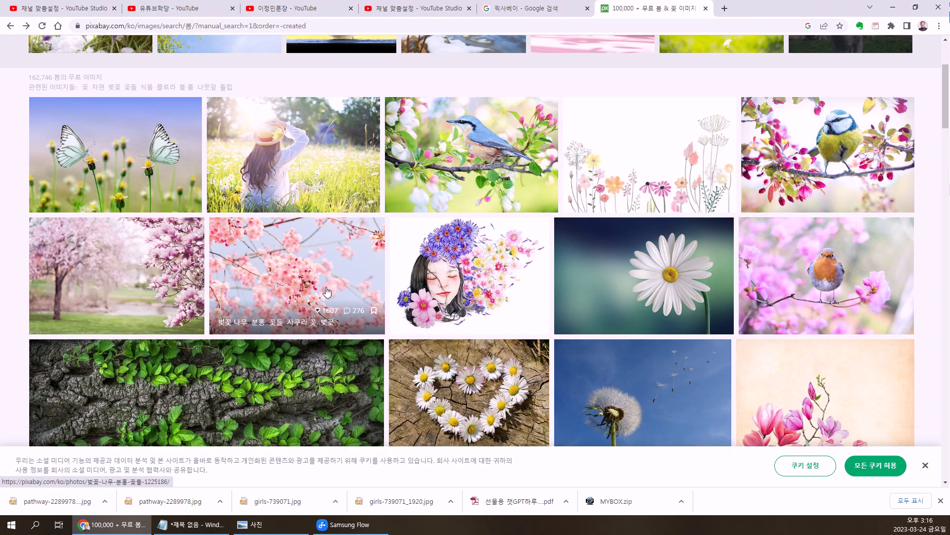
scroll(327, 292, down, 3)
scroll(329, 292, up, 3)
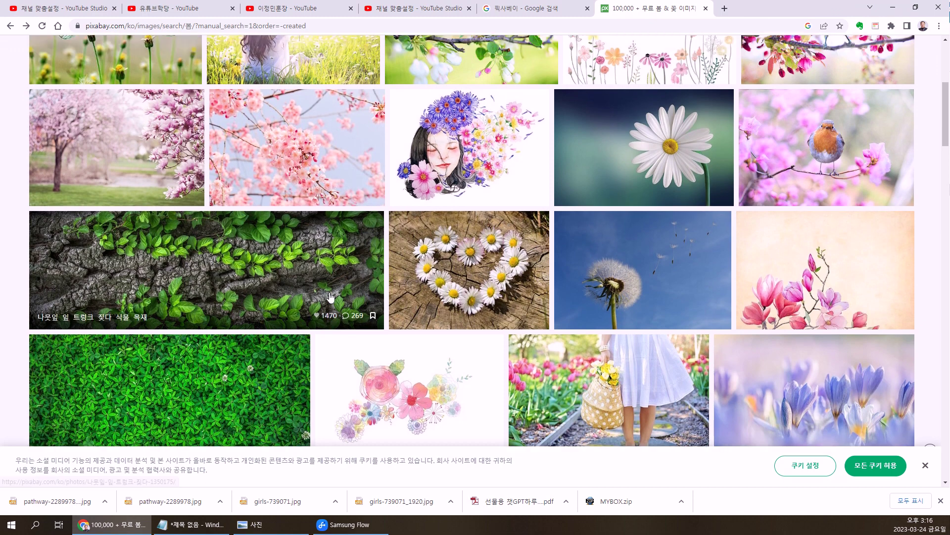
click(97, 157)
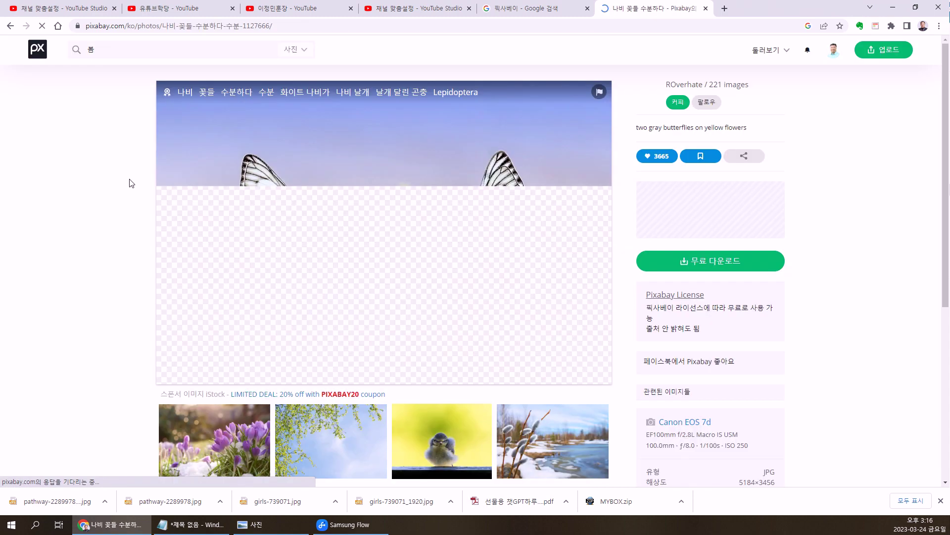
Download the two-butterflies photo at 5184×3456 and save it as butterflies-1127666.jpg in the 사진 folder
click(663, 267)
click(668, 334)
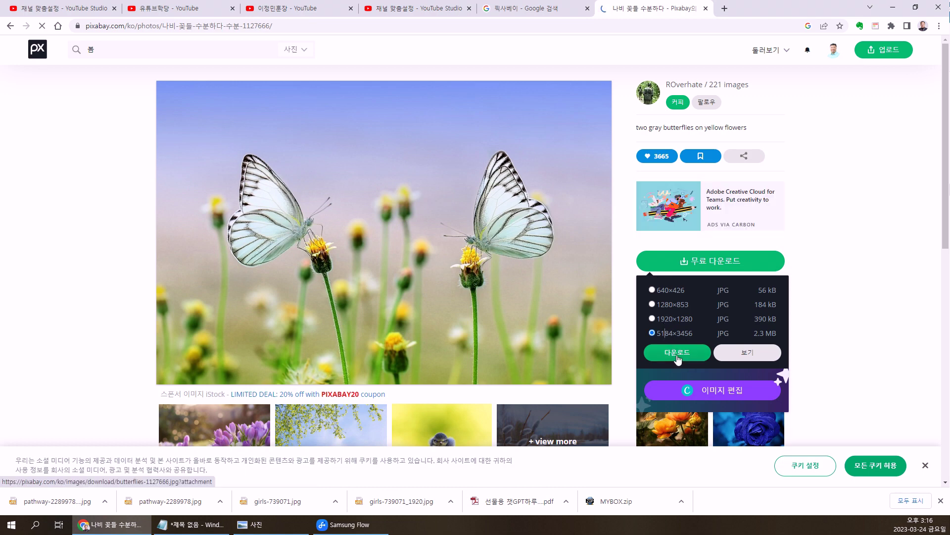
click(678, 352)
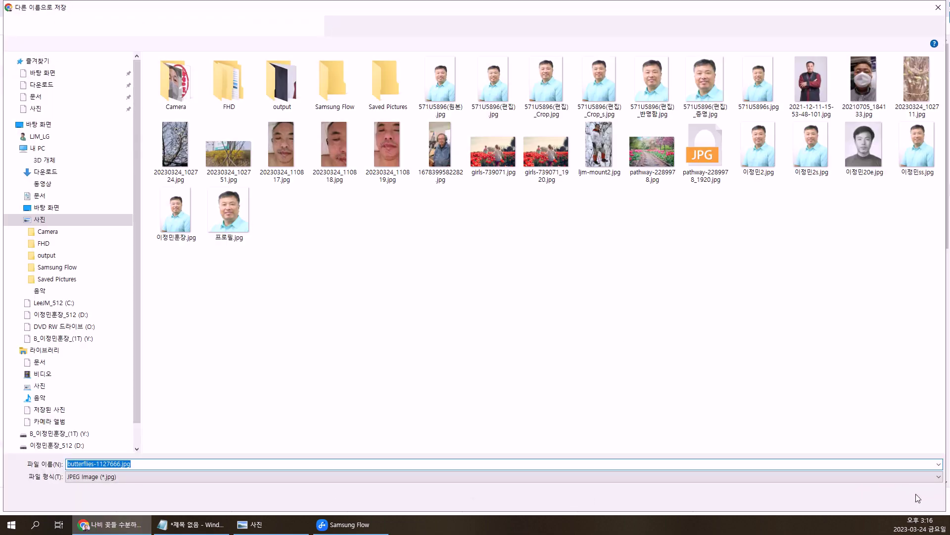
key(alt+Tab)
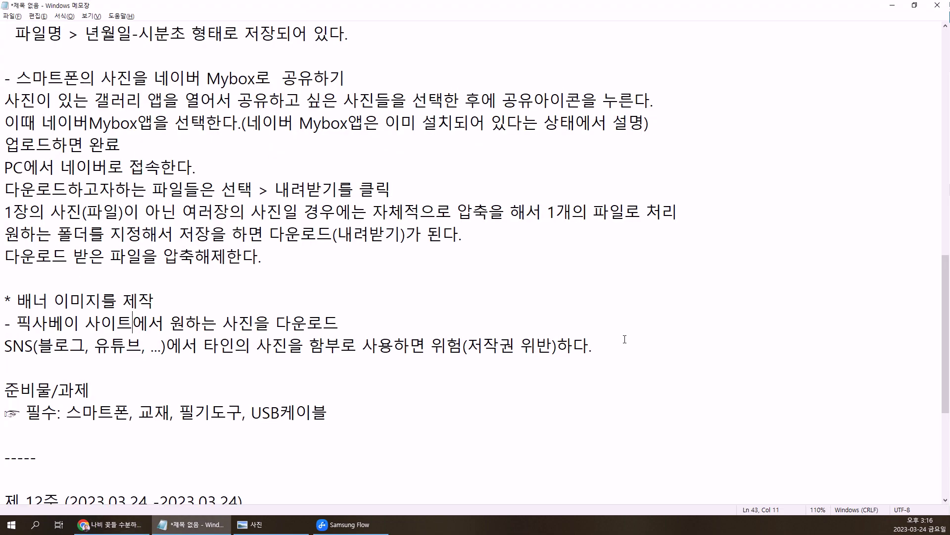
click(111, 524)
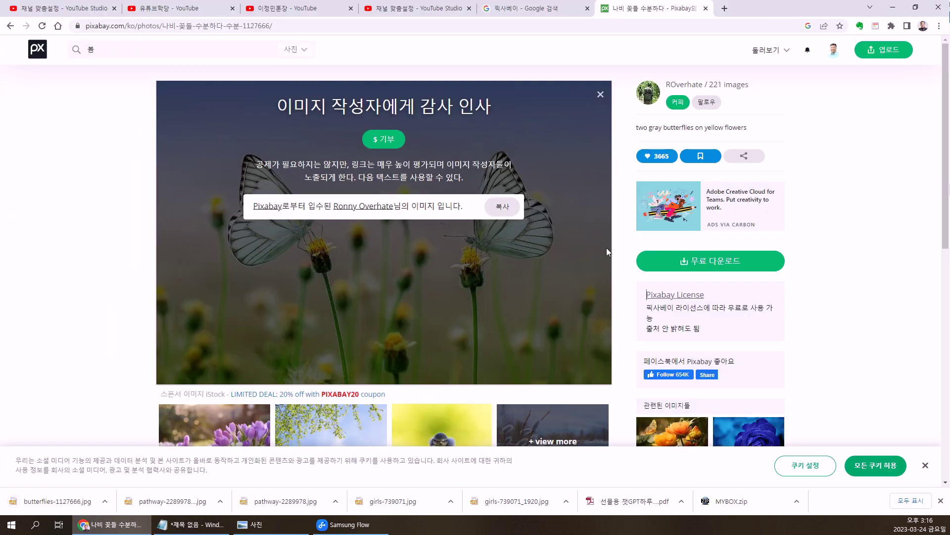
Download the butterflies photo at 1920×1280 as butterflies-1127666_1920.jpg and dismiss the list of downloaded files
click(683, 263)
click(666, 319)
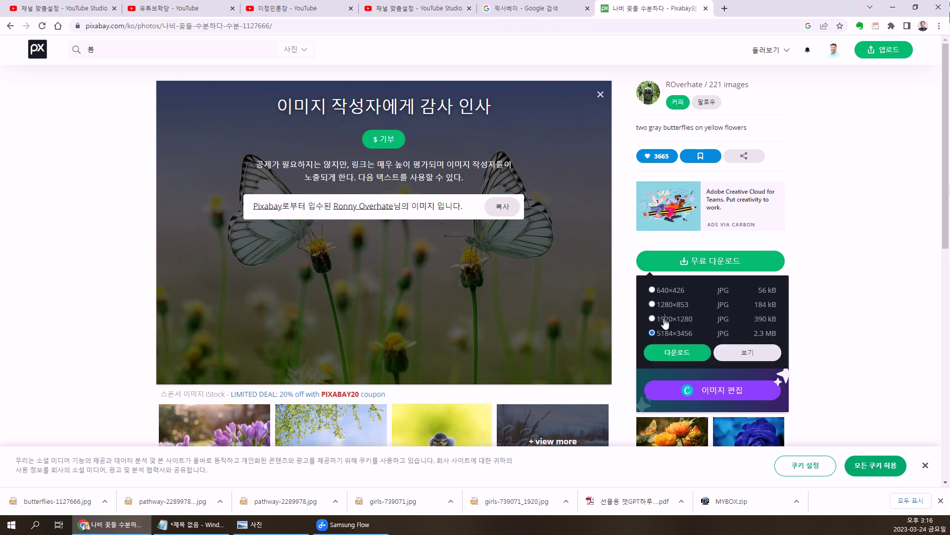
click(674, 352)
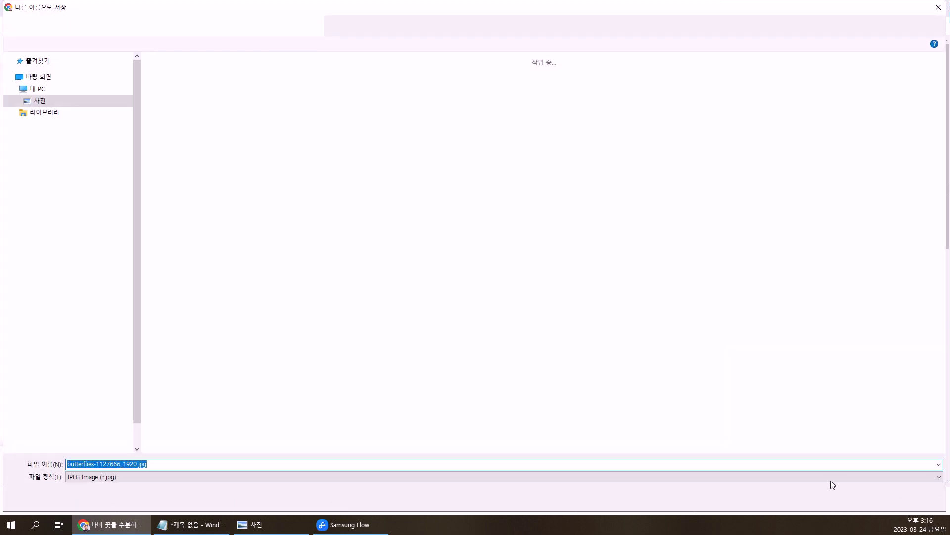
click(876, 500)
key(alt+Tab)
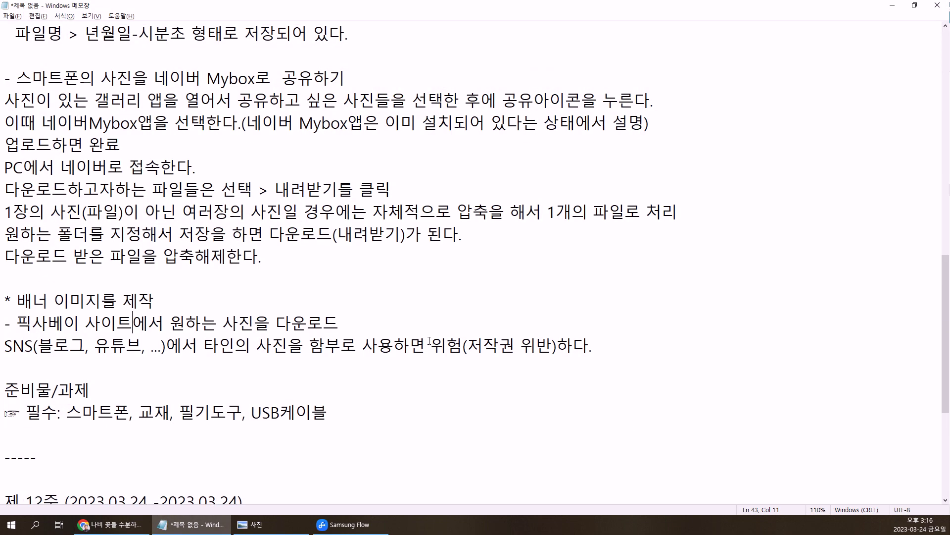
click(111, 524)
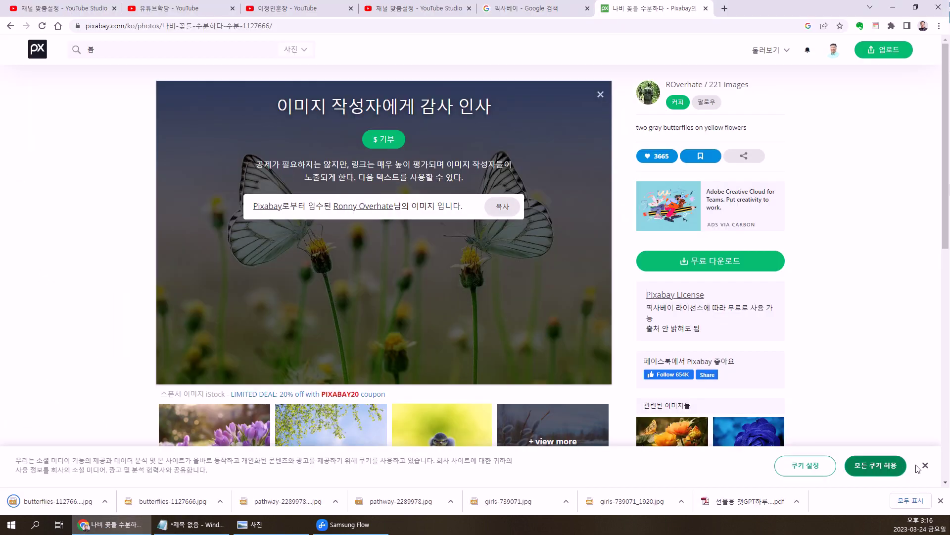
click(941, 501)
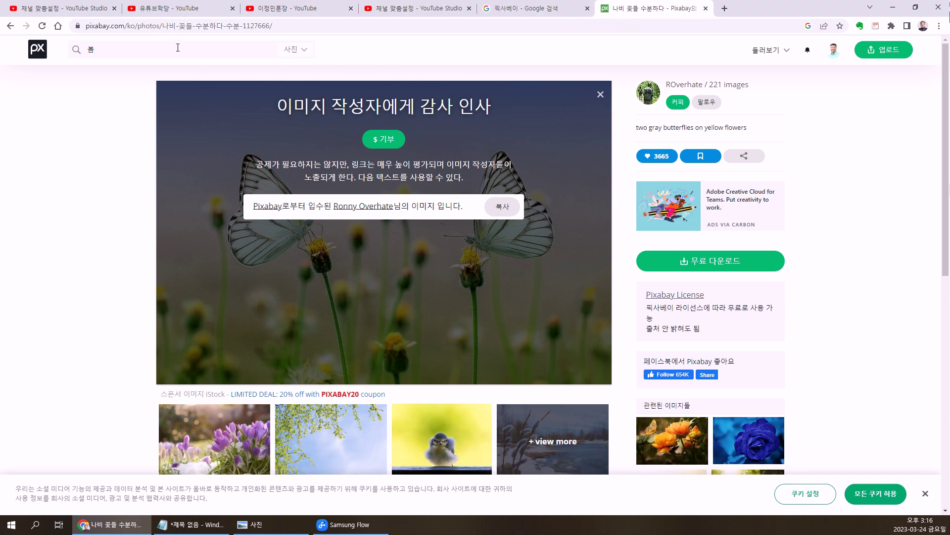
Run the 봄 photo search again and look over the free images near the start of the results
key(Return)
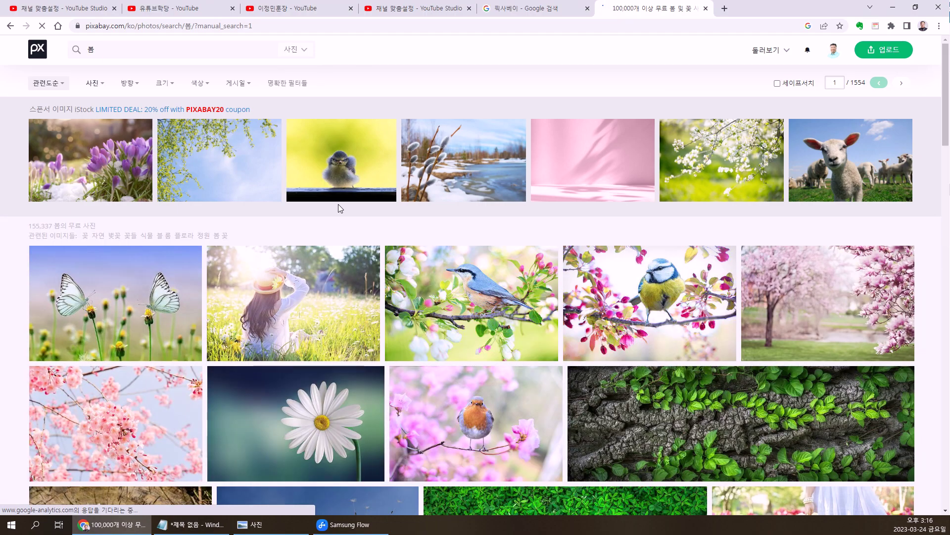
scroll(479, 315, down, 8)
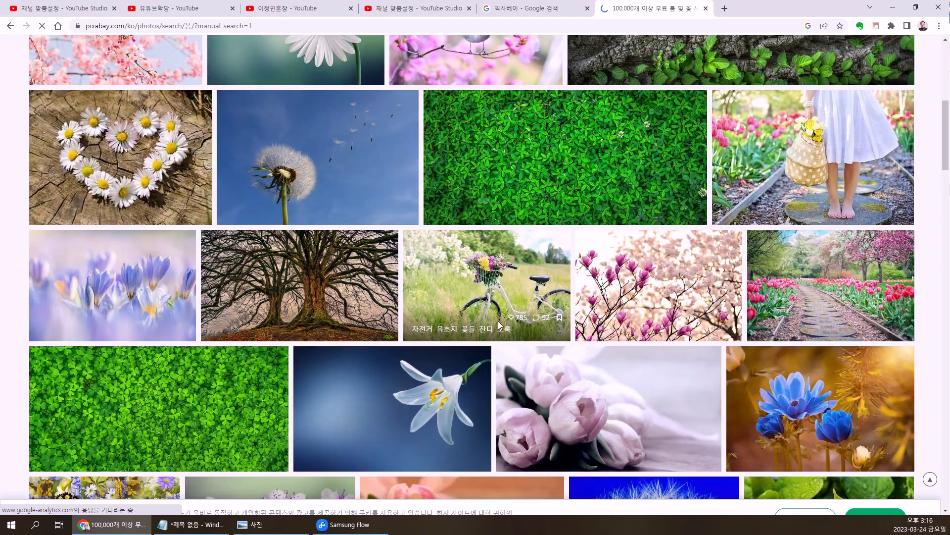
scroll(500, 322, down, 3)
scroll(500, 322, up, 5)
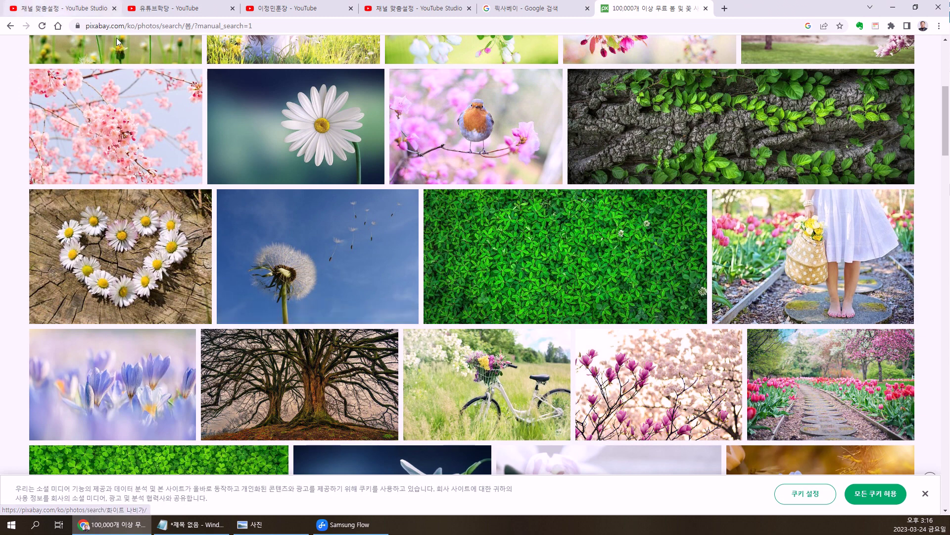
View the new 유튜브학당 channel page, its branding settings, and the other open channel's page with its finished banner
click(166, 8)
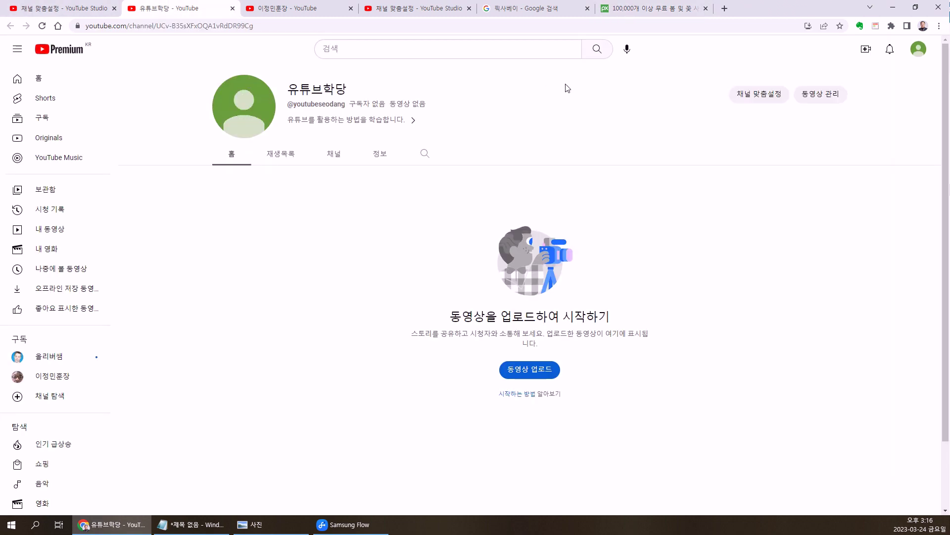
click(402, 9)
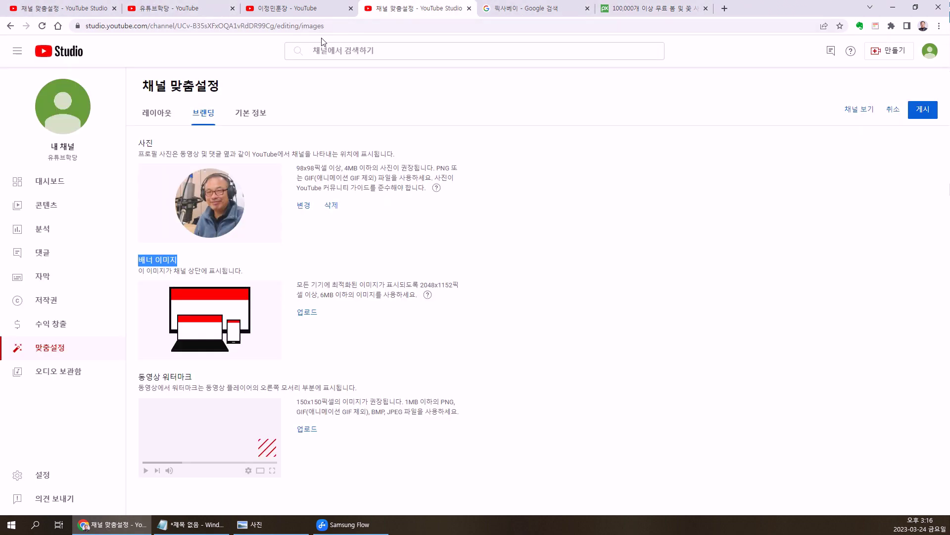
click(290, 8)
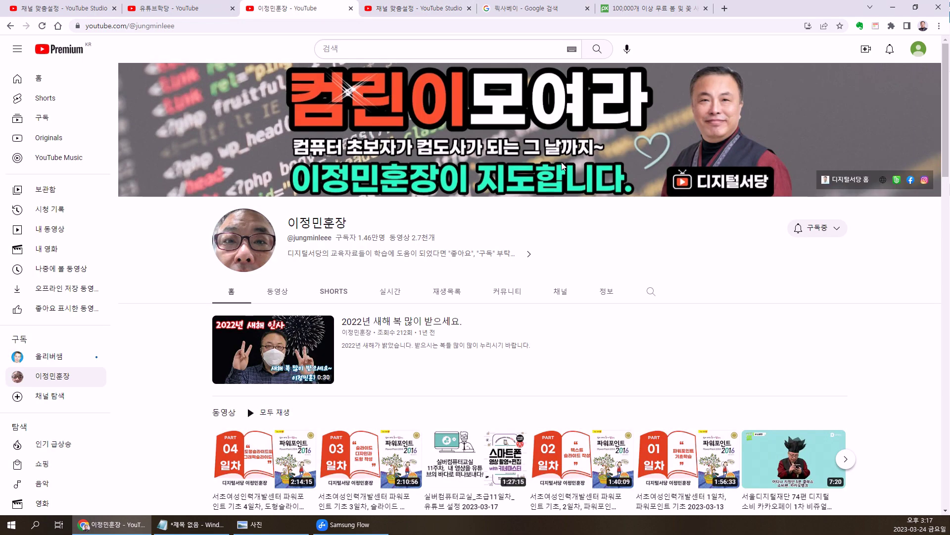
Browse further through the 봄 photos on Pixabay, and return to the channel's branding settings in YouTube Studio
click(653, 9)
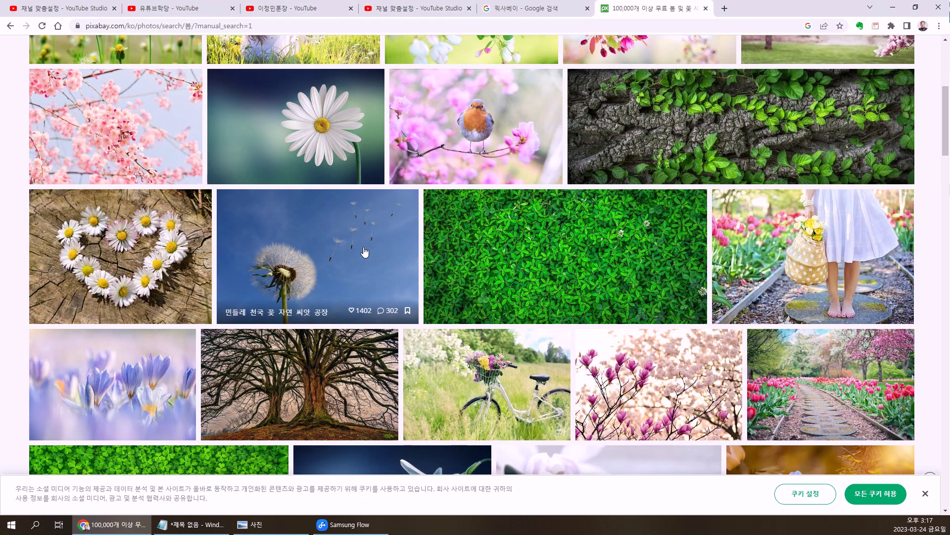
scroll(364, 253, up, 6)
scroll(358, 262, down, 4)
scroll(359, 260, down, 15)
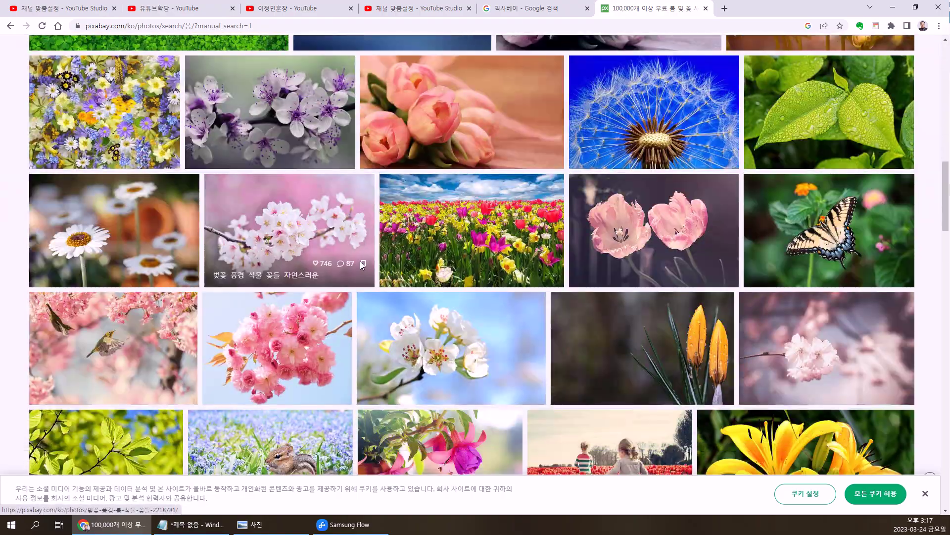
scroll(362, 267, down, 10)
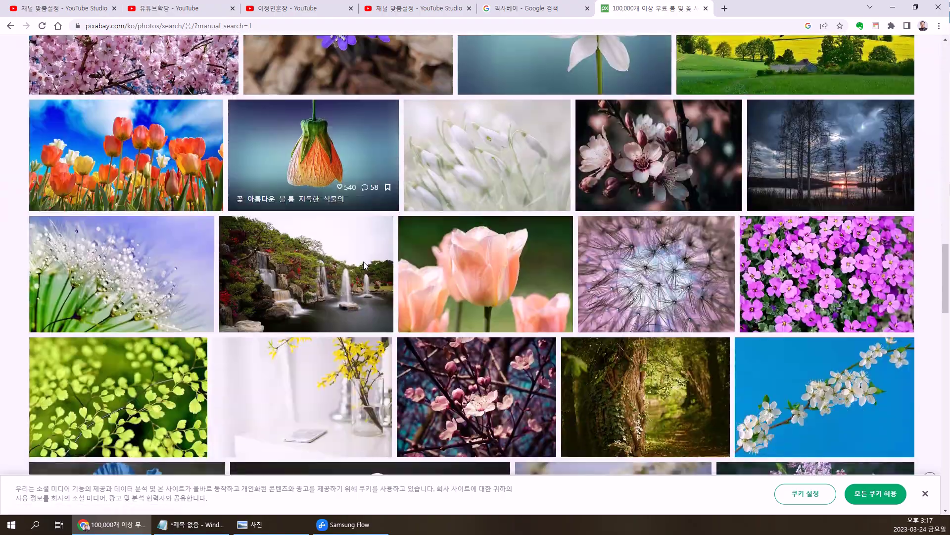
scroll(366, 277, down, 9)
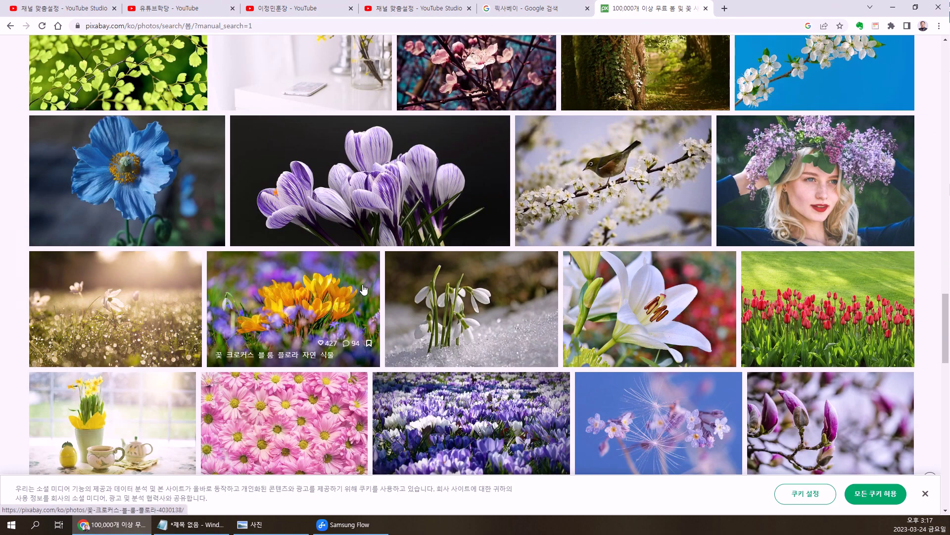
scroll(363, 291, down, 3)
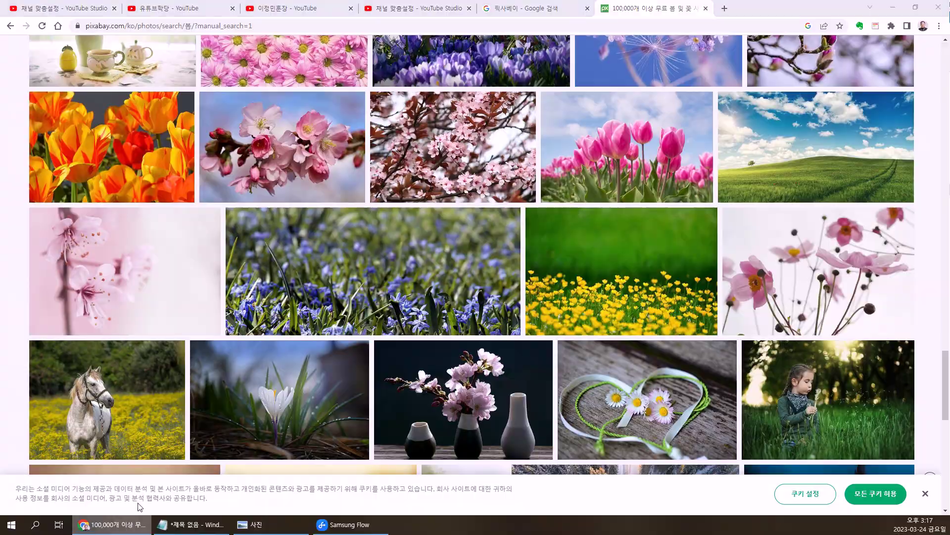
click(158, 522)
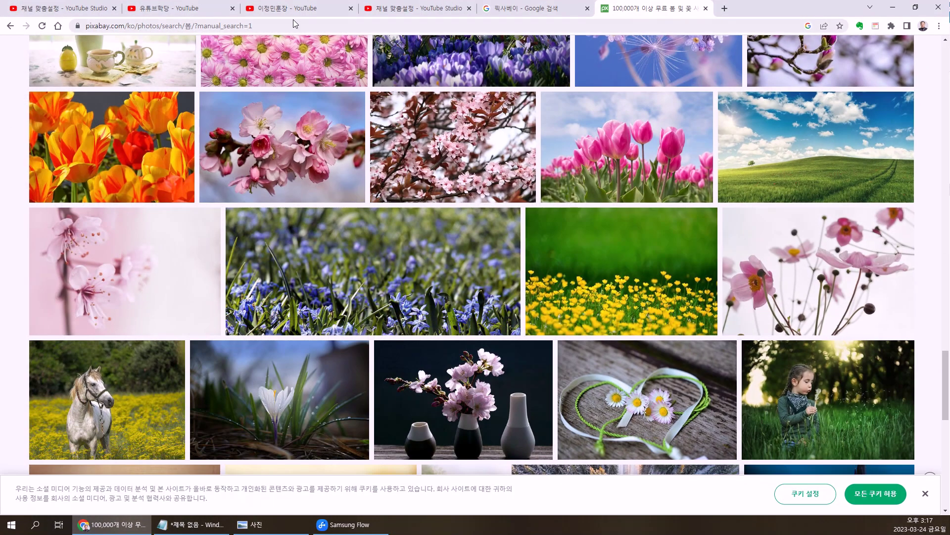
click(406, 8)
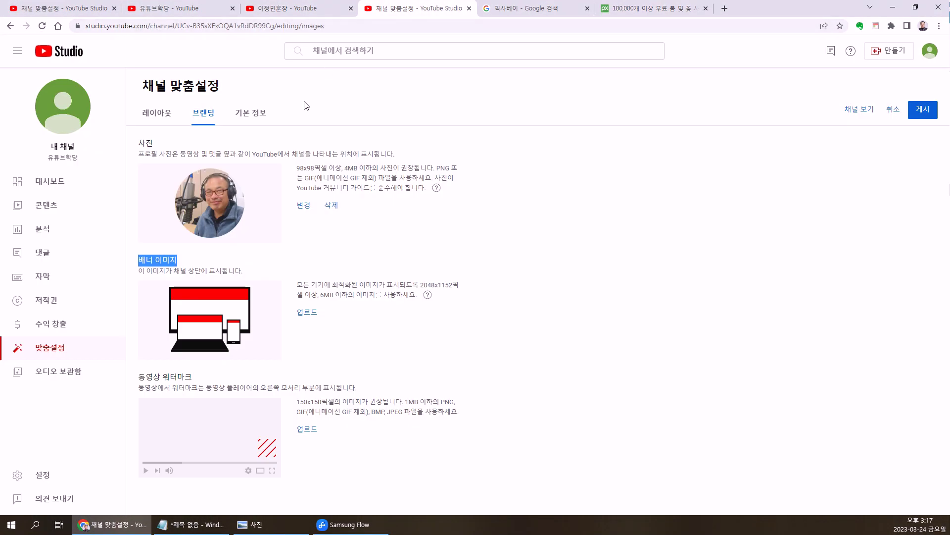
Try girls-739071.jpg as the channel's banner image, shifting the crop area upward before cancelling the banner
click(207, 258)
click(303, 313)
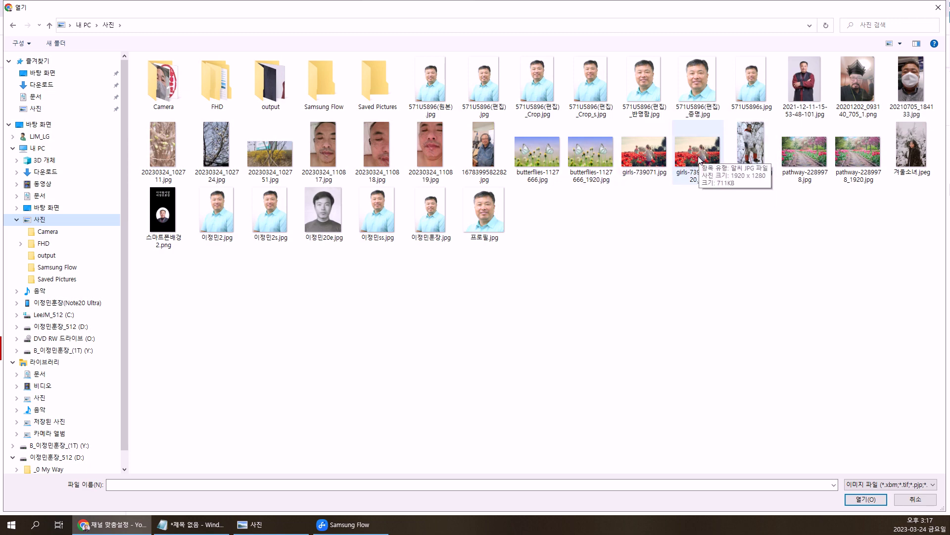
click(643, 167)
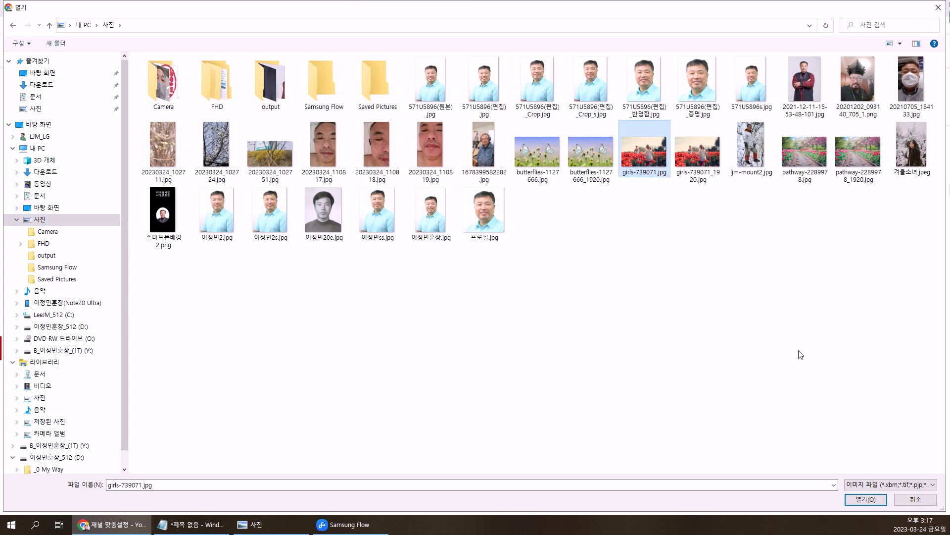
key(Return)
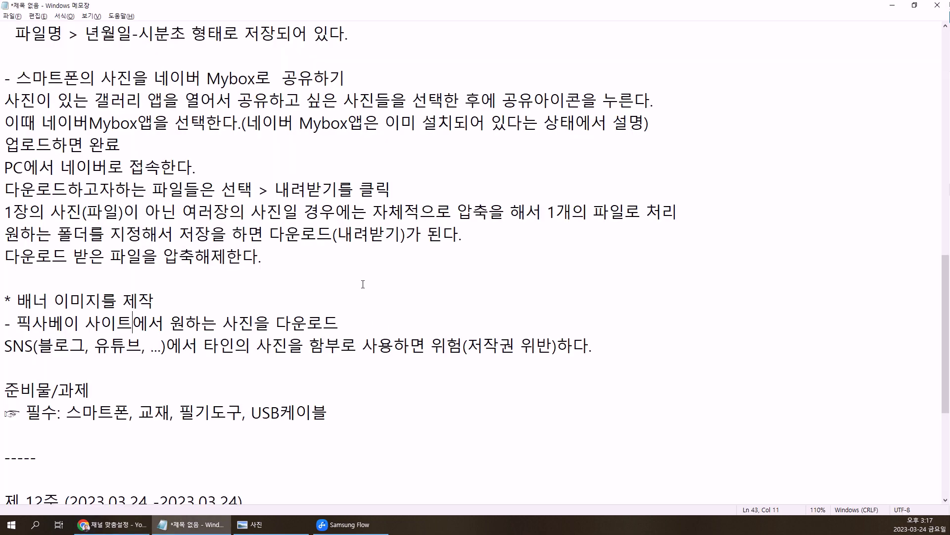
click(113, 524)
mouse_move(459, 266)
mouse_down()
mouse_move(463, 242)
mouse_move(462, 254)
mouse_up()
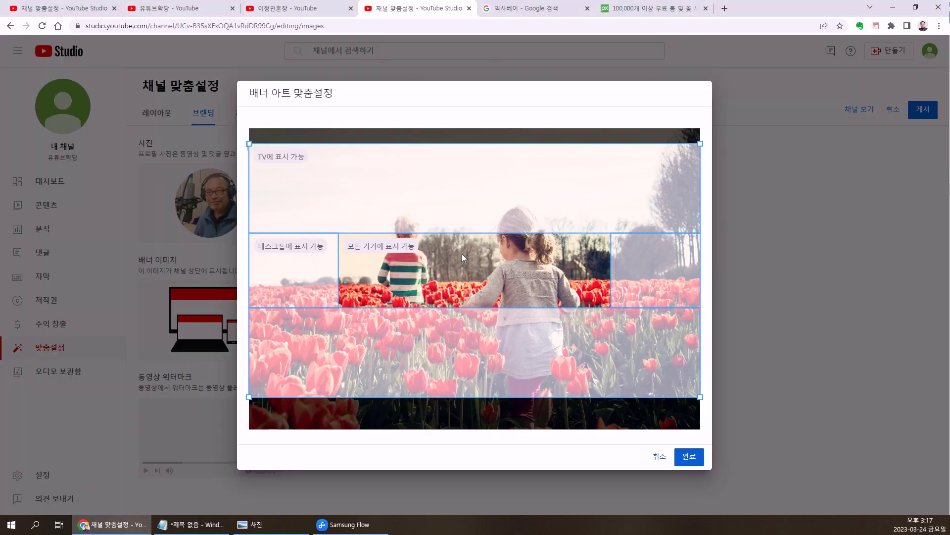
drag(454, 286, 462, 265)
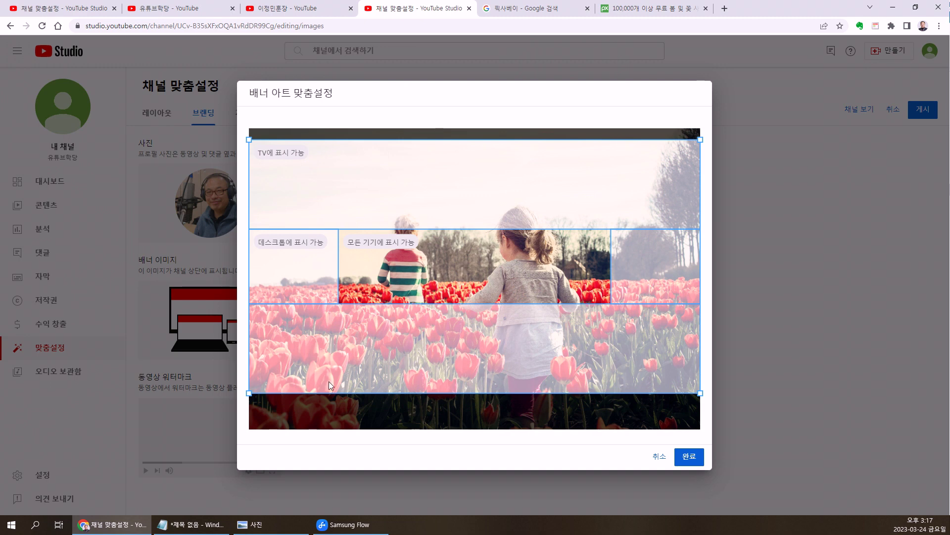
click(658, 455)
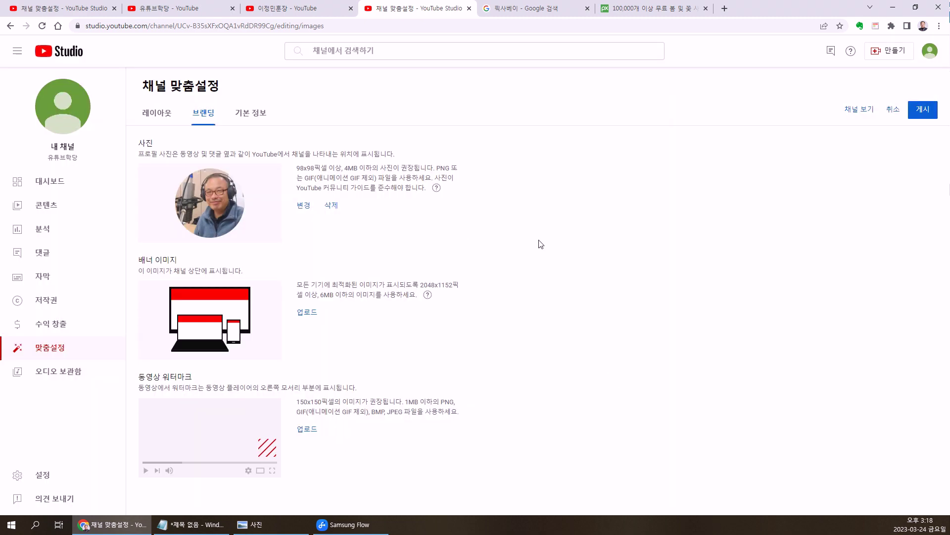
Try to upload the full-size pathway-2289978.jpg as the channel's banner image
click(306, 312)
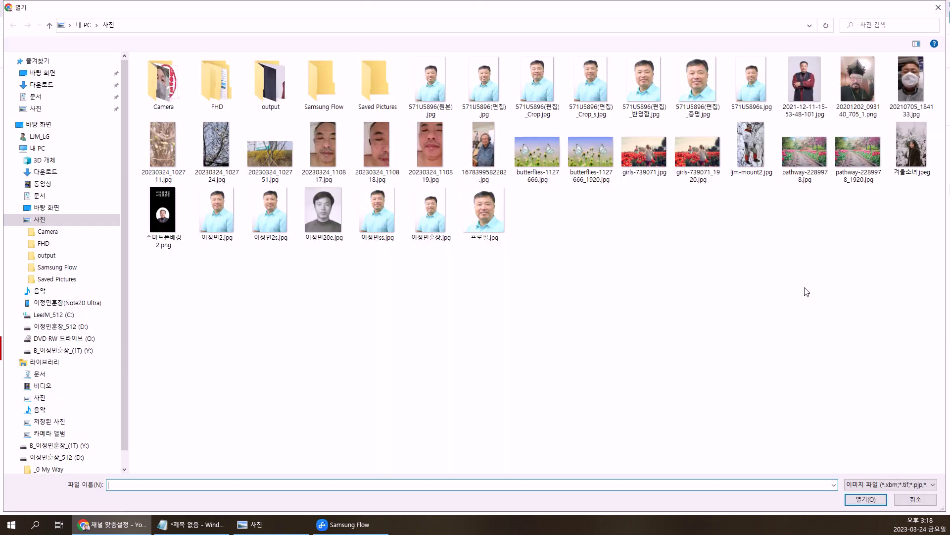
click(801, 157)
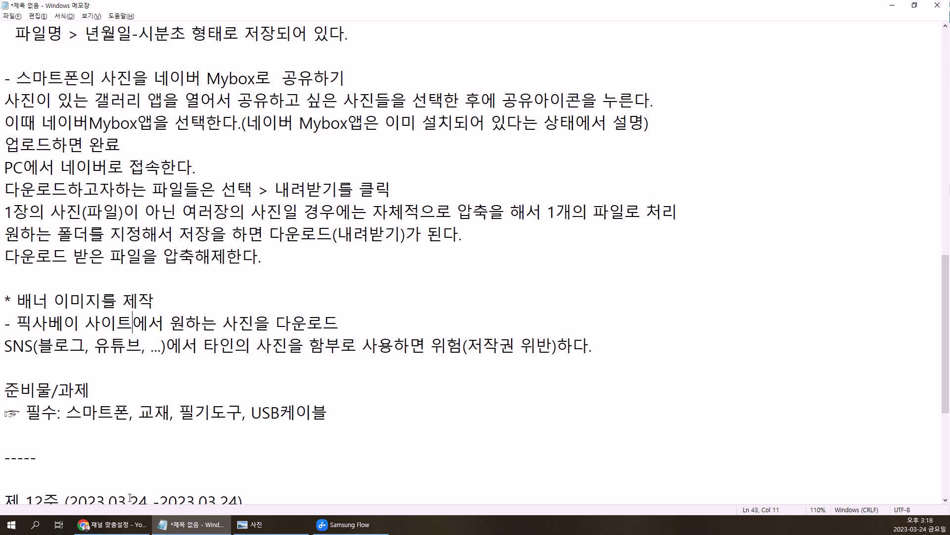
click(114, 525)
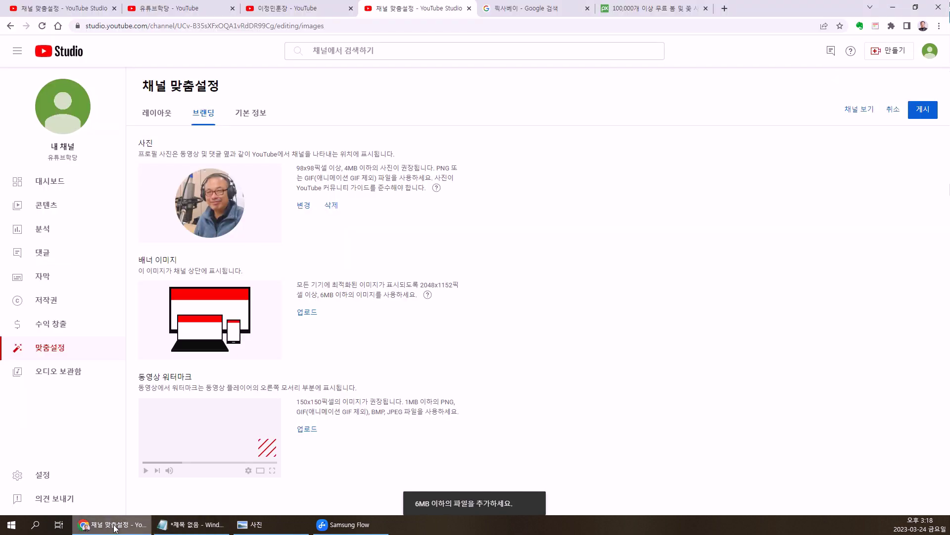
Upload pathway-2289978_1920.jpg as the channel's banner image and start lowering its crop area slightly
click(307, 312)
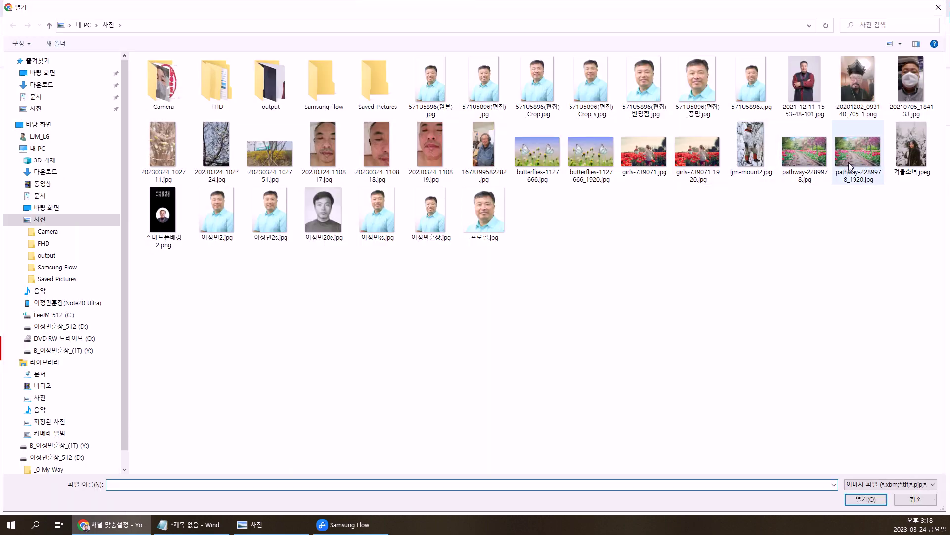
double_click(852, 159)
key(alt+Tab)
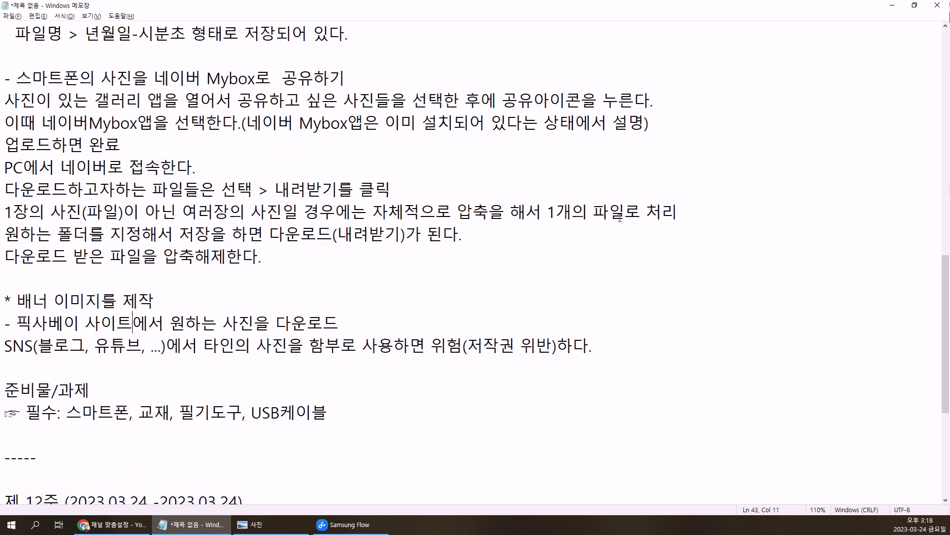
click(124, 523)
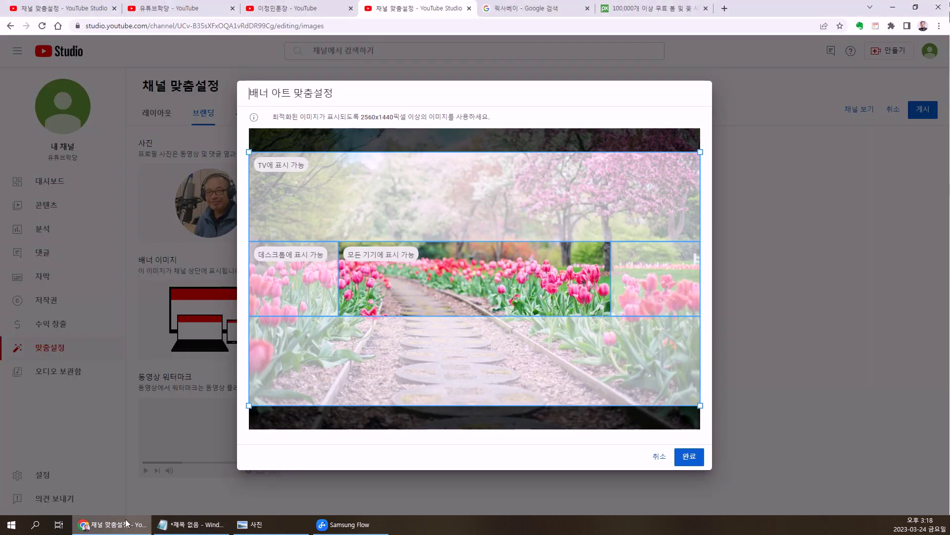
drag(396, 264, 394, 274)
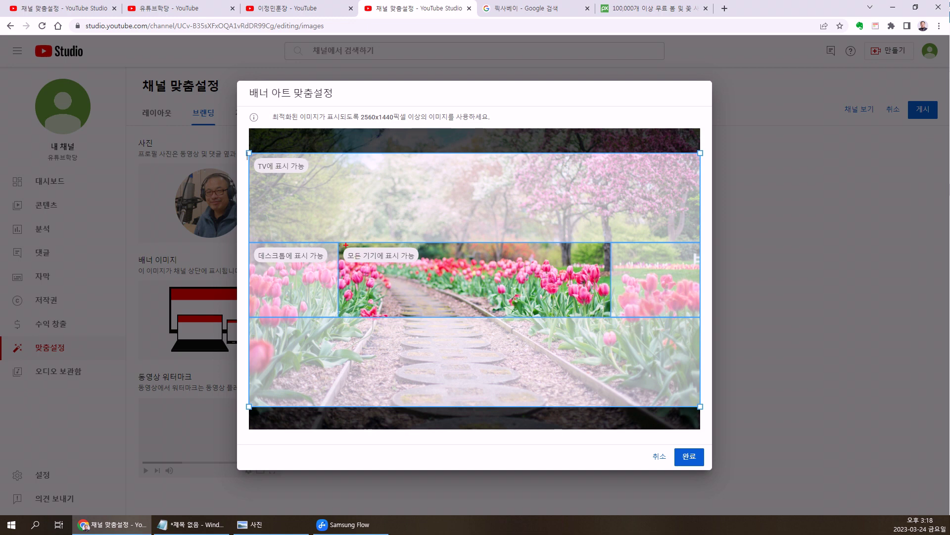
Outline the all-devices, desktop and TV display areas on the banner preview with the screen pen, and clear the marks
mouse_move(384, 315)
mouse_down()
mouse_move(501, 325)
mouse_move(581, 311)
mouse_up()
drag(595, 247, 345, 243)
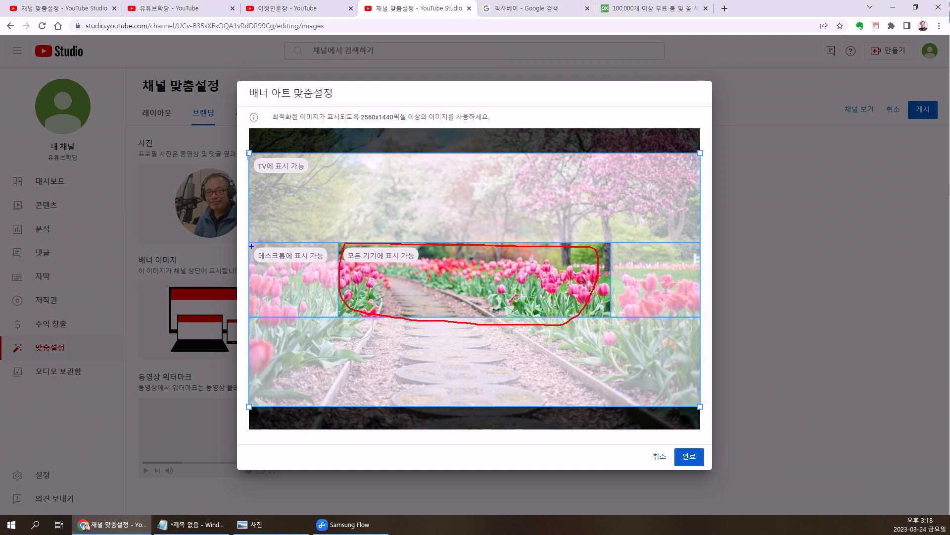
mouse_move(261, 243)
mouse_down()
mouse_move(646, 243)
mouse_move(700, 267)
mouse_move(684, 313)
mouse_move(322, 319)
mouse_move(254, 301)
mouse_up()
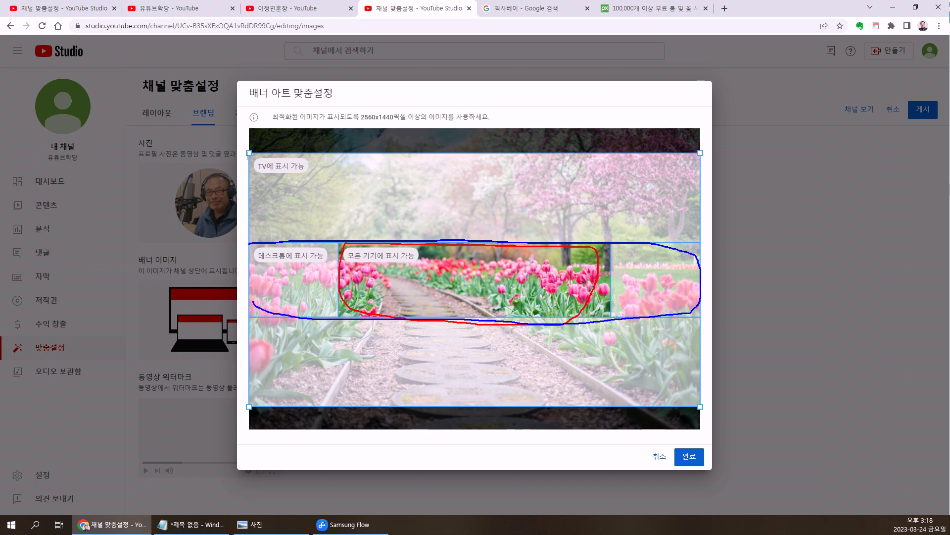
mouse_move(606, 158)
mouse_down()
mouse_move(445, 154)
mouse_move(299, 355)
mouse_move(611, 359)
mouse_move(554, 159)
mouse_up()
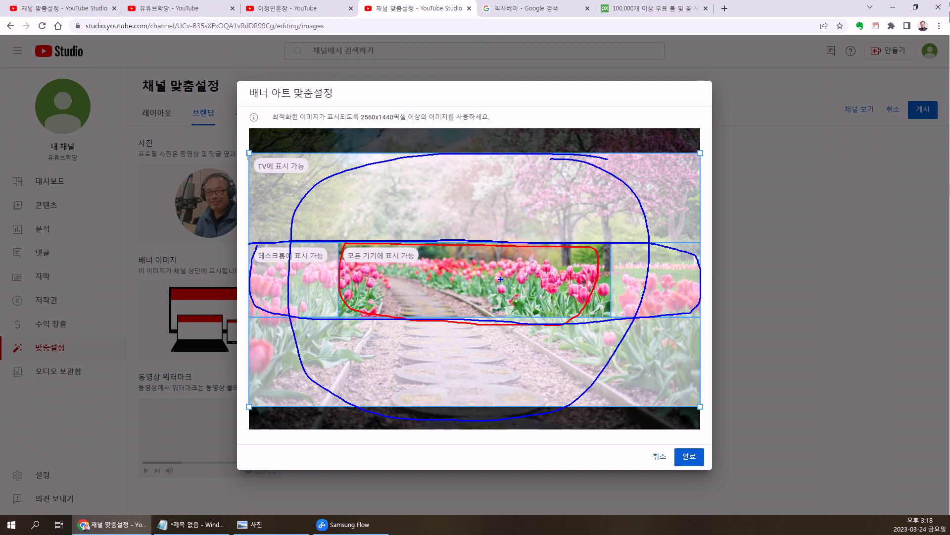
key(Escape)
Shift the banner's crop area slightly downward over the tulips, apply it, and publish the branding changes
mouse_move(455, 286)
mouse_down()
mouse_move(453, 233)
mouse_move(454, 313)
mouse_move(453, 282)
mouse_move(453, 301)
mouse_up()
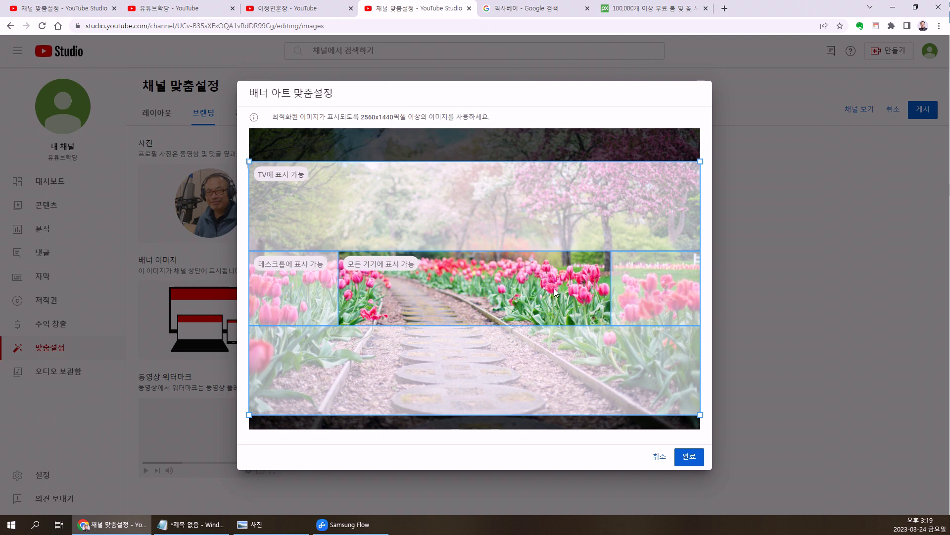
drag(551, 290, 552, 288)
mouse_move(701, 159)
mouse_down()
mouse_move(630, 197)
mouse_move(700, 159)
mouse_up()
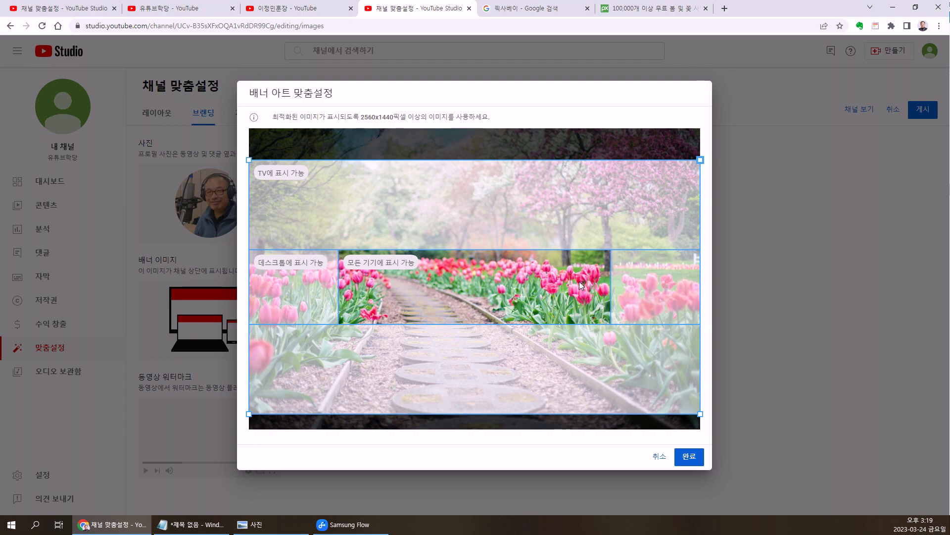
drag(580, 281, 576, 284)
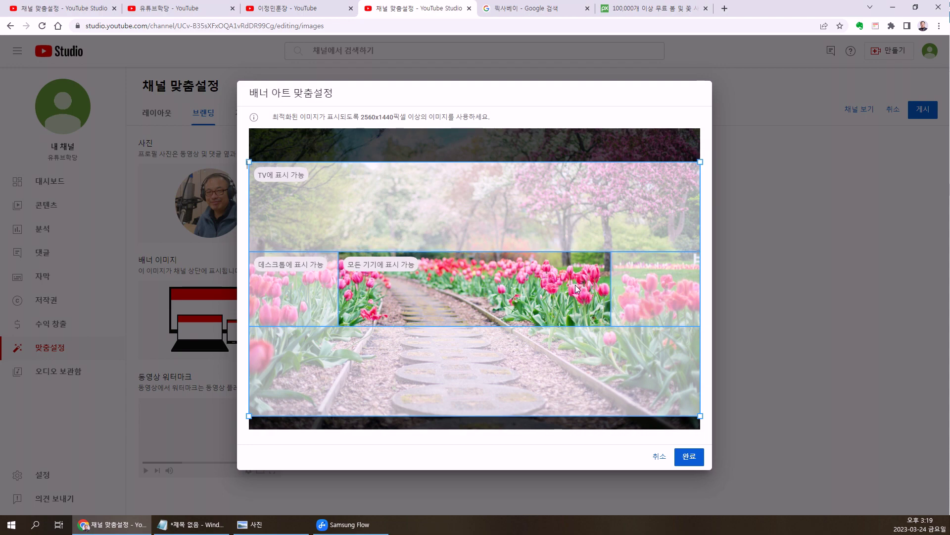
click(690, 458)
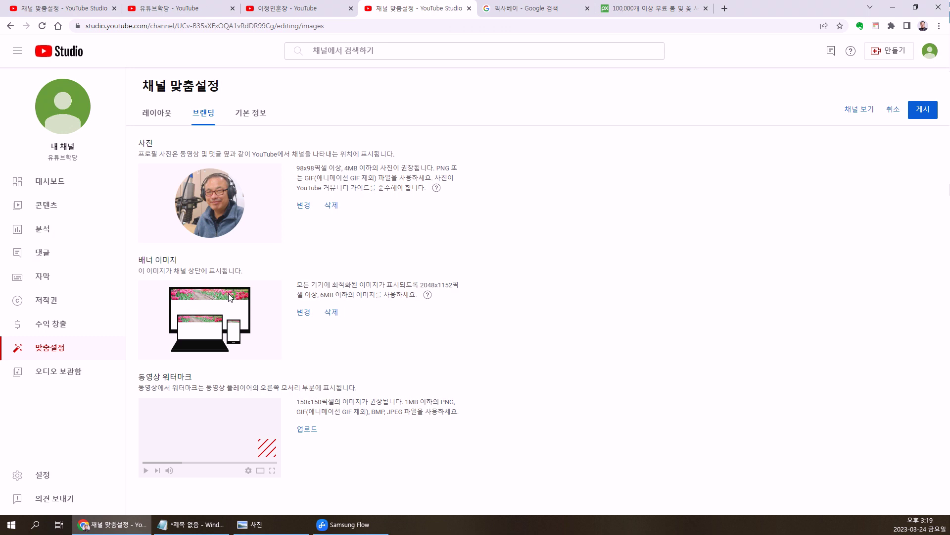
click(928, 113)
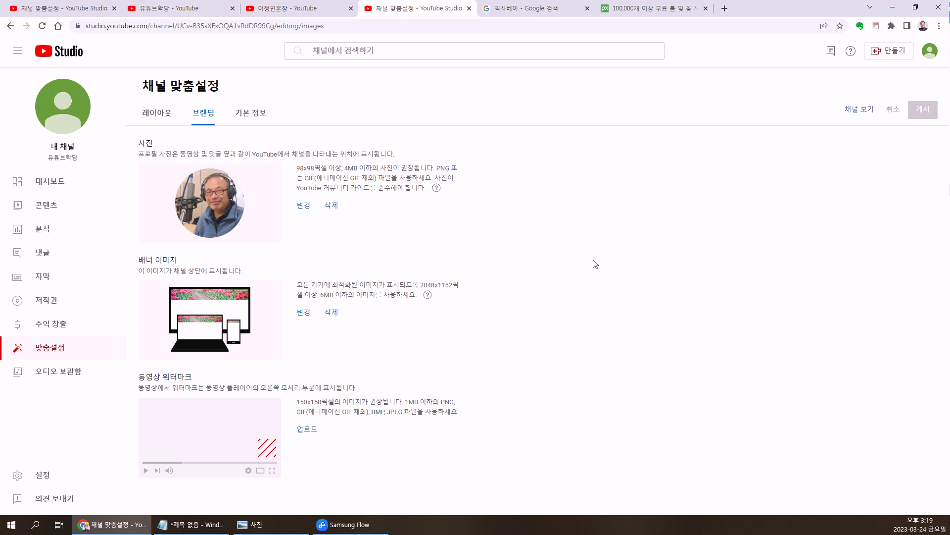
Refresh the 유튜브학당 channel page to check the published profile photo and banner, and return to the branding settings
click(166, 10)
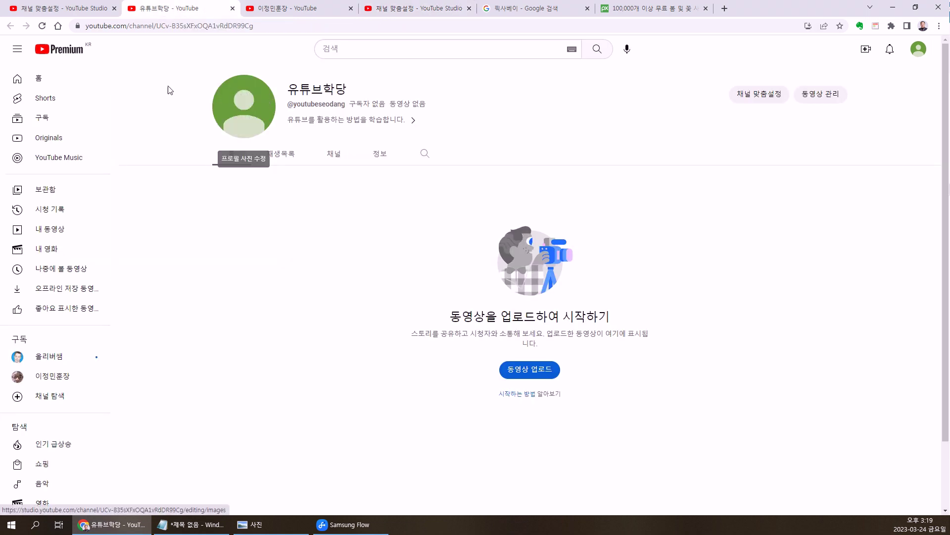
key(F5)
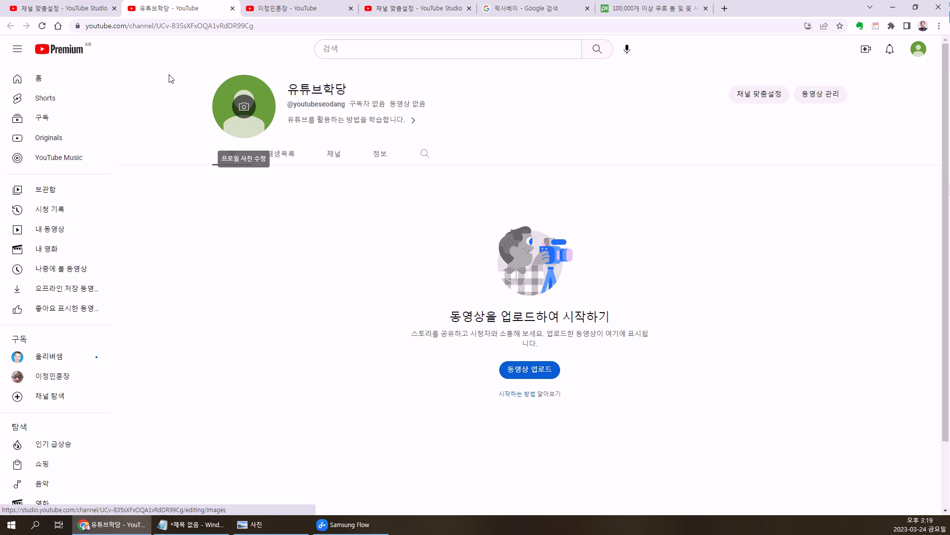
click(919, 48)
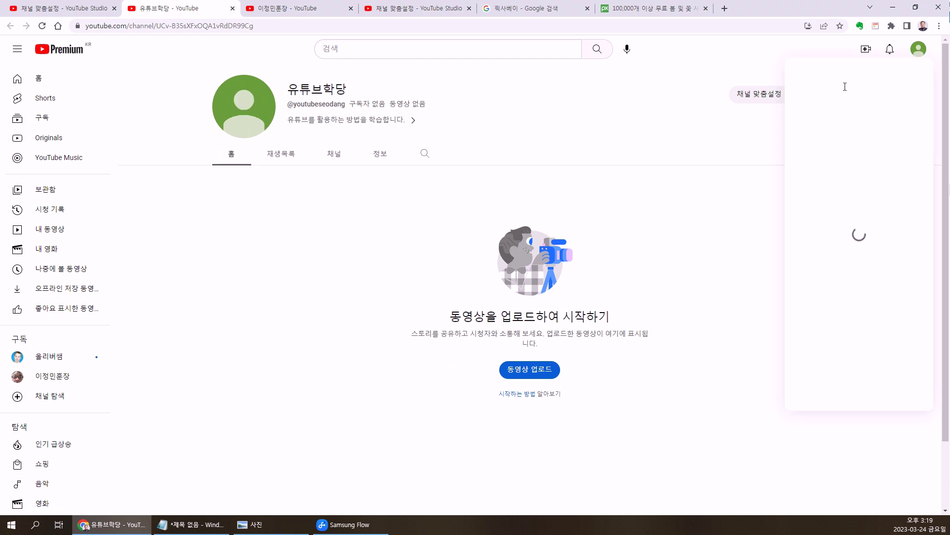
key(Escape)
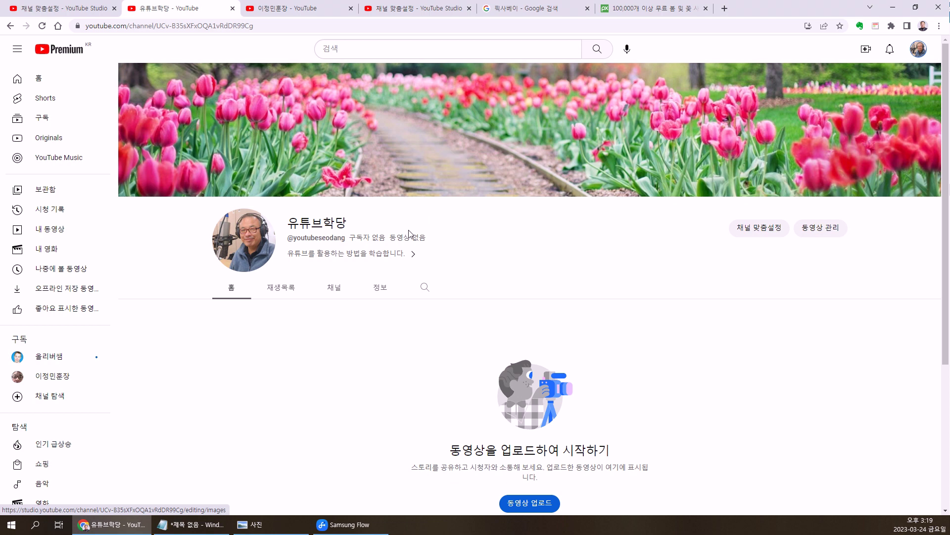
click(242, 213)
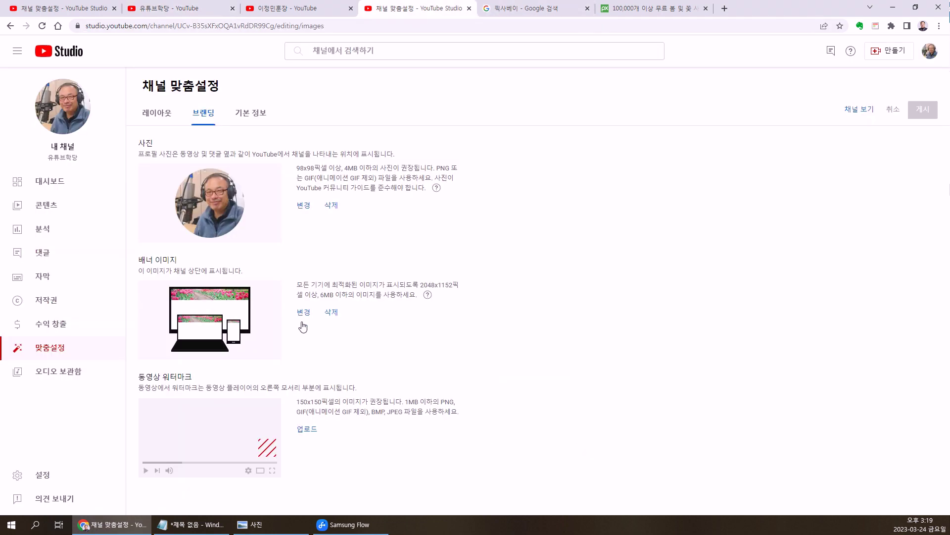
Replace the banner image with butterflies-1127666.jpg and reposition its crop area
click(303, 312)
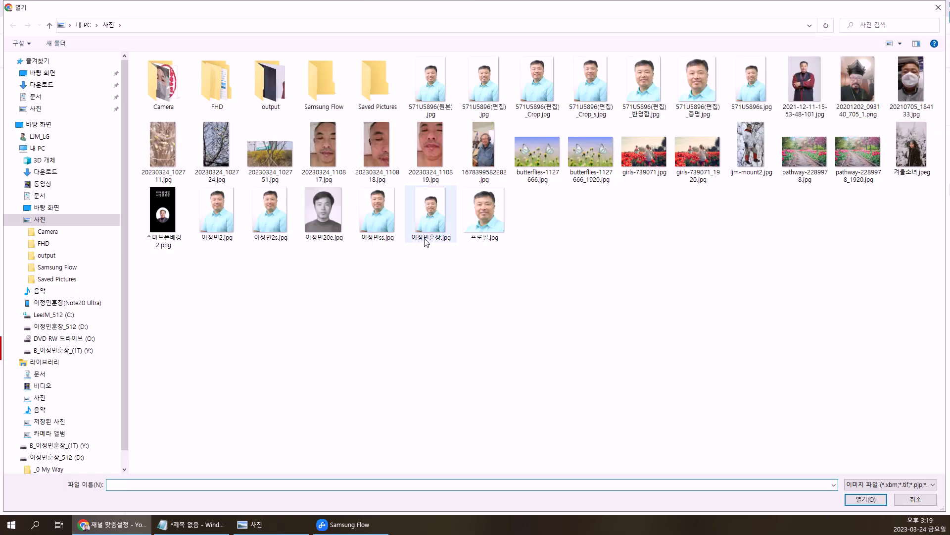
click(542, 173)
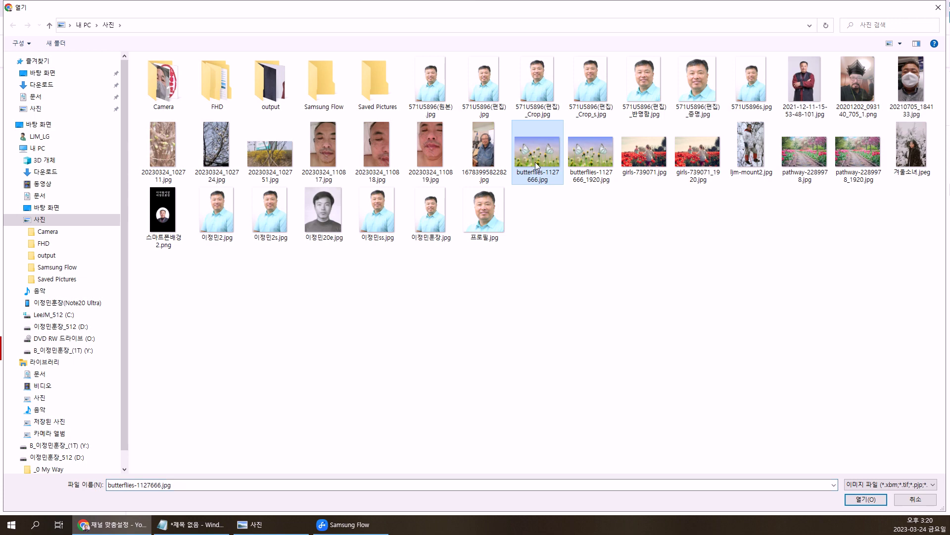
key(alt+Tab)
click(95, 525)
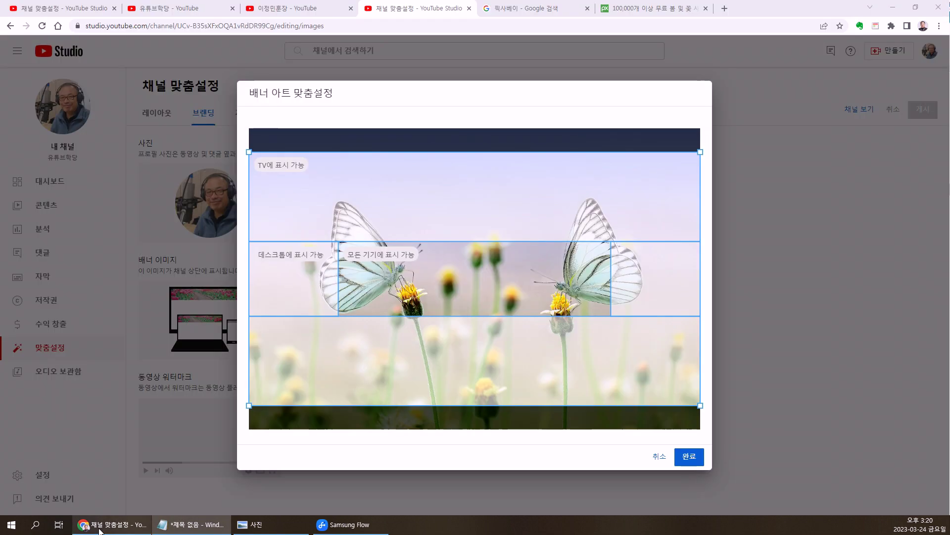
drag(316, 364, 379, 314)
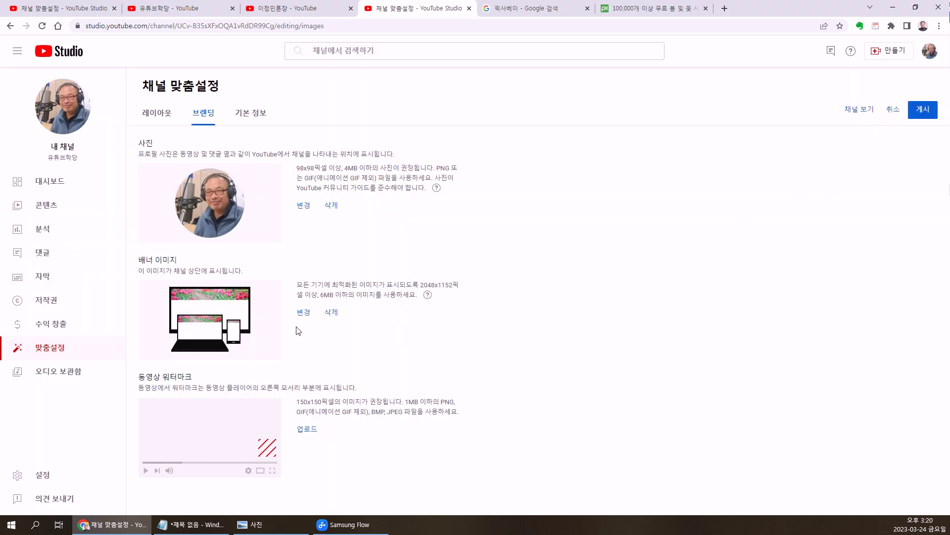
Try twice to replace the banner with 20230324_102751.jpg, and discard the unpublished banner change
click(306, 318)
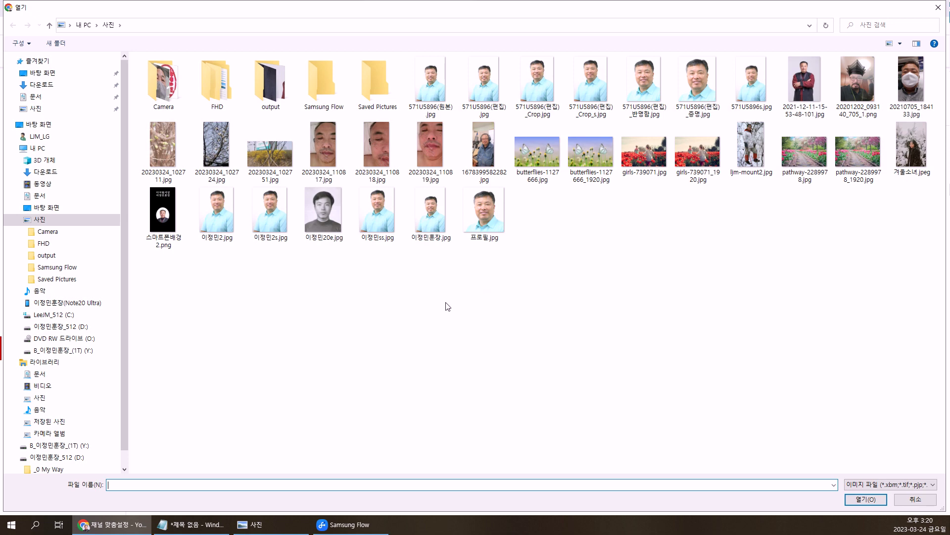
click(270, 165)
key(alt+Tab)
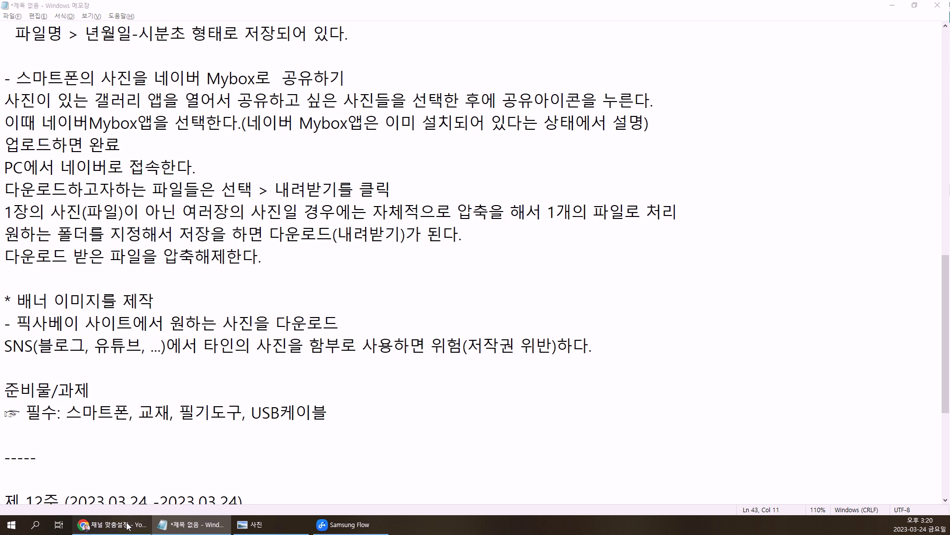
click(113, 524)
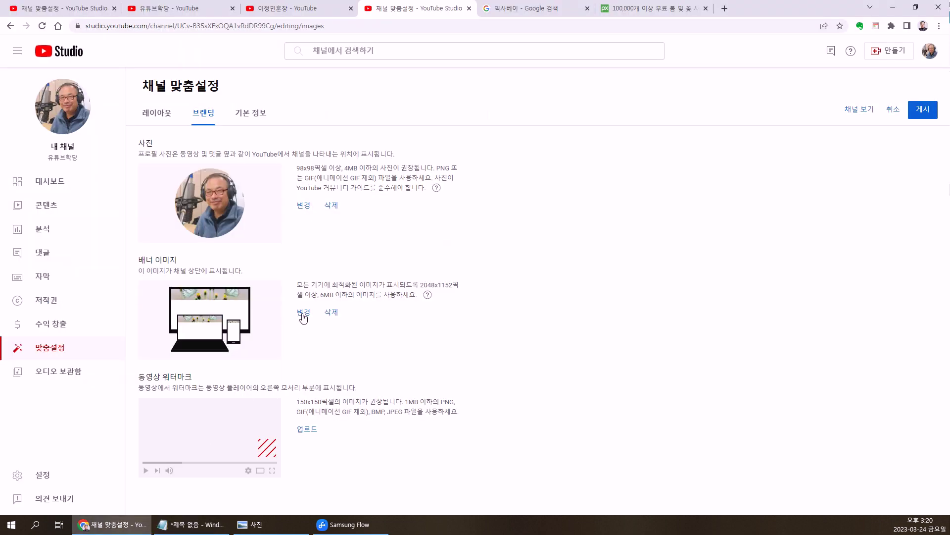
click(303, 317)
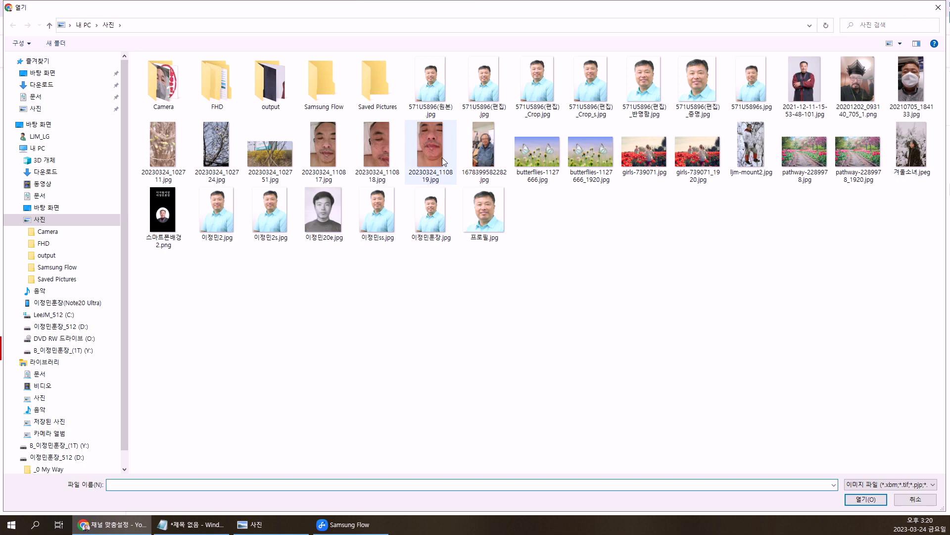
click(285, 156)
key(alt+Tab)
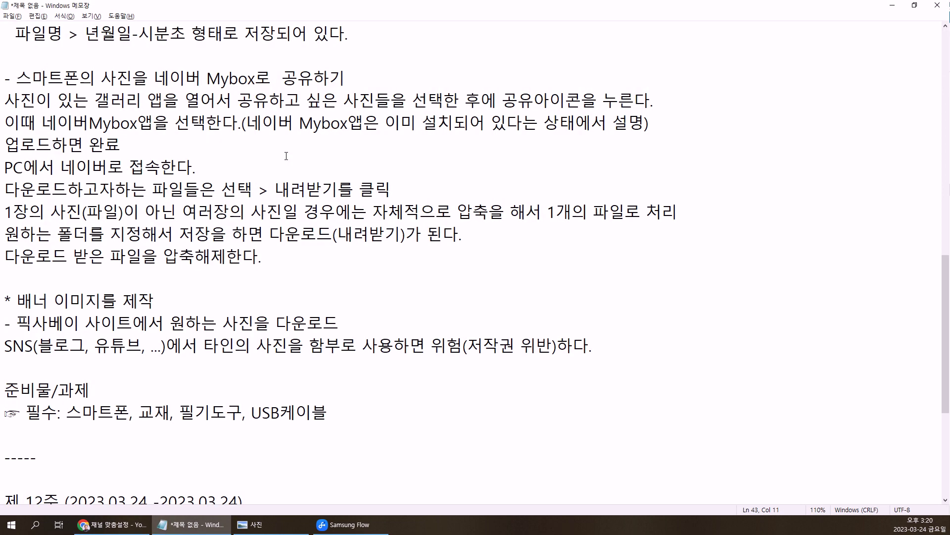
click(893, 5)
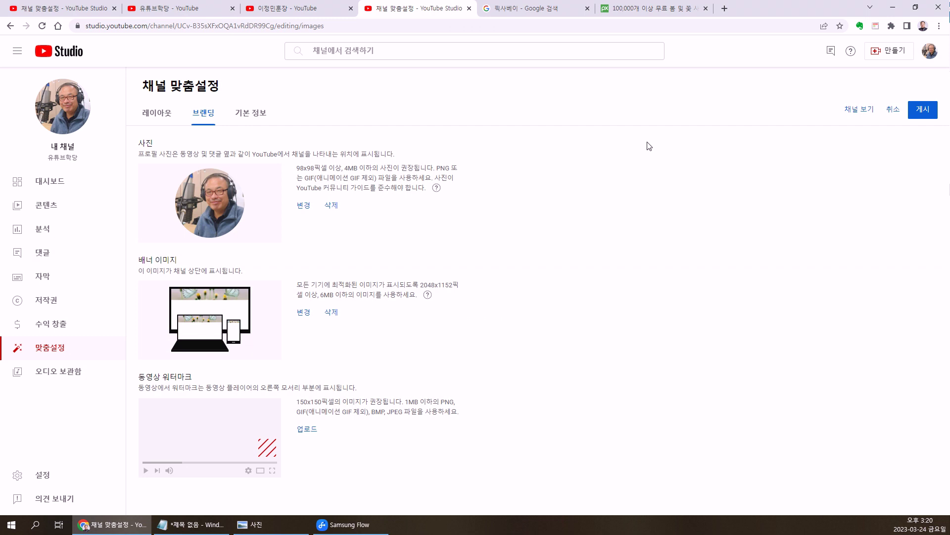
click(893, 110)
Replace the banner image with girls-739071_1920.jpg, shift its crop area slightly upward, and publish the change
click(303, 307)
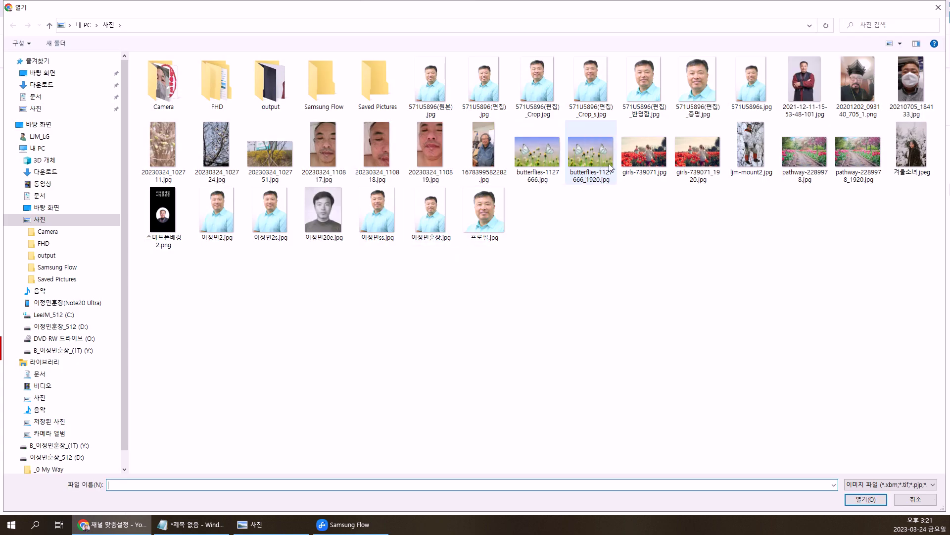
click(705, 168)
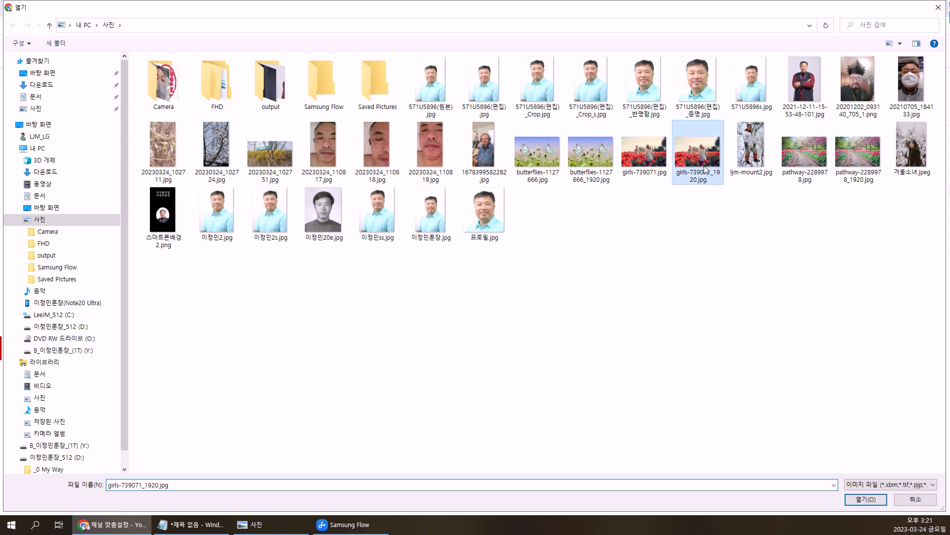
key(Return)
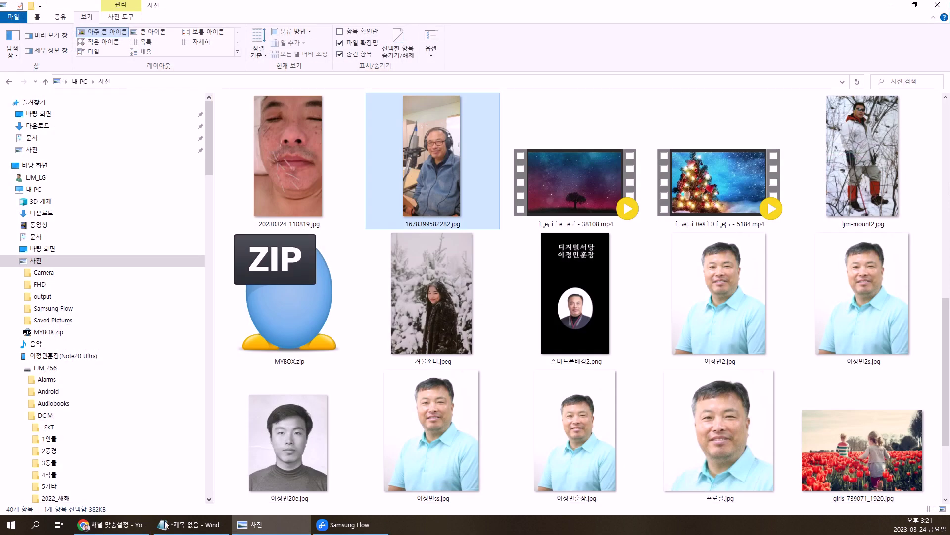
click(113, 524)
mouse_move(538, 240)
mouse_down()
mouse_move(538, 214)
mouse_move(539, 236)
mouse_up()
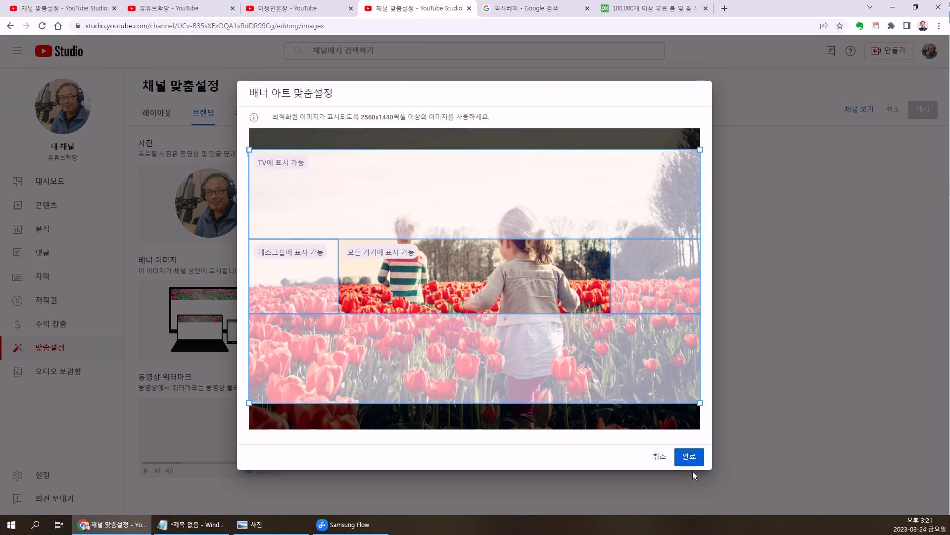
click(690, 458)
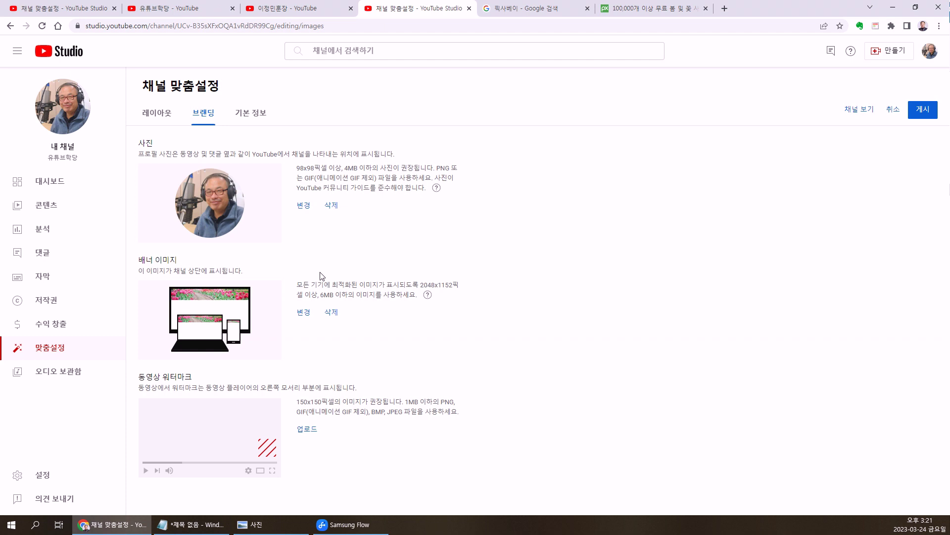
click(919, 110)
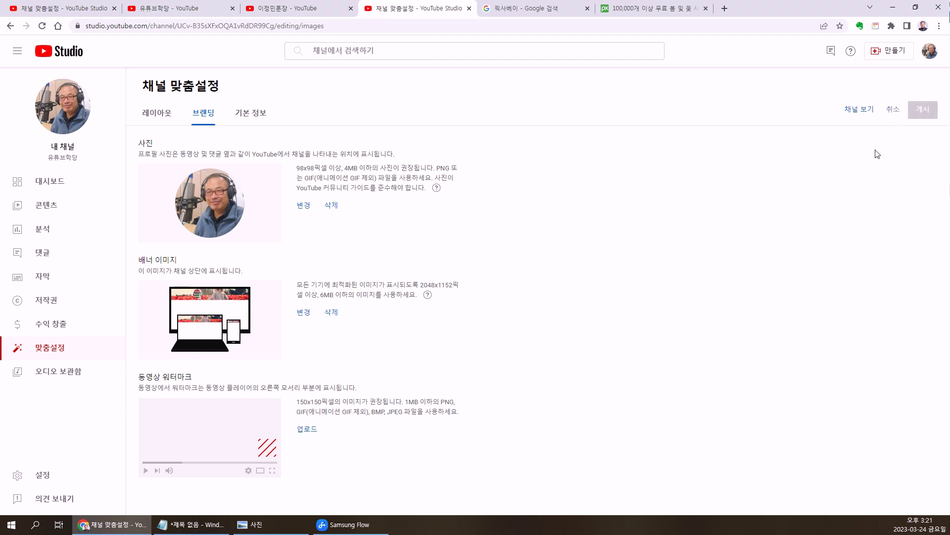
Refresh the 유튜브학당 channel page to check the newly published banner, and return to the branding settings
click(75, 125)
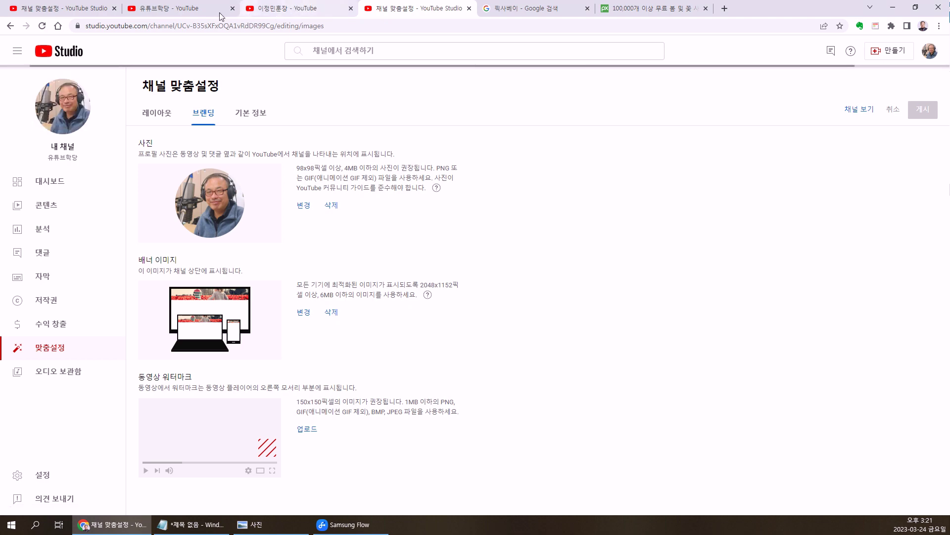
click(179, 10)
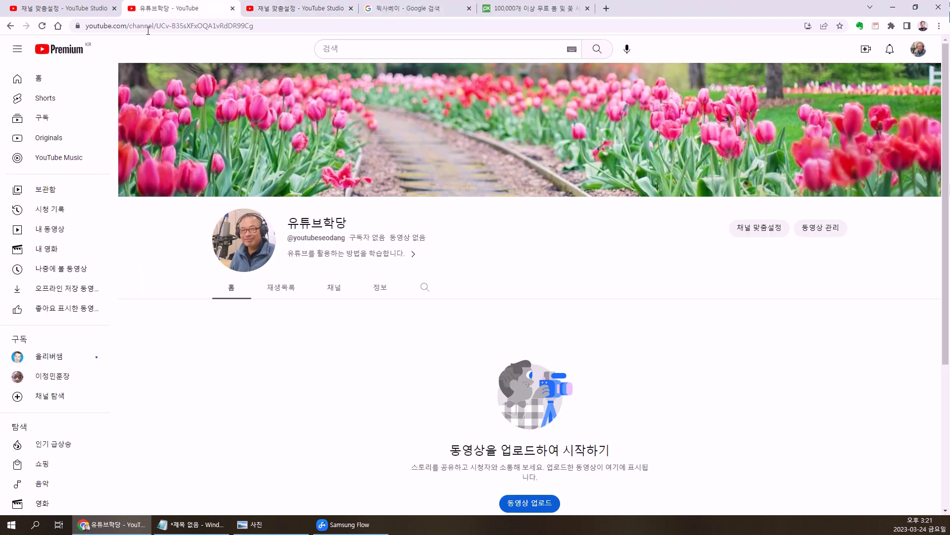
click(43, 27)
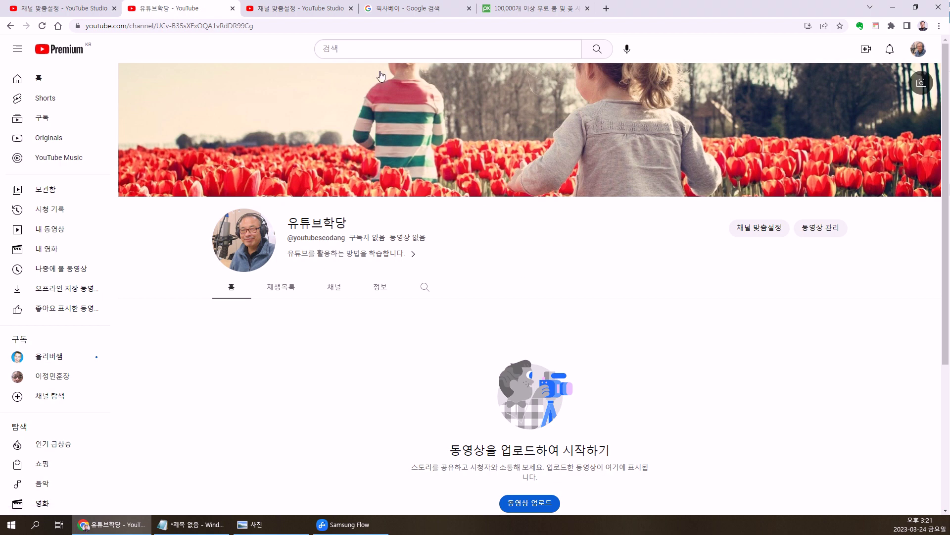
click(297, 8)
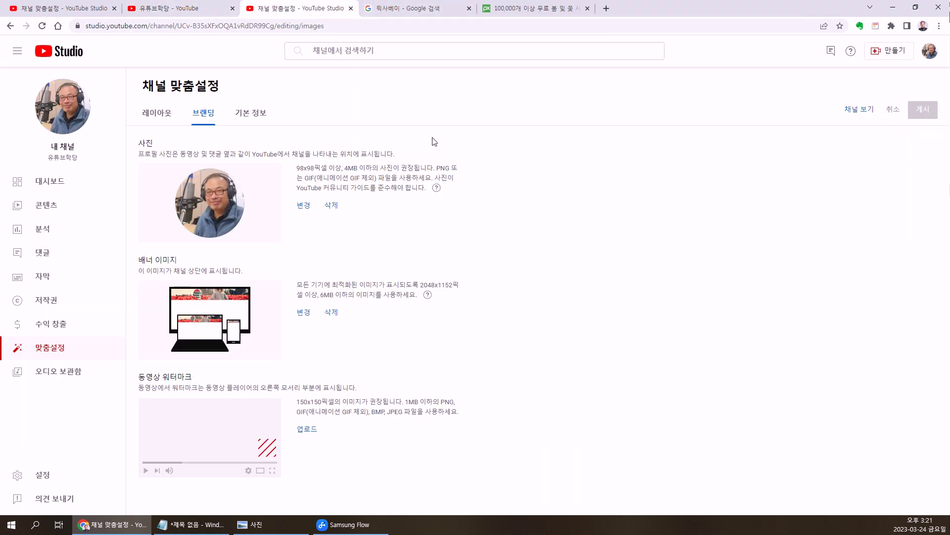
click(301, 312)
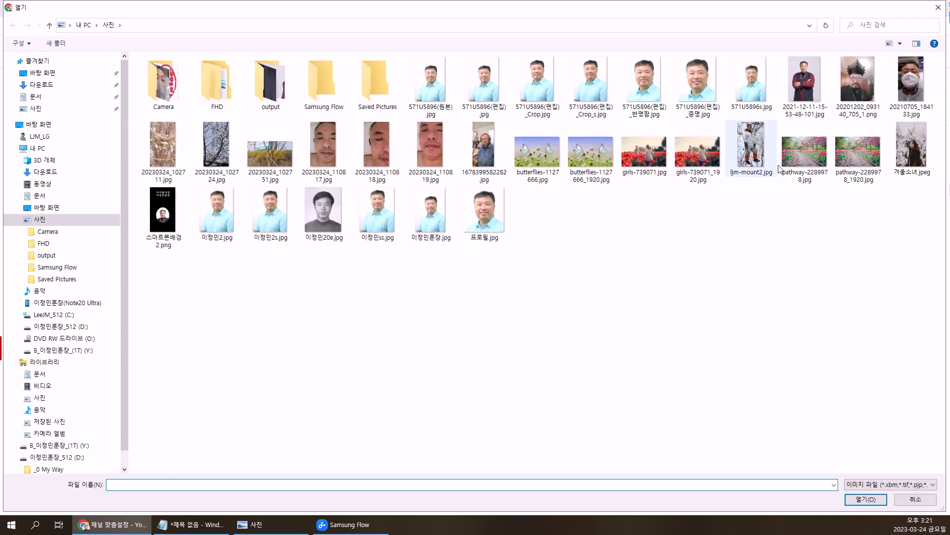
click(805, 149)
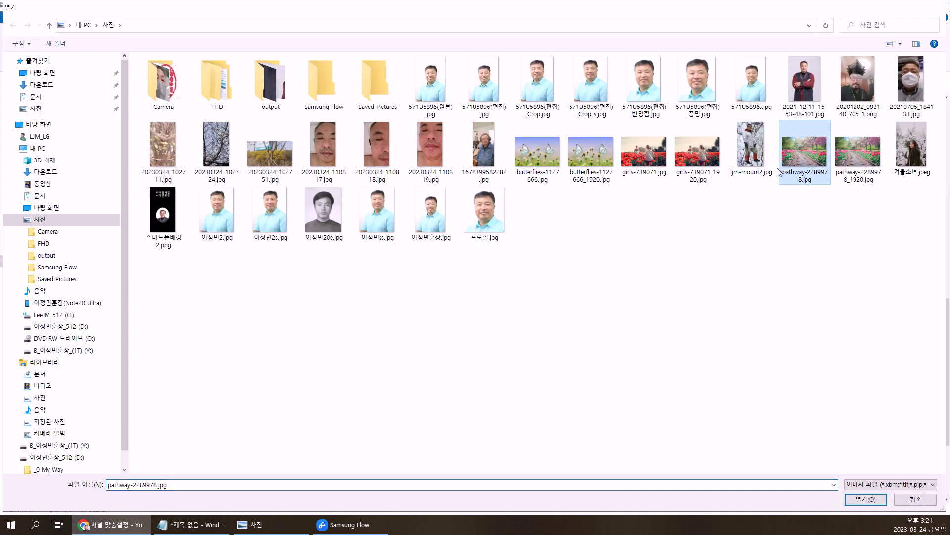
click(256, 524)
click(128, 527)
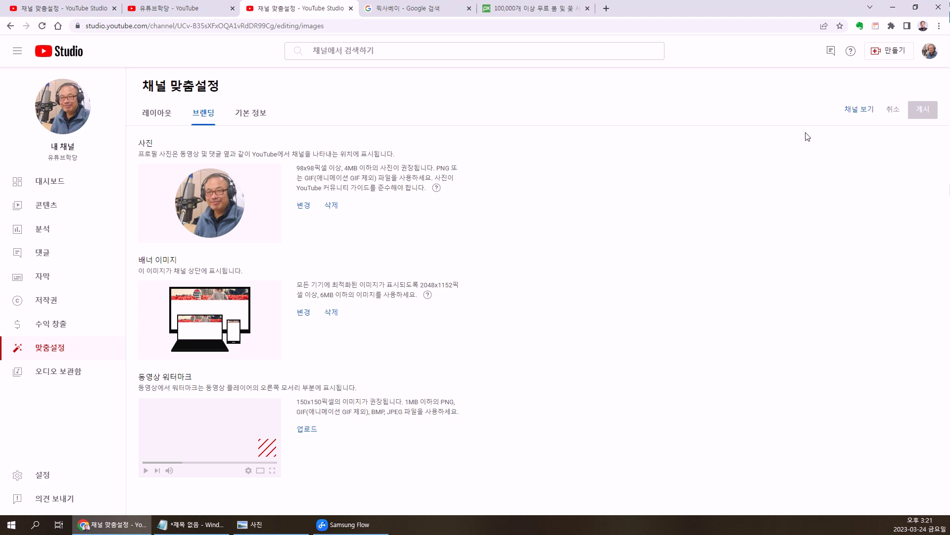
Replace the banner image with pathway-2289978_1920.jpg at its default crop and publish the change
click(303, 313)
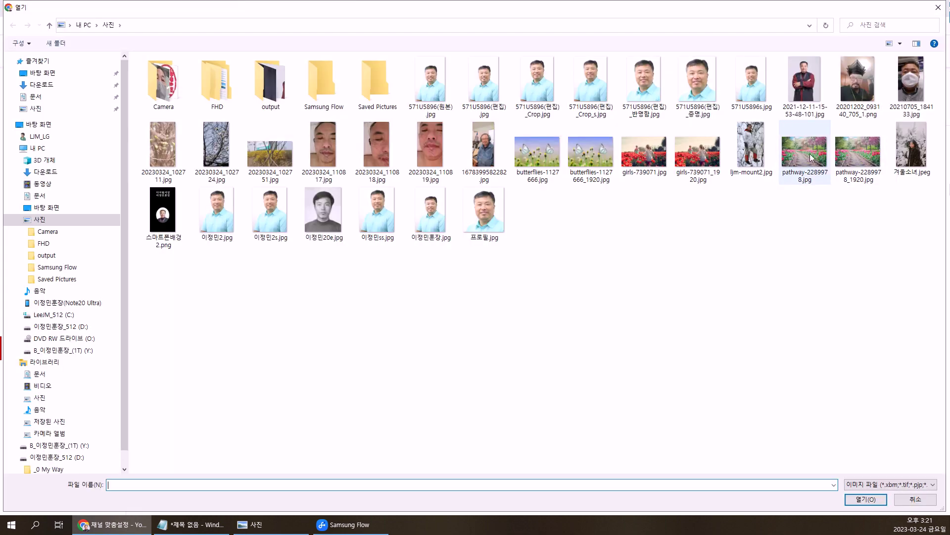
click(841, 157)
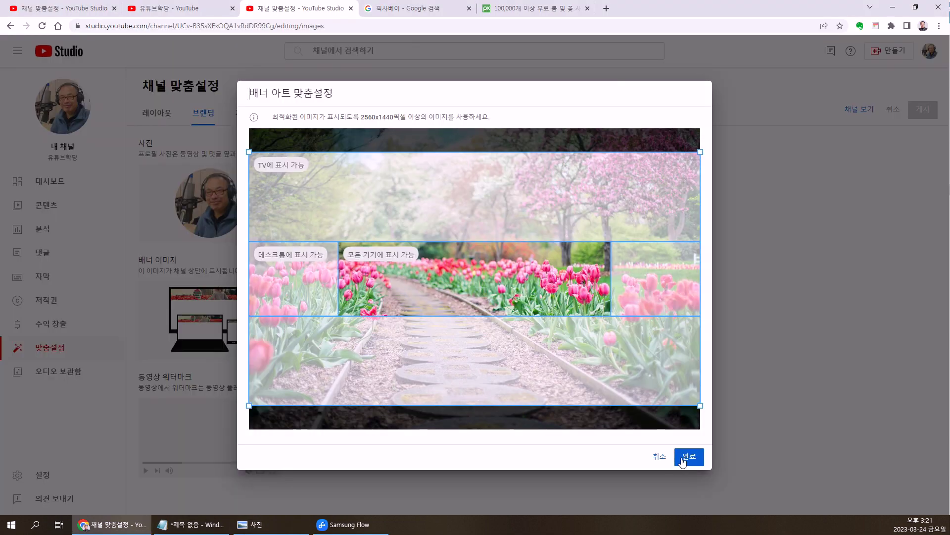
click(693, 458)
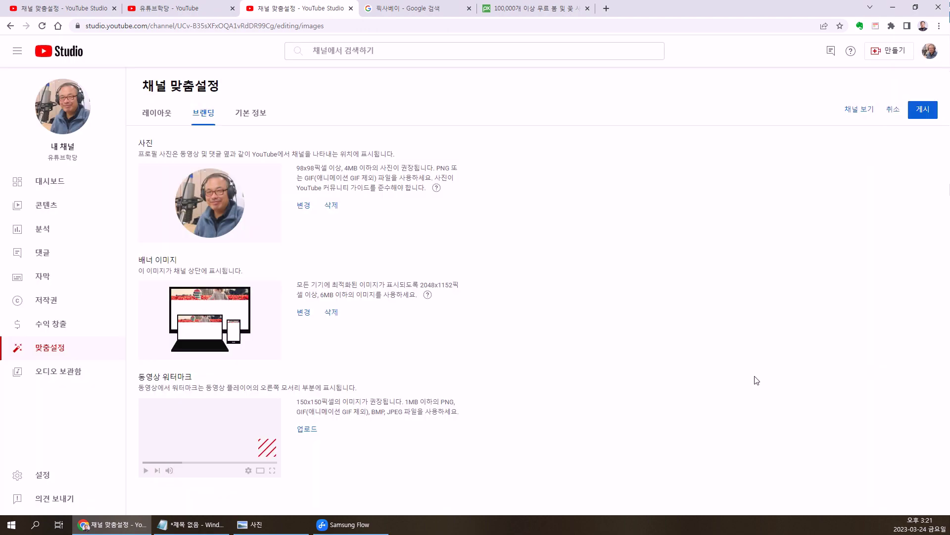
click(921, 112)
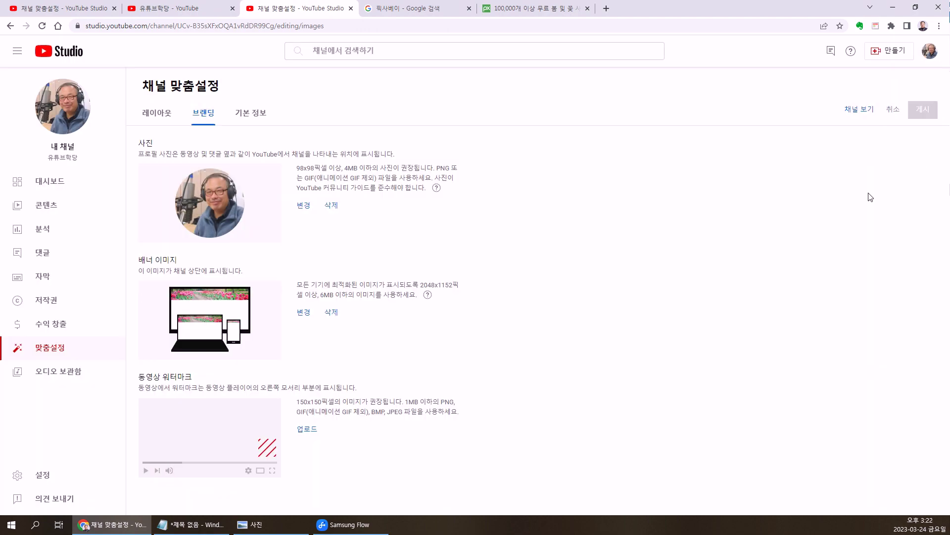
Open the channel page from the branding settings, close its old tab, check the banner, and return to the branding settings
click(861, 109)
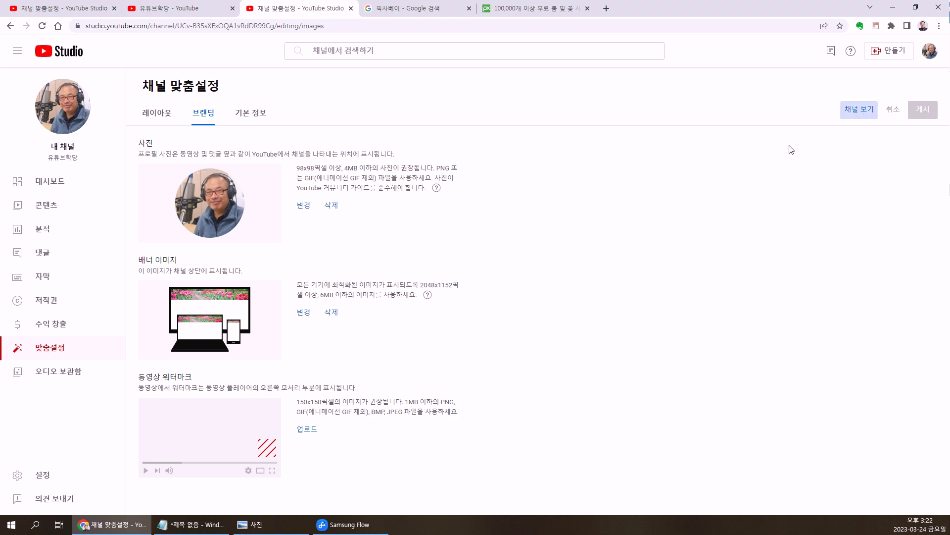
click(232, 8)
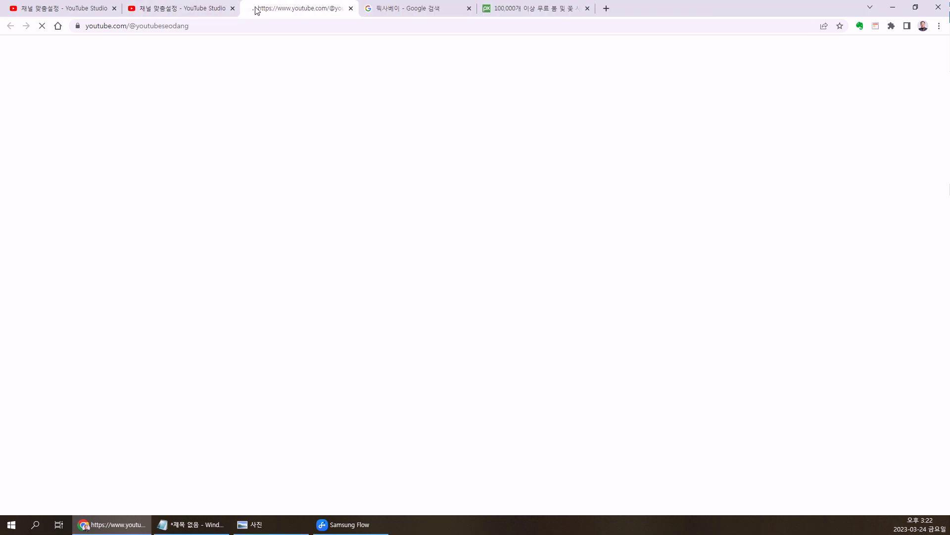
drag(224, 10, 358, 5)
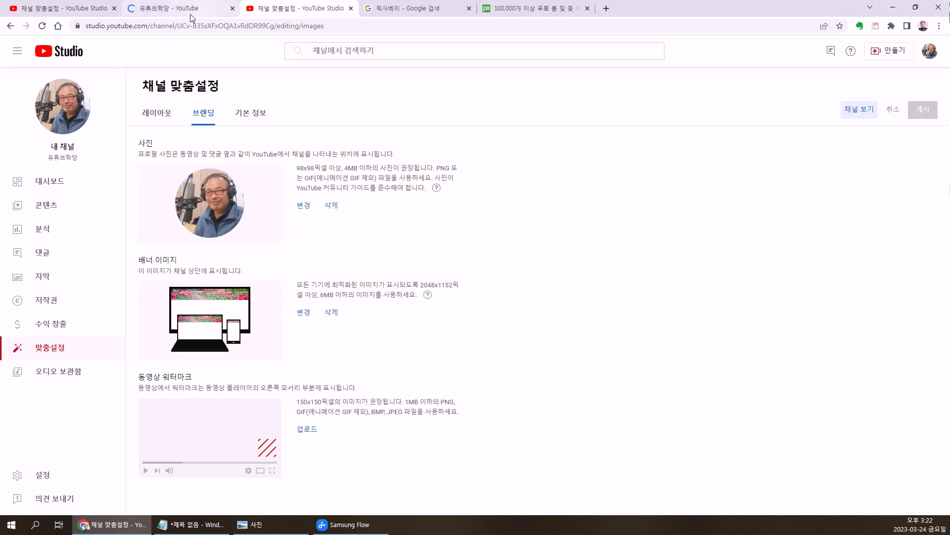
click(191, 12)
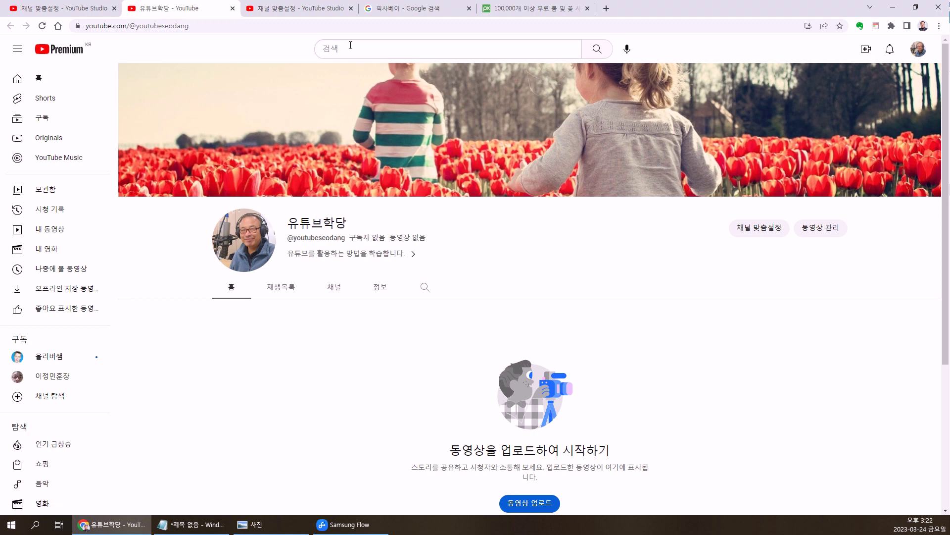
click(294, 9)
Set pathway-2289978_1920.jpg as the banner image again, with the crop area slightly lower, and publish the change
click(304, 313)
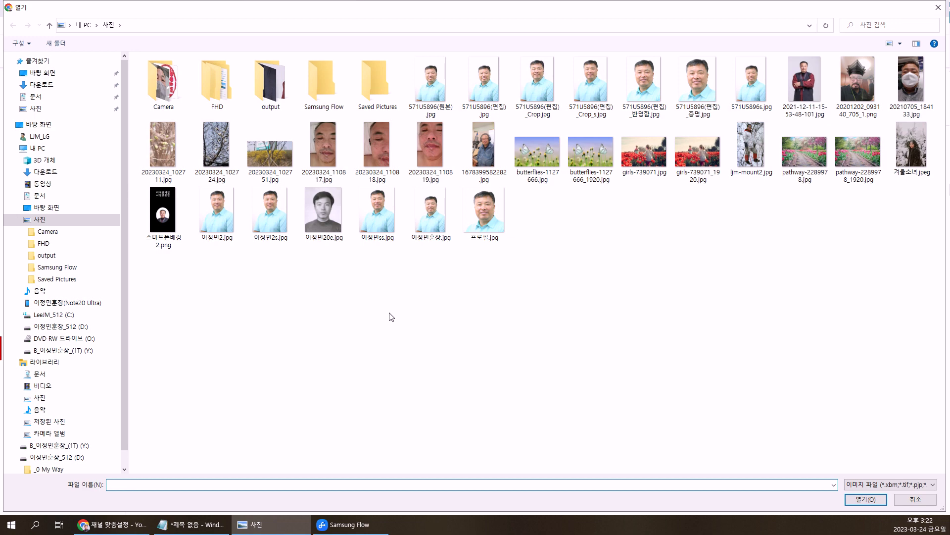
click(855, 165)
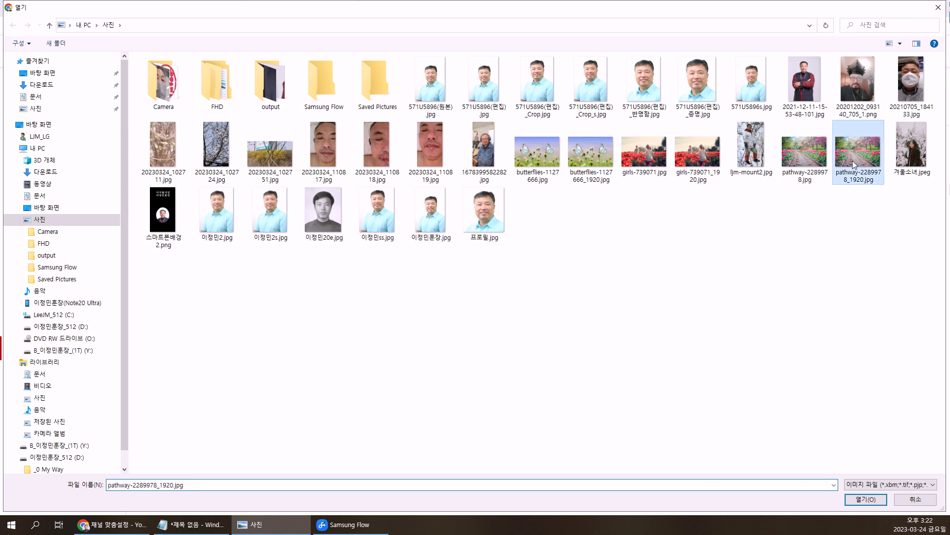
key(alt+Tab)
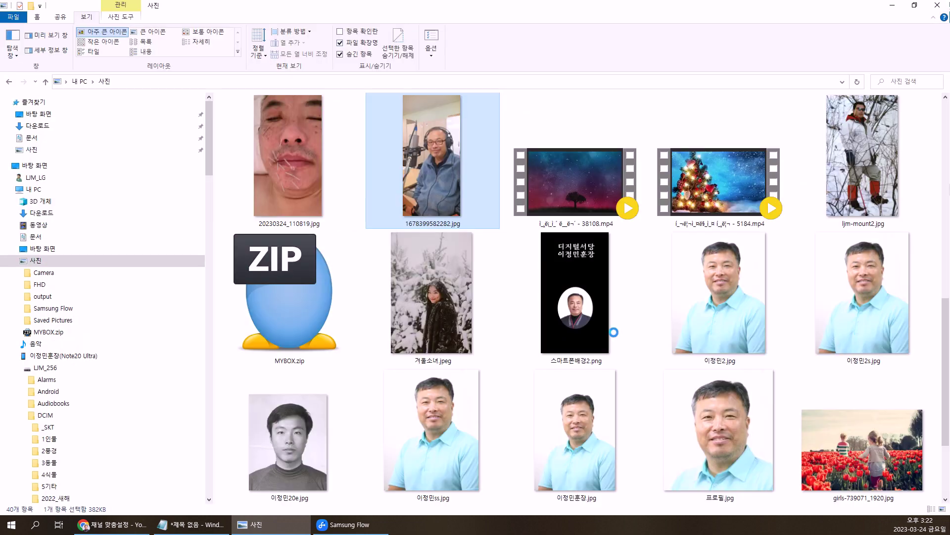
click(86, 526)
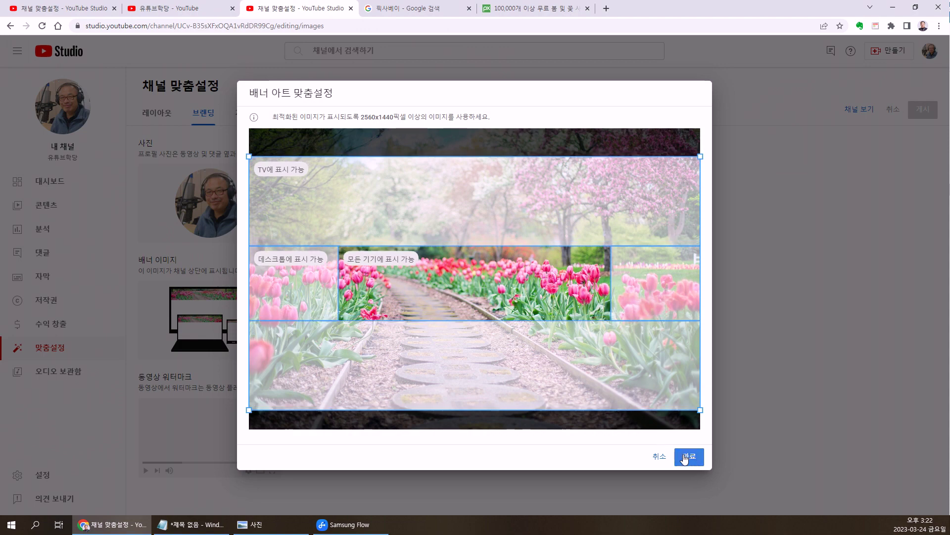
key(Escape)
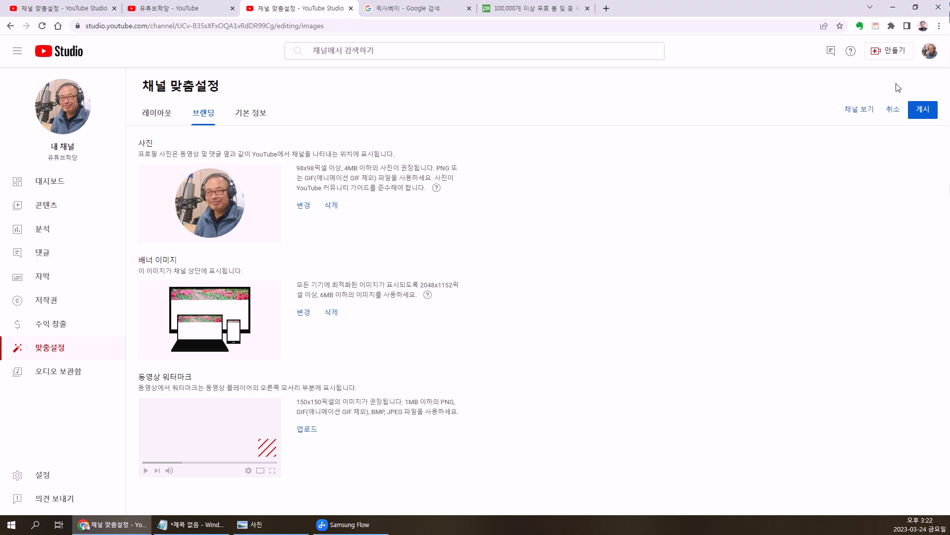
click(921, 112)
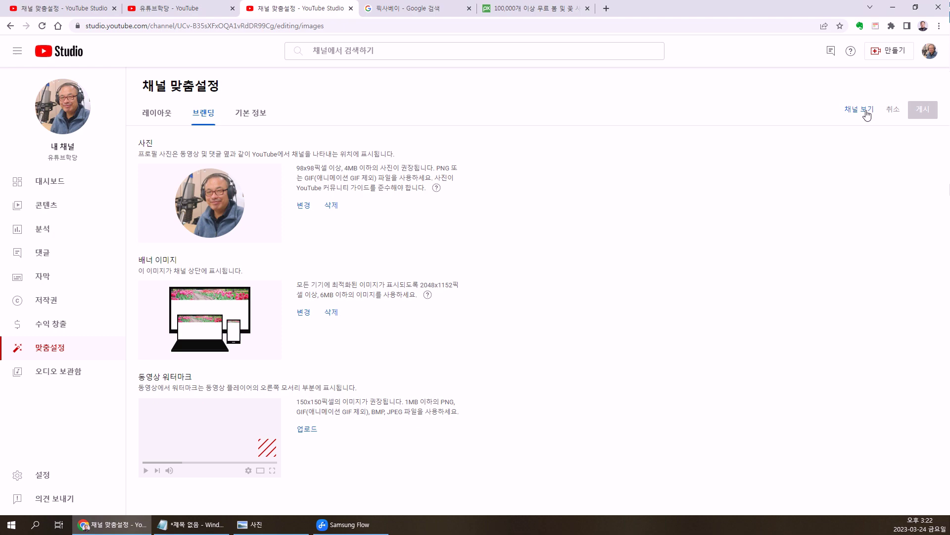
Reload the 유튜브학당 channel page to inspect the republished banner, and go back to the channel customization page
click(196, 14)
click(42, 26)
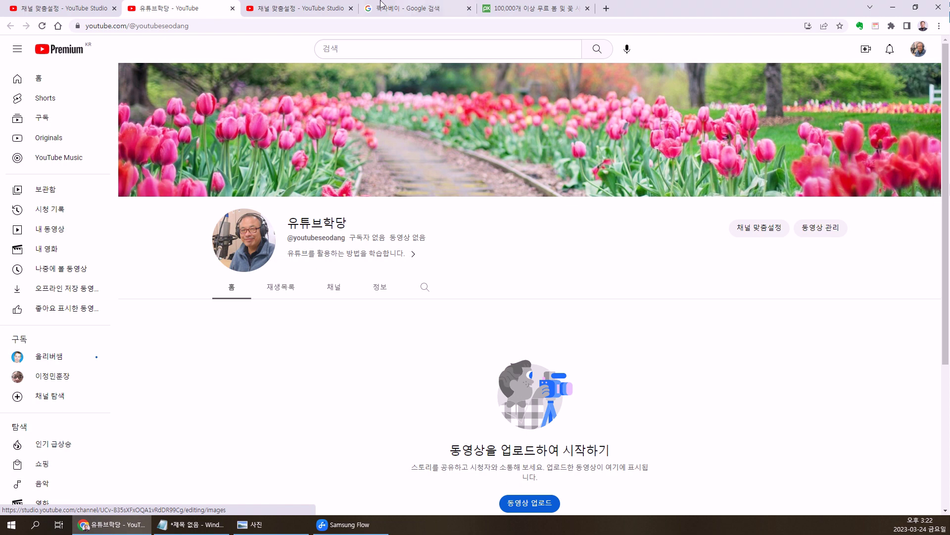
click(266, 9)
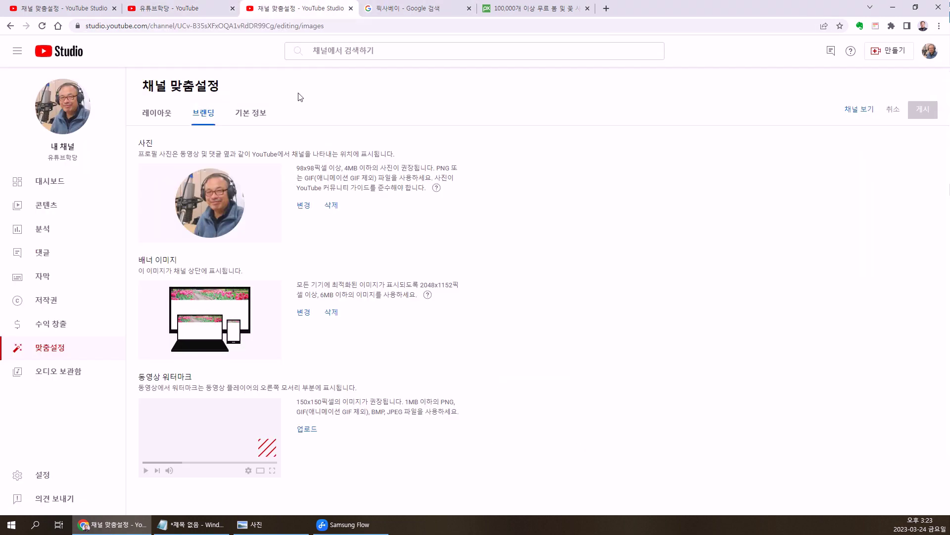
View butterflies-1127666.jpg from the 사진 folder, temporarily outline a wide horizontal banner strip across both butterflies, and close the image
click(263, 524)
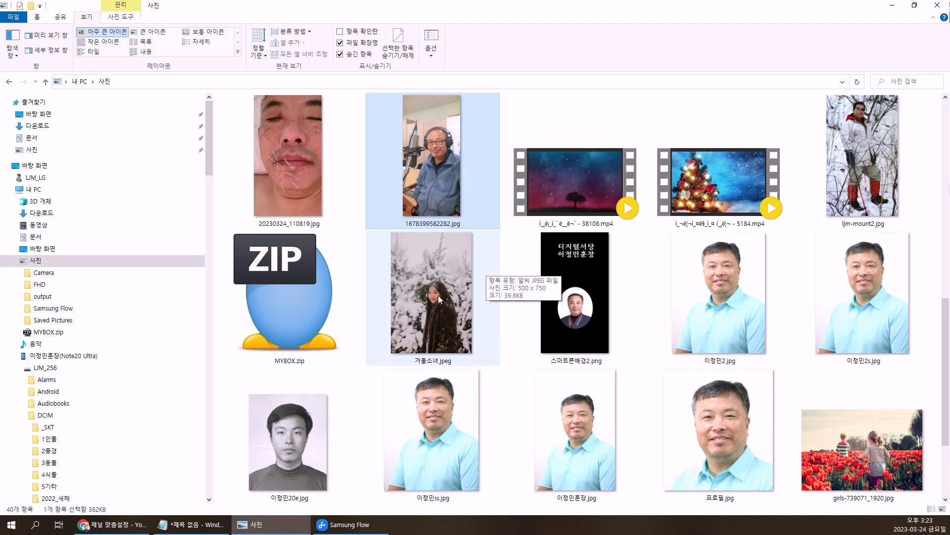
scroll(434, 295, down, 2)
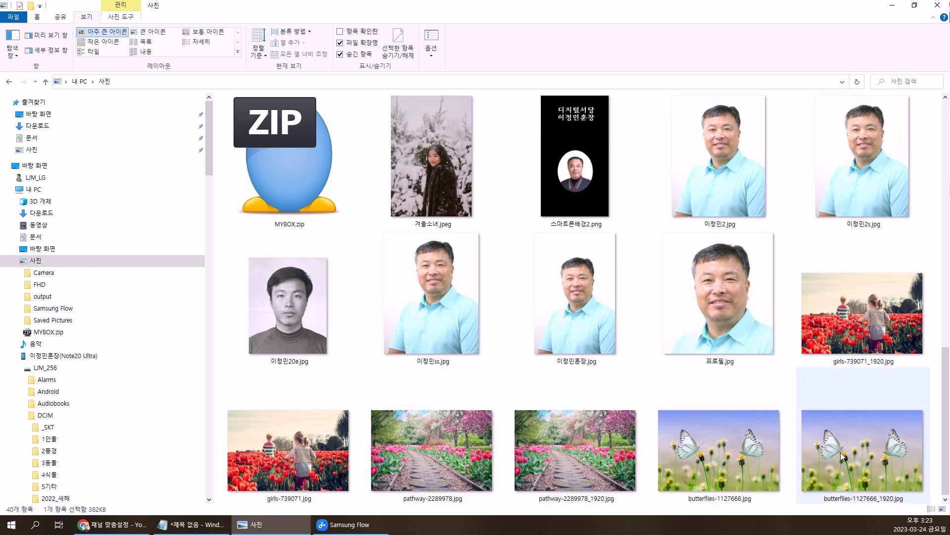
click(750, 456)
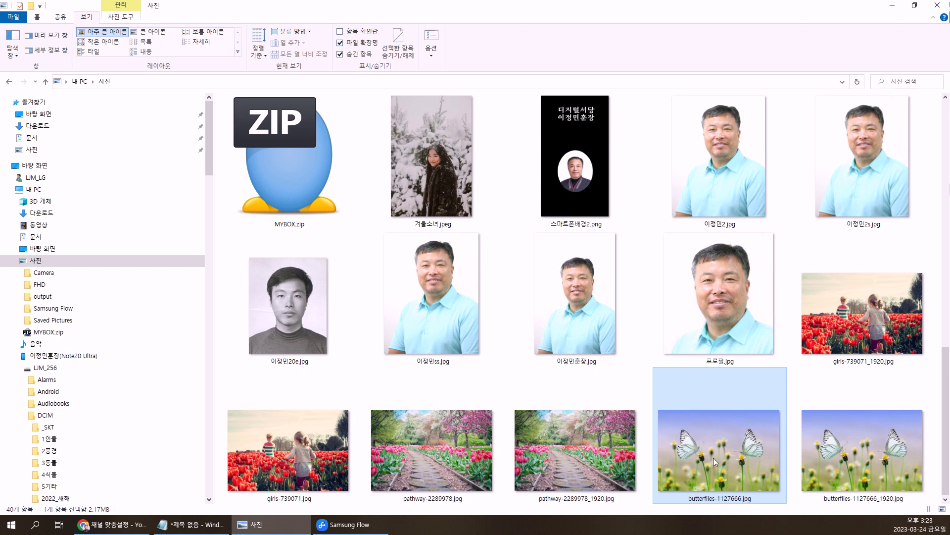
double_click(691, 441)
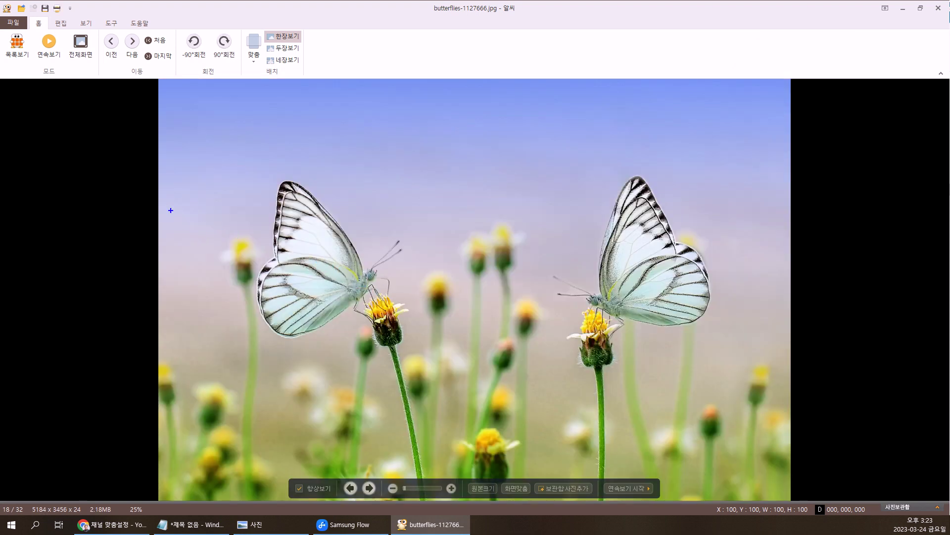
mouse_move(175, 211)
mouse_down()
mouse_move(478, 194)
mouse_move(766, 204)
mouse_move(648, 303)
mouse_move(276, 300)
mouse_move(177, 285)
mouse_move(180, 204)
mouse_up()
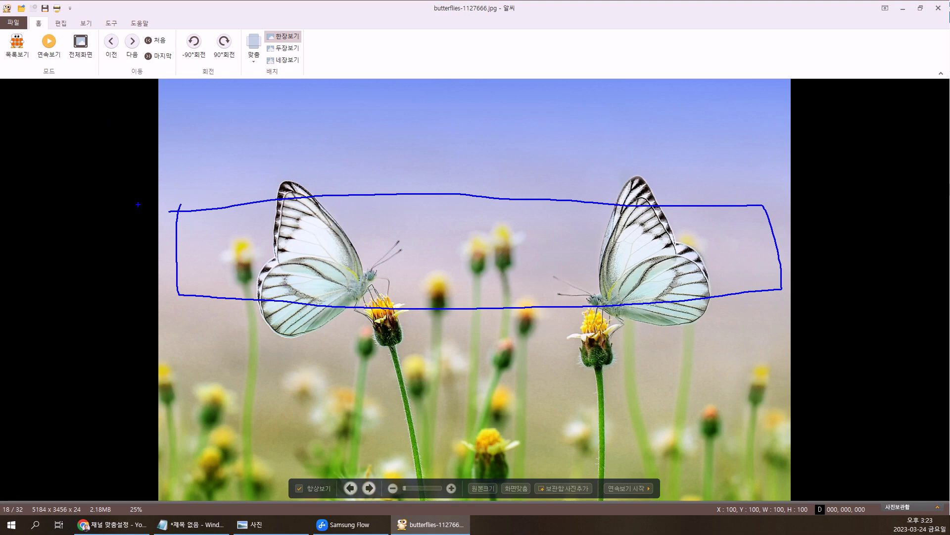
key(Escape)
click(939, 8)
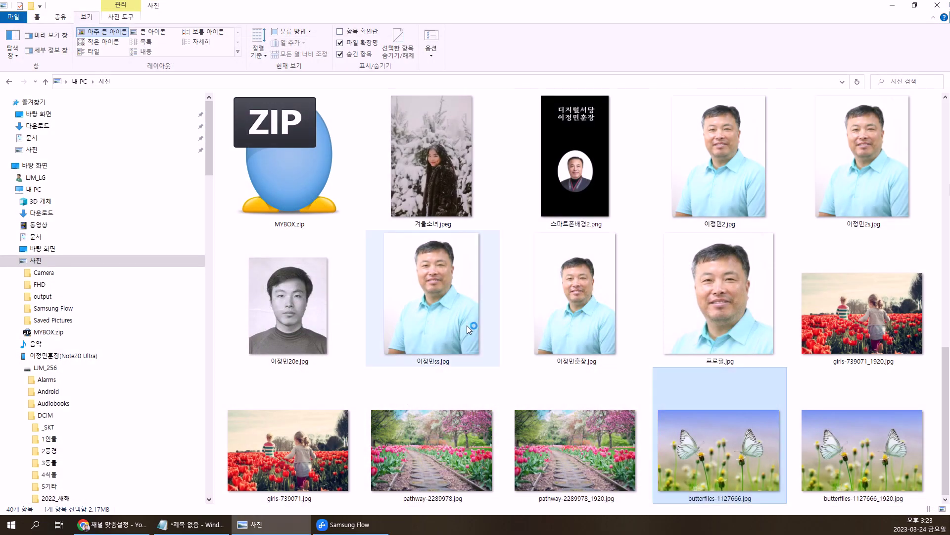
Switch from the 사진 folder to Chrome, view the channel page's banner, and return to the branding settings
scroll(467, 325, up, 3)
scroll(475, 329, down, 3)
click(111, 524)
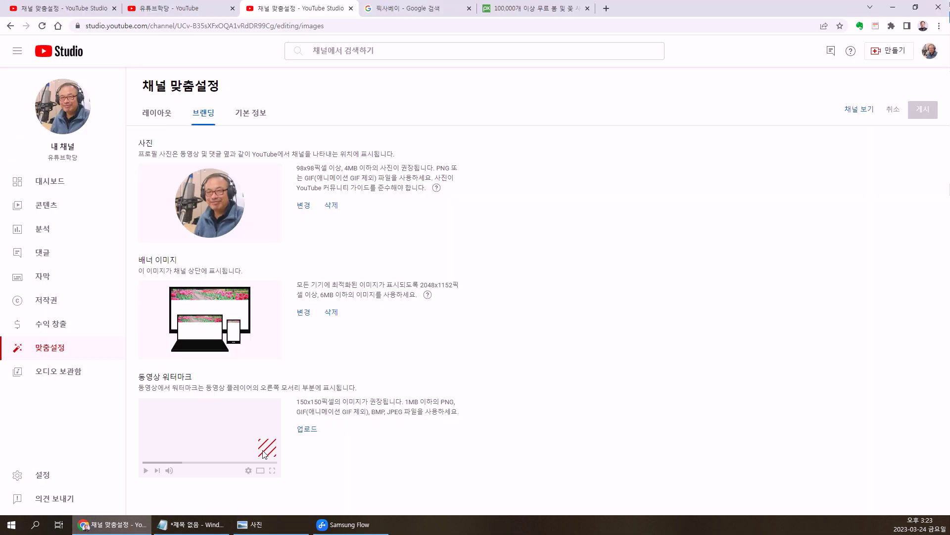
click(183, 9)
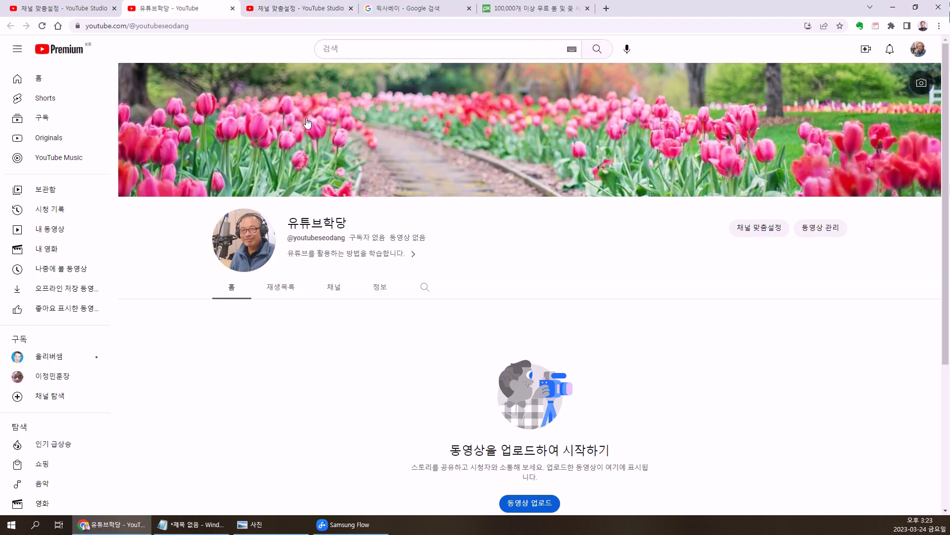
click(314, 11)
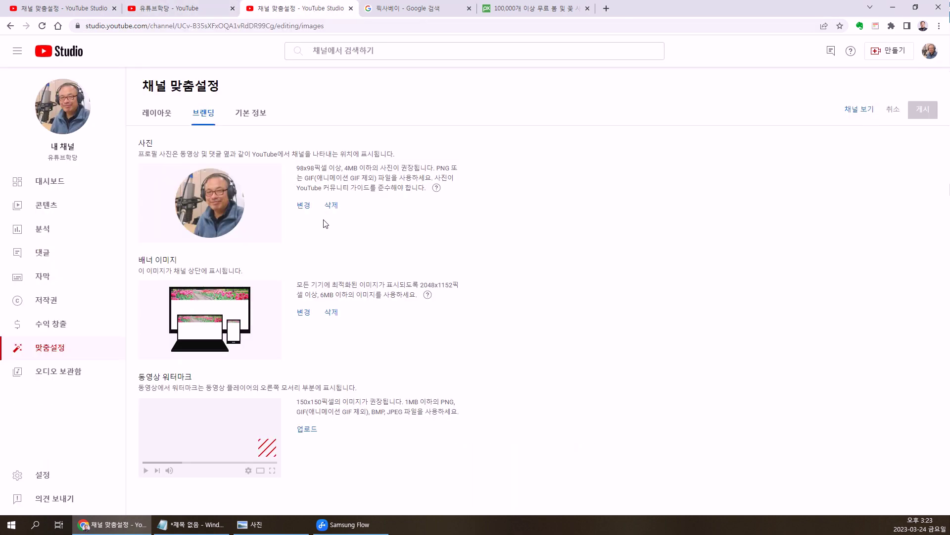
Switch to the Notepad lesson notes and review the STEP 03 채널 관리하기 section
click(252, 490)
scroll(215, 353, up, 7)
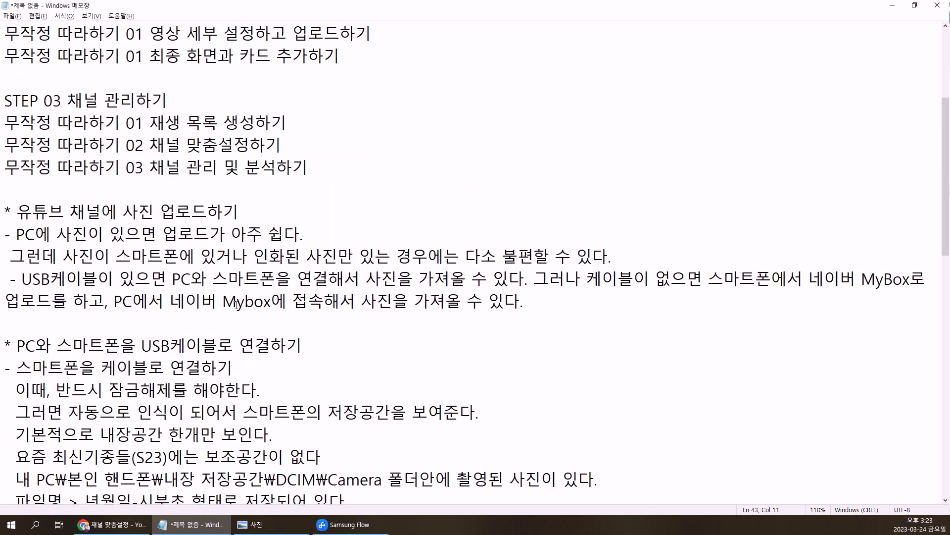
scroll(236, 305, down, 1)
drag(144, 78, 251, 72)
drag(32, 145, 201, 138)
Append "> 가로사진 위주로 검색" to the Pixabay download line under the banner heading, and add an empty line after the copyright warning
scroll(166, 296, down, 6)
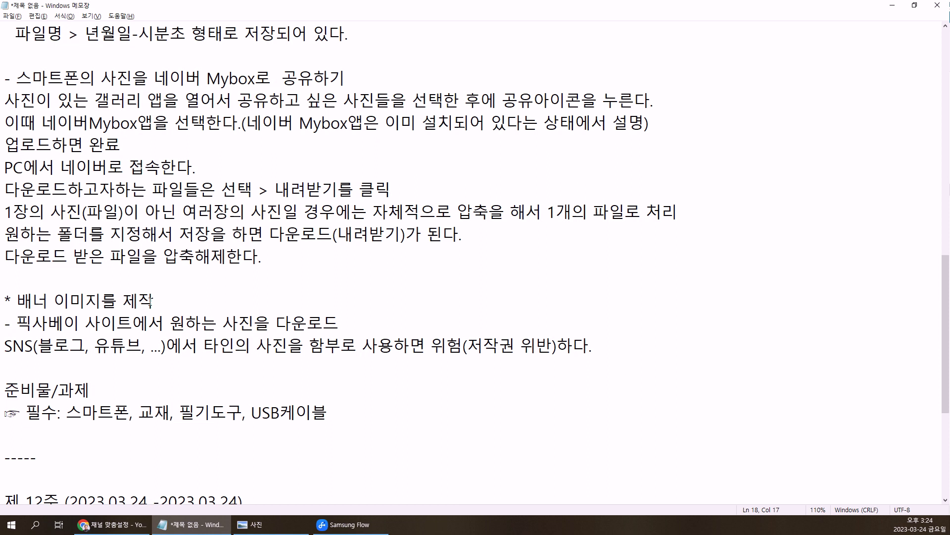
click(146, 369)
key(Return)
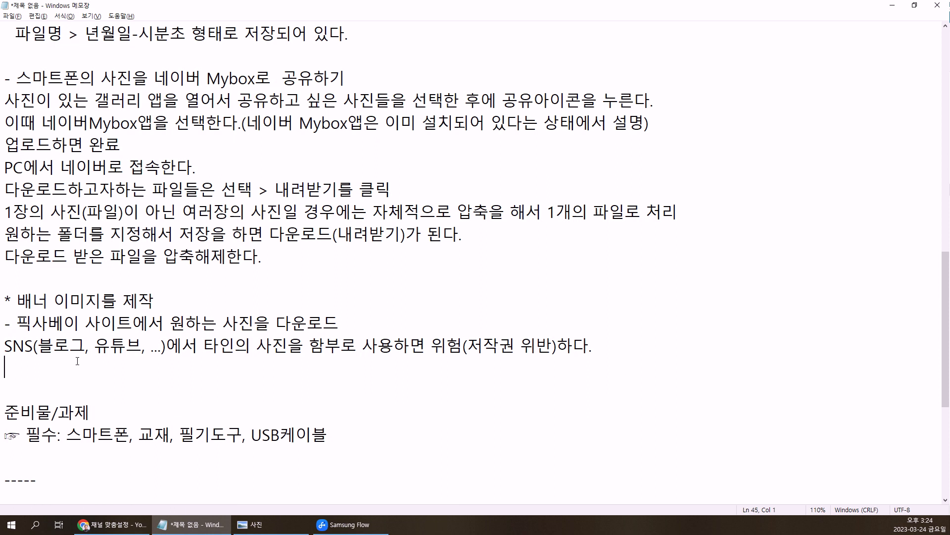
click(399, 320)
text(> 가로사진)
text( 위주로 검ㅅ)
text(ㅐㄱ)
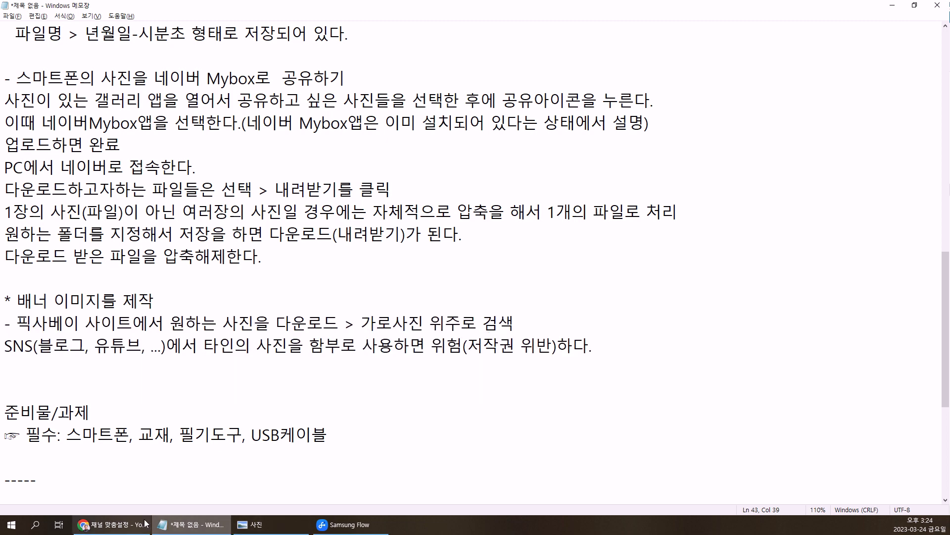
Switch to the Pixabay 봄 photo results in Chrome and open the photo of yellow flowers against a green background
click(146, 522)
click(423, 8)
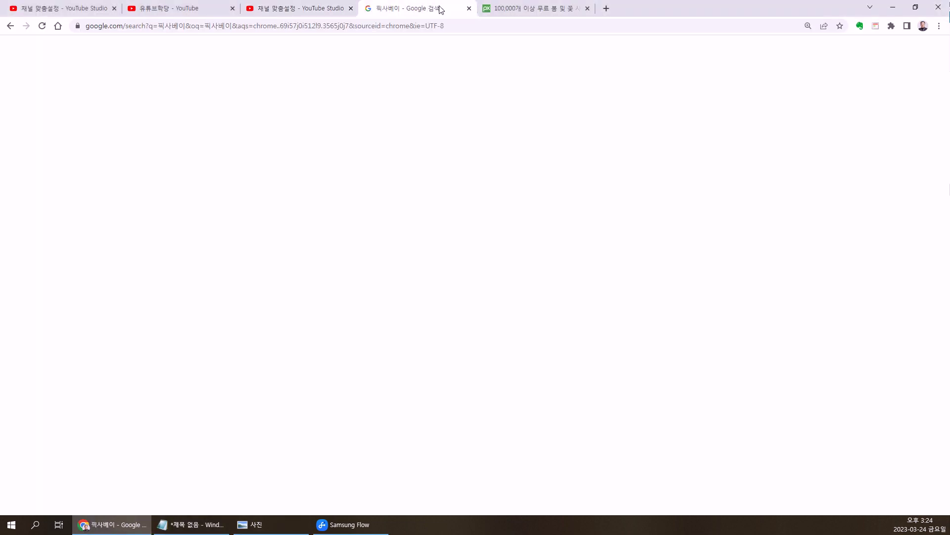
key(ctrl+Tab)
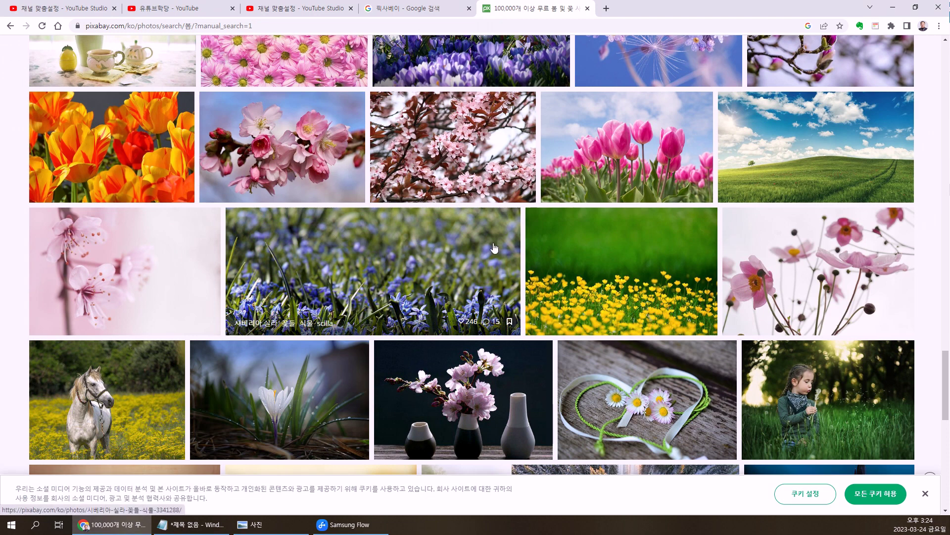
scroll(583, 301, down, 3)
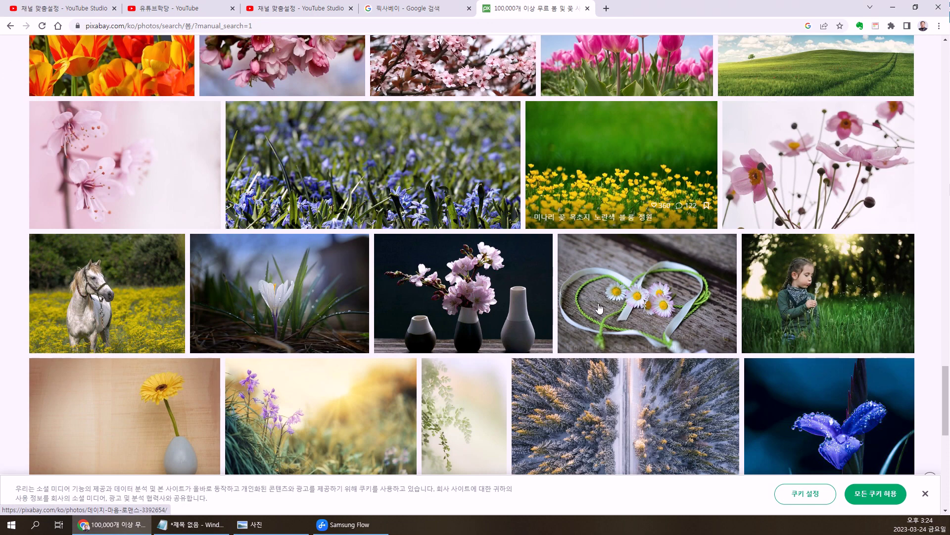
click(600, 153)
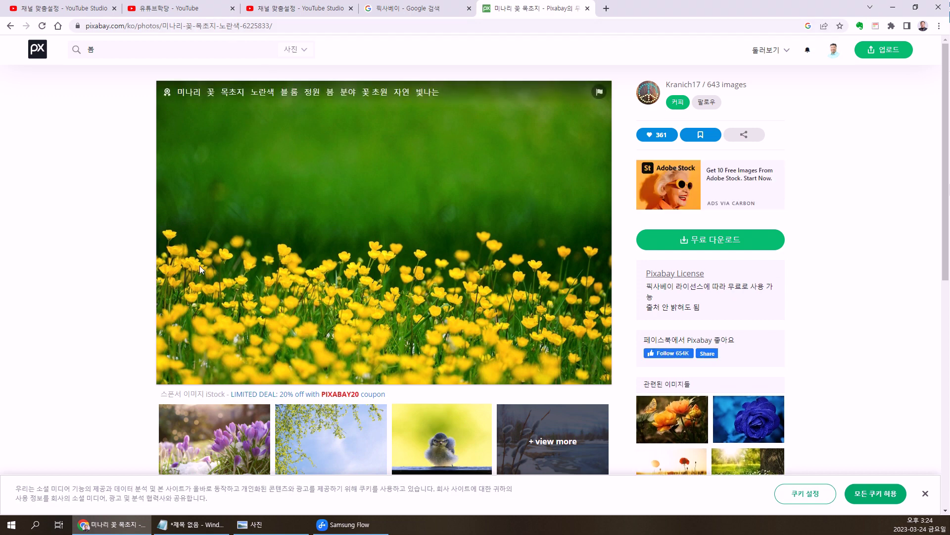
Download the yellow flower photo at 6000×4000 and save it in the 사진 folder as buttercups-6225833.jpg
click(684, 240)
click(670, 313)
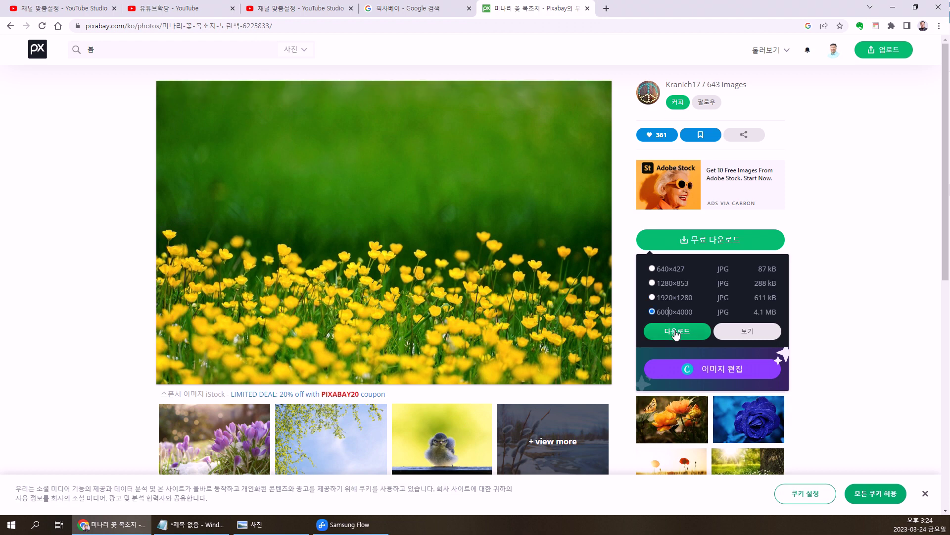
click(677, 332)
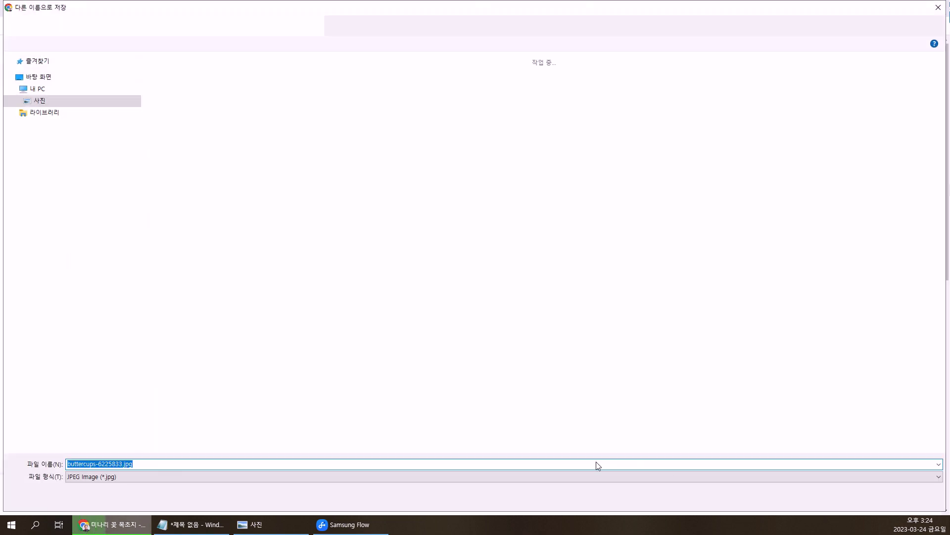
click(867, 500)
key(alt+Tab)
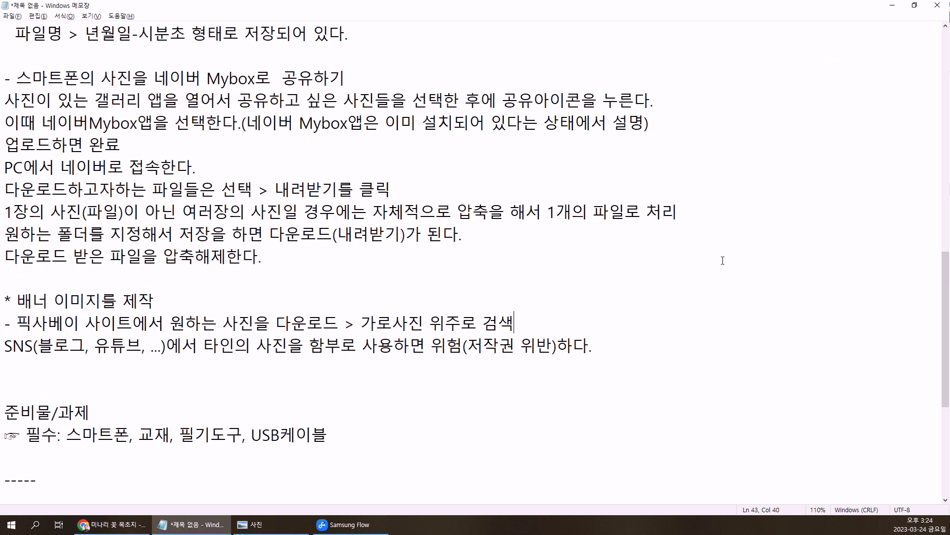
Download the same flower photo at 1920×1280 and save it as buttercups-6225833_1920.jpg in the 사진 folder
click(99, 524)
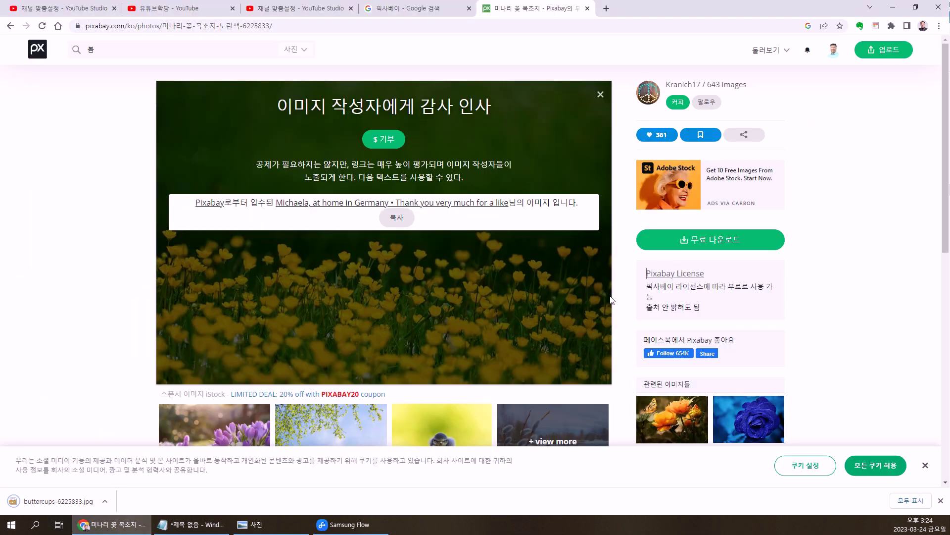
click(691, 245)
click(673, 300)
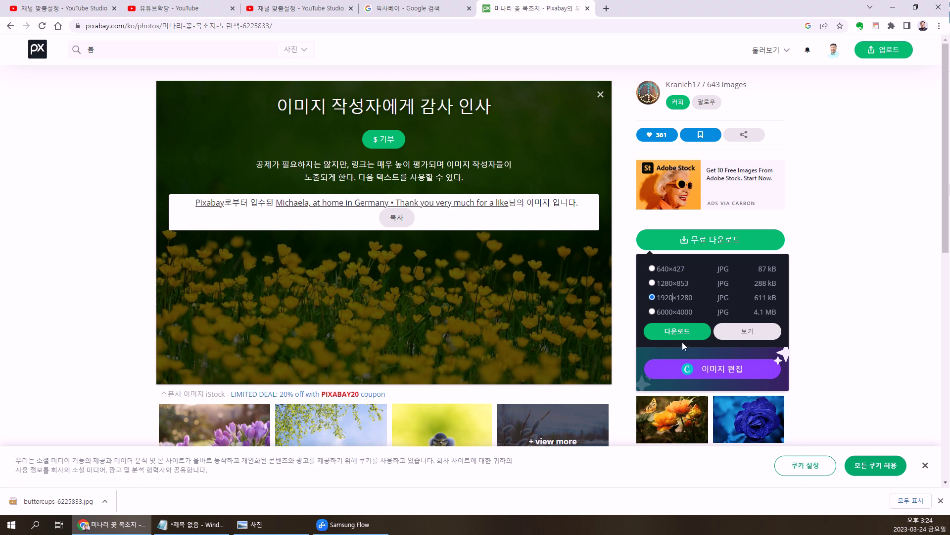
click(673, 332)
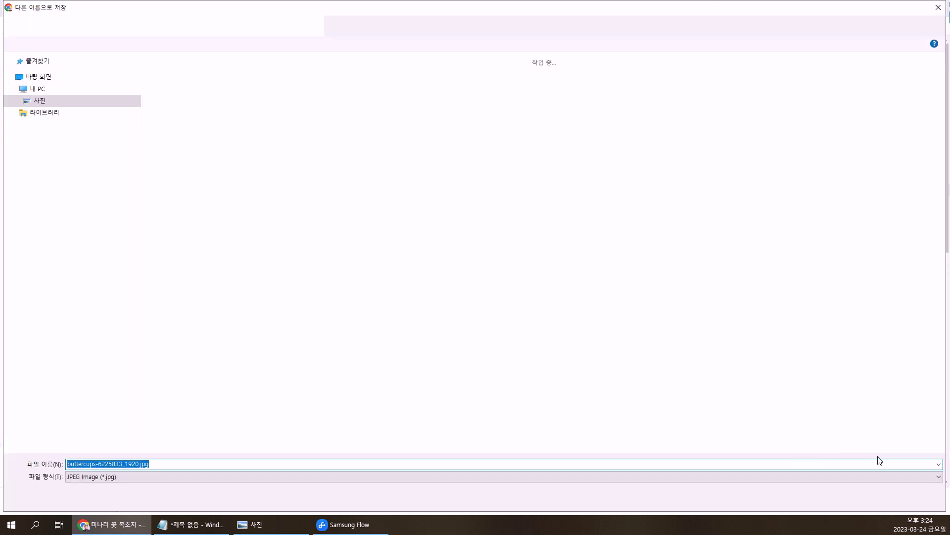
click(864, 500)
key(alt+Tab)
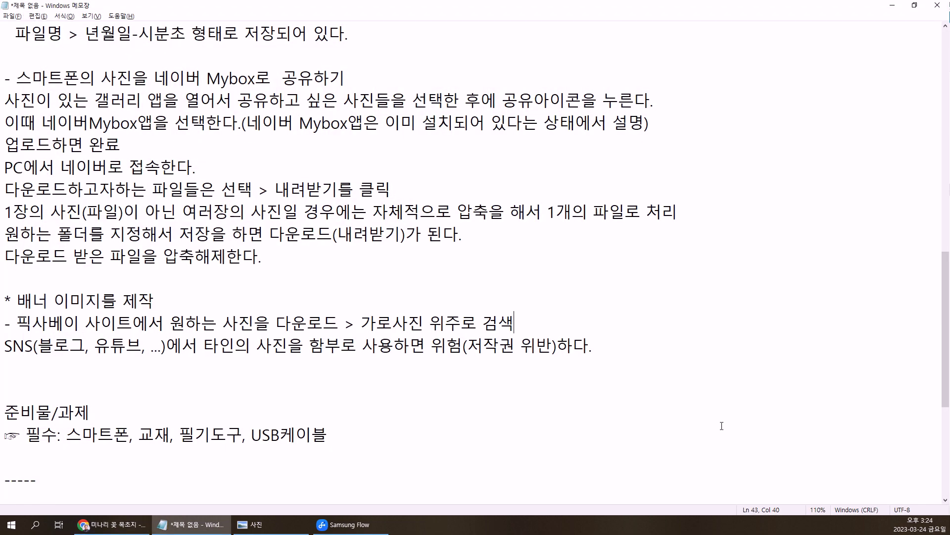
Go back to the channel branding settings and choose buttercups-6225833.jpg as the new banner image
click(111, 524)
click(300, 9)
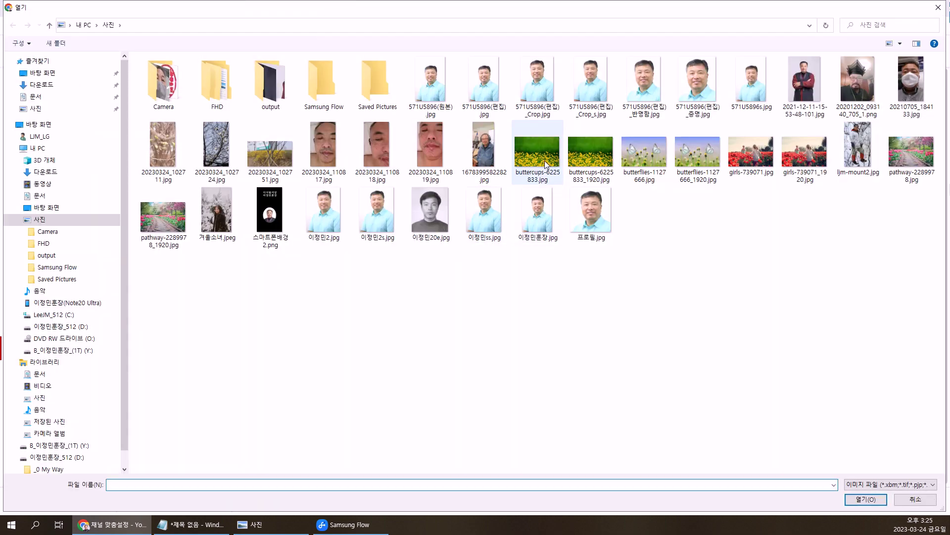
click(546, 164)
key(alt+Tab)
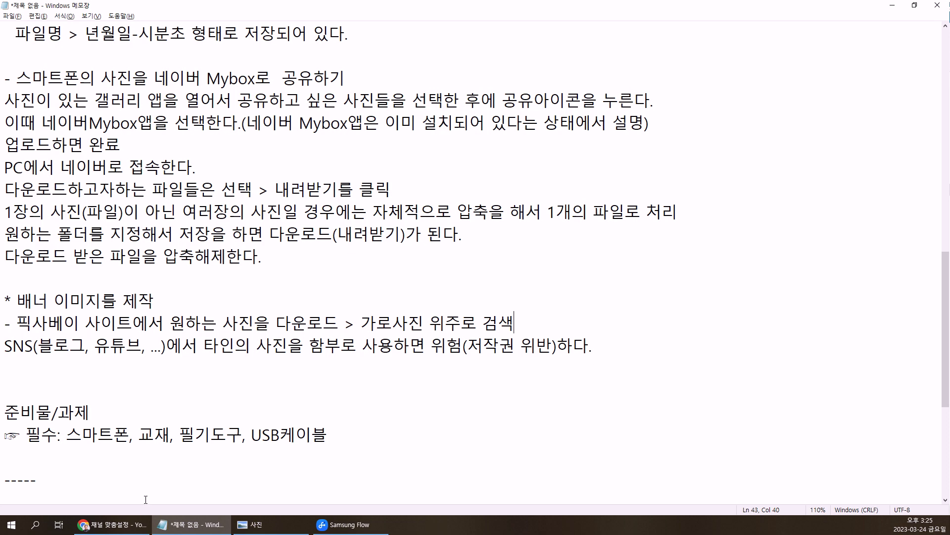
click(112, 524)
Set the banner crop to the full image width with the all-devices strip over the upper yellow flowers, and publish it
drag(380, 265, 381, 282)
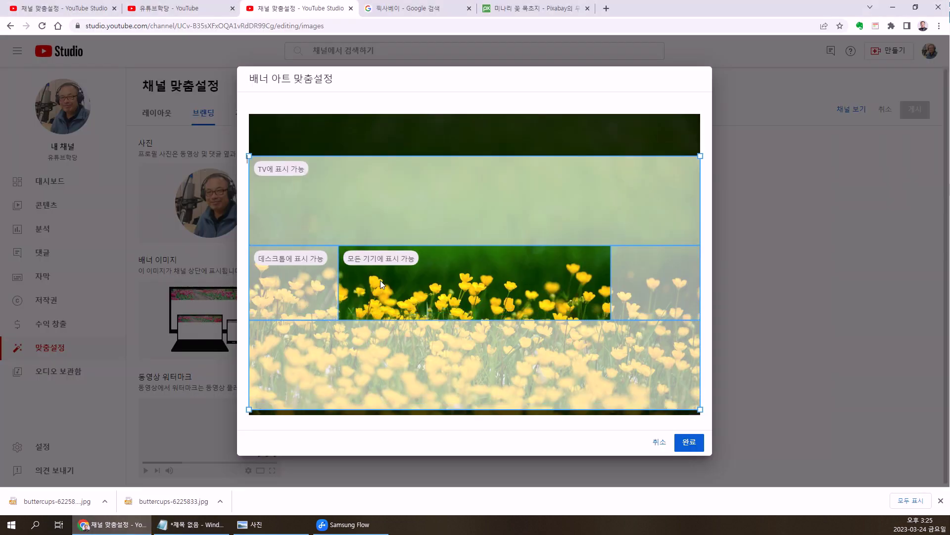
drag(380, 281, 406, 292)
drag(702, 162, 610, 212)
drag(464, 325, 494, 275)
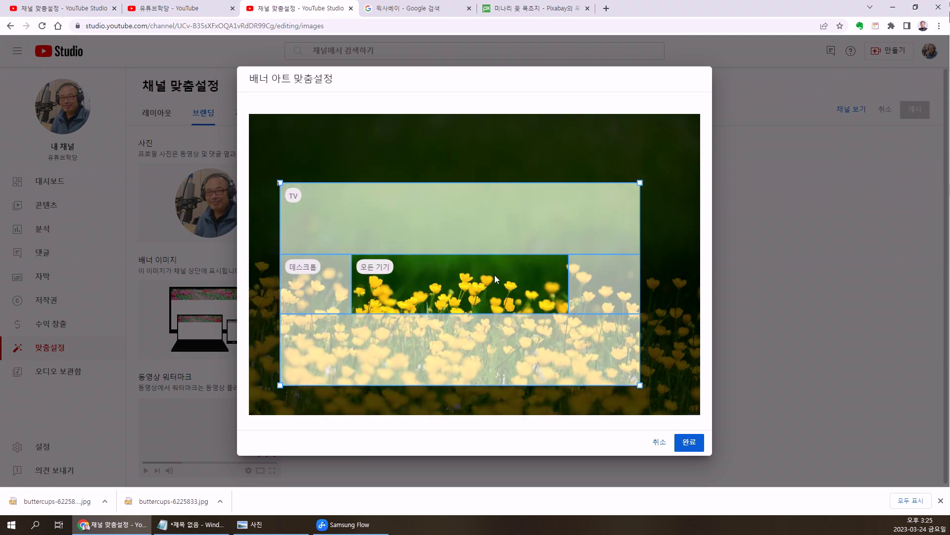
drag(640, 181, 700, 147)
drag(662, 206, 579, 189)
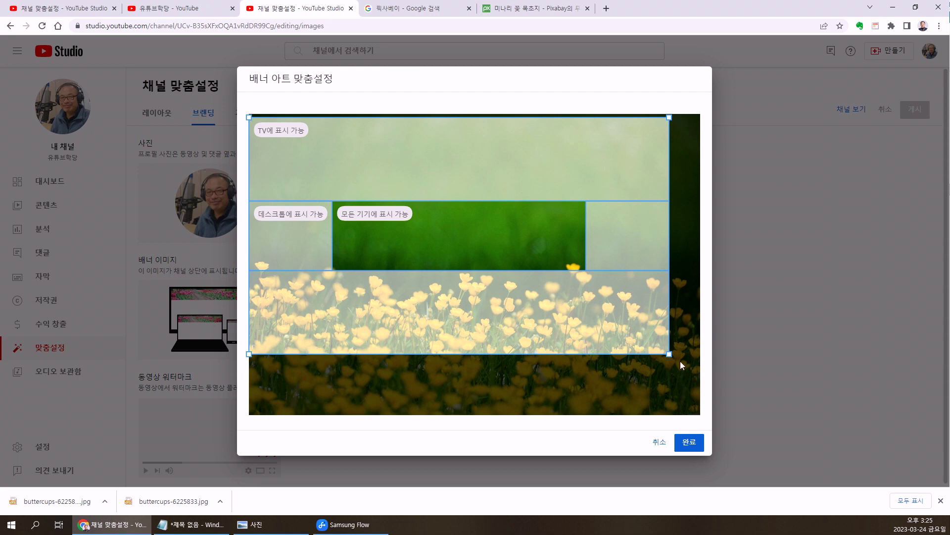
drag(668, 355, 700, 371)
drag(619, 316, 622, 355)
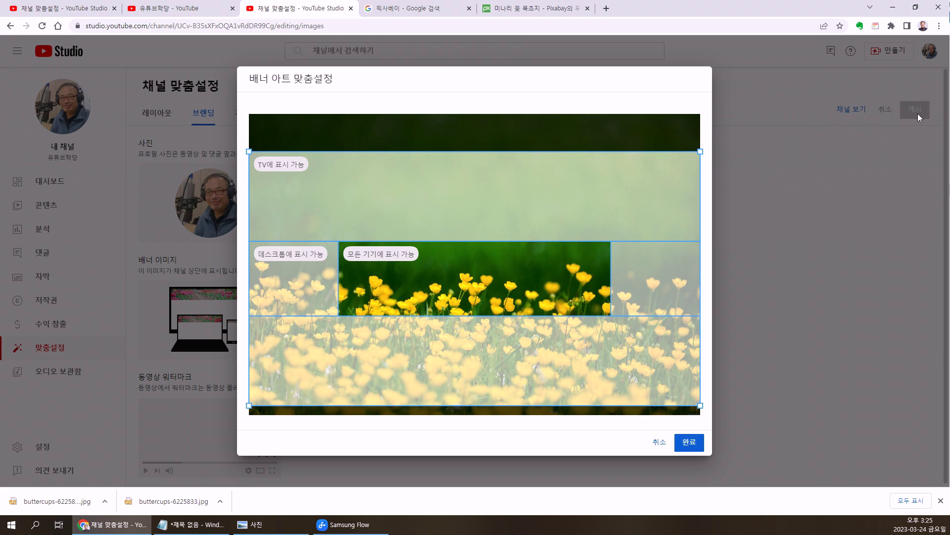
click(684, 438)
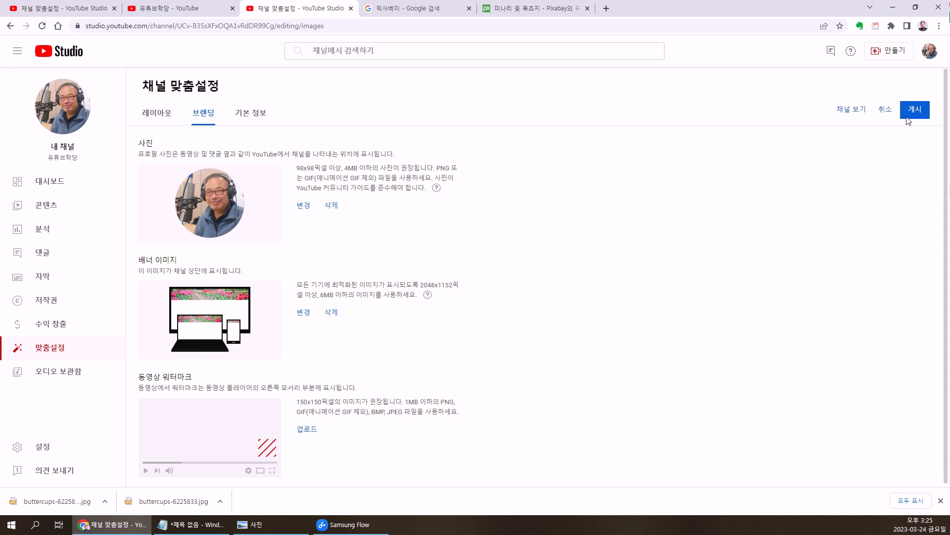
click(908, 115)
Reload the 유튜브학당 channel page to check the published banner, and return to the branding settings
click(174, 8)
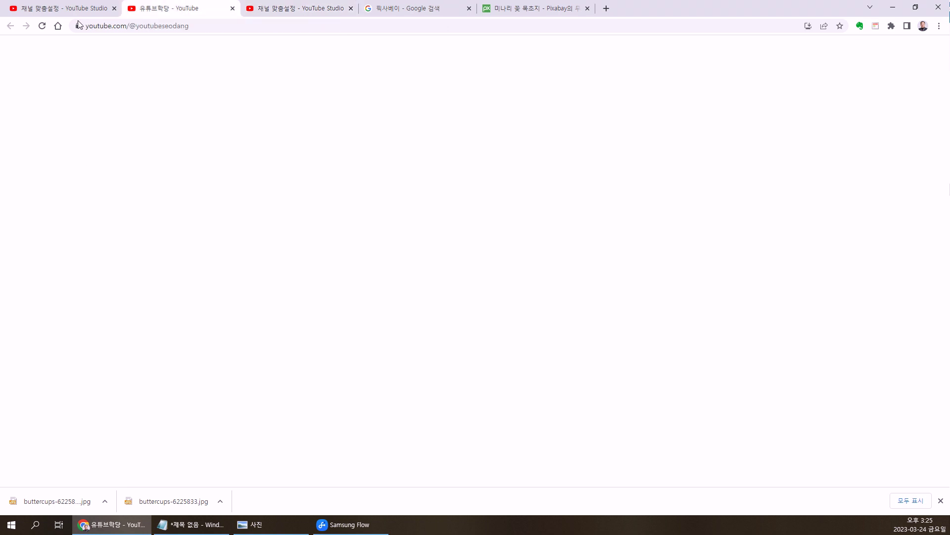
click(43, 26)
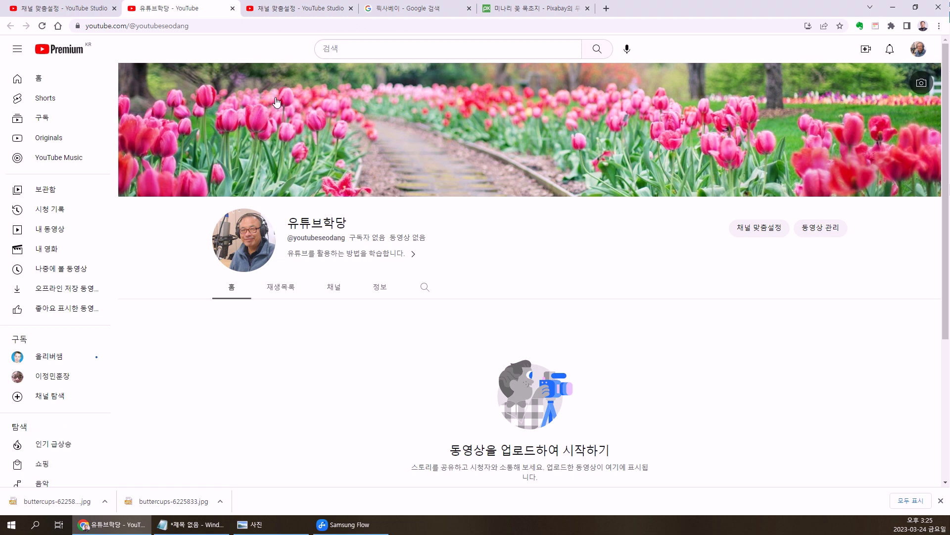
click(301, 9)
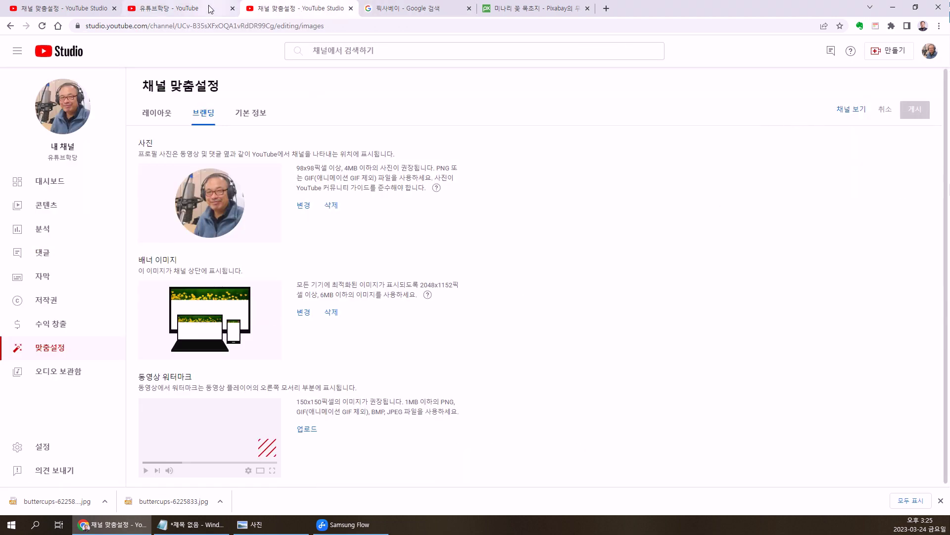
click(209, 9)
click(43, 26)
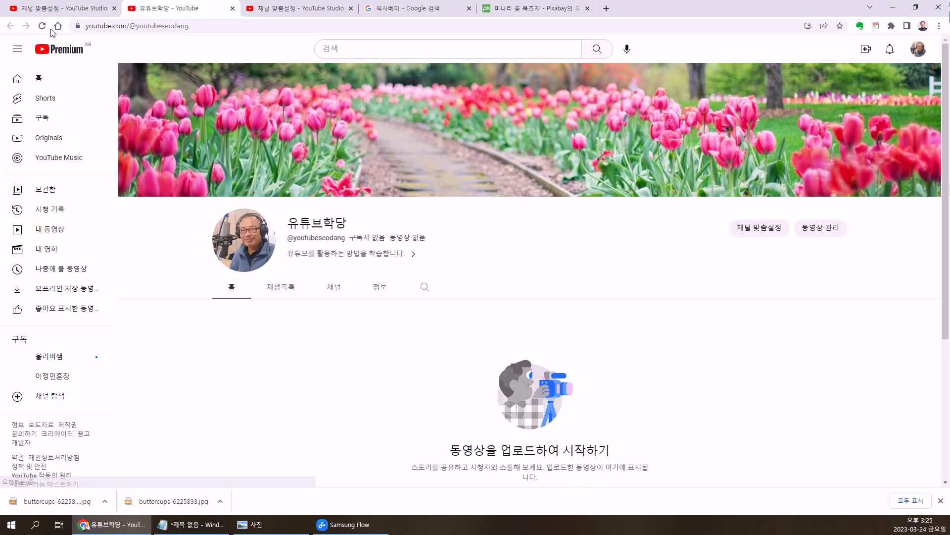
click(297, 9)
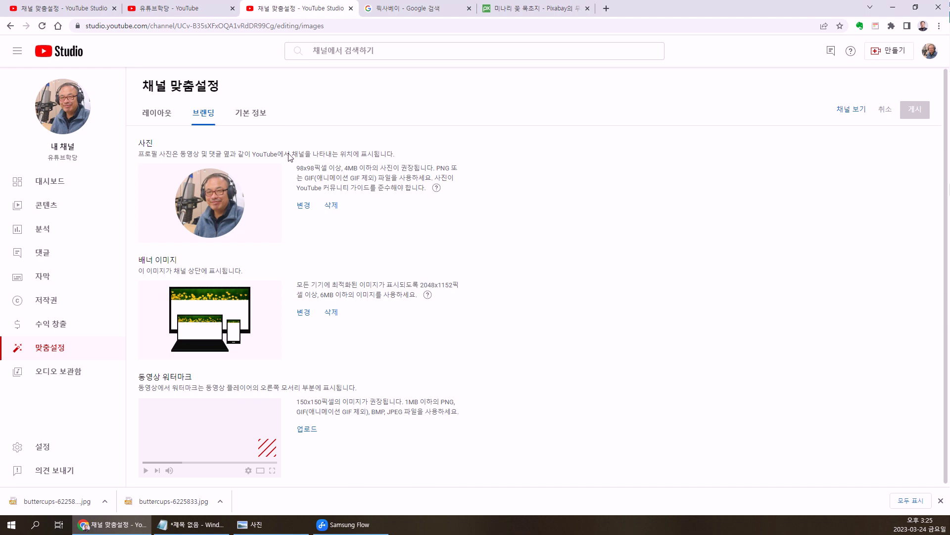
Try buttercups-6225833_1920.jpg as the banner image, with the full-width crop lowered onto the yellow flowers
click(304, 314)
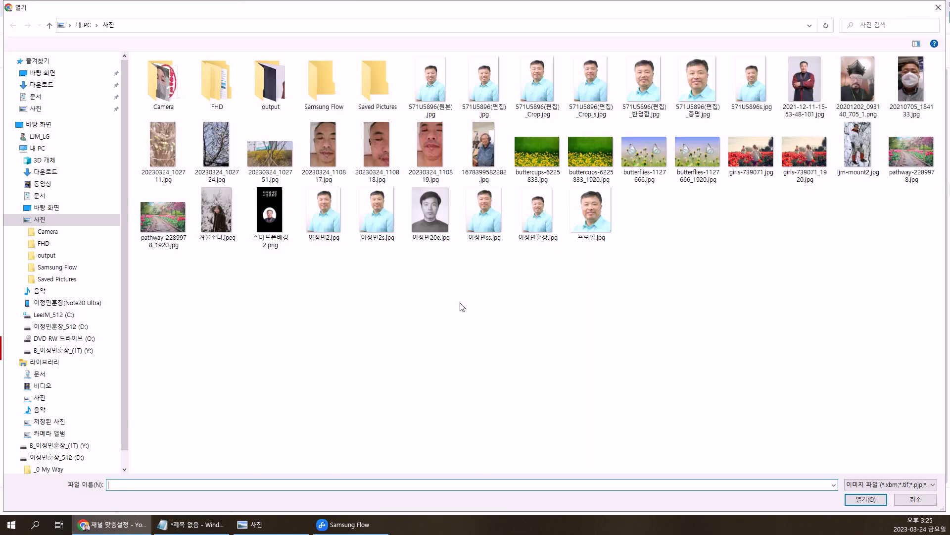
click(177, 525)
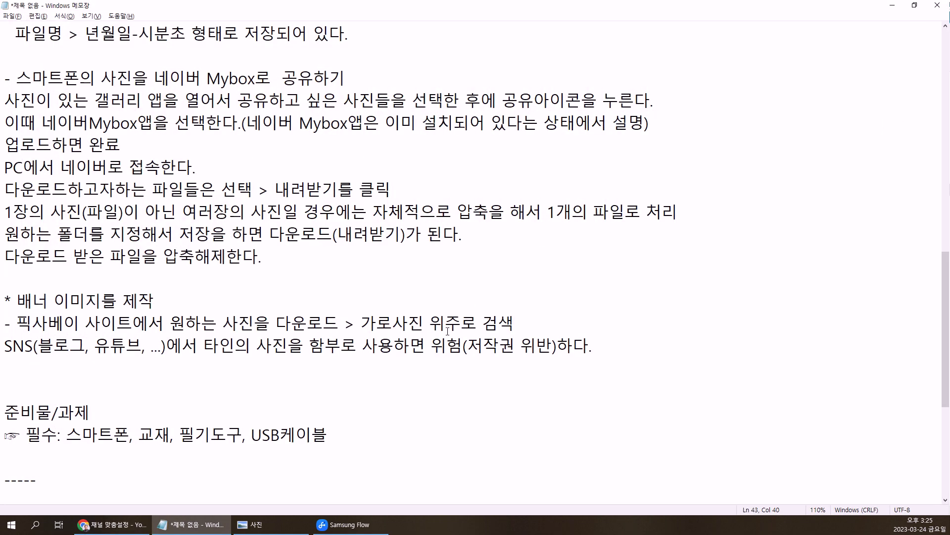
click(113, 524)
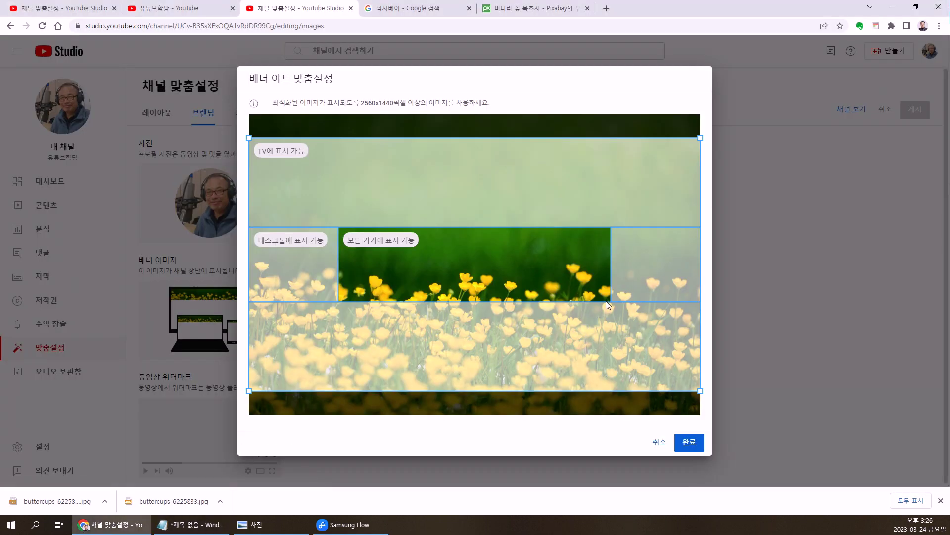
drag(607, 315, 608, 319)
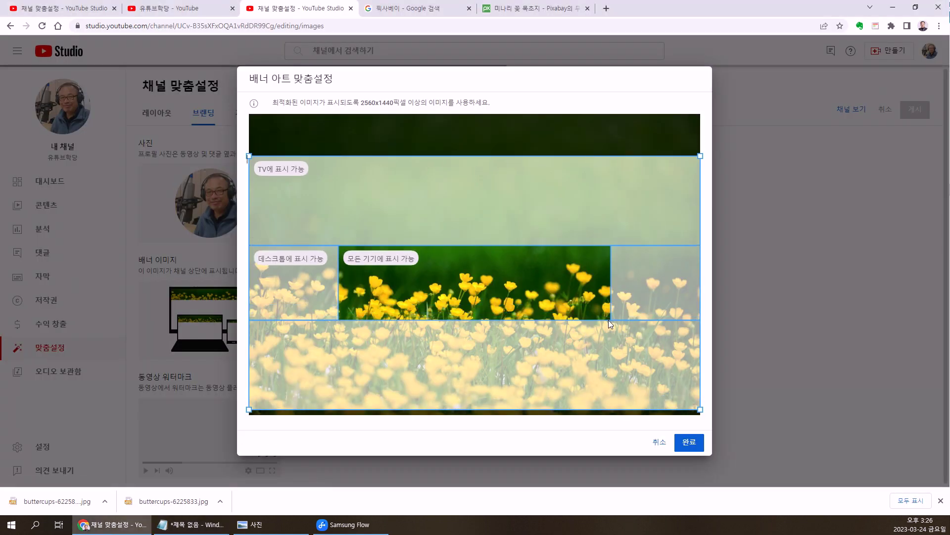
click(690, 443)
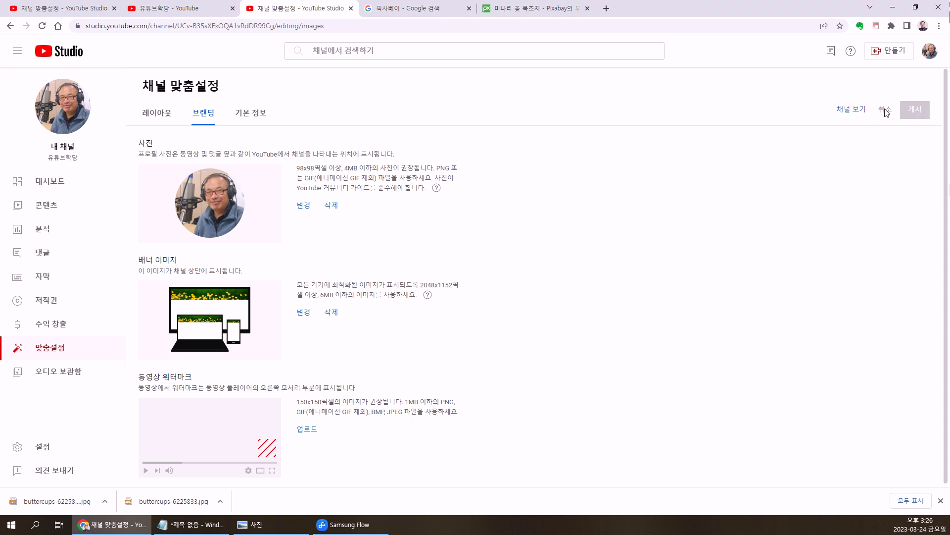
Delete the current banner and upload buttercups-6225833.jpg in its place, cropped at full width over the yellow flowers
click(331, 313)
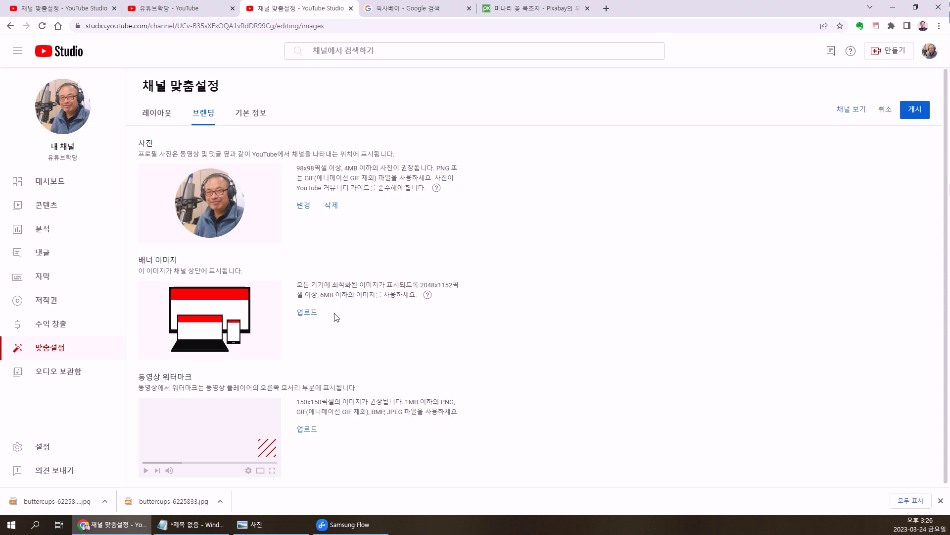
click(305, 313)
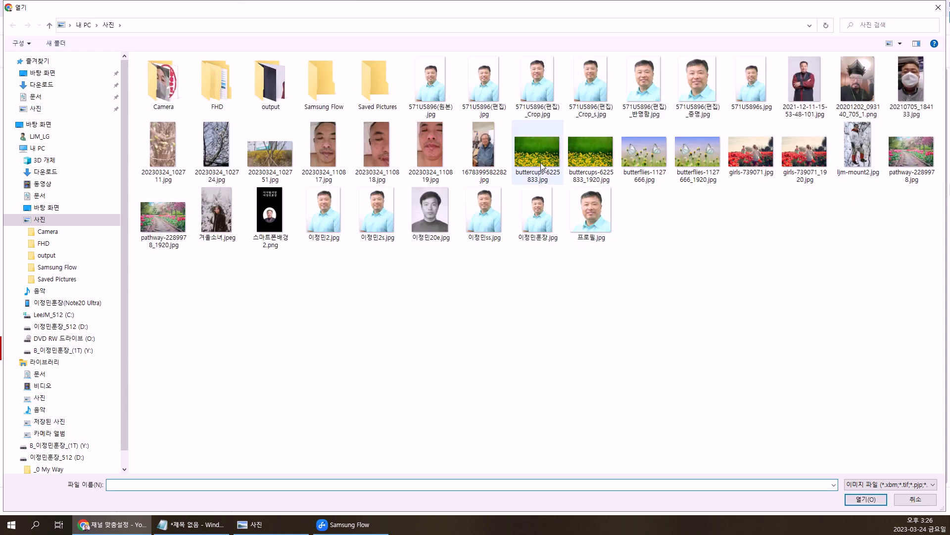
key(alt+Tab)
click(111, 524)
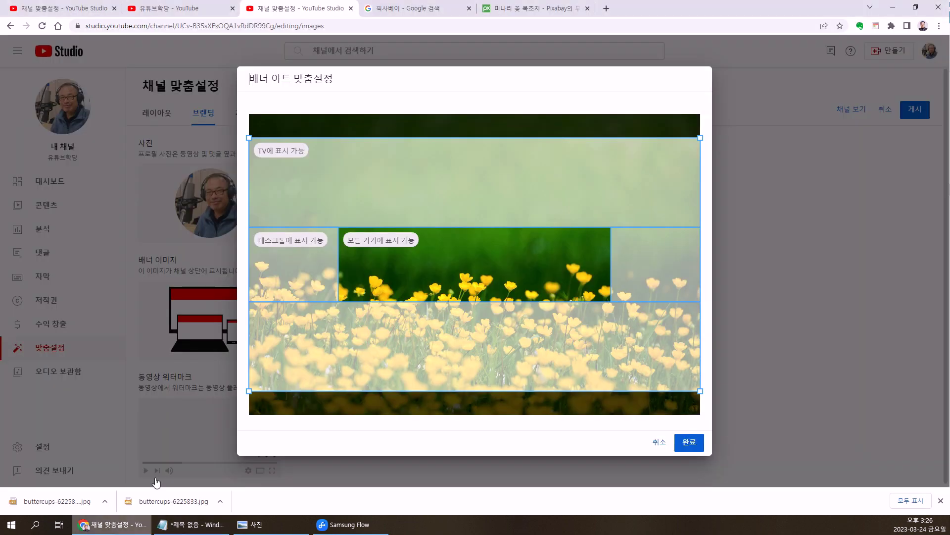
drag(504, 314, 504, 312)
click(688, 444)
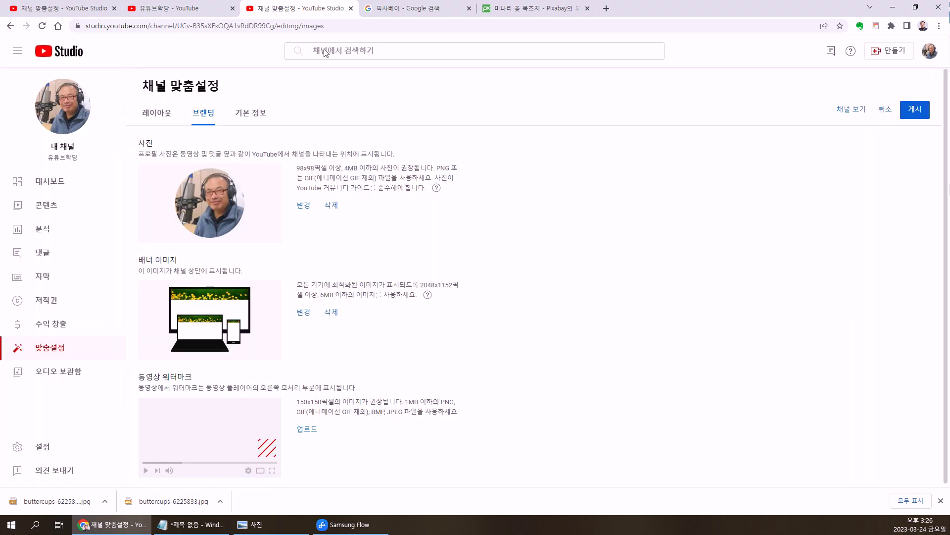
View the 유튜브학당 channel page to check the buttercup banner, close the channel page tabs, and return to the branding settings
click(852, 109)
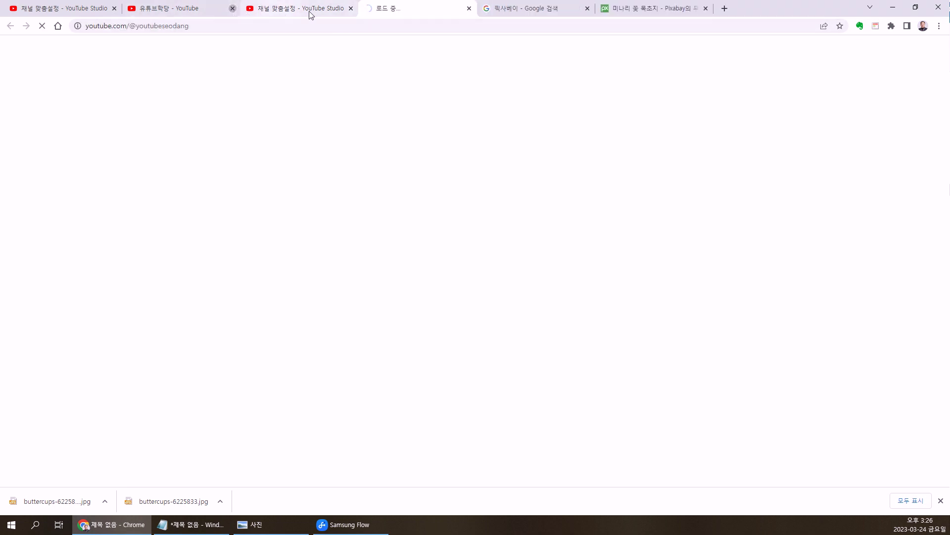
click(232, 8)
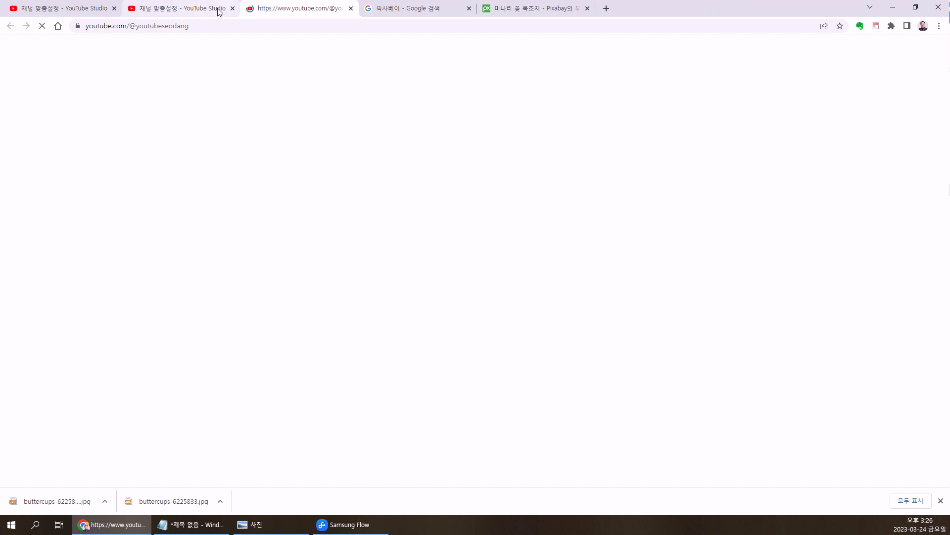
click(223, 10)
drag(306, 8, 170, 8)
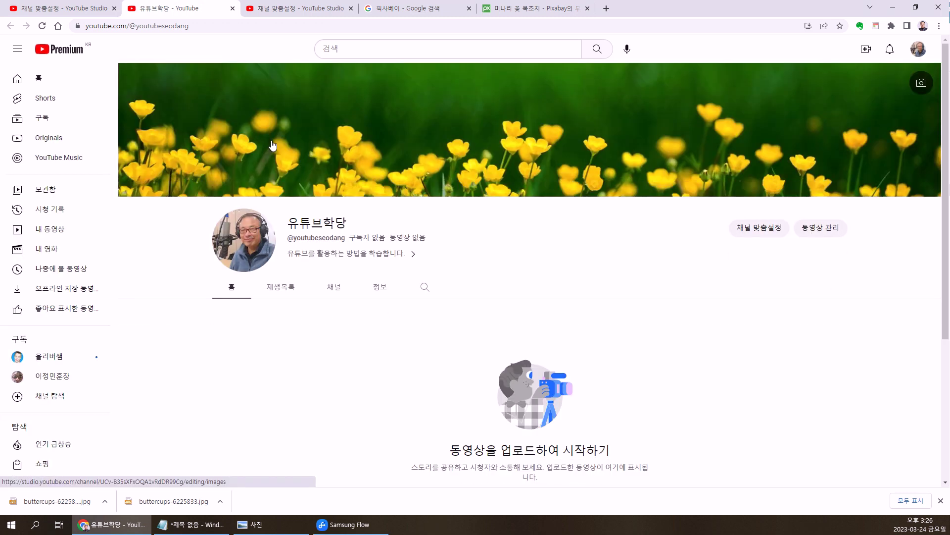
click(233, 9)
Delete the buttercup banner and try uploading pathway-2289978.jpg in its place
click(332, 312)
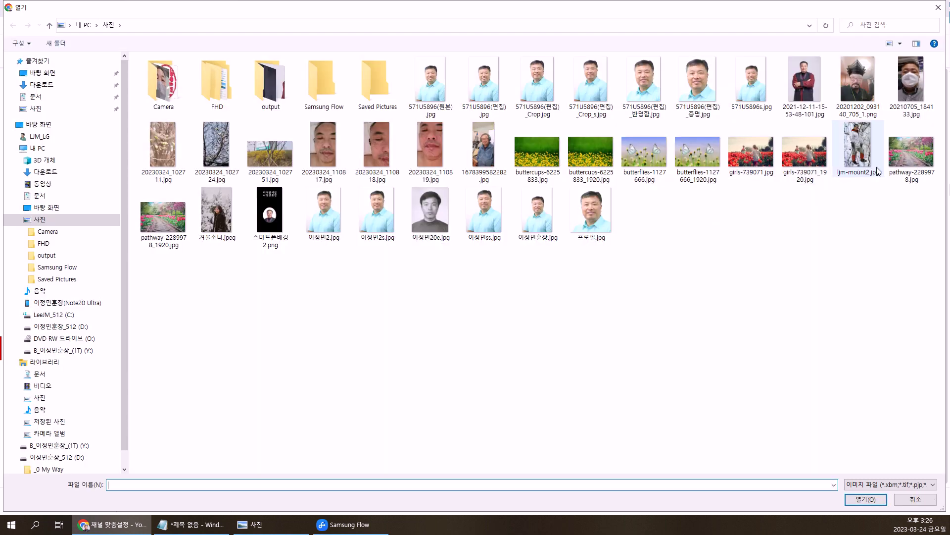
click(900, 165)
key(alt+Tab)
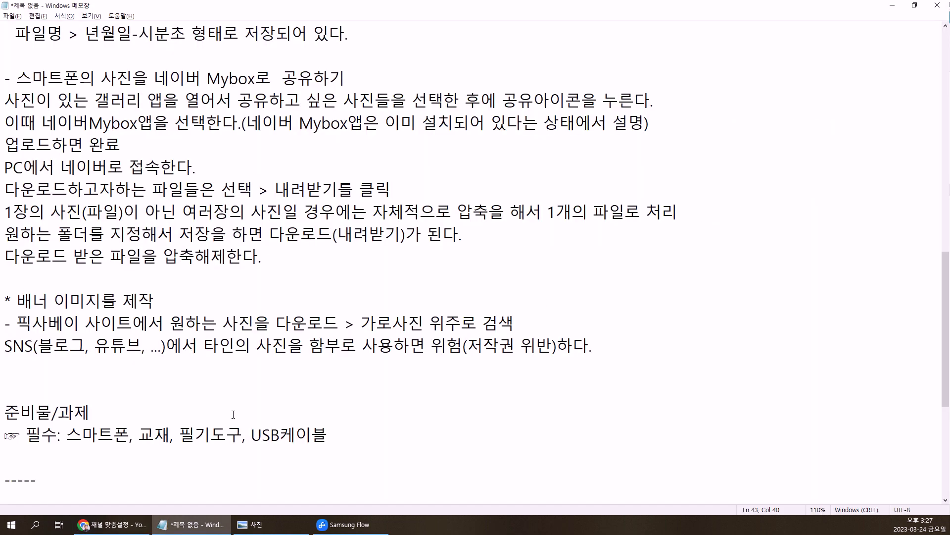
key(alt+Tab)
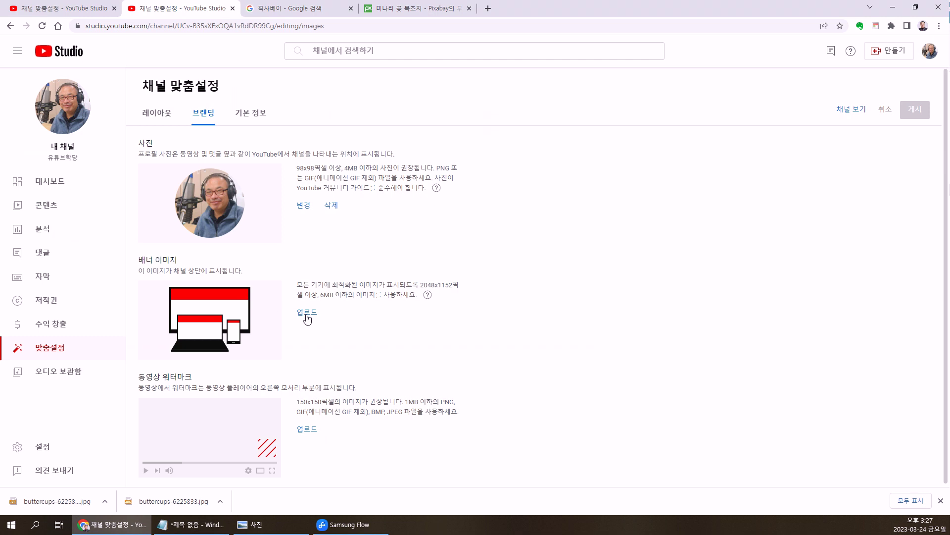
Upload pathway-2289978_1920.jpg as the banner, place the full-width crop's all-devices strip over the tulips, and publish it
click(307, 312)
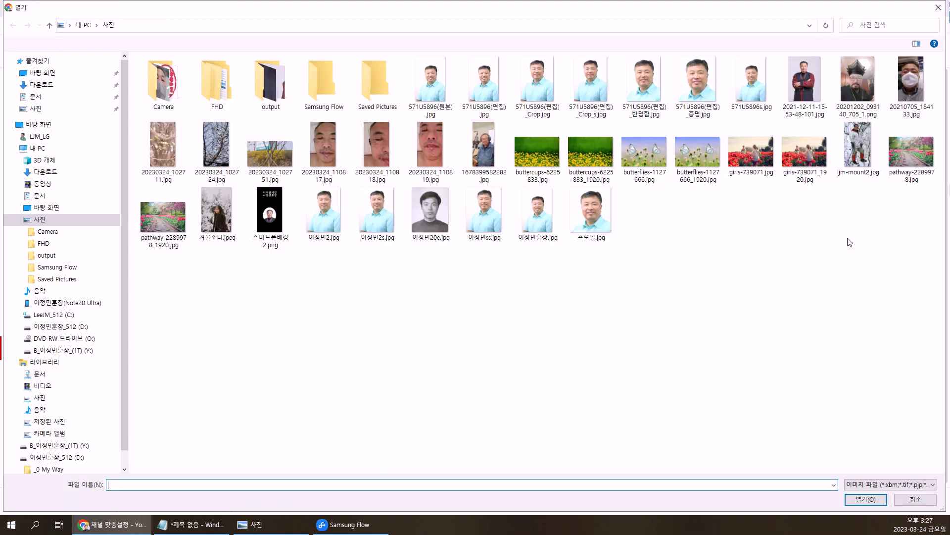
click(163, 216)
key(alt+Tab)
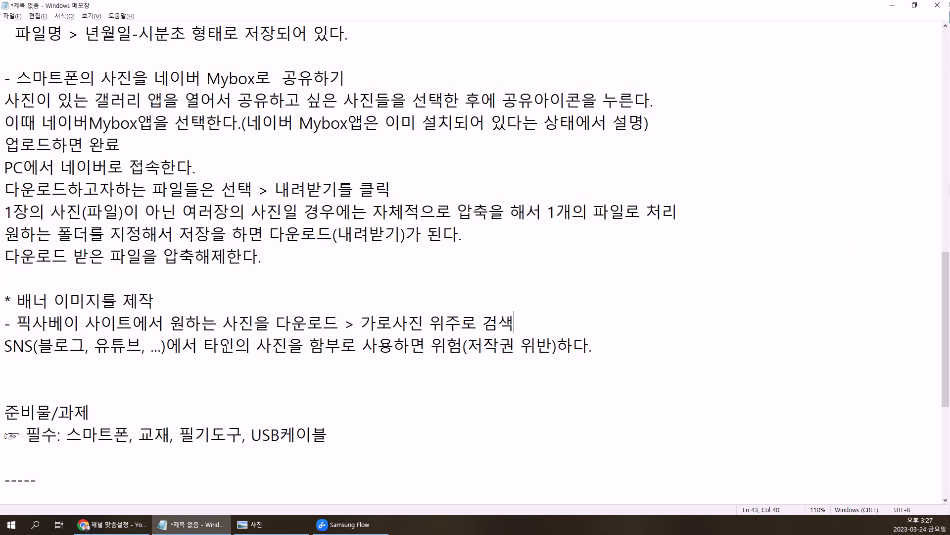
key(alt+Tab)
drag(506, 298, 518, 285)
click(689, 442)
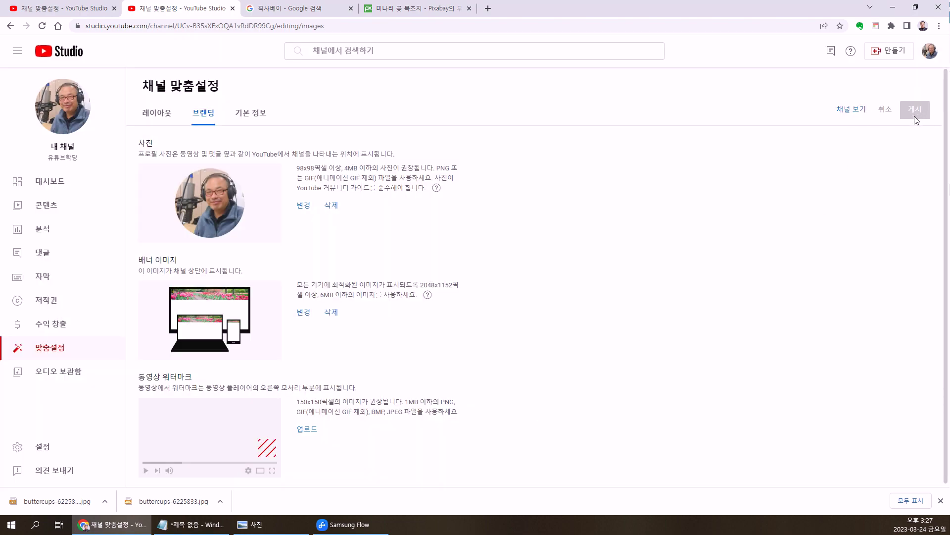
Open the public channel page to check the published tulip banner, compare it with the branding settings, and close the page
click(851, 109)
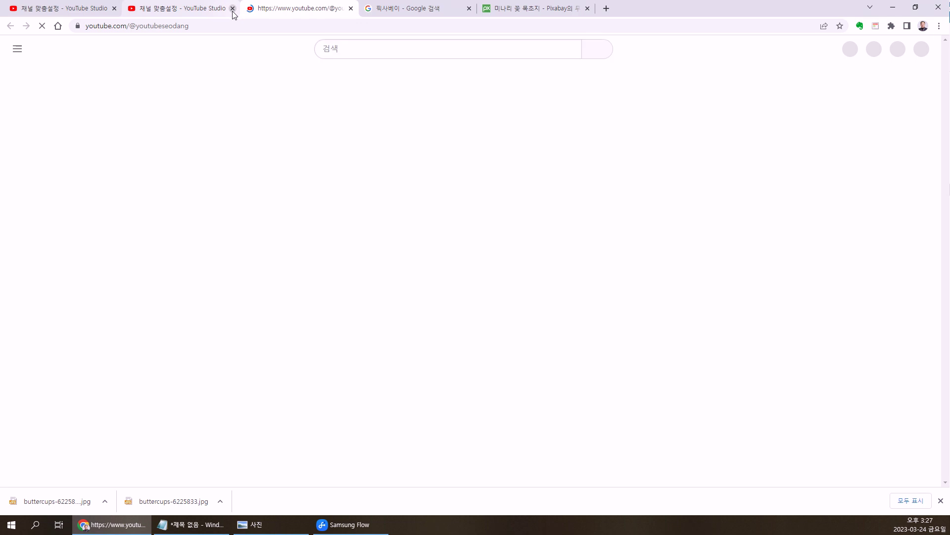
click(194, 17)
click(272, 13)
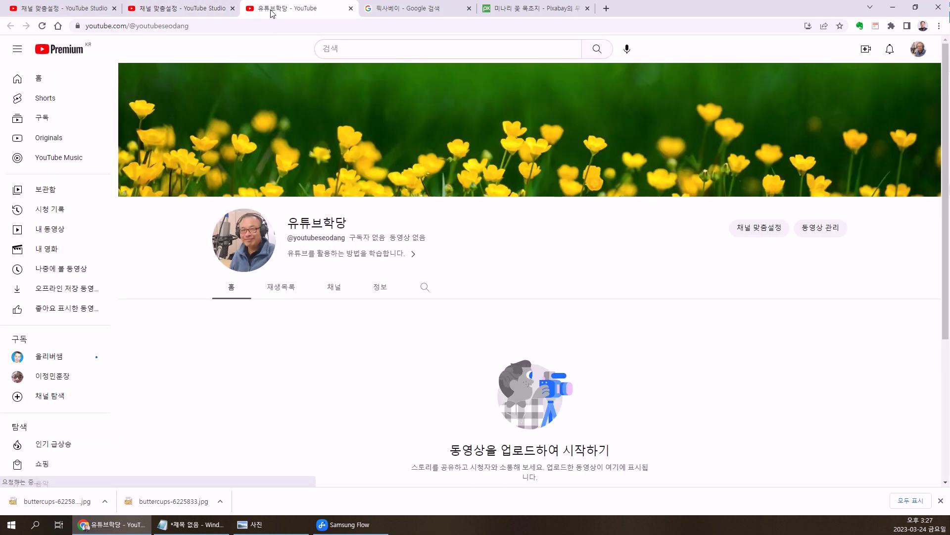
click(206, 14)
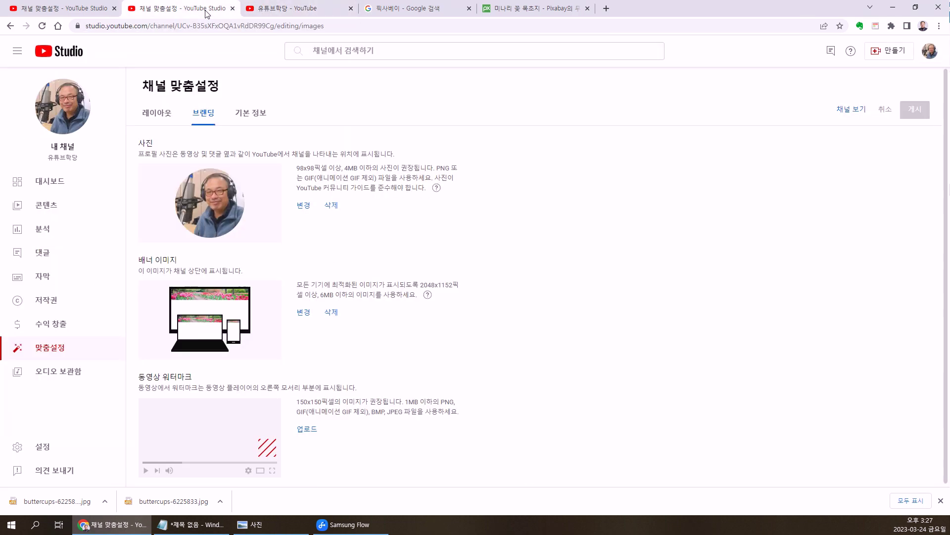
click(272, 11)
click(351, 8)
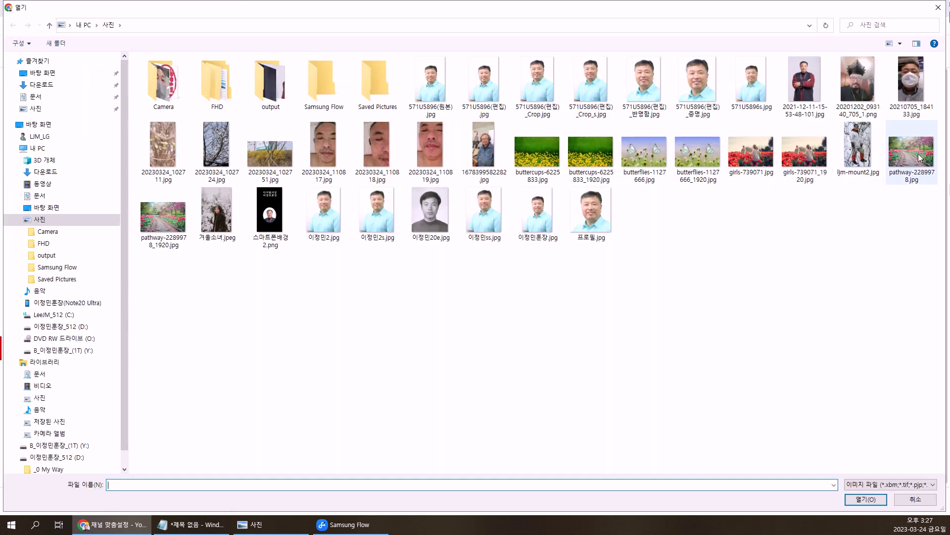
Delete the banner, retry pathway-2289978.jpg, and replace it with pathway-2289978_1920.jpg at full-width crop over the tulips, publishing the result
double_click(920, 158)
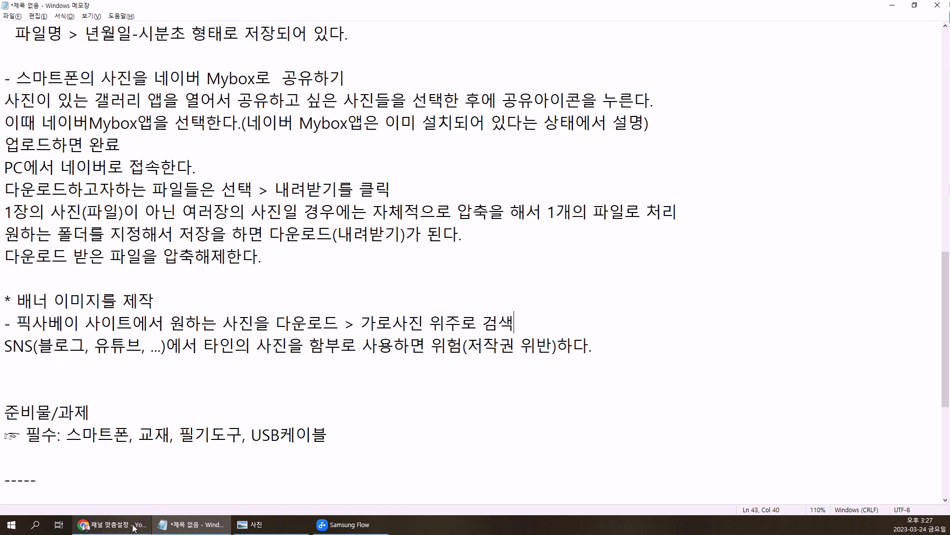
click(138, 526)
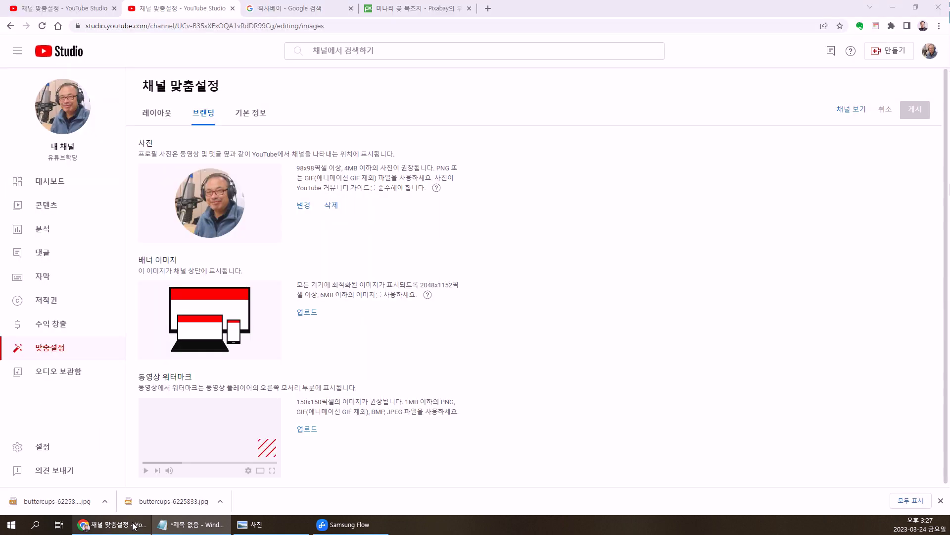
click(310, 316)
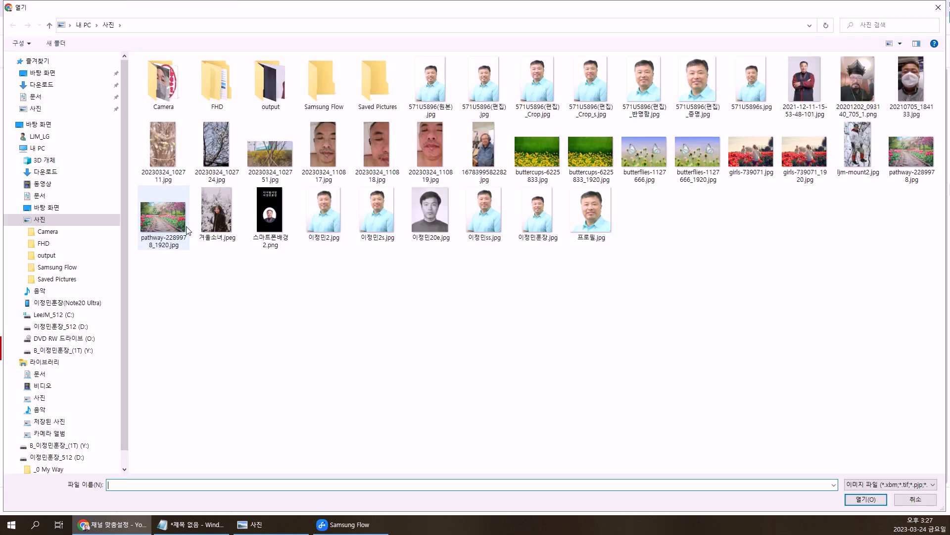
click(176, 218)
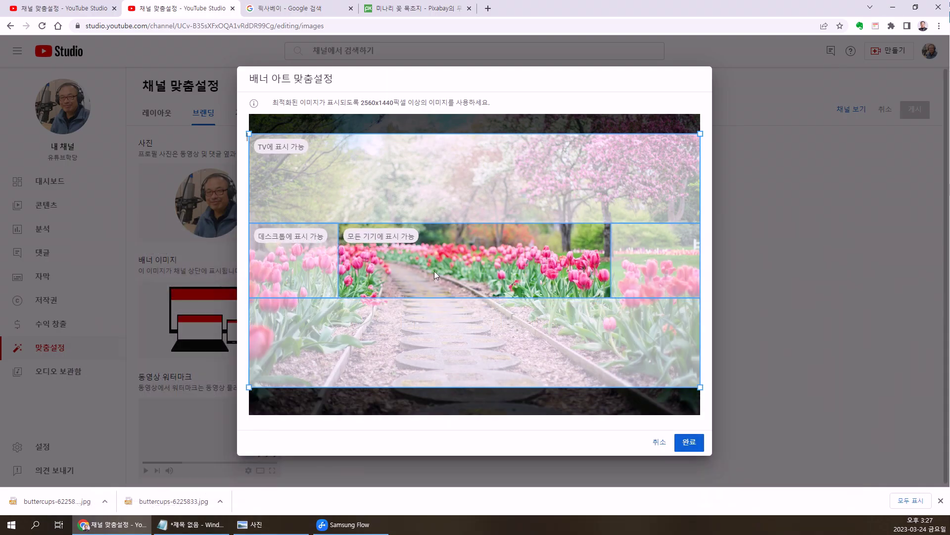
click(688, 442)
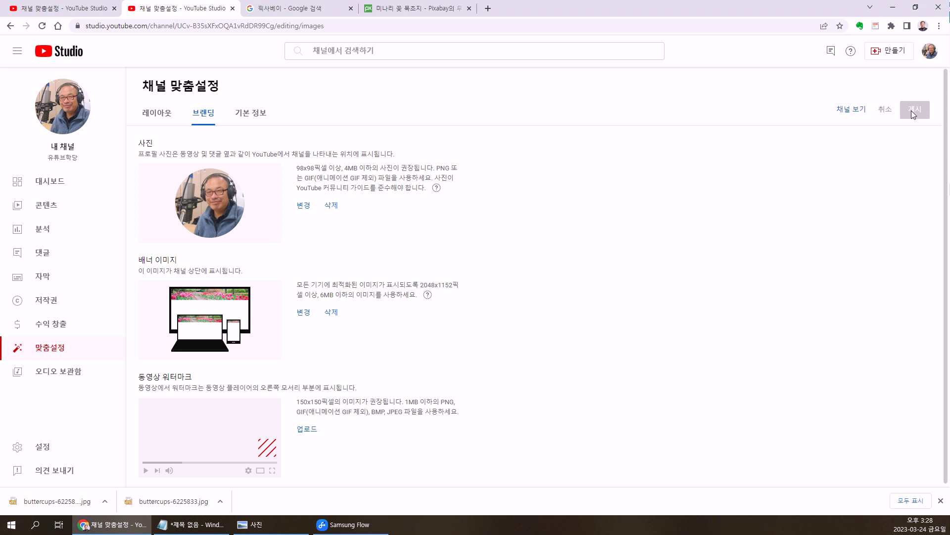
Check the replaced banner on the public channel page and close that page
click(854, 113)
click(182, 12)
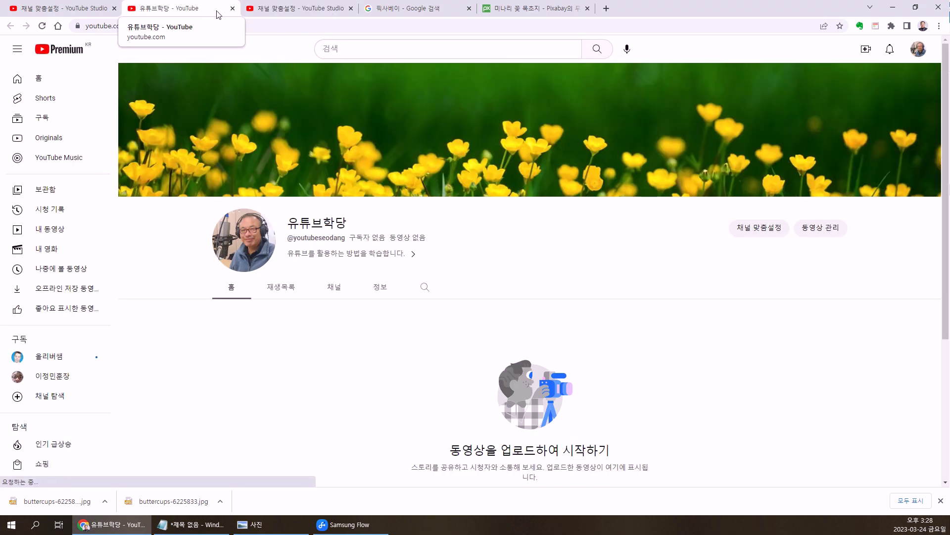
click(232, 8)
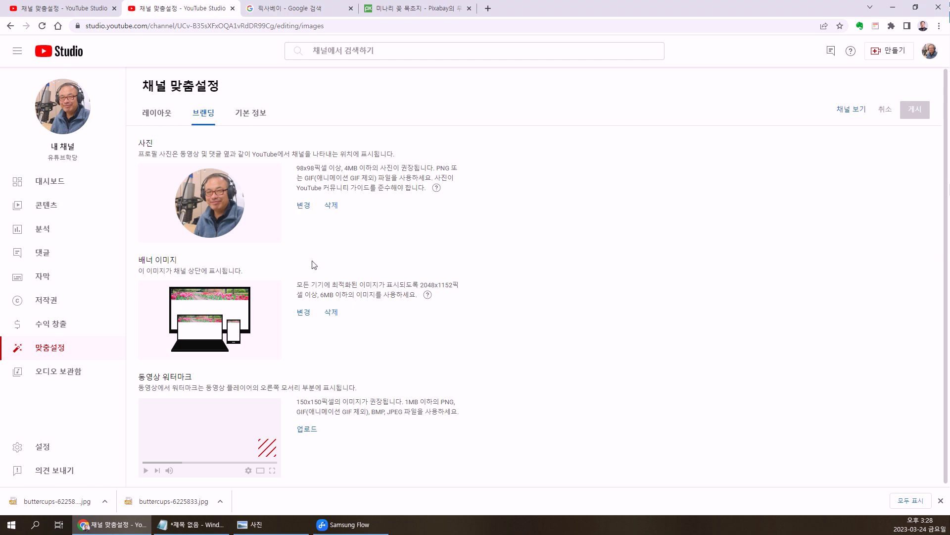
Delete the tulip banner, upload pathway-2289978_1920.jpg again with the full-width crop raised slightly on the tulips, and publish it
click(331, 313)
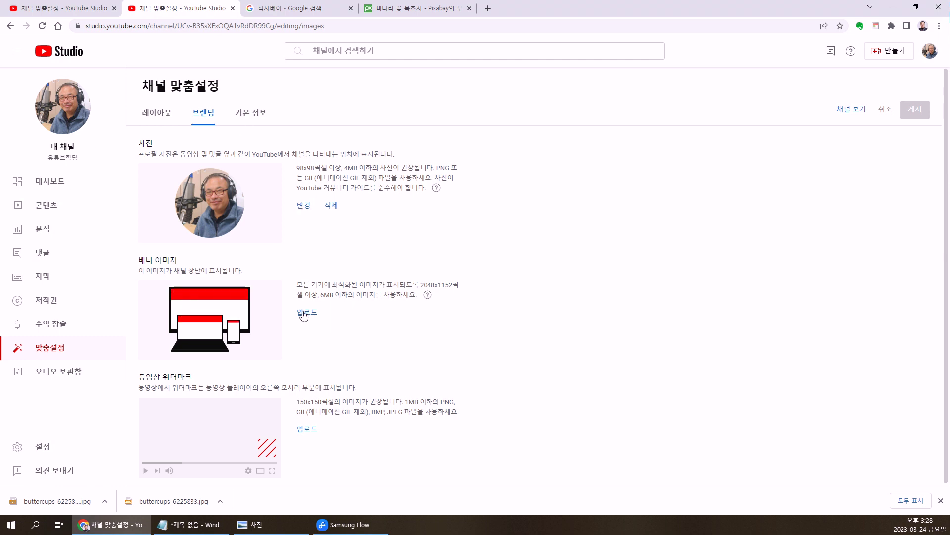
click(307, 313)
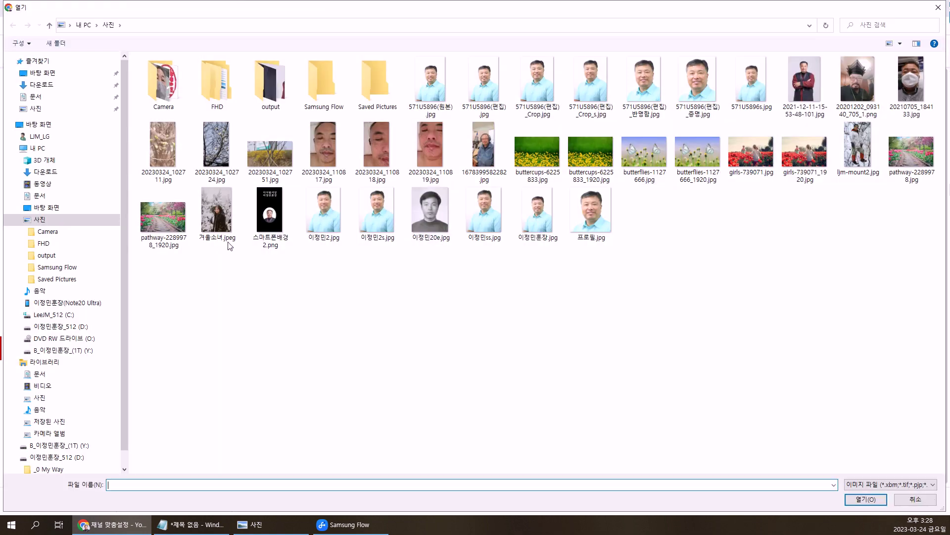
click(164, 215)
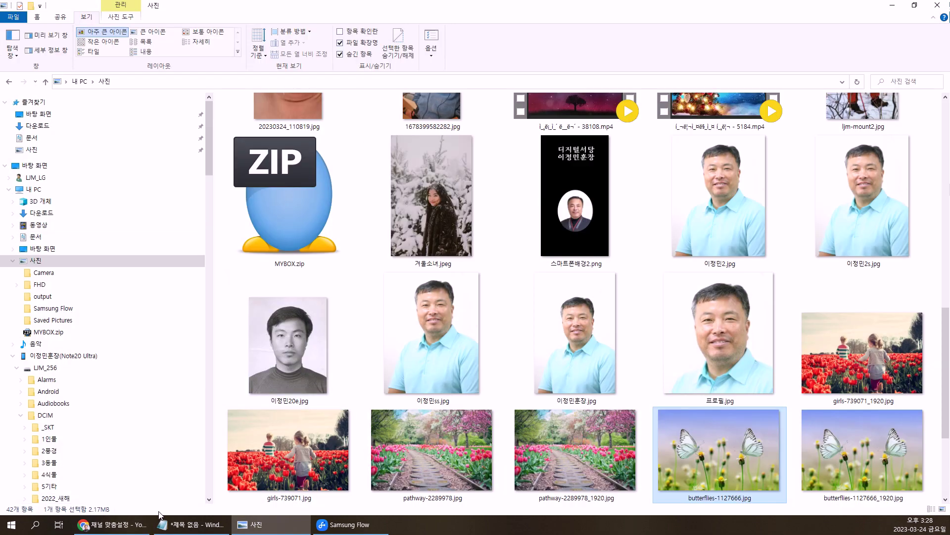
click(130, 524)
drag(427, 266, 429, 262)
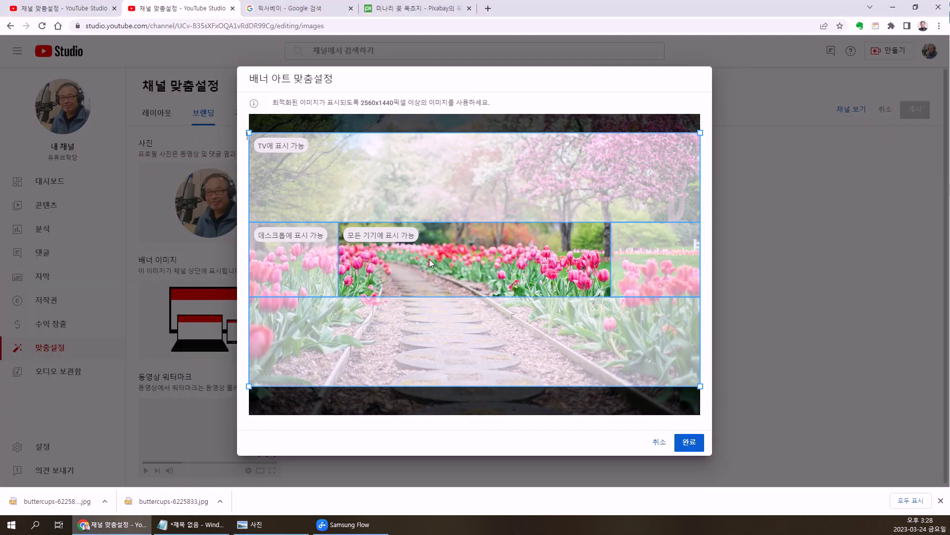
click(691, 447)
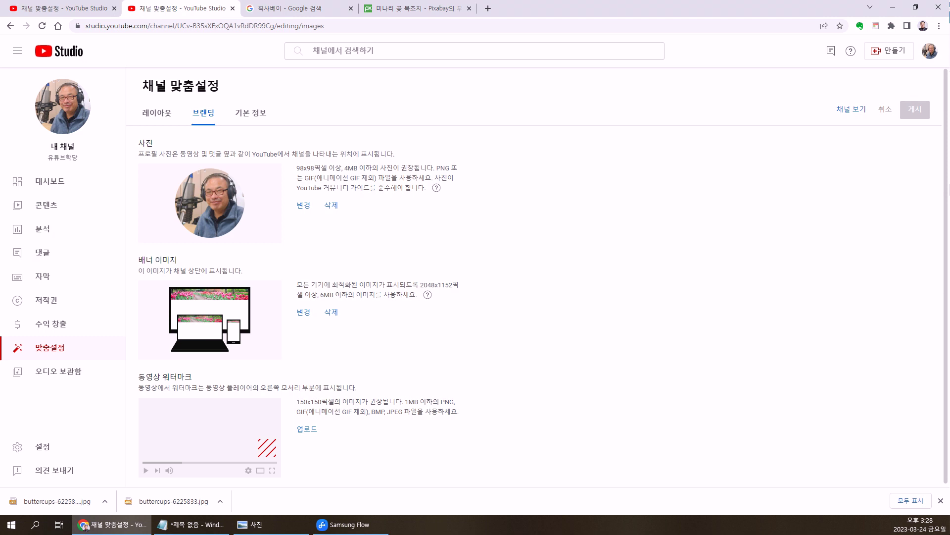
Clear all entries from the browser's download history and close the downloads page
click(910, 501)
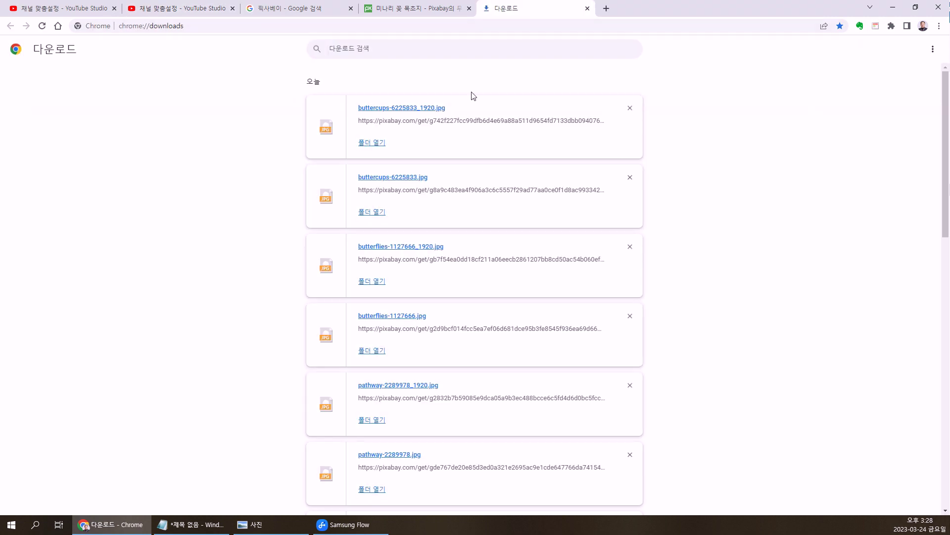
click(933, 50)
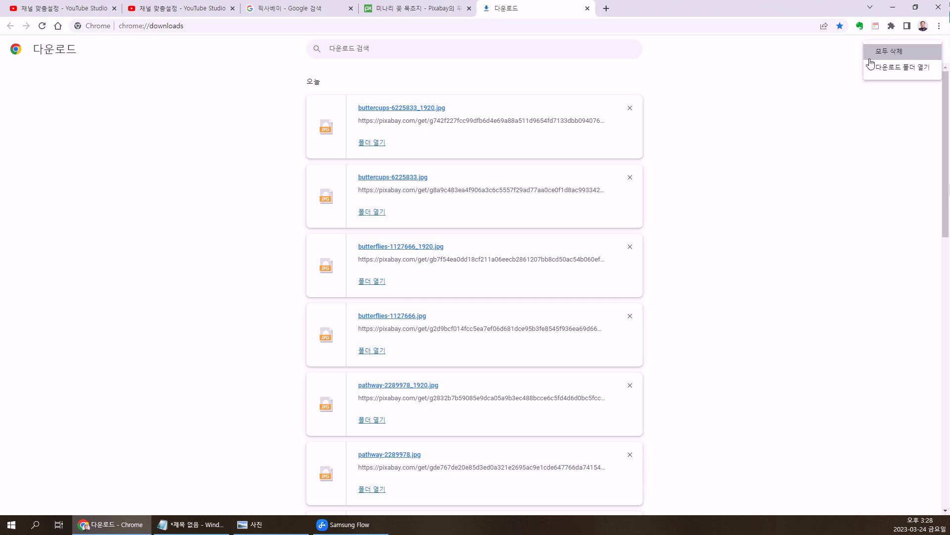
click(885, 54)
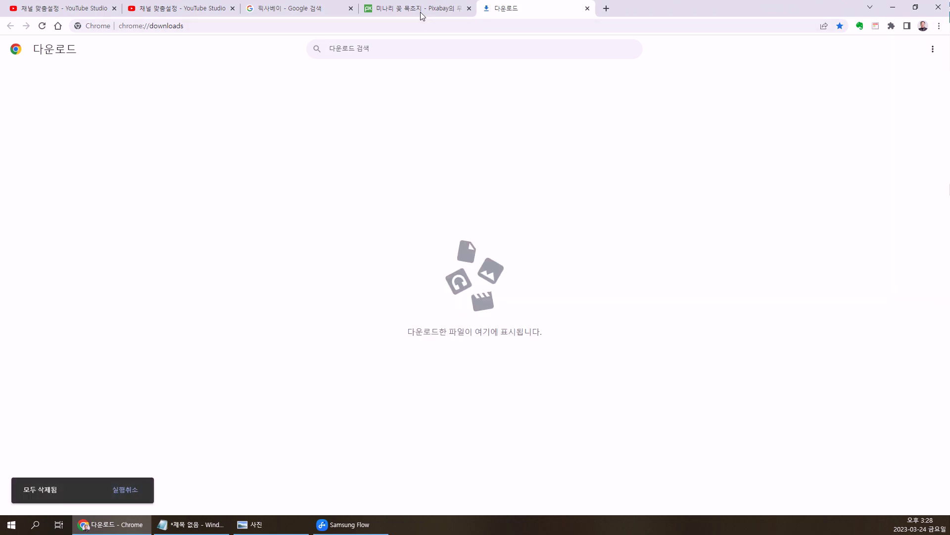
click(586, 8)
Open the channel page, start a fresh channel customization page from it, and close the old Studio page, discarding its unsaved changes
click(296, 11)
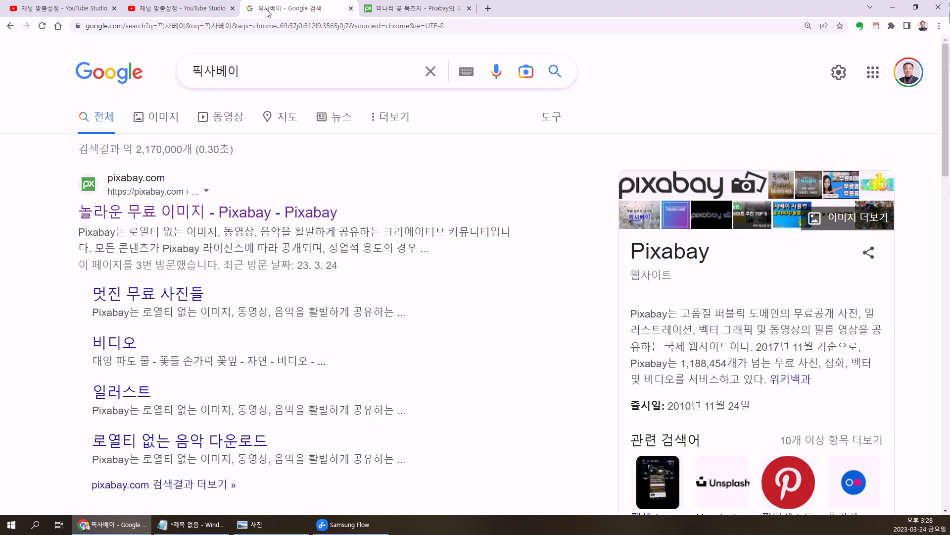
click(199, 9)
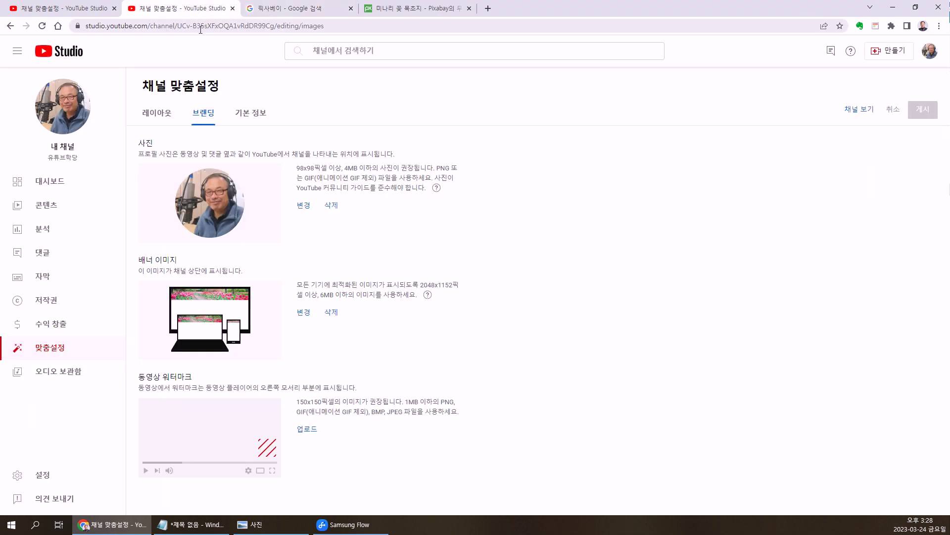
click(863, 115)
drag(161, 12, 159, 12)
click(264, 11)
click(183, 14)
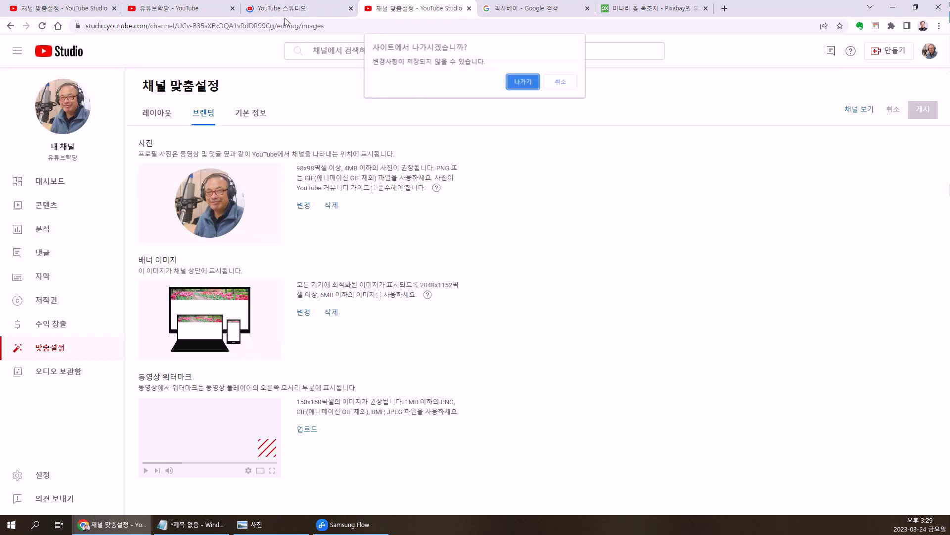
click(525, 83)
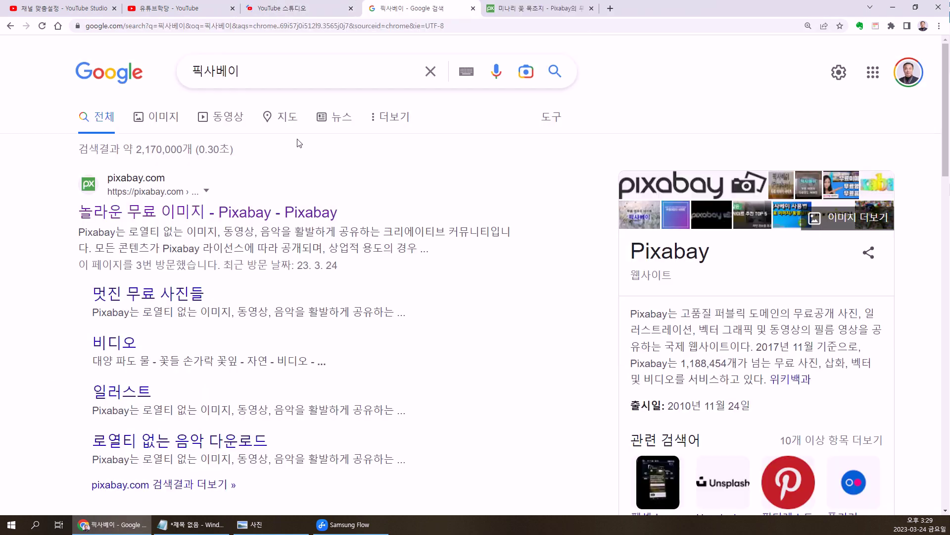
Delete the current banner image in the fresh page's branding settings and publish the change
click(280, 9)
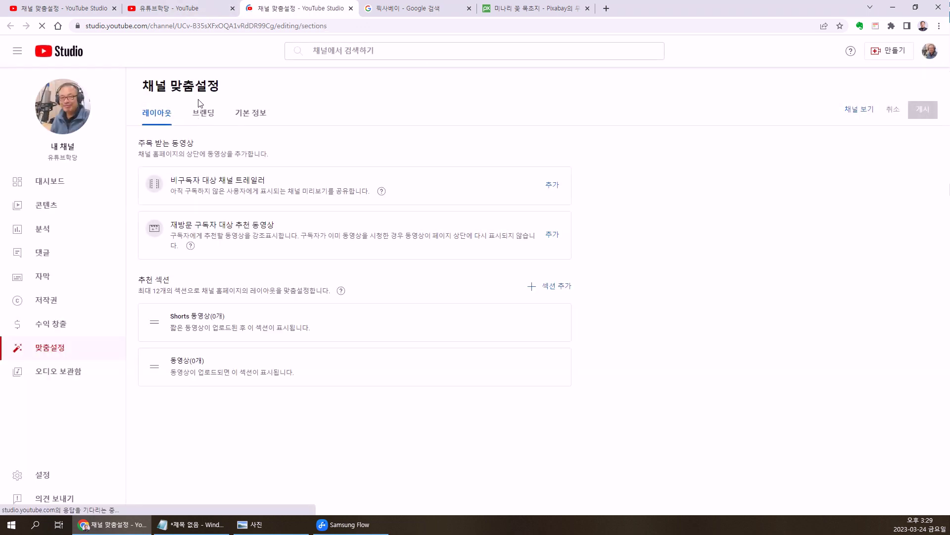
click(199, 117)
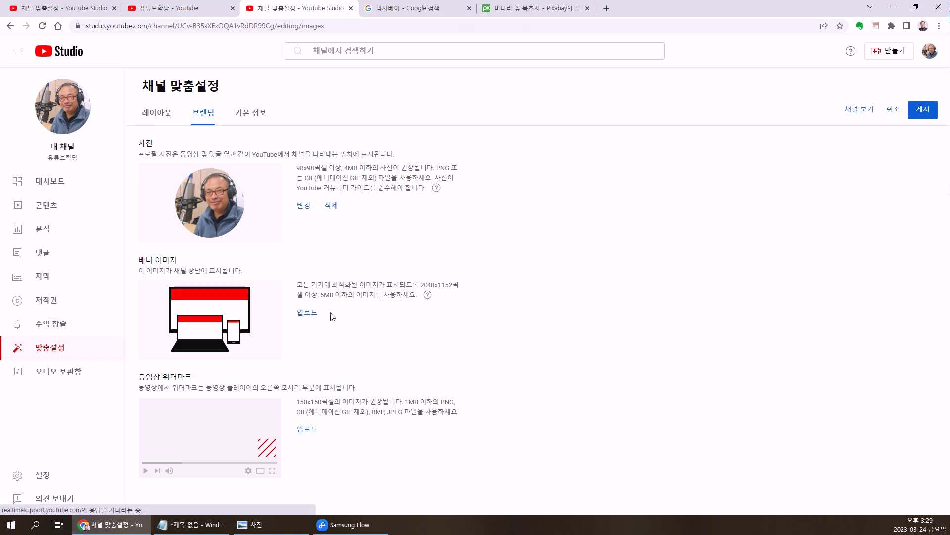
click(932, 112)
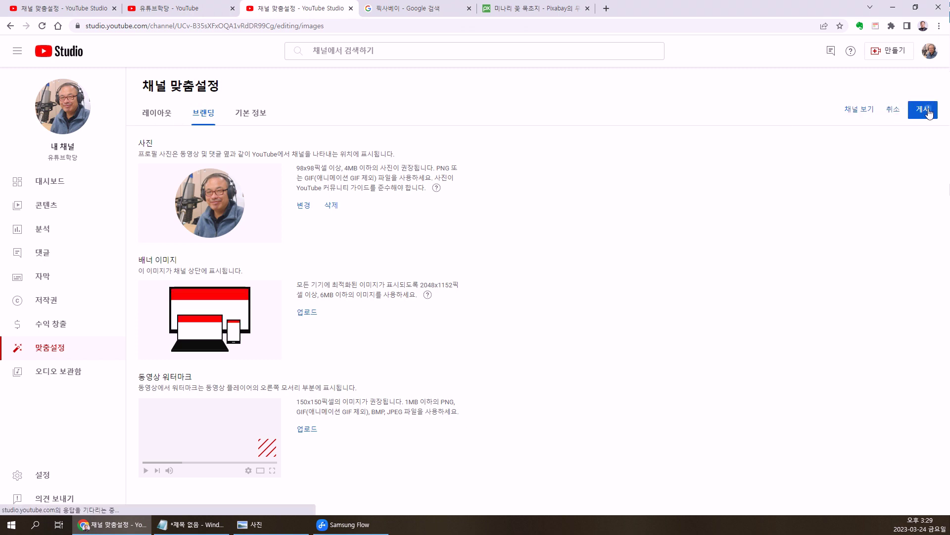
Upload pathway-2289978_1920.jpg as the channel banner with the crop left as proposed, and publish it
click(304, 314)
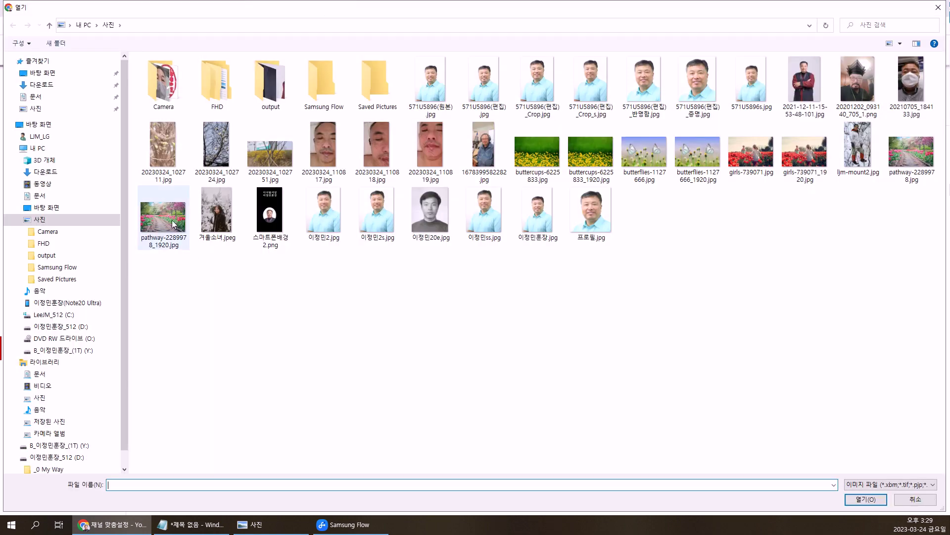
double_click(173, 225)
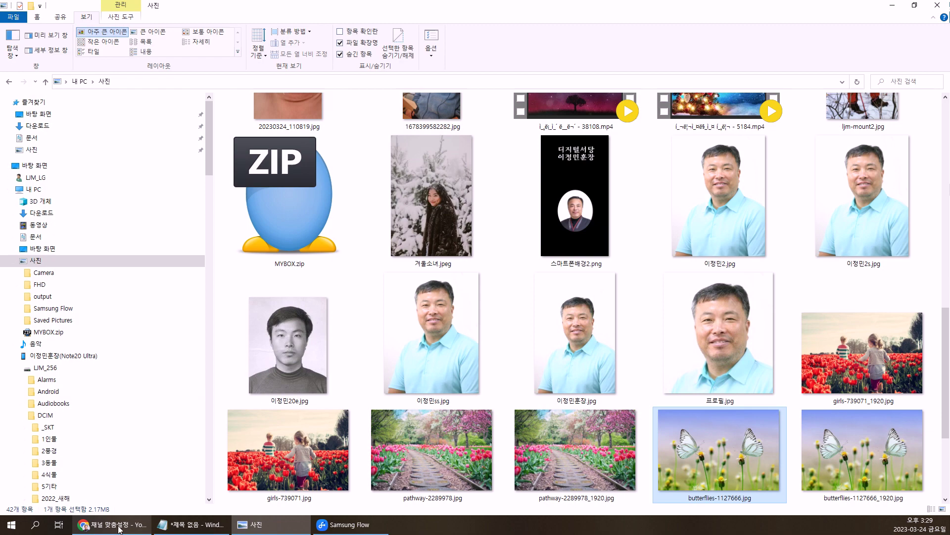
click(119, 527)
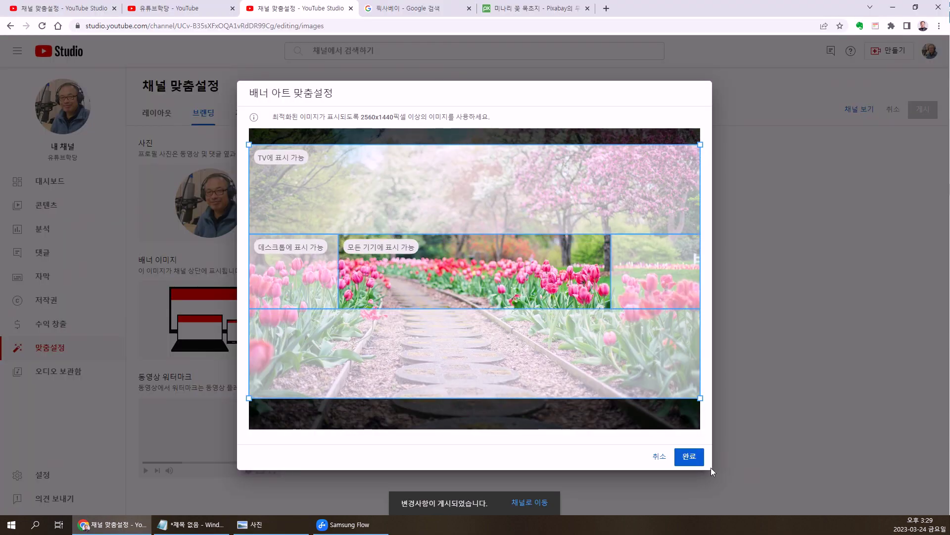
click(690, 463)
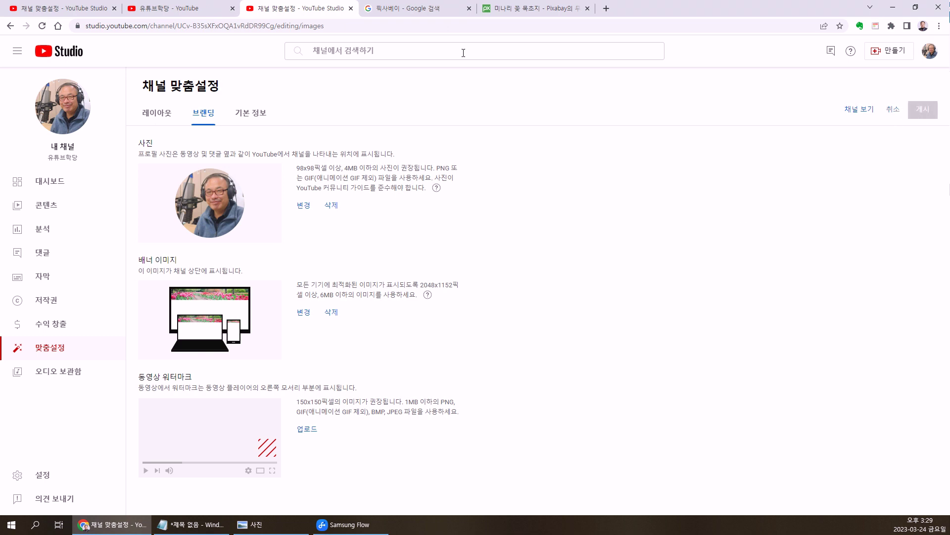
Reload the 유튜브학당 channel page to check the newly published tulip banner
click(205, 6)
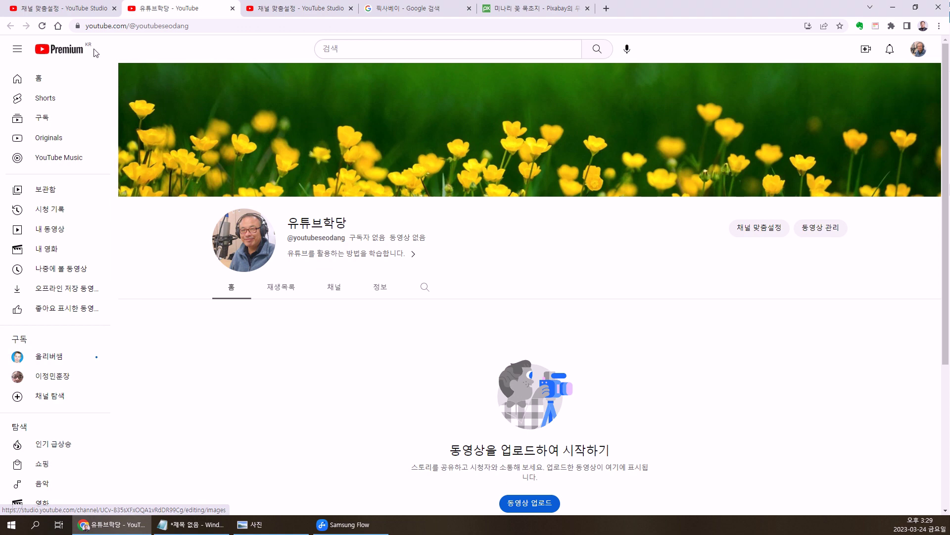
click(43, 27)
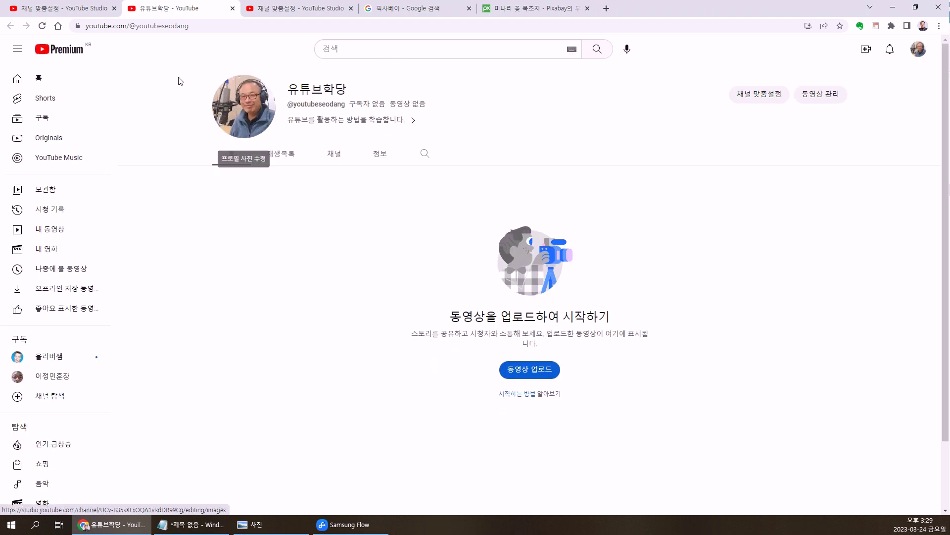
click(42, 26)
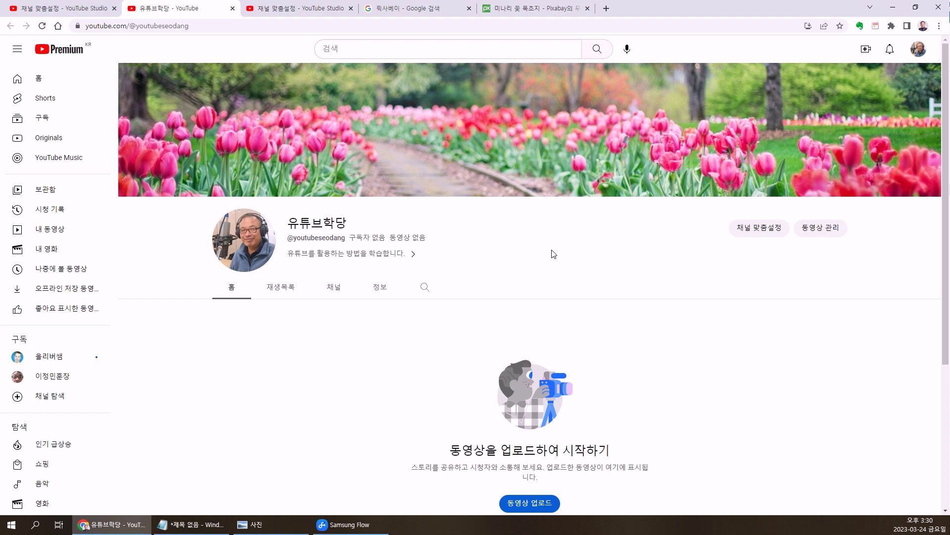
Add the line "- 미리캔버스 사이트에서 원하는 형태로 직접 제작이 가능하다." to the banner section of the Notepad lesson notes
click(249, 531)
click(193, 524)
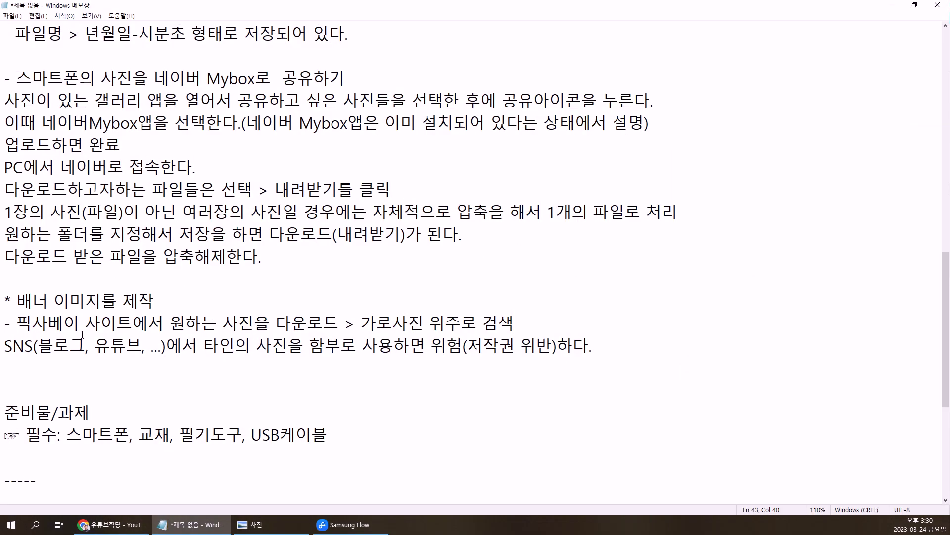
click(123, 365)
text(- 미리캠)
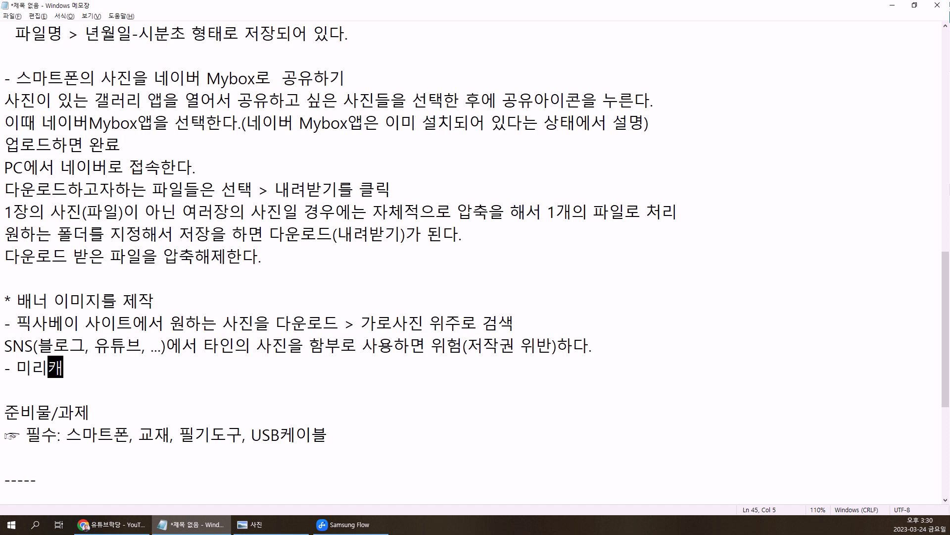
key(BackSpace)
text(캔버스 사이)
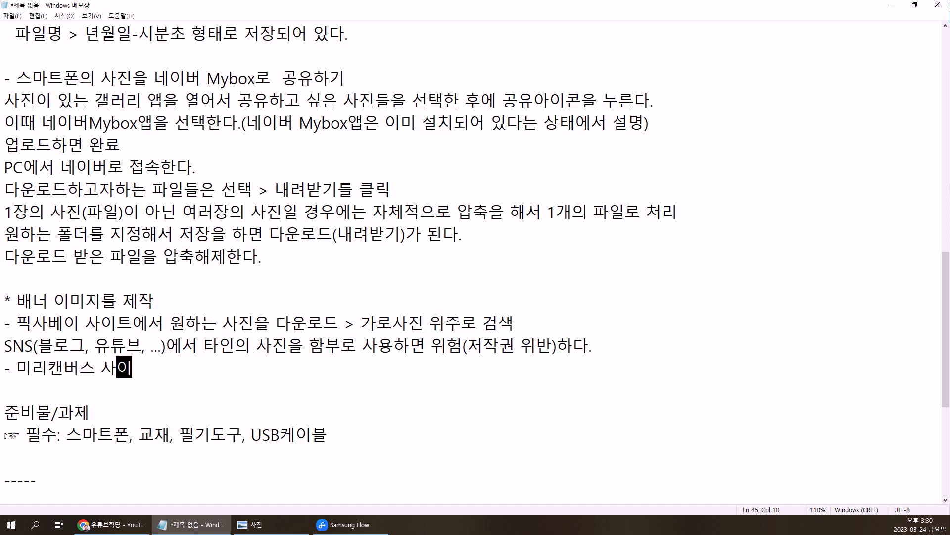
text(틍에서 원하는 )
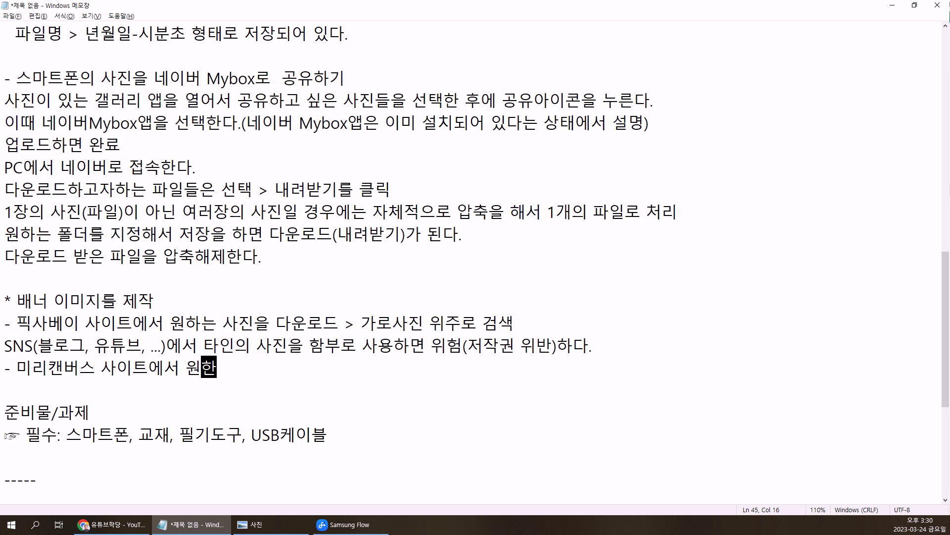
text(형태로 )
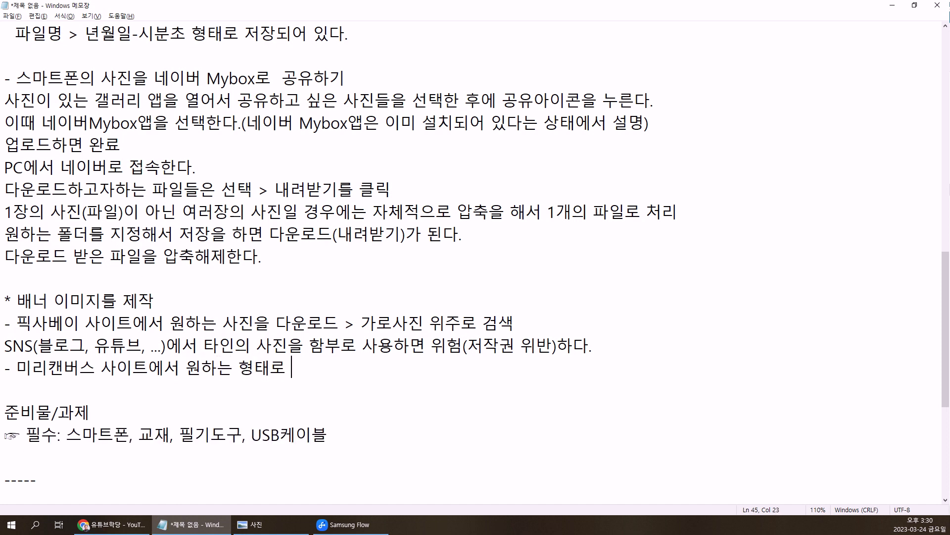
text(직접 제작이 )
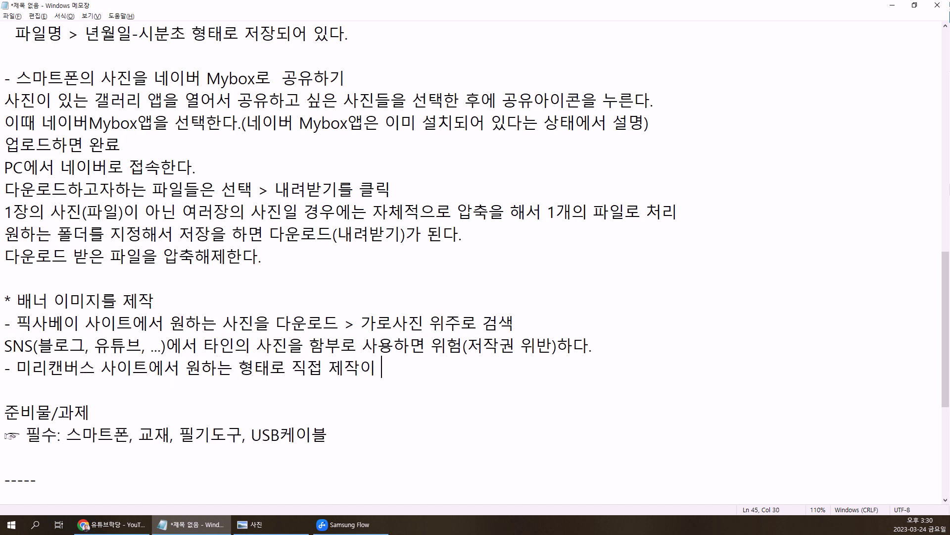
text(가느하다.)
key(Return)
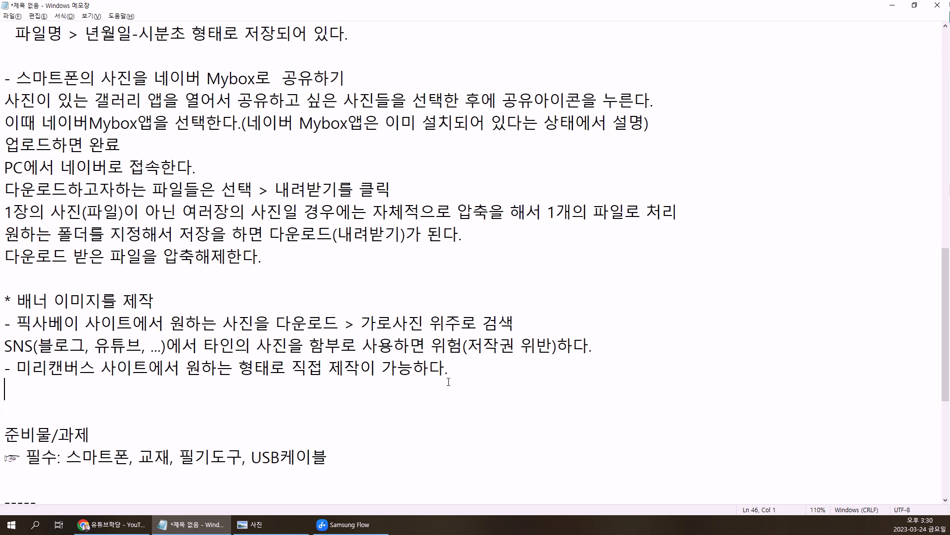
Return to the browser and close the 픽사베이 search results and the Pixabay photo page
click(111, 524)
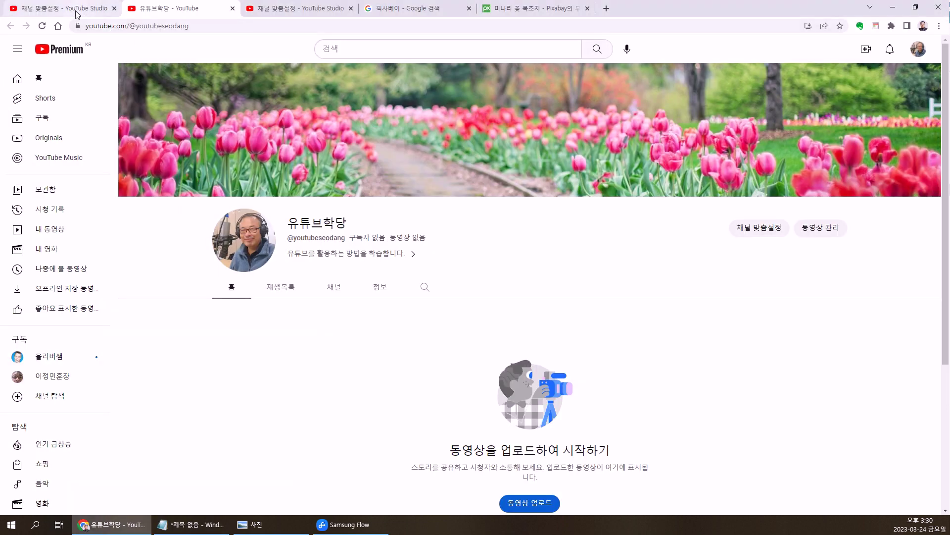
click(468, 9)
click(470, 9)
click(322, 10)
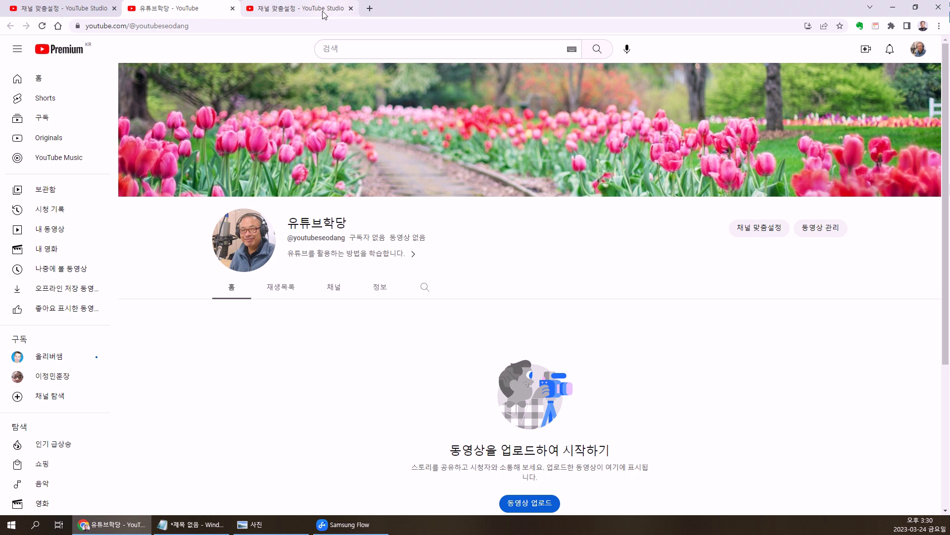
Search the web for 미리캔버스 in a new tab and open the miricanvas.com site
click(370, 8)
text(미리)
text(캐)
key(Down)
key(Return)
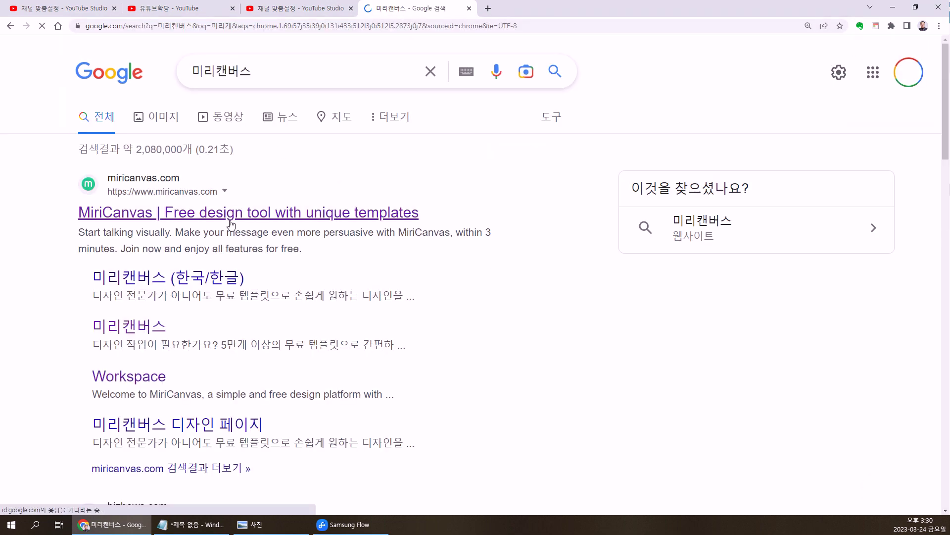
click(270, 221)
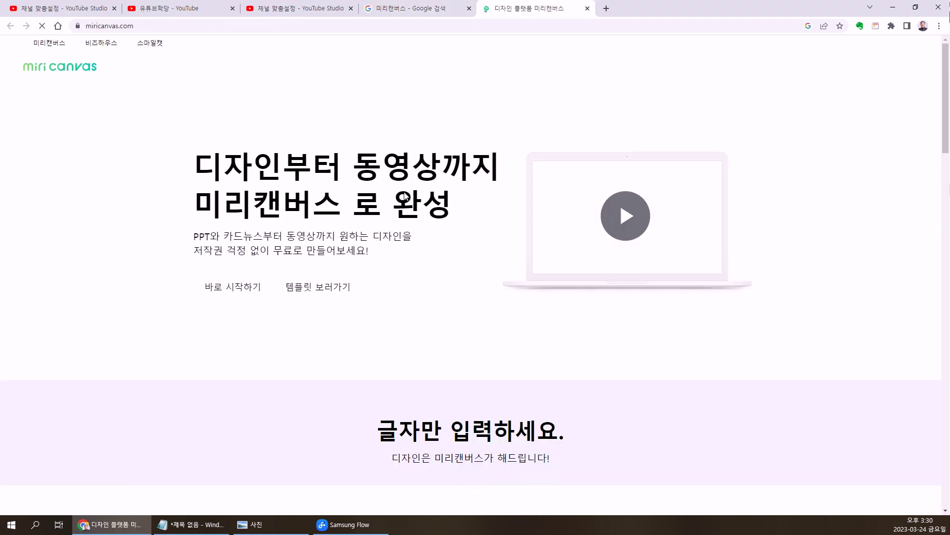
Look through the 미리캔버스 search results and check the sign-up options on the MiriCanvas site
click(407, 7)
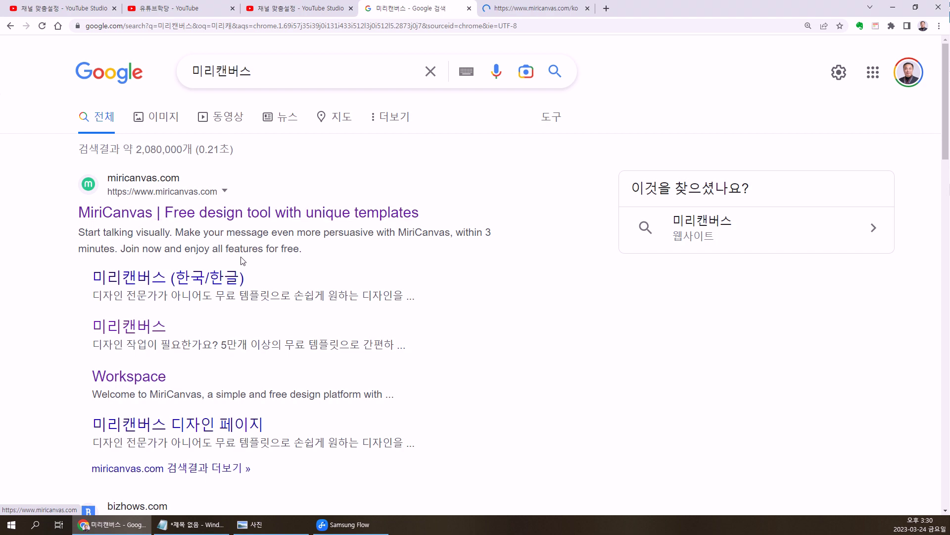
scroll(208, 367, down, 3)
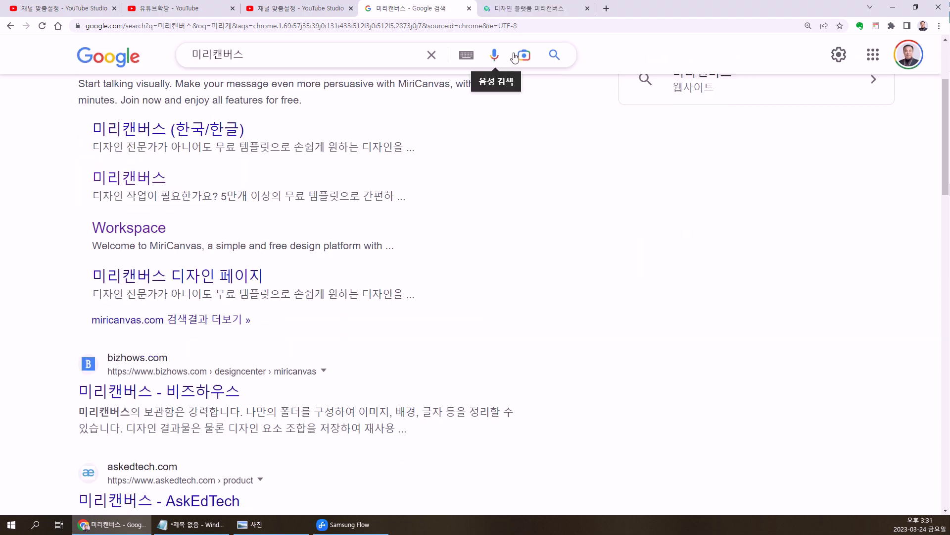
click(525, 8)
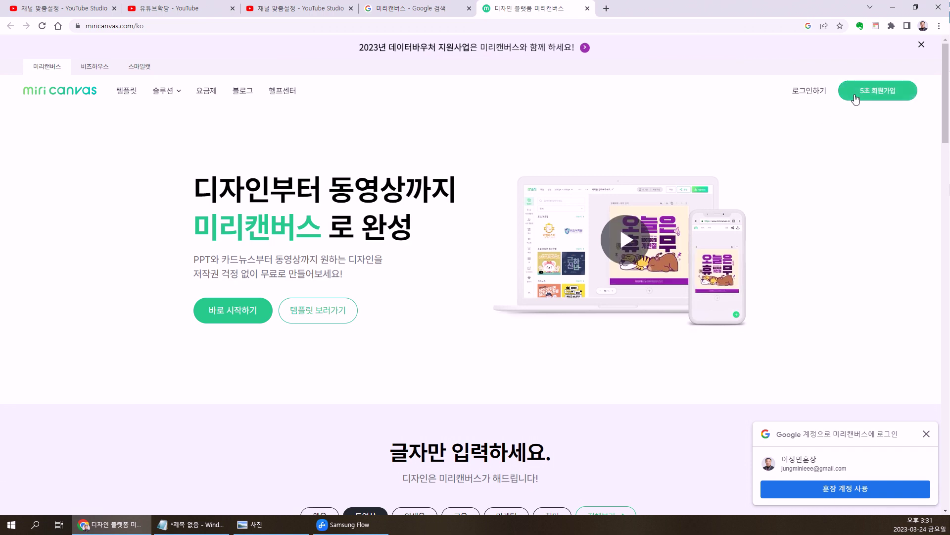
click(858, 99)
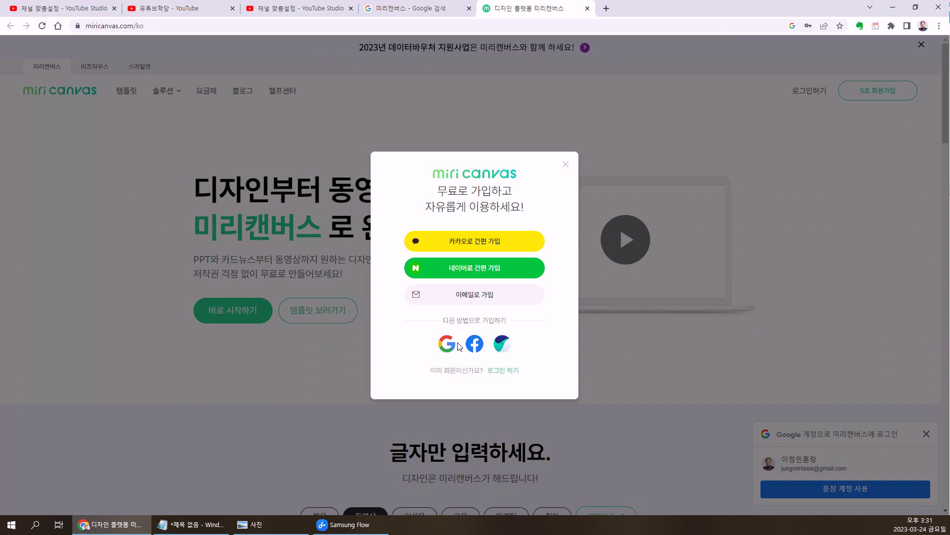
click(565, 165)
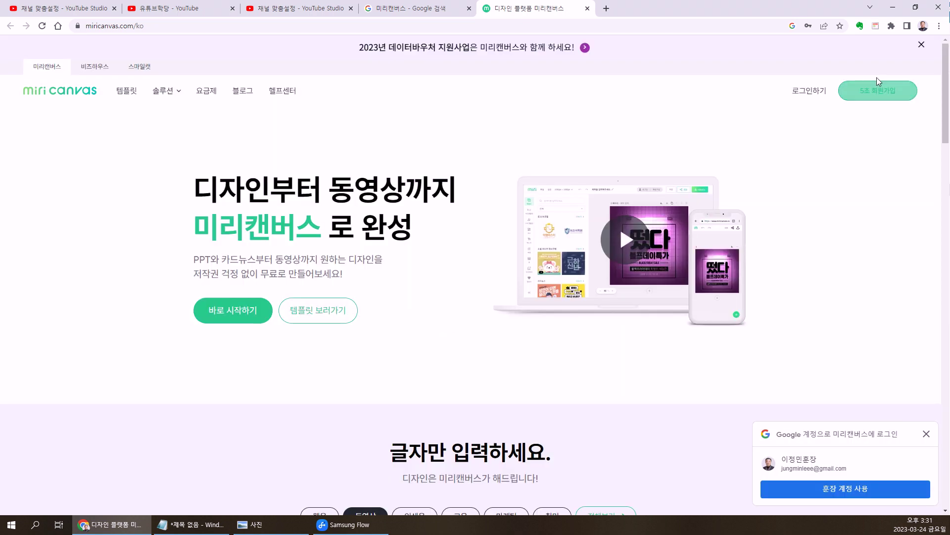
Log in to MiriCanvas with the Google account and open the design workspace
click(806, 91)
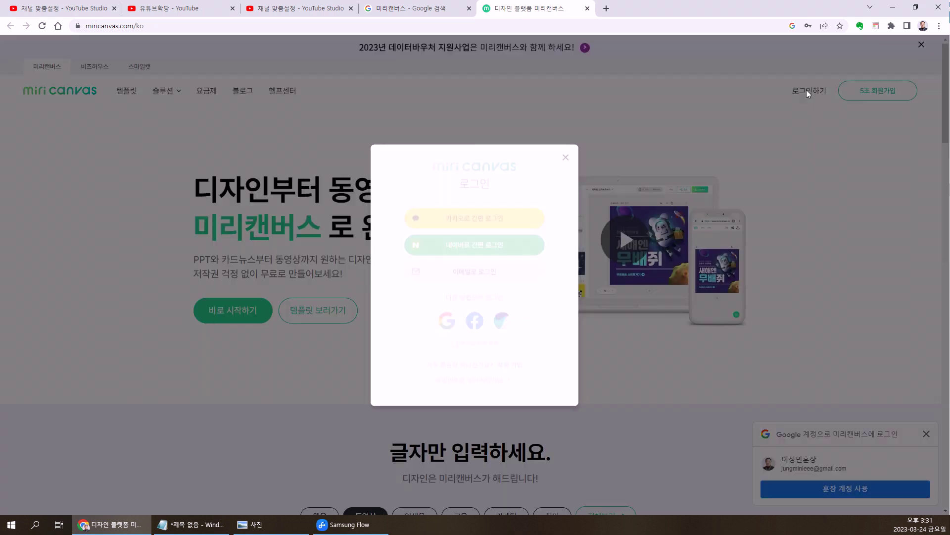
click(448, 323)
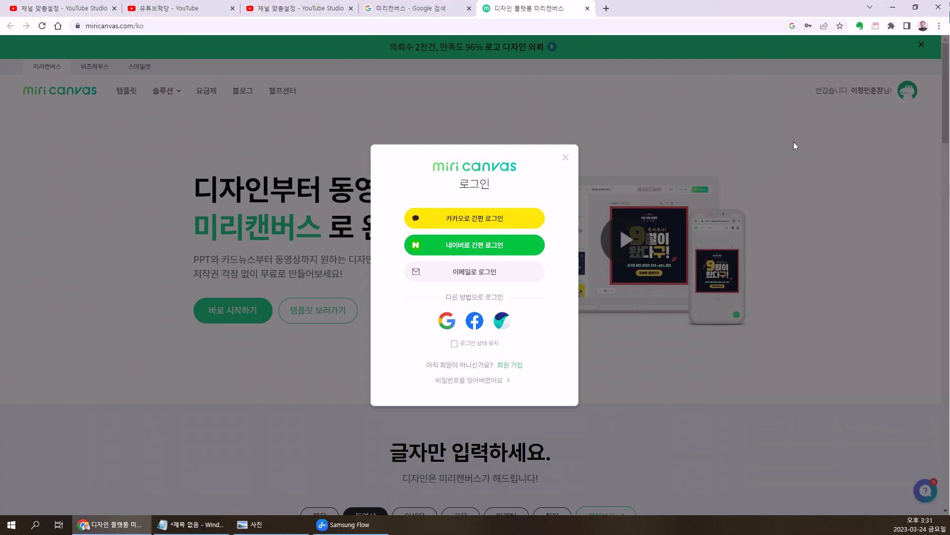
click(491, 317)
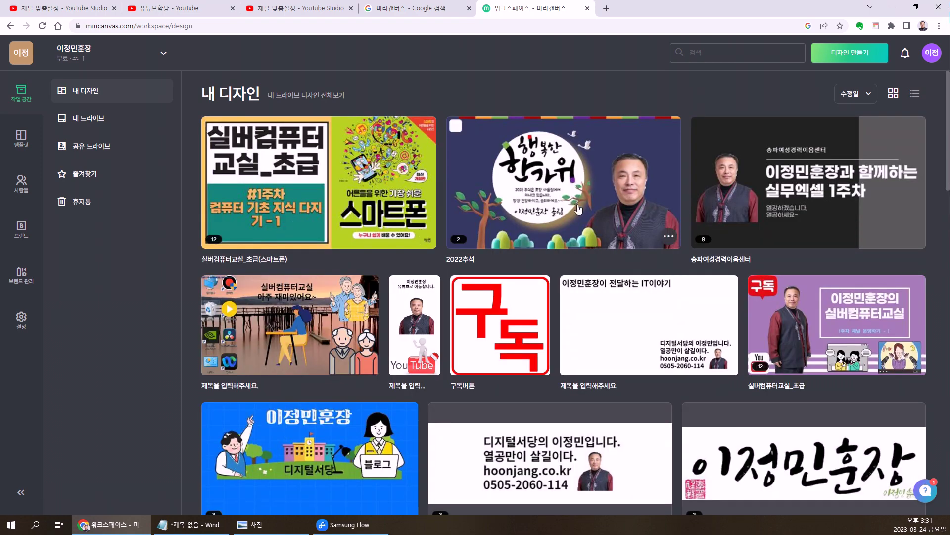
Browse the existing designs in the MiriCanvas workspace for examples of YouTube titles, class slides and banners
scroll(579, 210, down, 13)
scroll(537, 325, down, 10)
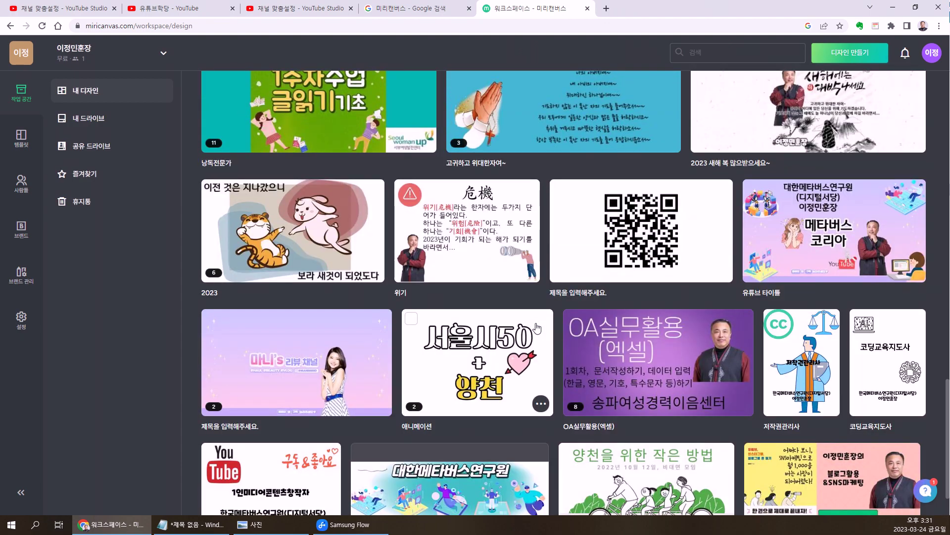
scroll(537, 326, down, 1)
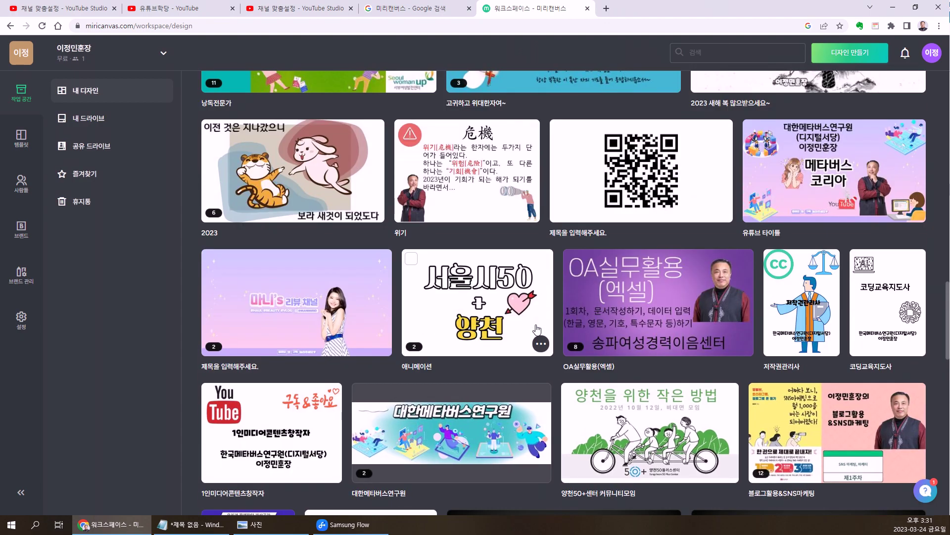
scroll(537, 329, up, 10)
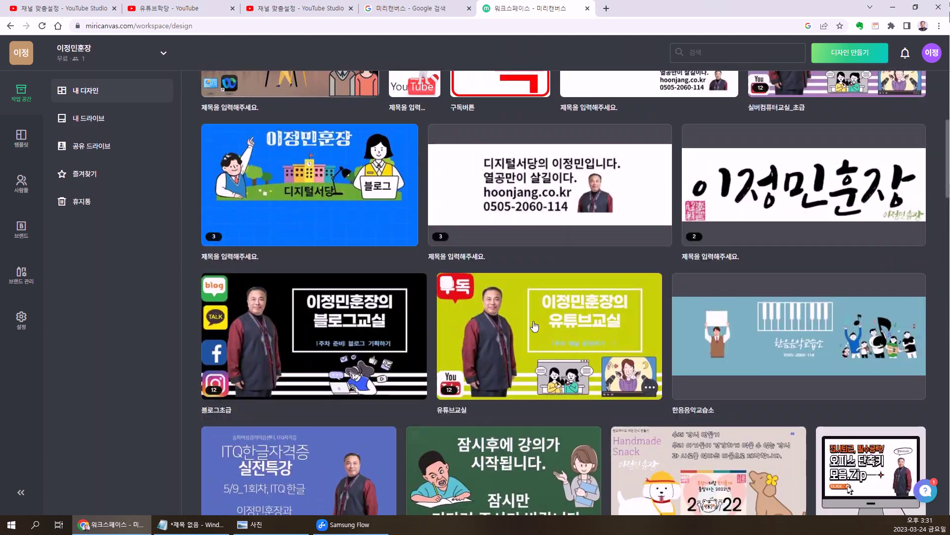
scroll(534, 326, up, 5)
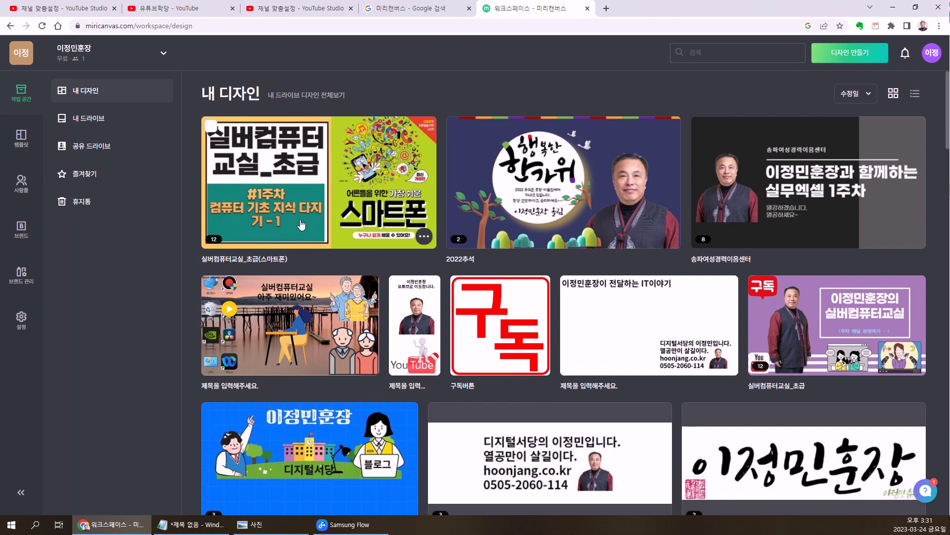
scroll(304, 227, down, 5)
scroll(292, 203, up, 5)
scroll(319, 198, down, 6)
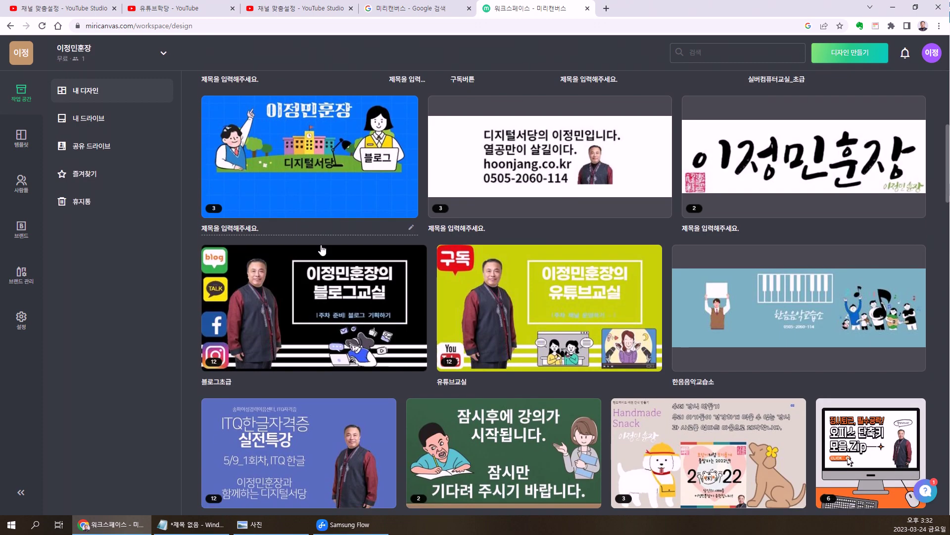